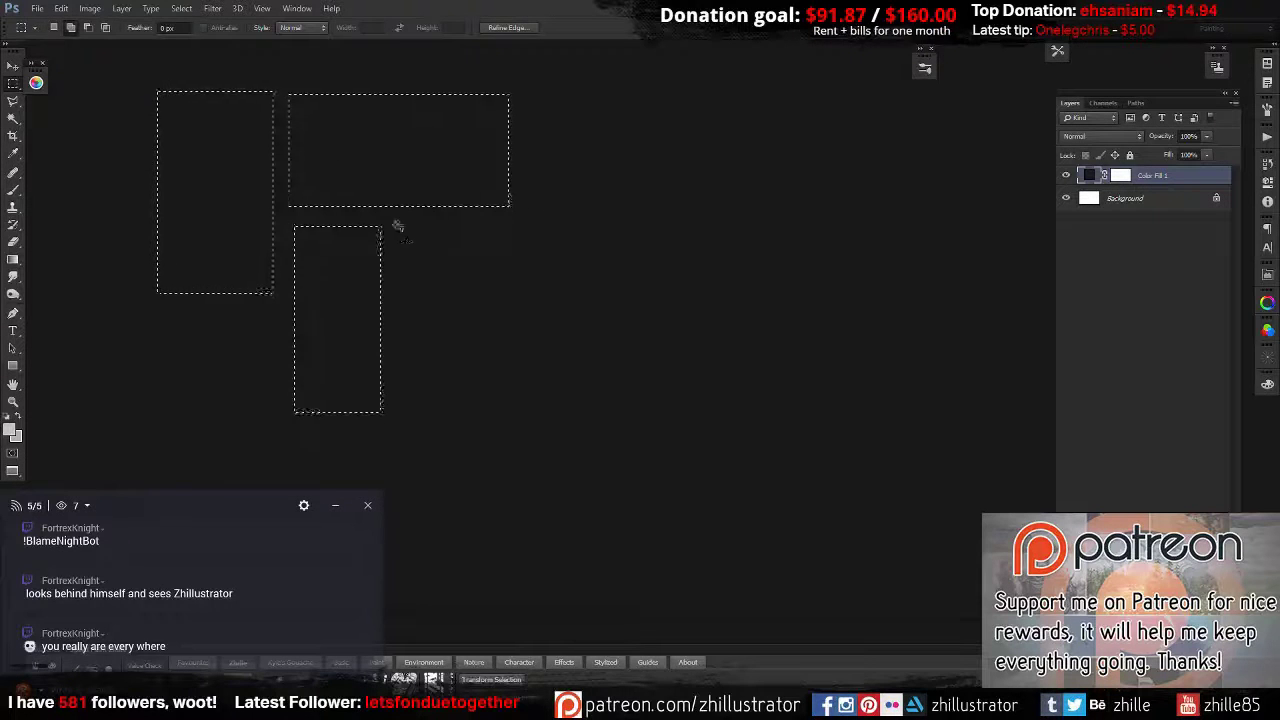
Draw the grid of comic panel rectangles with the Rectangular Marquee.
left_click_drag(162, 293, 278, 565)
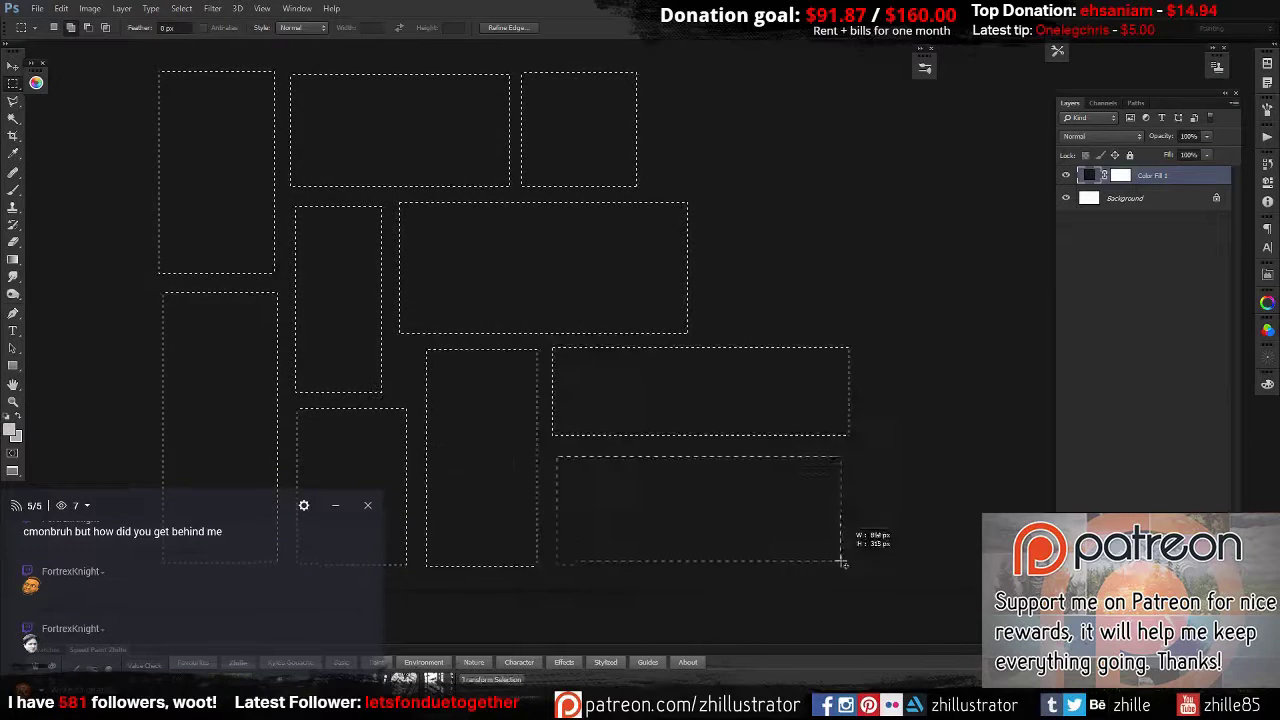
left_click_drag(843, 563, 891, 567)
scroll(646, 77, "up", 1)
left_click_drag(651, 85, 979, 188)
left_click_drag(706, 202, 867, 214)
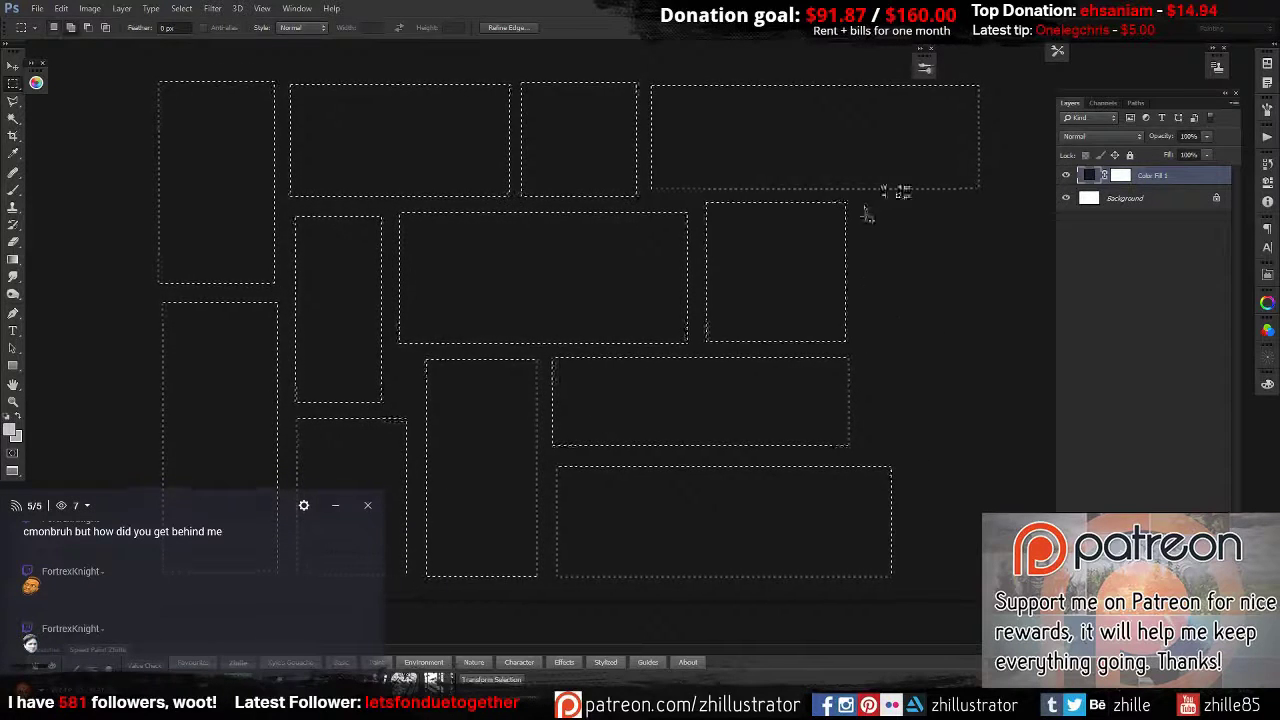
left_click_drag(973, 573, 974, 573)
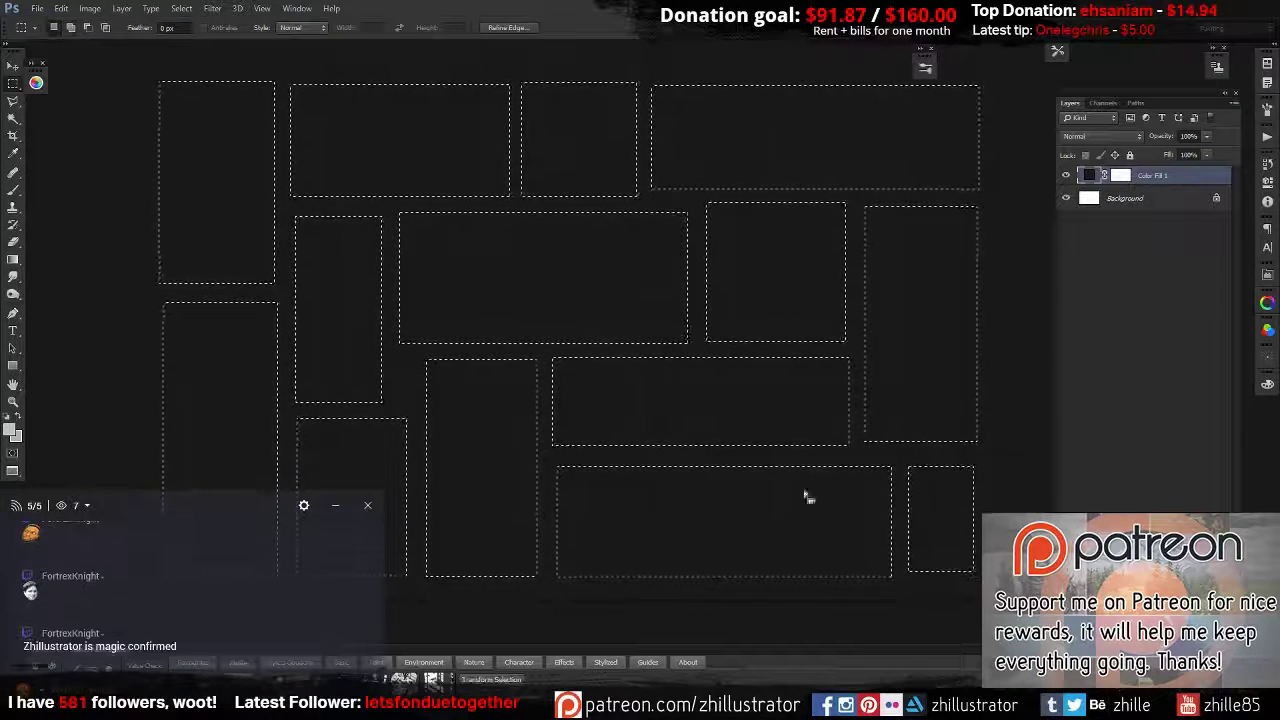
Fill the panels on Layer 1 and move it above the colour fill layer.
key("ctrl+j")
left_click(1065, 198, "alt")
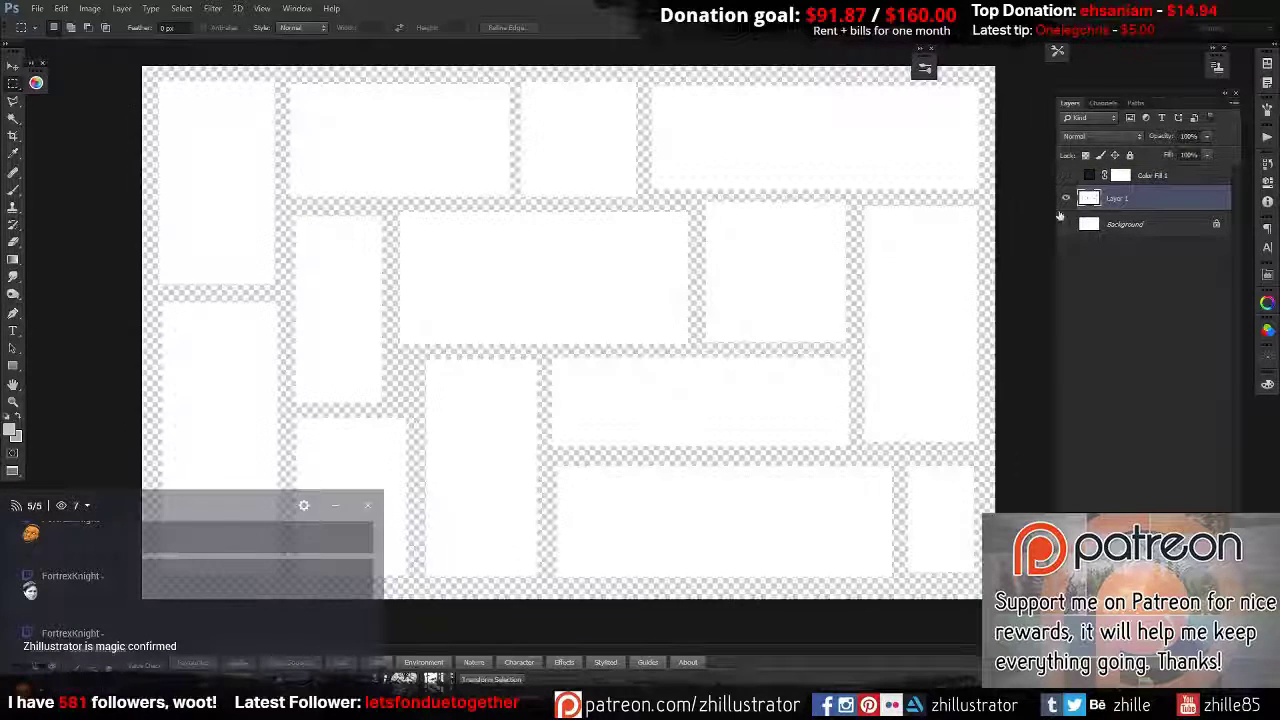
left_click(36, 83)
left_click_drag(1192, 201, 1150, 172)
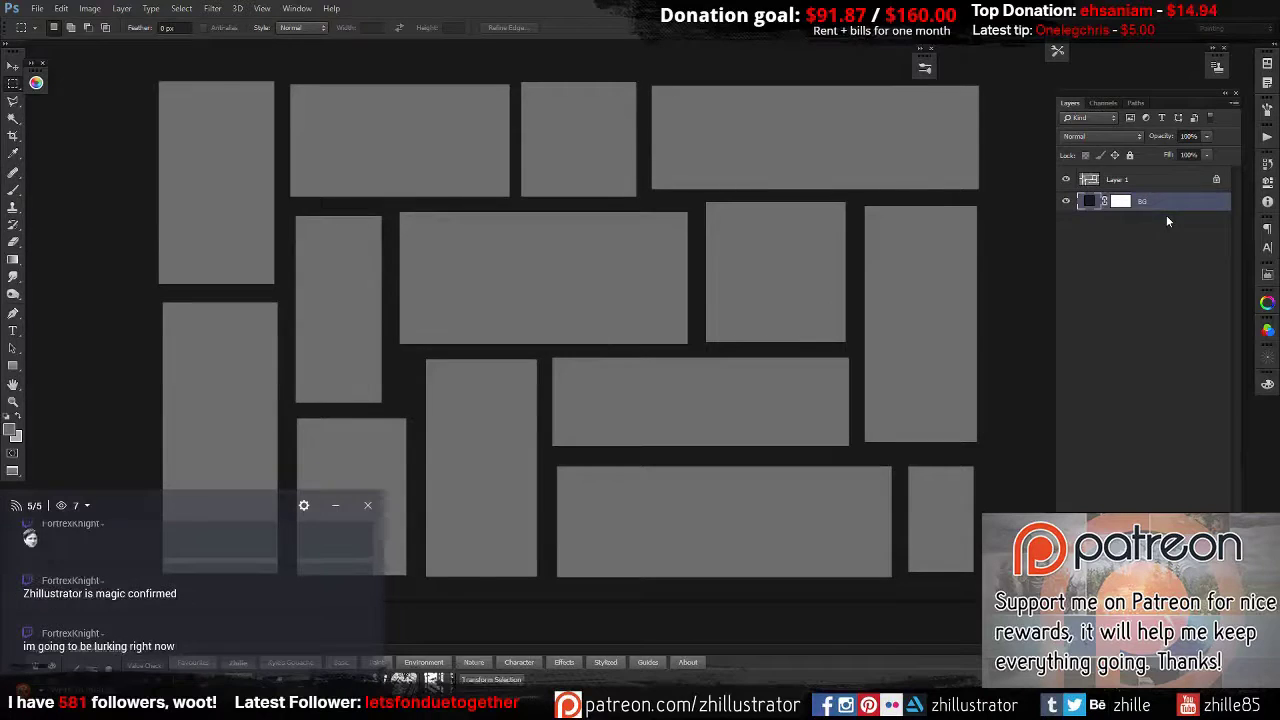
Add an empty Layer 2 clipped to the panel shapes.
left_click(1088, 179, "ctrl")
key("ctrl+j")
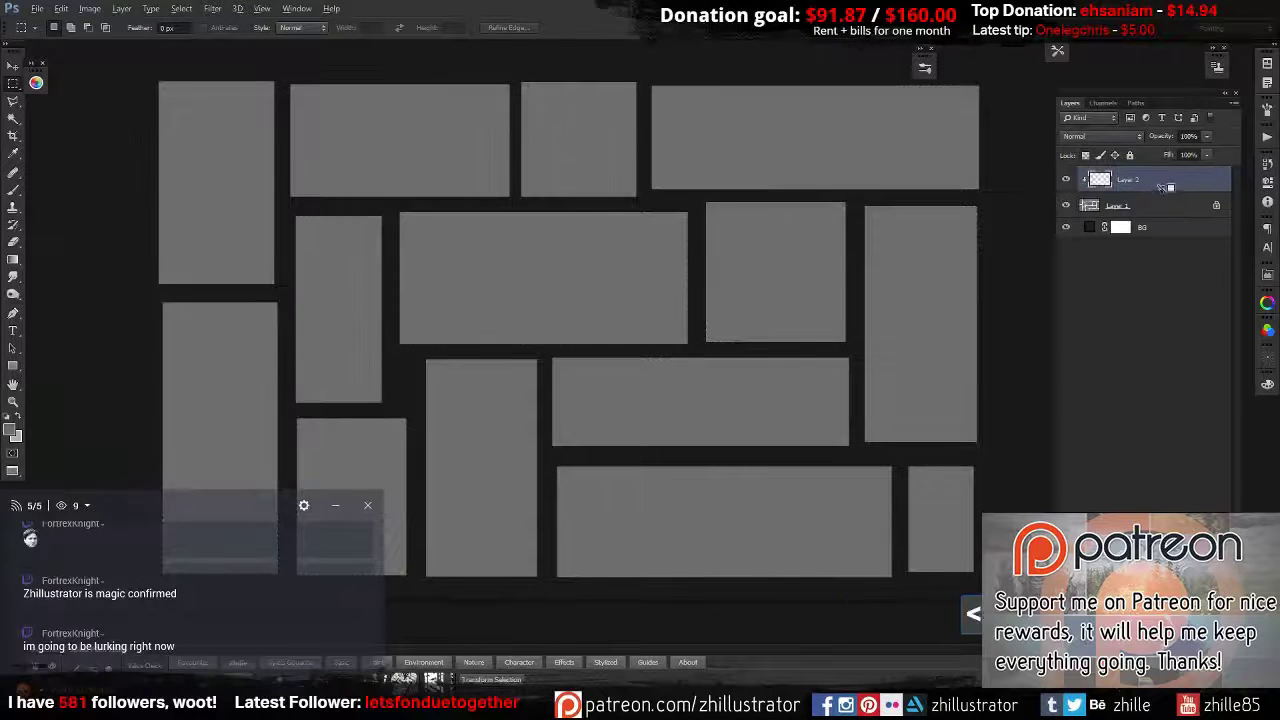
left_click(1170, 188, "alt")
key("b")
key("ctrl")
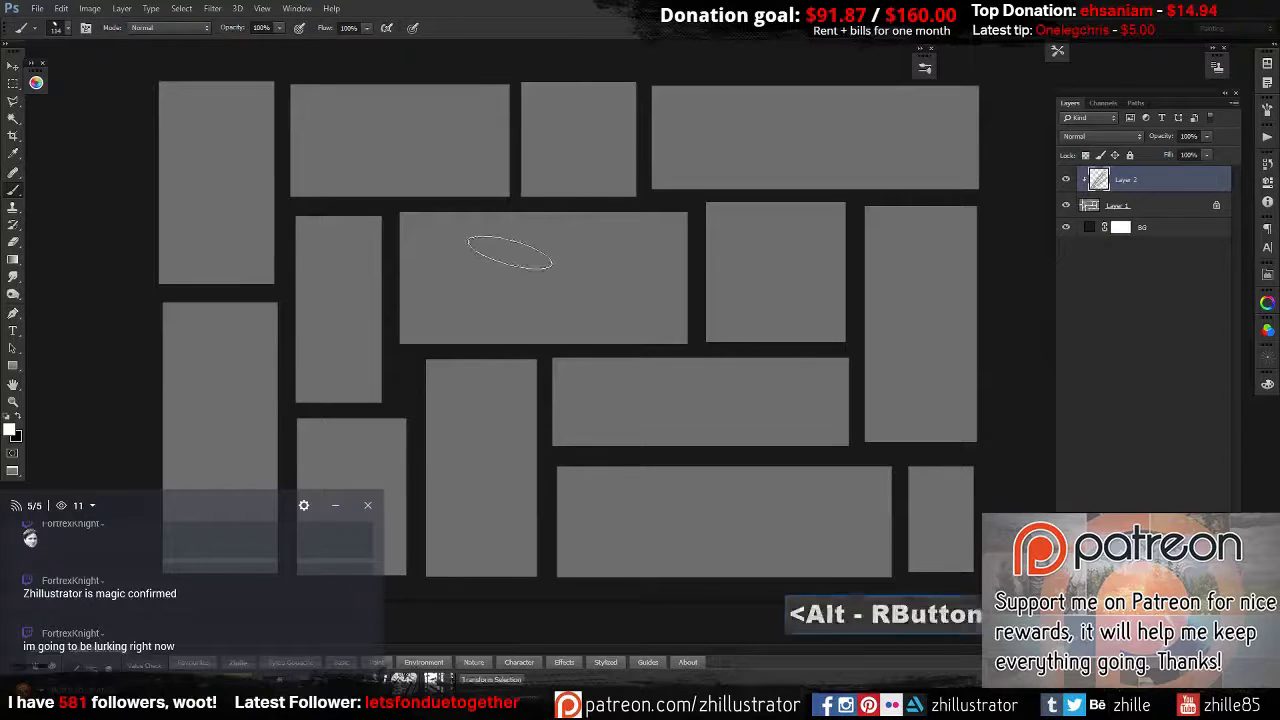
Paint loose white and light grey strokes across the top, centre and right panels.
left_click_drag(530, 245, 540, 330)
left_click_drag(200, 100, 490, 180)
left_click_drag(885, 358, 556, 378)
left_click(37, 8)
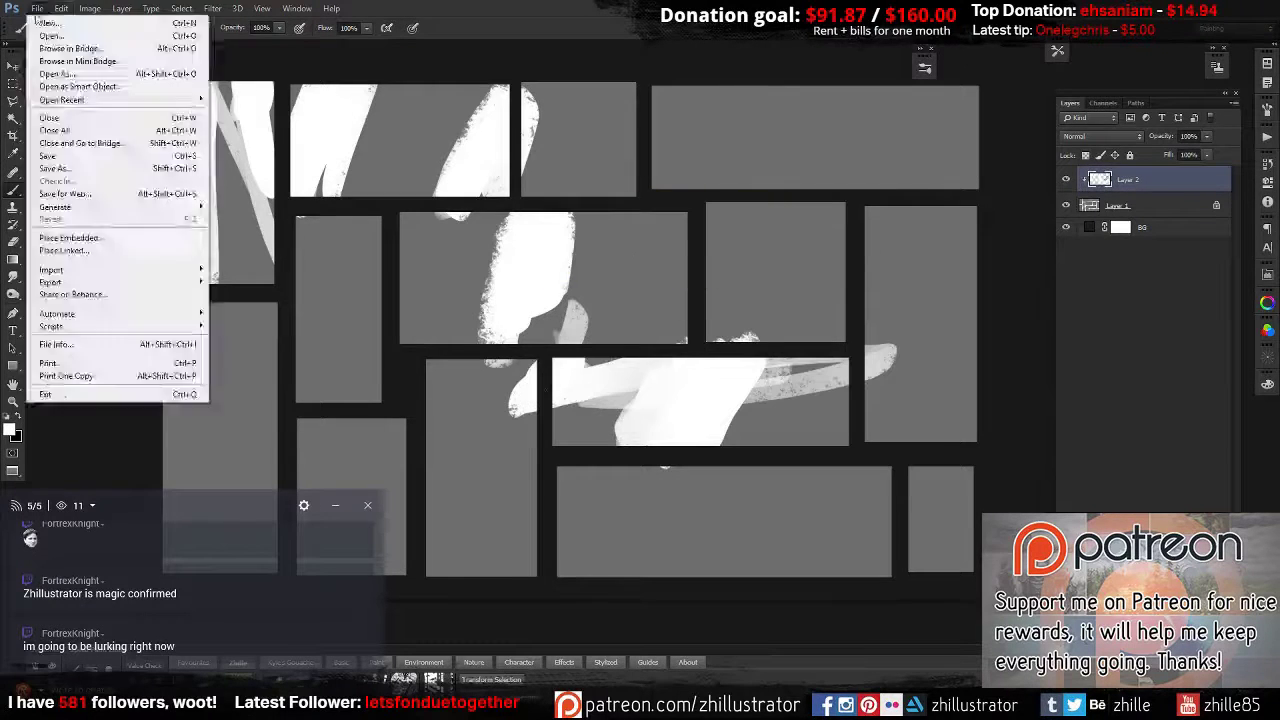
left_click(260, 405)
mouse_move(760, 225)
left_mouse_down()
mouse_move(620, 270)
mouse_move(620, 230)
left_mouse_up()
mouse_move(830, 100)
left_mouse_down()
mouse_move(860, 430)
mouse_move(940, 300)
mouse_move(817, 303)
mouse_move(760, 250)
left_mouse_up()
left_click_drag(500, 290, 229, 314)
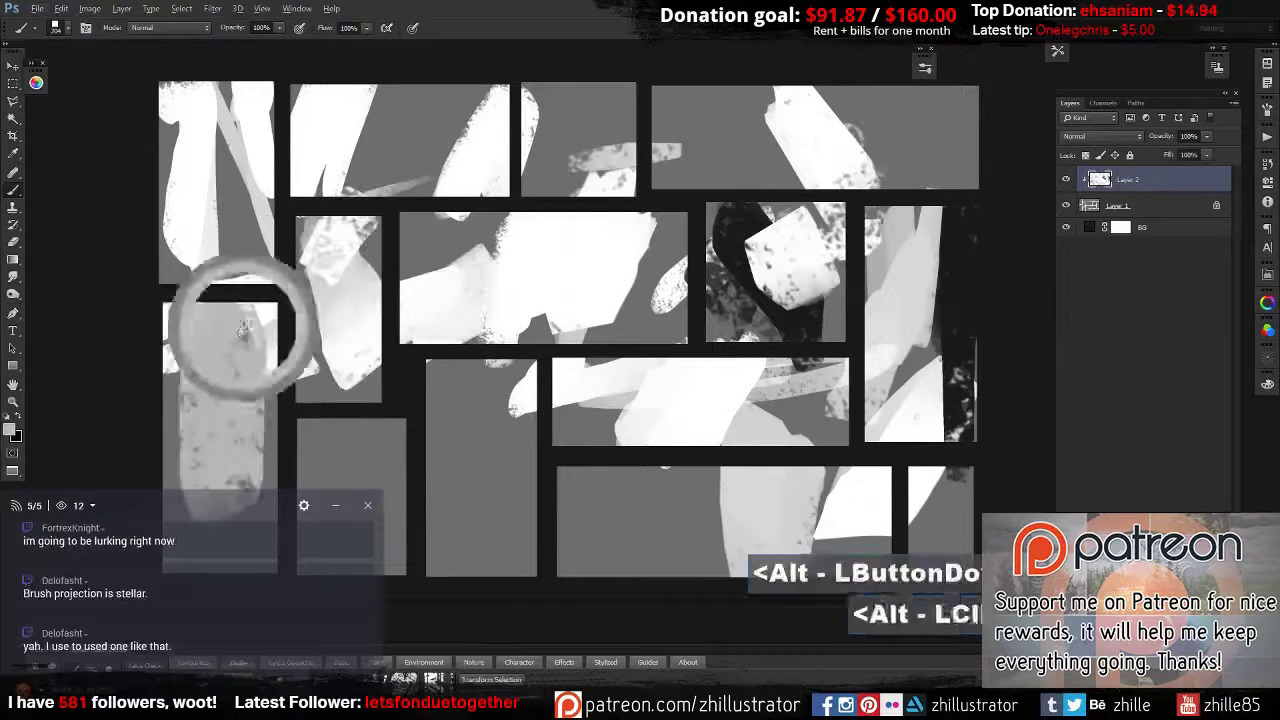
left_click_drag(955, 555, 820, 555)
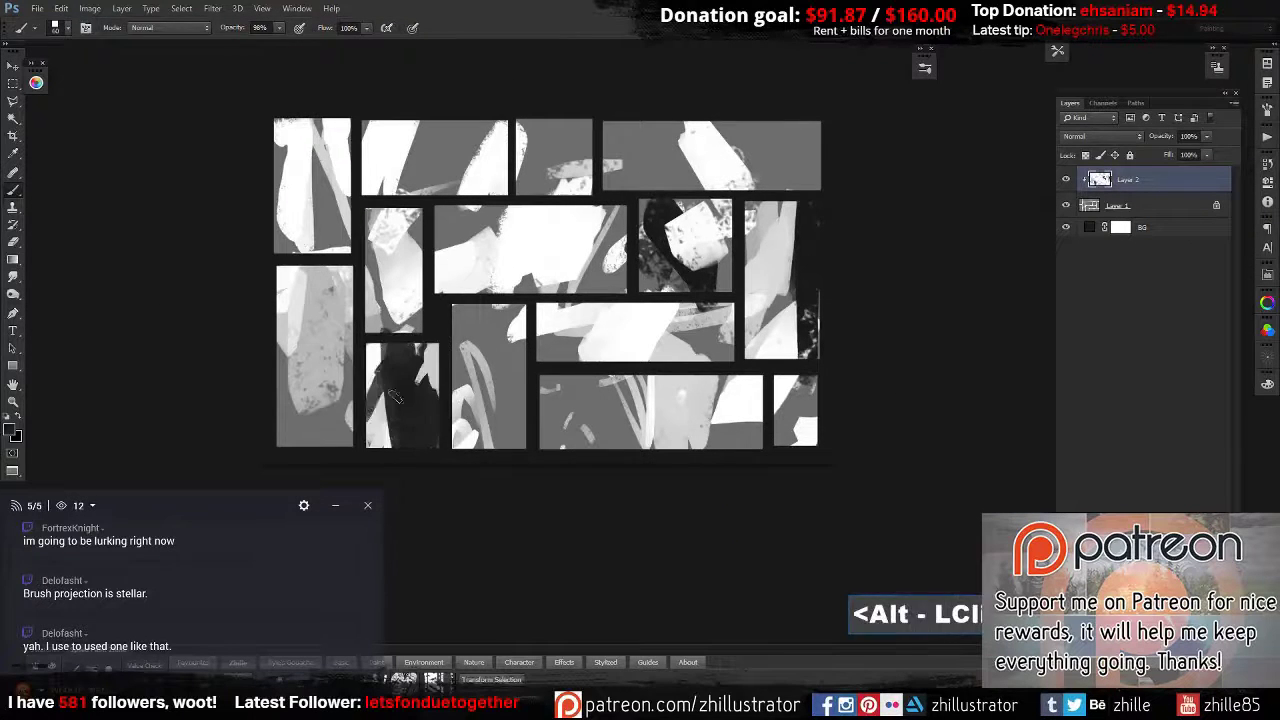
Paint sampled grey strokes, white diagonal sweeps and dark grey strokes over the panels.
left_click(395, 398, "alt")
left_click_drag(400, 340, 627, 438)
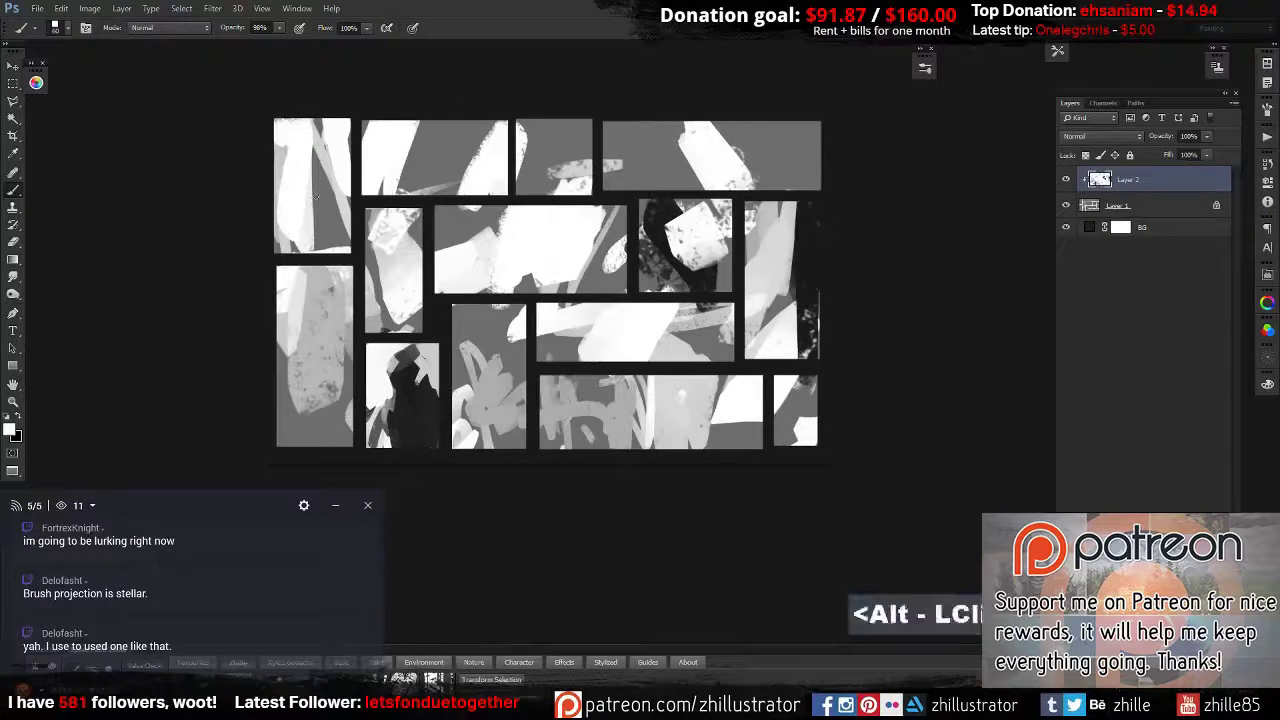
left_click_drag(380, 440, 720, 300)
left_click_drag(600, 190, 820, 120)
left_click_drag(660, 330, 613, 325)
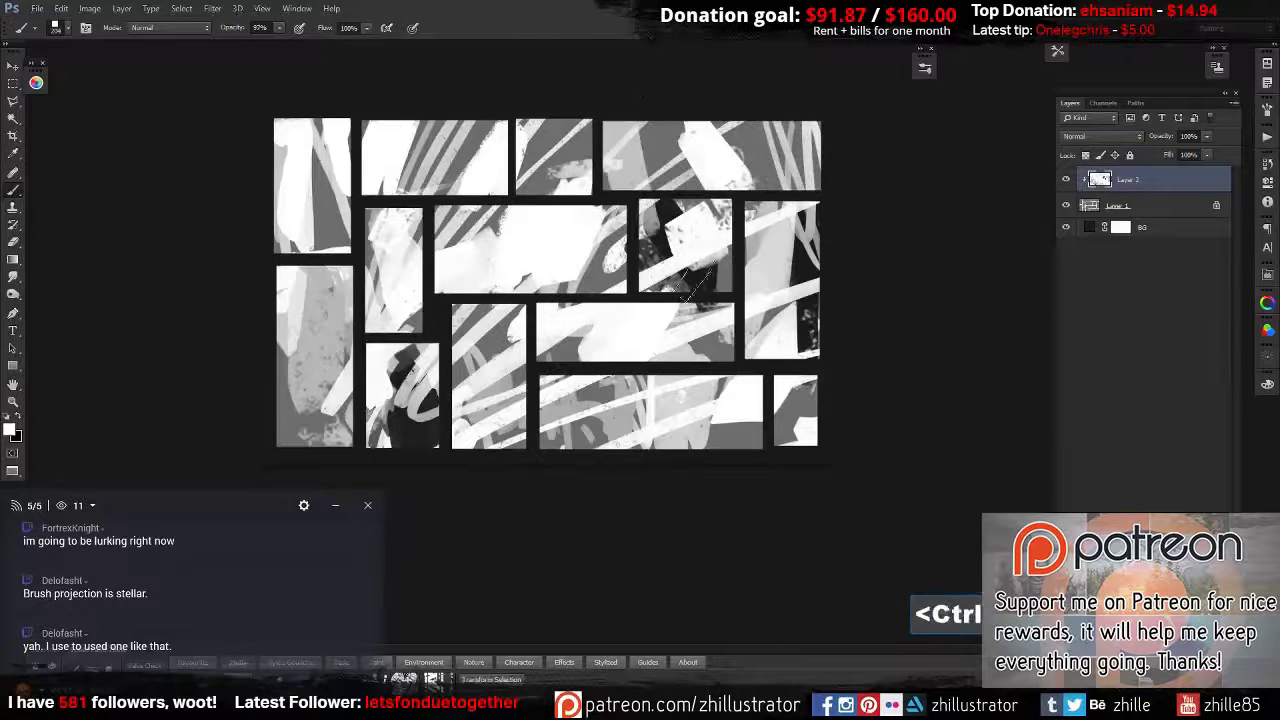
left_click_drag(400, 130, 600, 300)
left_click_drag(300, 330, 330, 440)
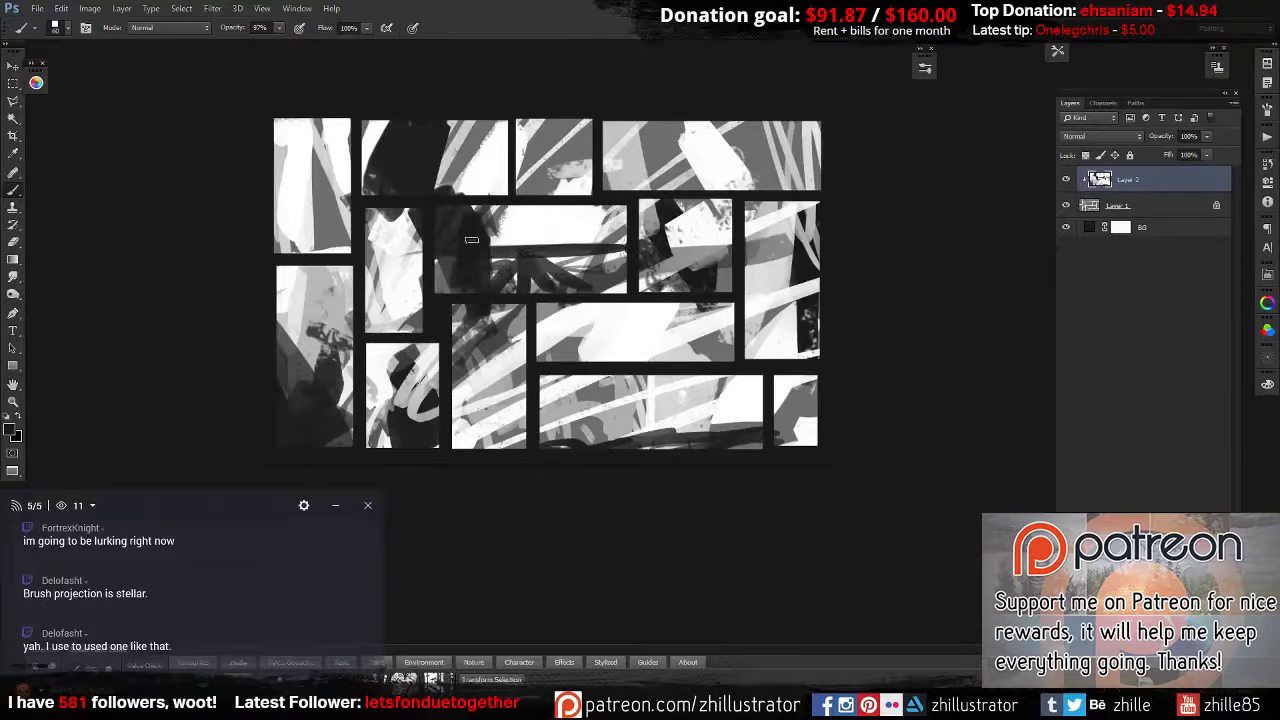
Change the background fill to light grey and paint a sampled stroke across centre panels.
double_click(1120, 227)
left_click(719, 208)
key("Return")
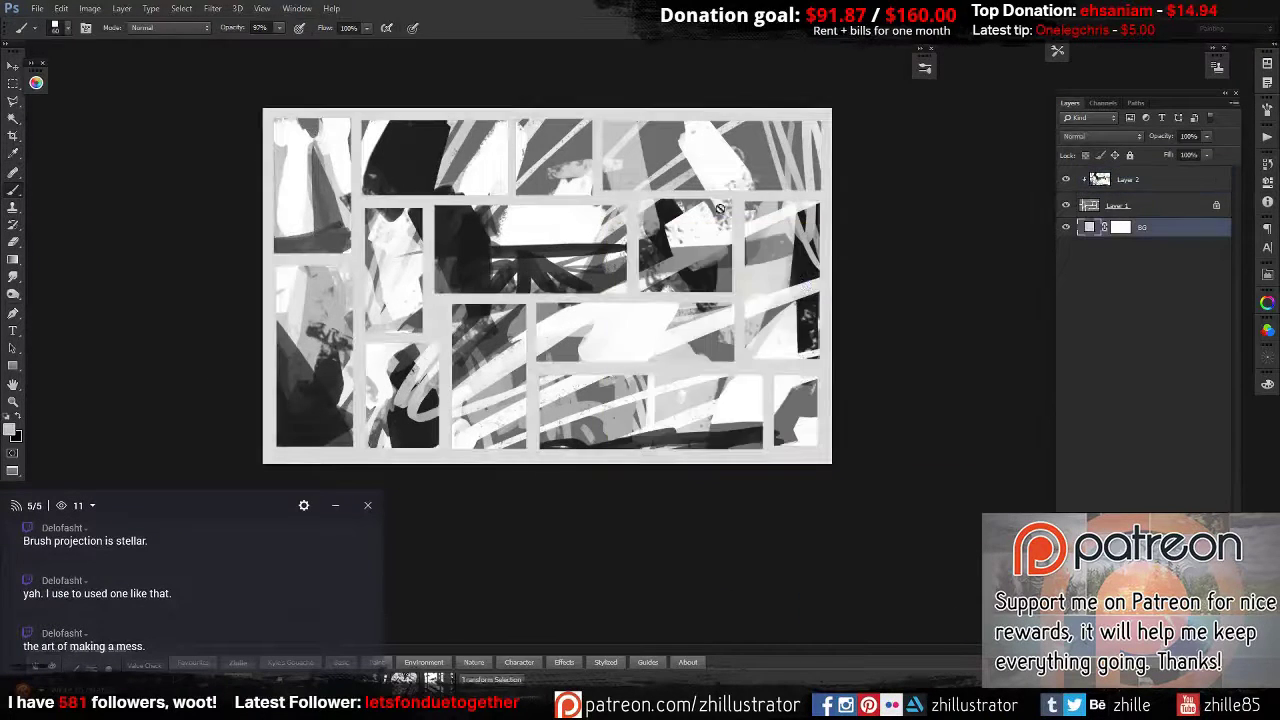
left_click(617, 224, "shift")
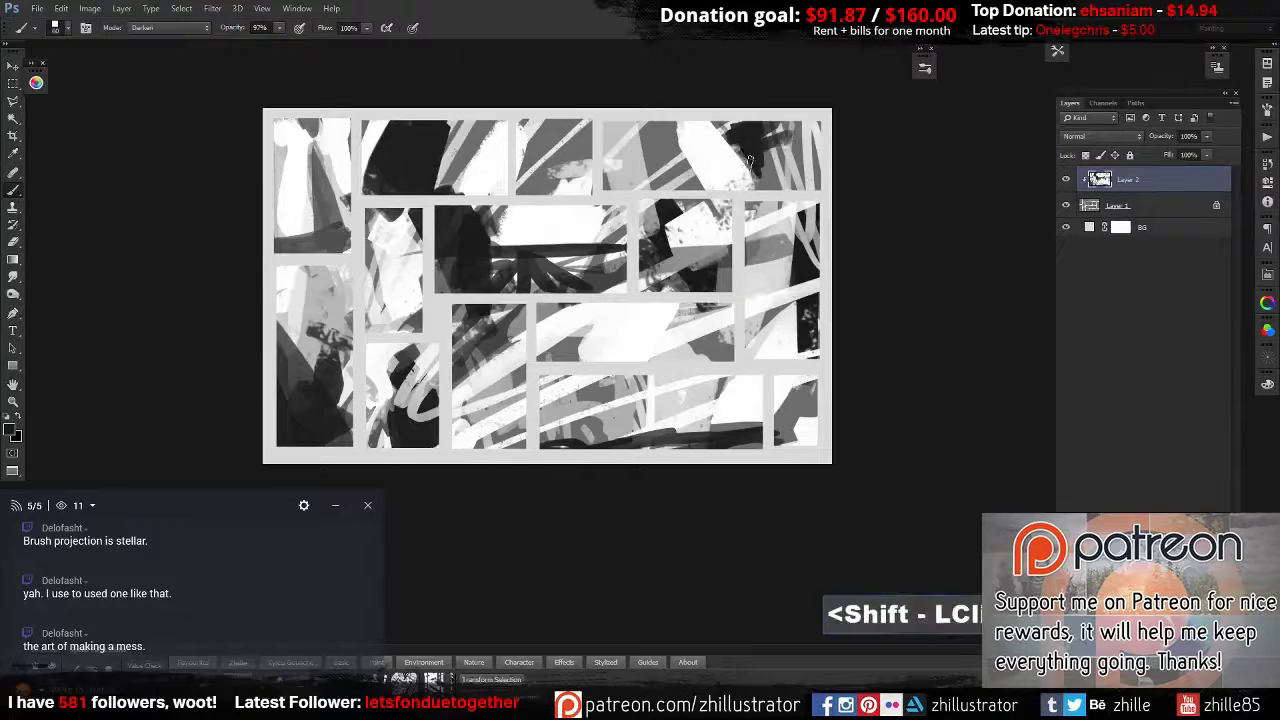
left_click(617, 224, "alt")
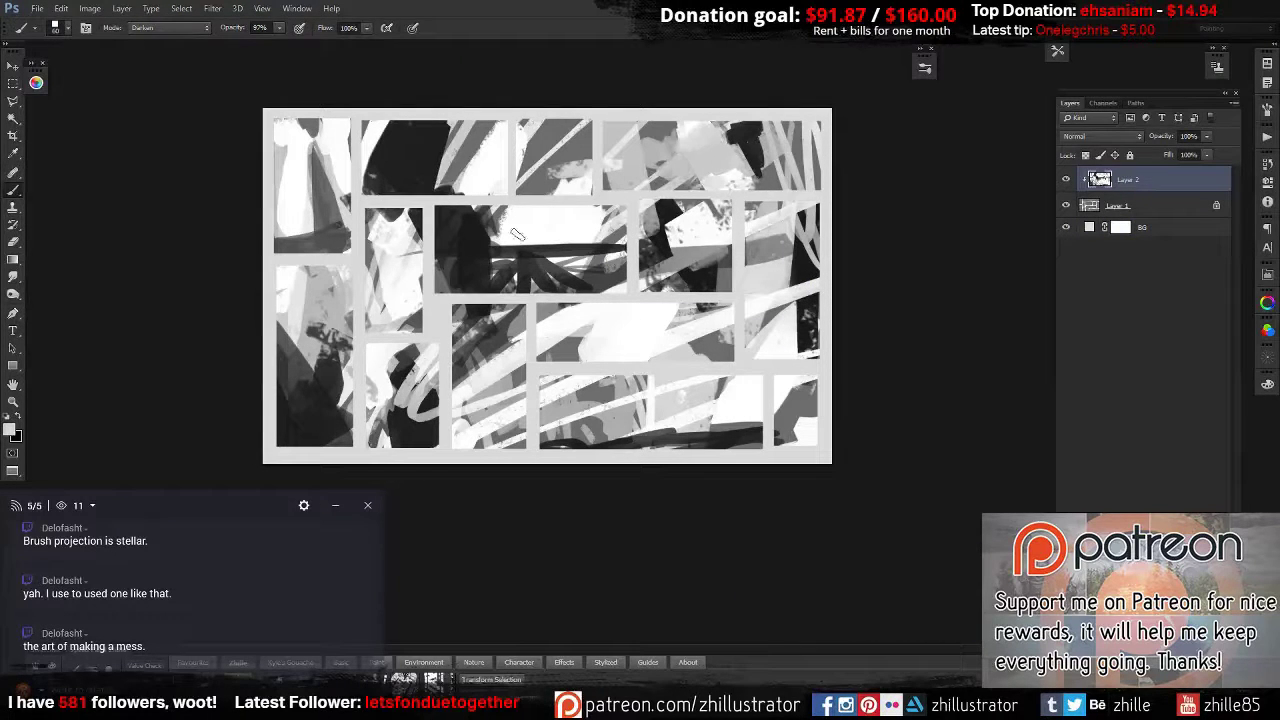
Set the brush back to Normal mode and paint dark strokes across the centre panel.
right_click(440, 210, "shift")
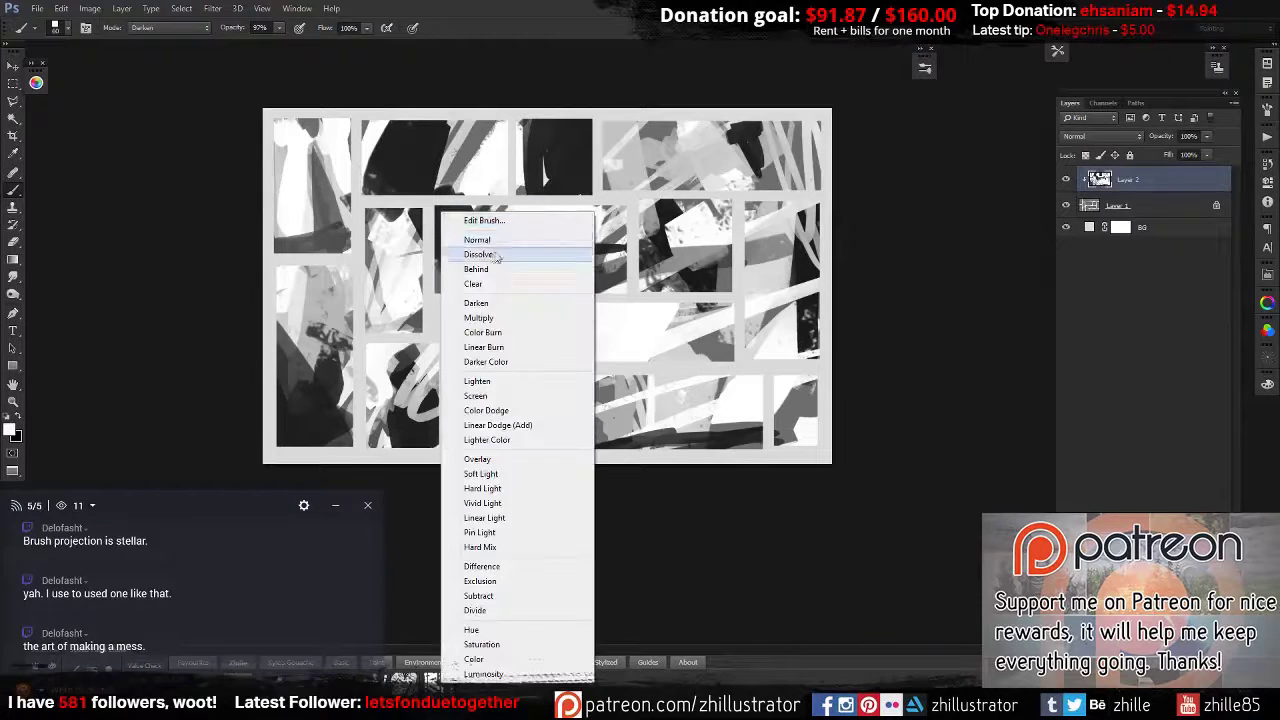
left_click(480, 218)
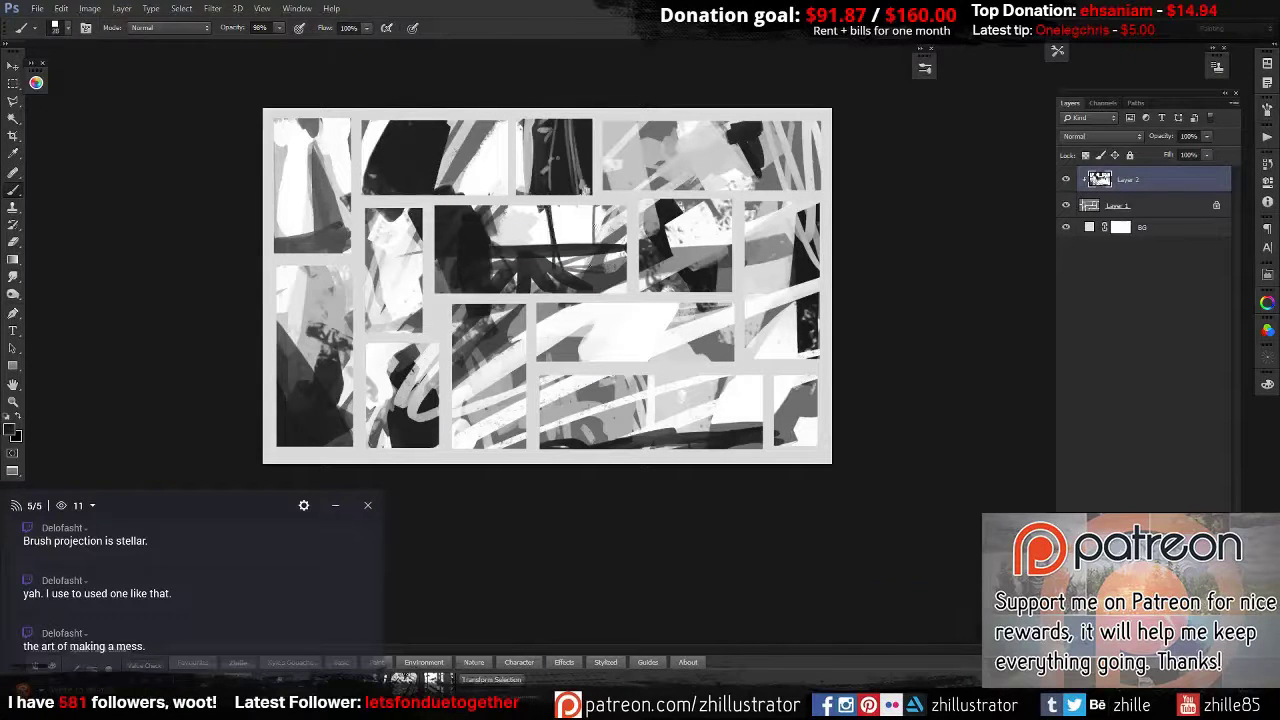
left_click(556, 216, "alt")
left_click_drag(522, 244, 620, 258)
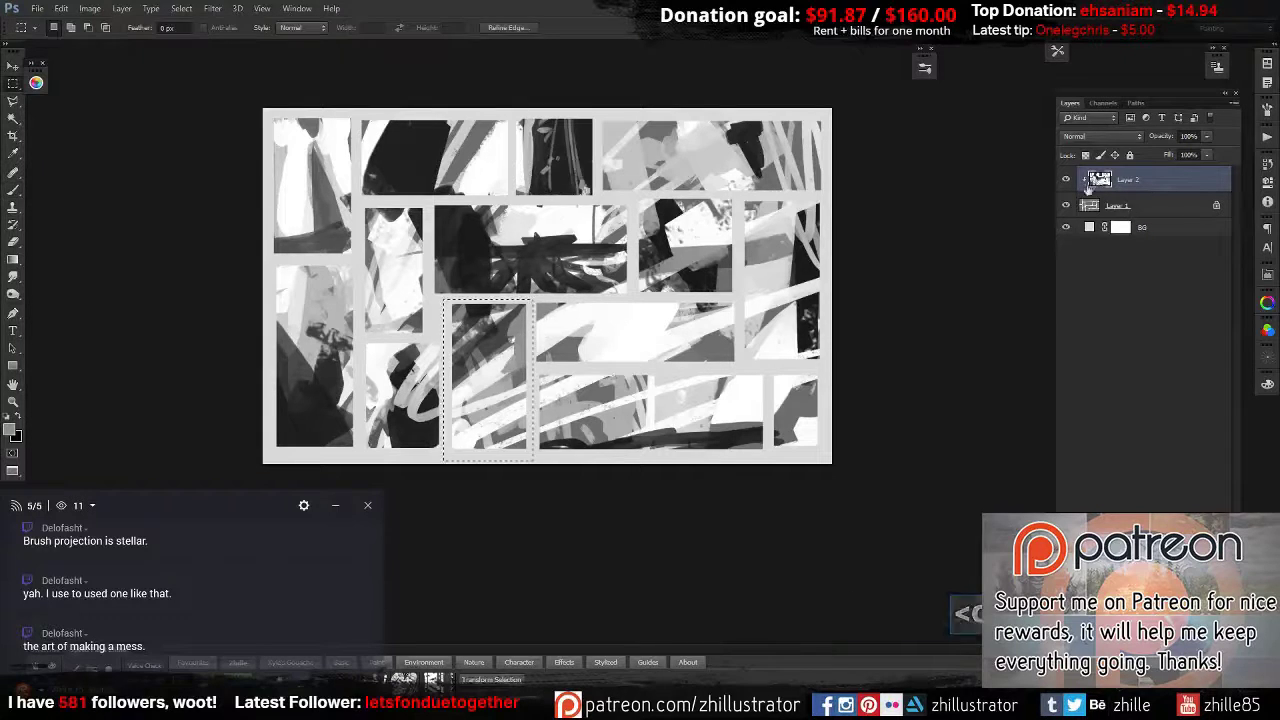
Flip the selected panel's painting with Free Transform.
key("ctrl+t")
right_click(490, 336)
left_click(540, 584)
key("Return")
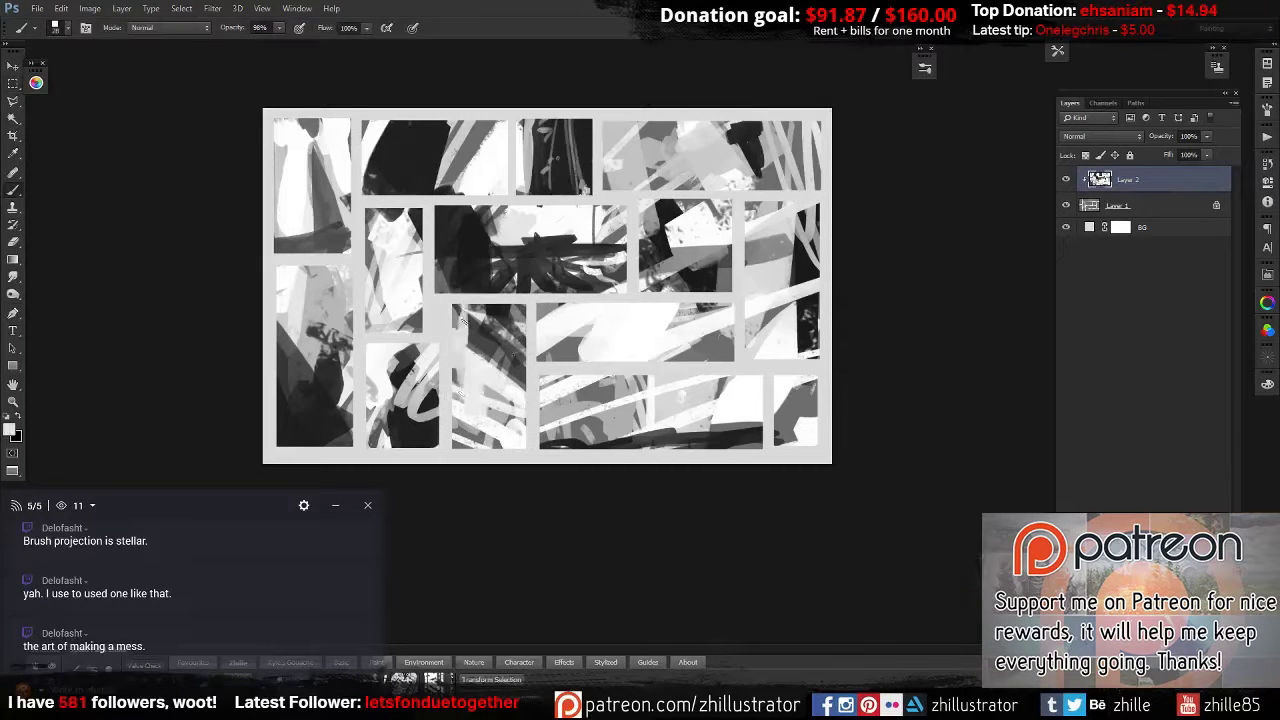
Paint dark and light strokes in the centre-bottom panel and stamp round black dabs below.
left_click(462, 320, "alt")
mouse_move(462, 320)
left_mouse_down()
mouse_move(515, 352)
mouse_move(515, 375)
left_mouse_up()
left_click(495, 335, "alt")
left_click(513, 370, "shift")
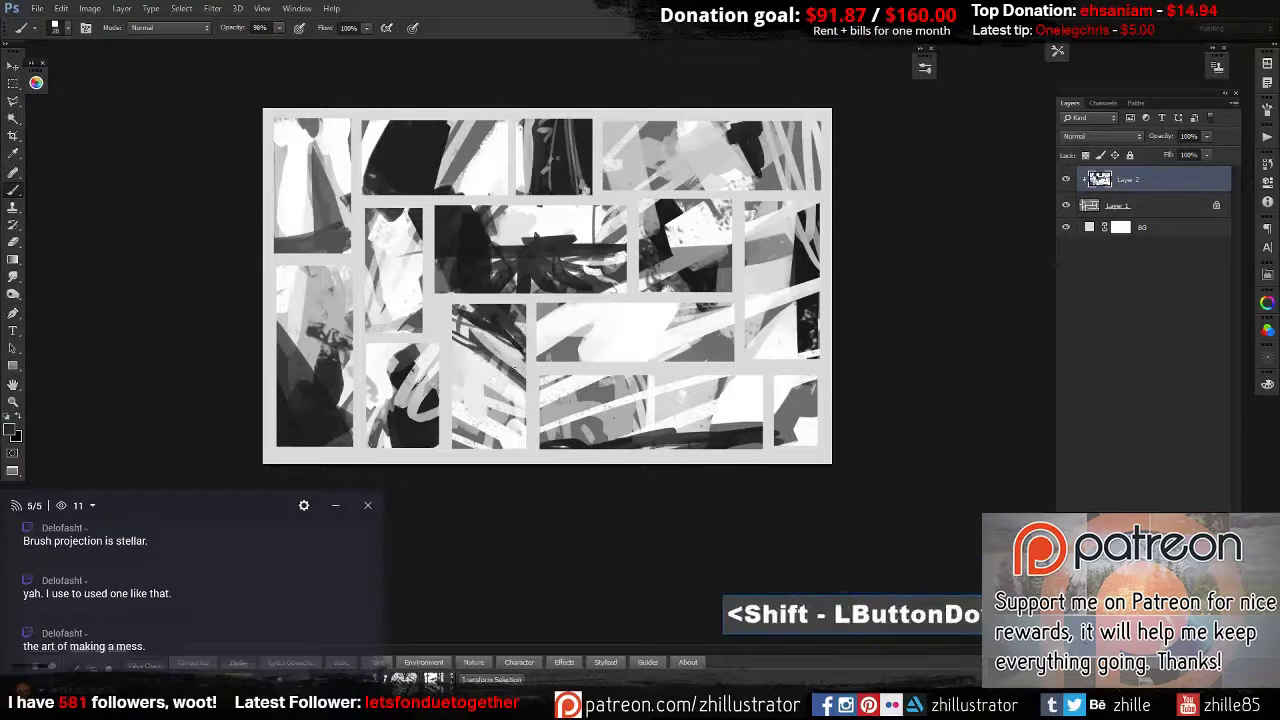
left_click(640, 336, "alt")
left_click(638, 335)
left_click(577, 320)
left_click(590, 413)
left_click_drag(555, 440, 727, 432)
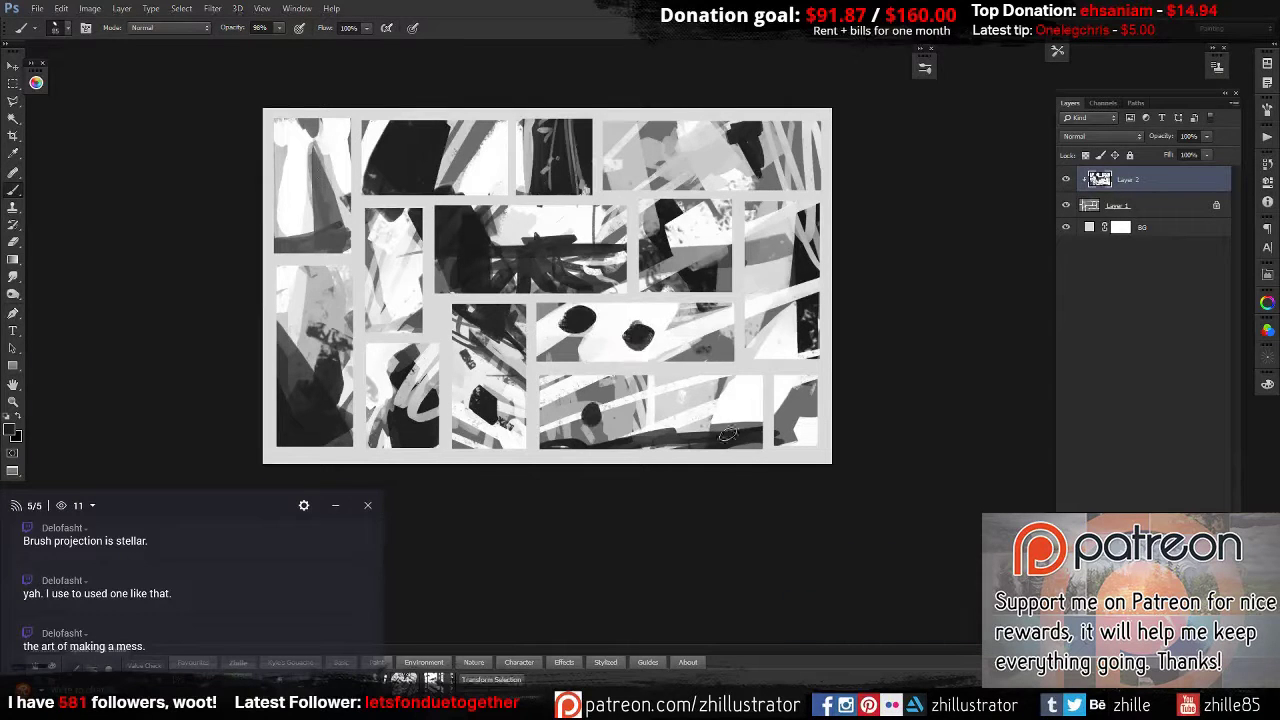
Change the background fill to mid grey and set the brush to Darken mode.
double_click(1120, 227)
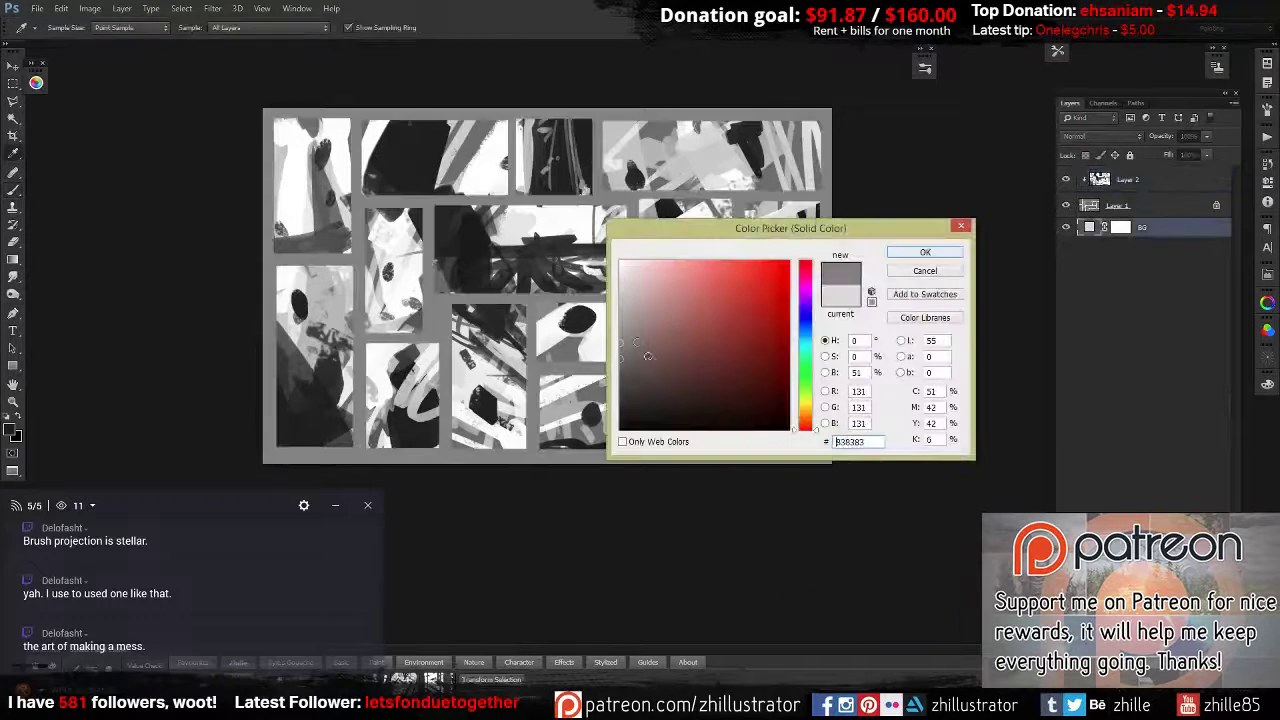
left_click(923, 186)
left_click(704, 349, "alt")
right_click(600, 345, "shift")
left_click(657, 309)
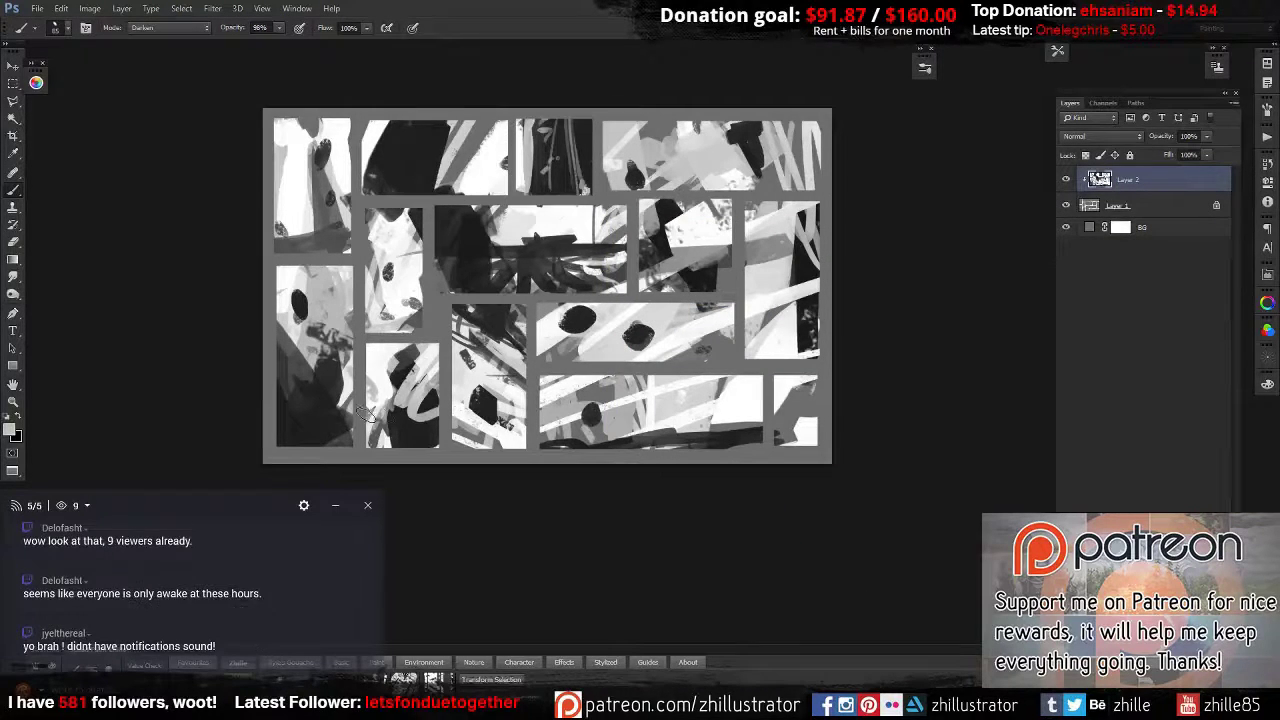
left_click(452, 276, "alt")
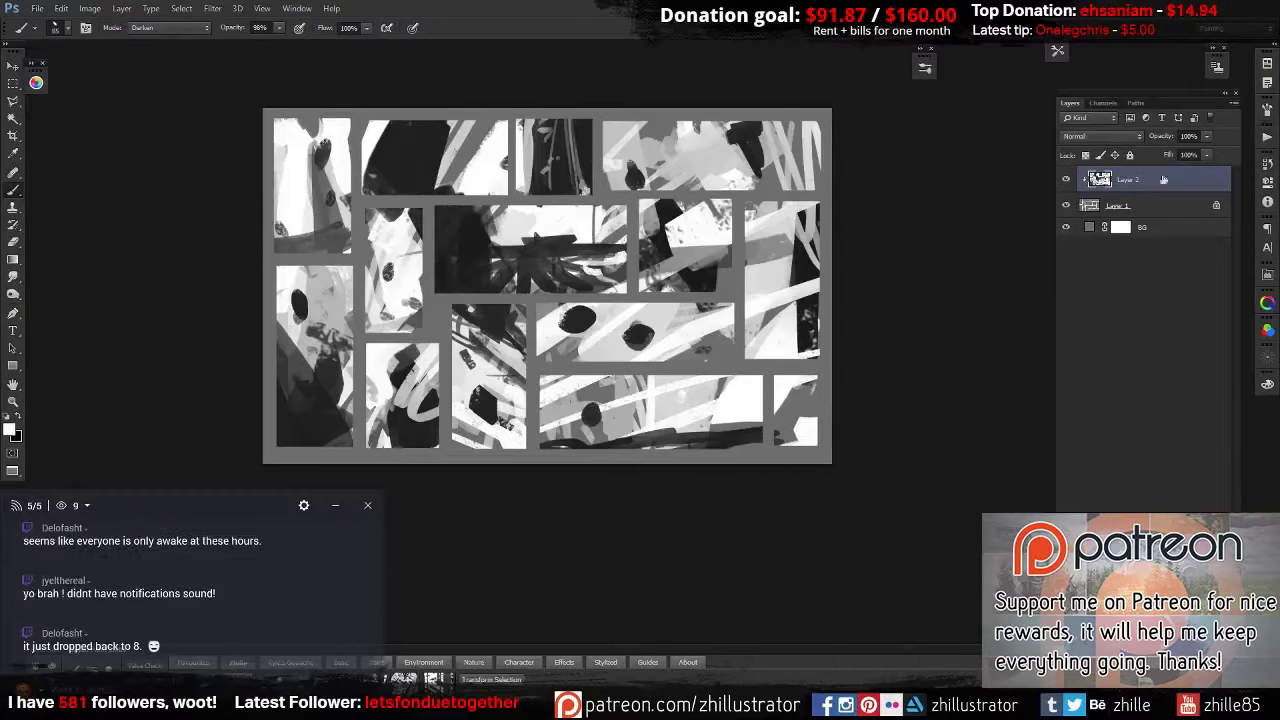
Duplicate the painted layer and warp its bottom wider into perspective.
key("ctrl+j")
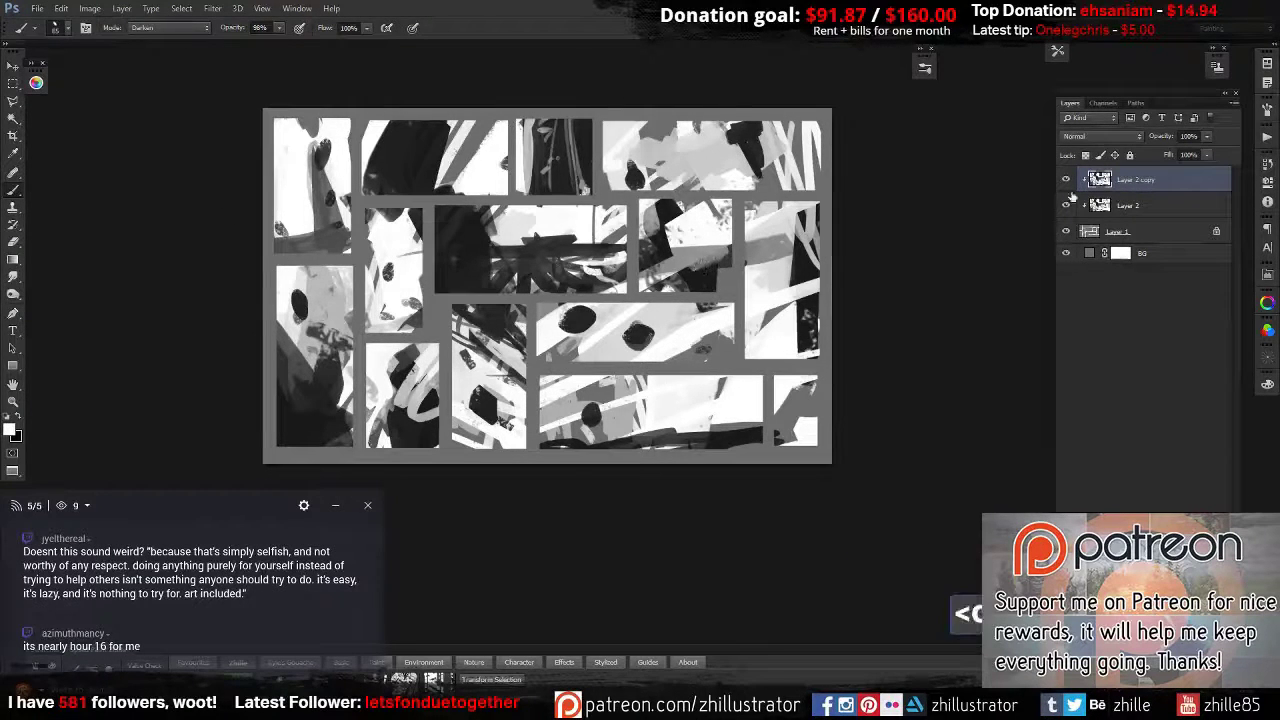
scroll(1100, 136, "down", 8)
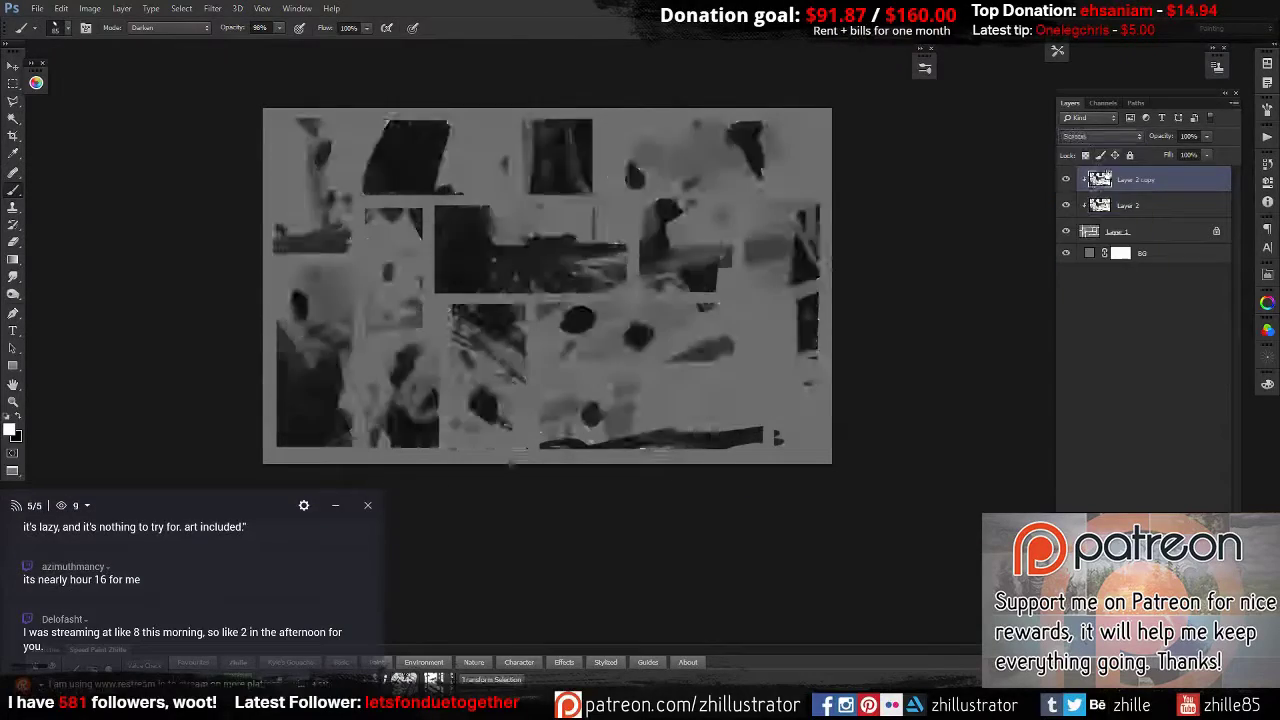
key("ctrl+t")
right_click(723, 346)
left_click(748, 451)
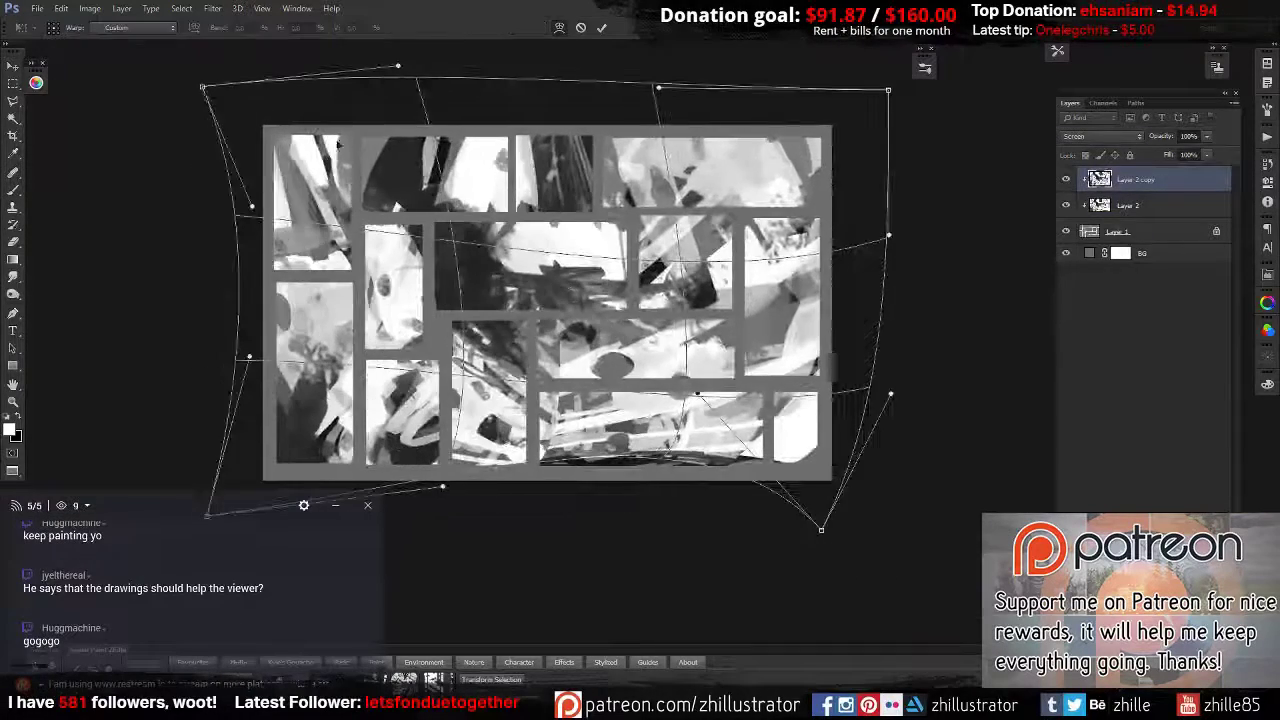
left_click_drag(821, 529, 1045, 510)
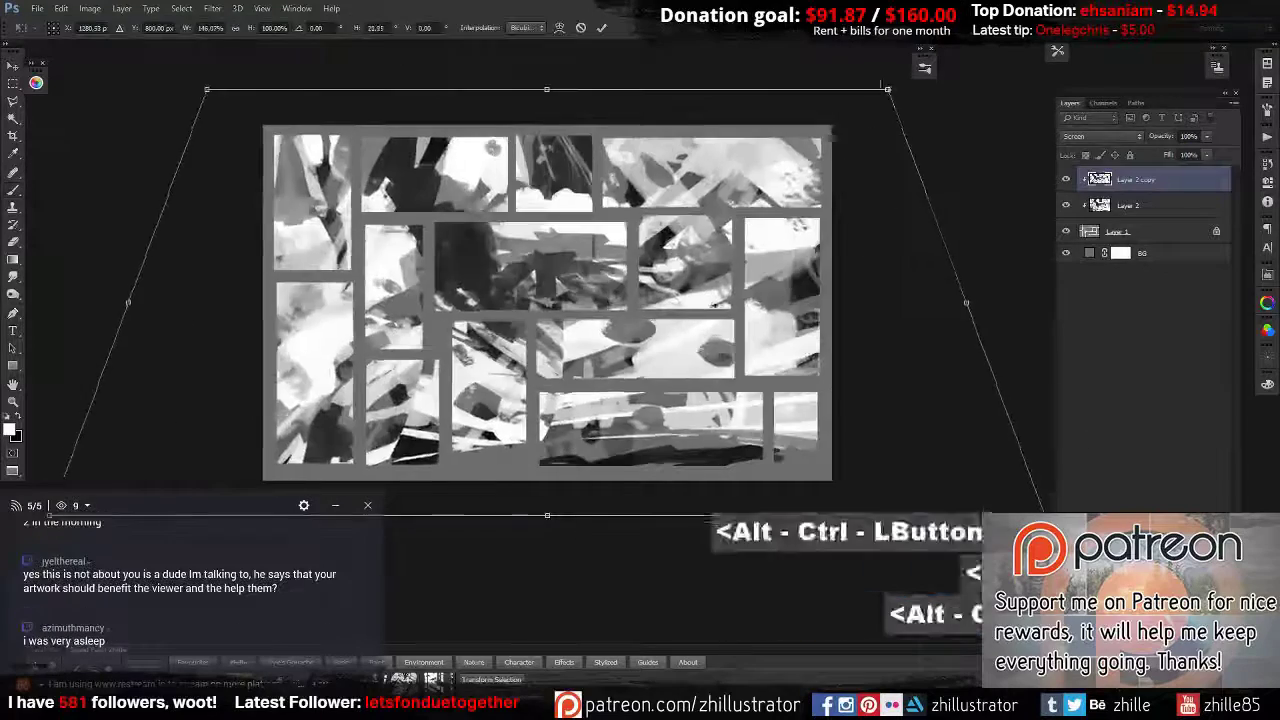
key("Return")
Keep the copy in Normal blending and set the background fill to near-black.
left_click(1100, 136)
left_click(1090, 140)
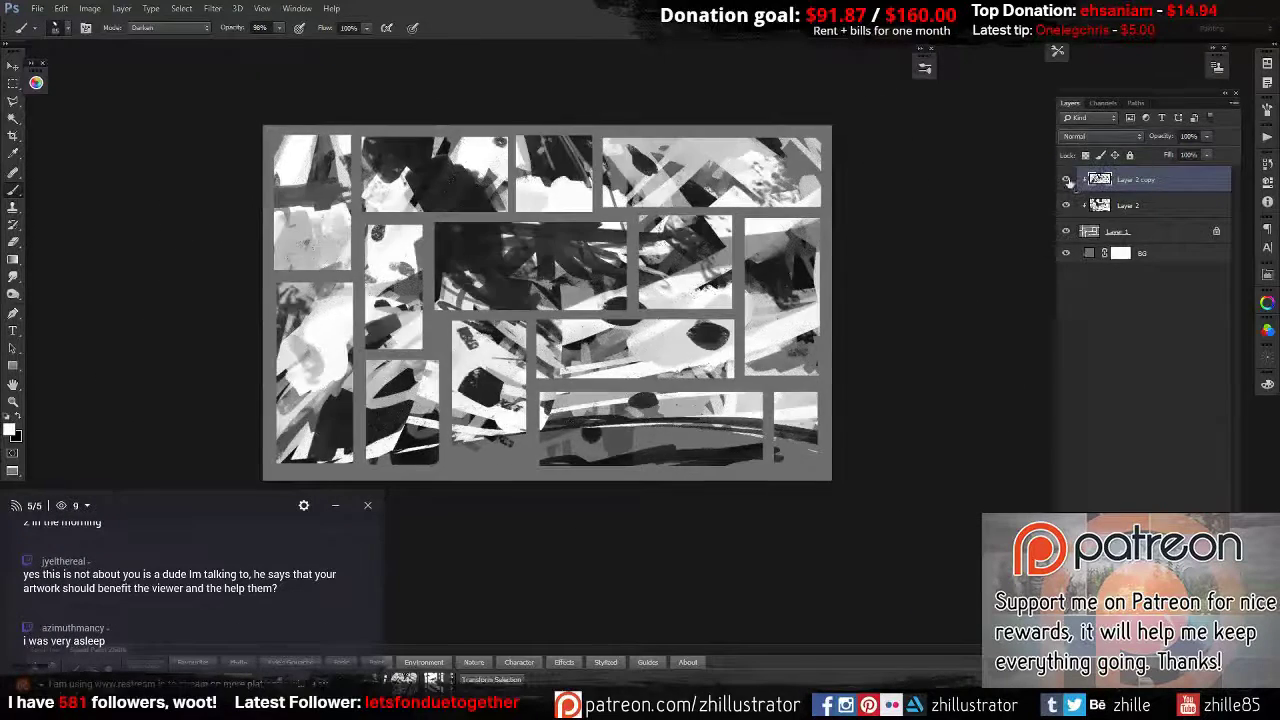
double_click(1089, 253)
left_click(920, 268)
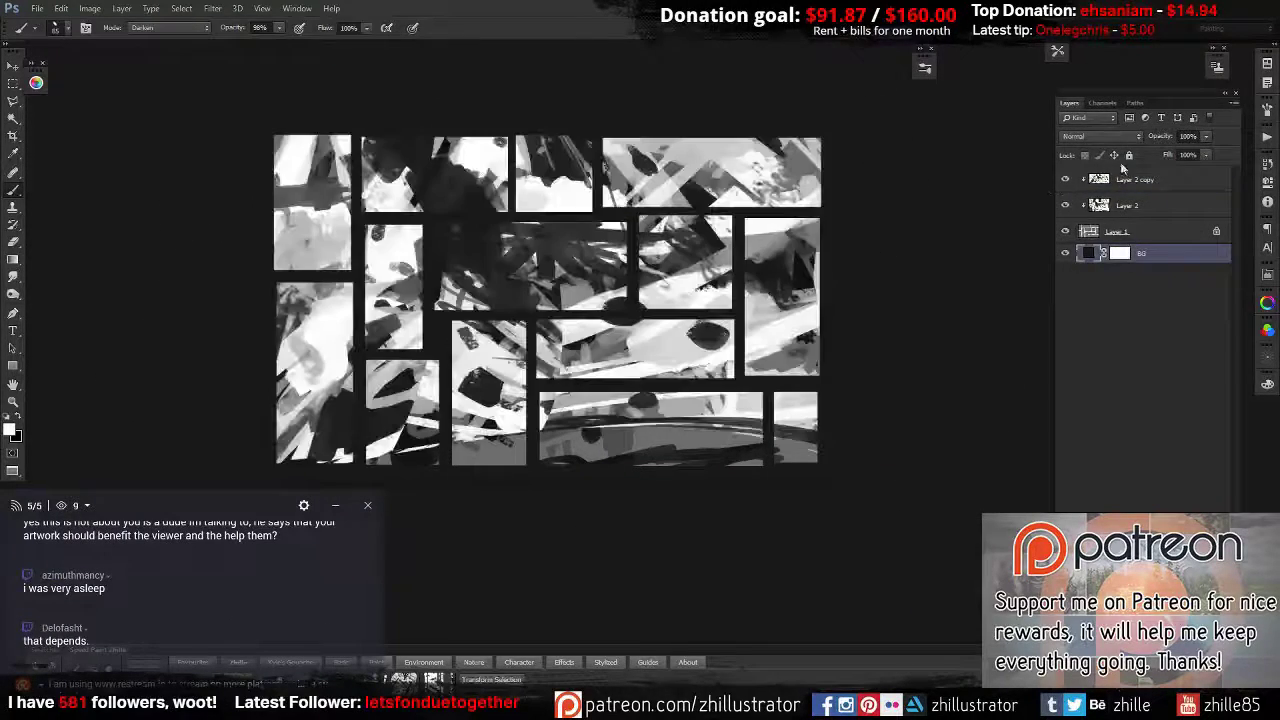
Change the Layer 2 copy's blend mode and stamp the visible panels into Layer 3.
left_click(1128, 179)
left_click(1100, 136)
key("Return")
key("ctrl+shift+alt+e")
Delete the Layer 2 copy, show Layer 2's Multiply strokes, and add a Gradient Map.
left_click(1165, 296)
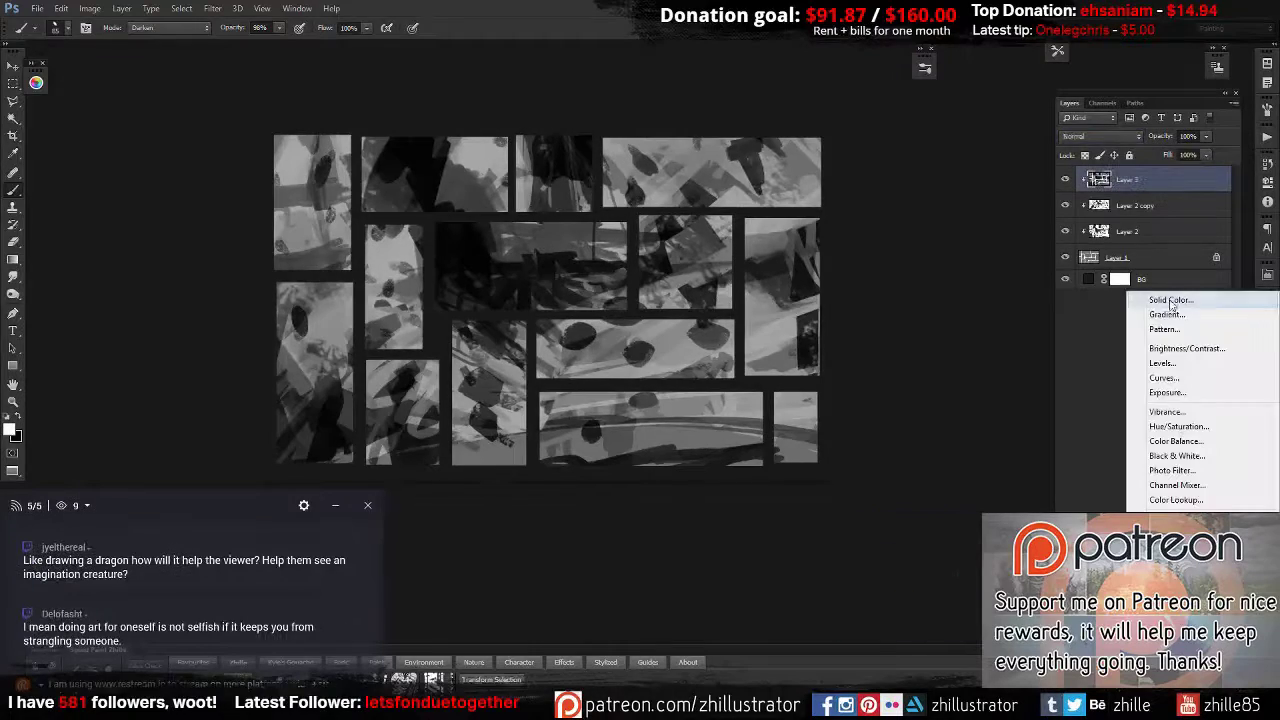
left_click(1100, 136)
scroll(1100, 140, "down", 7)
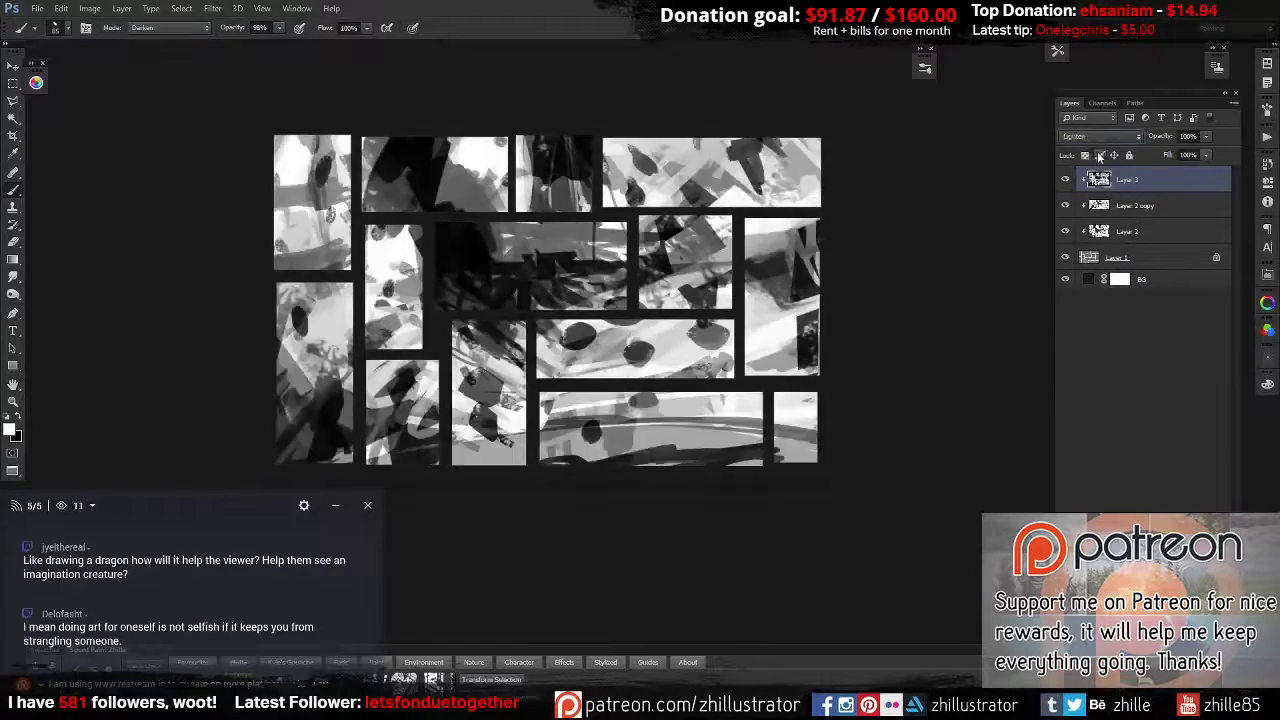
left_click(1133, 205)
key("Delete")
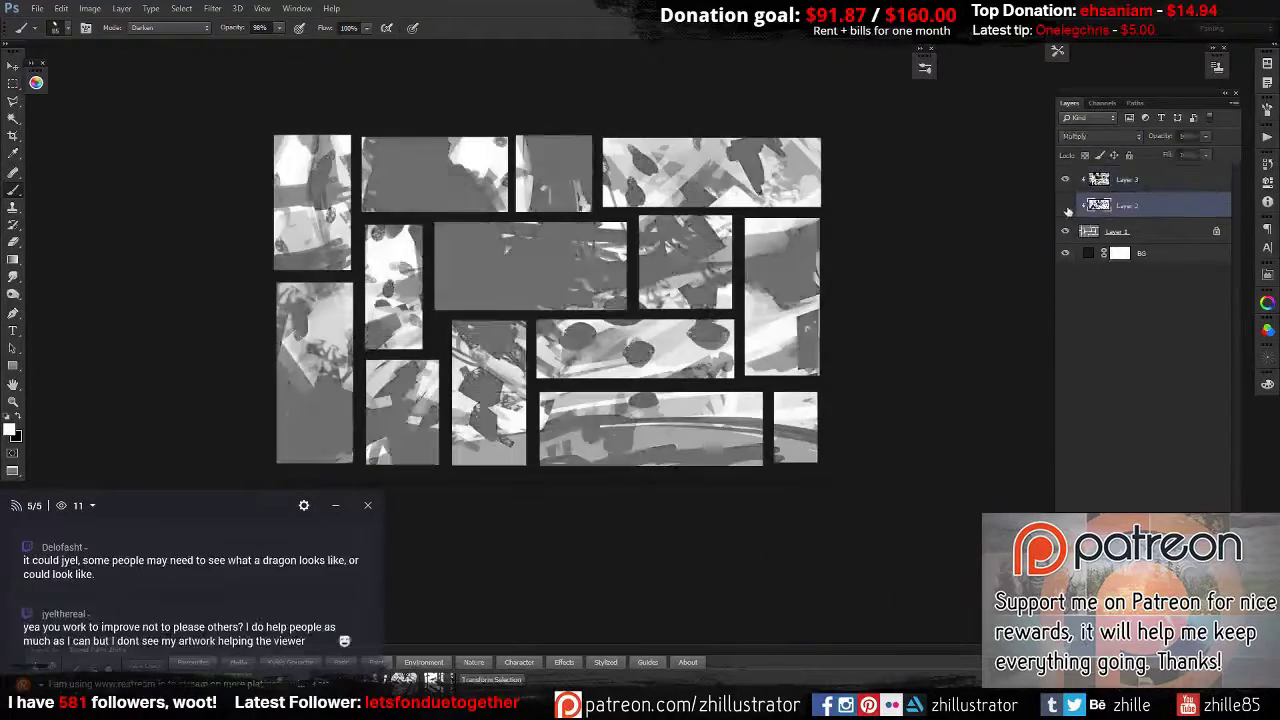
left_click(1066, 206)
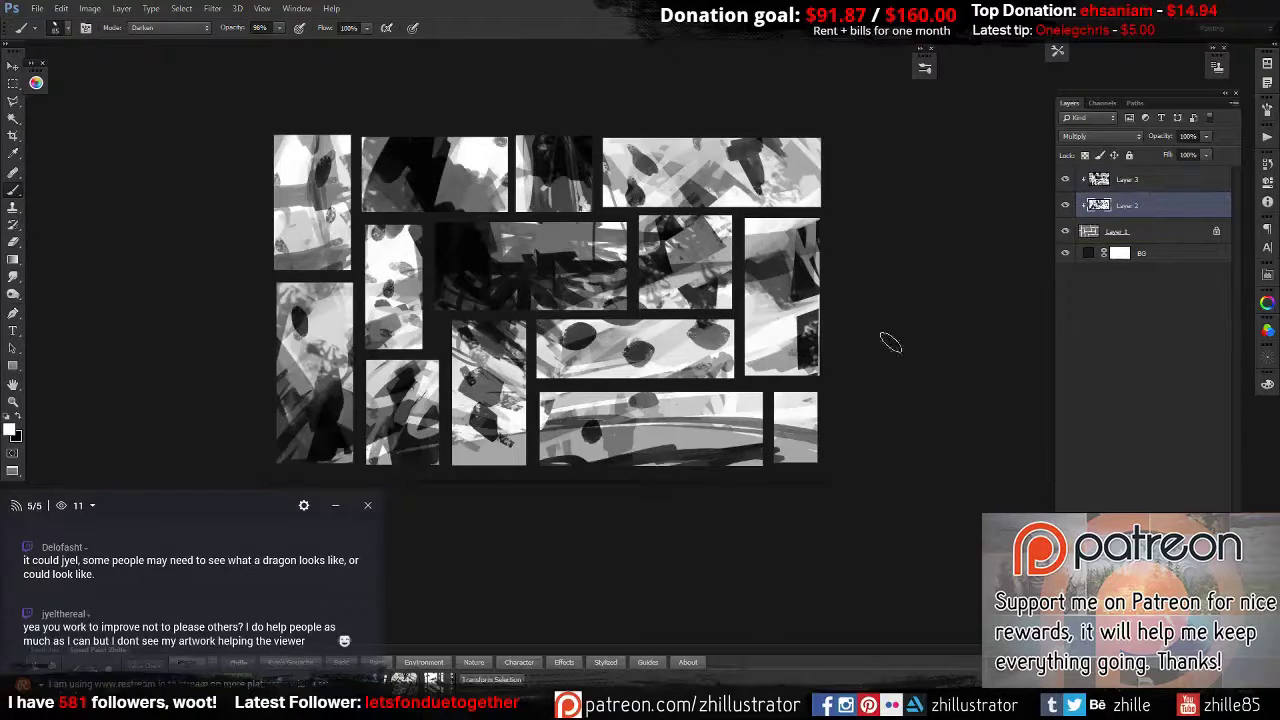
left_click(1160, 497)
left_click(1180, 400)
Give the Gradient Map a purple-to-yellow preset gradient.
double_click(1119, 271)
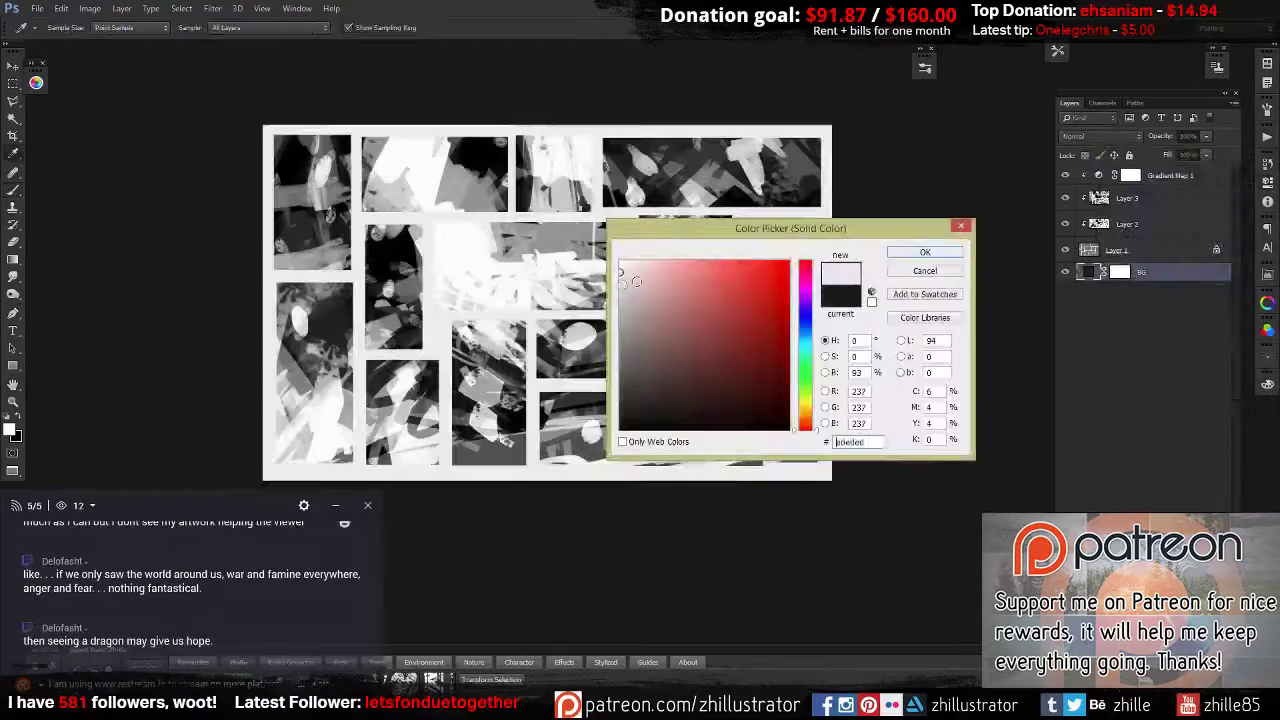
key("Escape")
left_click(1165, 199)
left_click(957, 420)
left_click(1040, 440)
left_click(983, 445)
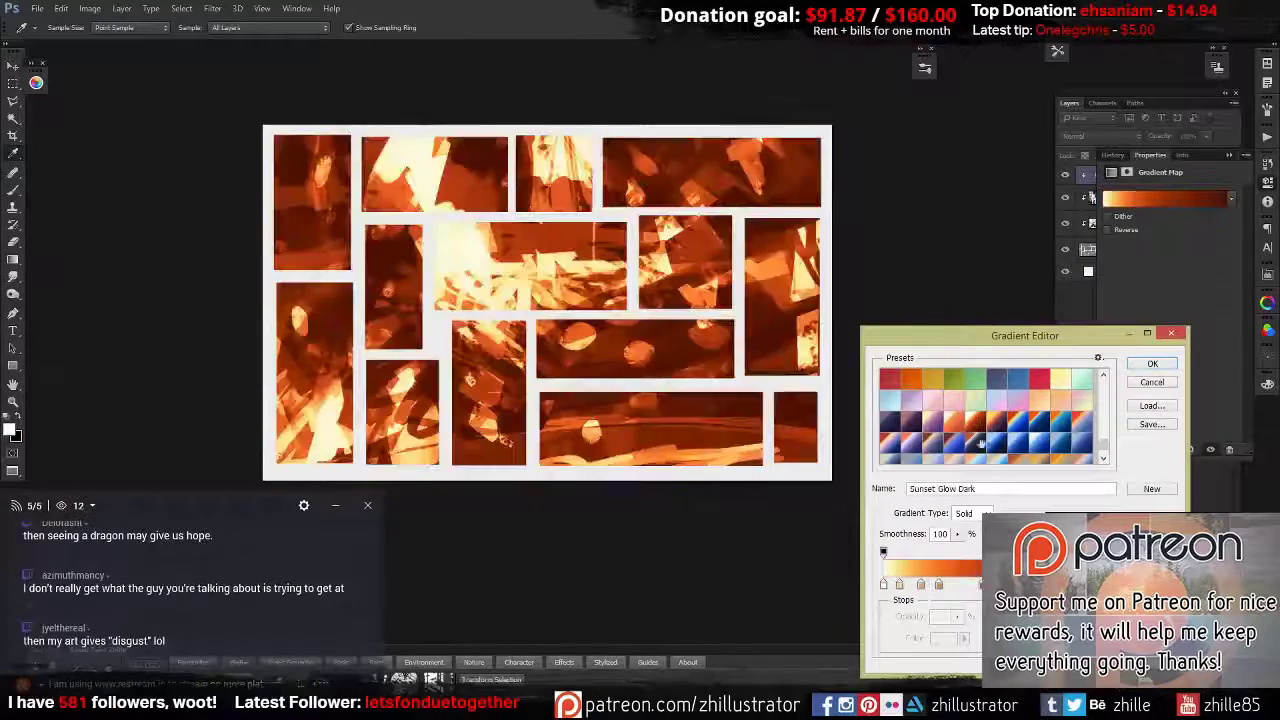
left_click(1040, 420)
left_click(1152, 363)
key("b")
Add a Color Balance adjustment shifting the shadows toward blue.
left_click(1160, 497)
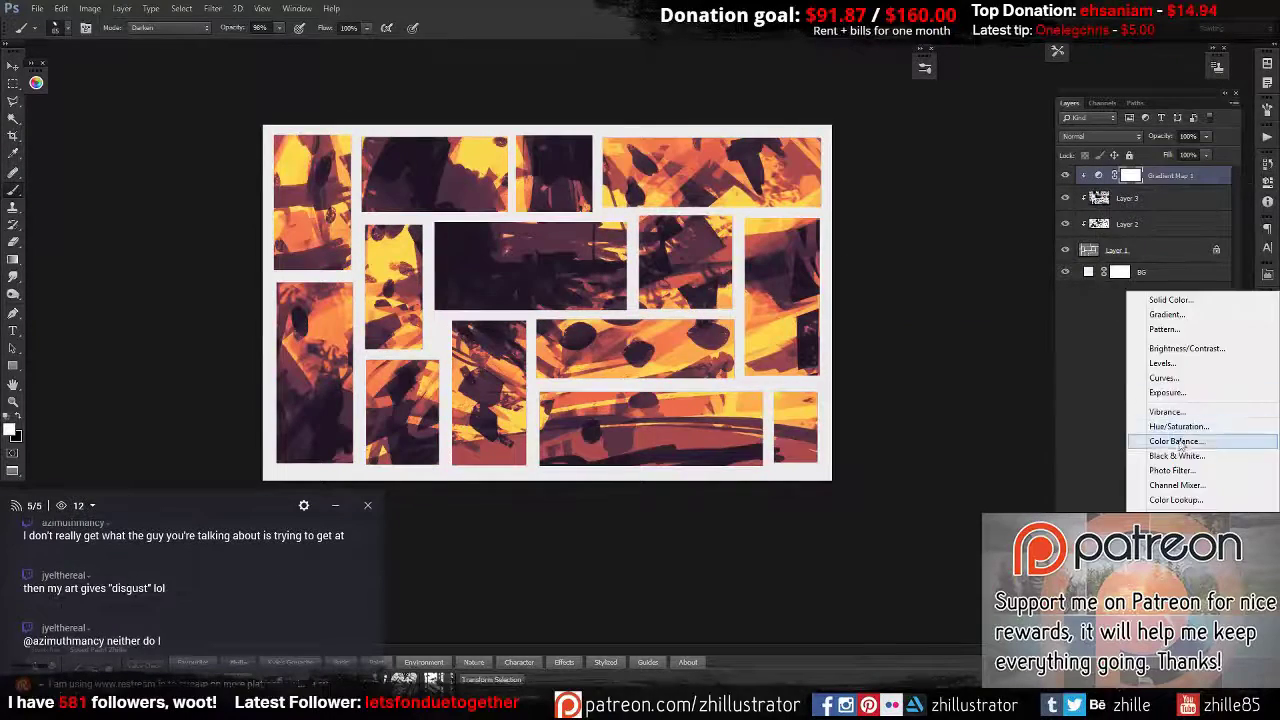
left_click(1171, 443)
left_click_drag(1152, 223, 1140, 223)
mouse_move(1152, 270)
left_mouse_down()
mouse_move(1163, 278)
mouse_move(1146, 272)
left_mouse_up()
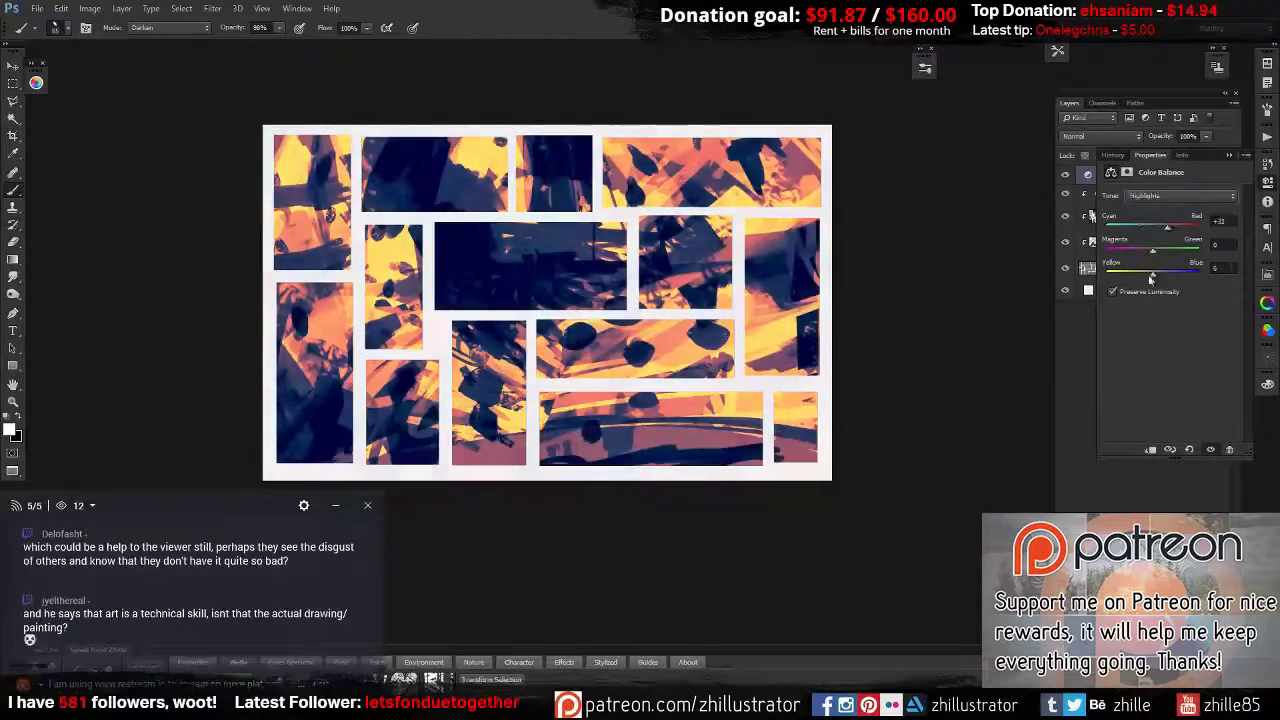
key("alt+3")
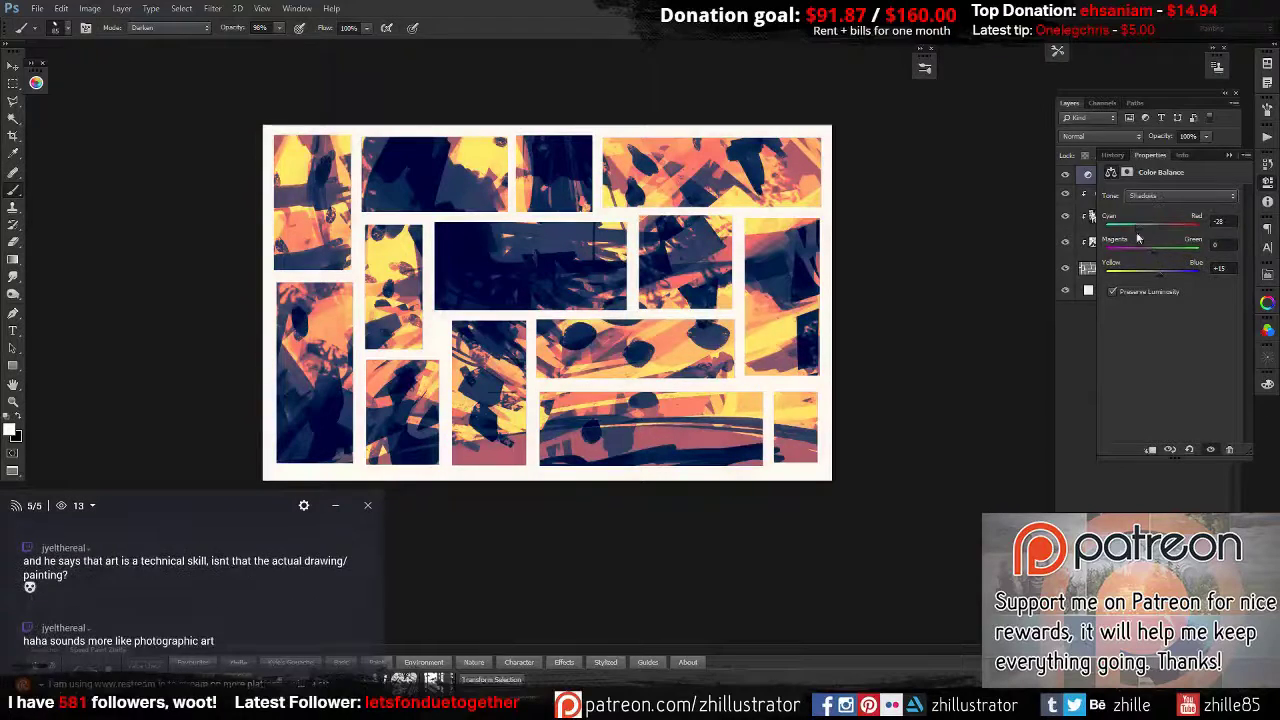
Mask the blue tint to the central, bottom-centre, lower-left and right-middle panels.
key("m")
left_click_drag(430, 220, 632, 316)
key("ctrl+BackSpace")
key("alt+BackSpace")
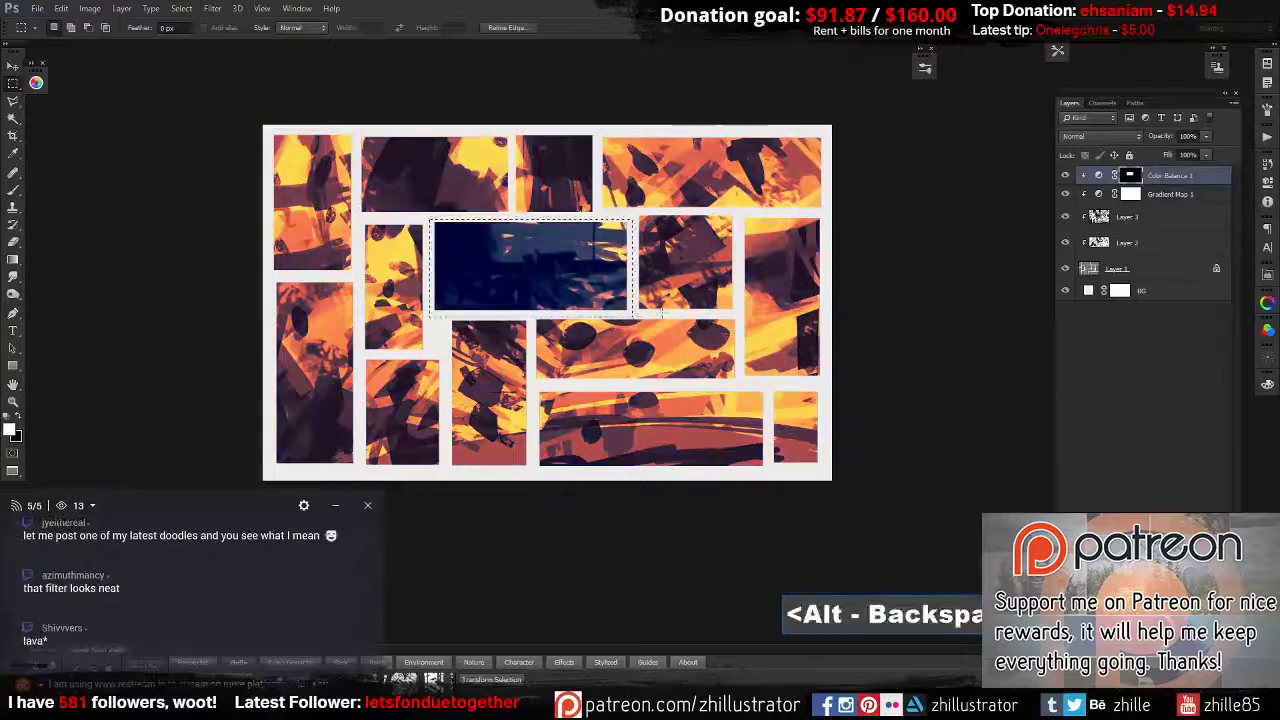
left_click_drag(538, 390, 764, 467)
key("alt+BackSpace")
left_click_drag(268, 280, 362, 455)
left_click_drag(740, 216, 826, 378)
key("alt+BackSpace")
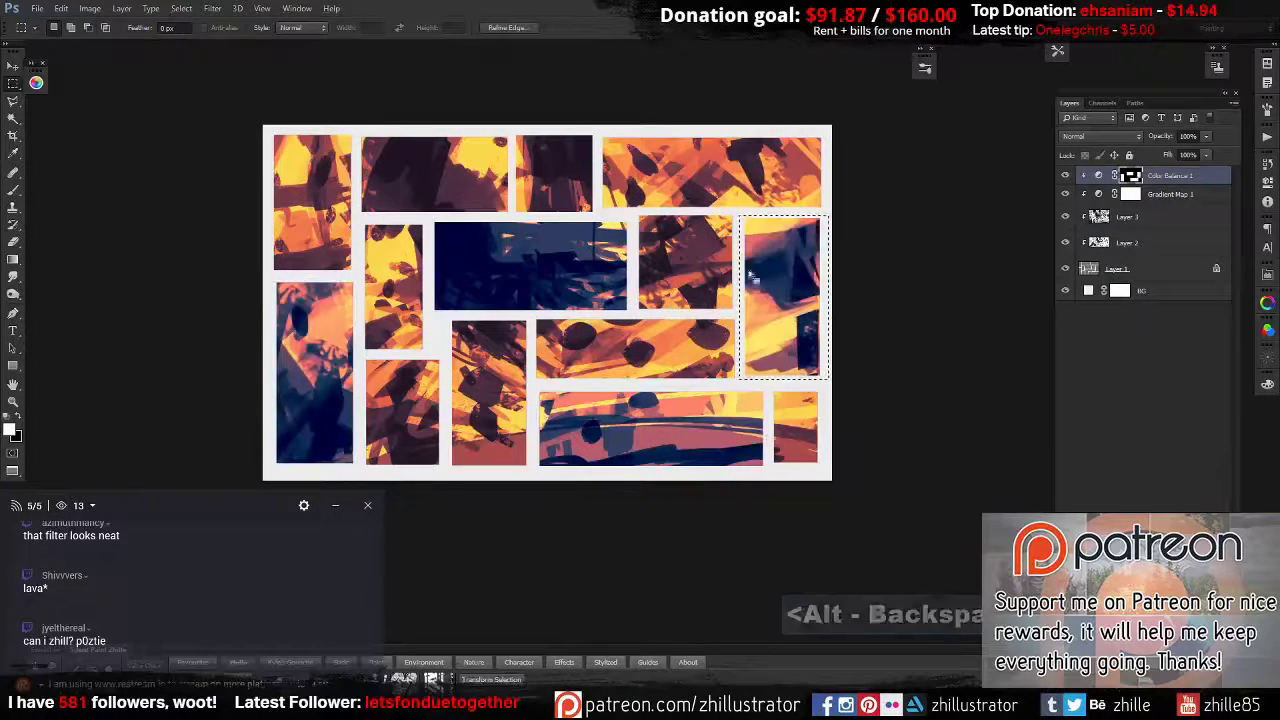
left_click_drag(596, 212, 597, 213)
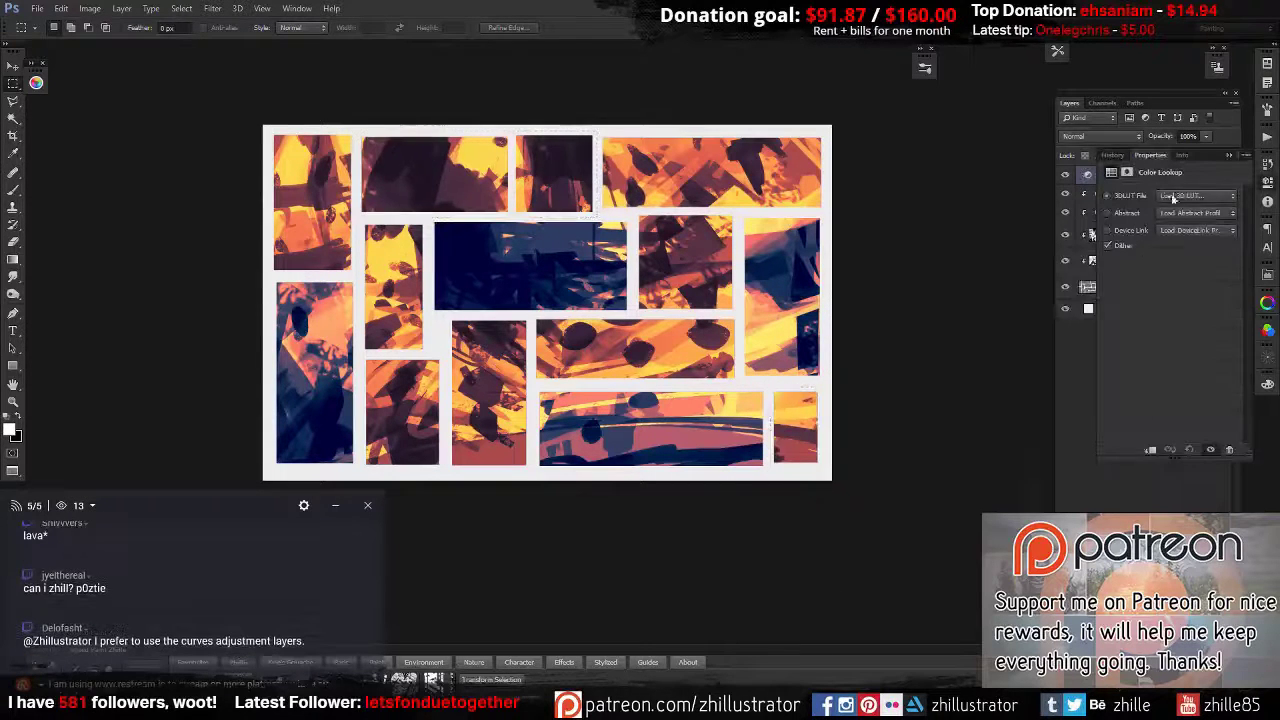
Try another blend mode, then stamp the visible result into a new Layer 4.
left_click(1232, 158)
key("Down")
key("Down")
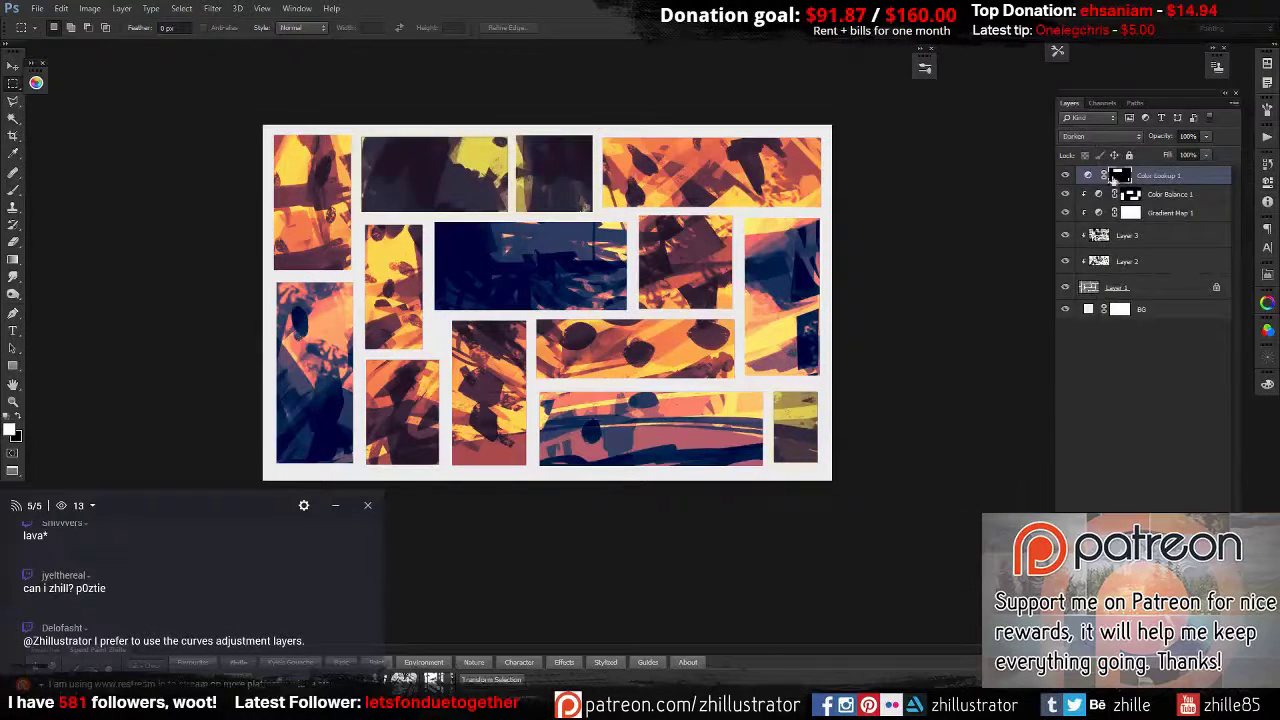
left_click(1113, 178, "ctrl")
key("ctrl+alt+shift+e")
Invert the stamped layer's colours, shift its hue, and cycle through blend modes.
key("ctrl+i")
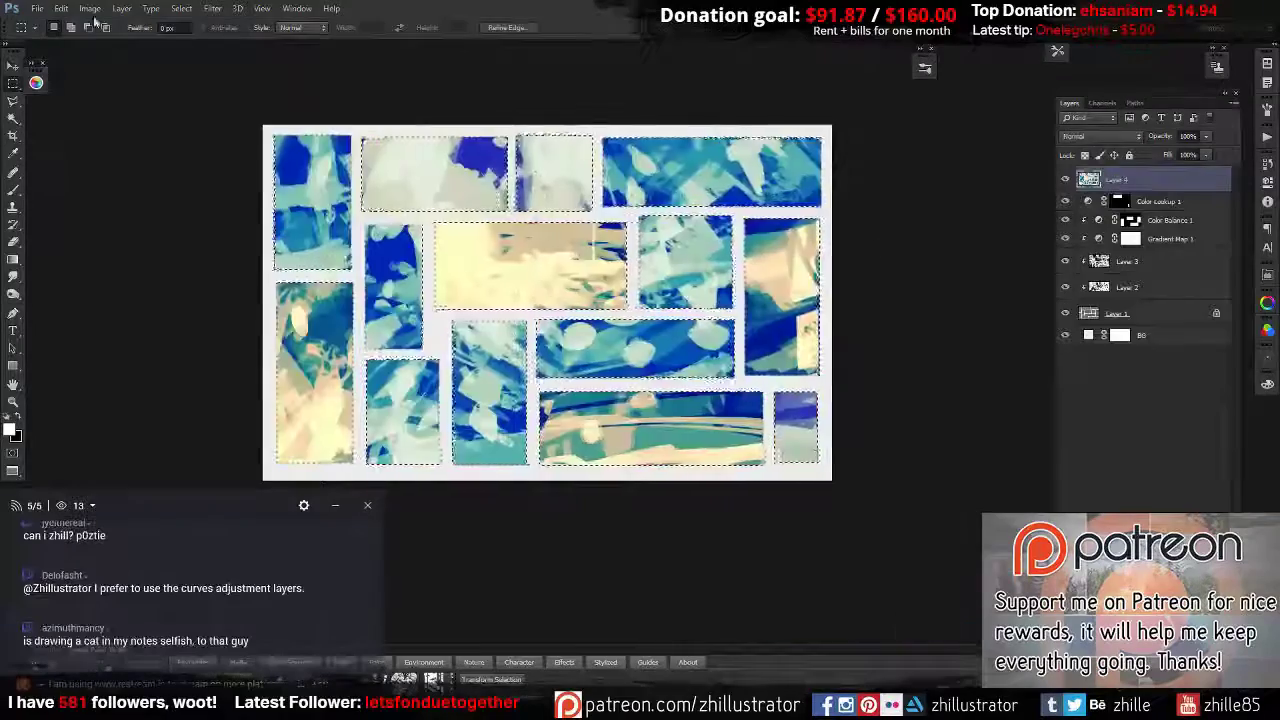
key("ctrl+u")
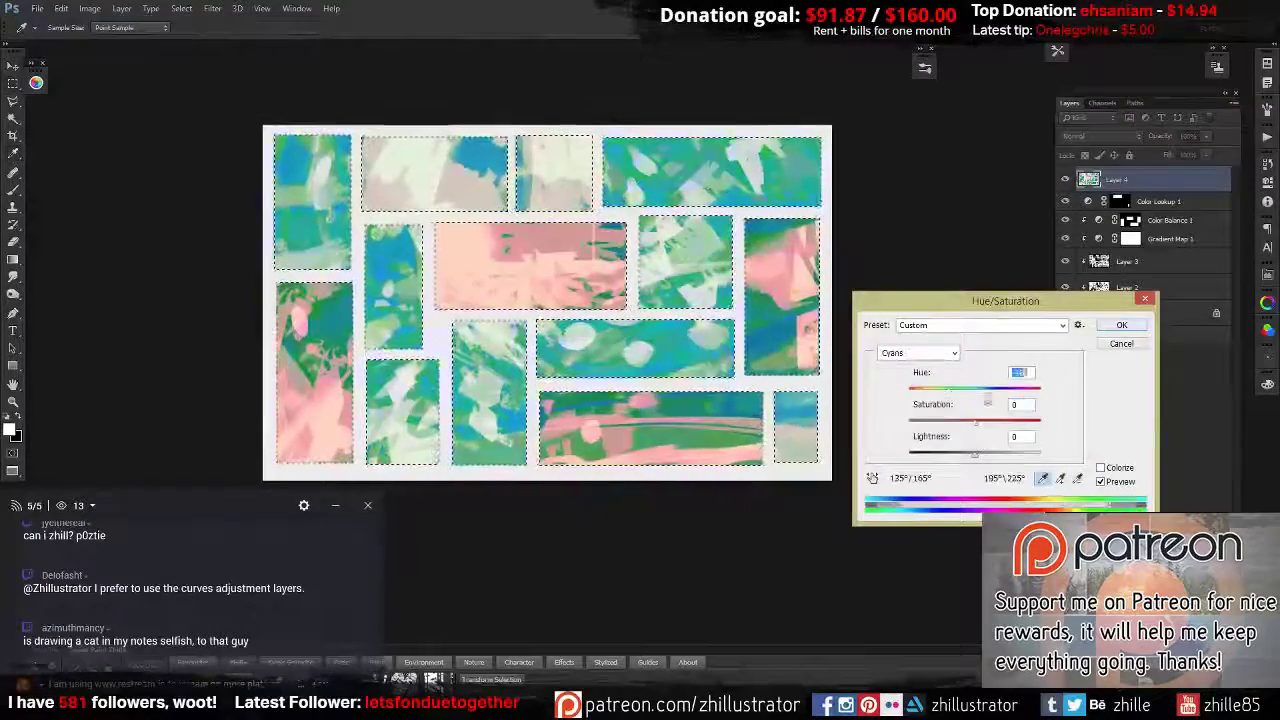
key("Return")
key("shift+plus")
key("shift+plus")
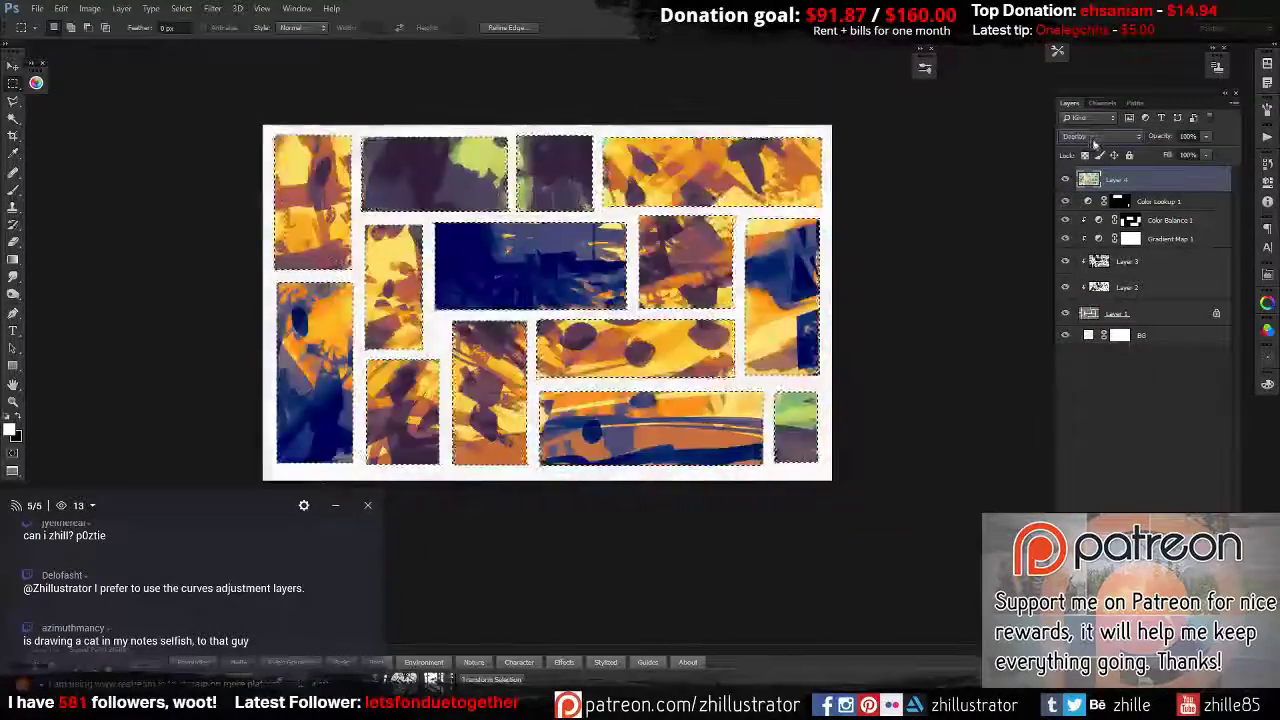
key("shift+plus")
key("shift+plus")
key("shift+plus")
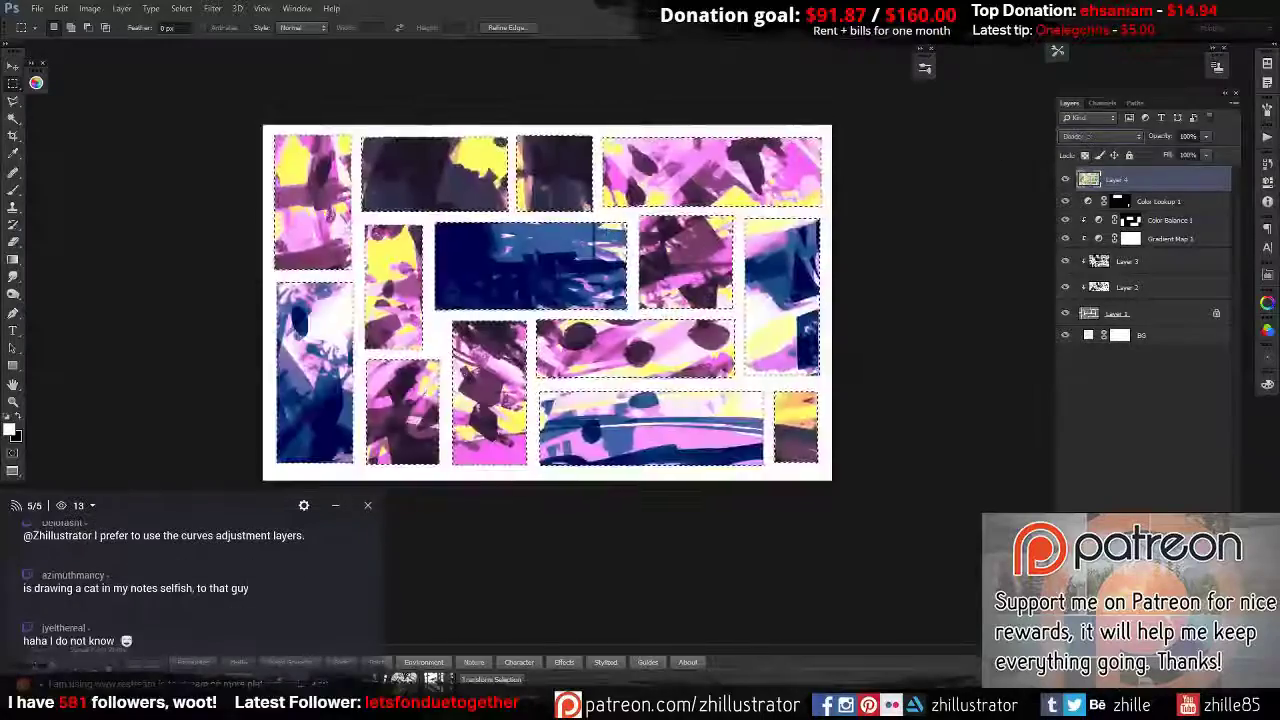
key("shift+plus")
key("shift+plus")
key("shift+plus")
key("shift+plus")
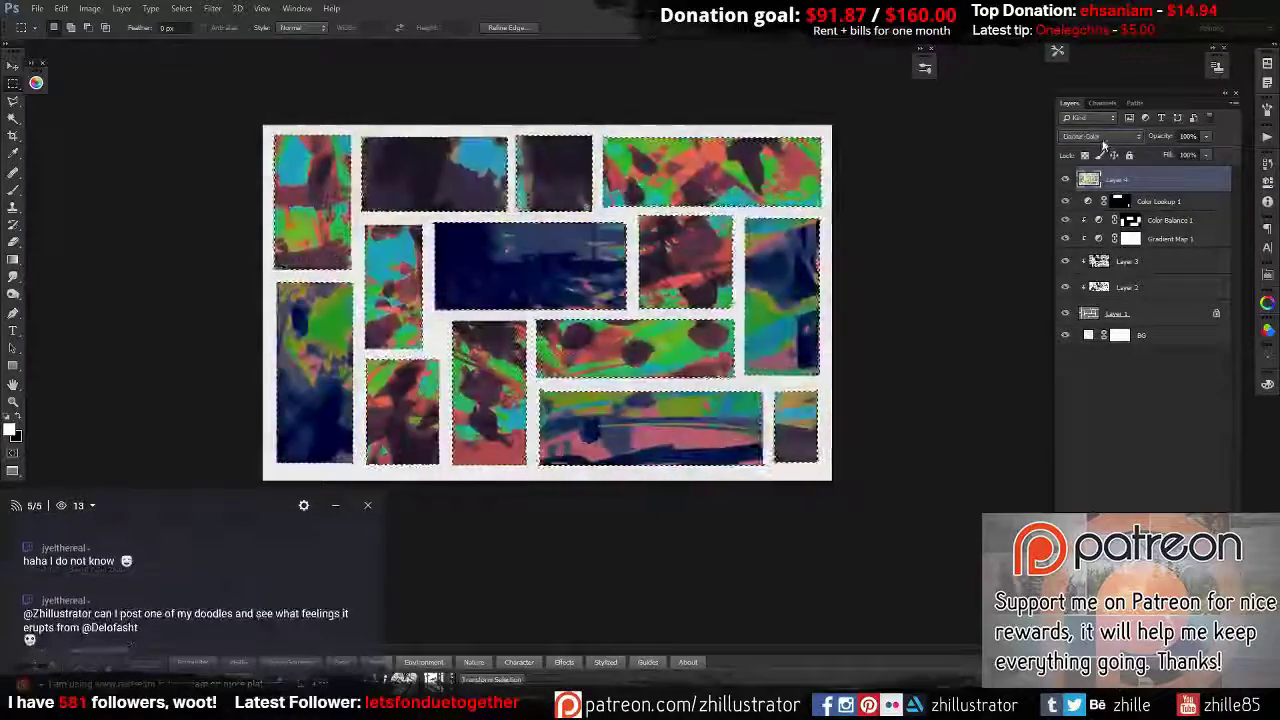
key("shift+plus")
key("shift+plus")
Stamp and duplicate a new merged layer, giving Layer 5 a pink-and-blue blend mode.
key("ctrl+shift+alt+e")
key("ctrl+j")
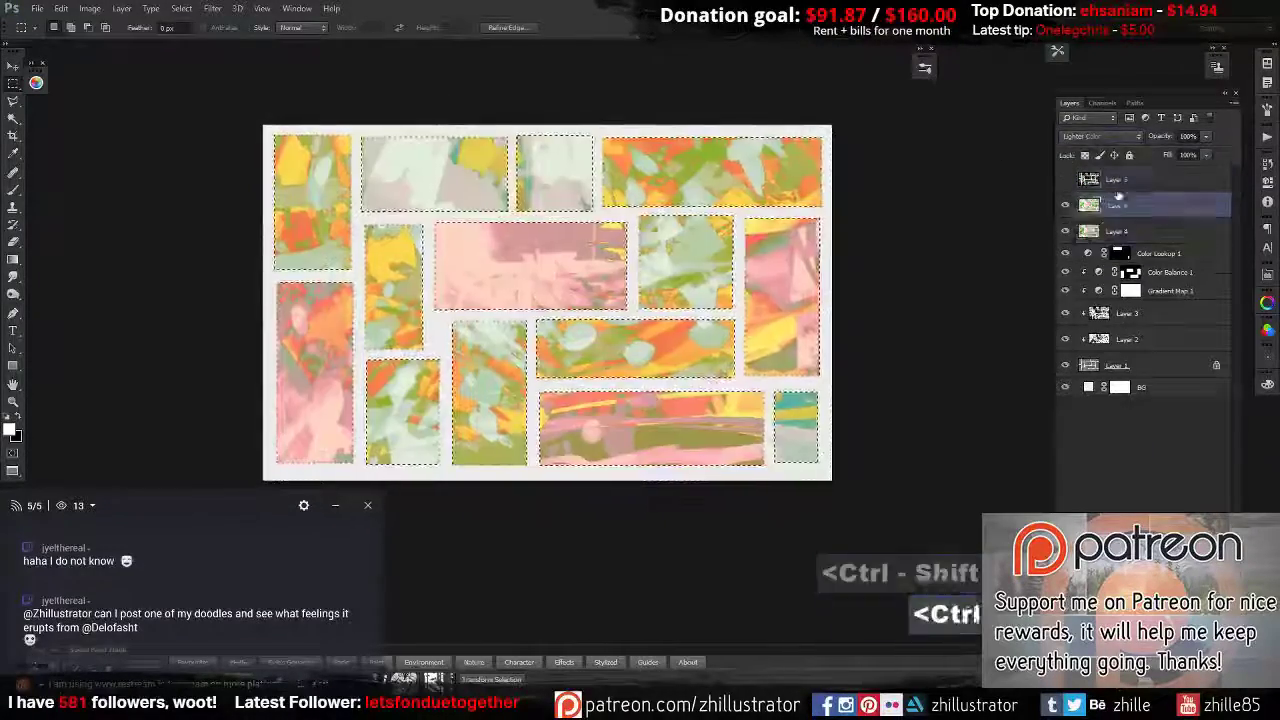
left_click(1100, 136)
left_click(1100, 325)
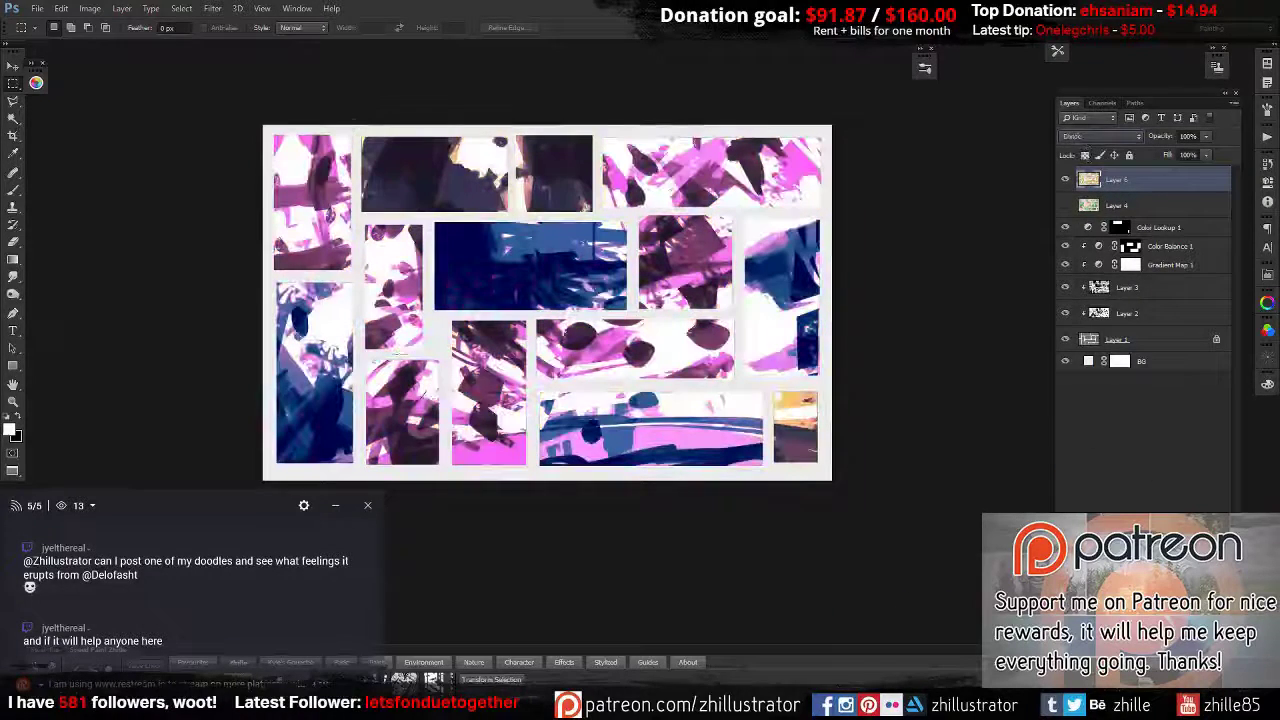
Stamp another merged layer, brighten its midtones with Levels, set Hue blending, reorder Layer 5.
key("ctrl+shift+alt+e")
key("ctrl+d")
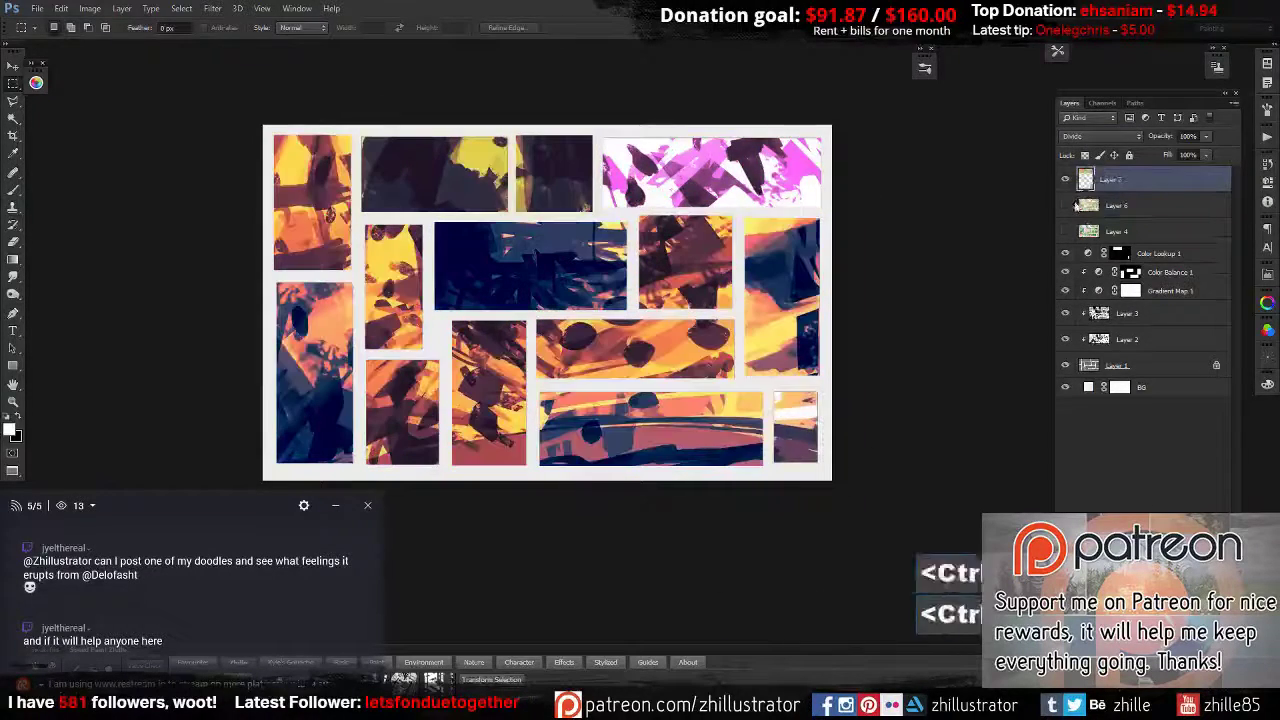
left_click(90, 8)
left_click(283, 55)
left_click_drag(1035, 430, 1060, 430)
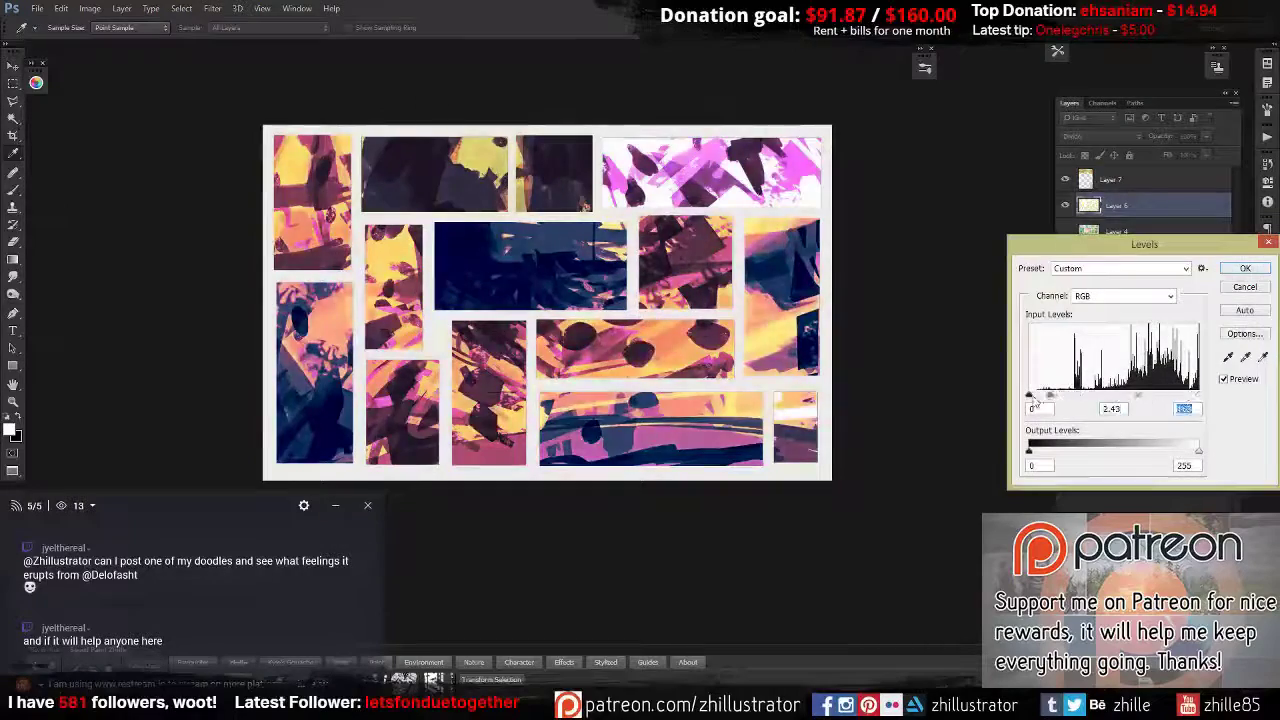
key("Return")
key("shift+plus")
left_click_drag(1068, 208, 1072, 237)
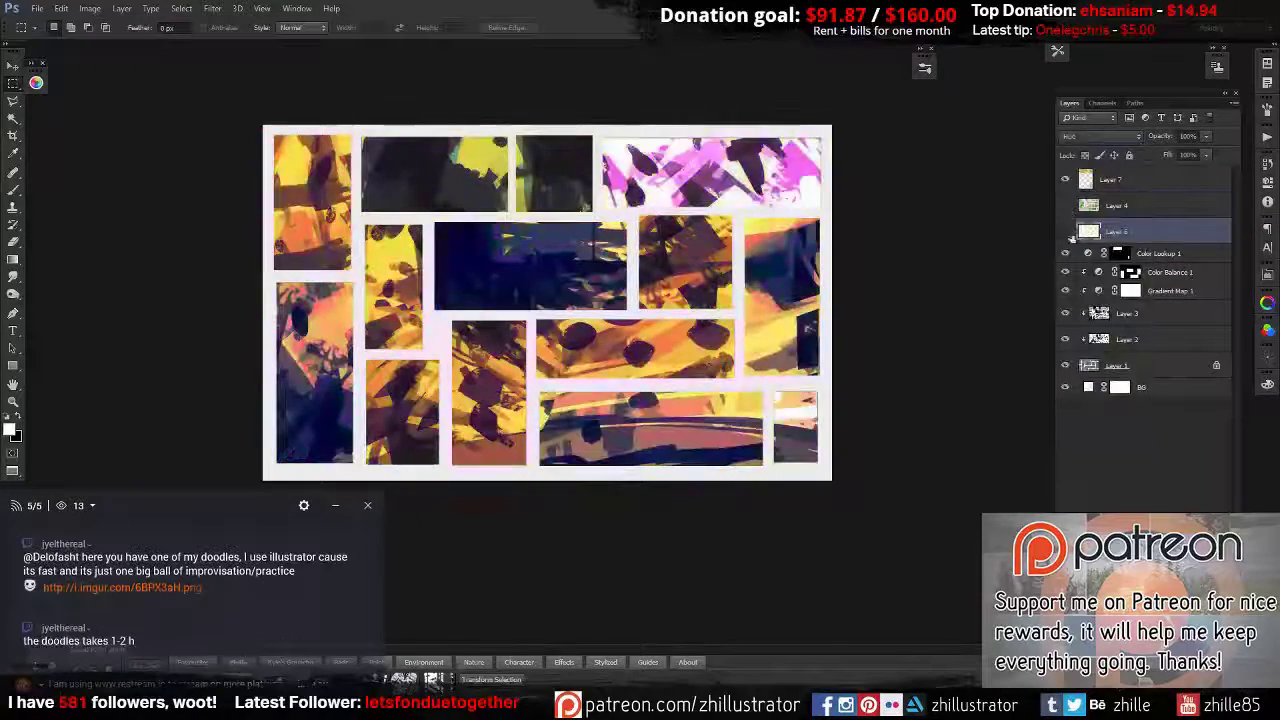
Show Layer 7 and enlarge it across the whole canvas, shifted over the panels.
left_click(1065, 179)
key("v")
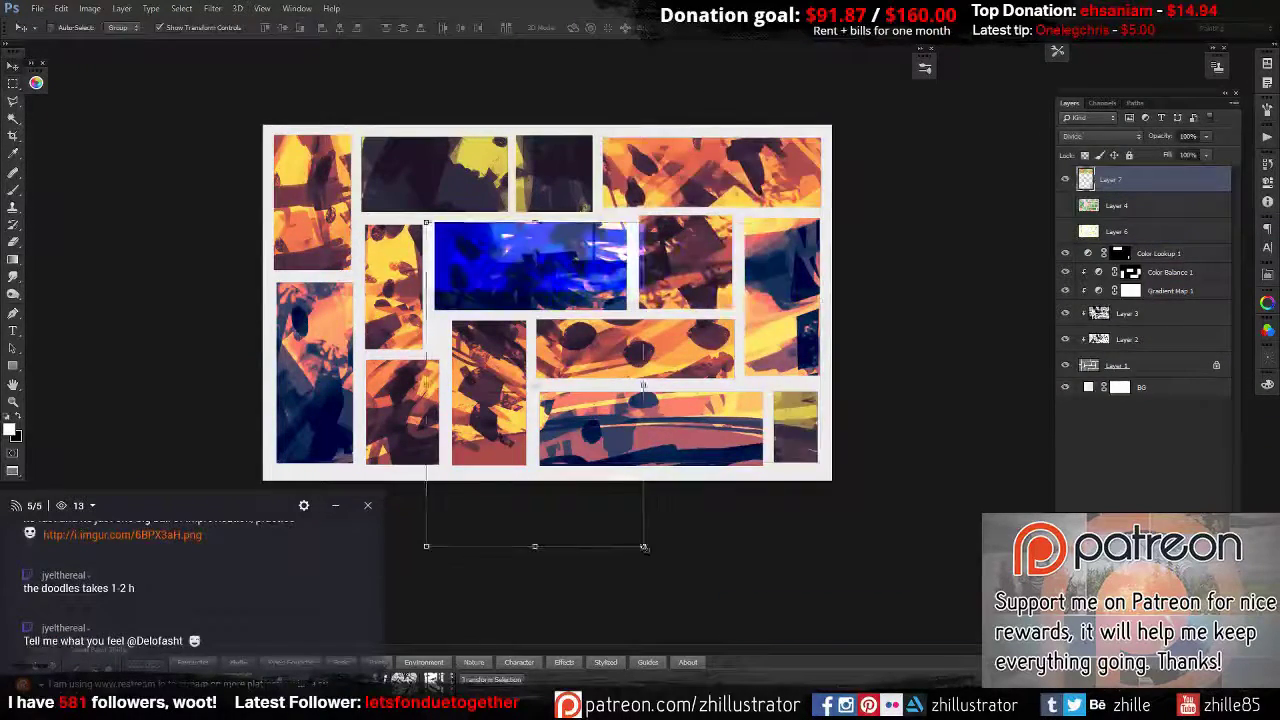
left_click_drag(643, 546, 903, 545)
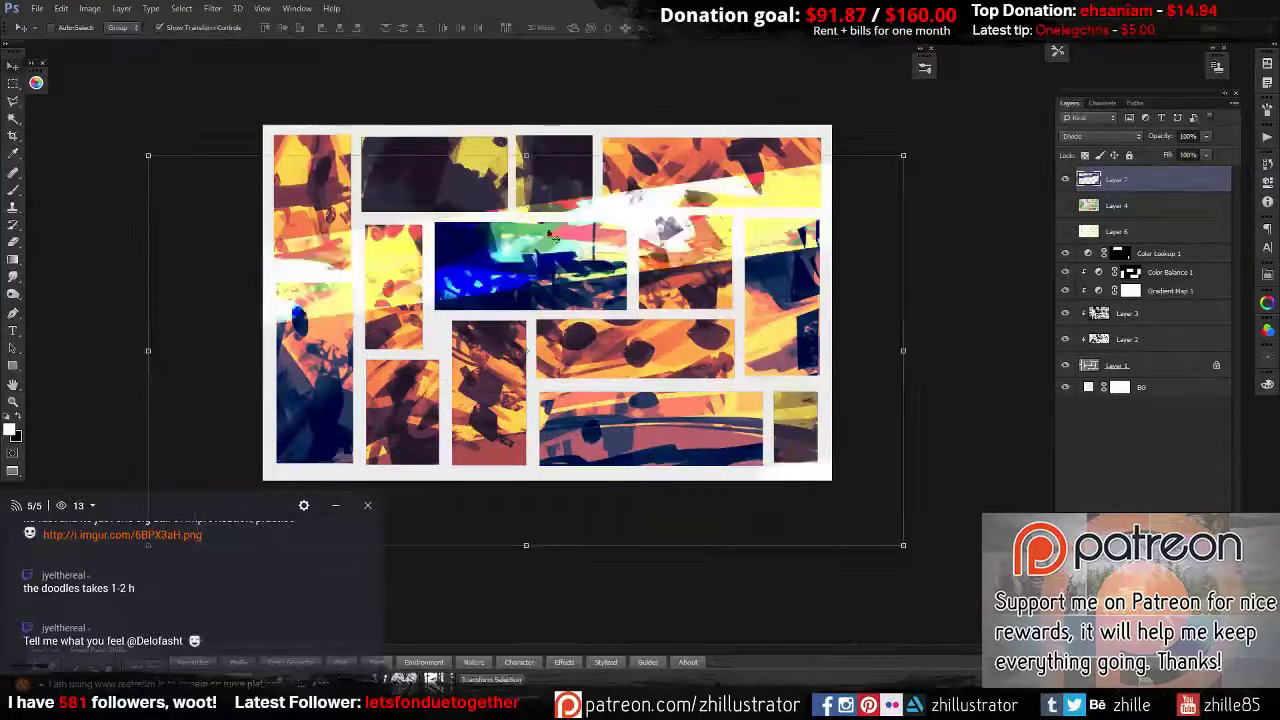
left_click_drag(551, 235, 557, 210)
key("Return")
key("m")
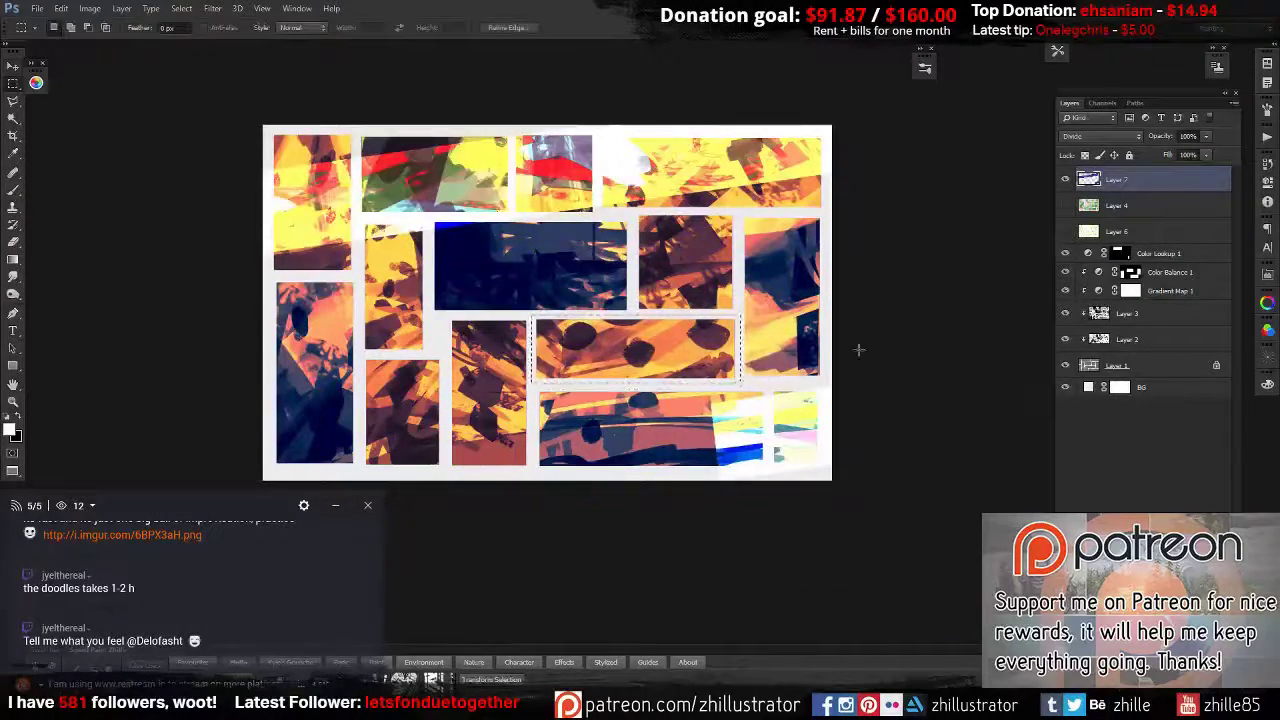
Stamp a merged copy, trial and cancel a warp, then replace it with a fresh stamp.
key("ctrl+shift+alt+e")
key("ctrl+t")
right_click(534, 171)
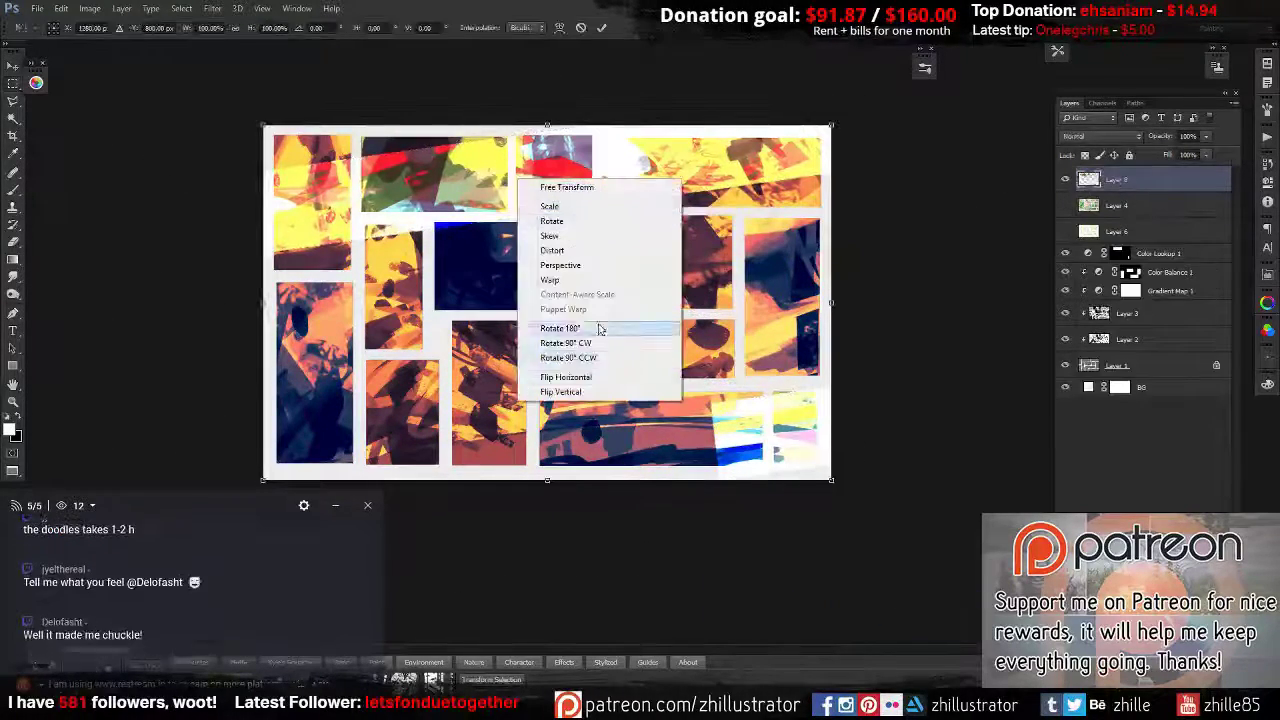
left_click(560, 274)
left_click_drag(264, 300, 180, 270)
key("Escape")
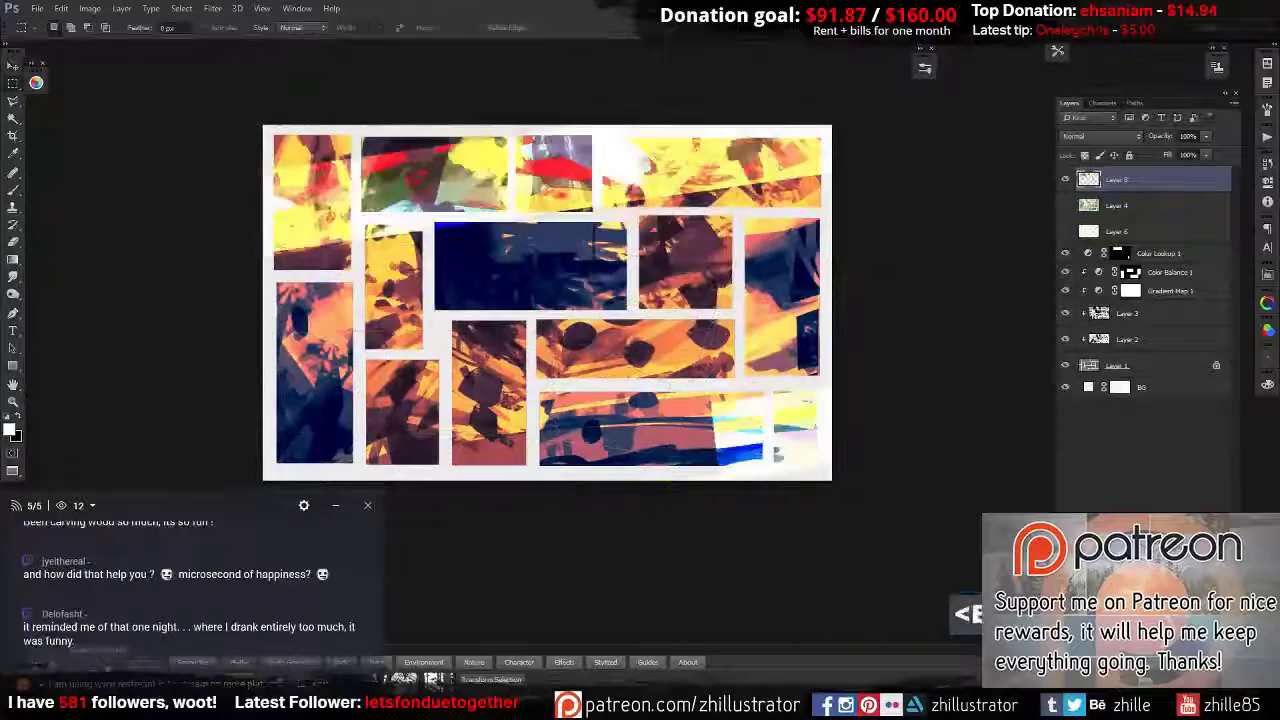
key("Delete")
key("ctrl+shift+alt+e")
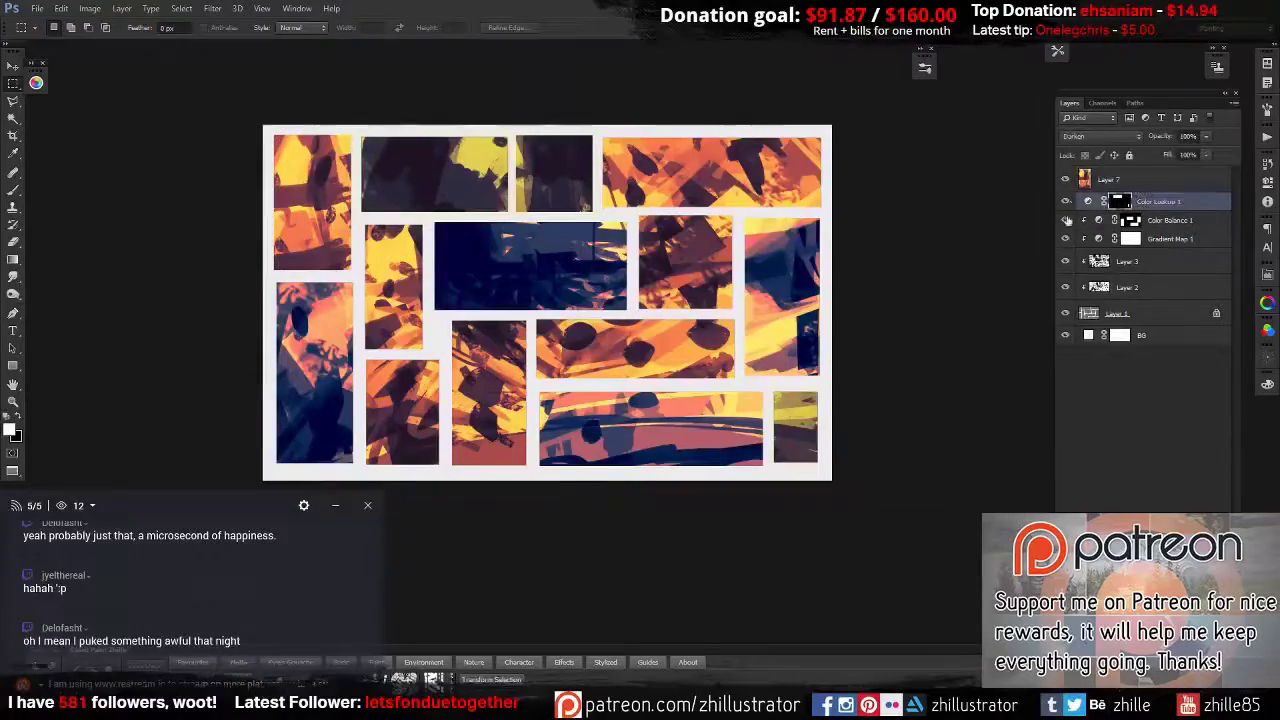
Enlarge and shift the copied artwork over the grid and commit the transform.
key("ctrl+t")
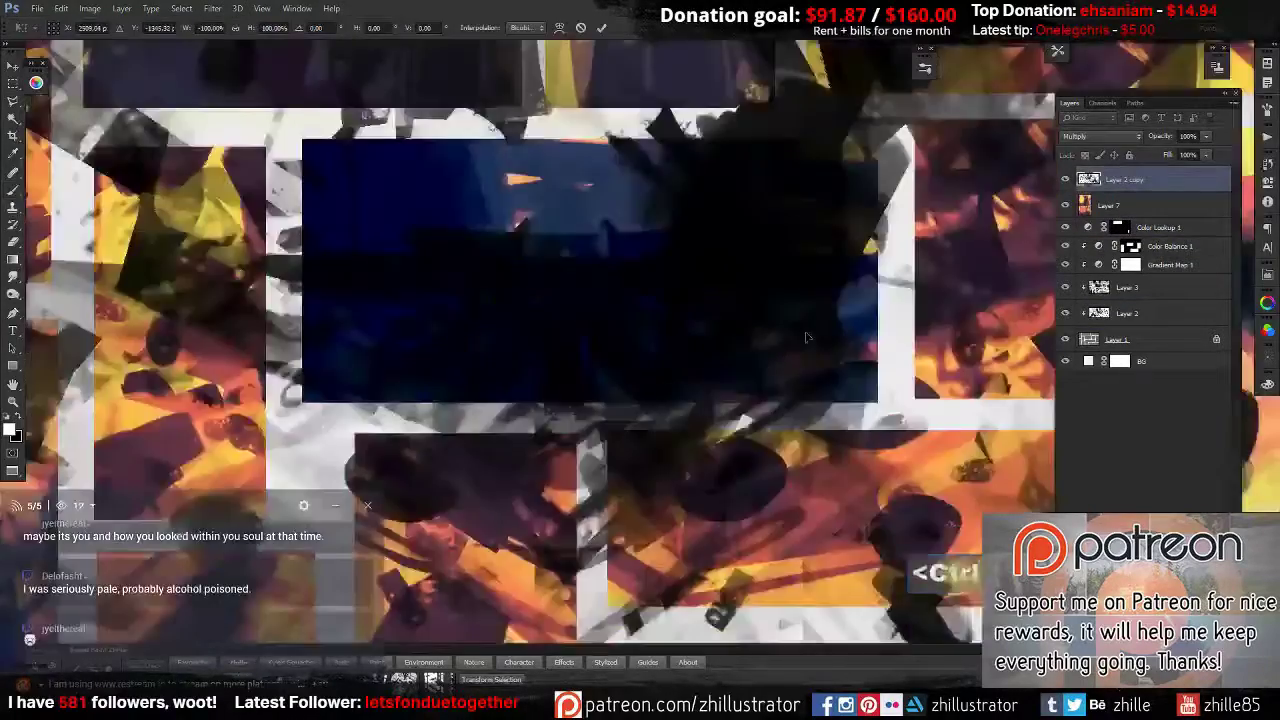
right_click(675, 320)
left_click_drag(675, 320, 645, 436)
key("Return")
Load the panel shapes as a selection, delete its contents, and zoom in on the grid.
left_click(1130, 192, "alt")
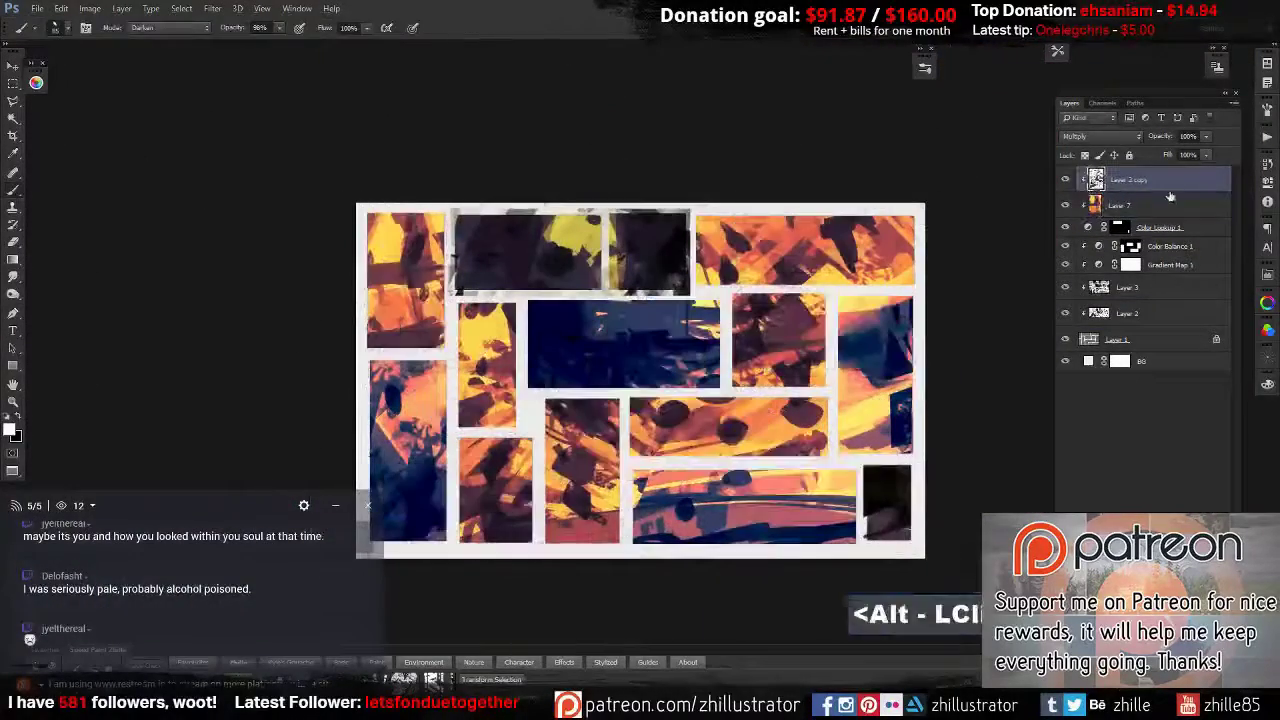
left_click(1095, 180, "ctrl")
key("Delete")
key("ctrl+plus")
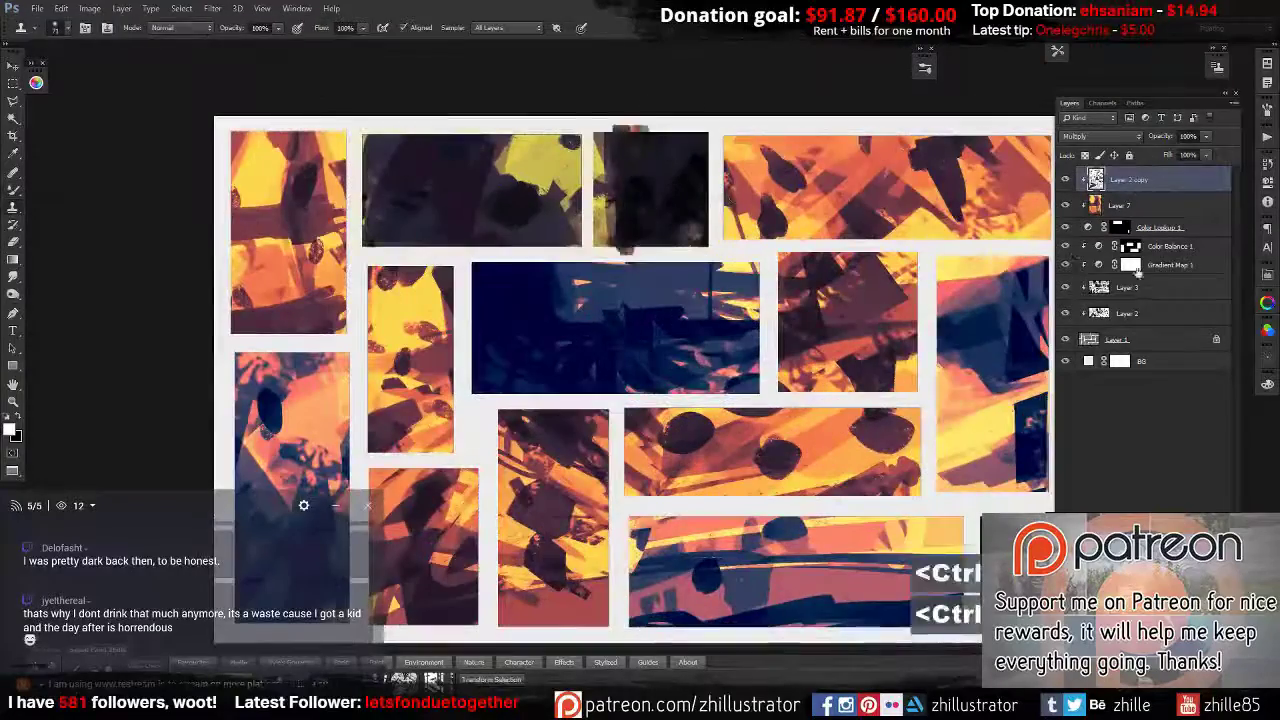
key("s")
On a new layer, clone light strokes into the top-middle and upper-right panels.
key("ctrl+shift+alt+n")
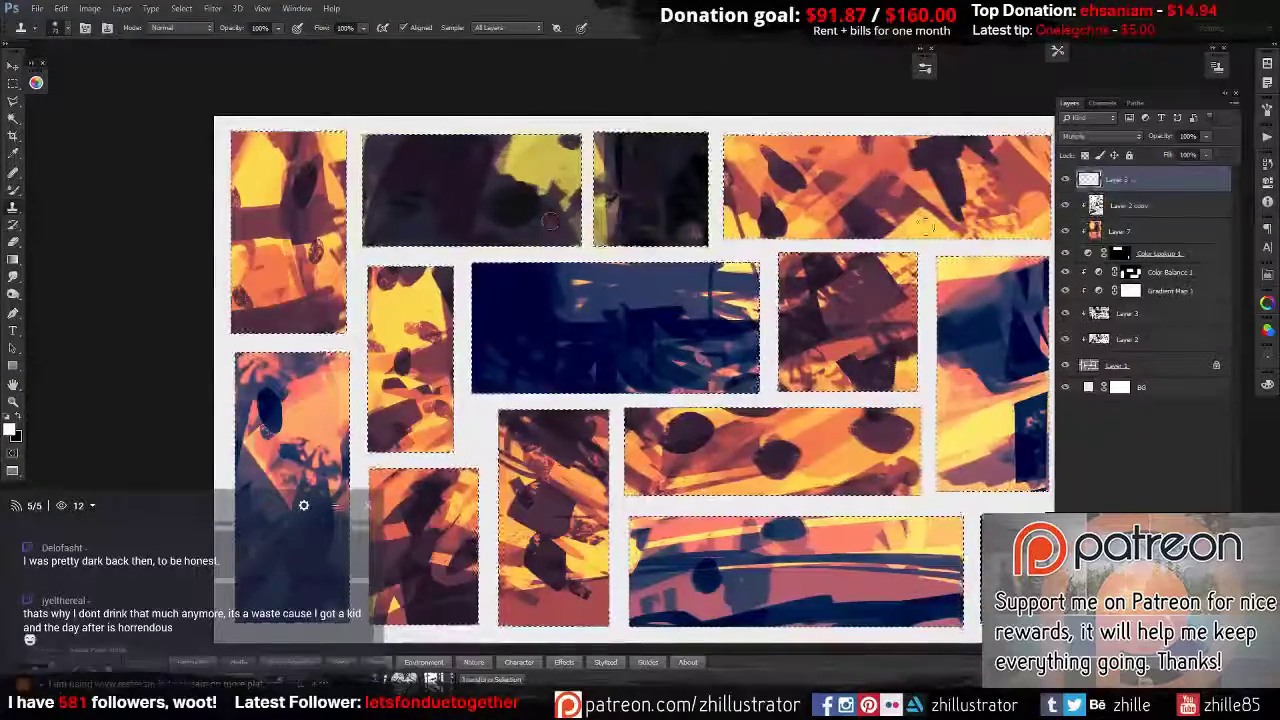
left_click(530, 210, "alt")
left_click(655, 200, "shift")
left_click_drag(810, 258, 812, 300)
left_click(850, 560, "alt")
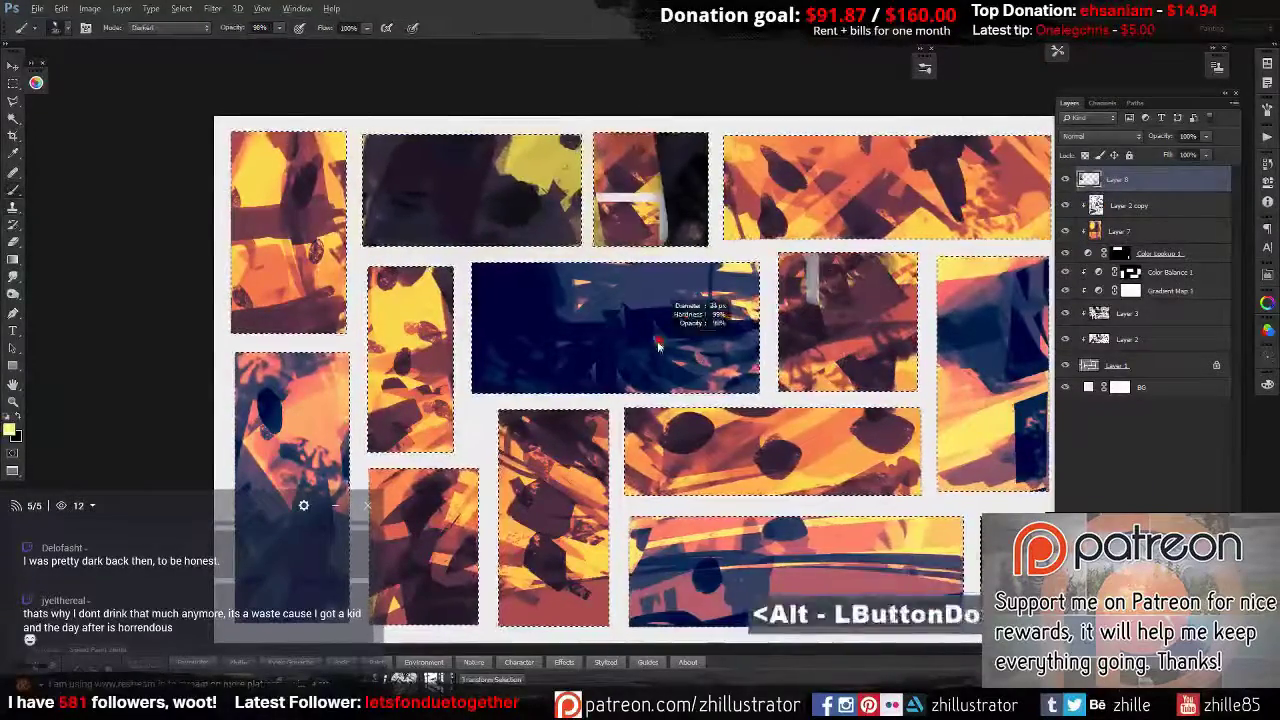
Add a Solid Color fill layer in light blue over the whole grid.
key("b")
key("ctrl+minus")
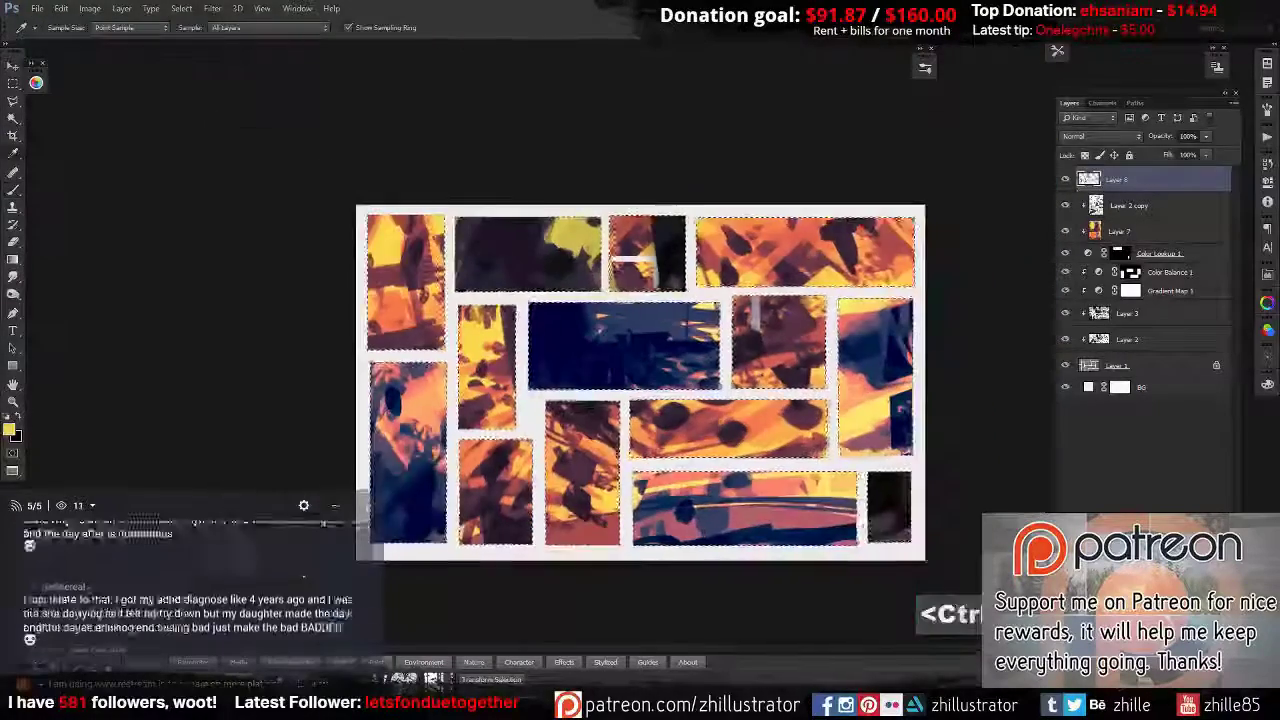
left_click(1137, 286)
left_click(1165, 297)
left_click_drag(805, 407, 805, 330)
Confirm the blue fill, invert its mask, and clip it to the layer below.
key("Return")
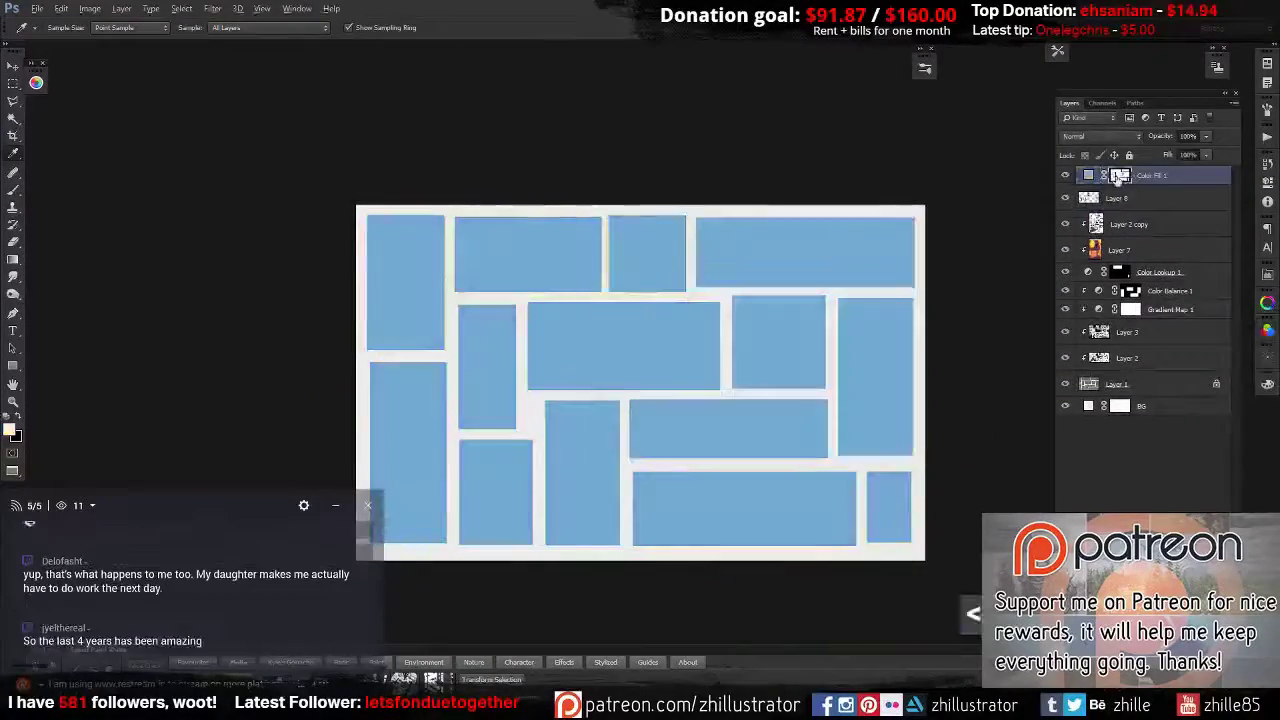
key("ctrl+i")
right_click(610, 320, "shift")
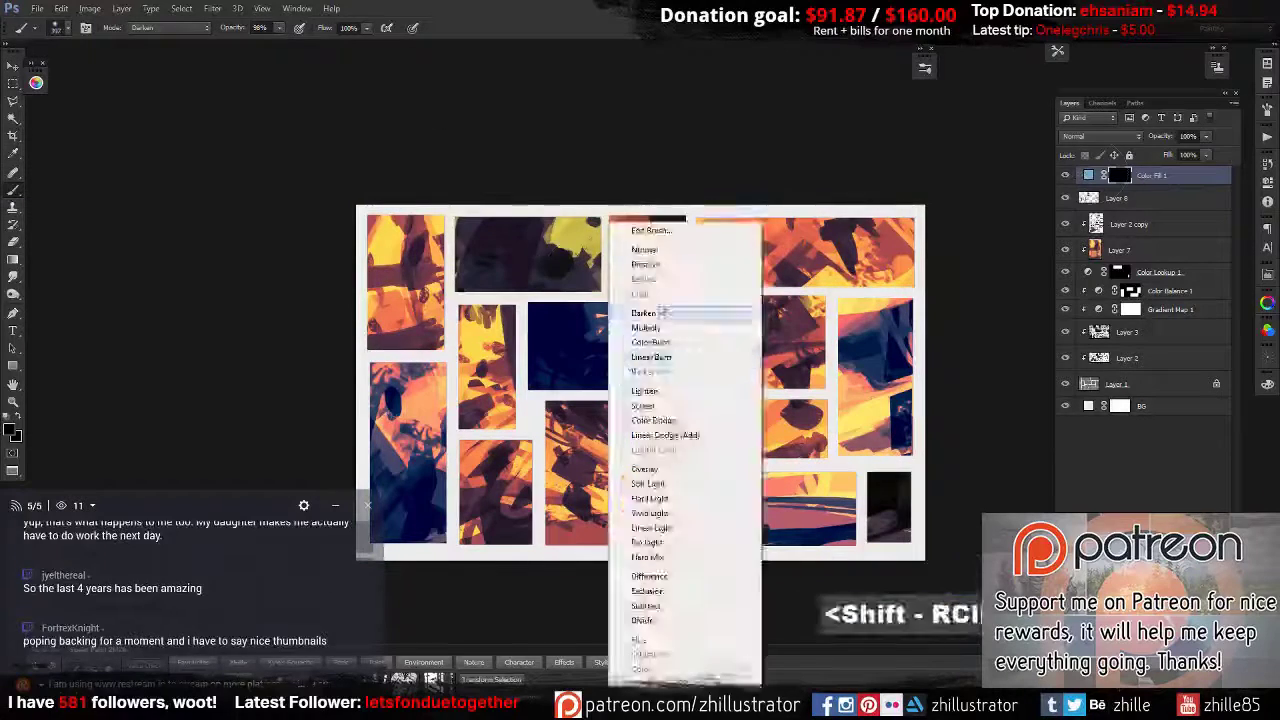
left_click(650, 228)
left_click(1150, 187, "alt")
left_click(1100, 136)
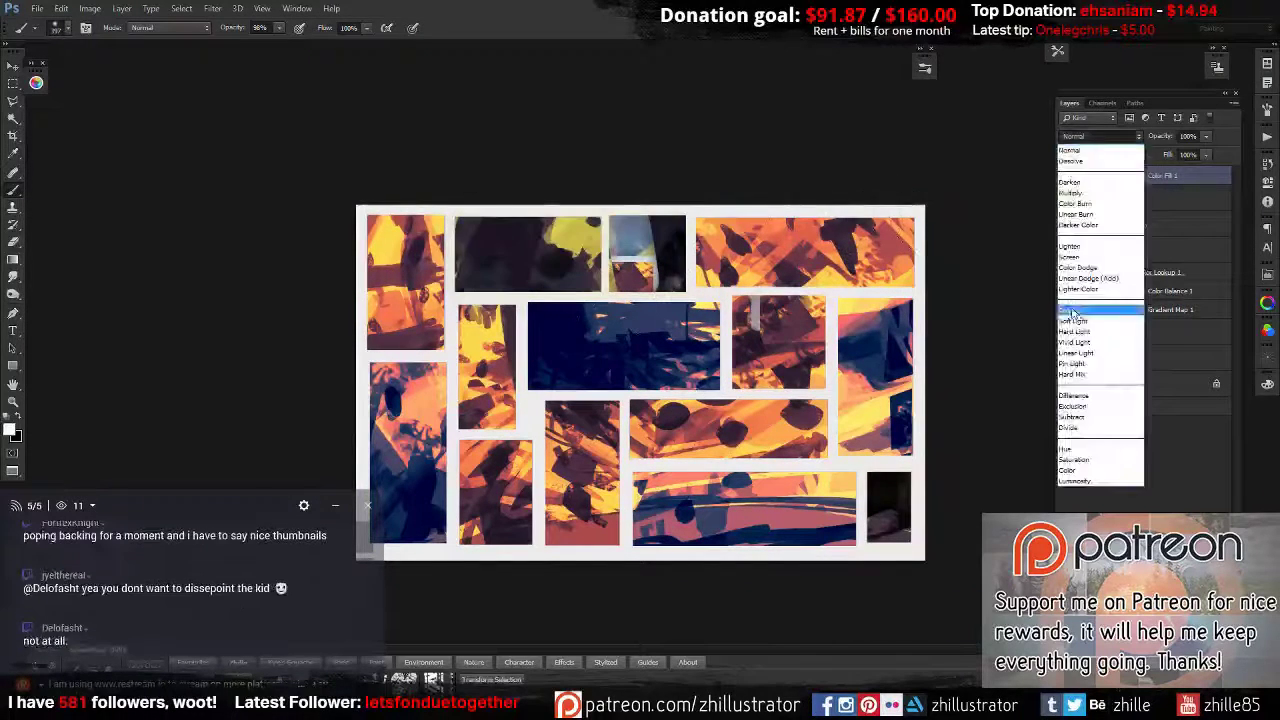
left_click(1095, 200)
left_click(1095, 136)
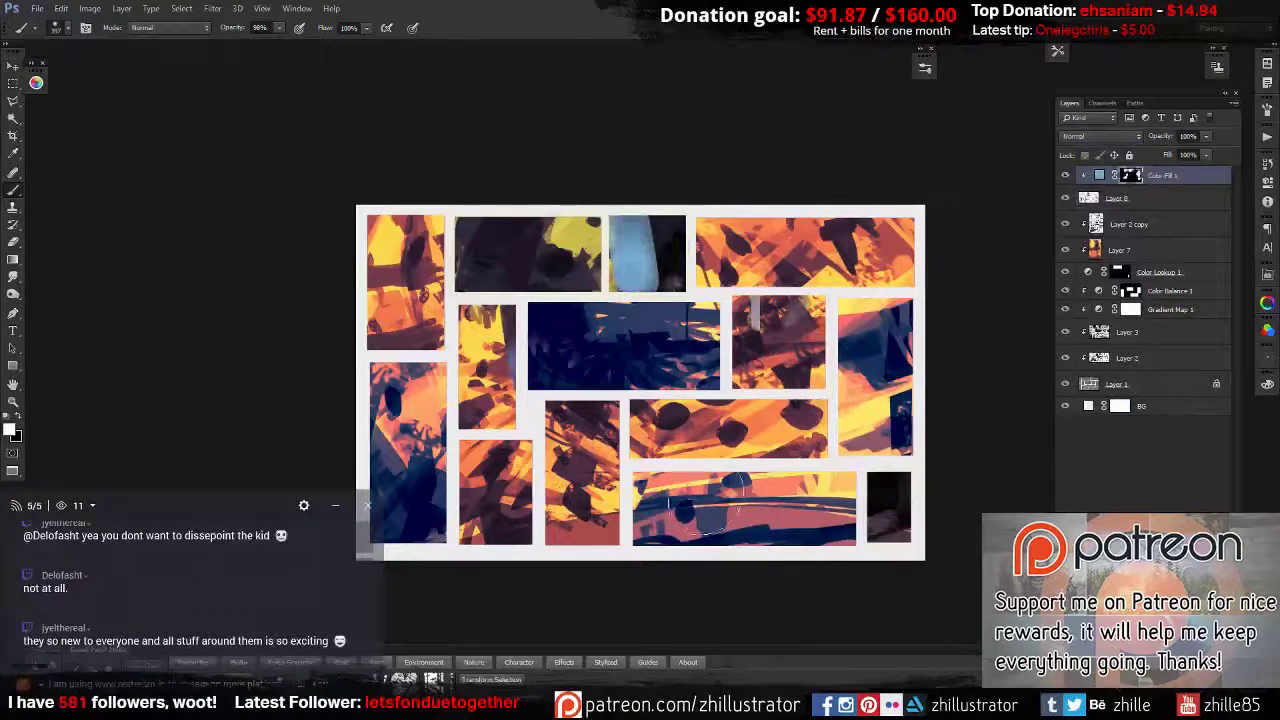
Paint the blue fill into the panels and set it to Soft Light blending.
key("alt+bracketleft")
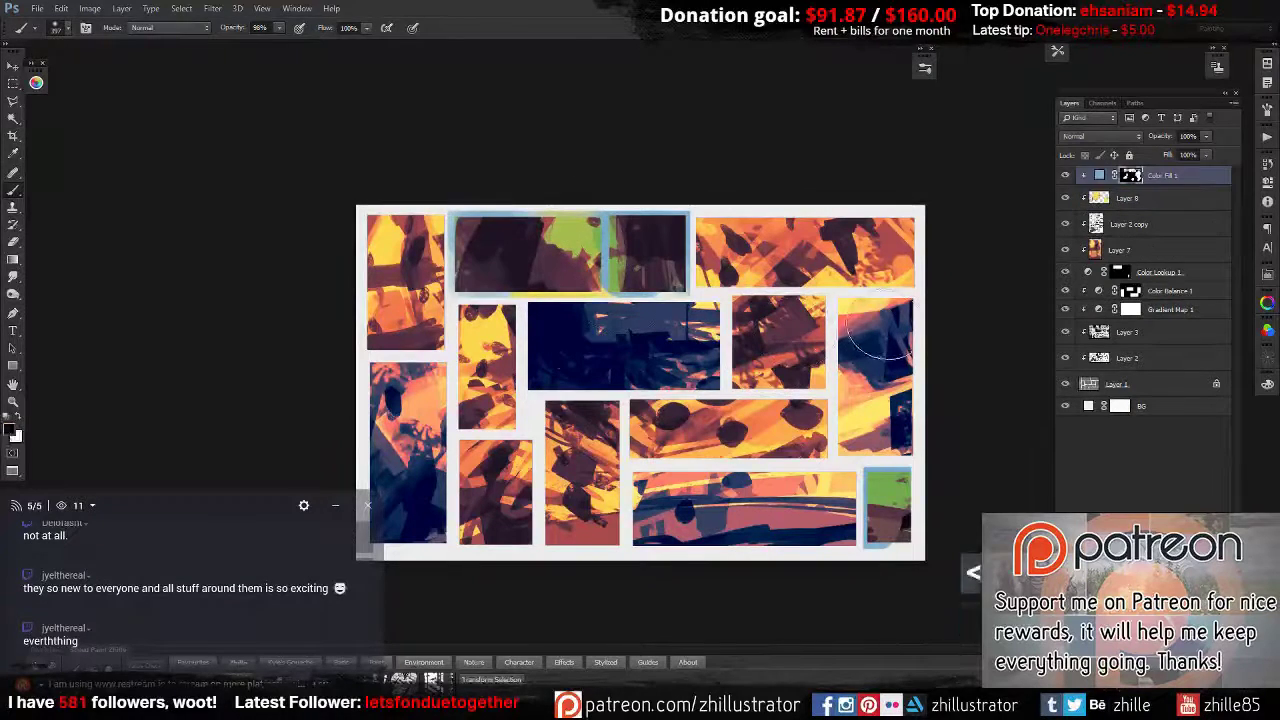
left_click(1175, 212, "alt")
double_click(768, 250, "alt")
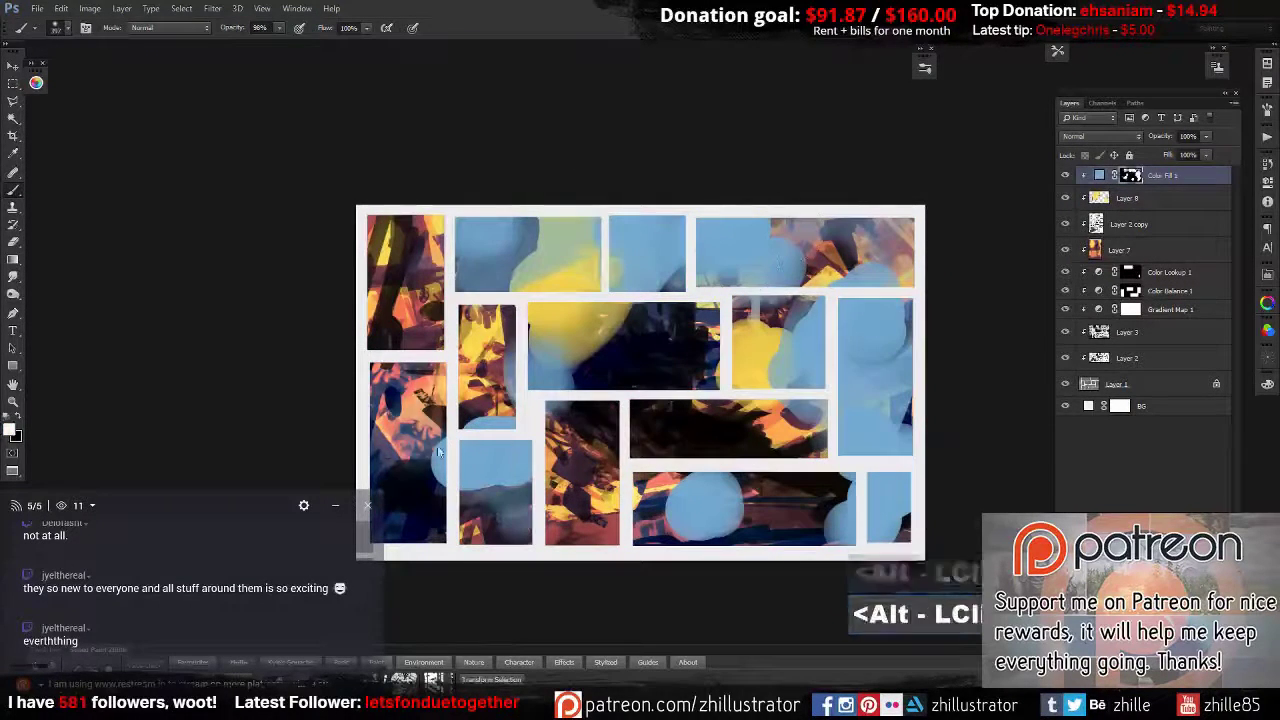
scroll(1100, 135, "down", 3)
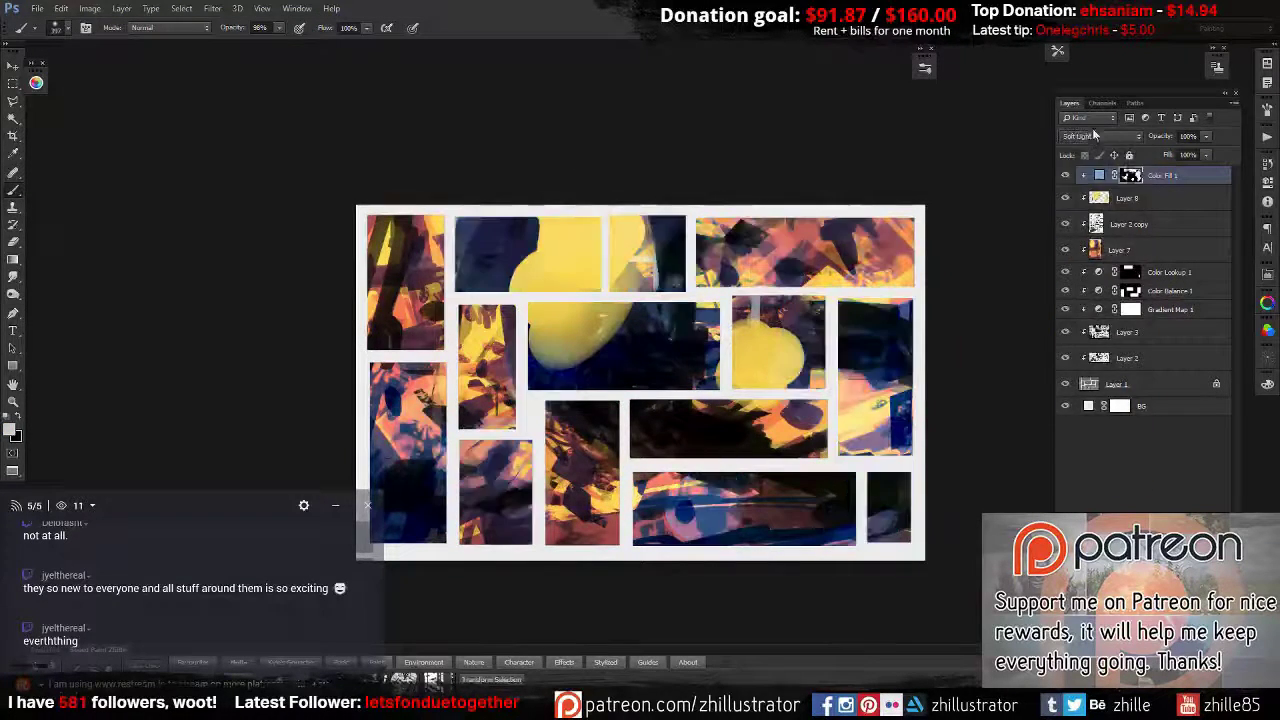
left_click(1100, 135)
left_click(1088, 320)
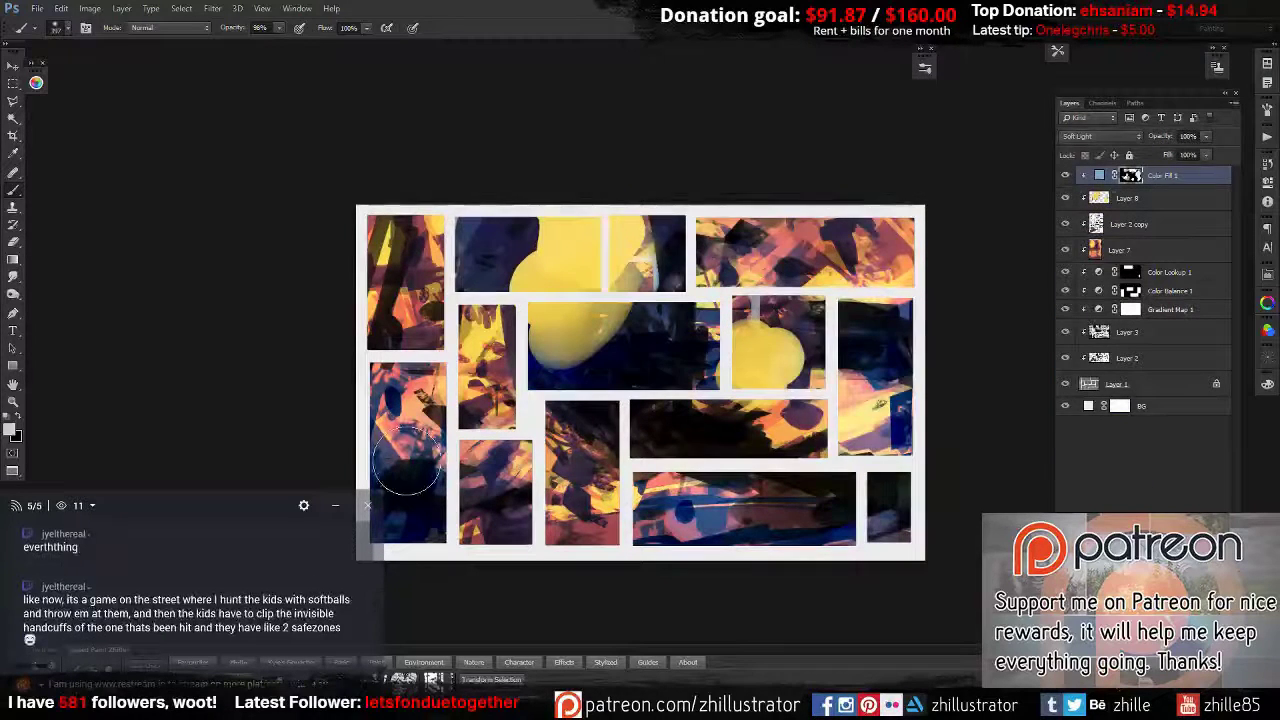
double_click(1099, 175)
key("Return")
Add a second Solid Color fill layer in dark purple.
left_click(1160, 520)
left_click(1085, 293)
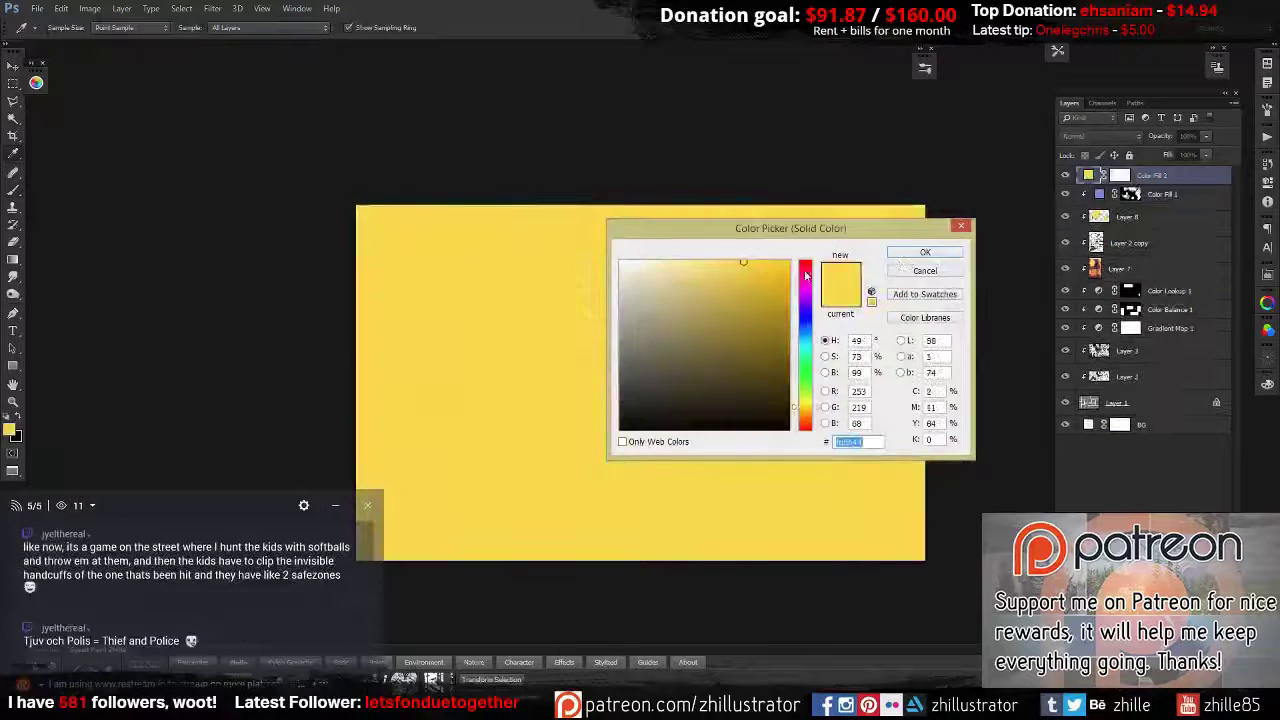
left_click(923, 257)
left_click(1100, 135)
left_click(1100, 450)
Try Hue and other blend modes on the second fill, settling on Screen.
left_click(1103, 137)
left_click(1100, 414)
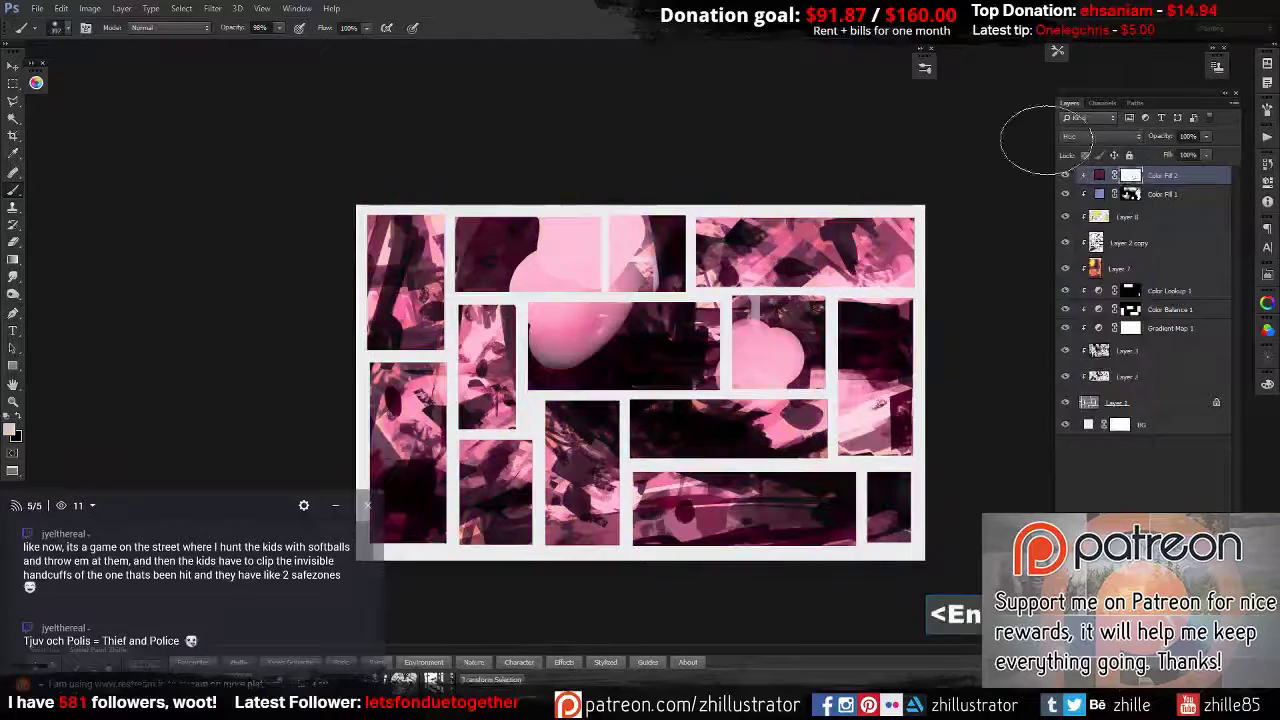
left_click(600, 316, "alt")
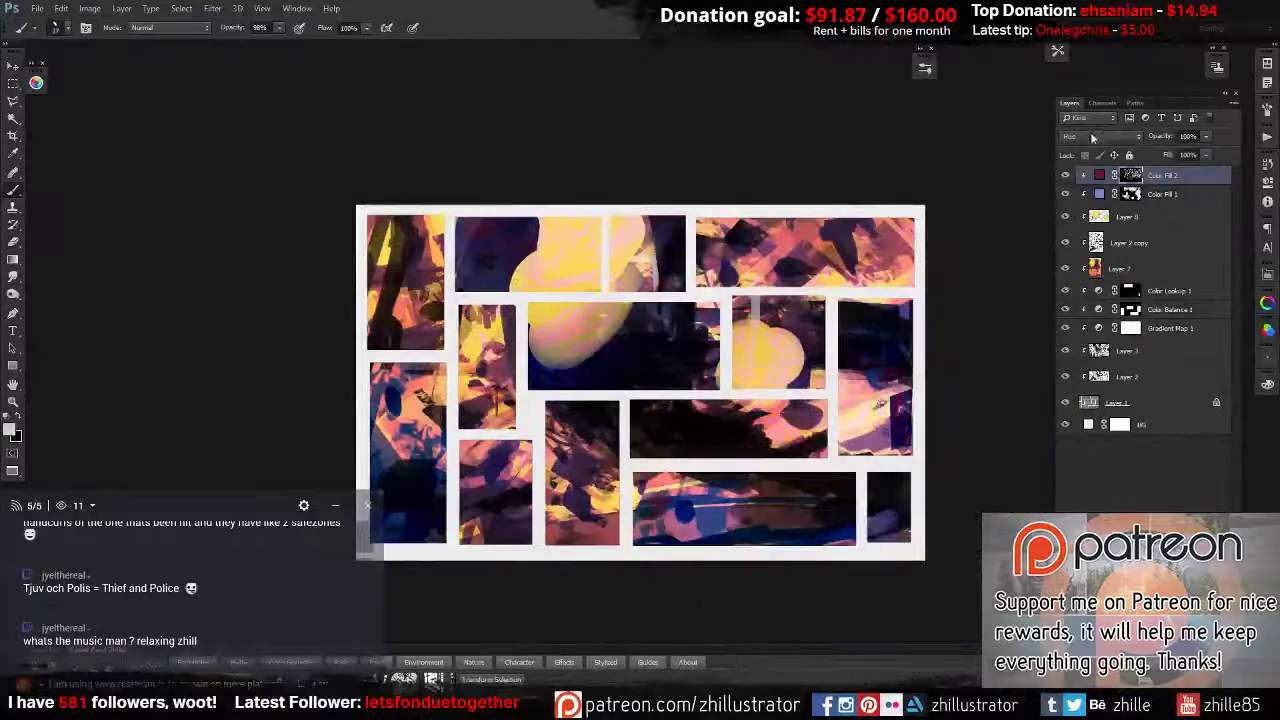
left_click(1100, 135)
left_click(1066, 213)
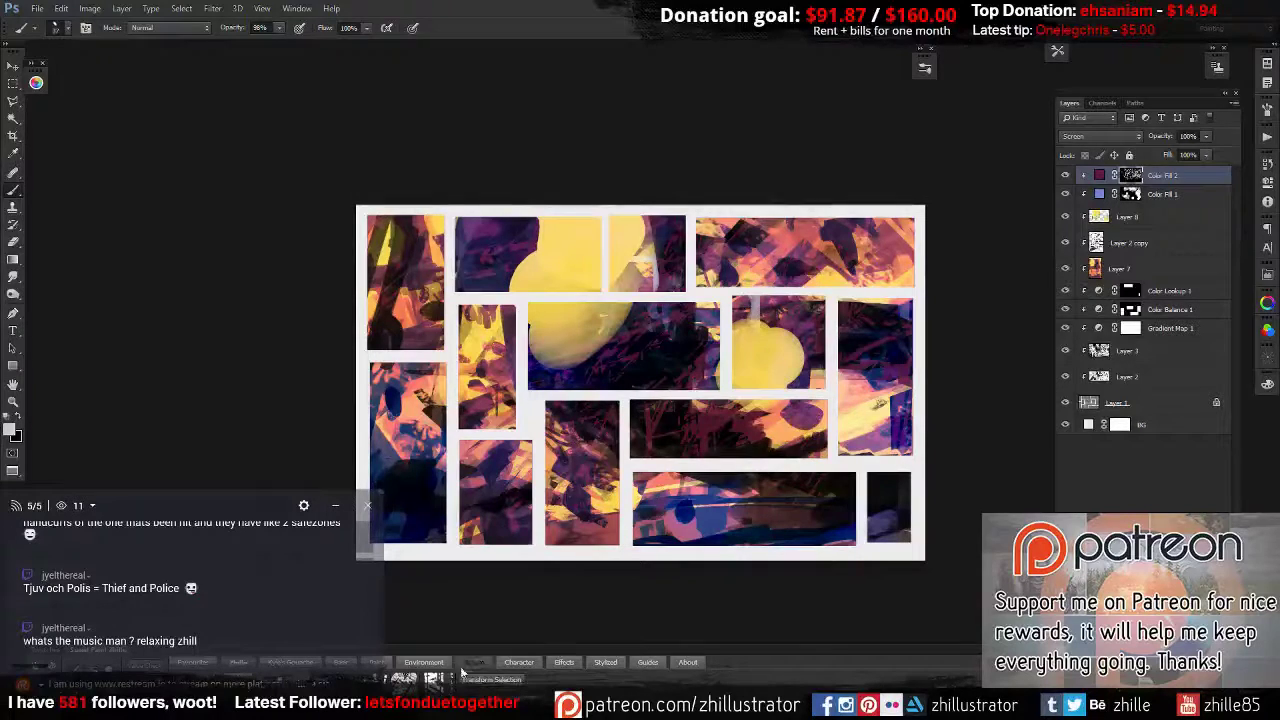
key("BackSpace")
key("BackSpace")
key("BackSpace")
key("BackSpace")
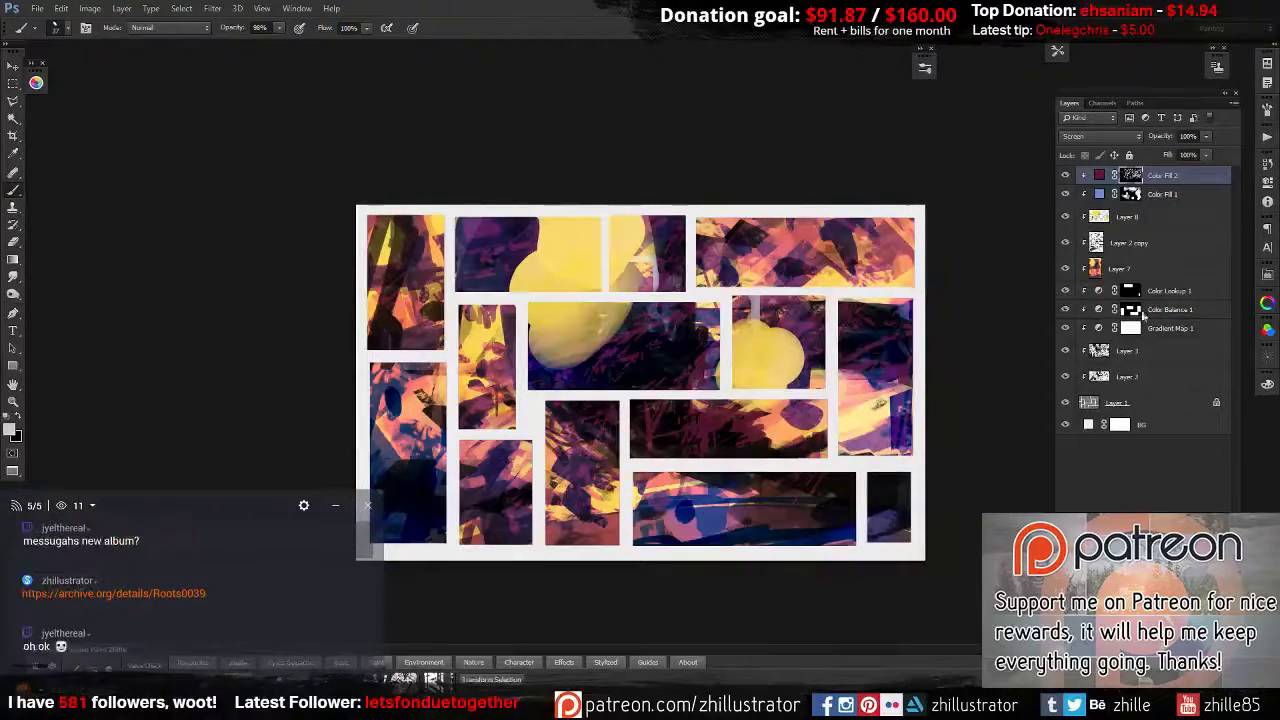
scroll(640, 380, "up", 2)
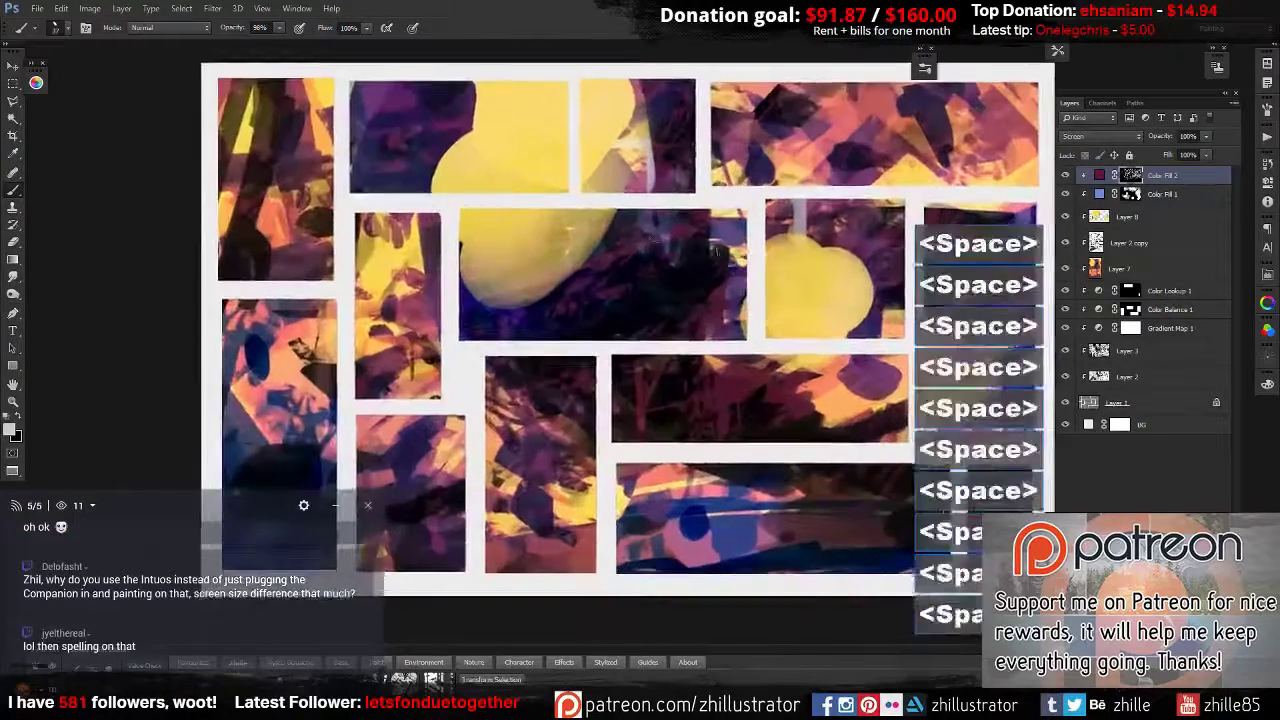
On a new layer, paint dark strokes in the tall left panel and yellow in a lower panel.
left_click_drag(378, 385, 448, 265)
key("ctrl+shift+alt+n")
left_click(311, 215, "alt")
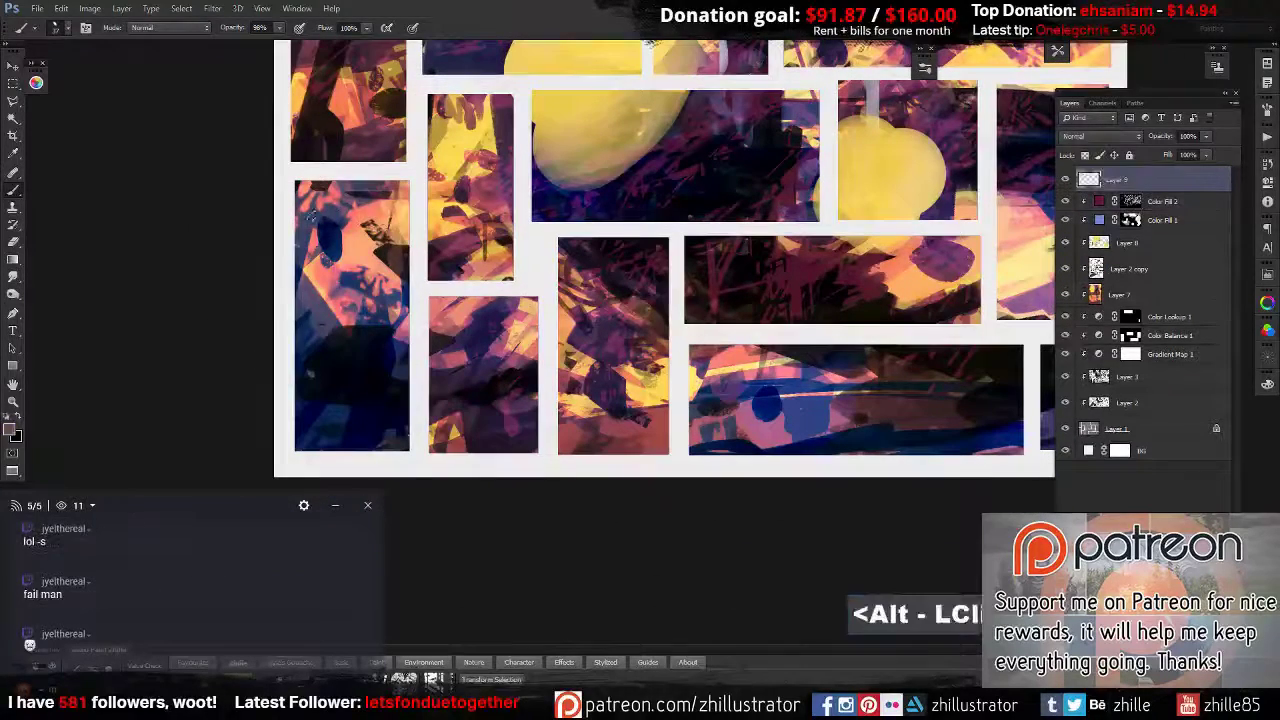
left_click(343, 300, "alt")
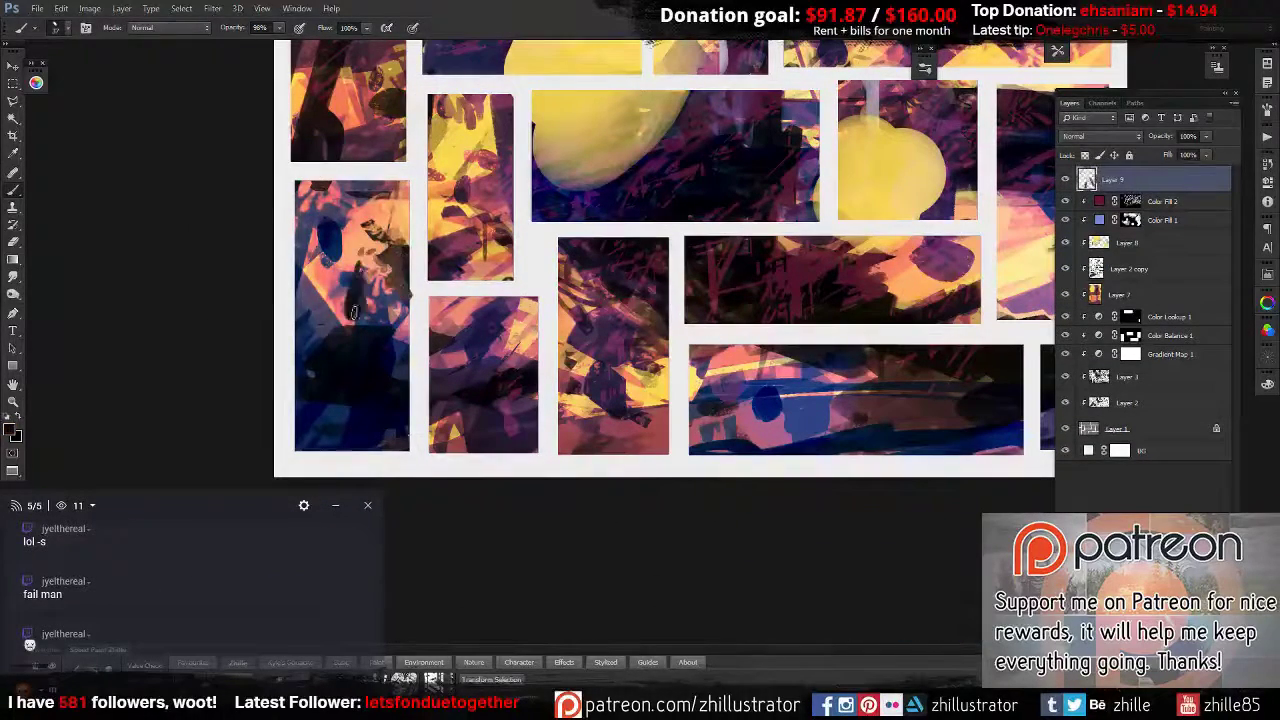
left_click_drag(370, 250, 349, 303)
left_click(442, 408, "alt")
left_click_drag(482, 330, 510, 370)
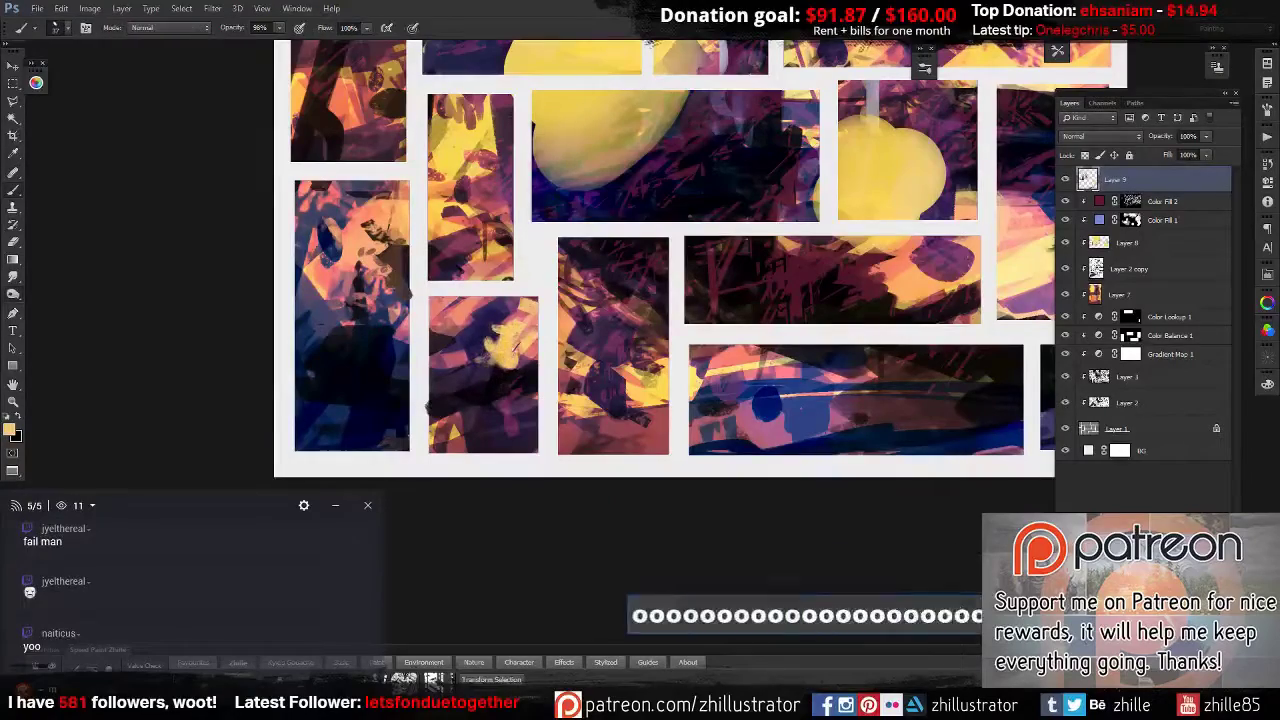
Load a selection from Layer 3's contents and zoom in on the lower panels.
key("o")
key("ctrl+0")
key("m")
left_click(1099, 376, "ctrl")
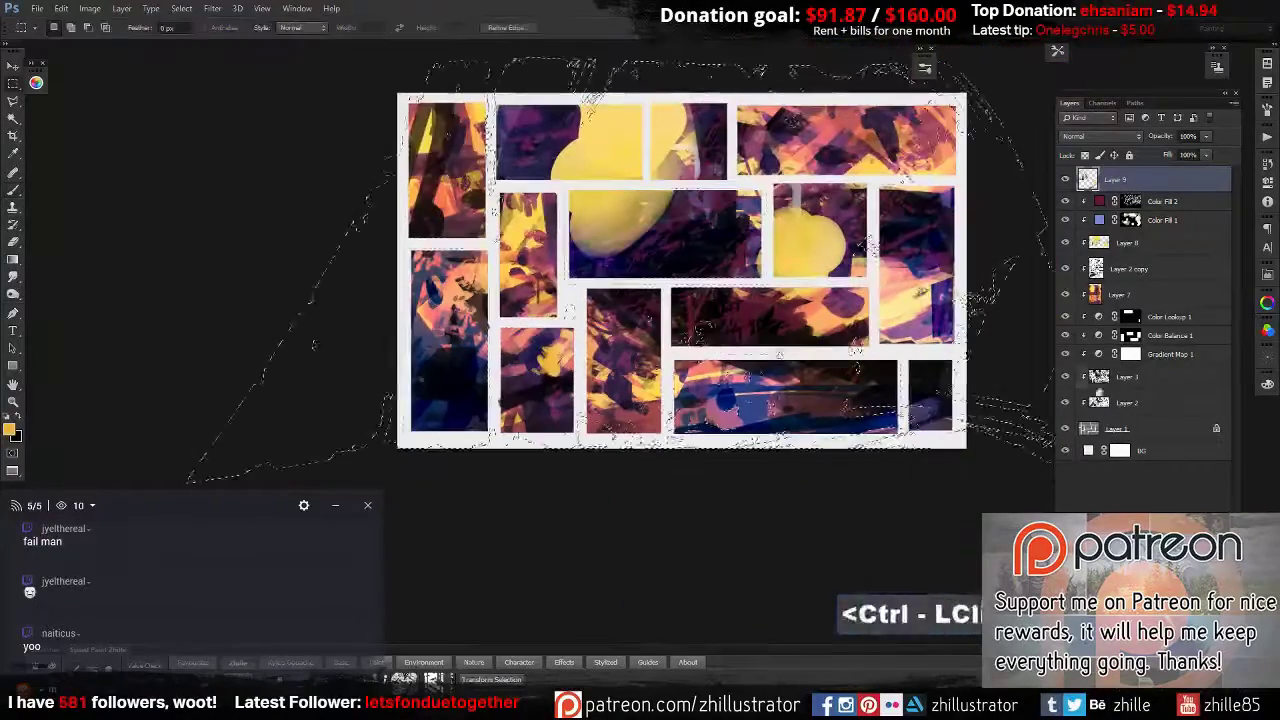
left_click(1130, 376, "ctrl")
left_click_drag(1079, 282, 680, 270)
key("b")
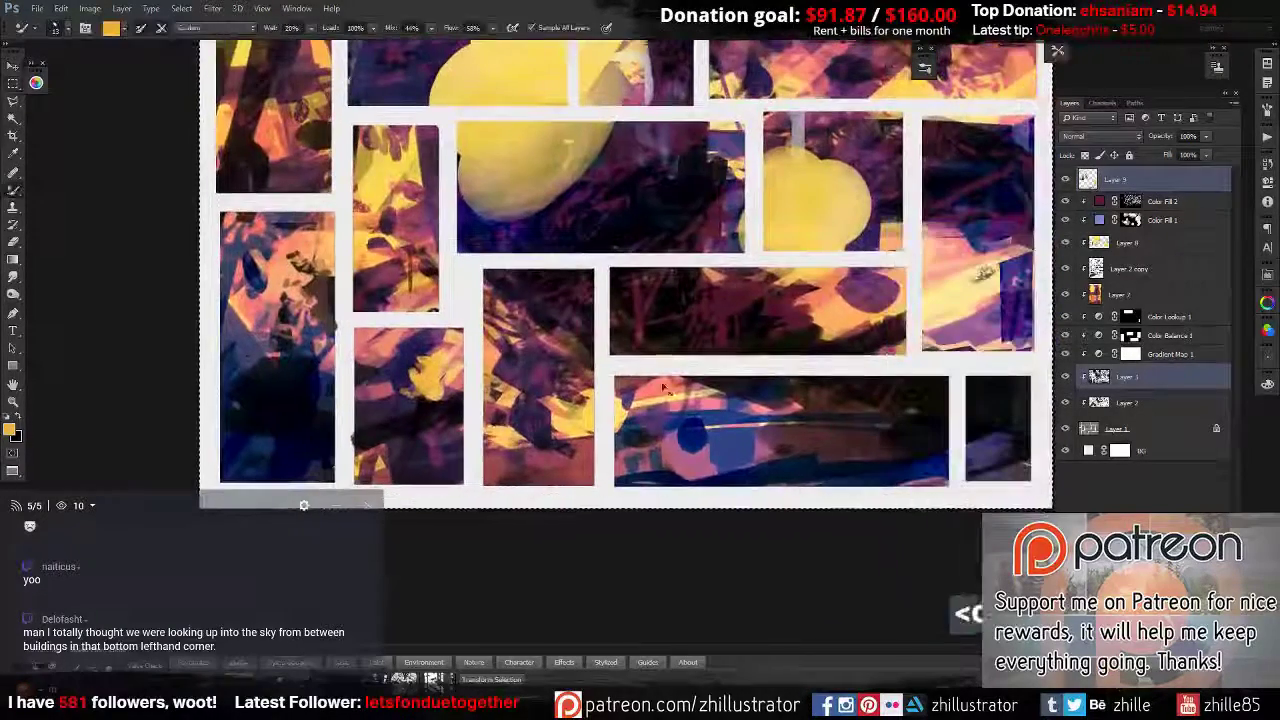
Paint a cyan stroke in a small lower-left panel; try a light cyan fill, then undo it.
left_click(393, 417, "alt")
left_click(36, 82)
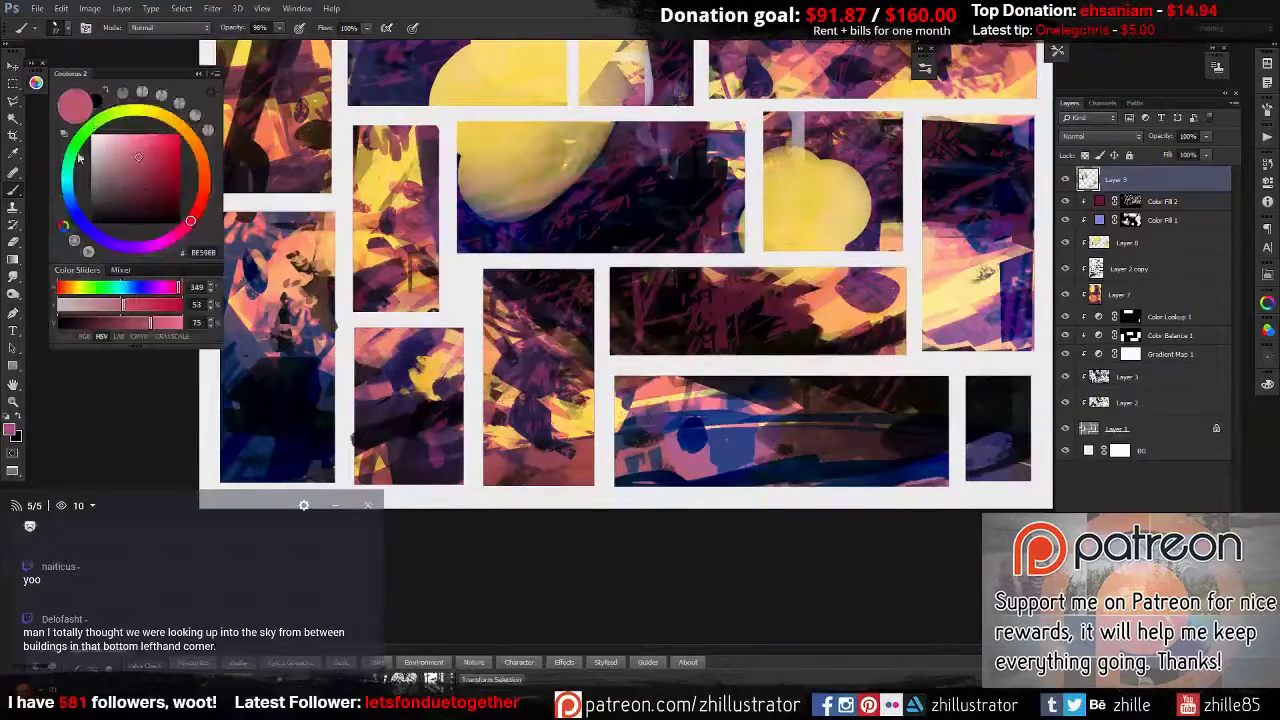
left_click(67, 180)
left_click_drag(365, 352, 455, 336)
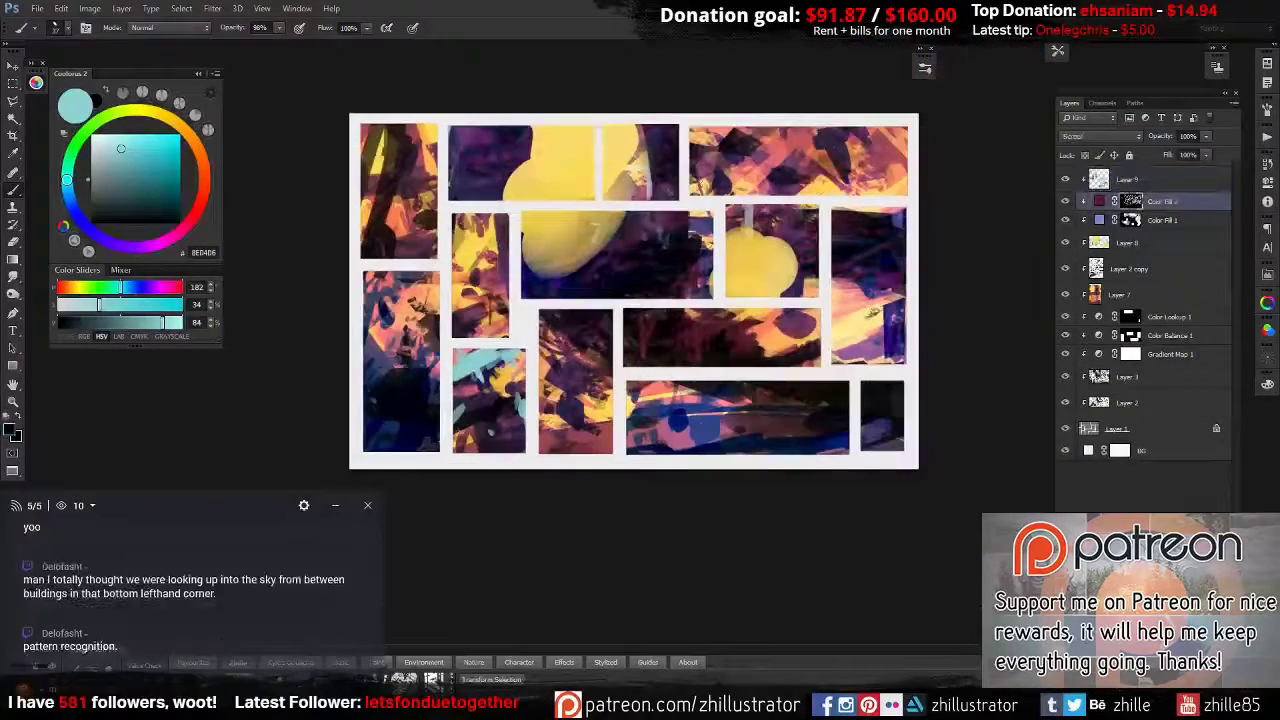
key("d")
key("m")
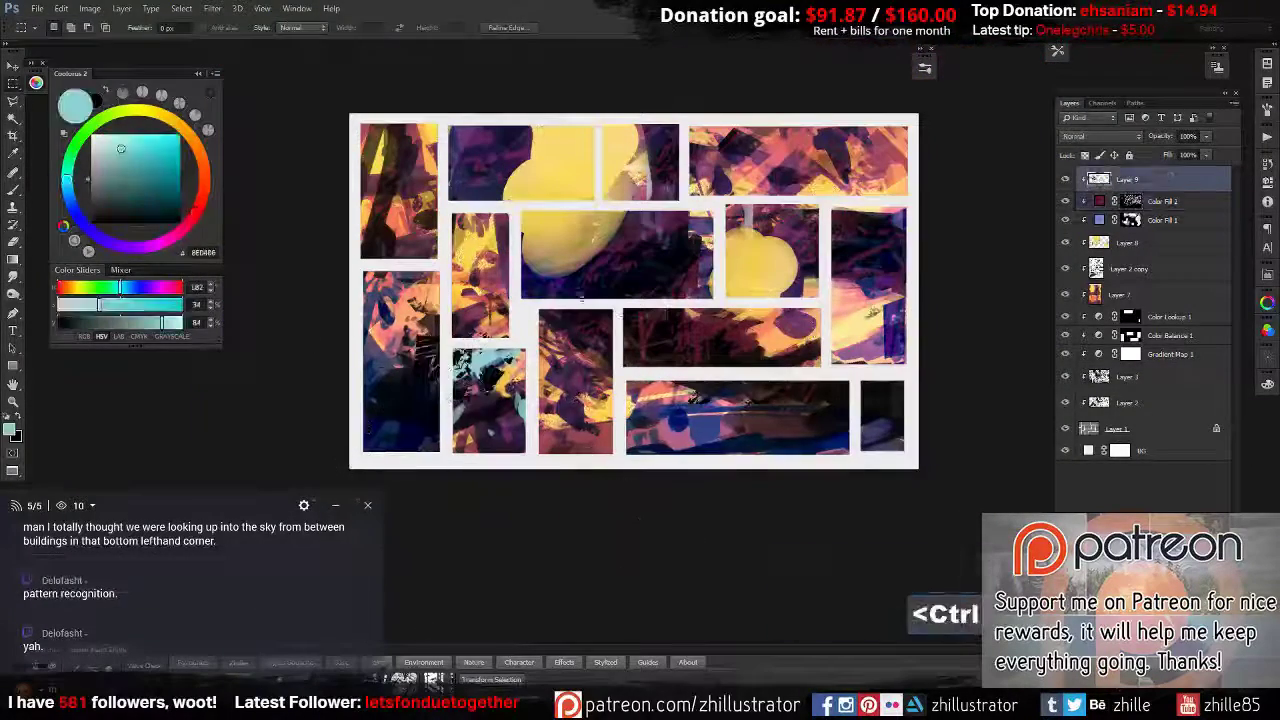
key("ctrl+plus")
key("alt+BackSpace")
key("ctrl+z")
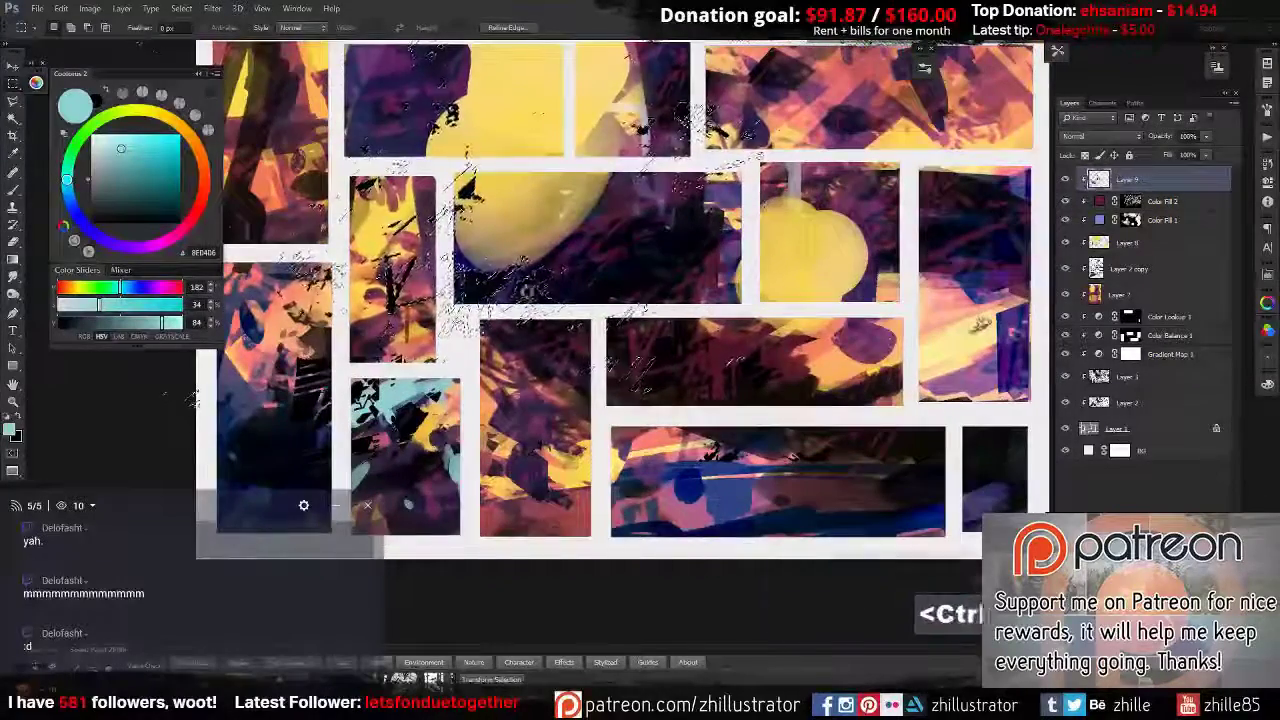
Clone texture from the painting over the top-centre panel.
key("ctrl+minus")
key("ctrl+plus")
key("s")
left_click(748, 362, "alt")
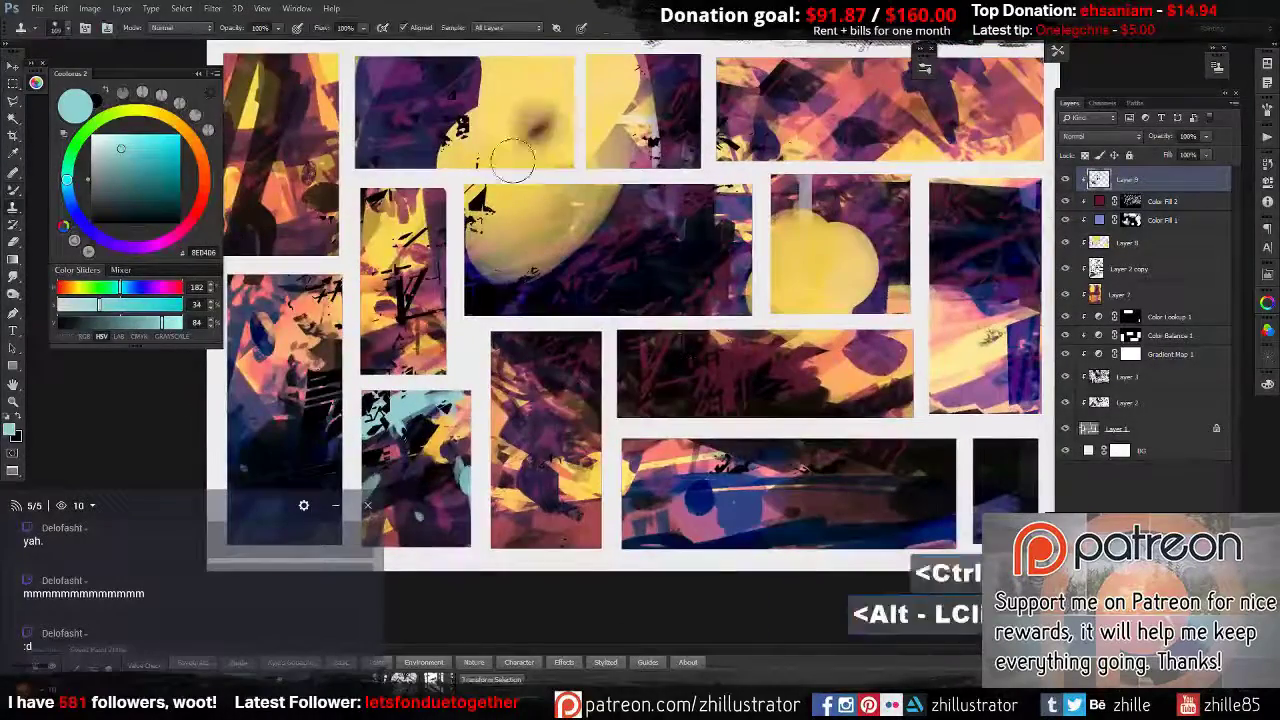
left_click_drag(520, 100, 460, 160)
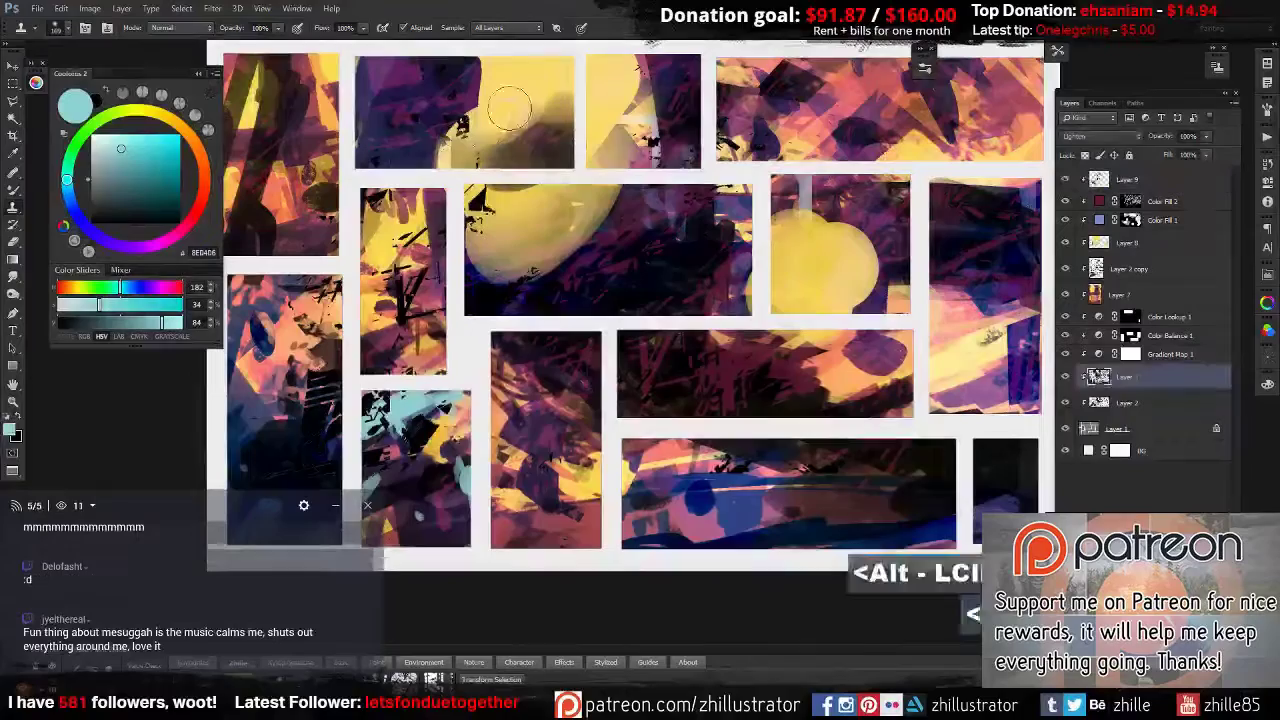
left_click_drag(510, 107, 375, 110)
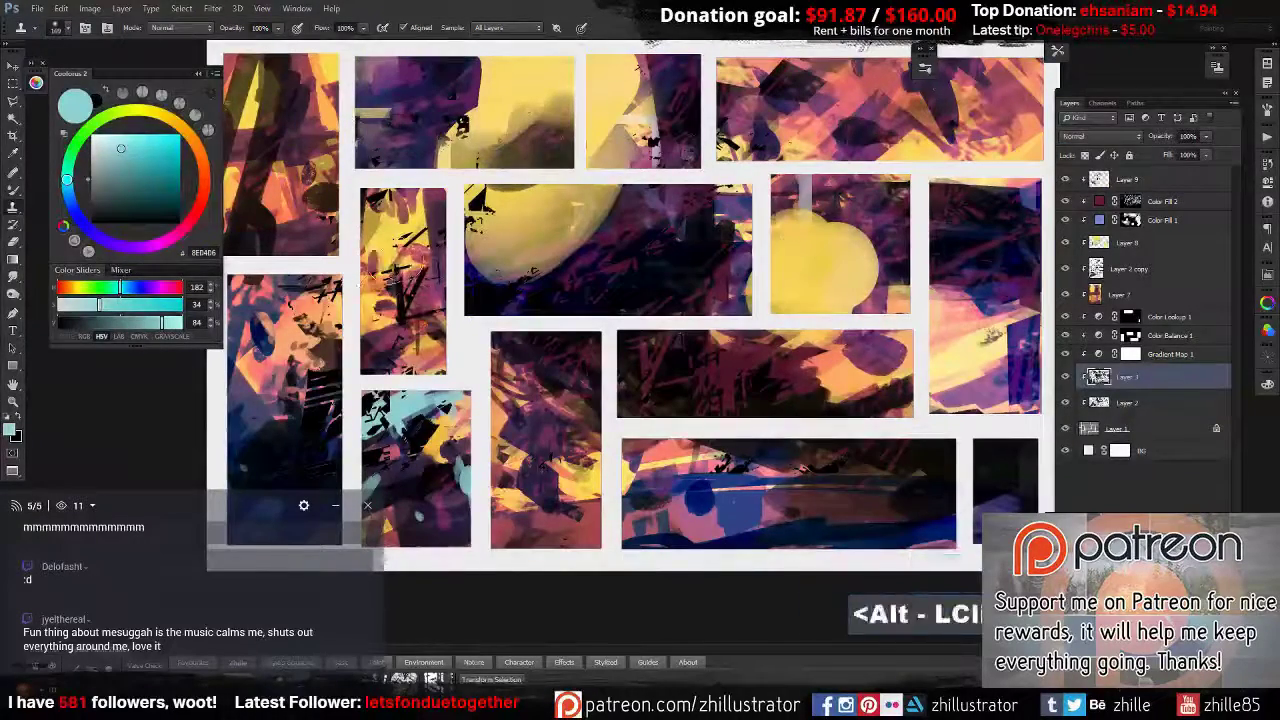
Paint a dark red stroke across a middle panel and add a Photo Filter adjustment layer.
left_click(1065, 180)
left_click(701, 381, "alt")
left_click_drag(701, 381, 677, 358)
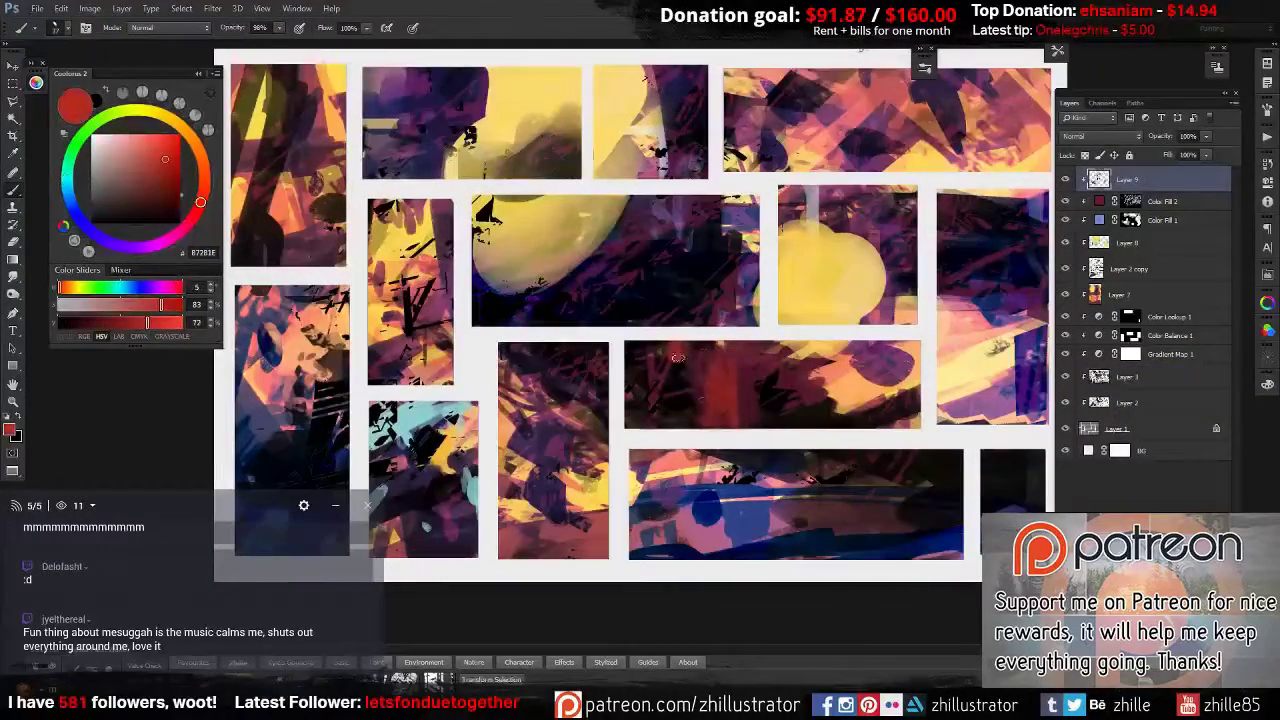
left_click(490, 340, "shift")
left_click(1088, 428, "ctrl")
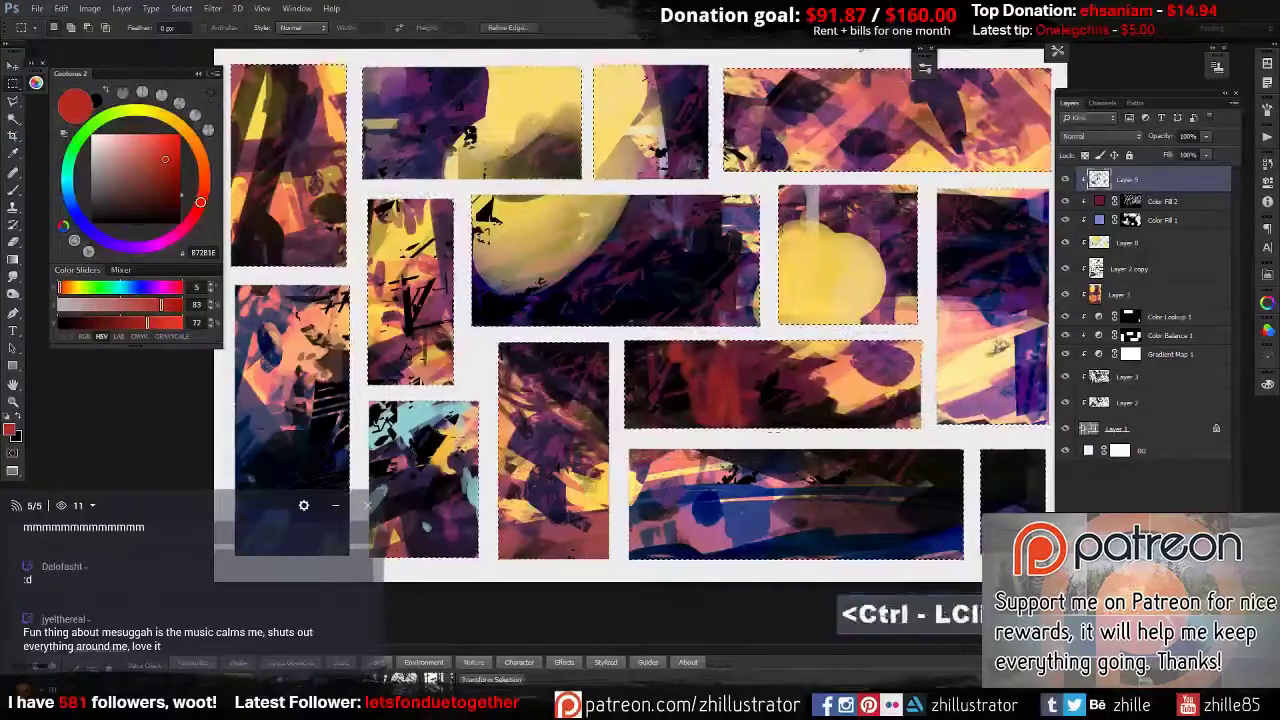
Hide the warm Photo Filter tint behind an inverted black mask and add Layer 10.
scroll(1175, 198, "up", 1)
left_click(1173, 177)
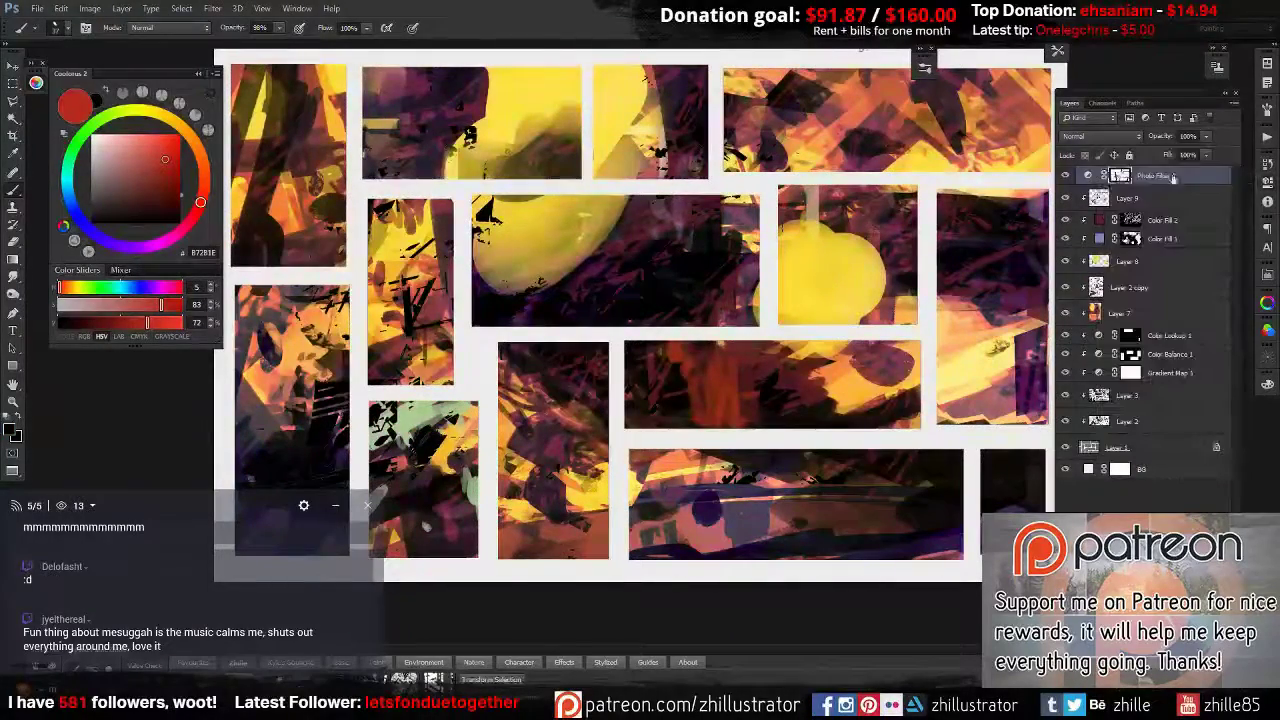
key("x")
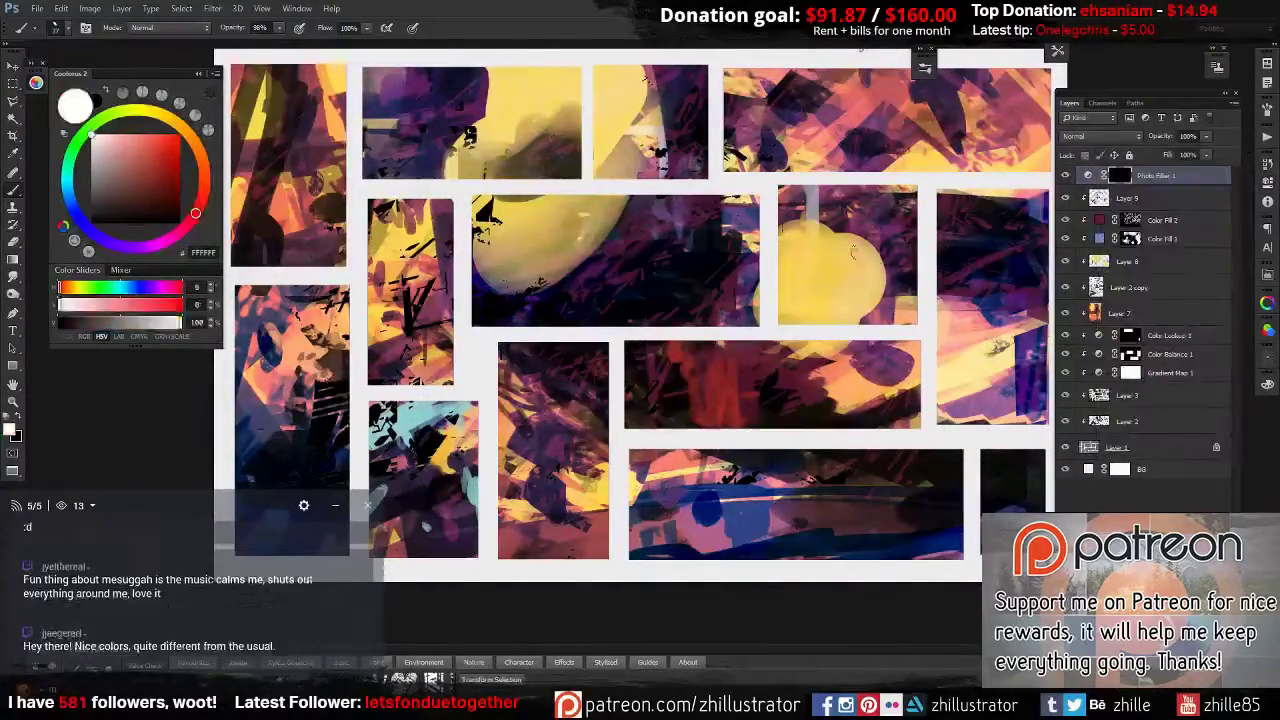
key("ctrl+minus")
key("ctrl+plus")
key("ctrl+shift+alt+n")
Add a Threshold adjustment faded to low opacity and blended as Overlay.
left_click(455, 355, "alt")
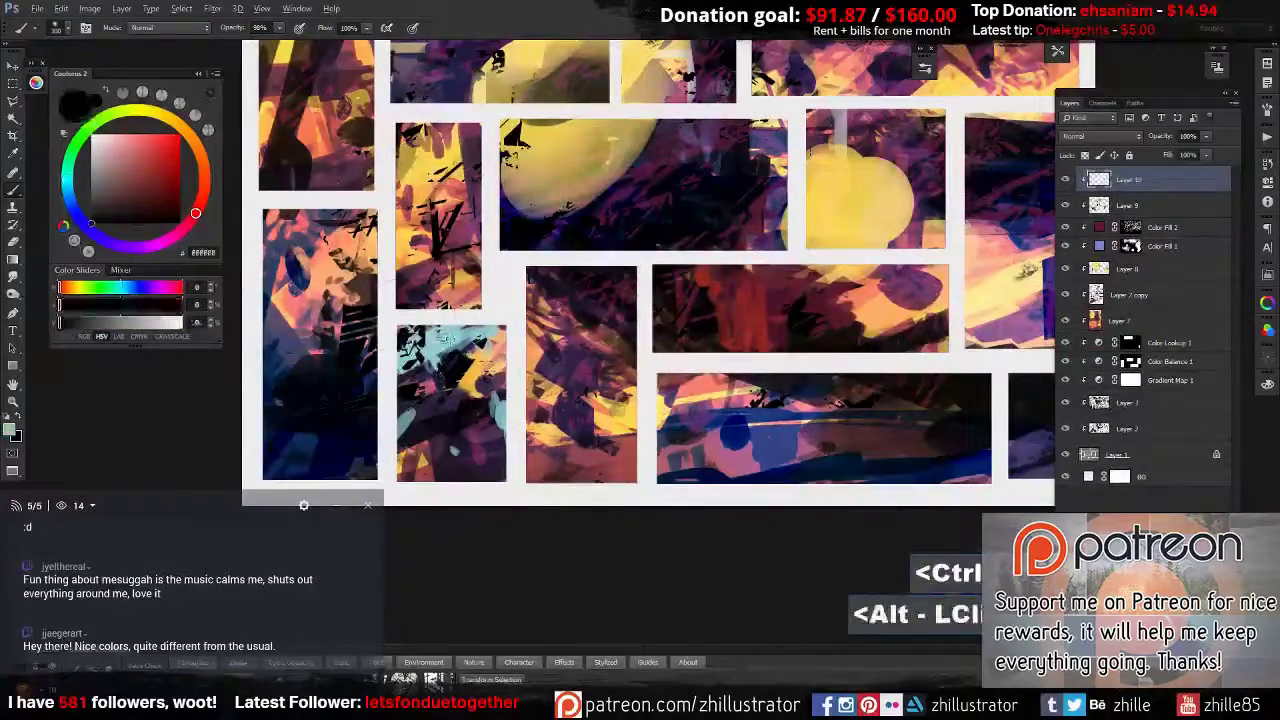
key("ctrl+minus")
left_click(614, 129, "alt")
left_click(944, 166, "alt")
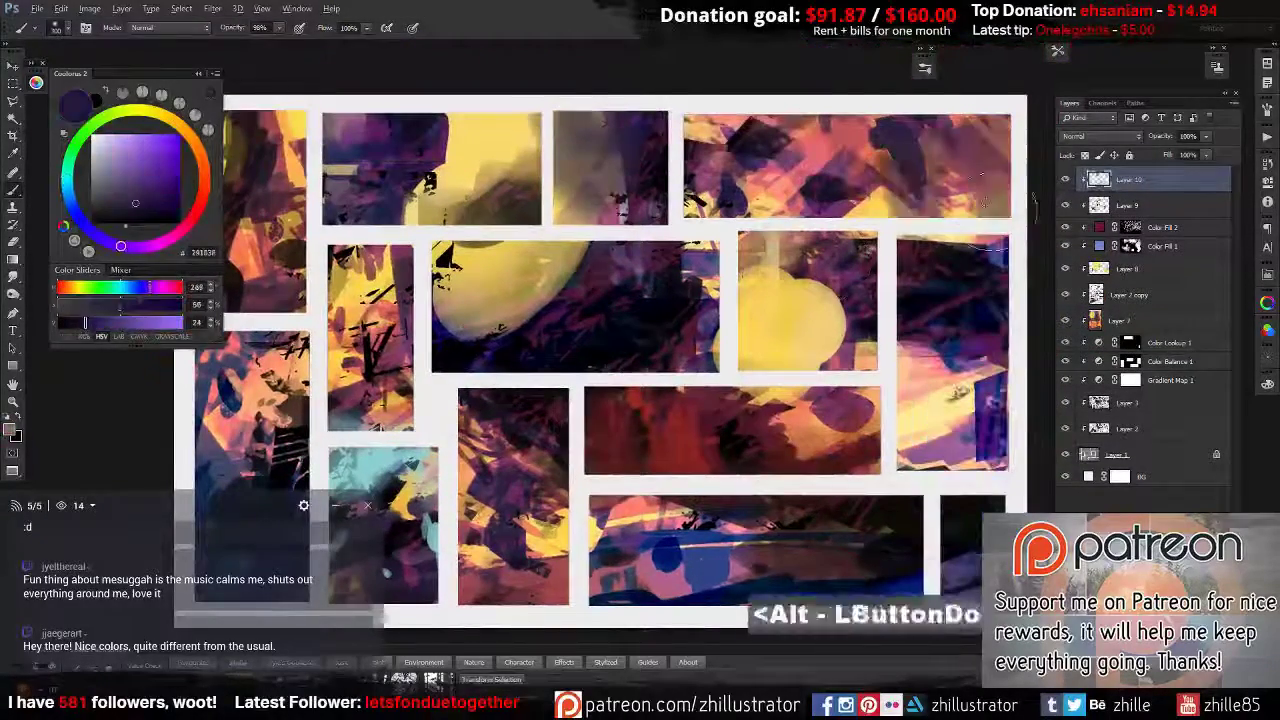
left_click(790, 295, "alt")
left_click(1150, 497)
left_click(1165, 430)
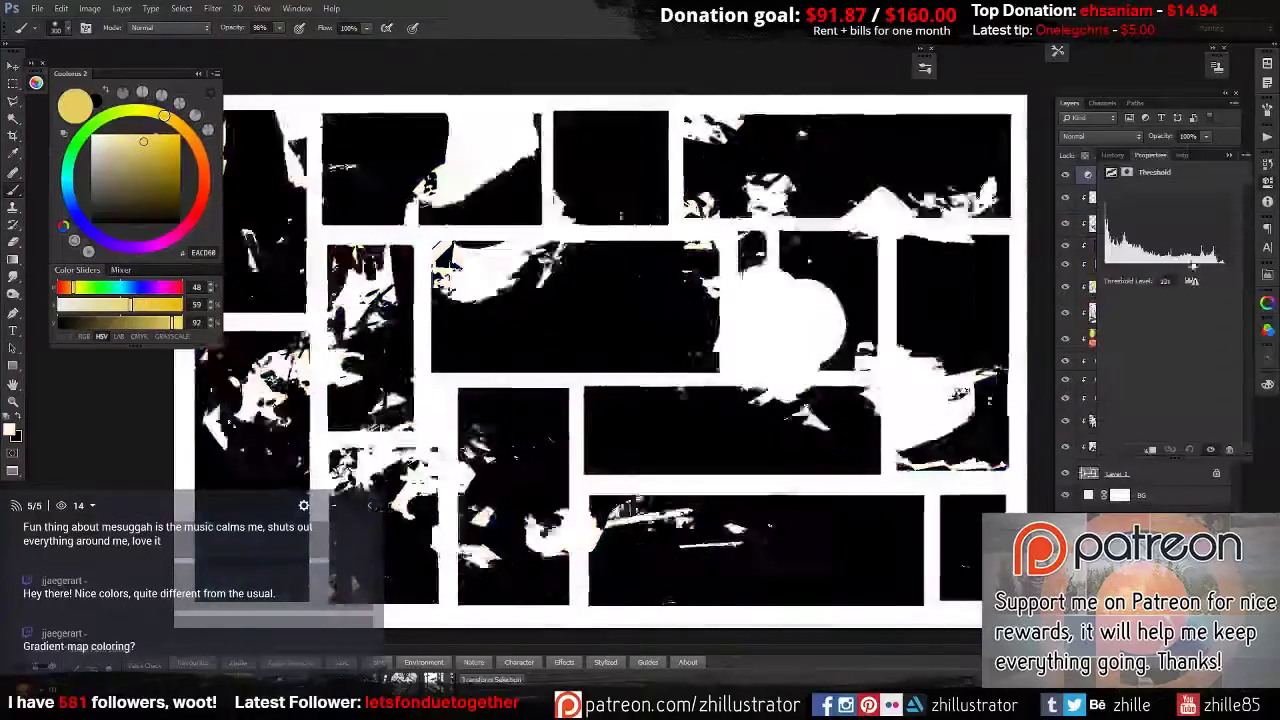
left_click_drag(1175, 136, 1150, 155)
key("shift+alt+o")
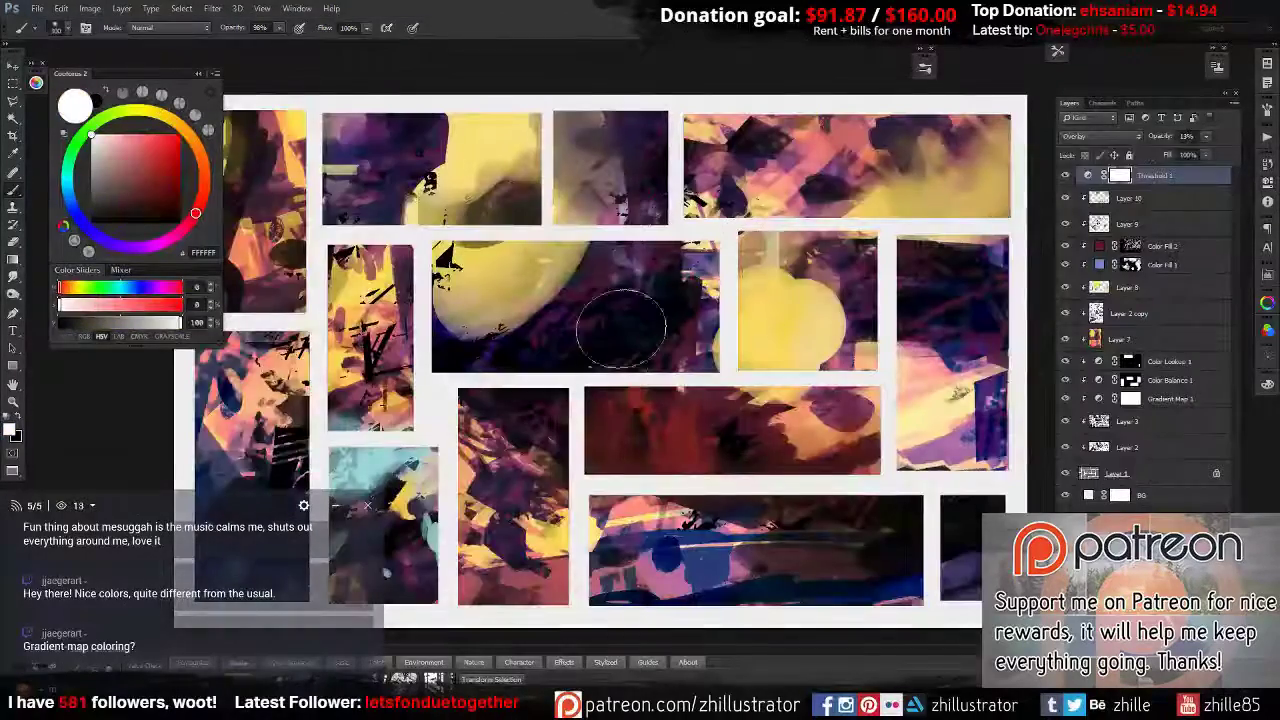
Add a Hue/Saturation adjustment above Layer 10, shifting hue about -93 toward red-purple.
left_click(1150, 497)
left_click(1128, 197)
left_click(255, 190, "alt")
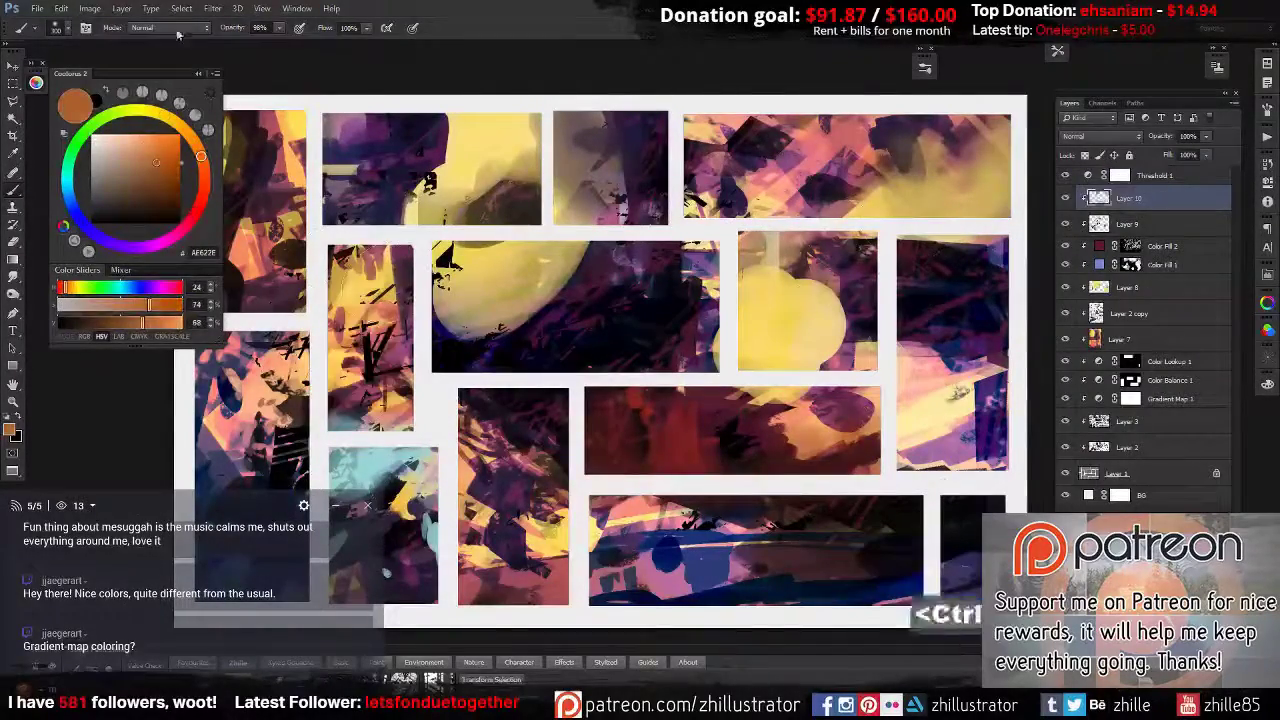
left_click(1150, 497)
left_click(1170, 414)
mouse_move(1168, 243)
left_mouse_down()
mouse_move(1140, 265)
mouse_move(1160, 265)
left_mouse_up()
left_click(1130, 185, "alt")
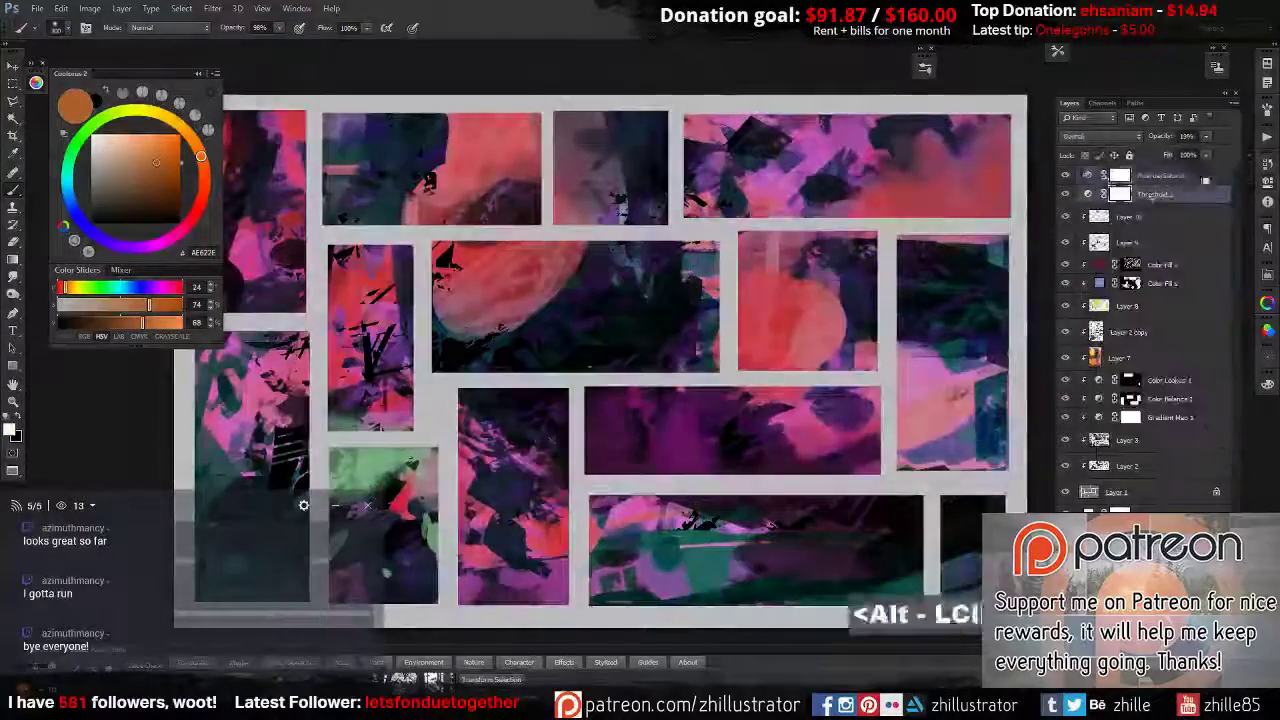
Mask the hue shift in black, paint it back onto the orange and top-left panels, and add Layer 11.
key("m")
key("ctrl+i")
key("b")
key("x")
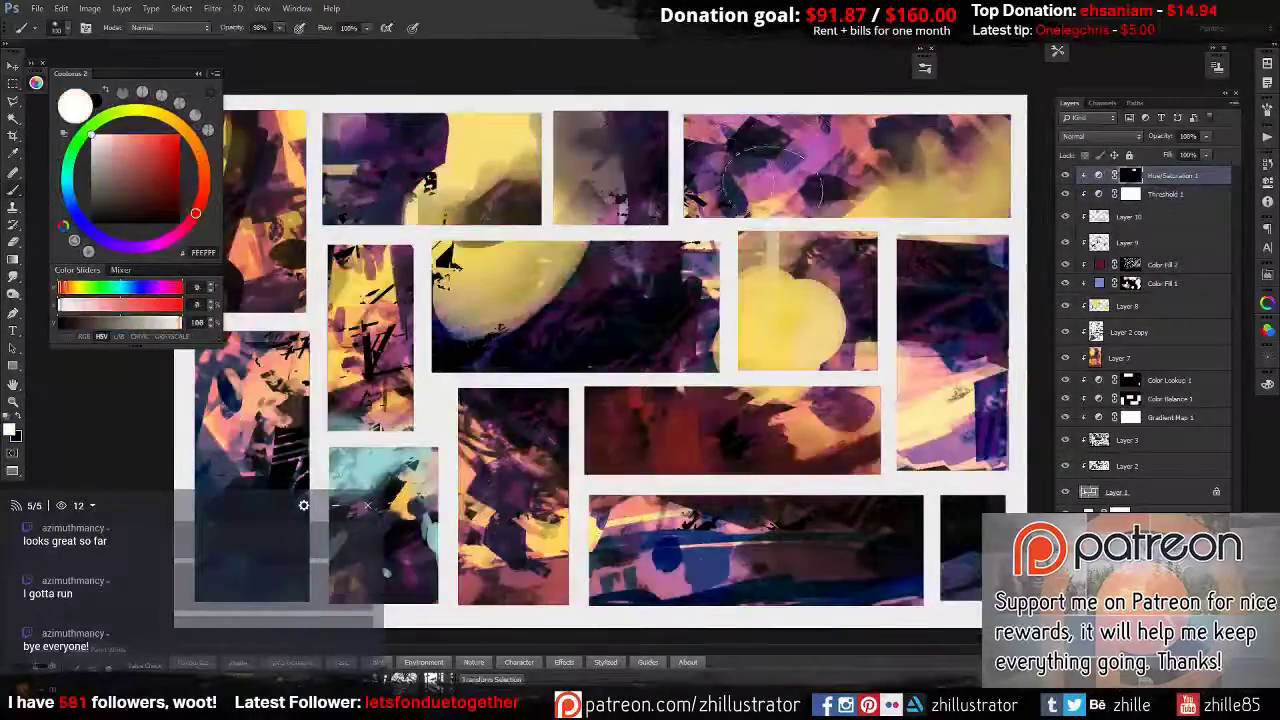
mouse_move(790, 250)
left_mouse_down()
mouse_move(845, 345)
mouse_move(960, 410)
left_mouse_up()
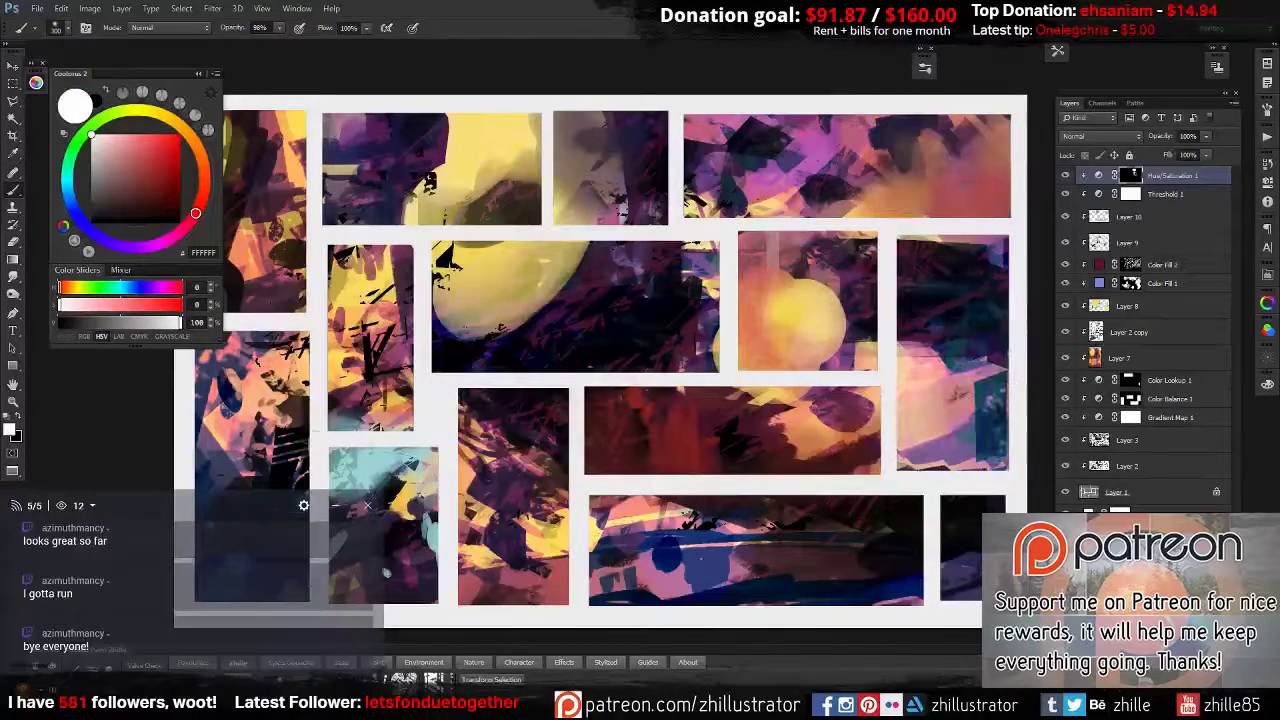
left_click_drag(445, 170, 520, 138)
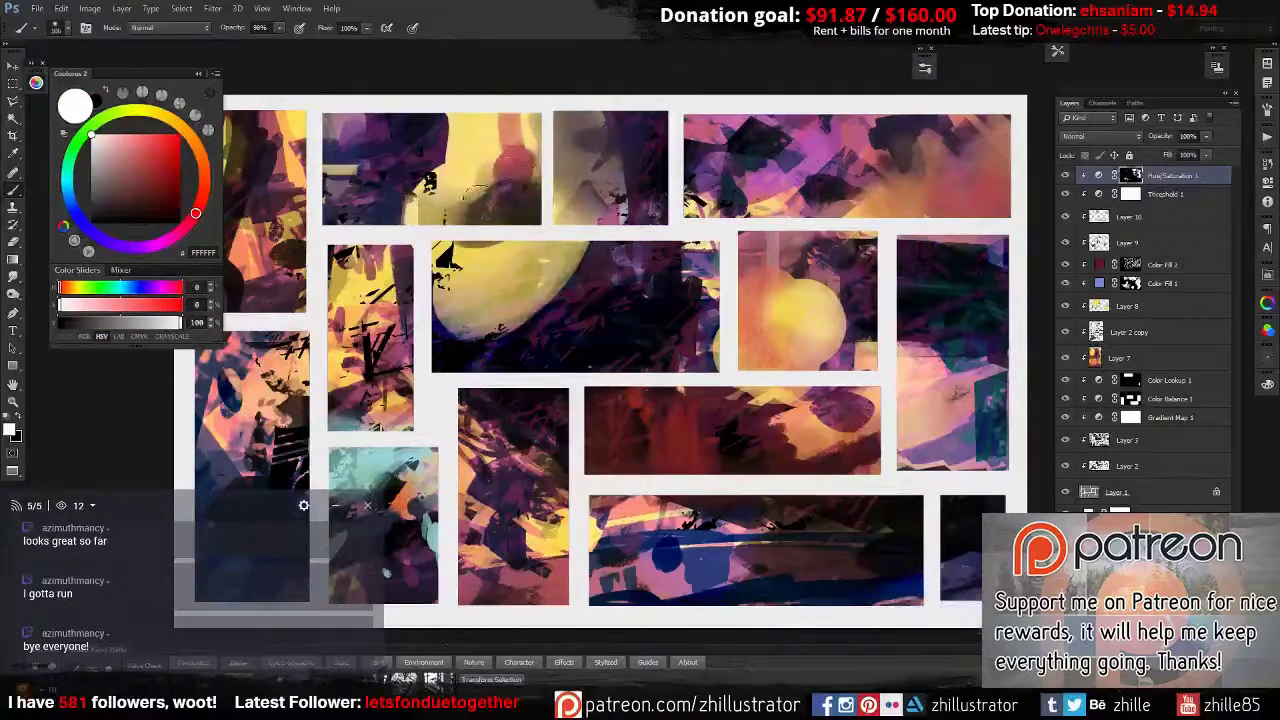
key("x")
left_click_drag(800, 335, 806, 309)
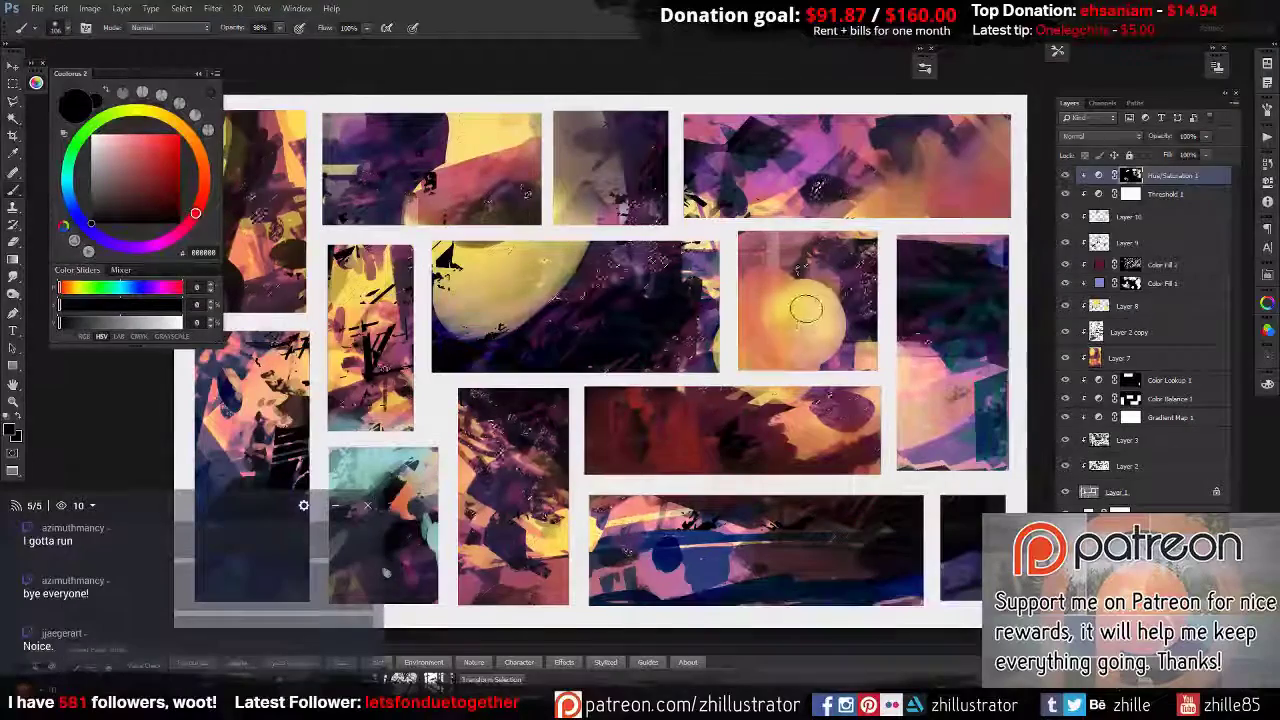
left_click(475, 280, "alt")
key("ctrl+shift+alt+n")
Apply a Gaussian Blur and clone smaller copies of the moon into the central panel.
left_click(212, 8)
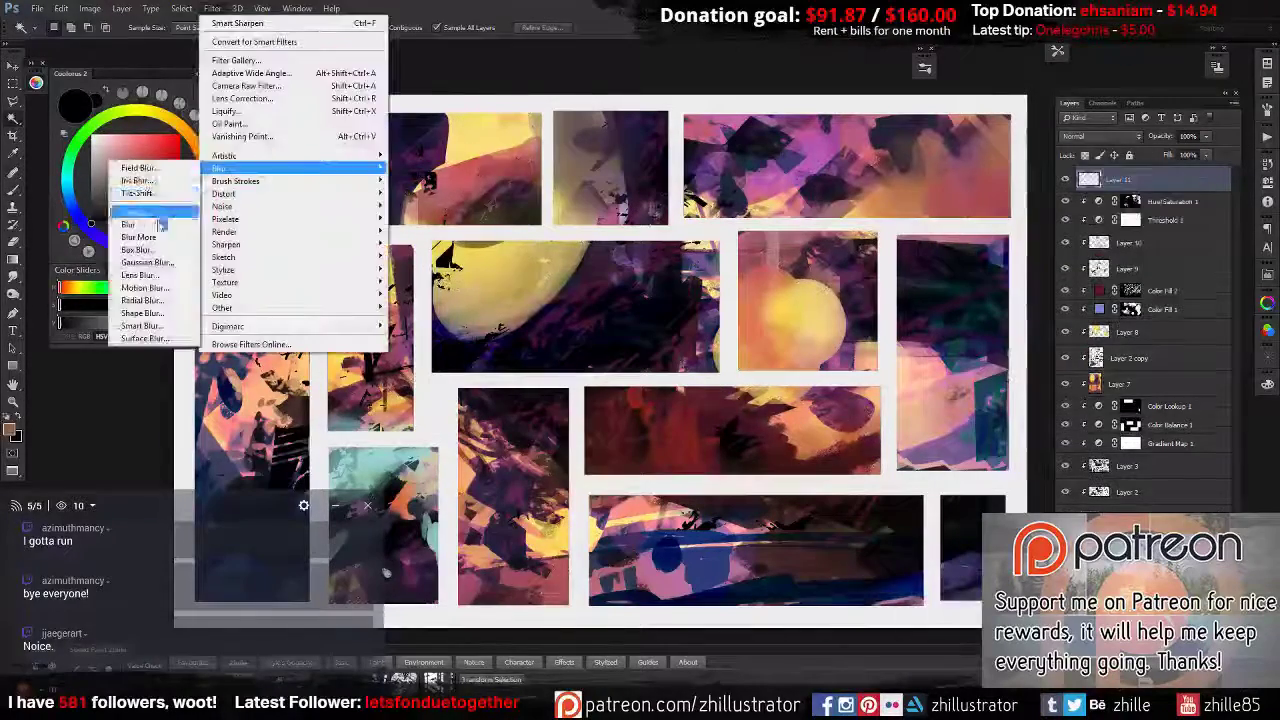
left_click(143, 220)
left_click(1149, 250)
key("x")
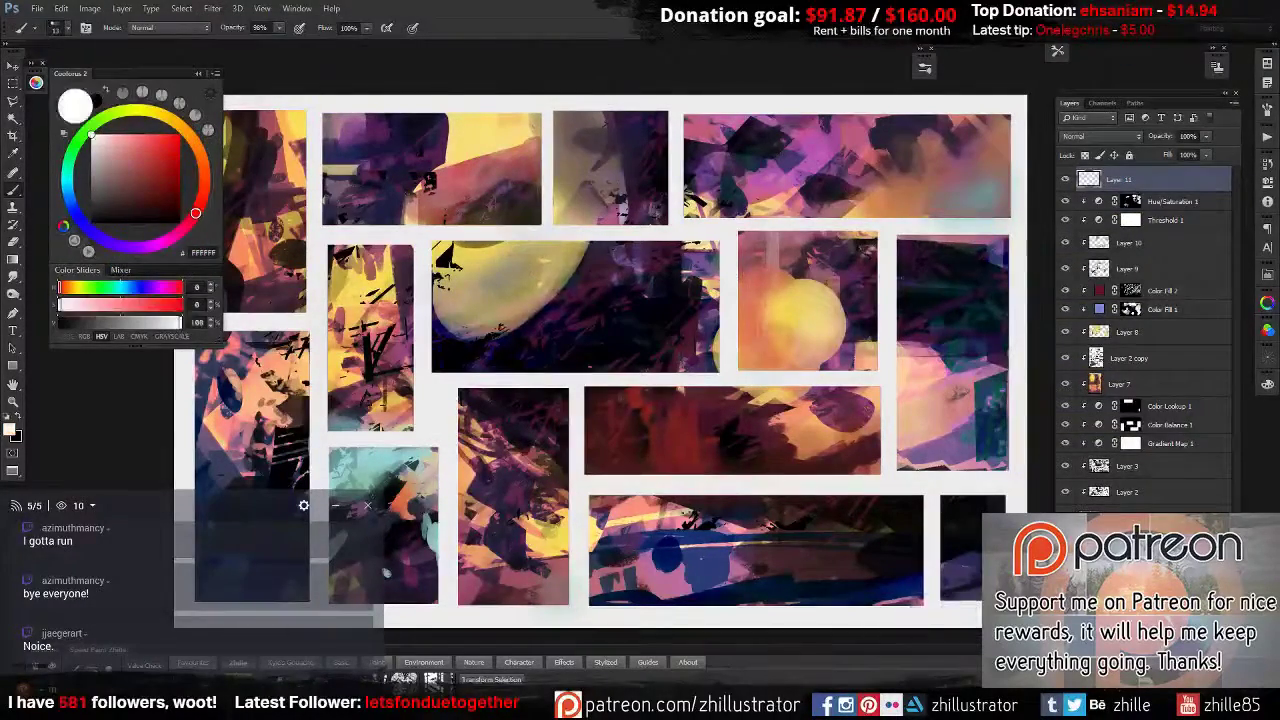
left_click(640, 320, "alt")
key("s")
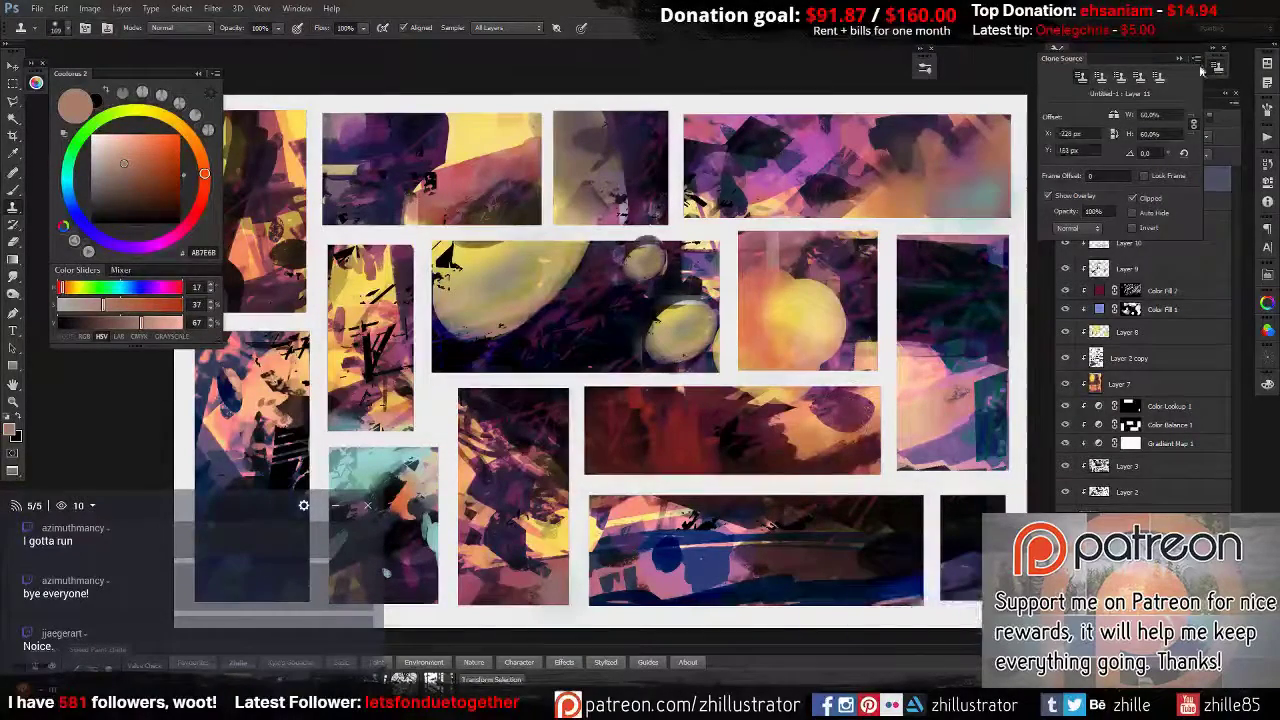
left_click(1066, 205)
Set Threshold 1 to Soft Light at 15%, use the Sponge tool, and return to Layer 11.
left_click(1131, 220)
key("d")
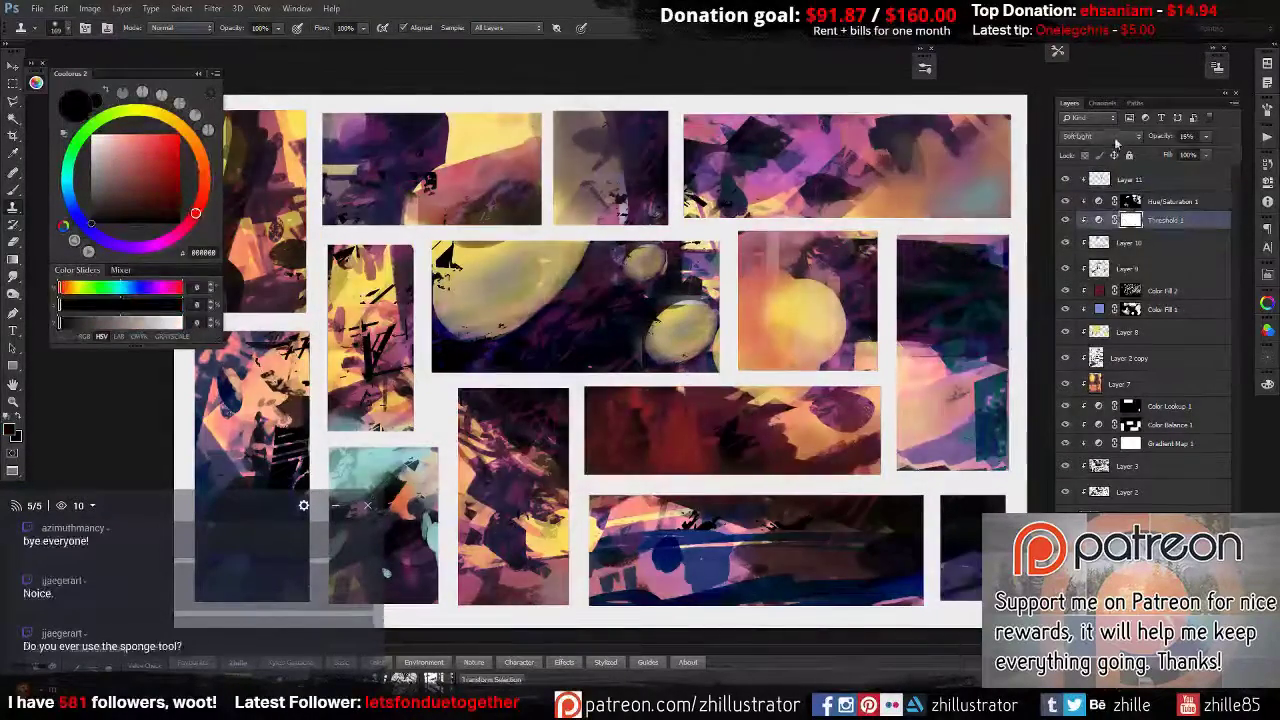
left_click(1128, 242)
key("o")
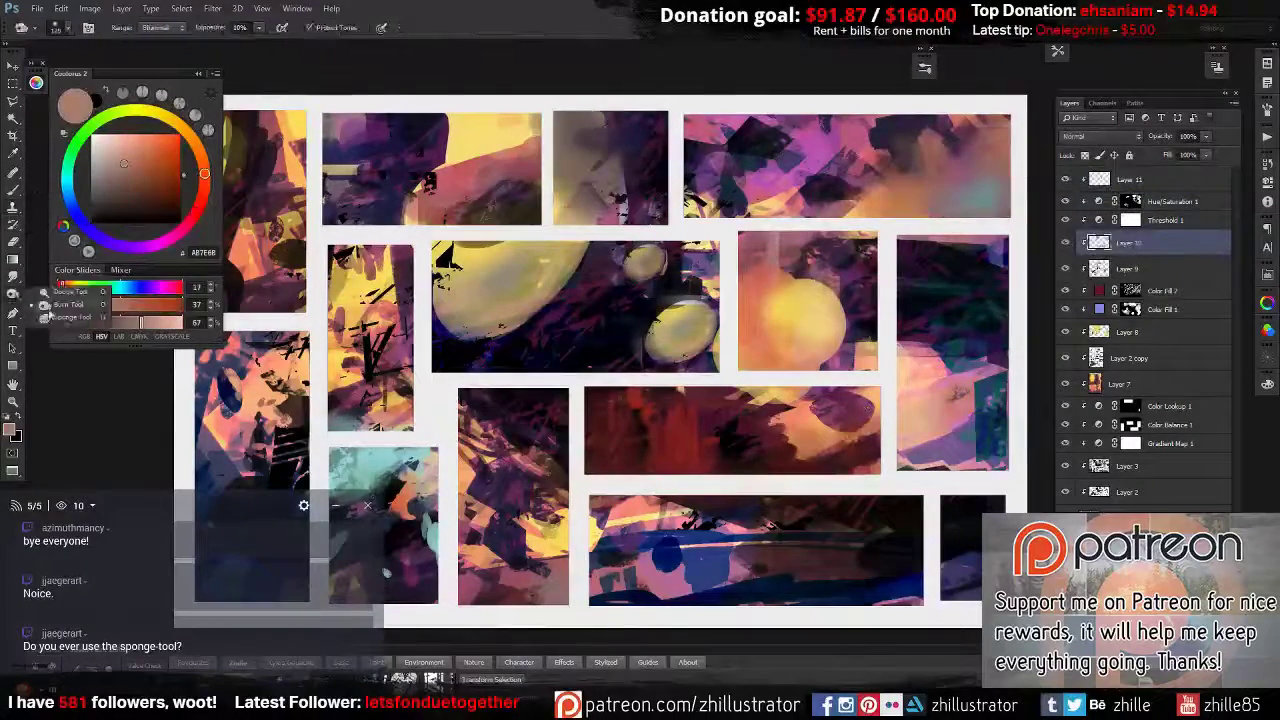
left_click(483, 245, "shift")
left_click(800, 272, "ctrl")
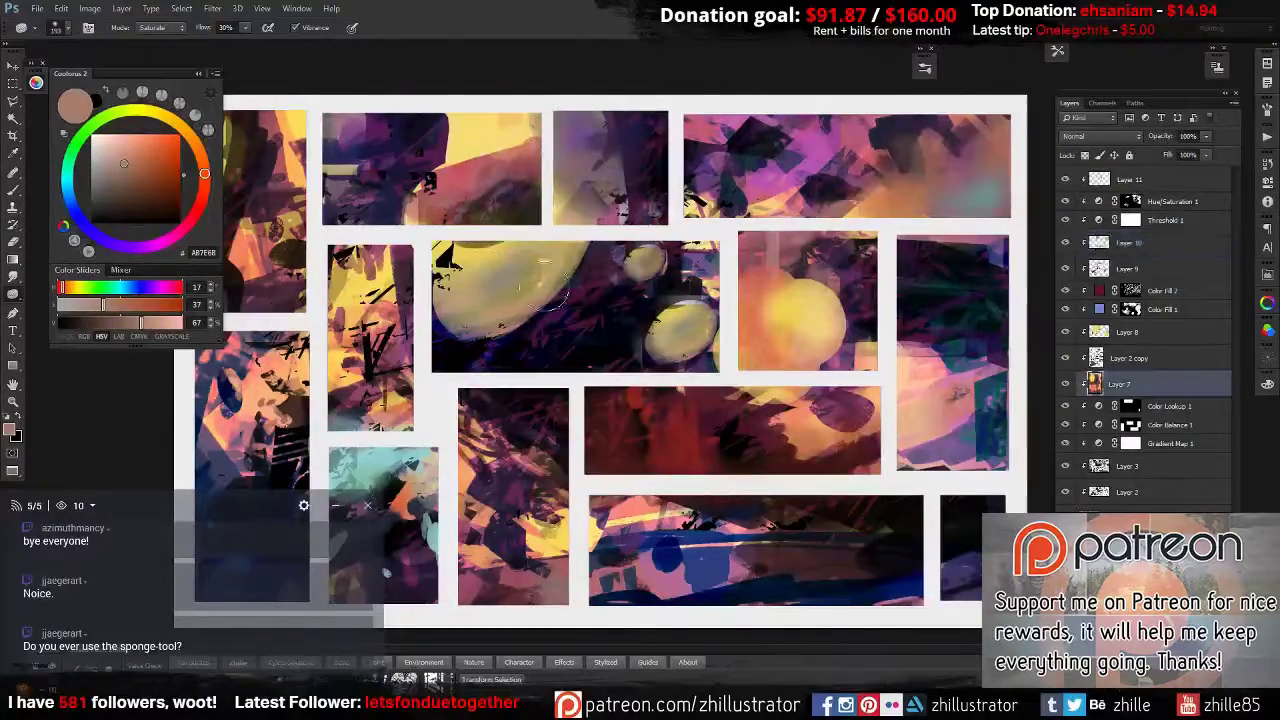
left_click_drag(743, 364, 817, 330)
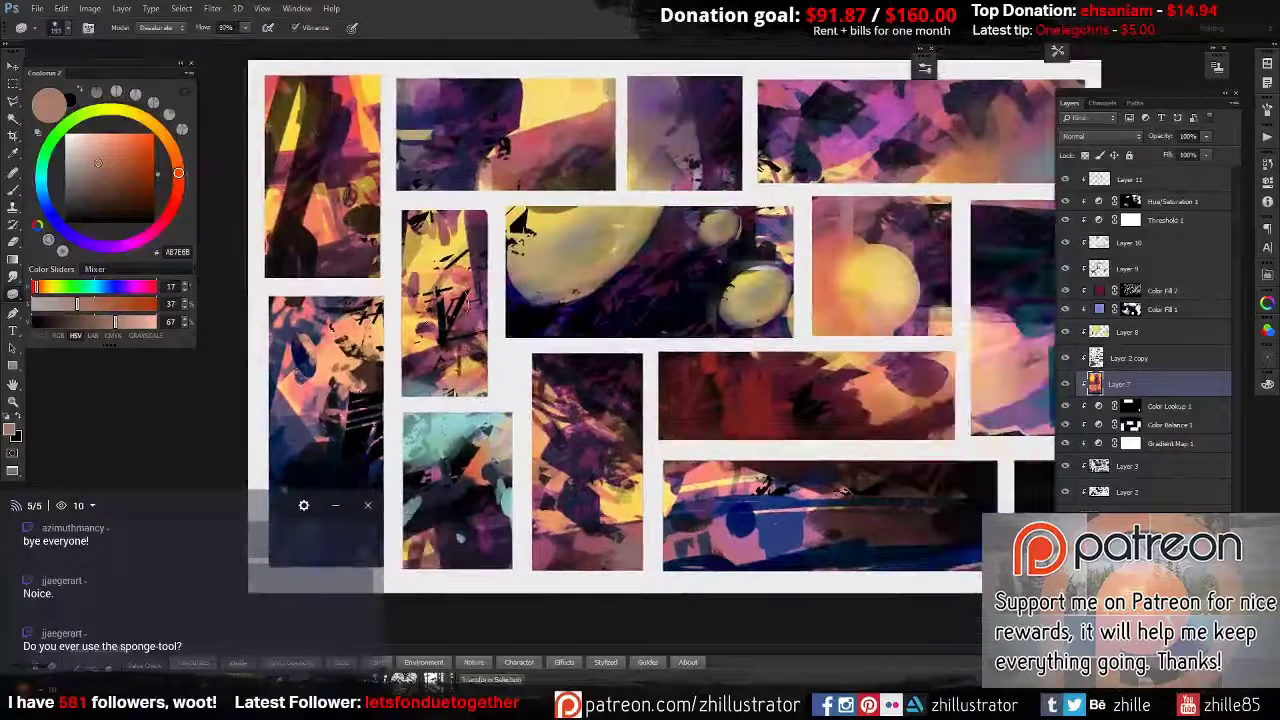
left_click(757, 250, "ctrl")
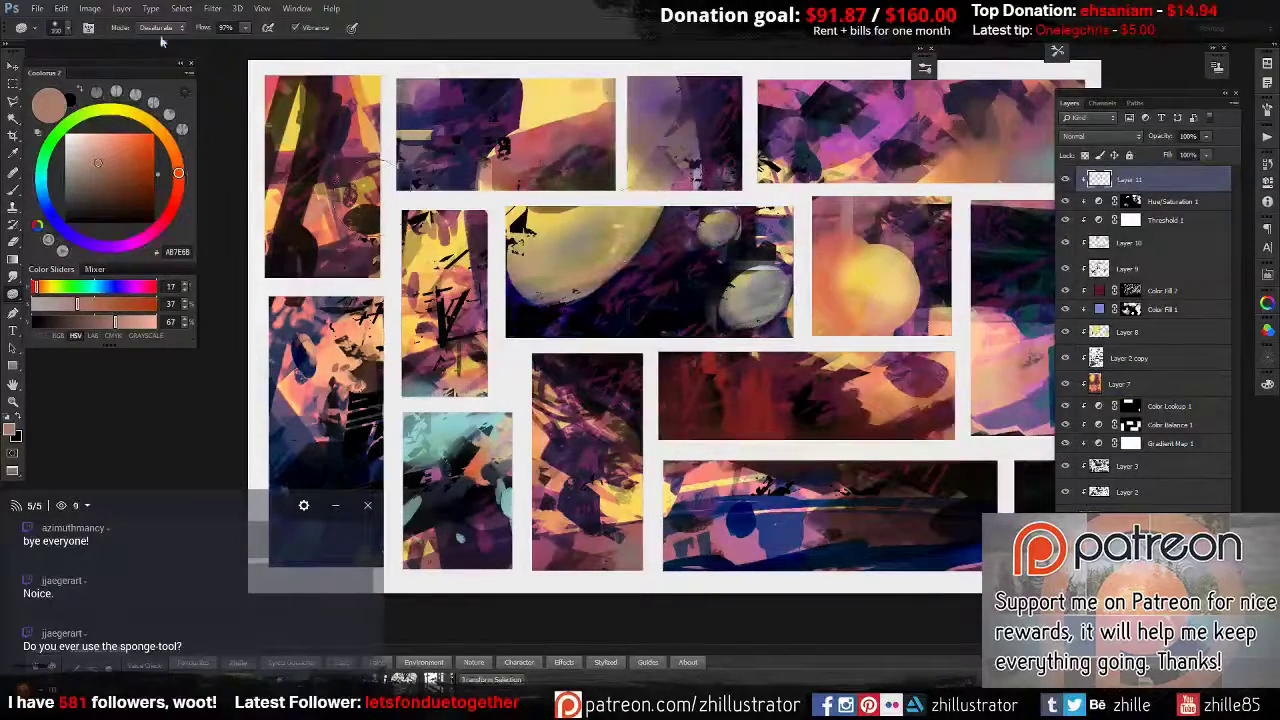
Paint yellow strokes and a light grey-cyan stroke across the top-right panel with sampled colours.
key("b")
left_click(880, 265, "alt")
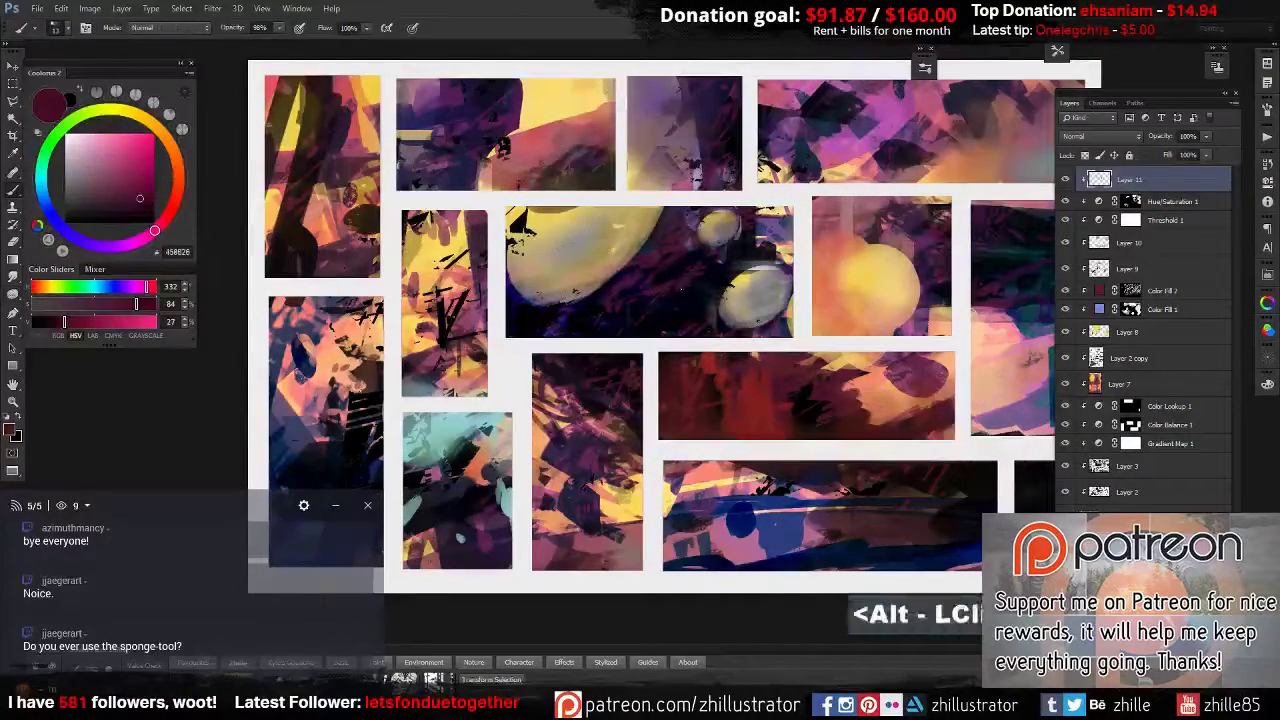
left_click_drag(512, 80, 515, 135)
left_click(883, 100, "alt")
left_click_drag(883, 100, 742, 116)
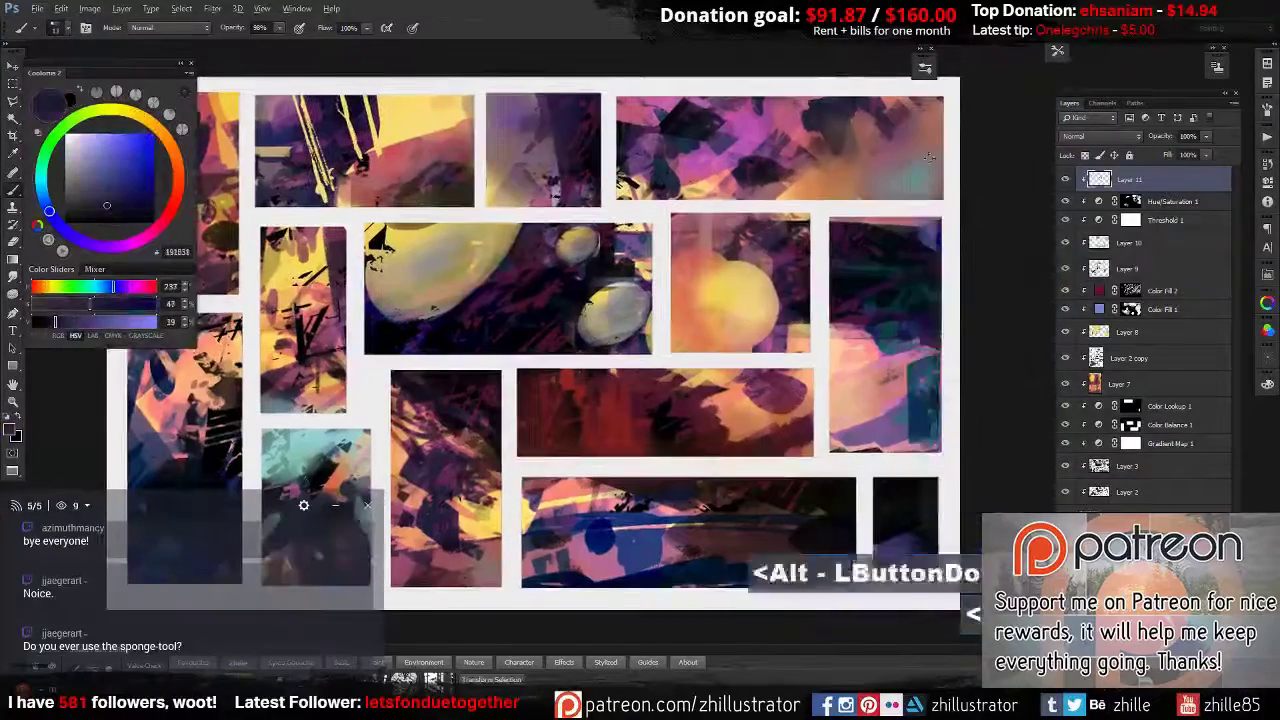
left_click(915, 178, "alt")
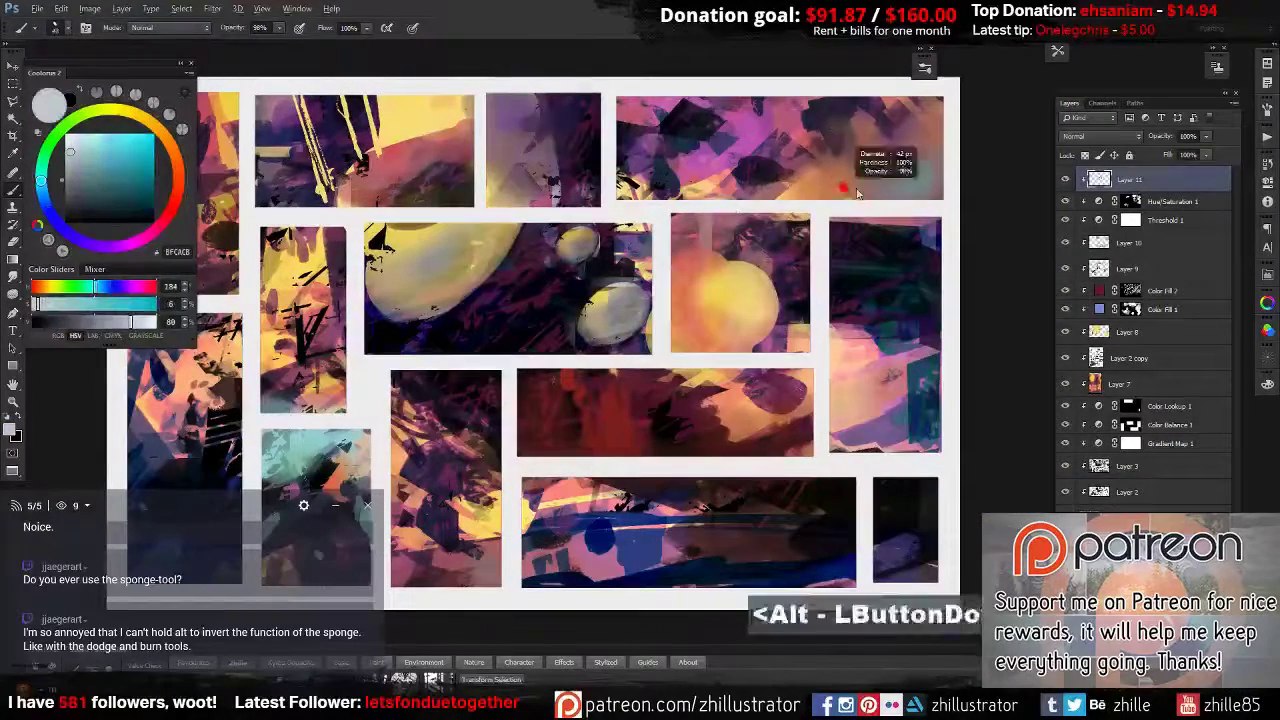
left_click_drag(915, 178, 772, 186)
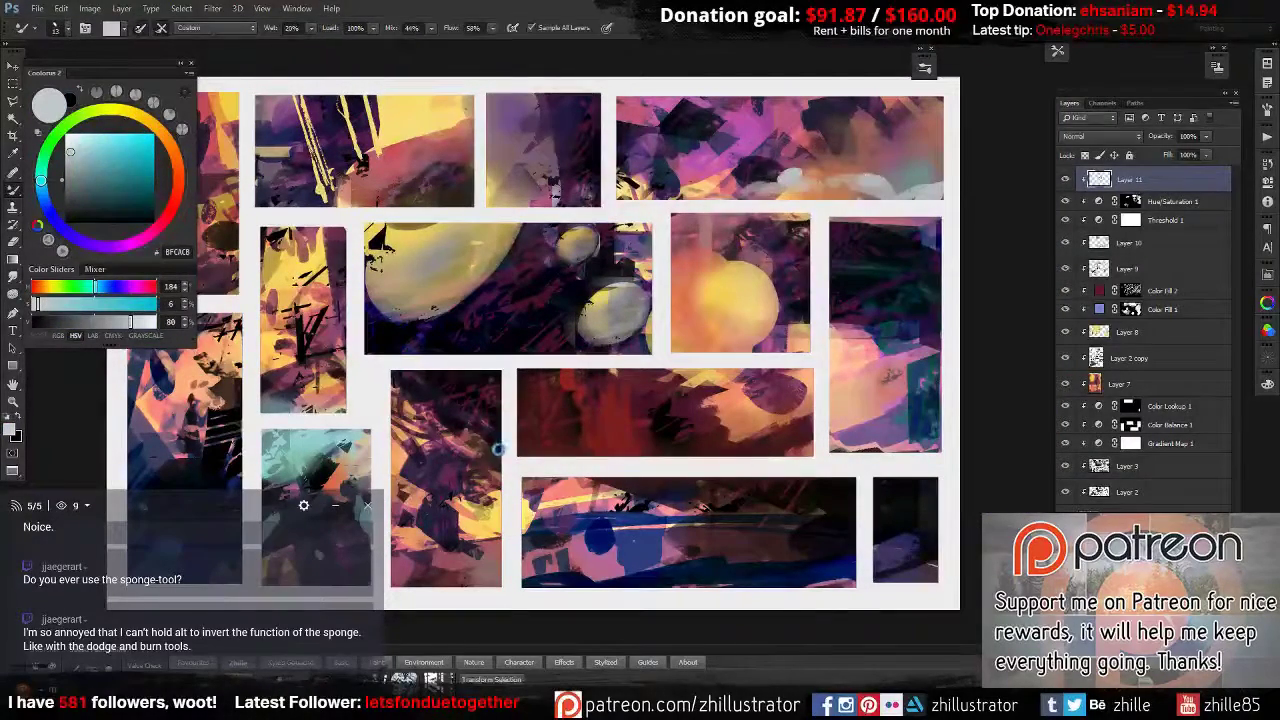
Smudge the light stroke and work in sampled dark navy and light pink.
key("r")
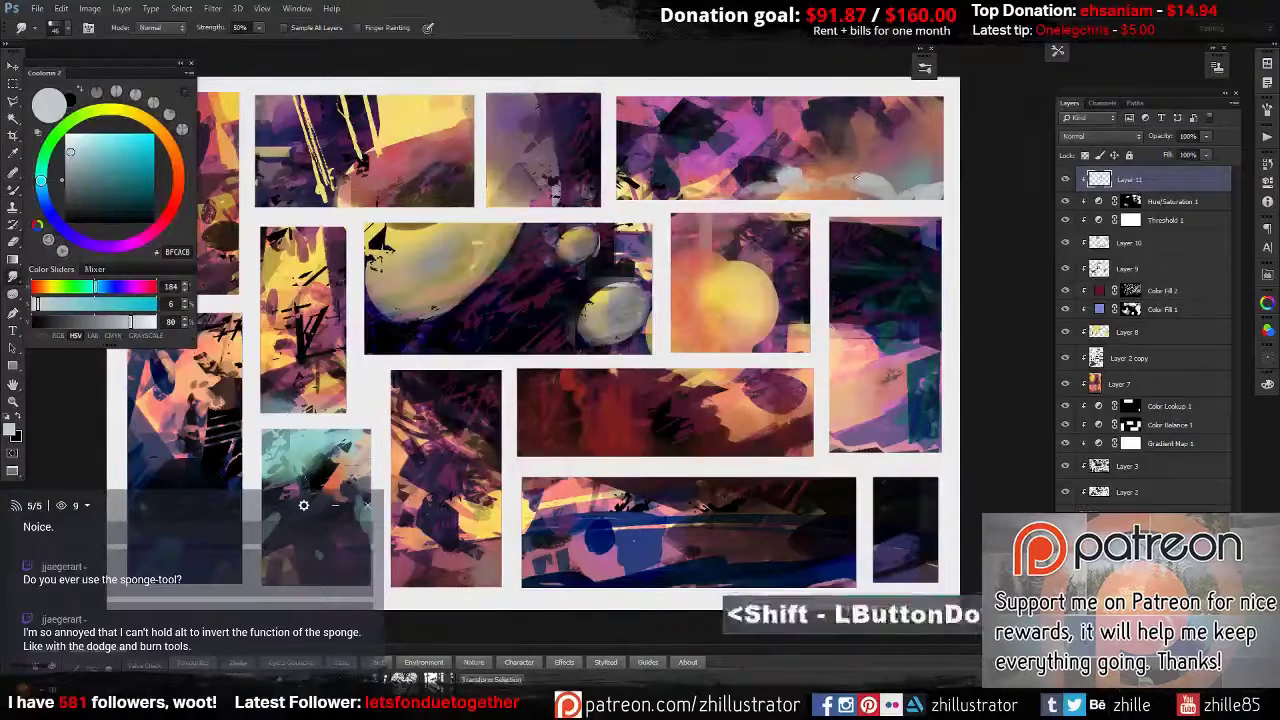
left_click(805, 204, "shift")
left_click(850, 135, "alt")
left_click(856, 130, "alt")
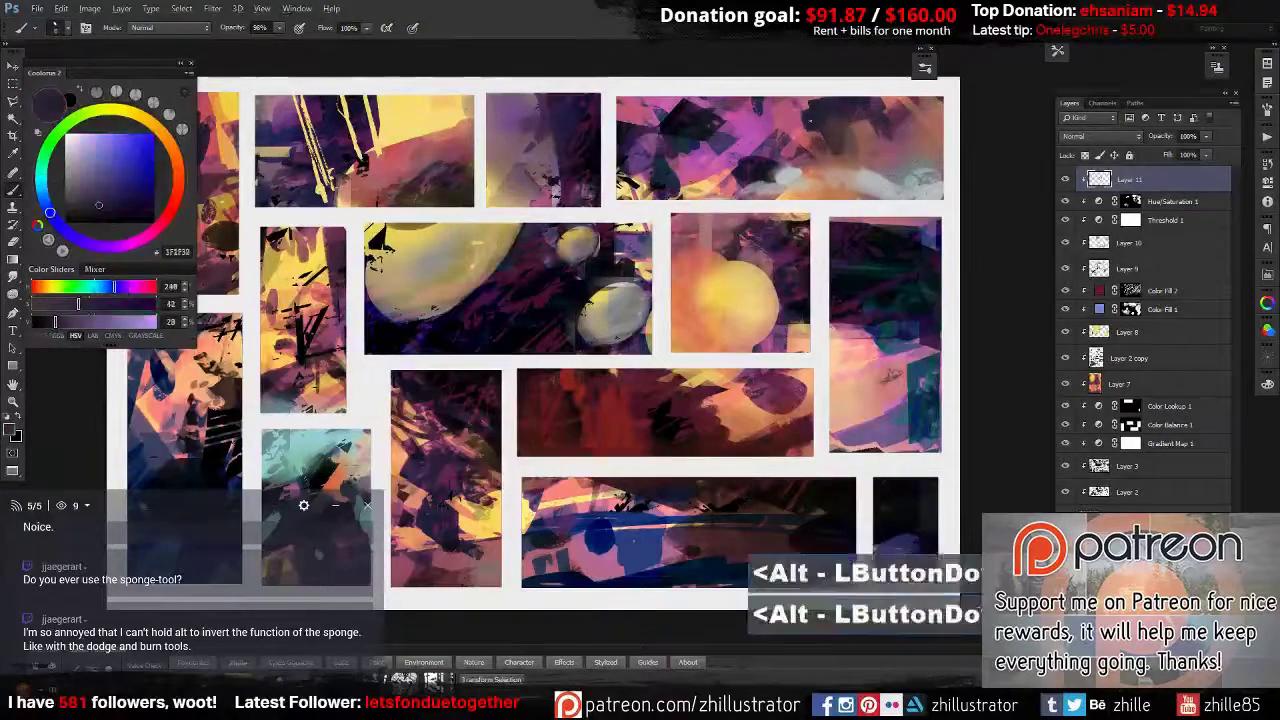
left_click(856, 130, "alt")
left_click(790, 120, "alt")
left_click(790, 120, "alt")
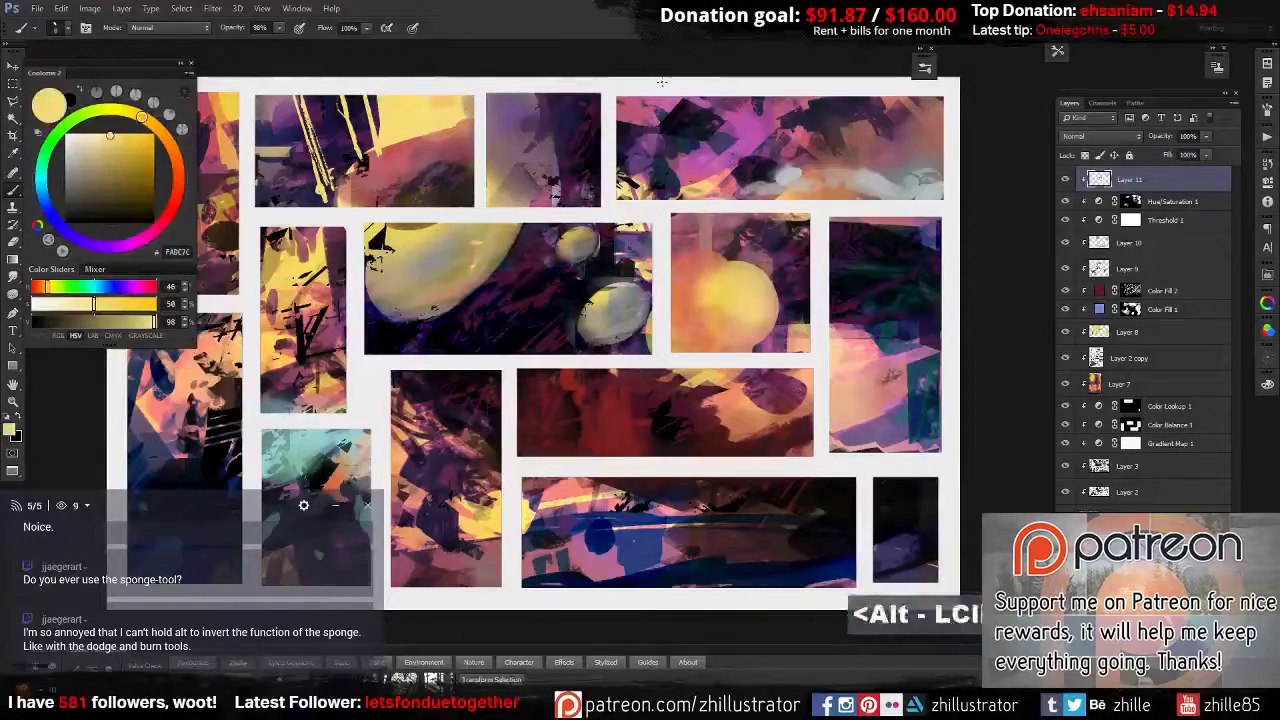
left_click(645, 110, "alt")
Paint pale grey-cyan cloud strokes and dark purple marks over the top-right panel.
left_click(710, 190, "alt")
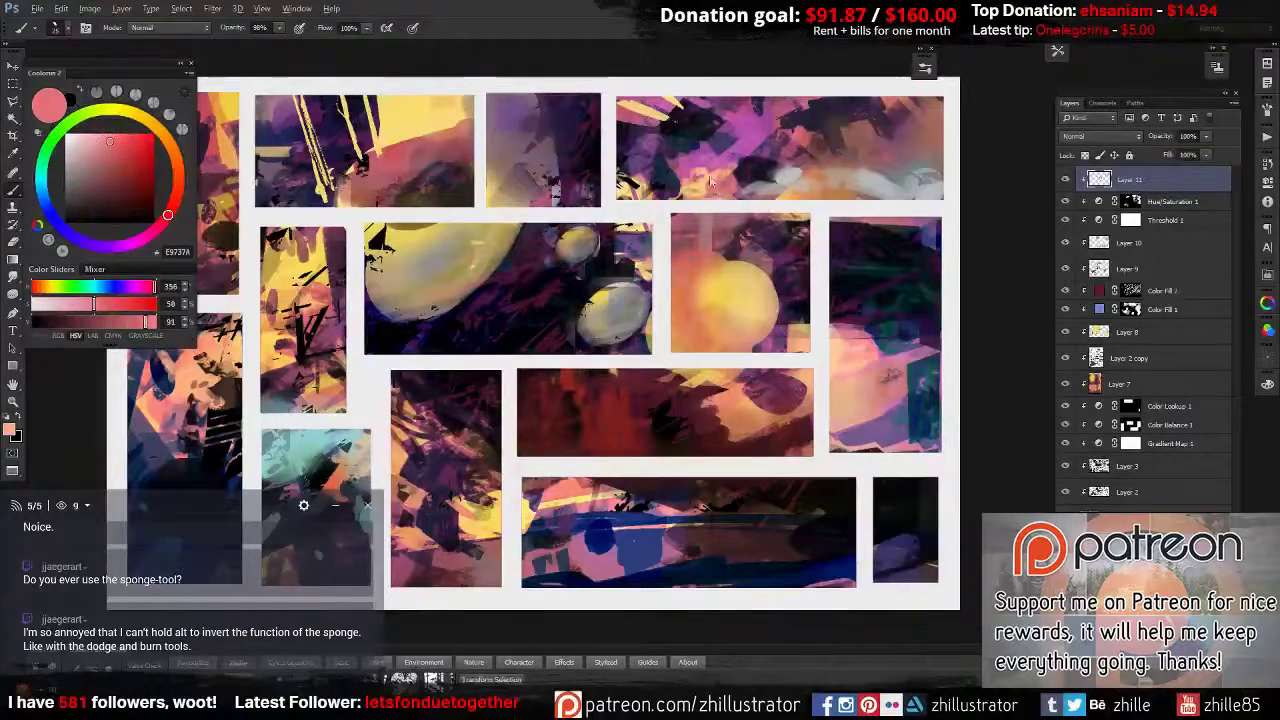
left_click(925, 181, "alt")
left_click(928, 186, "alt")
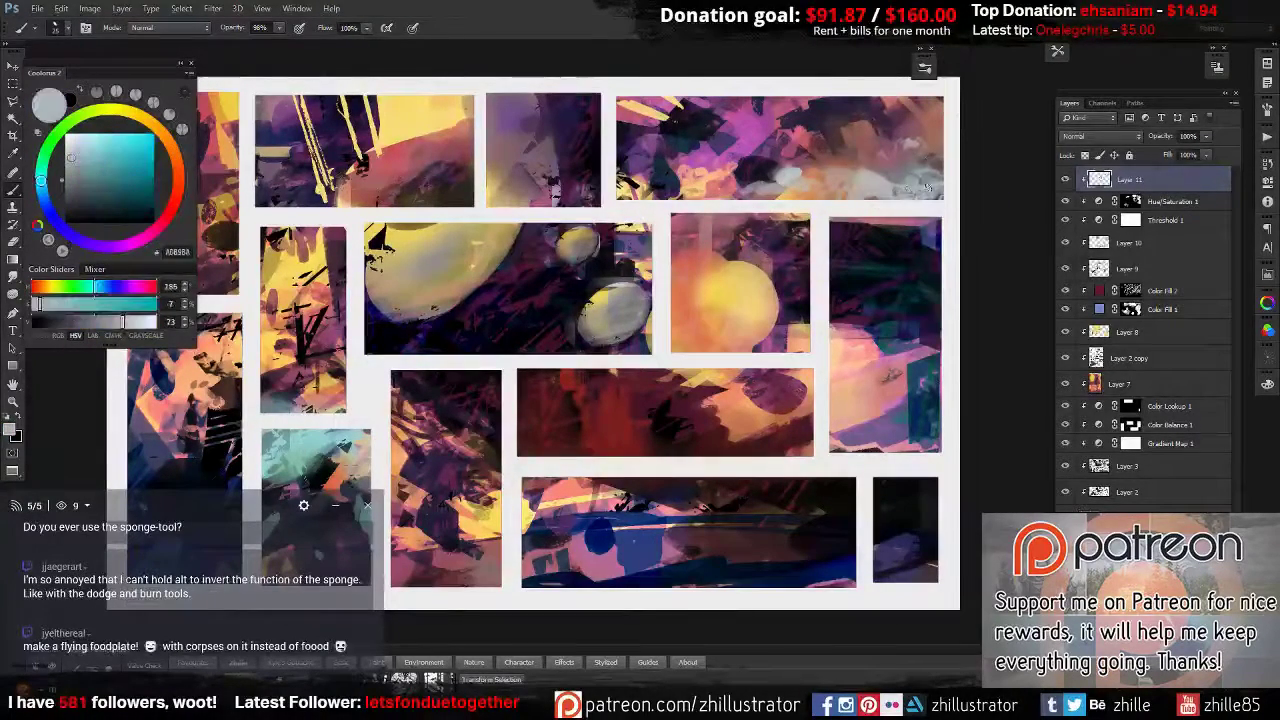
left_click(864, 192, "alt")
left_click(883, 183, "alt")
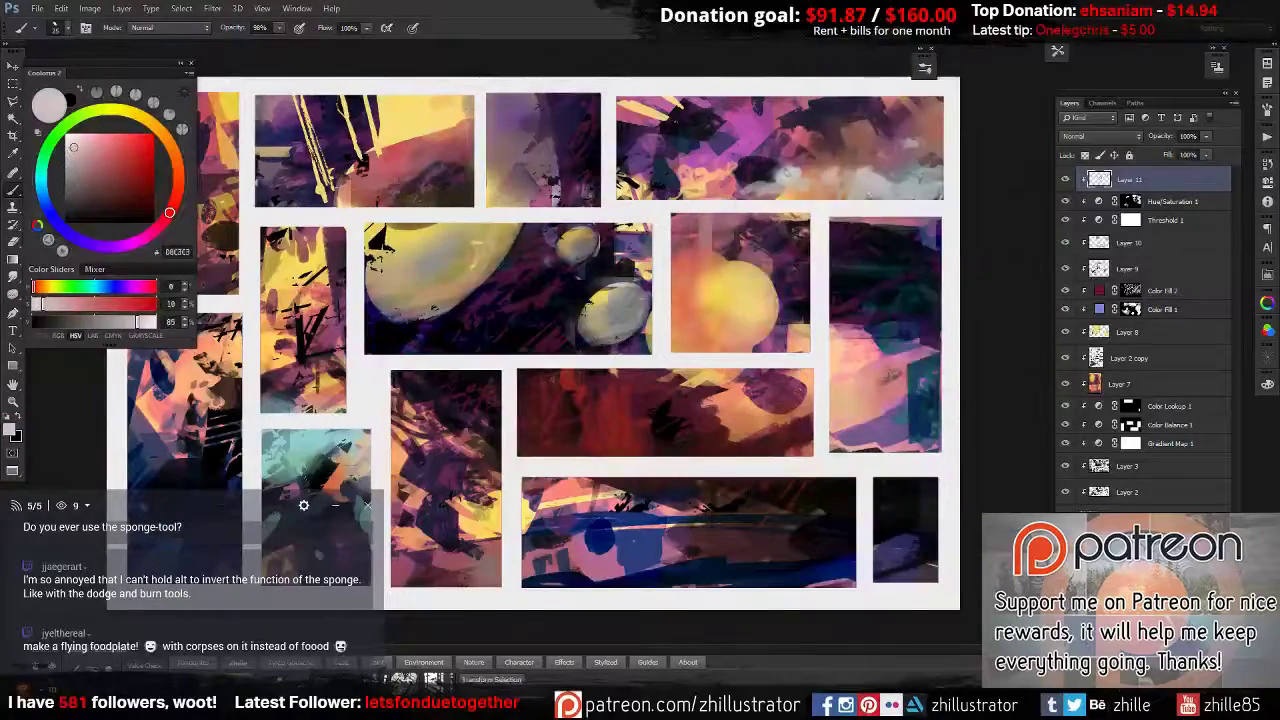
left_click(786, 174, "alt")
left_click(612, 103, "alt")
left_click(690, 124, "alt")
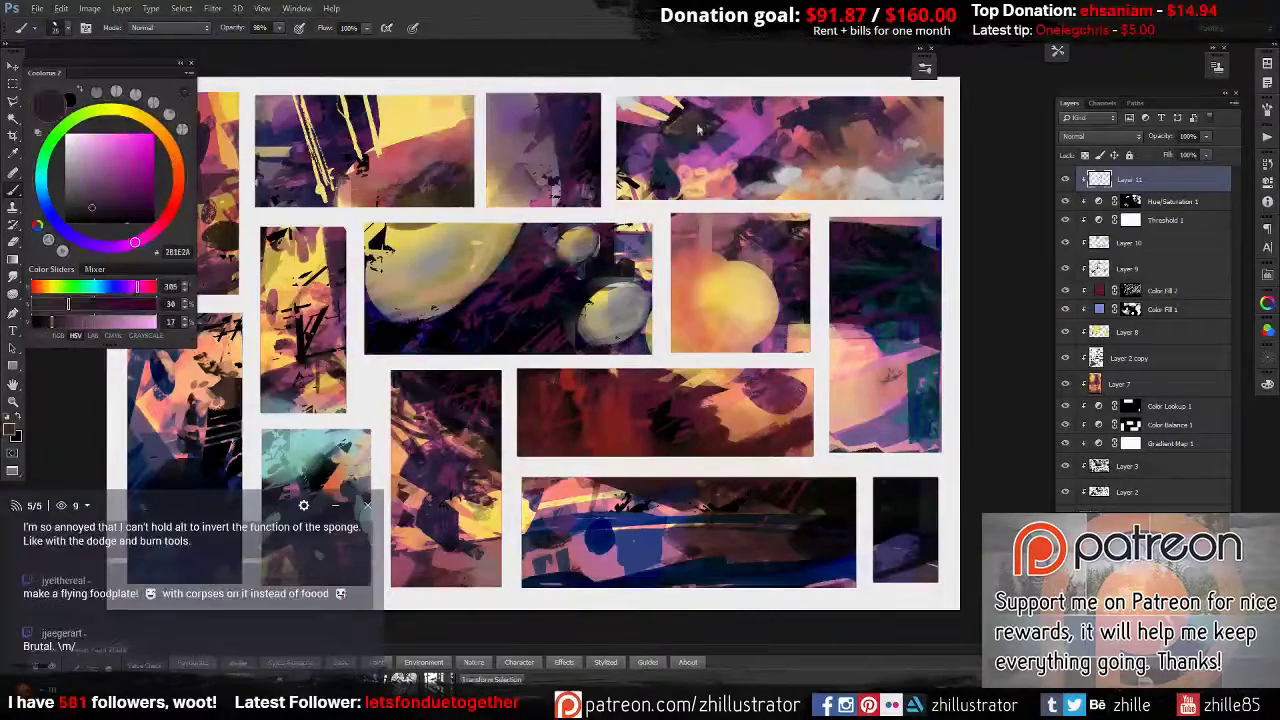
left_click(738, 118, "alt")
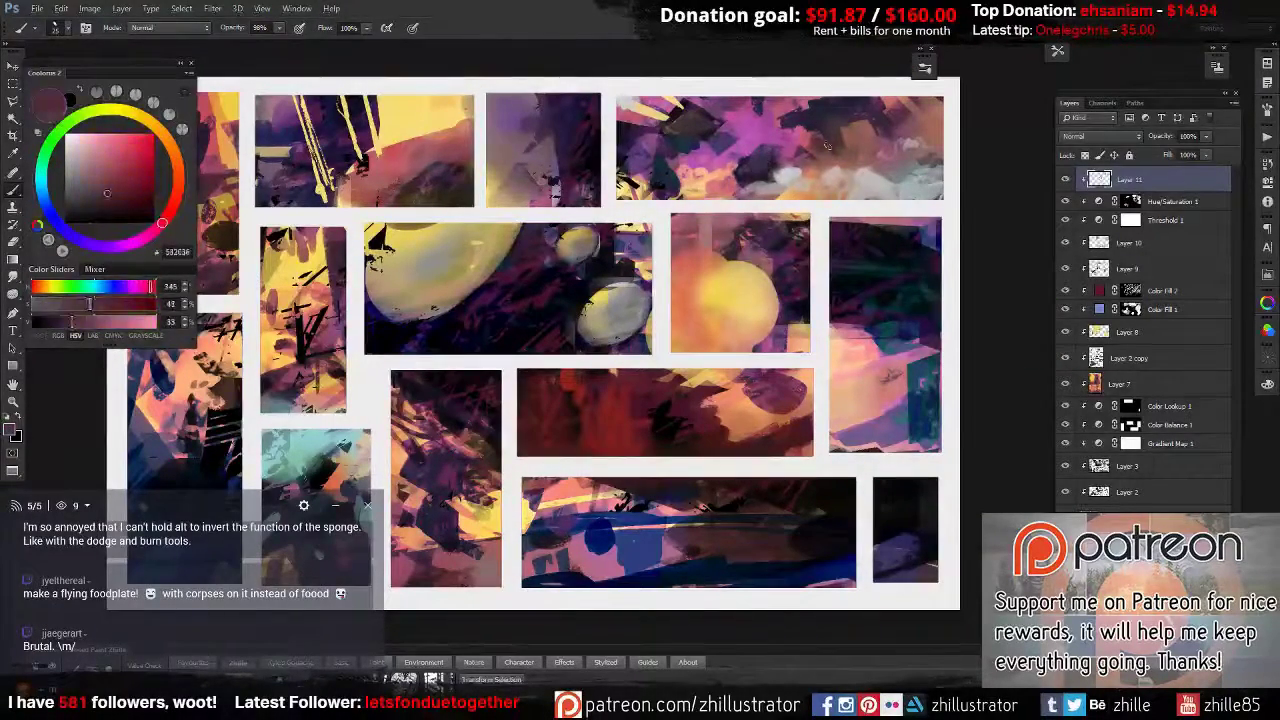
Clone painted texture across the red middle panel.
key("s")
key("d")
left_click_drag(598, 382, 730, 298)
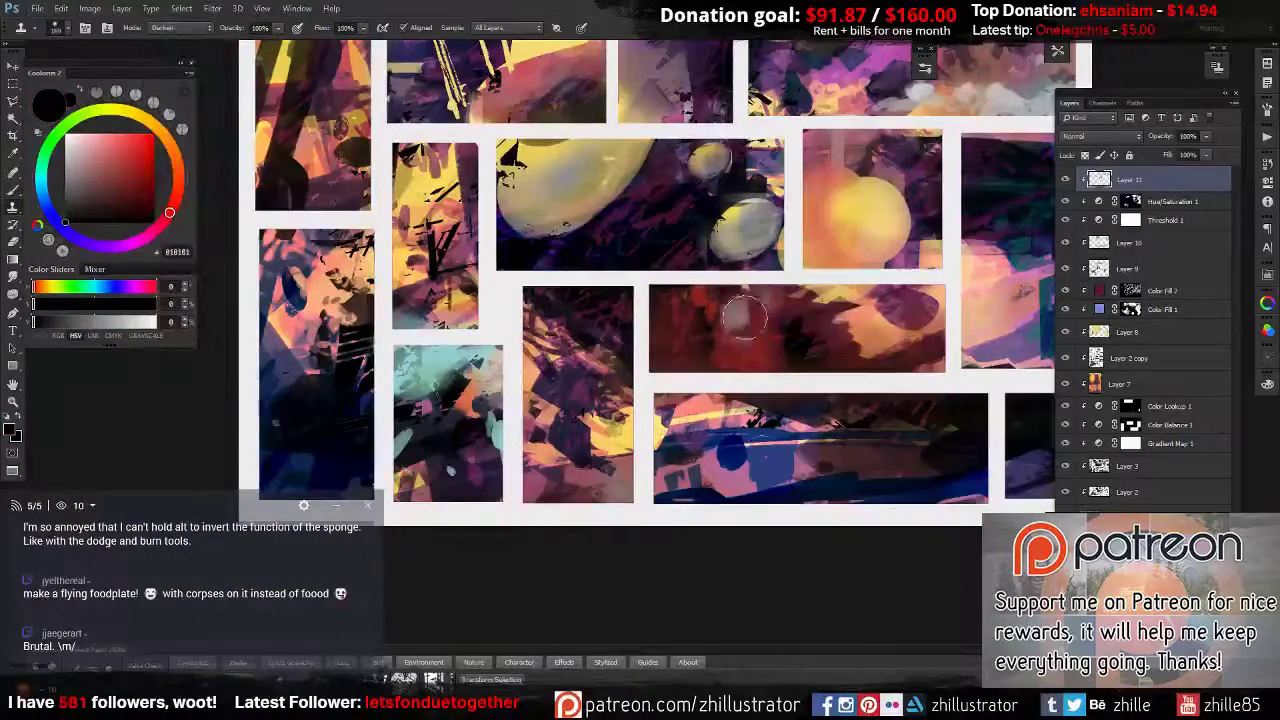
key("ctrl+plus")
left_click_drag(688, 272, 709, 317)
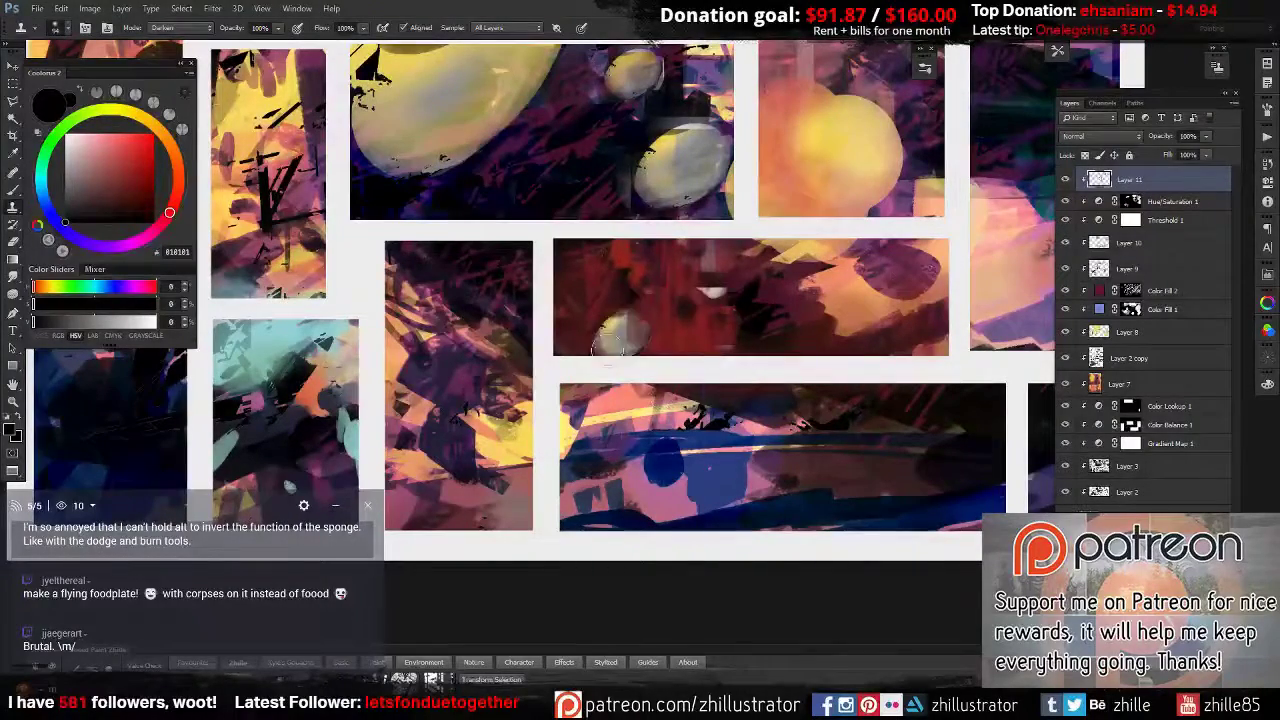
Soften areas with the eraser and sample paler pink, light grey and warm yellow colours.
left_click_drag(888, 280, 735, 280)
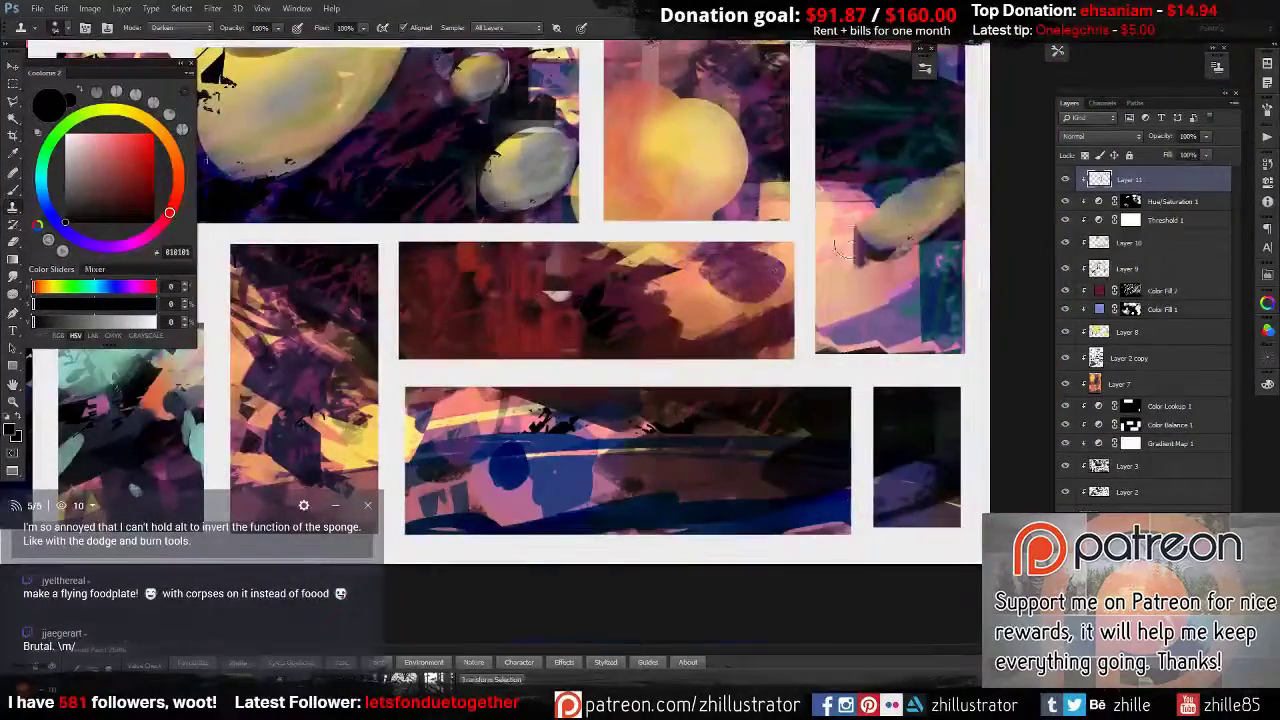
left_click_drag(836, 240, 755, 375)
key("e")
key("b")
right_click(755, 375, "alt+shift")
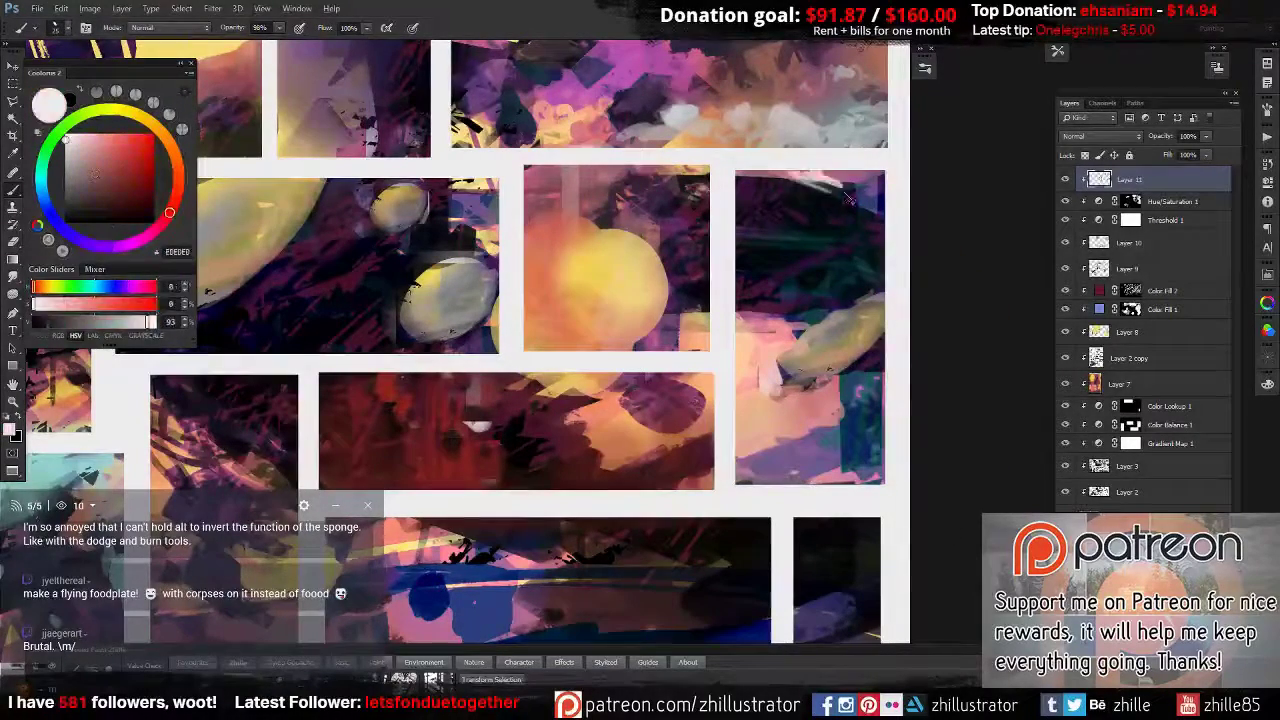
left_click(565, 177, "alt")
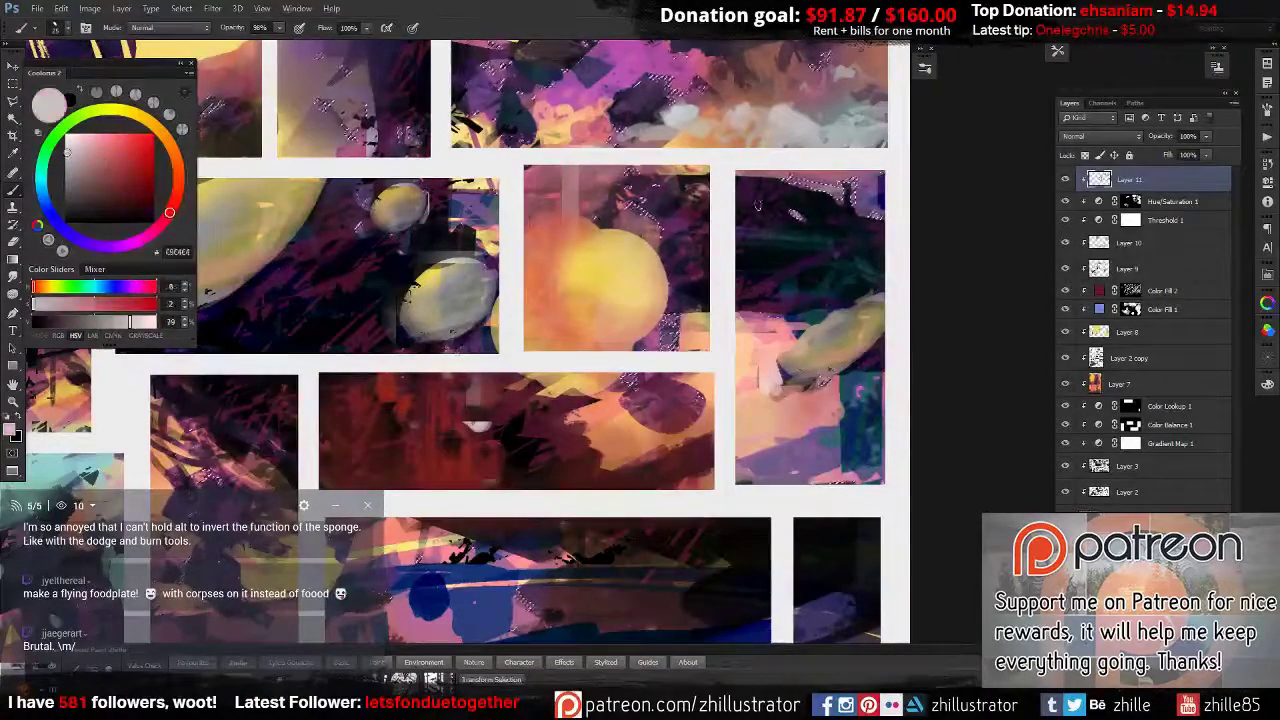
left_click_drag(565, 177, 642, 360)
left_click_drag(691, 604, 882, 360)
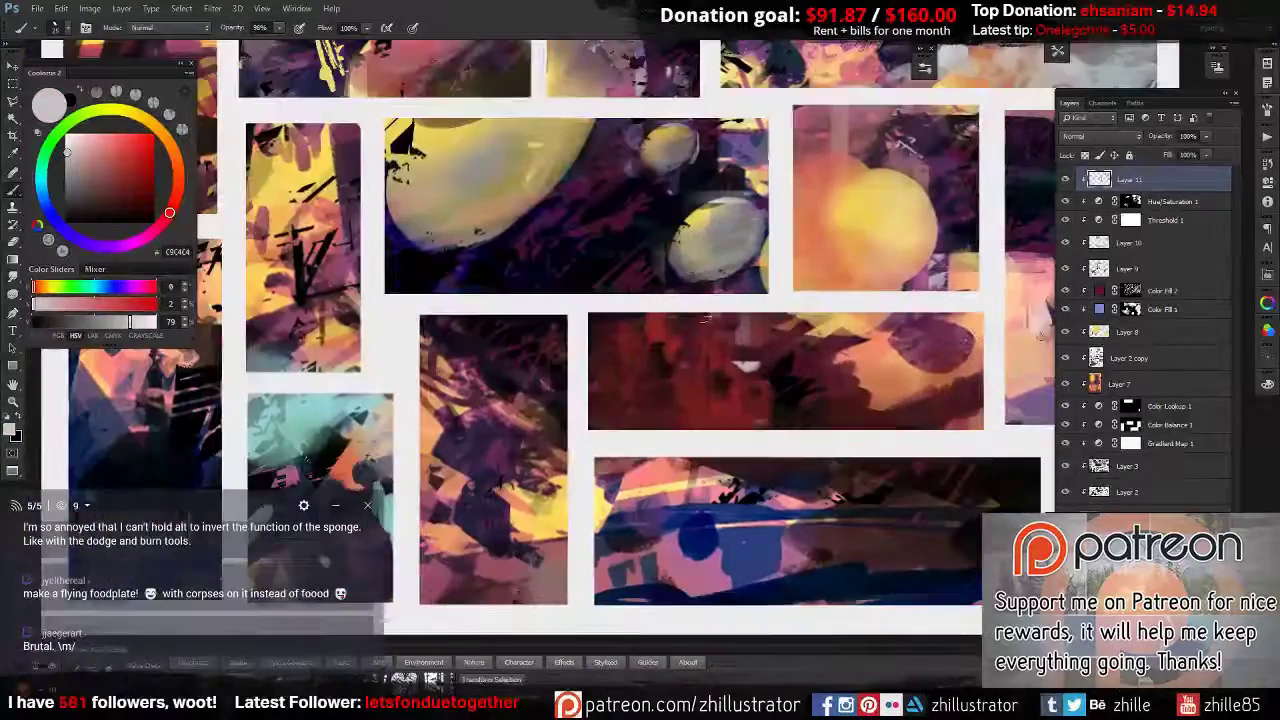
left_click(870, 320, "alt")
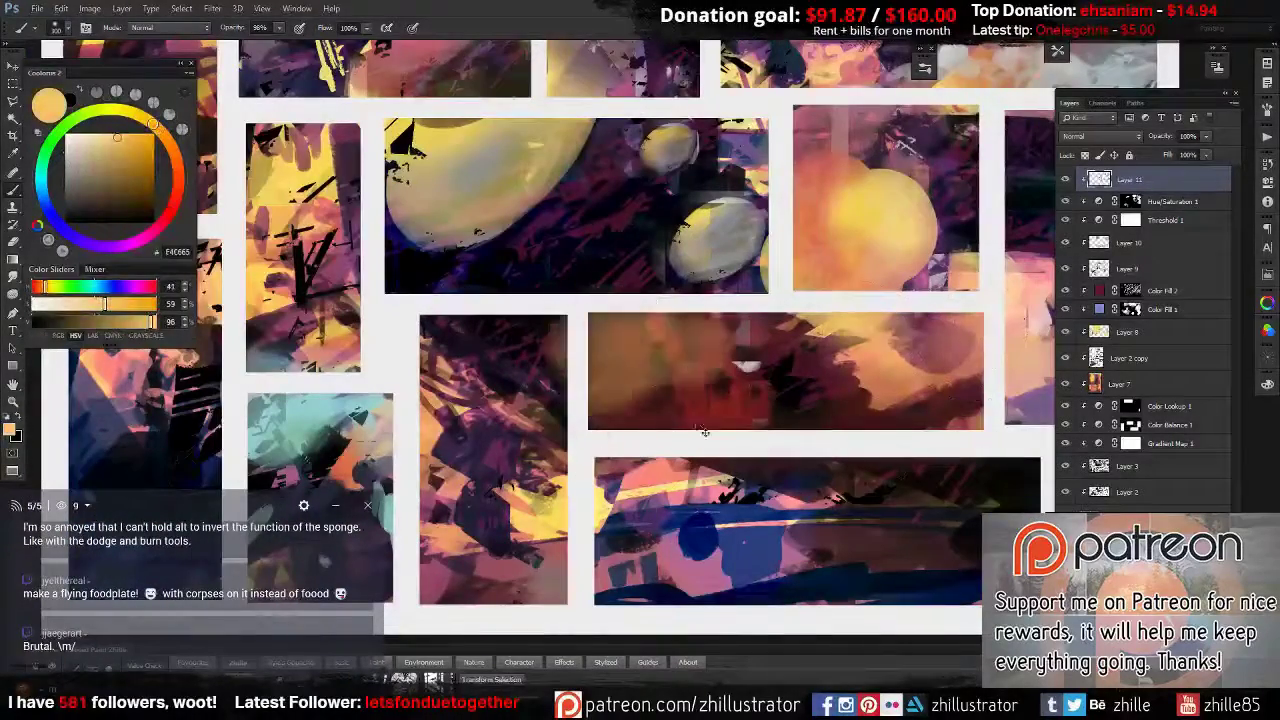
Lasso the red panel's lower left and brush soft yellow light inside it.
key("l")
left_click_drag(776, 382, 667, 400)
left_click_drag(773, 380, 590, 405)
key("b")
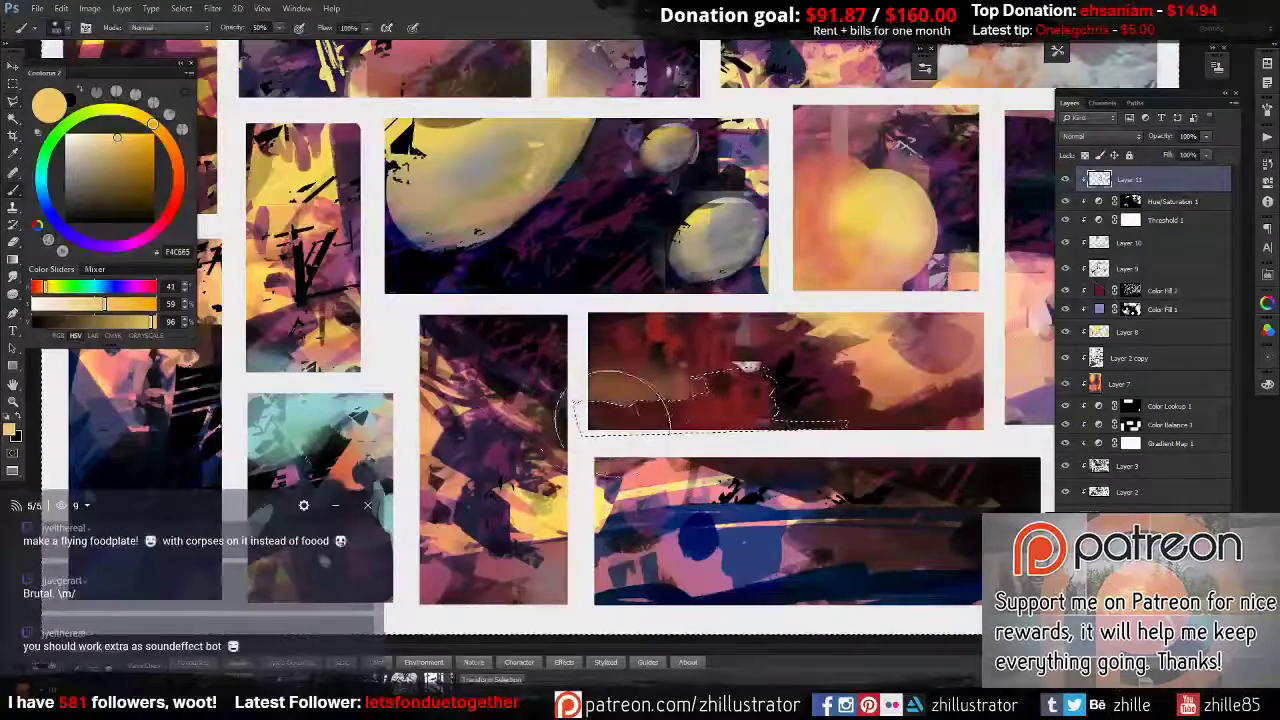
left_click_drag(780, 403, 720, 370)
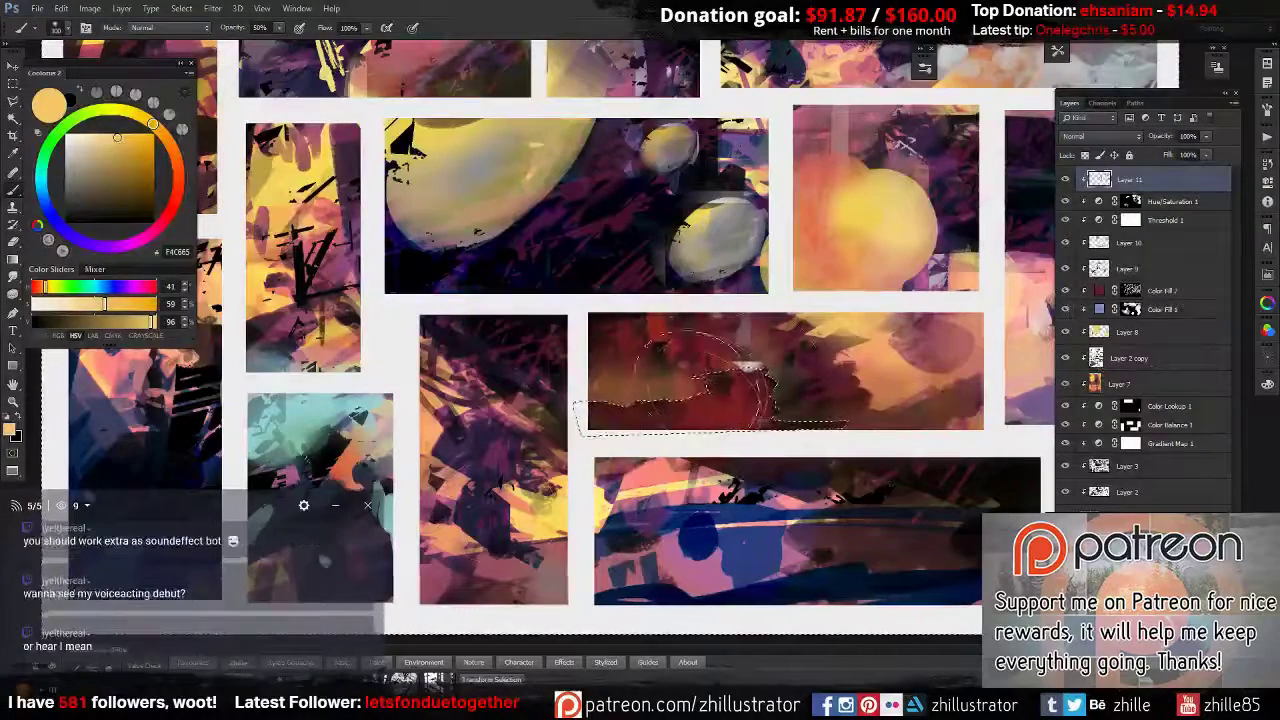
Shift the whole red panel toward cyan with Color Balance.
key("ctrl+n")
key("Escape")
key("ctrl+b")
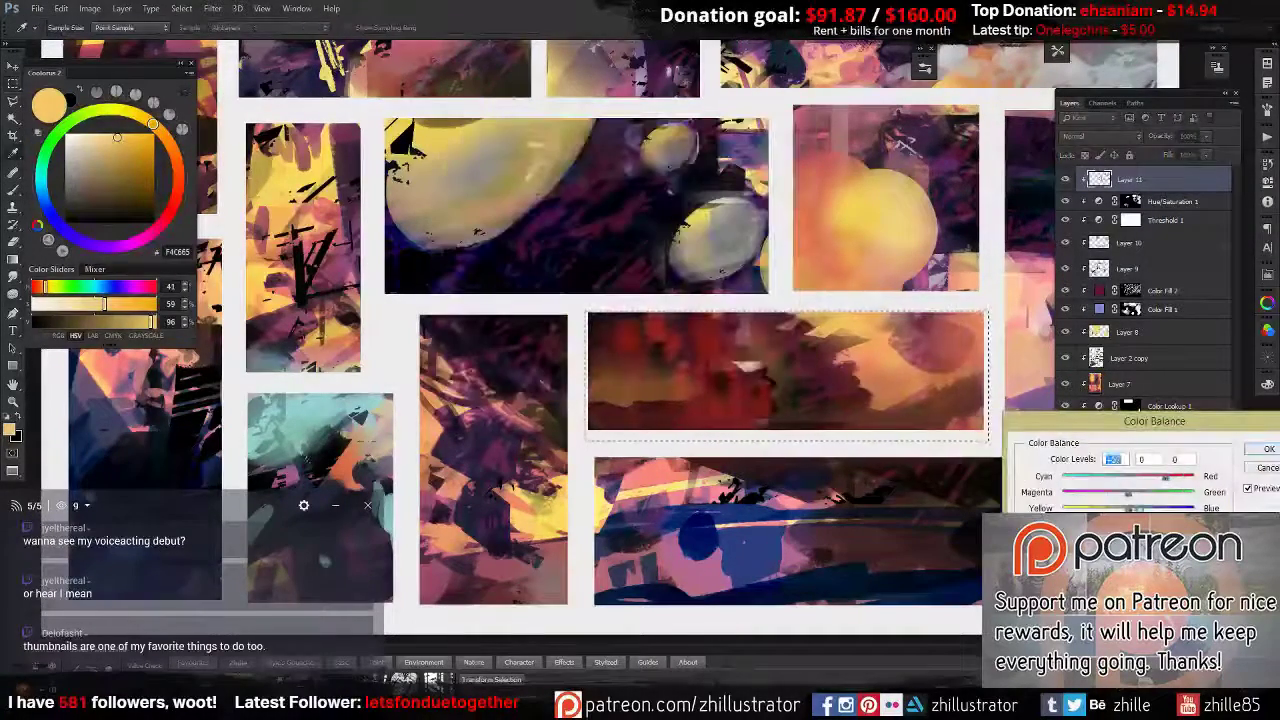
left_click_drag(1165, 480, 1112, 481)
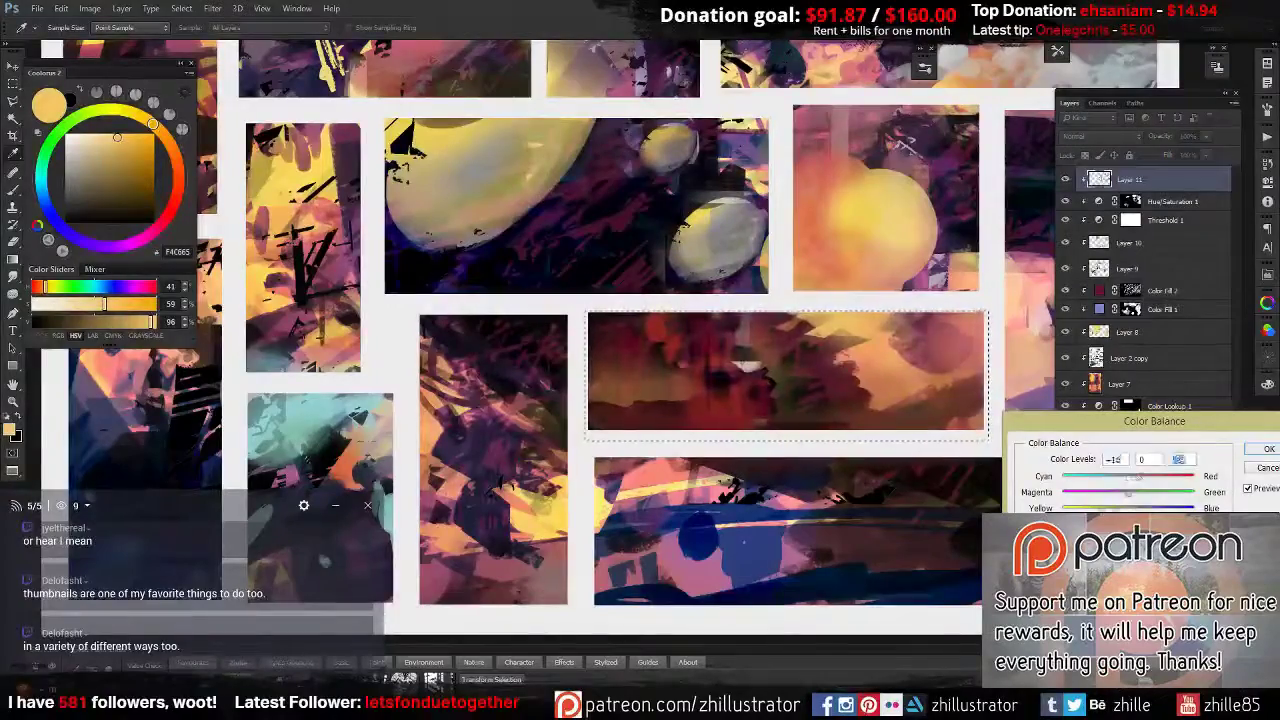
type("-39")
key("Return")
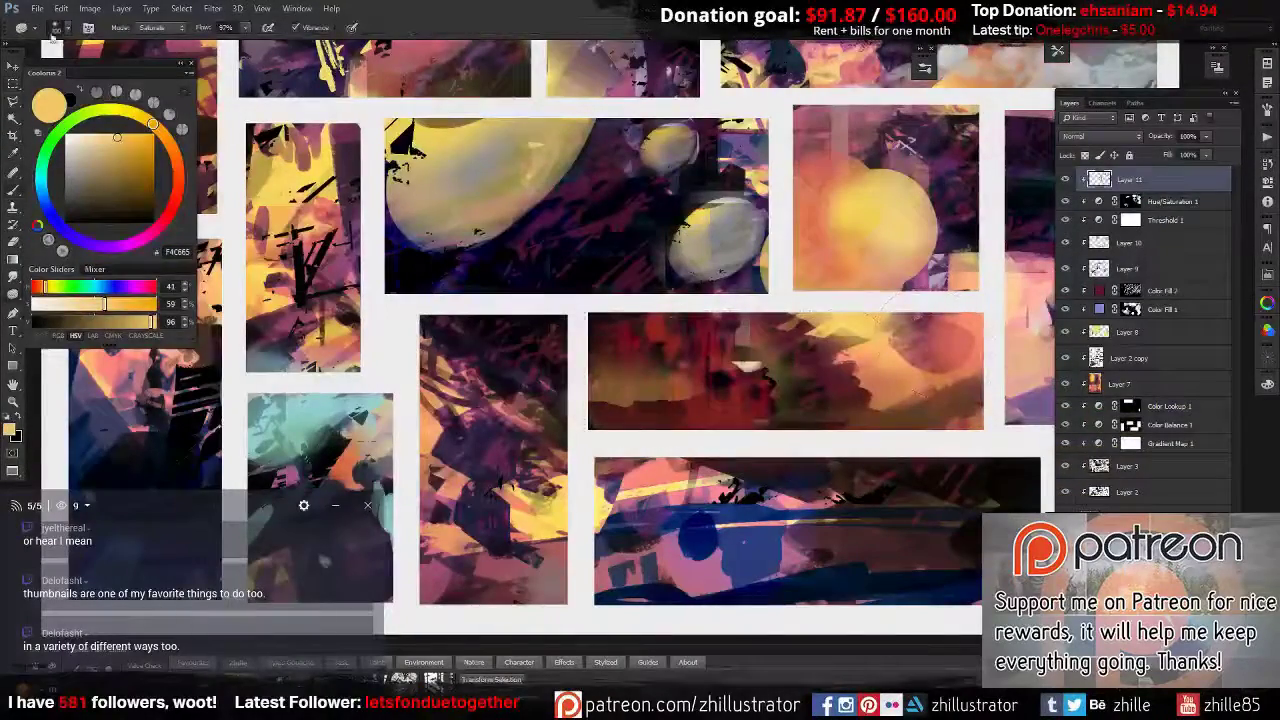
Add a gradient map preset to a small top-row panel, blended as Color Burn.
scroll(538, 340, "down", 2)
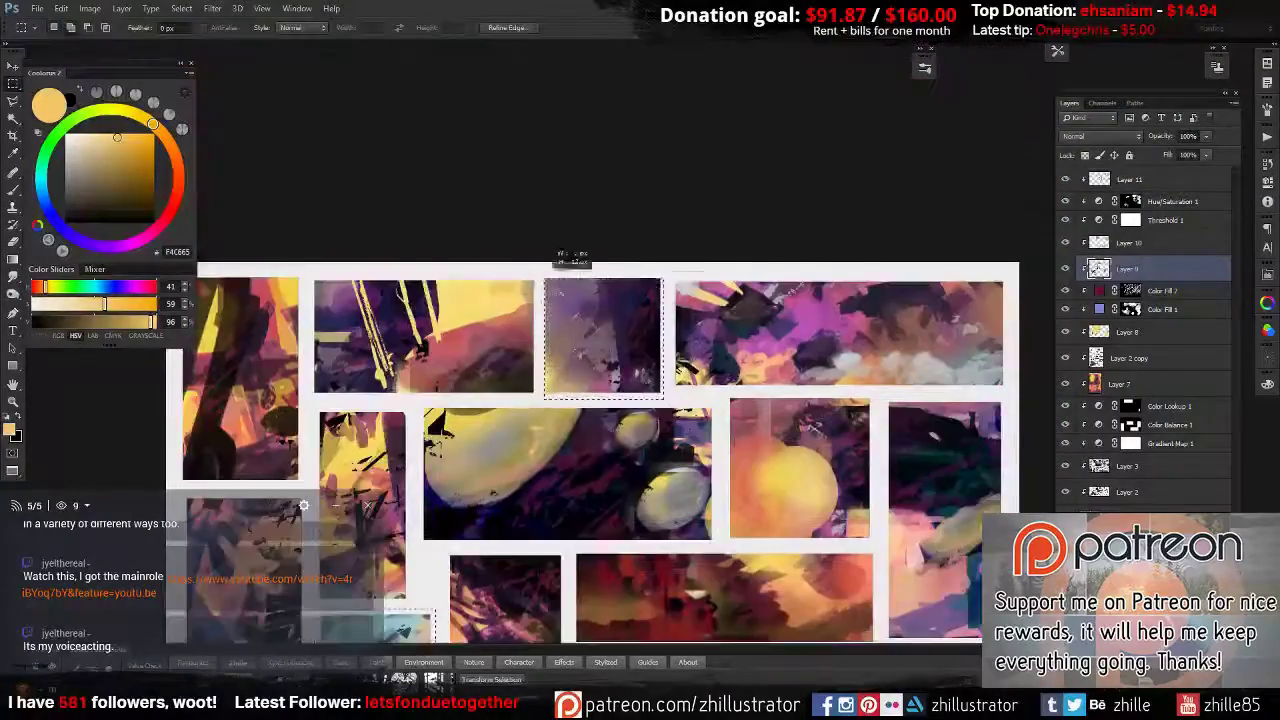
left_click_drag(317, 83, 472, 128)
left_click(1150, 505)
left_click(1170, 515)
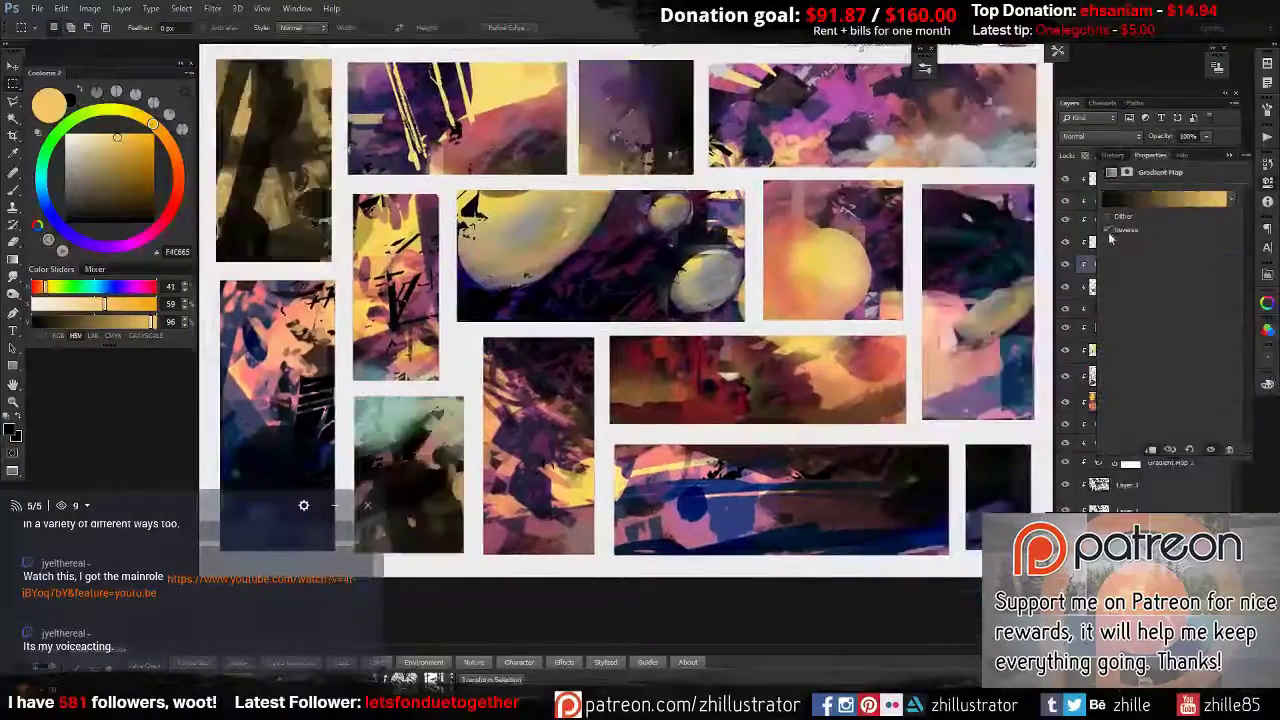
left_click(1170, 200)
left_click(888, 378)
left_click(1152, 363)
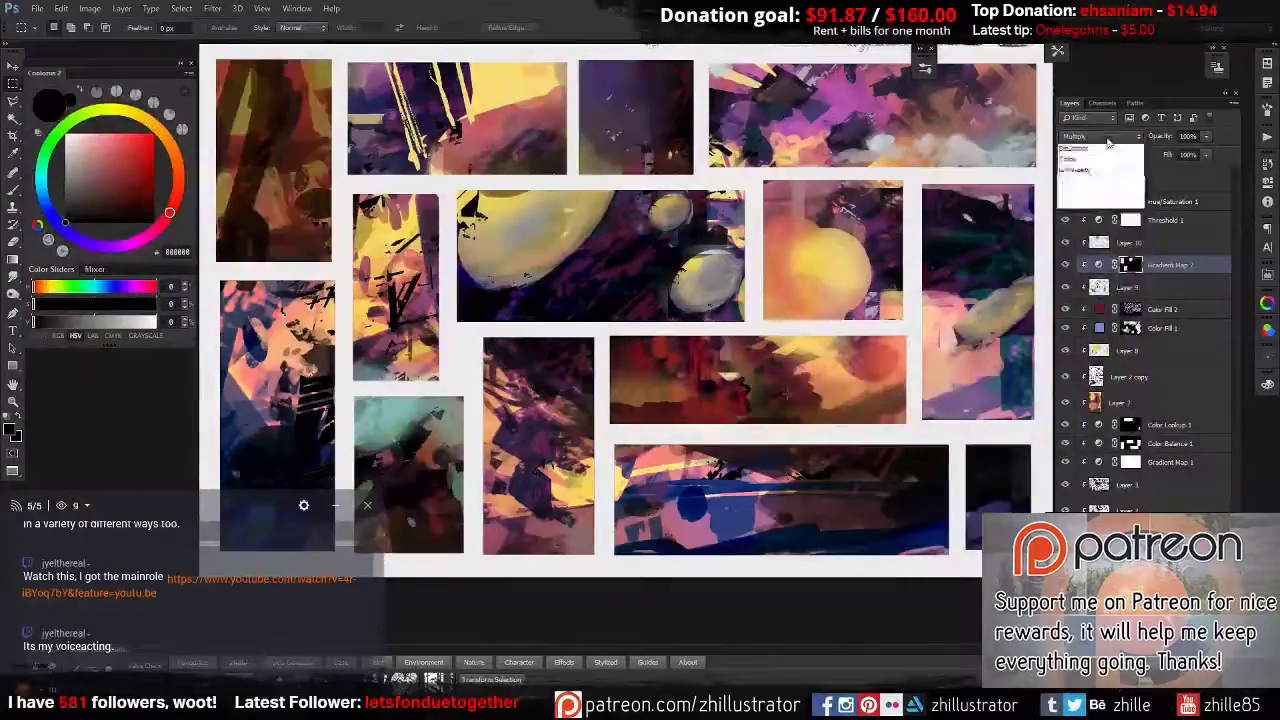
scroll(623, 365, "up", 1)
key("shift+plus")
scroll(623, 365, "down", 1)
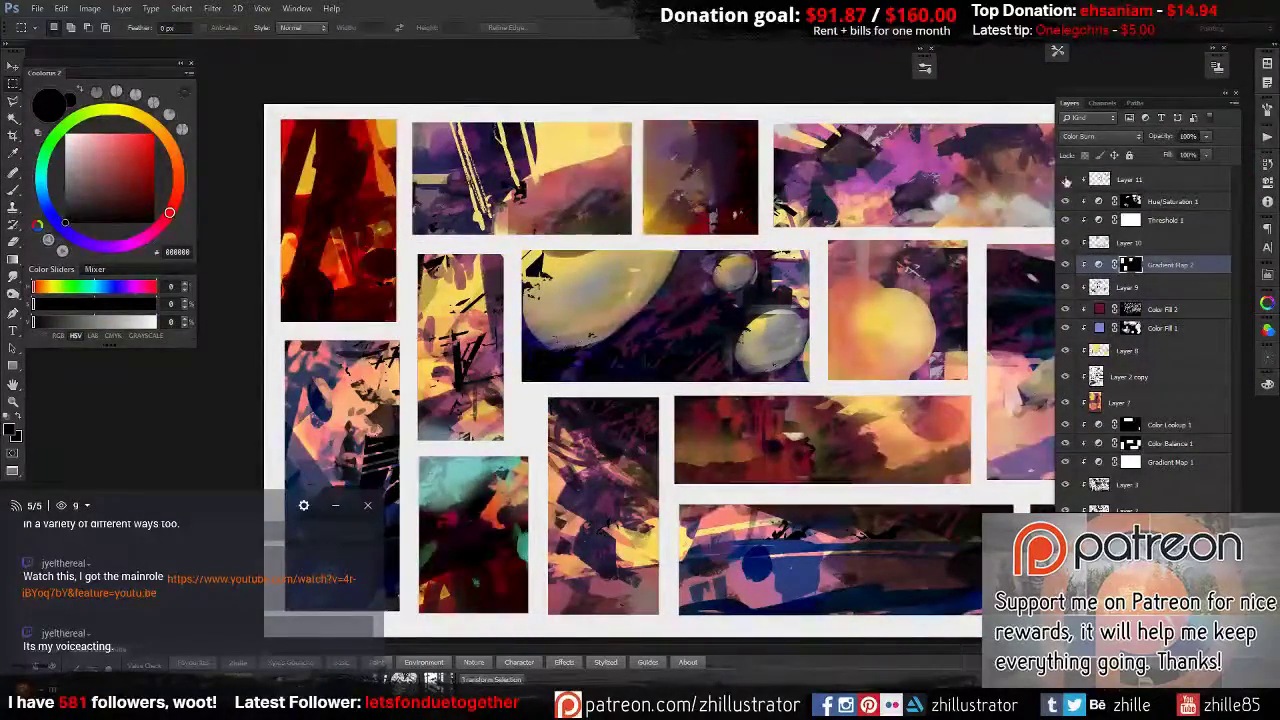
Try a Black & White adjustment on Layer 11 in Soft Light at lowered opacity.
left_click(1130, 179)
left_click(1140, 520)
left_click(1176, 455)
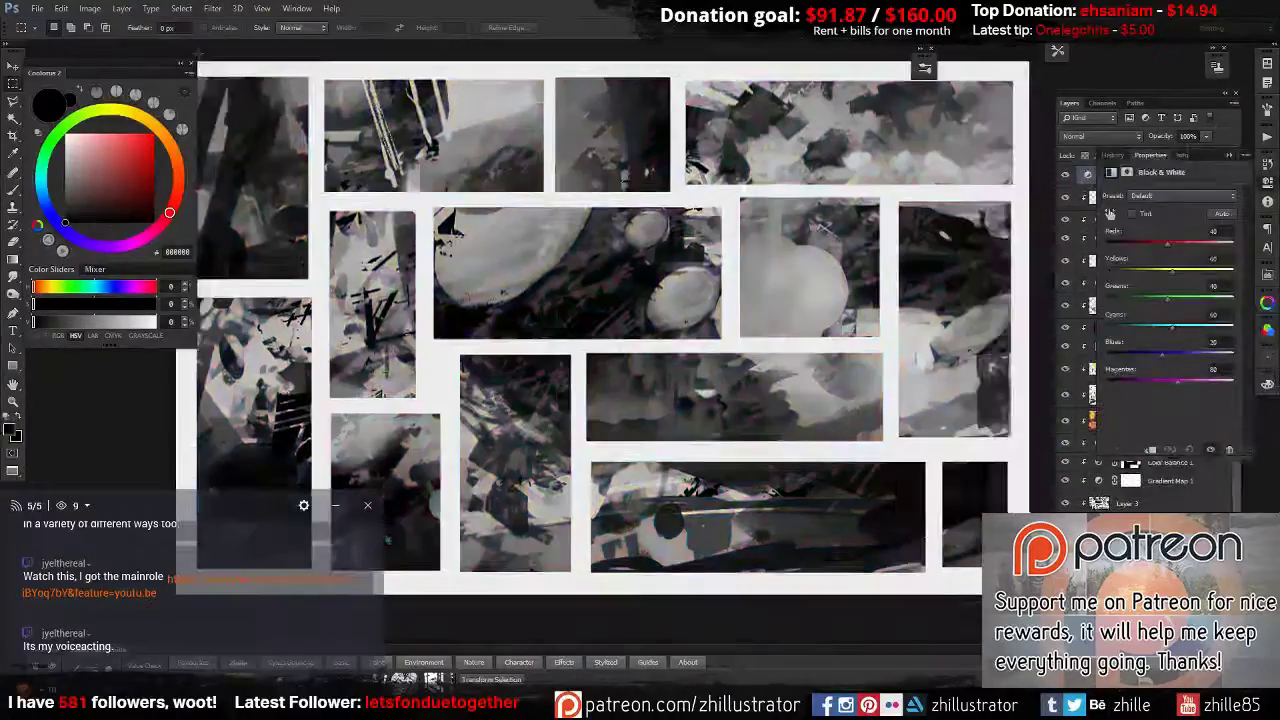
left_click_drag(1150, 353, 1181, 359)
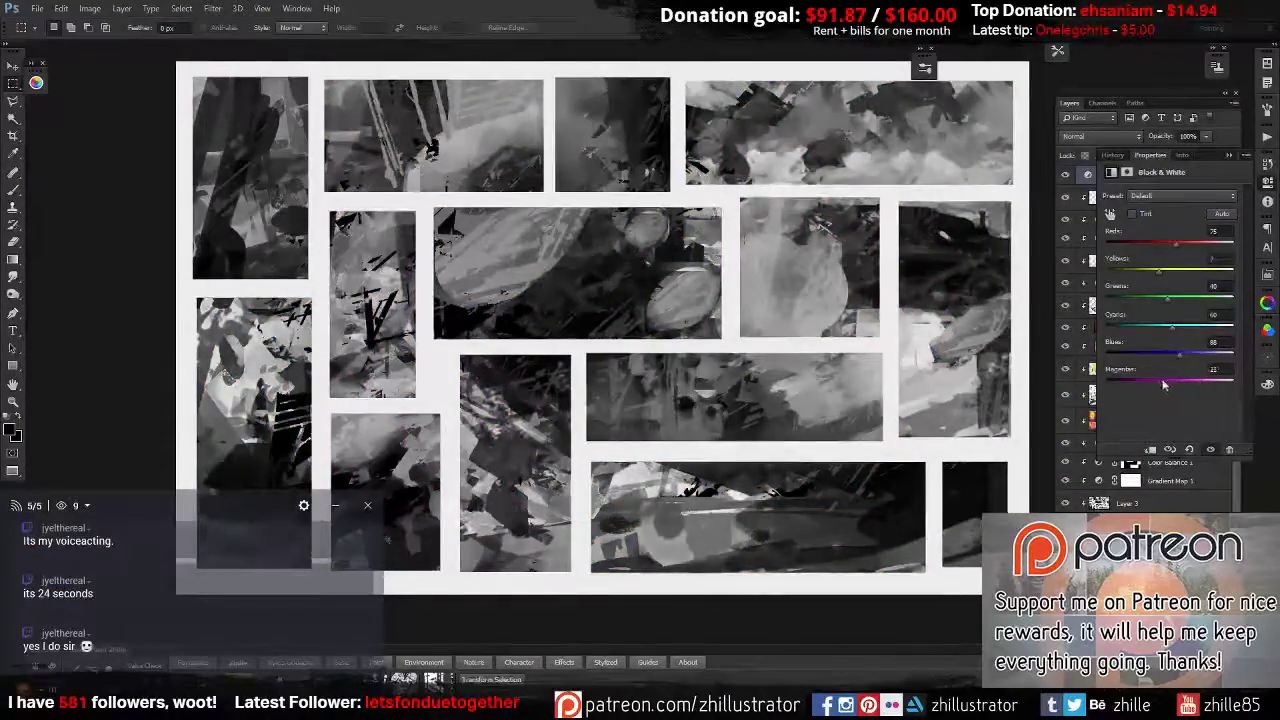
key("alt+shift+y")
key("alt+shift+n")
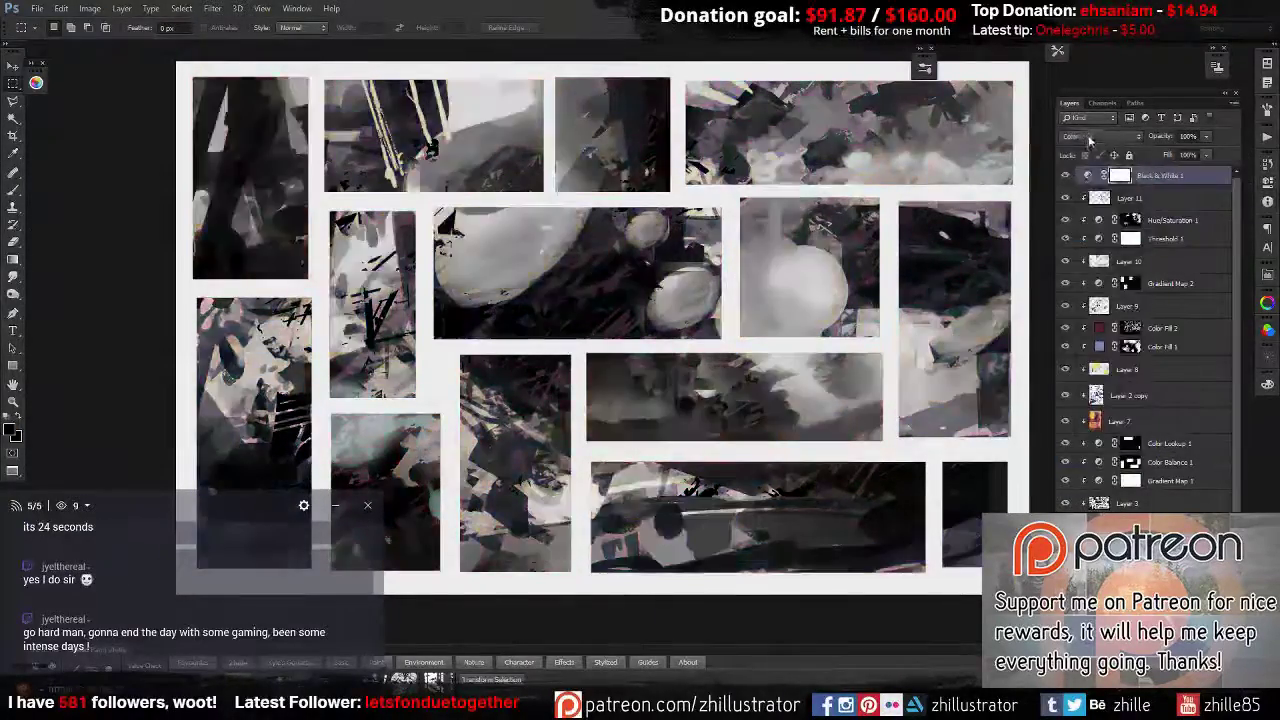
key("alt+shift+f")
key("3")
key("8")
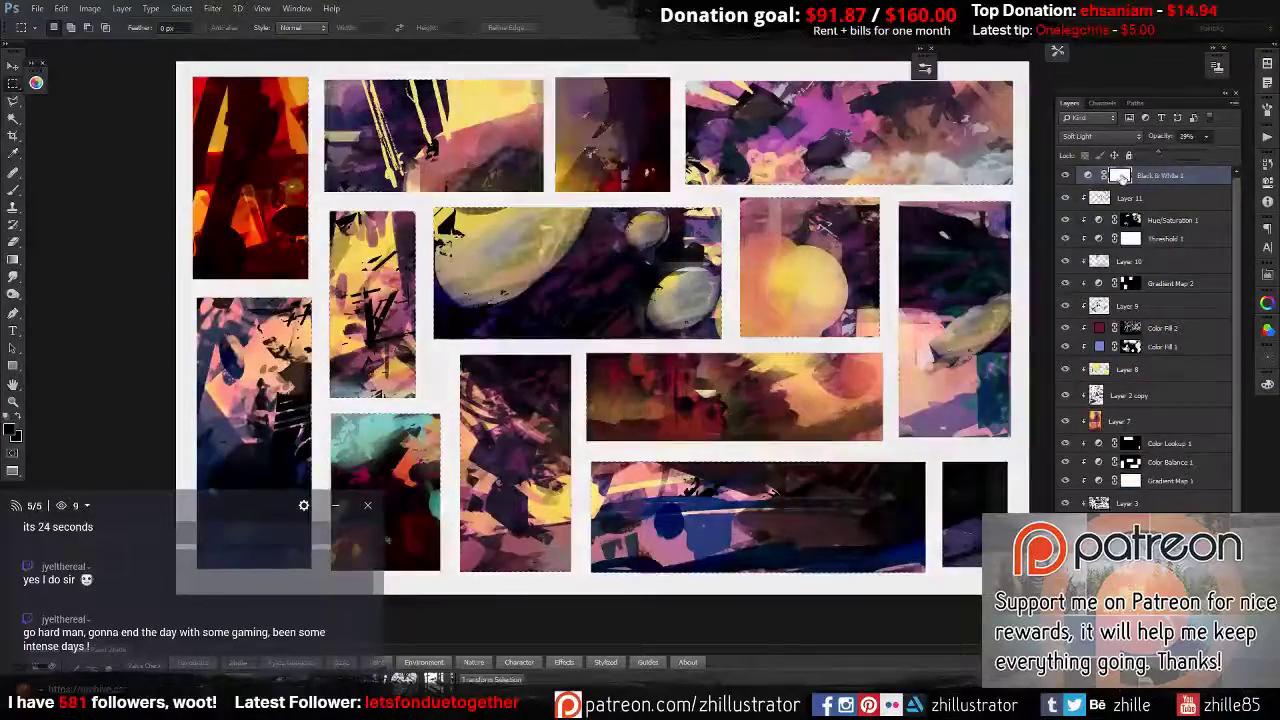
Delete Black & White 1, paint purple strokes faded to 50%, and deselect.
left_click(1100, 198, "ctrl")
key("ctrl+d")
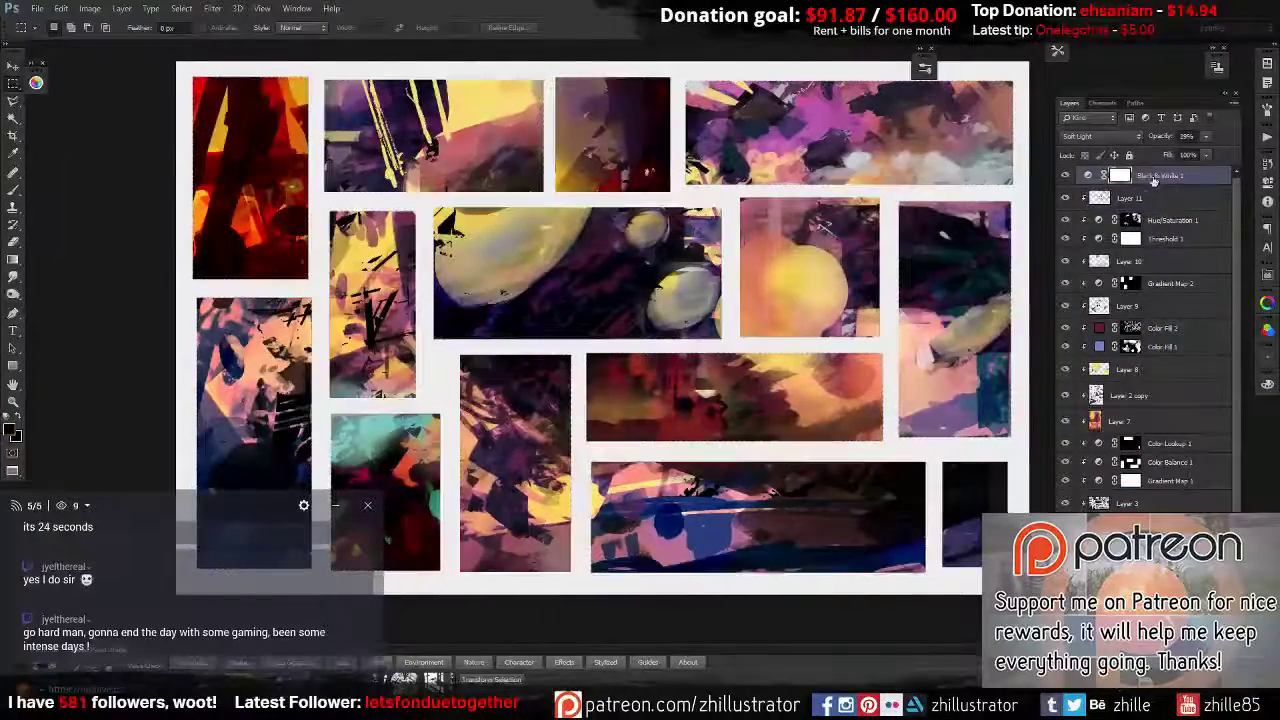
key("Delete")
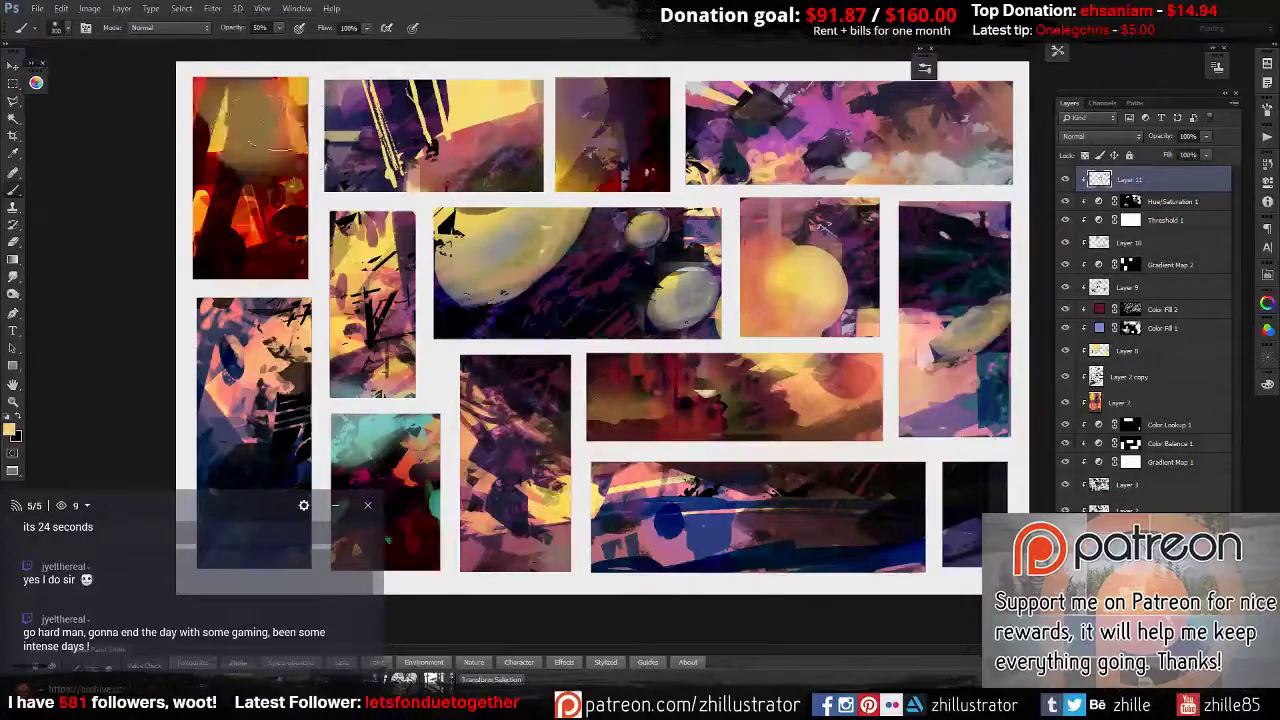
left_click(36, 82)
left_click(150, 163)
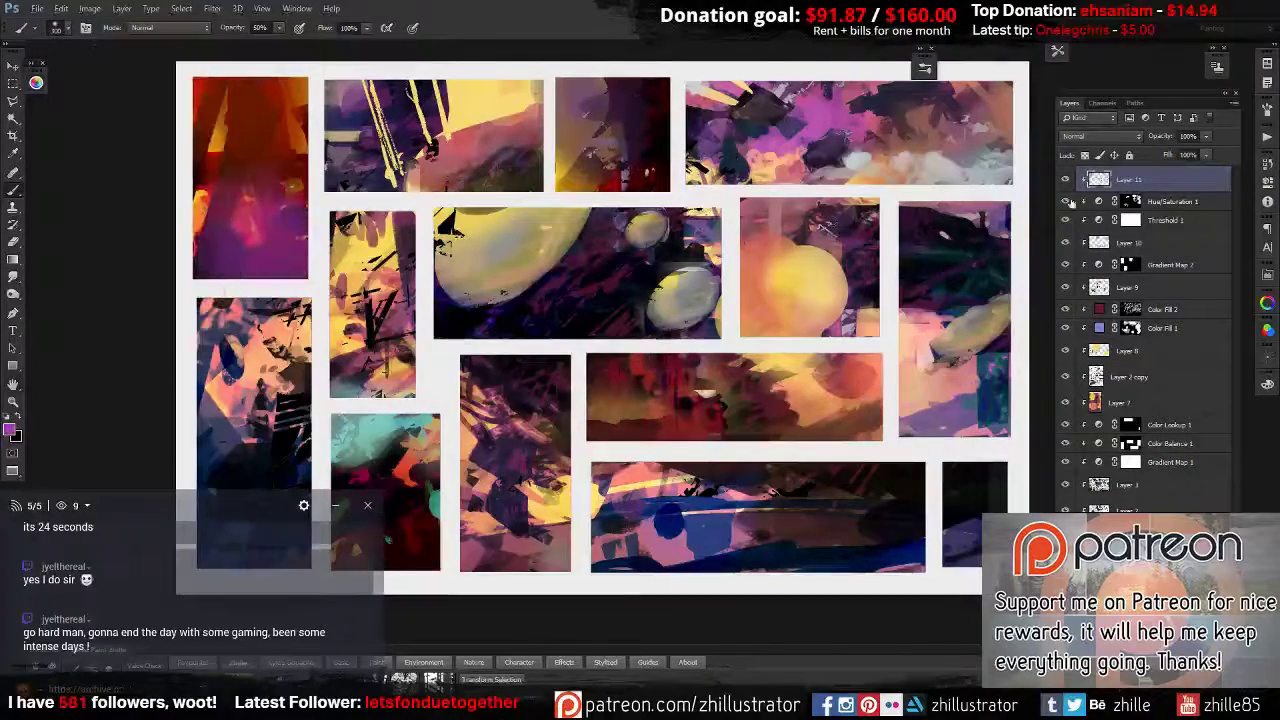
key("ctrl+shift+f")
left_click(950, 500)
key("b")
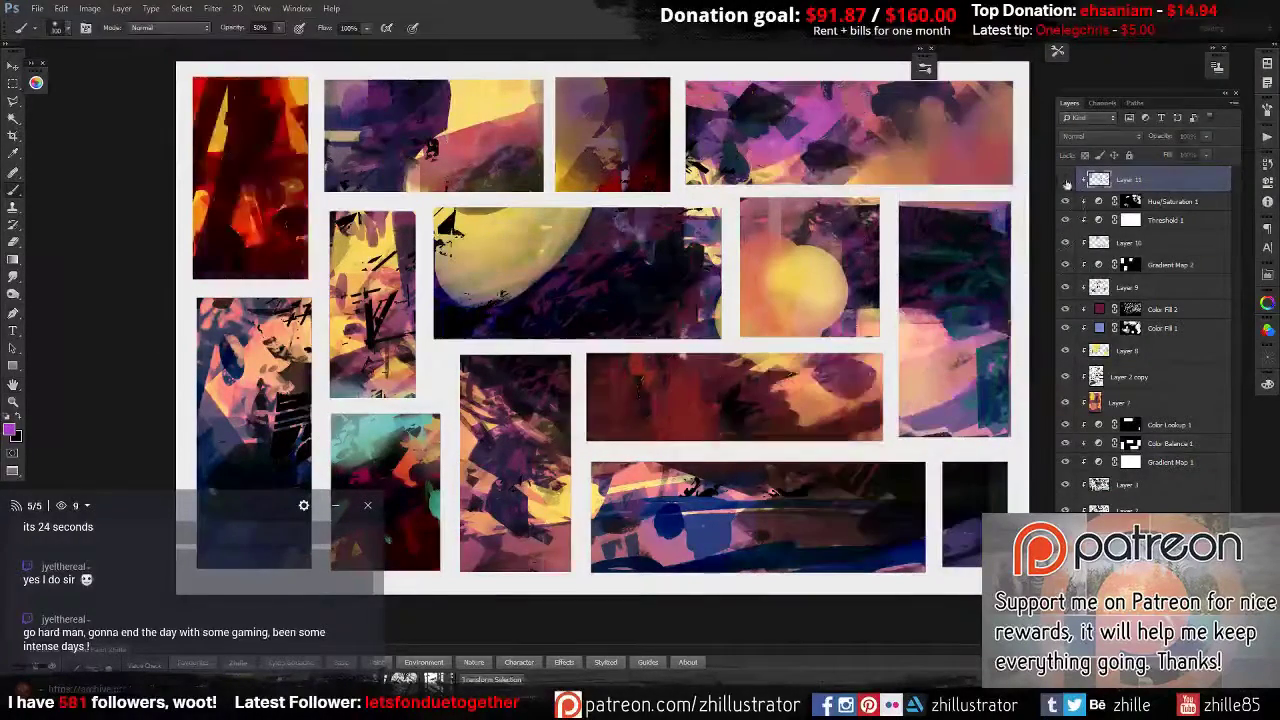
key("ctrl+d")
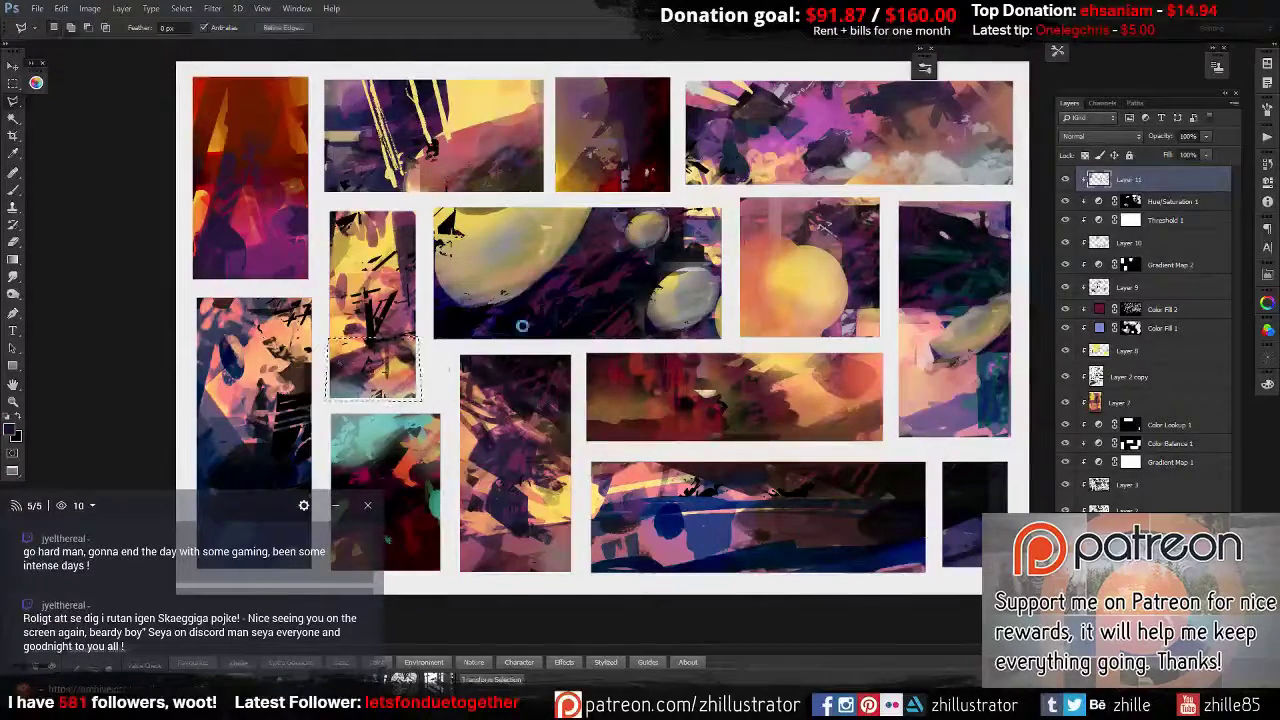
Add a new layer and brush paint over the middle-left and top-right panels.
key("Return")
key("ctrl+j")
left_click_drag(457, 368, 405, 296)
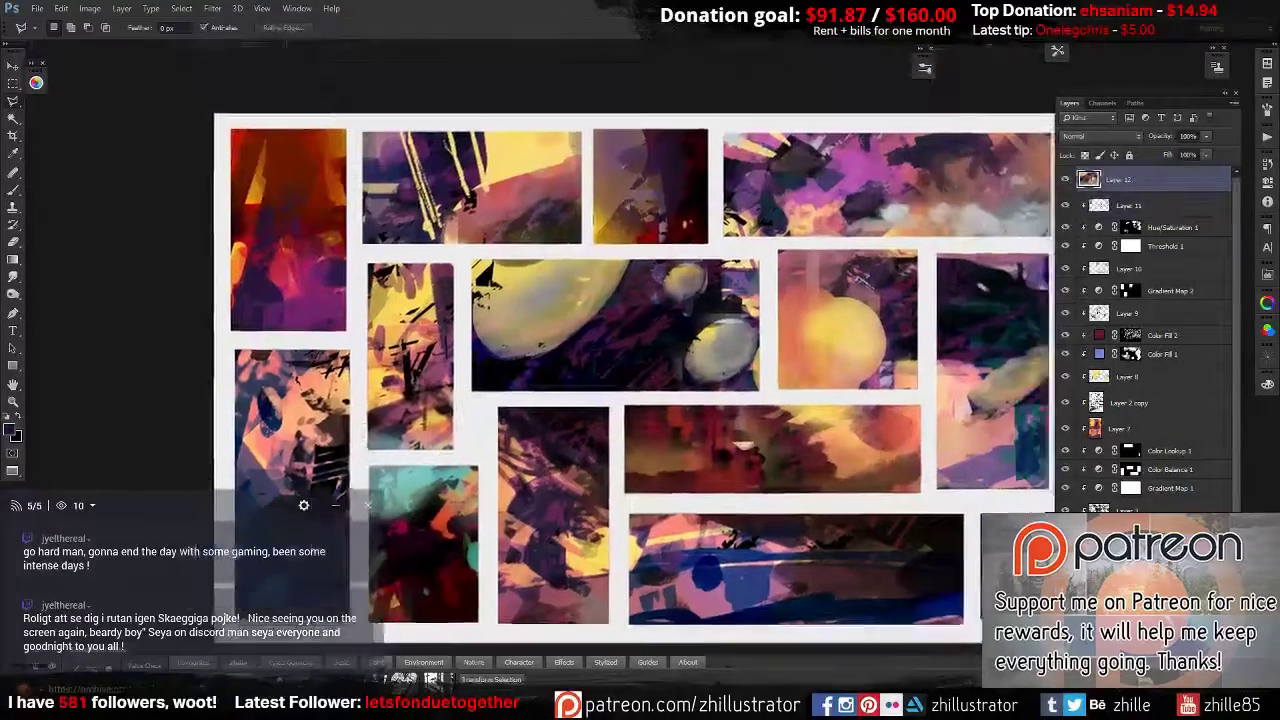
key("b")
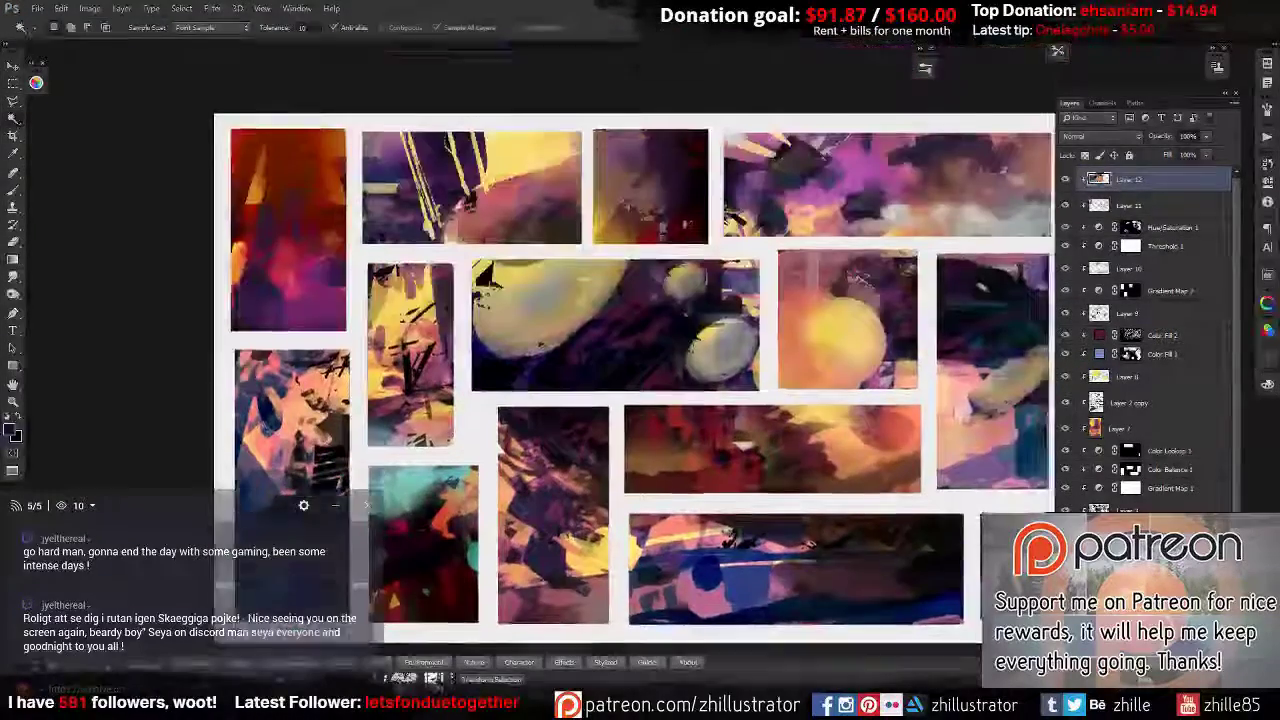
left_click_drag(384, 322, 438, 380)
left_click_drag(340, 200, 410, 300)
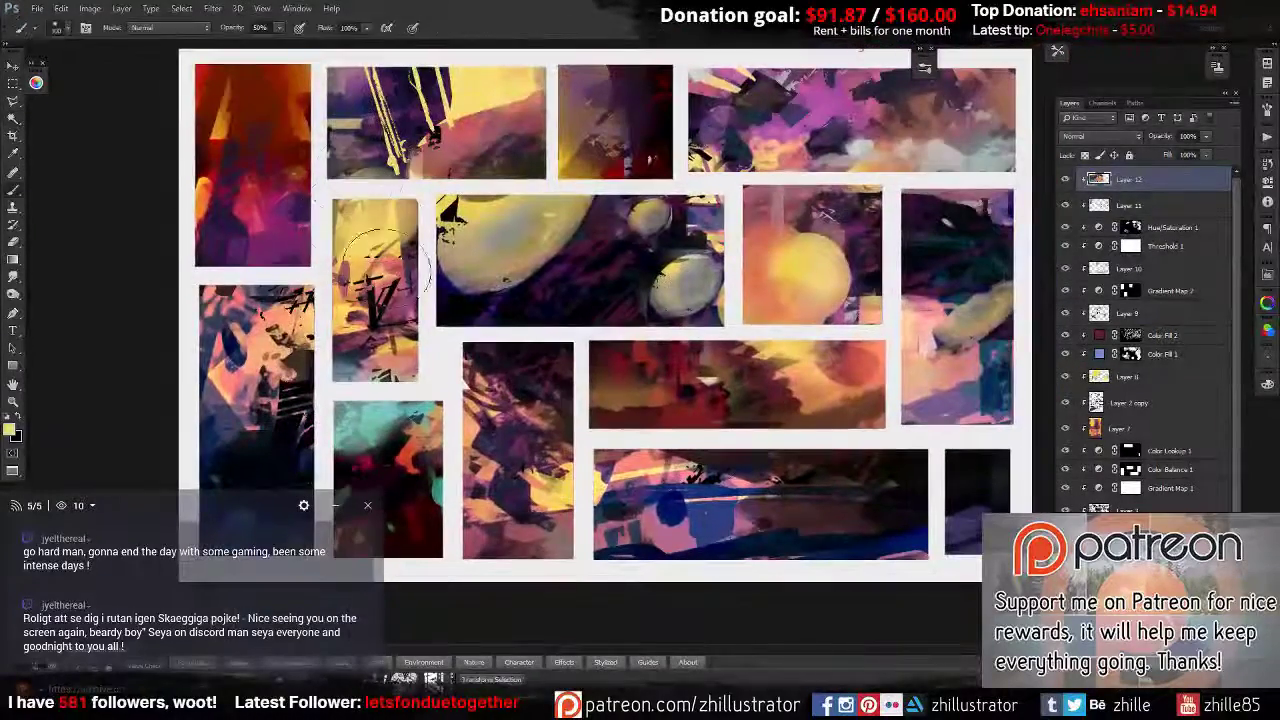
left_click_drag(600, 100, 860, 120)
left_click_drag(700, 60, 1000, 130)
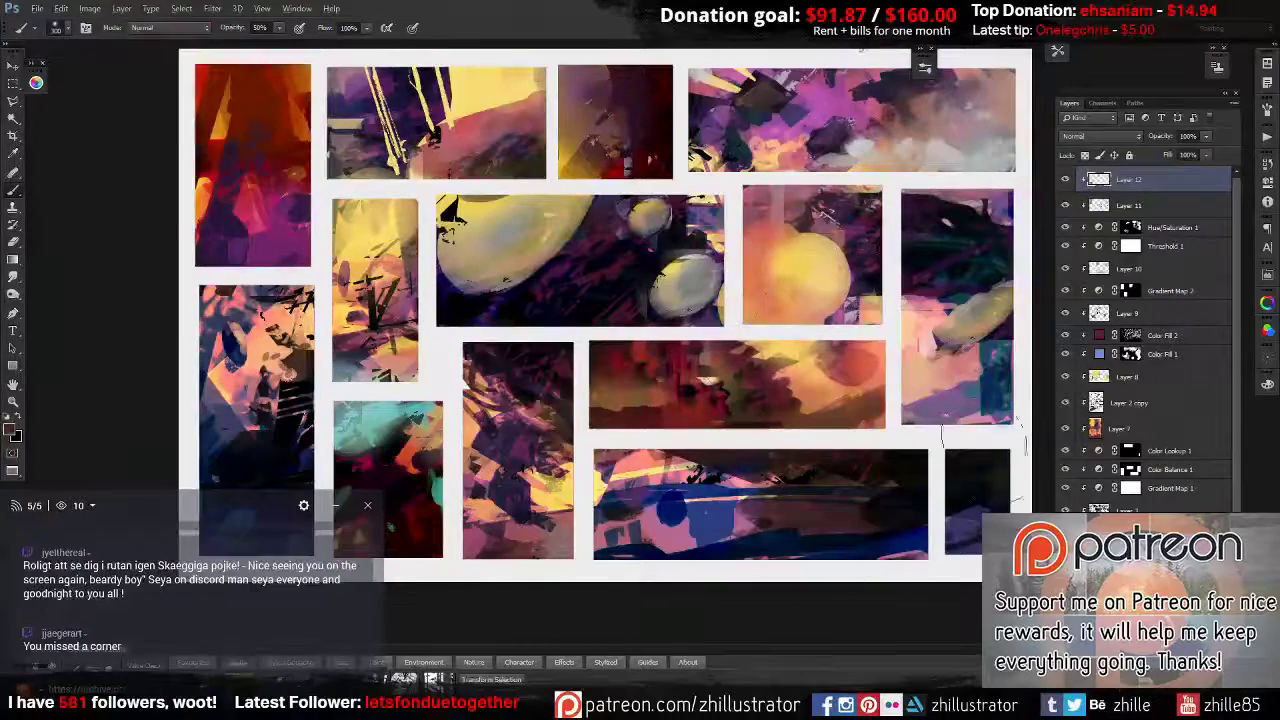
Clone the orange circle into the bottom-right panel and darken the copy.
key("s")
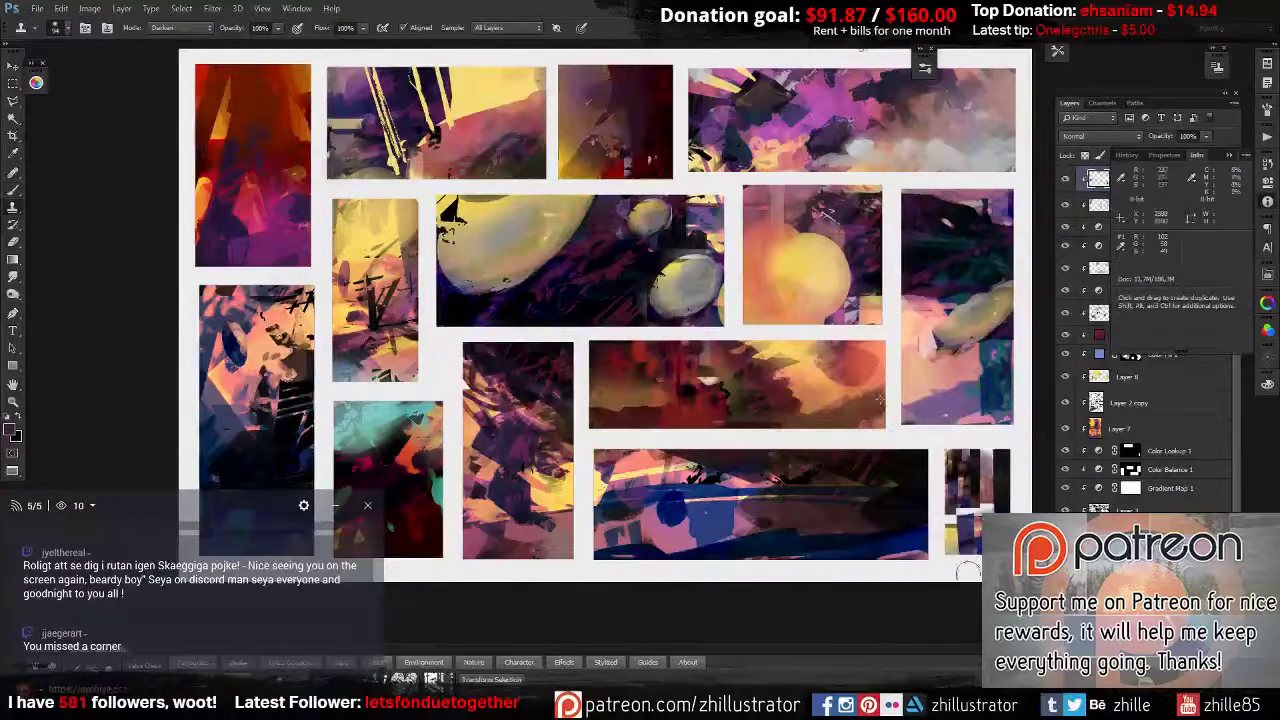
key("b")
left_click_drag(829, 265, 930, 540)
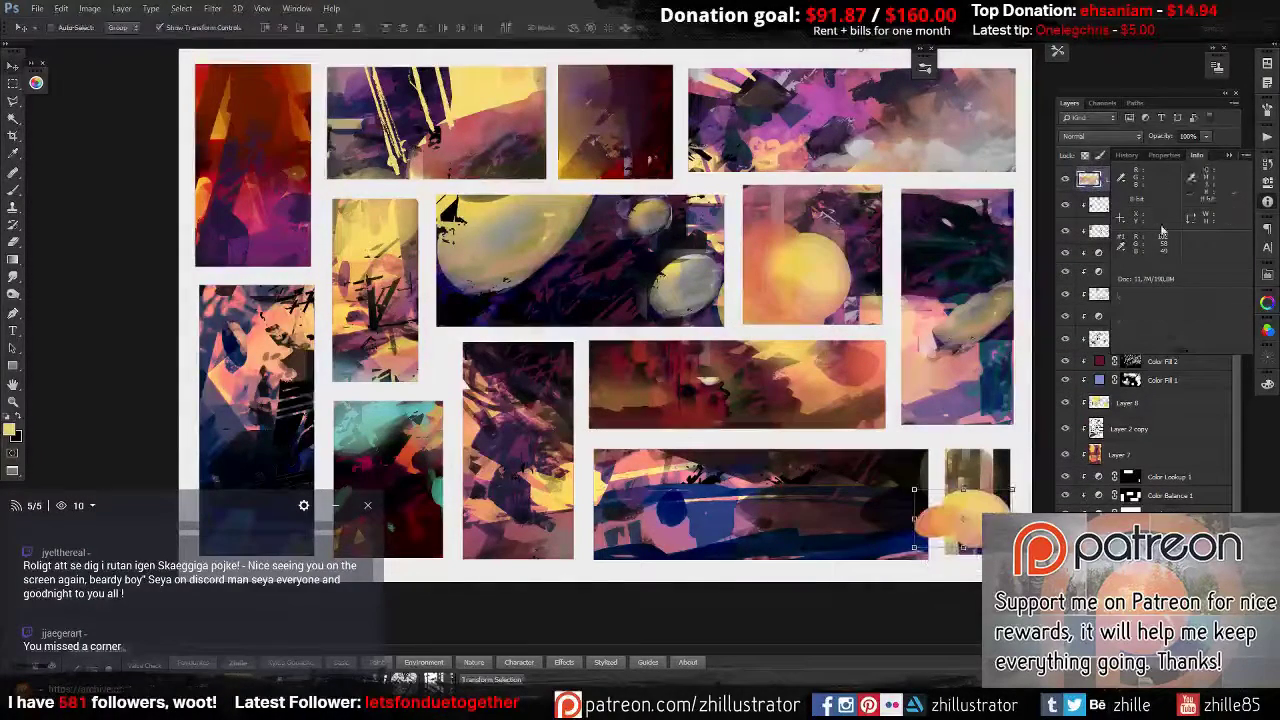
key("ctrl+j")
key("v")
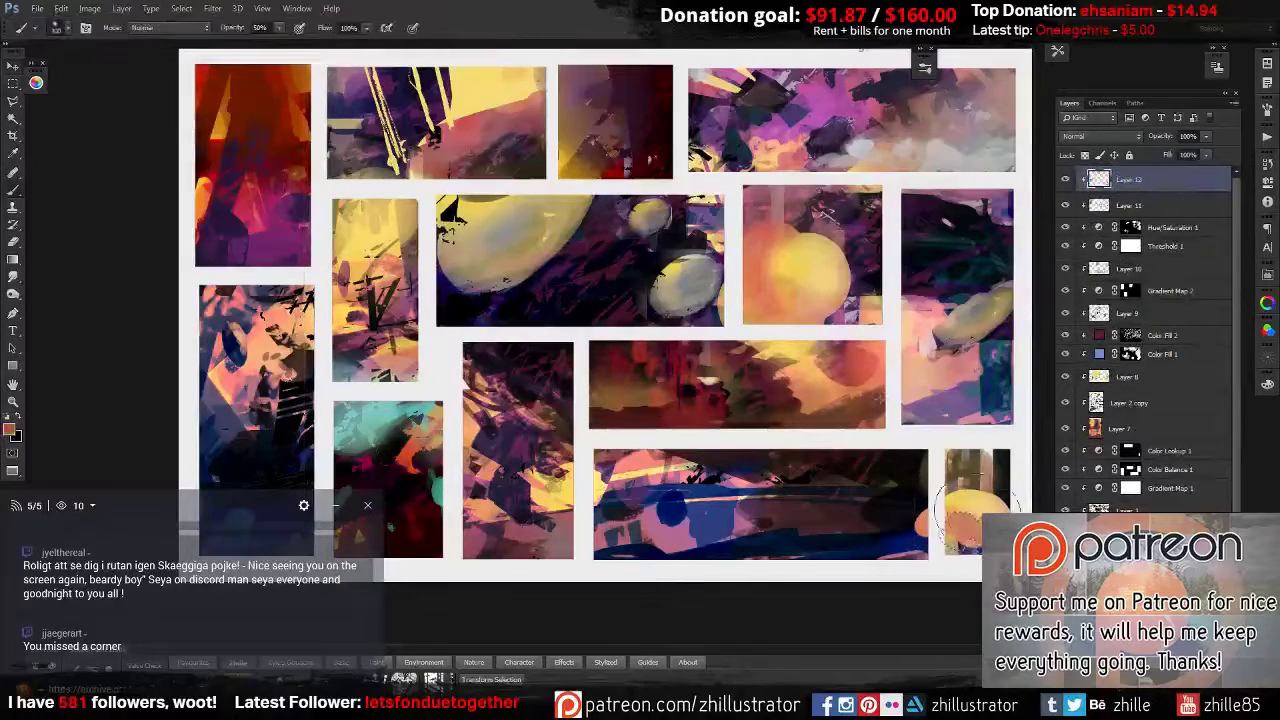
key("m")
left_click_drag(440, 340, 465, 358)
key("b")
mouse_move(965, 515)
left_mouse_down()
mouse_move(852, 596)
mouse_move(822, 592)
left_mouse_up()
Brighten the bottom panorama with pink-orange Mixer Brush strokes, then merge Layer 11.
key("b")
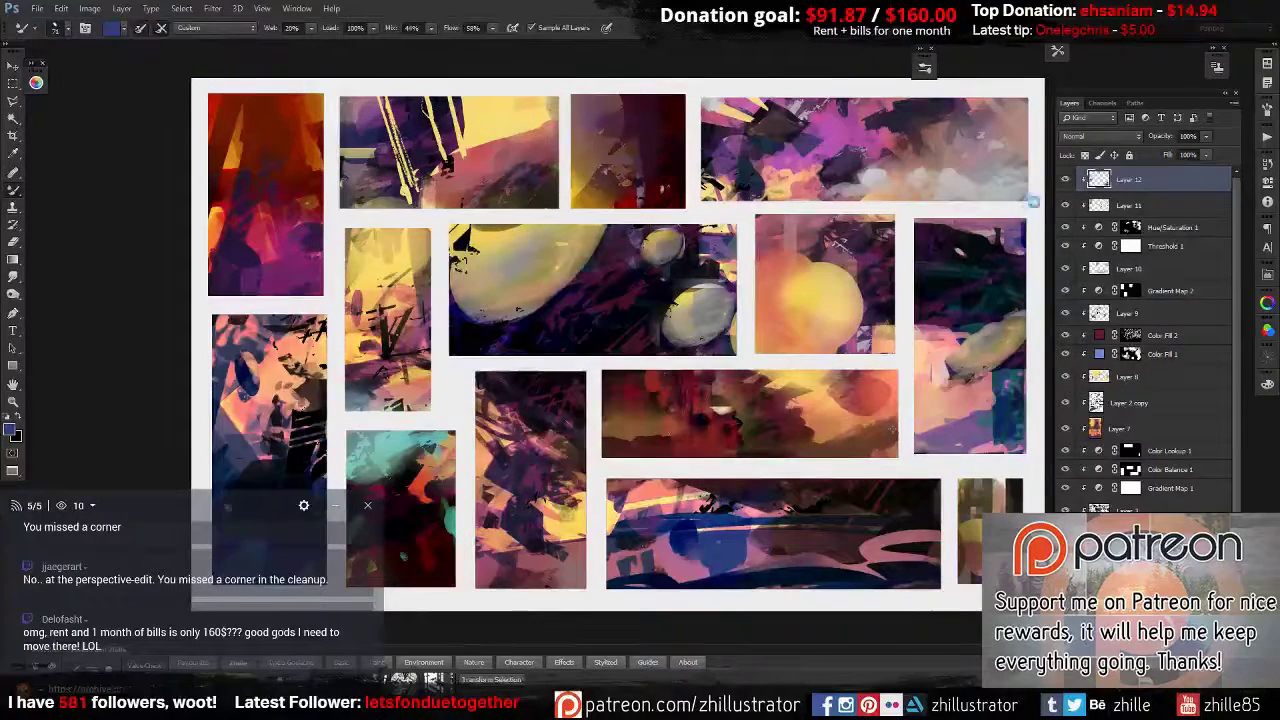
left_click_drag(673, 490, 800, 505)
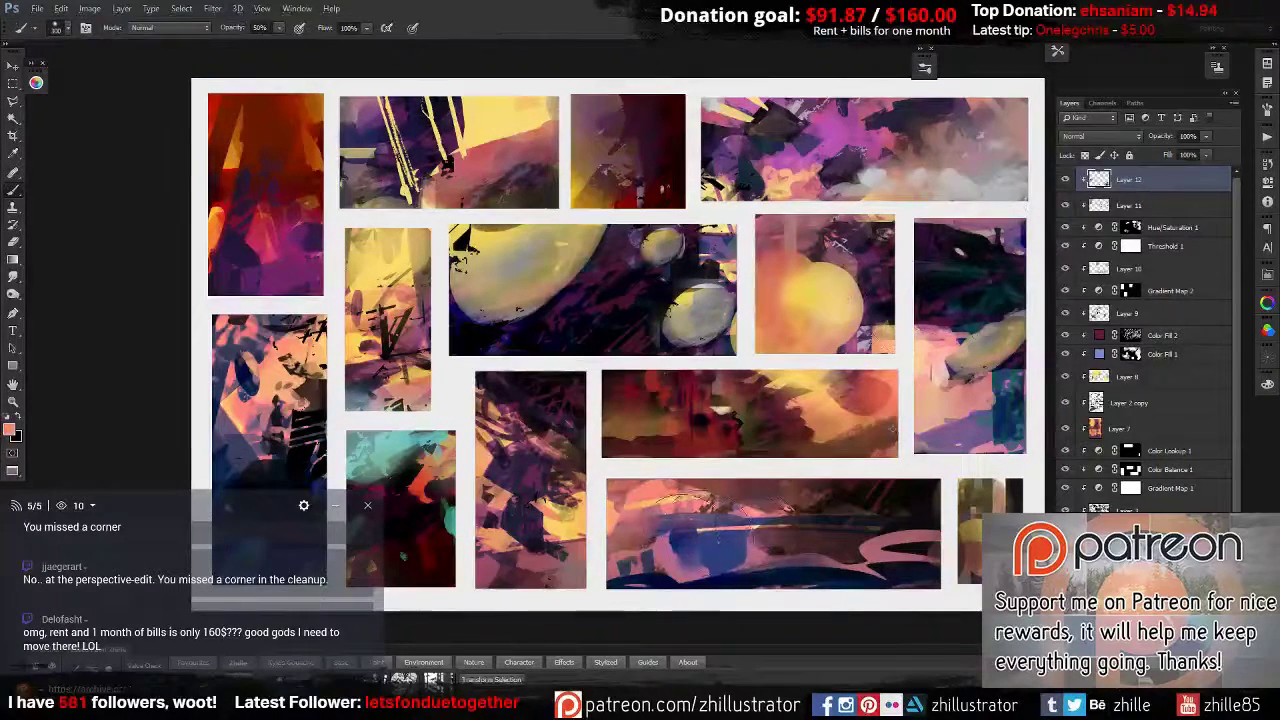
left_click_drag(690, 500, 790, 508)
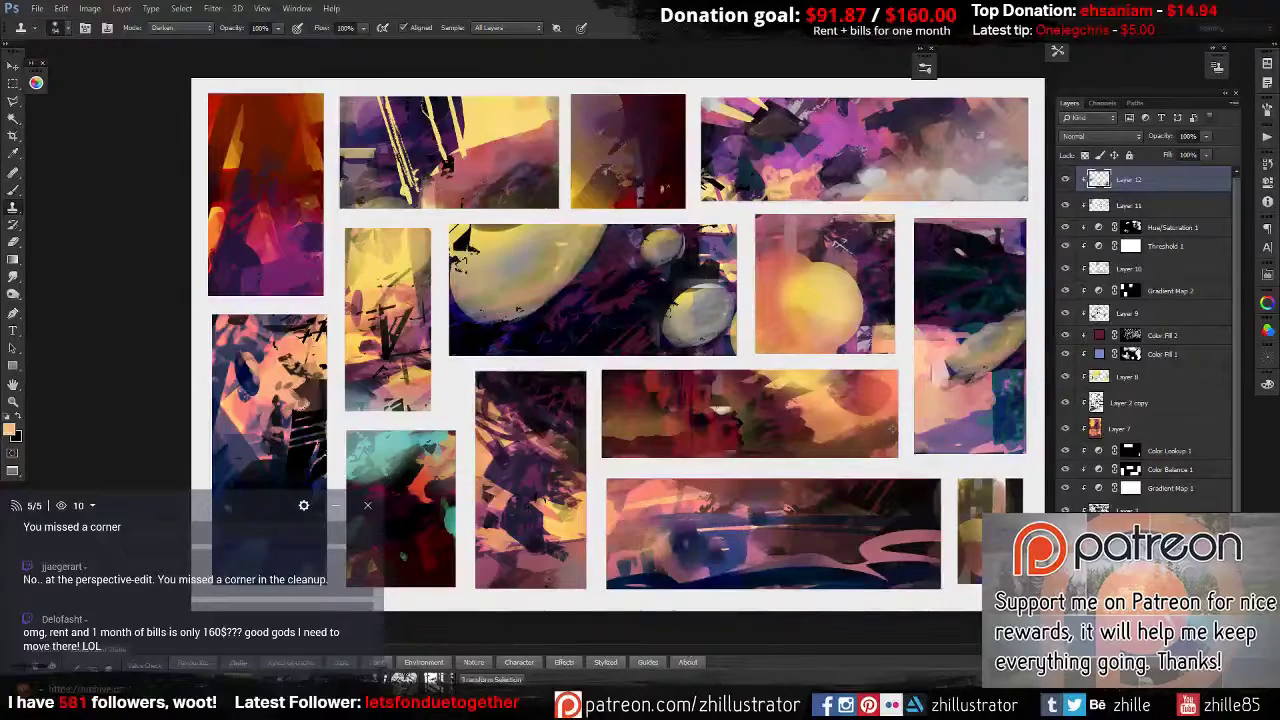
left_click_drag(795, 250, 875, 225)
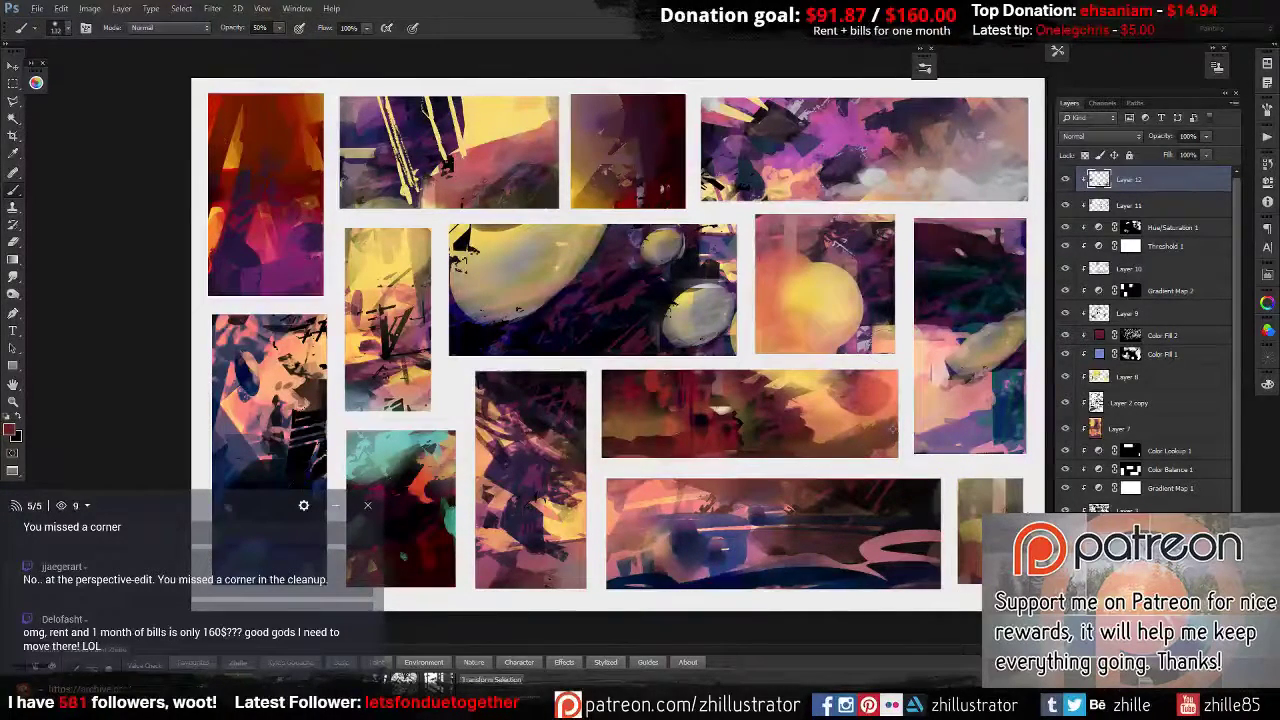
key("ctrl+e")
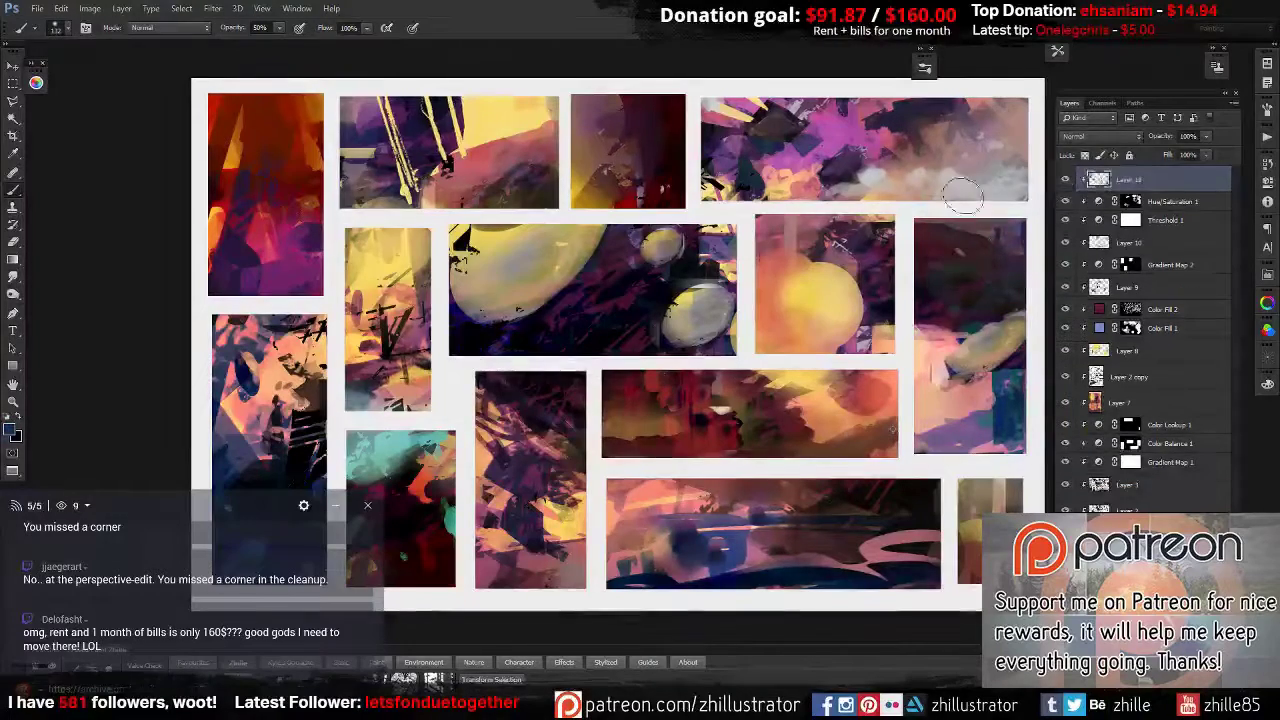
Sample yellow, purple and dark red from the artwork, then undo two unwanted strokes.
left_click(375, 240, "alt")
left_click_drag(432, 370, 424, 408)
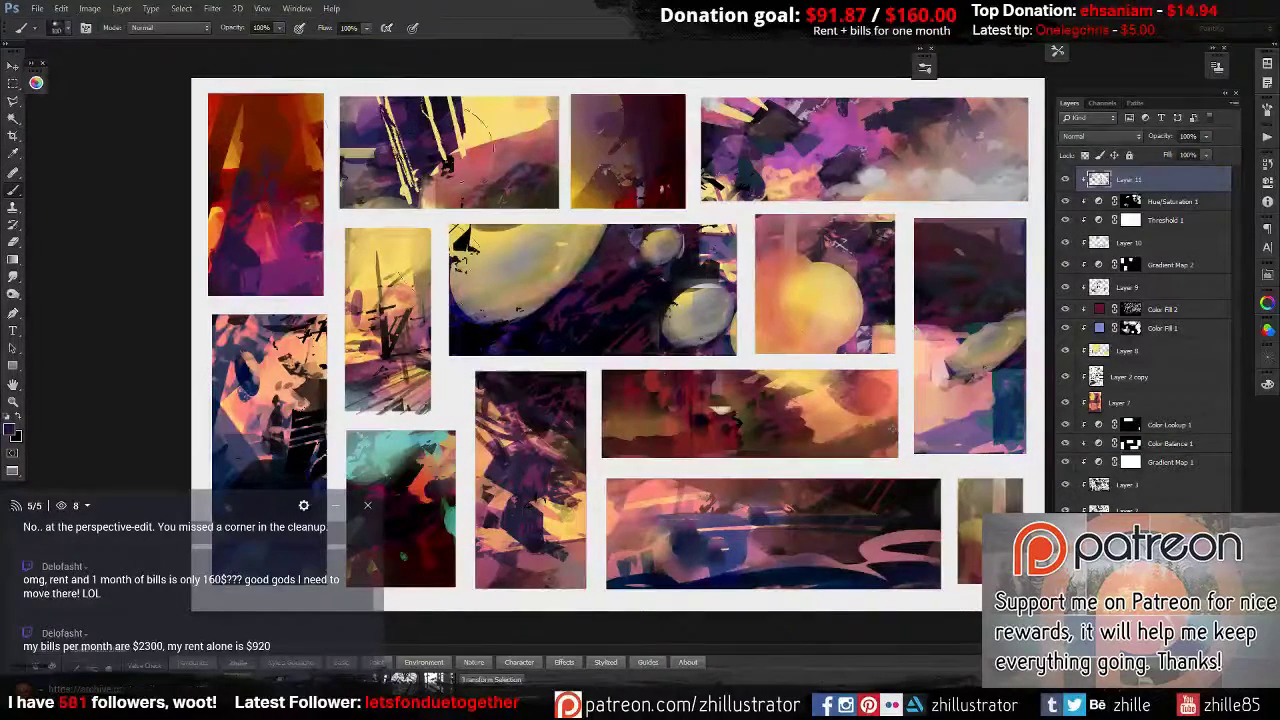
key("F8")
left_click(300, 392, "alt")
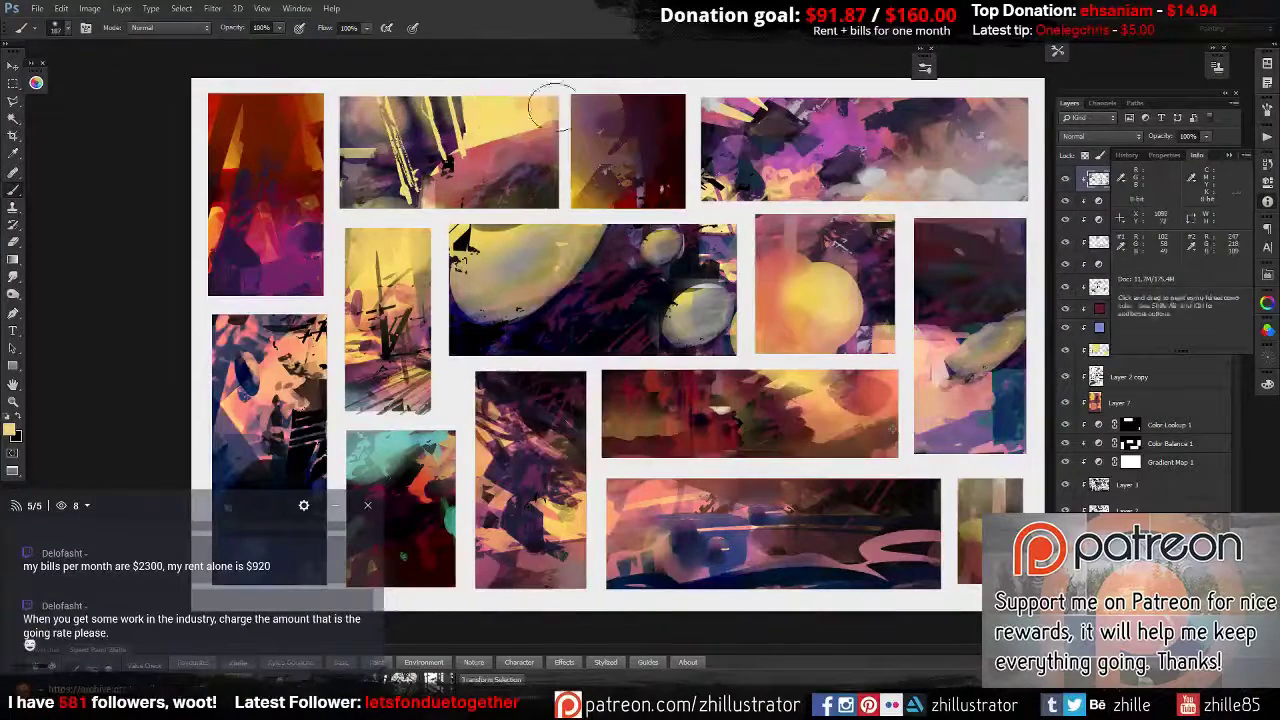
left_click(570, 115, "alt")
key("ctrl+z")
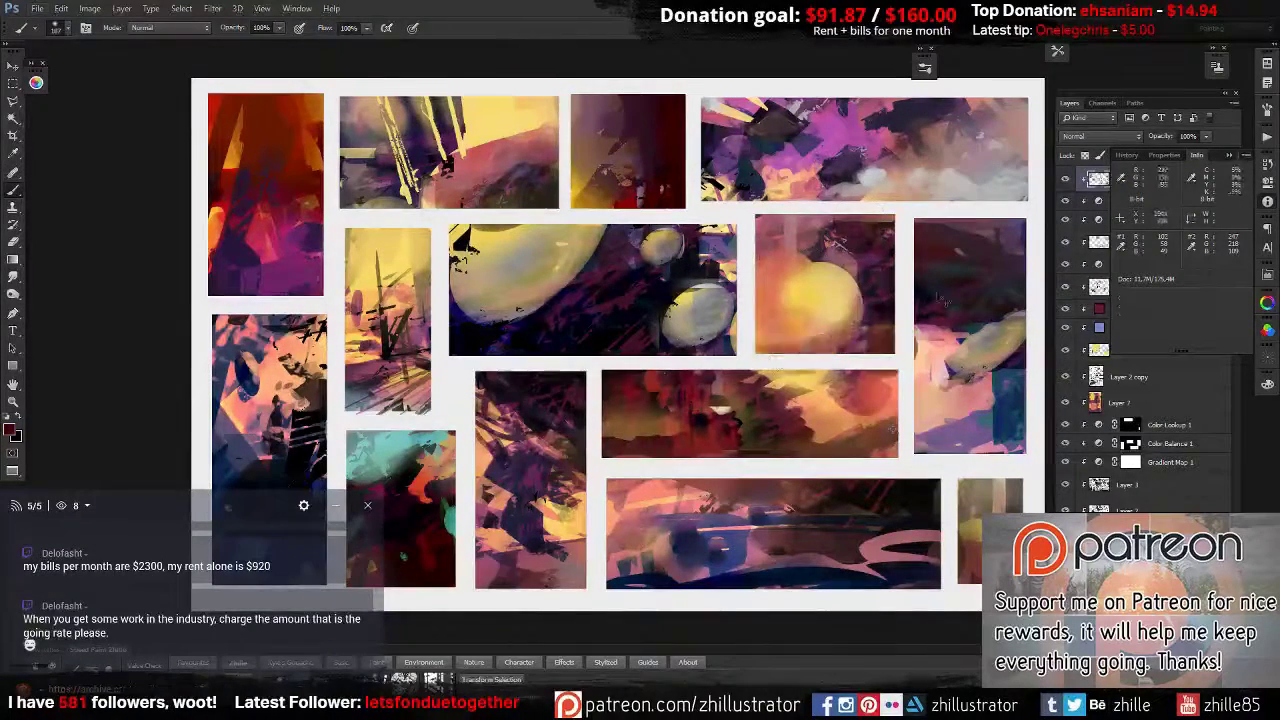
key("ctrl+z")
Sample orange and paint warm pink-orange strokes across the second top painting.
left_click(222, 110, "alt")
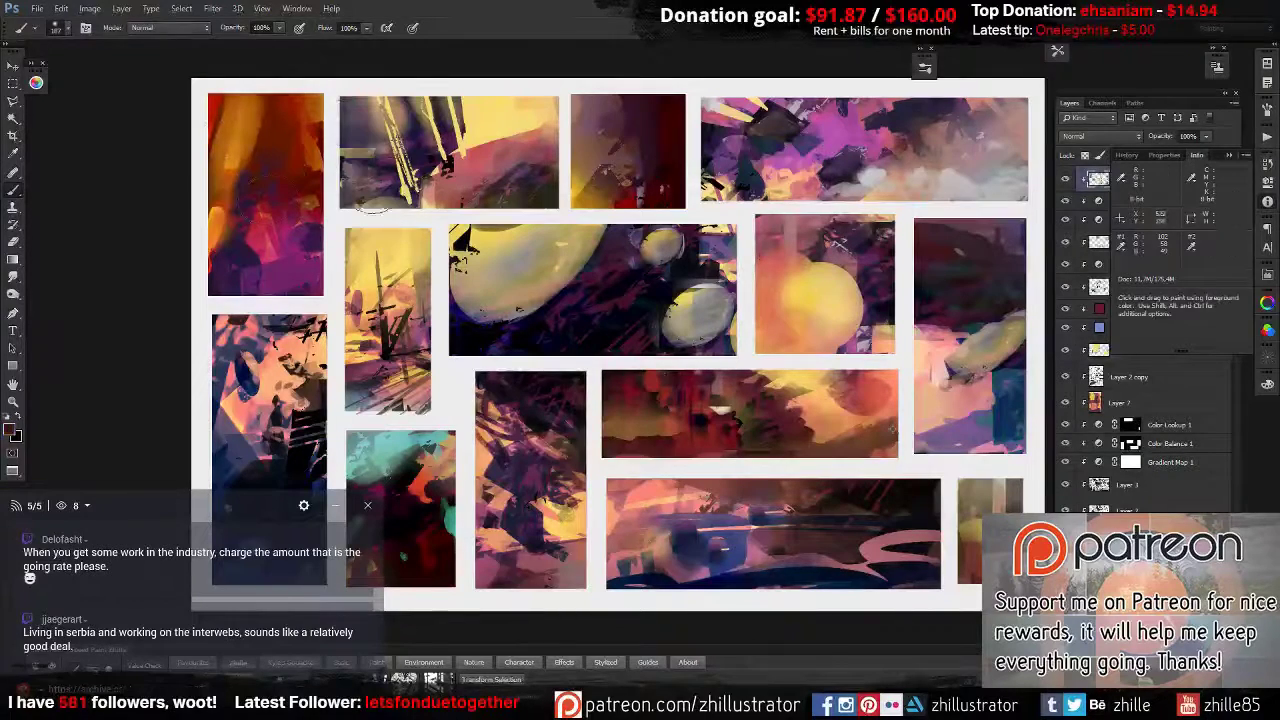
left_click_drag(372, 205, 497, 125)
left_click_drag(543, 229, 470, 145)
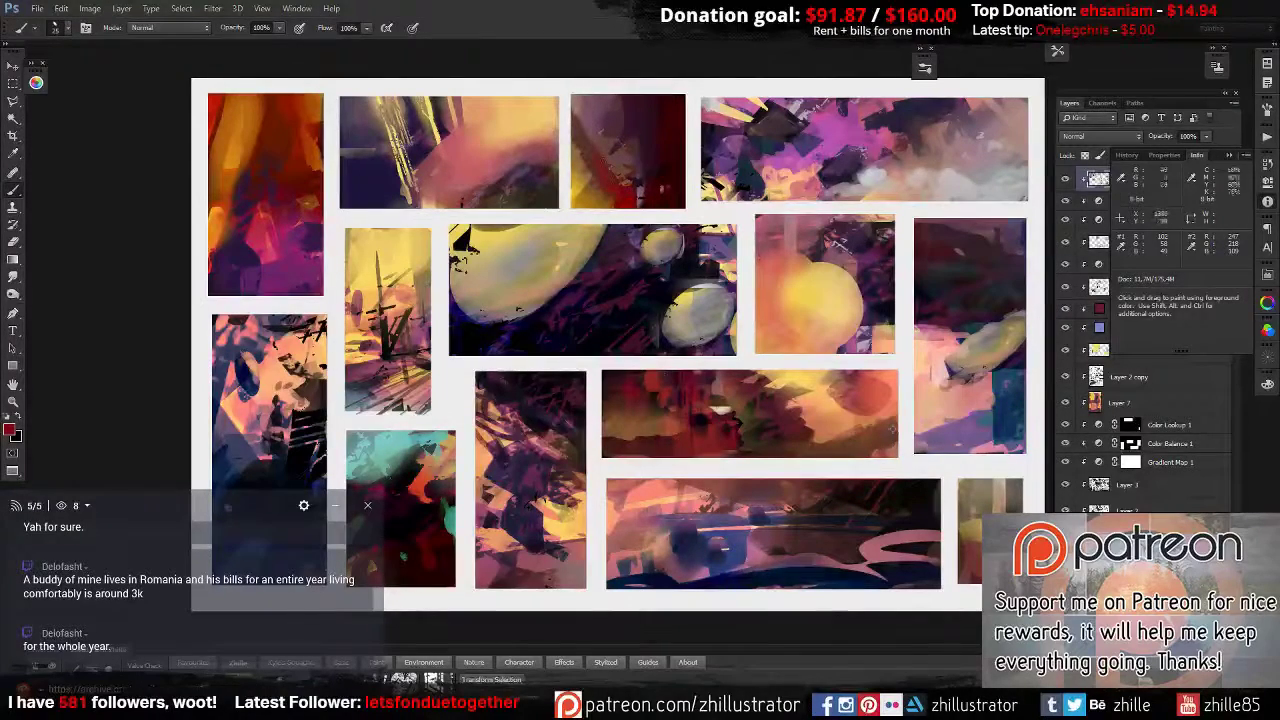
Add a Color Dodge colour fill layer and paint teal, blue and orange glows across the panels.
key("d")
key("Return")
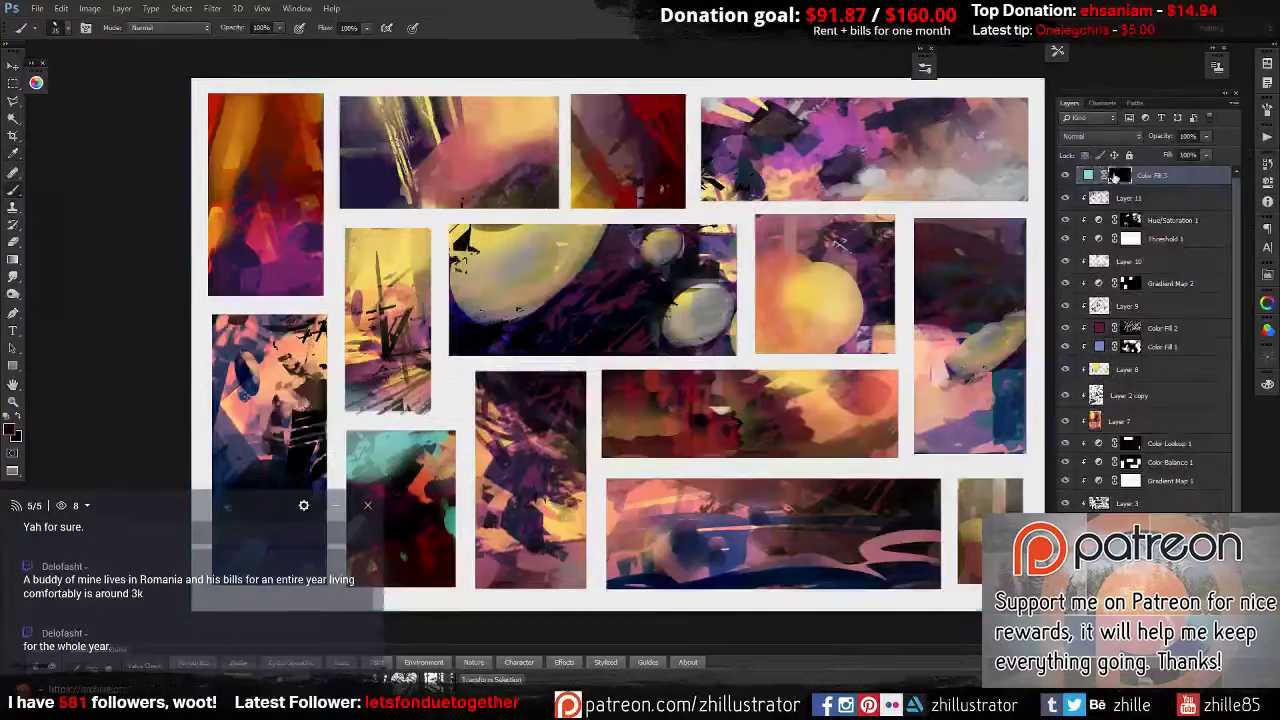
left_click_drag(600, 150, 660, 185)
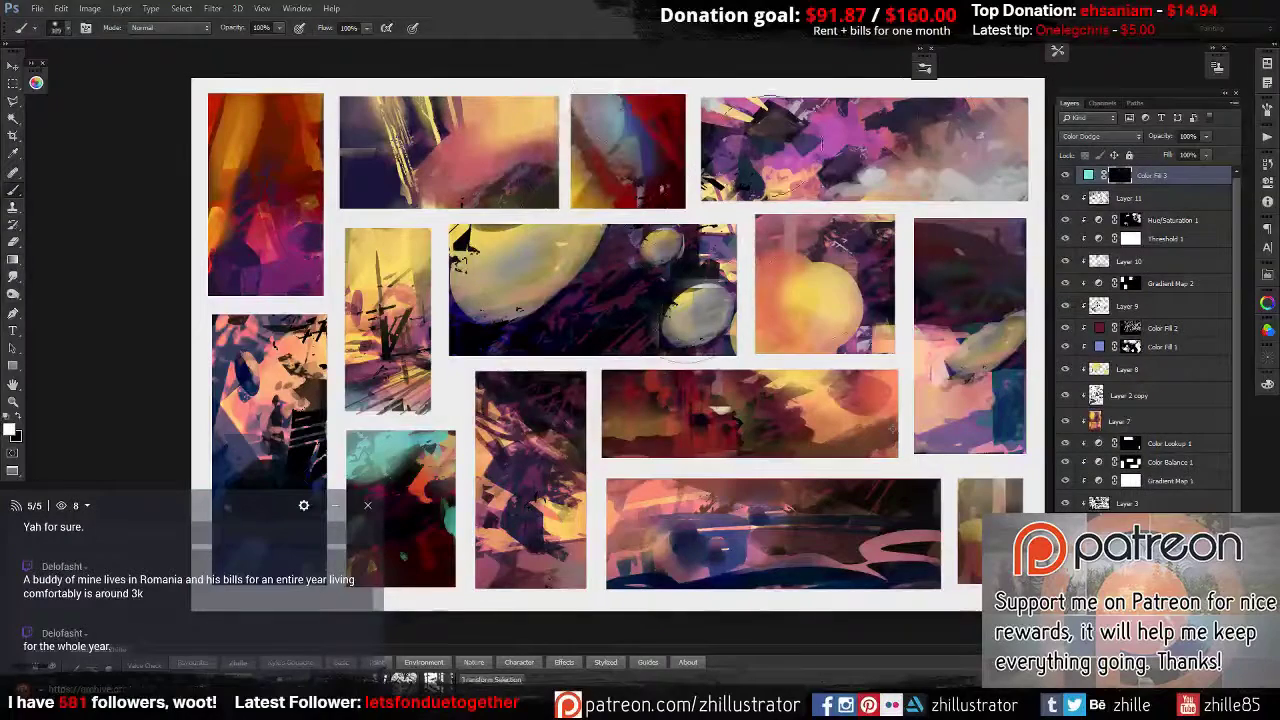
left_click_drag(715, 140, 740, 150)
left_click_drag(745, 98, 800, 170)
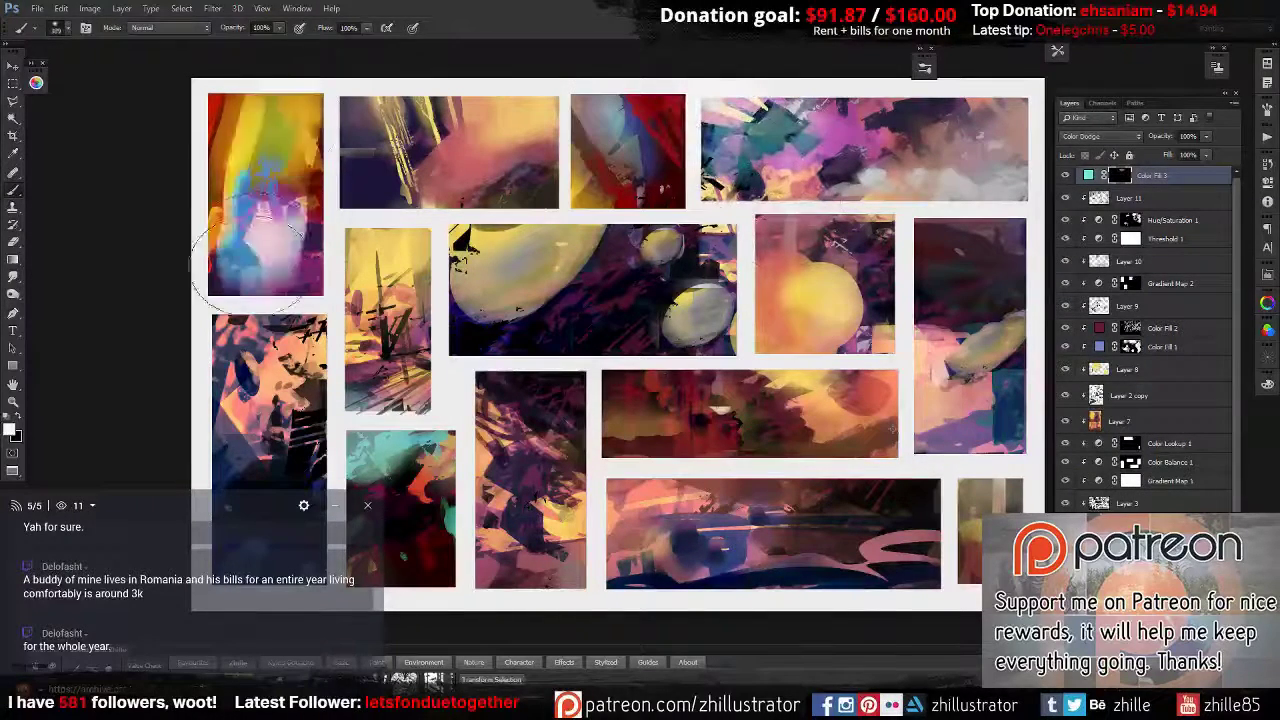
left_click_drag(250, 120, 300, 290)
left_click_drag(250, 330, 300, 430)
mouse_move(620, 490)
left_mouse_down()
mouse_move(700, 530)
mouse_move(780, 545)
left_mouse_up()
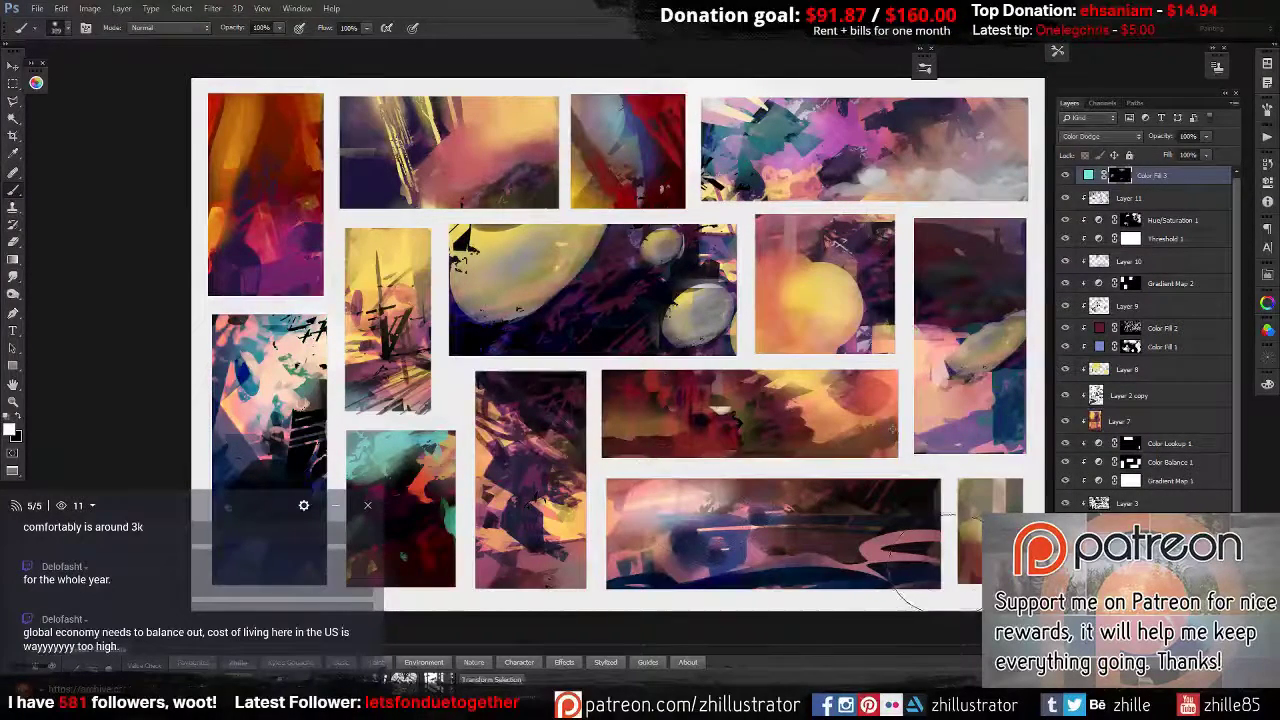
mouse_move(940, 240)
left_mouse_down()
mouse_move(1020, 300)
mouse_move(975, 350)
left_mouse_up()
left_click_drag(828, 278, 845, 295)
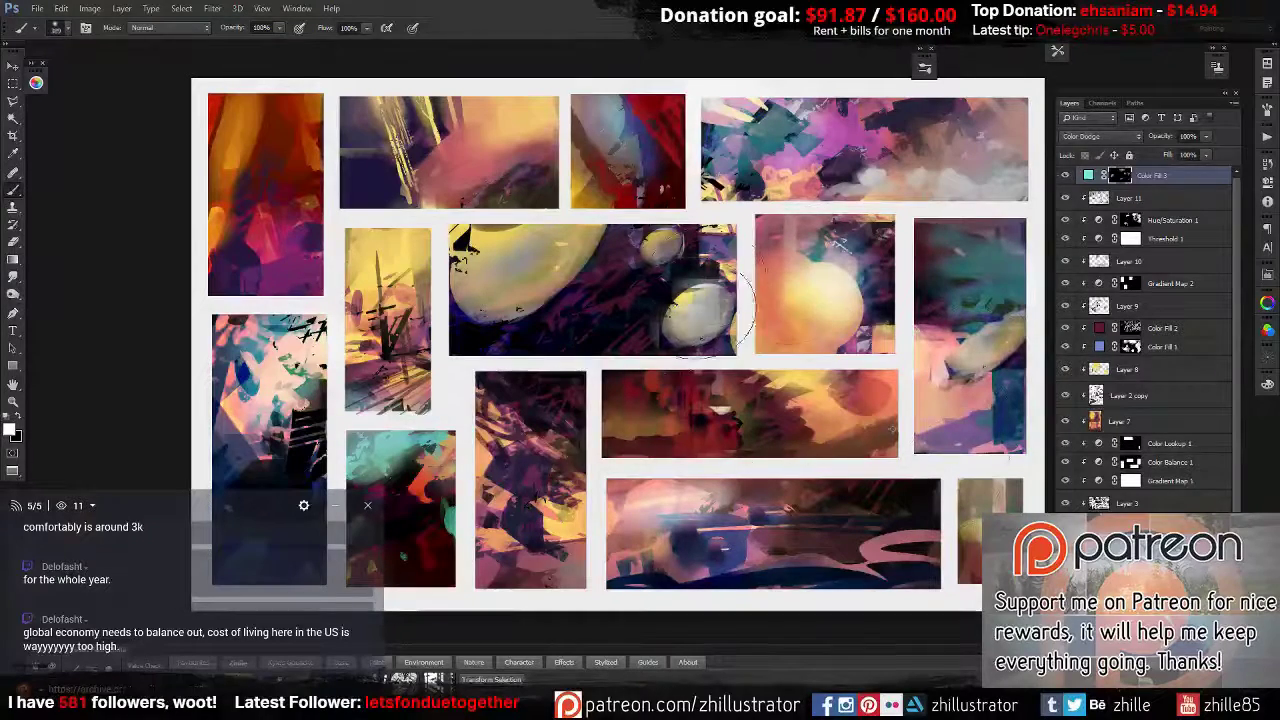
left_click_drag(600, 115, 640, 180)
left_click_drag(225, 100, 255, 140)
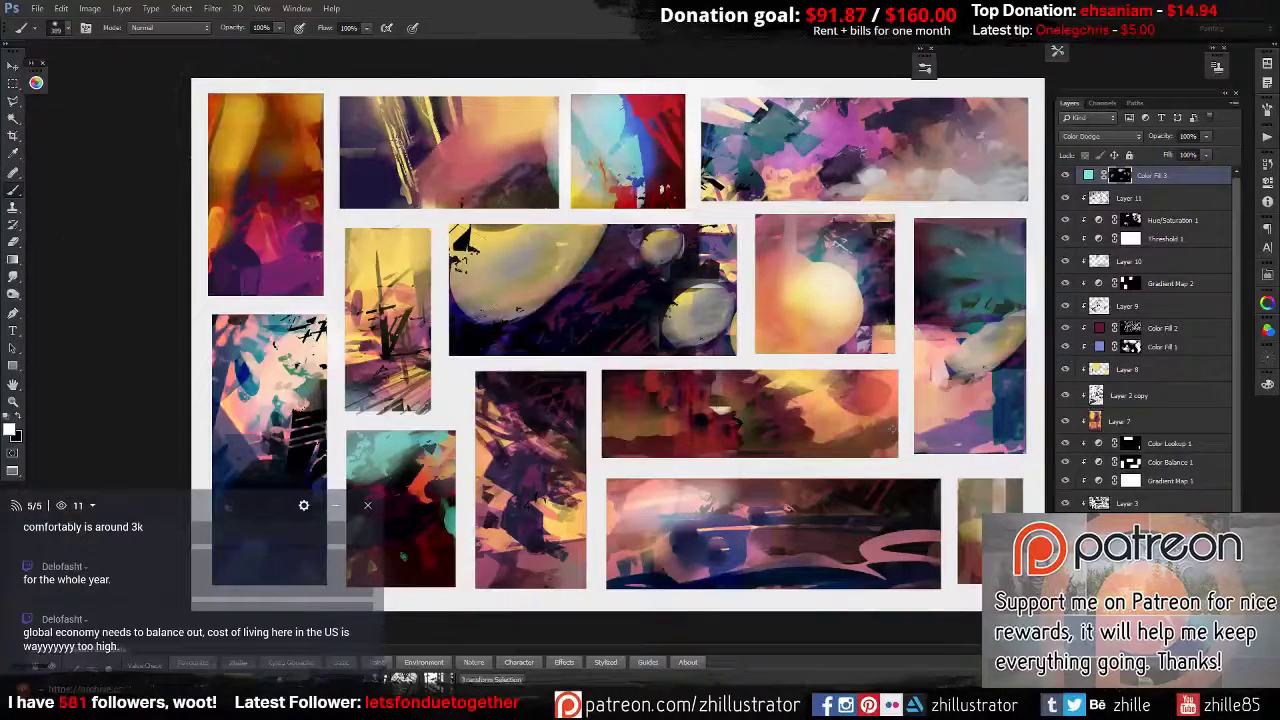
Choose Pin Light from the Layers blend-mode dropdown for the teal fill.
left_click(1099, 136)
left_click(1090, 280)
scroll(1099, 138, "up", 2)
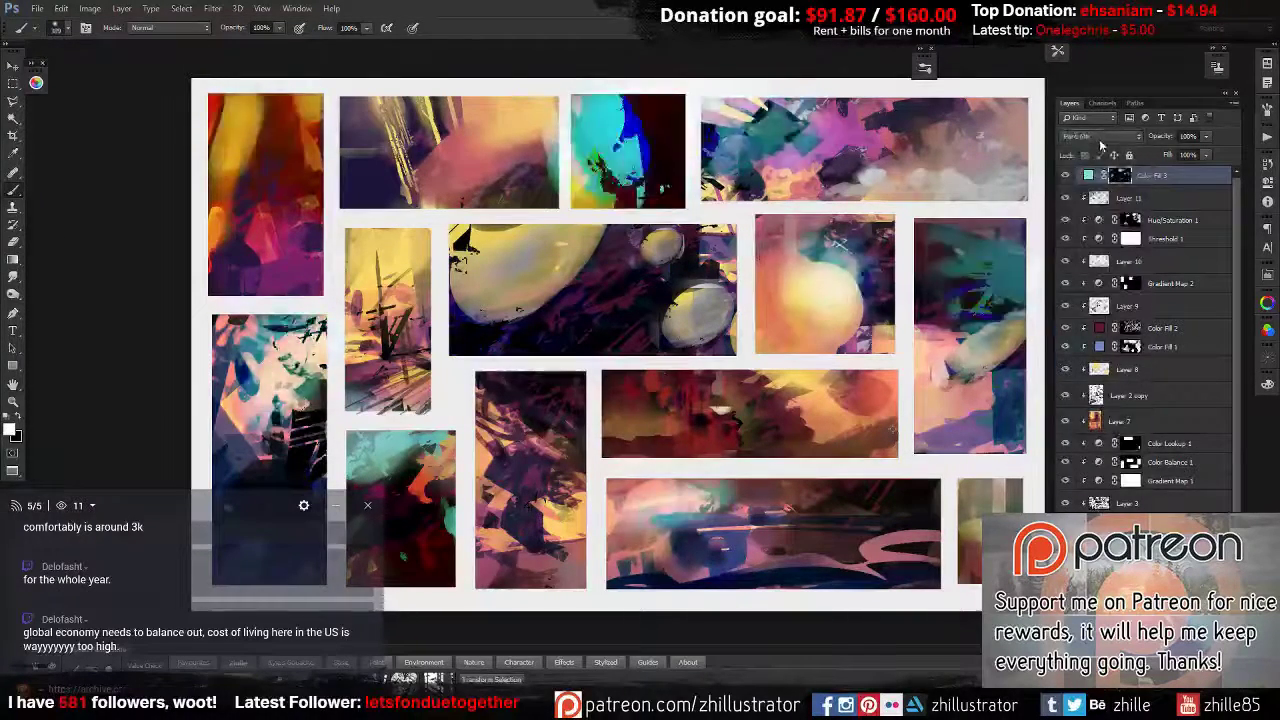
scroll(1099, 138, "up", 2)
left_click(1095, 136)
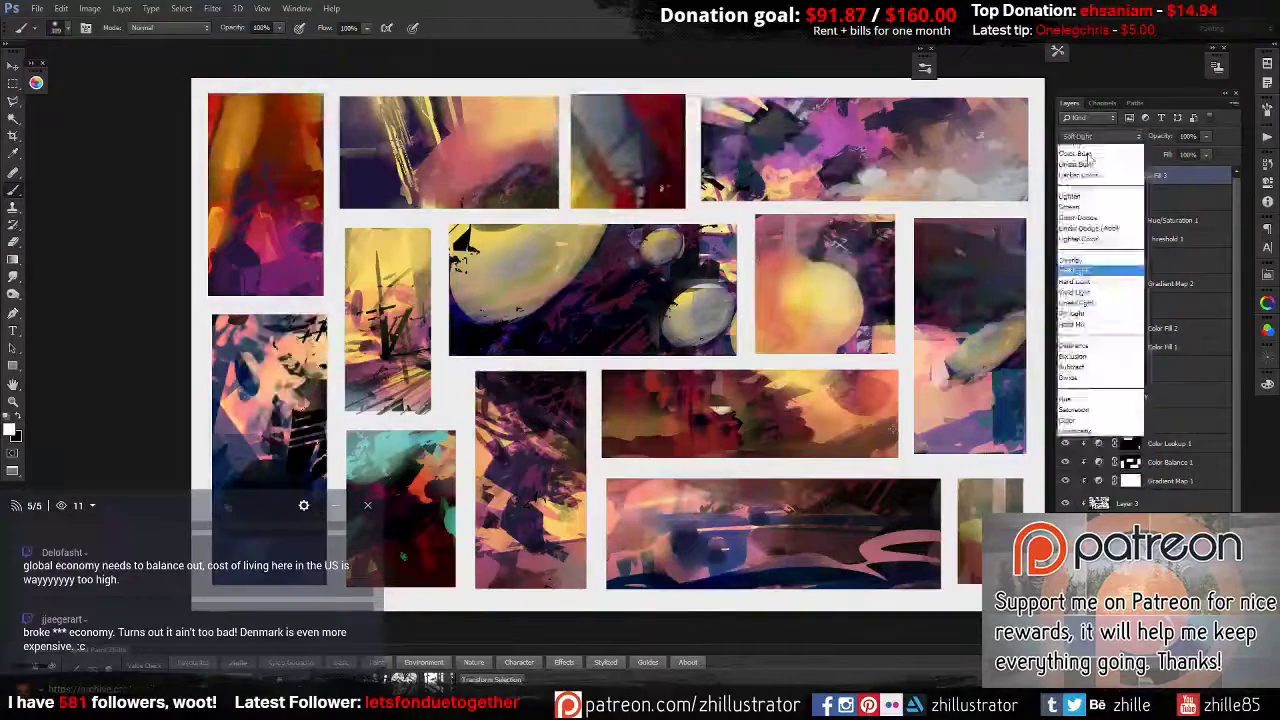
left_click(1072, 313)
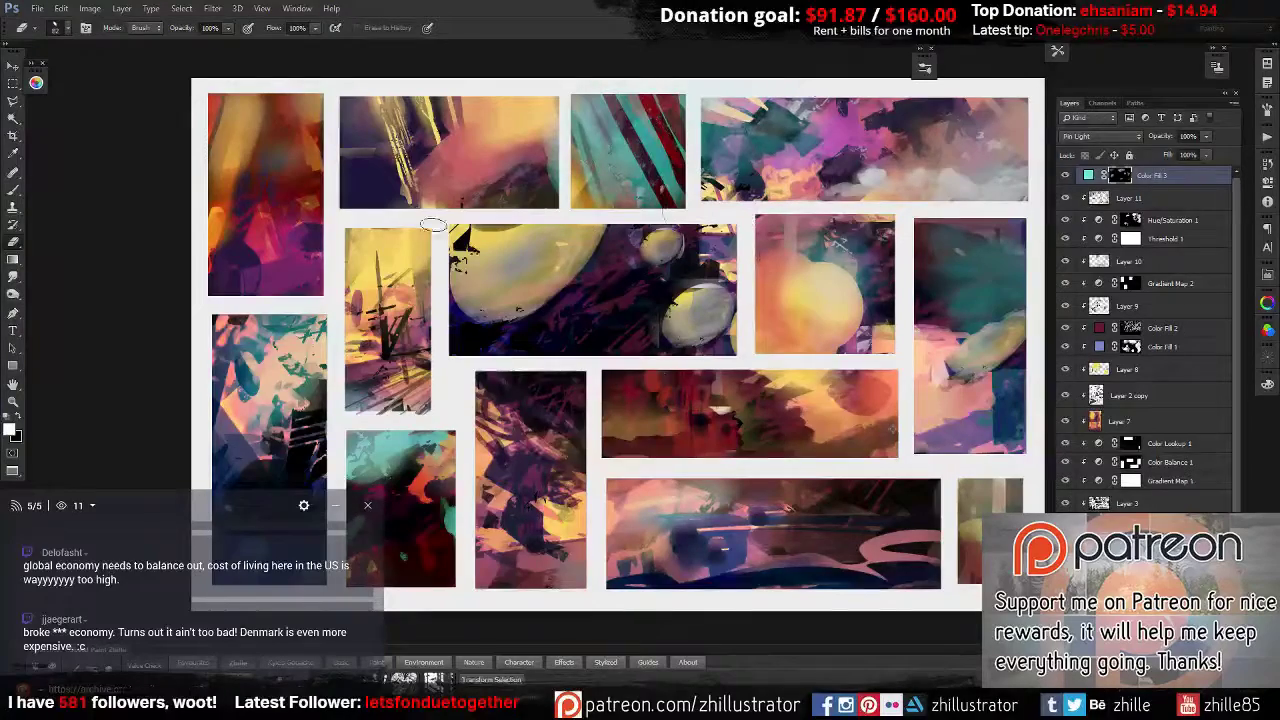
left_click_drag(432, 224, 404, 186)
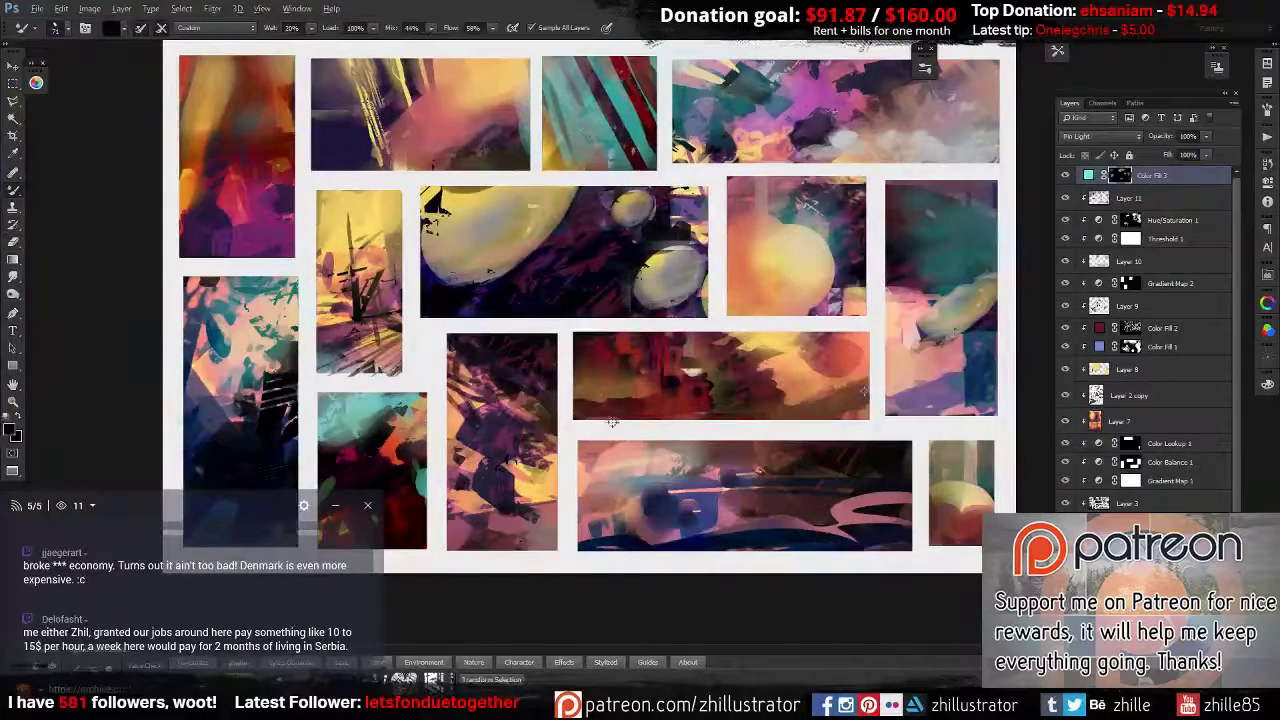
Hide the teal fill, target Layer 11 and pick pink from the colour wheel.
key("ctrl+comma")
key("alt+bracketleft")
left_click(733, 232, "alt")
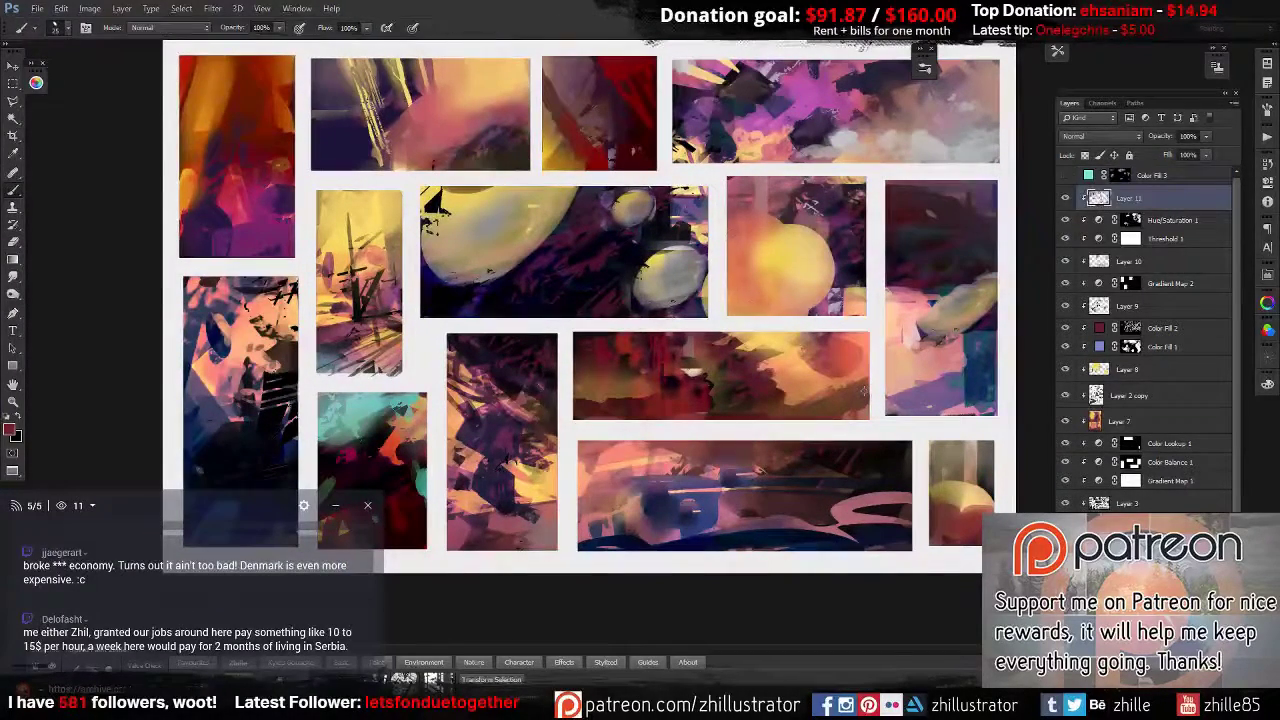
left_click(36, 82)
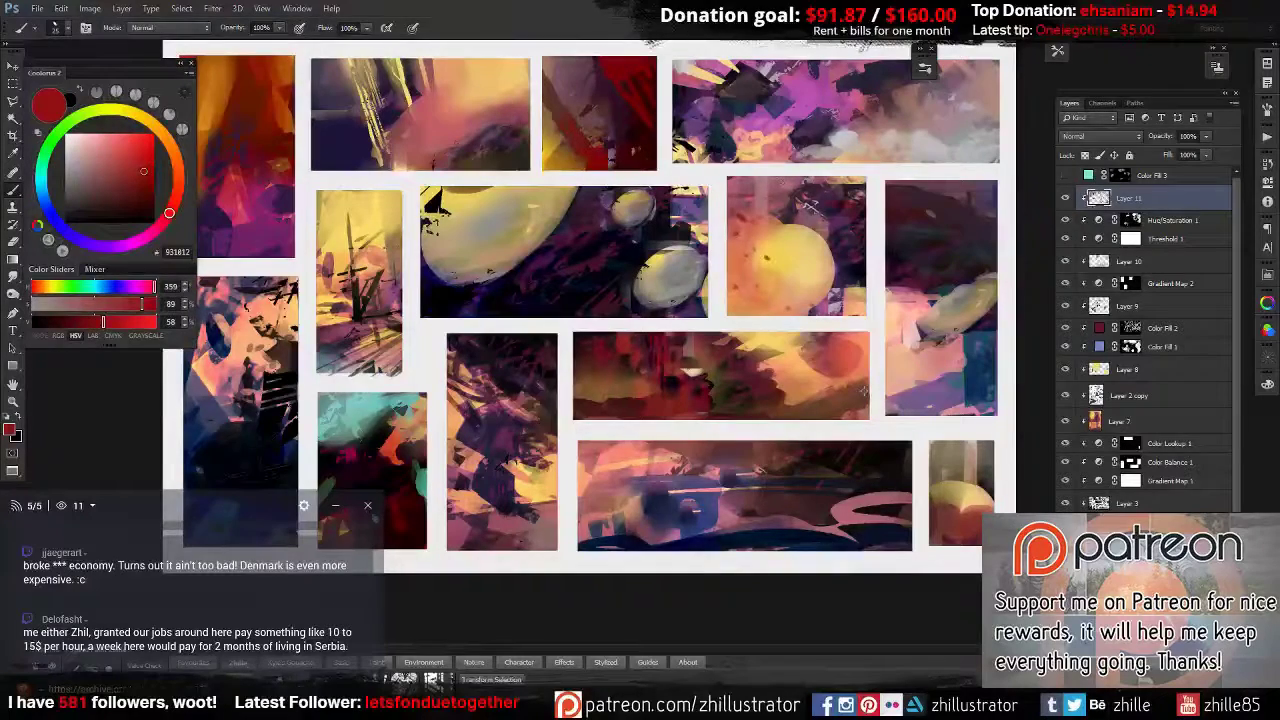
left_click(768, 258, "alt")
key("s")
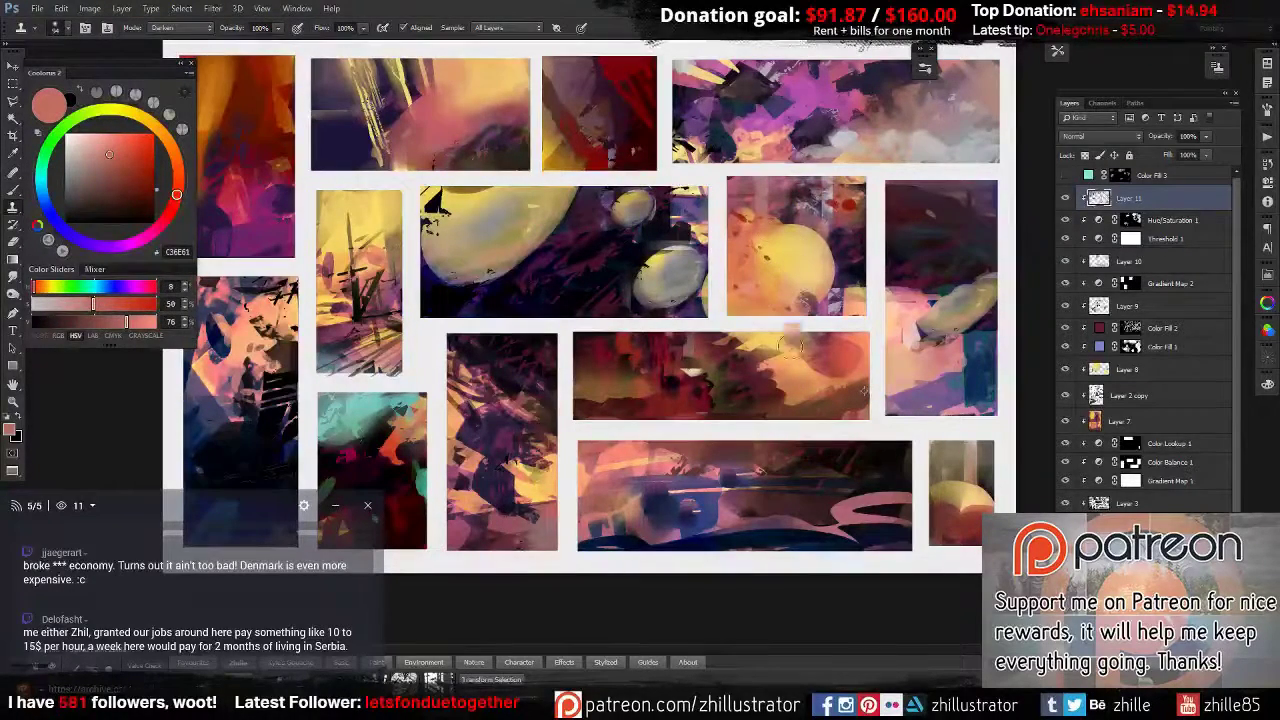
key("b")
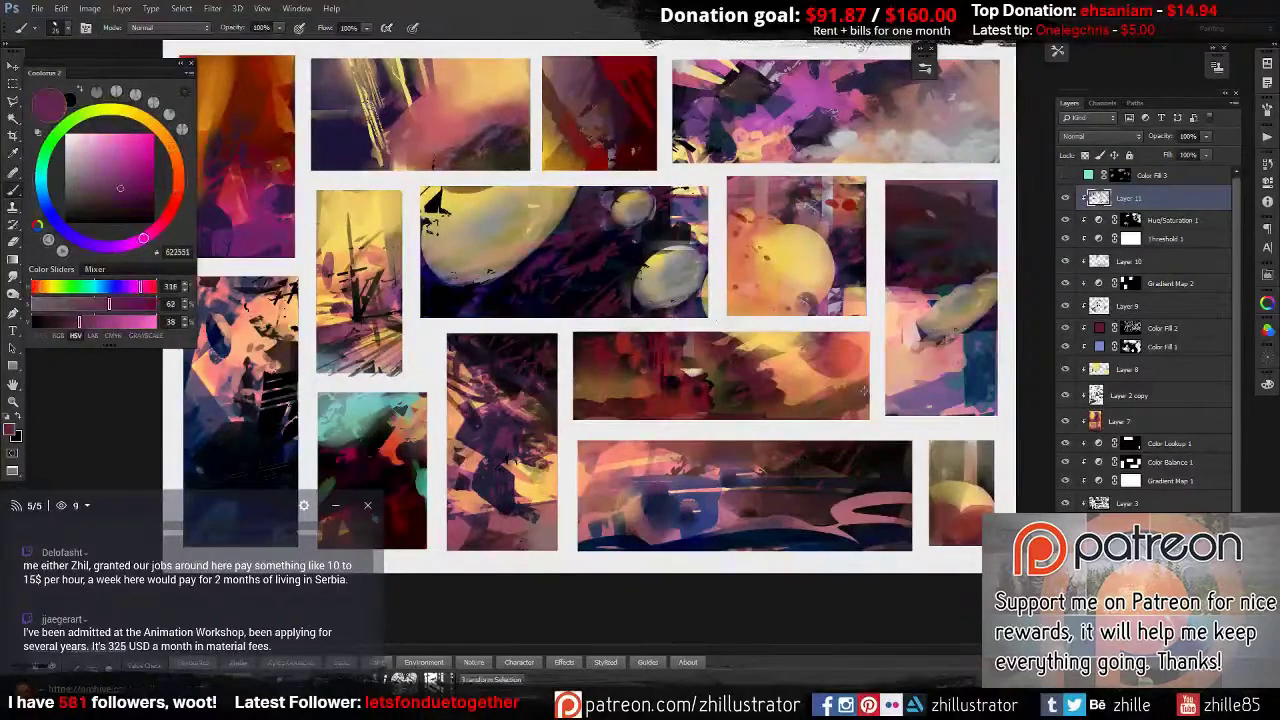
Paint dark mauve and deep purple figure strokes into the tall middle panel.
left_click(492, 435, "alt")
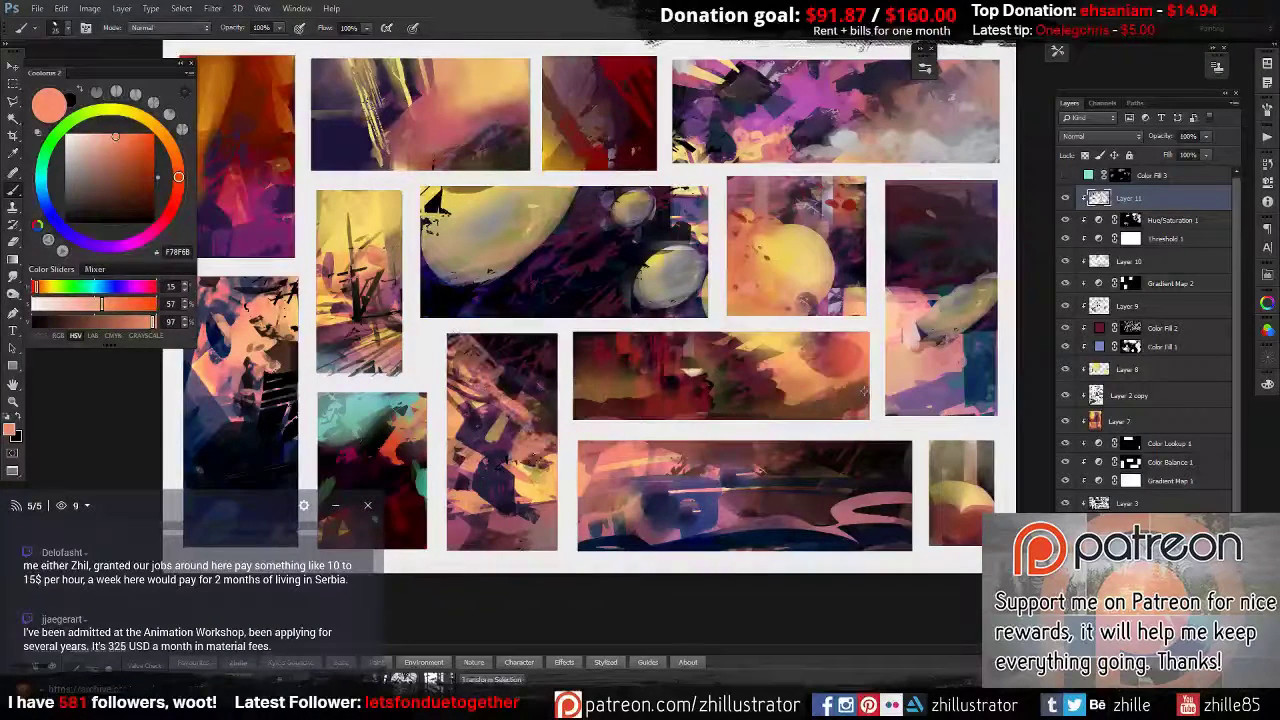
left_click(465, 410, "alt")
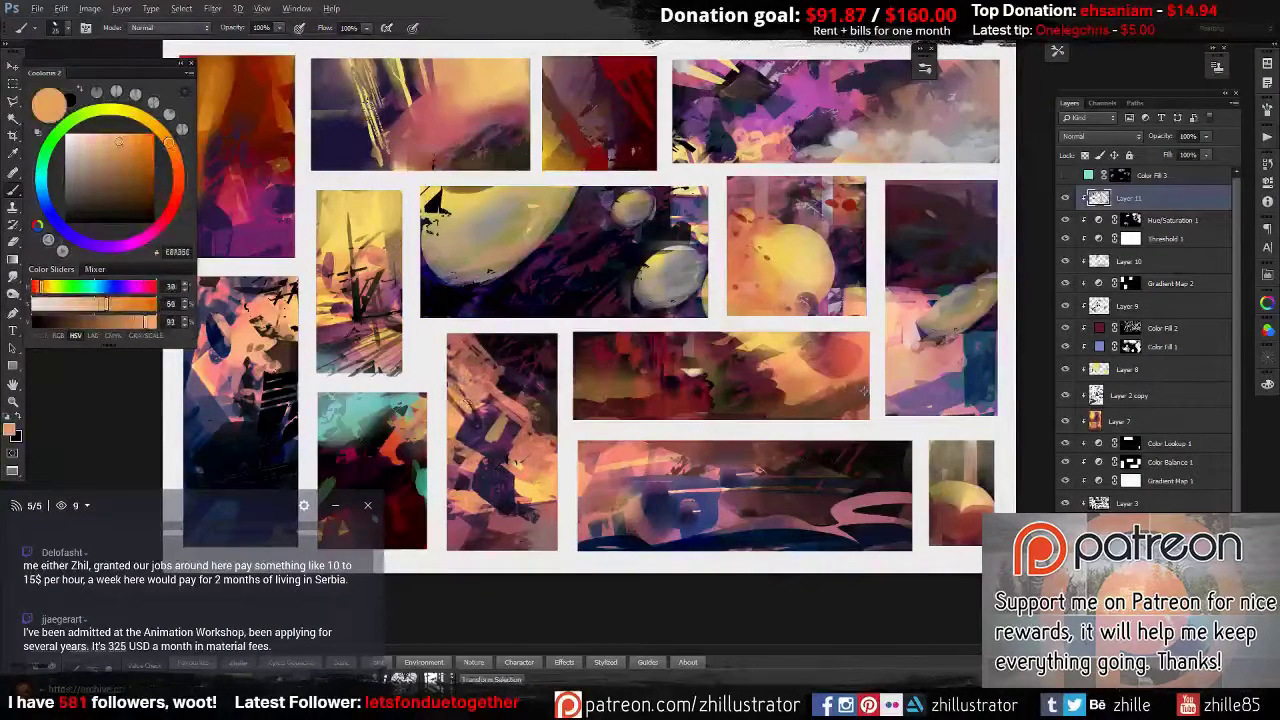
left_click(543, 457, "alt")
left_click_drag(520, 430, 540, 510)
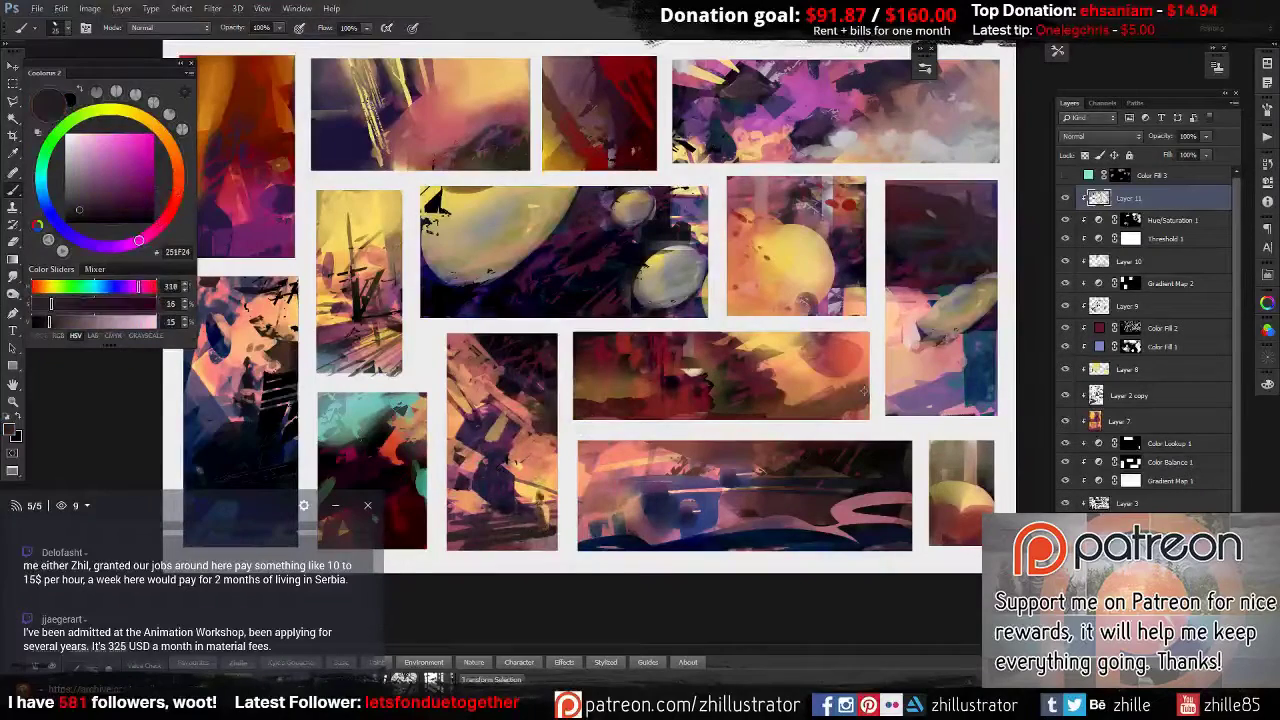
left_click(493, 505, "alt")
left_click_drag(454, 405, 530, 500)
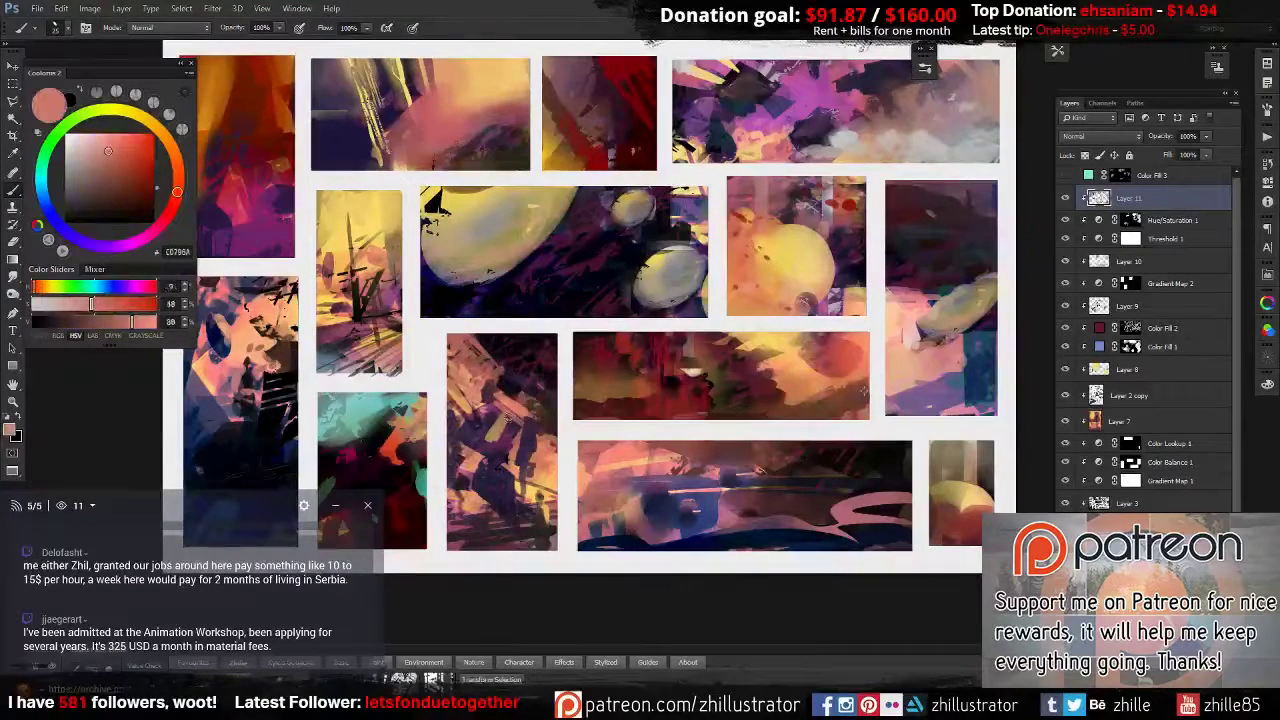
Try salmon, purple and yellow colours, re-show the teal fill, and add a solid colour fill.
left_click(533, 222, "alt")
left_click(490, 378, "alt")
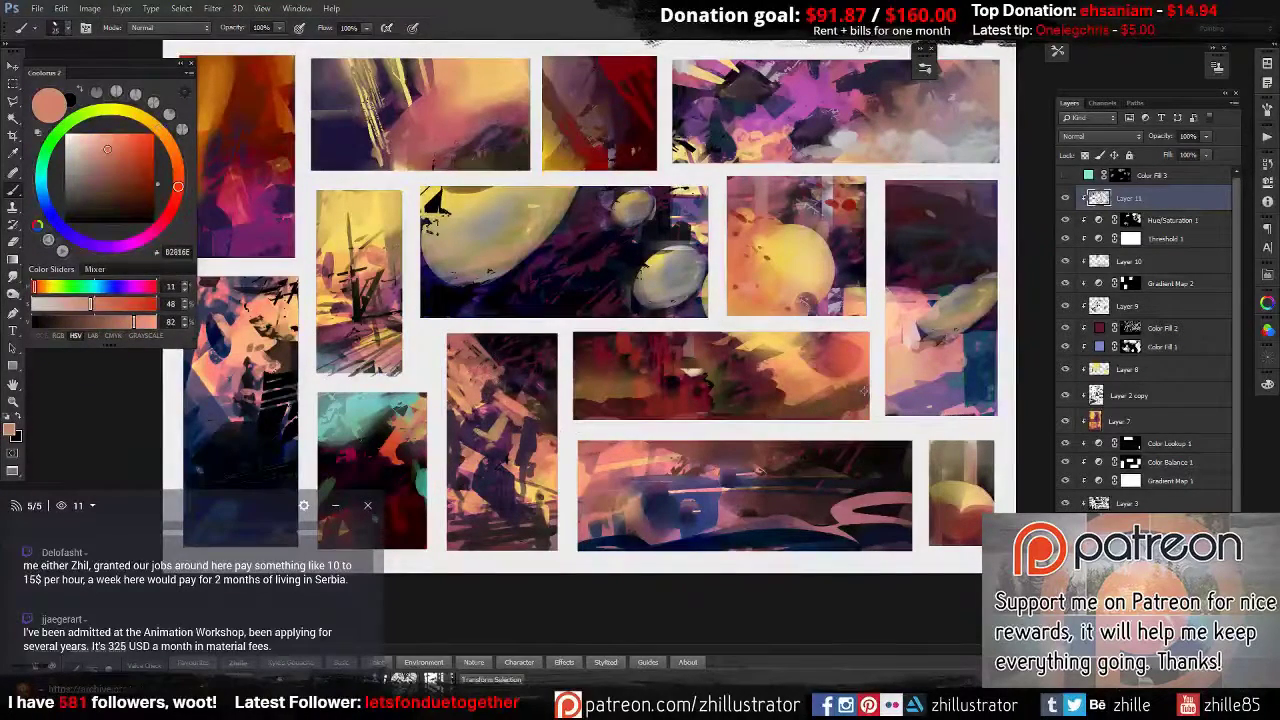
left_click(500, 450, "alt")
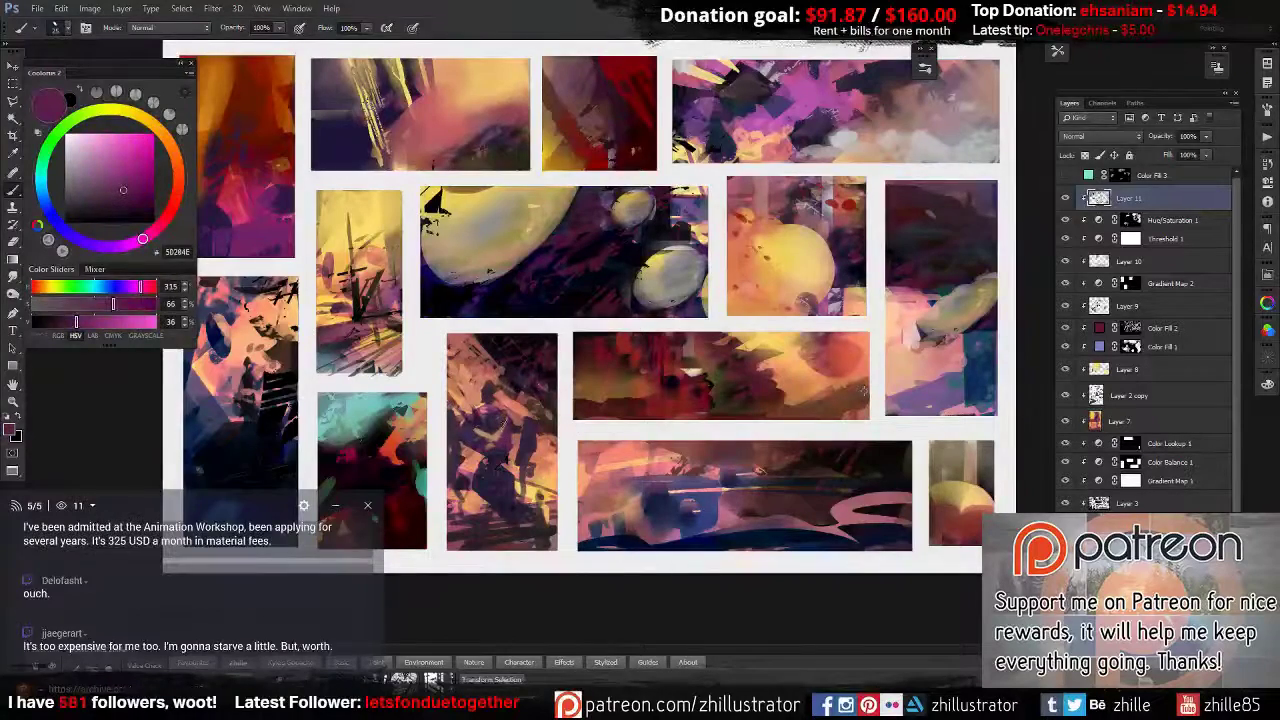
left_click(480, 500, "alt")
left_click(490, 485, "alt")
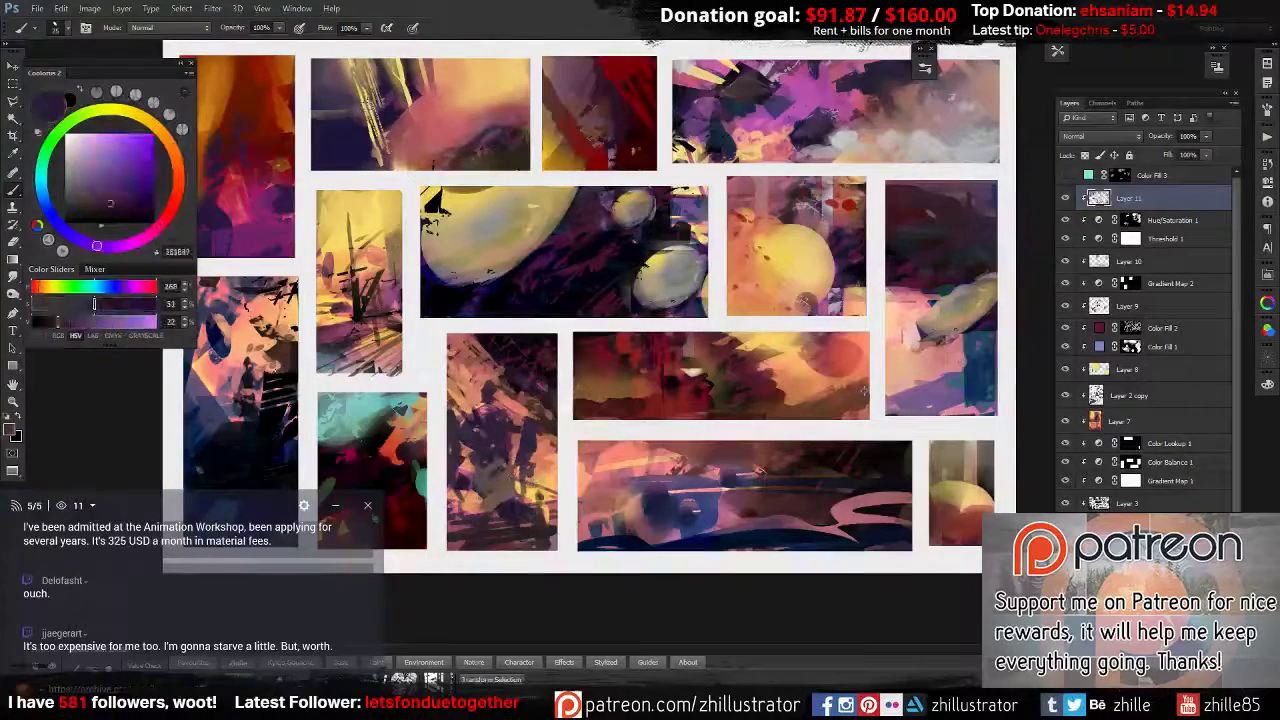
left_click(472, 490, "alt")
left_click(498, 495, "alt")
left_click(480, 525, "alt")
left_click(490, 510, "alt")
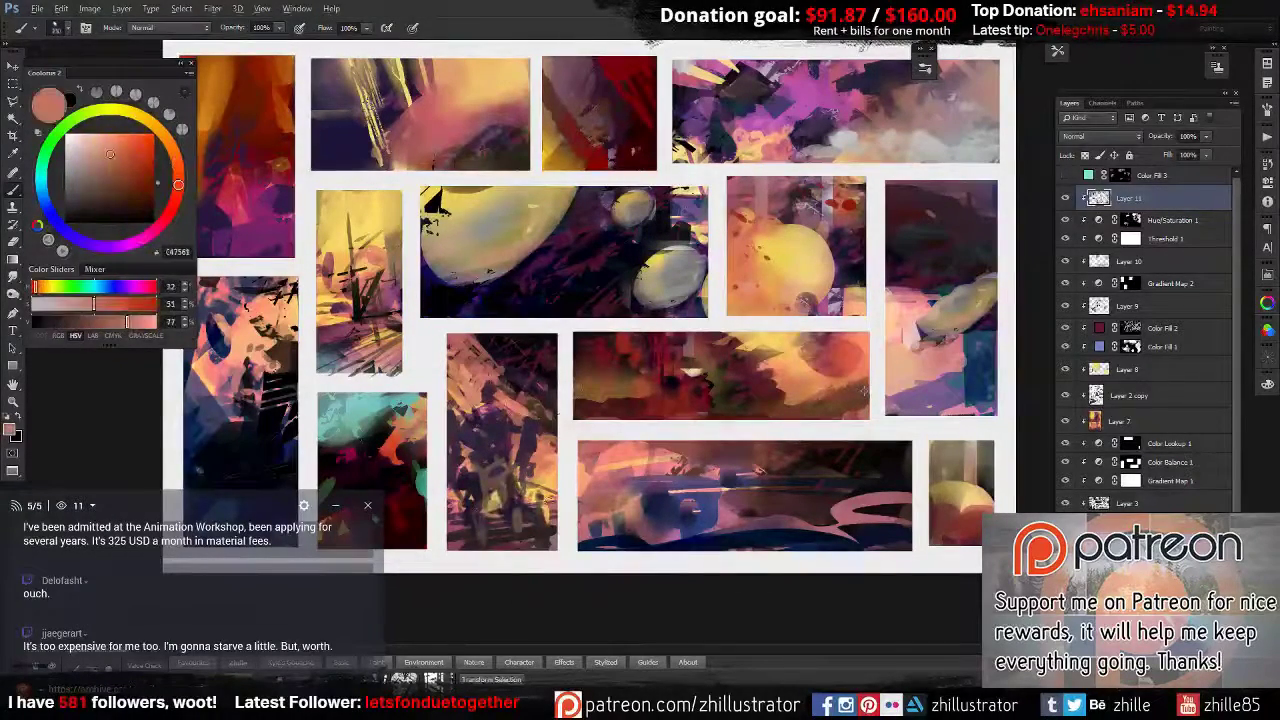
left_click(520, 370, "alt")
key("ctrl+z")
left_click(507, 412, "alt")
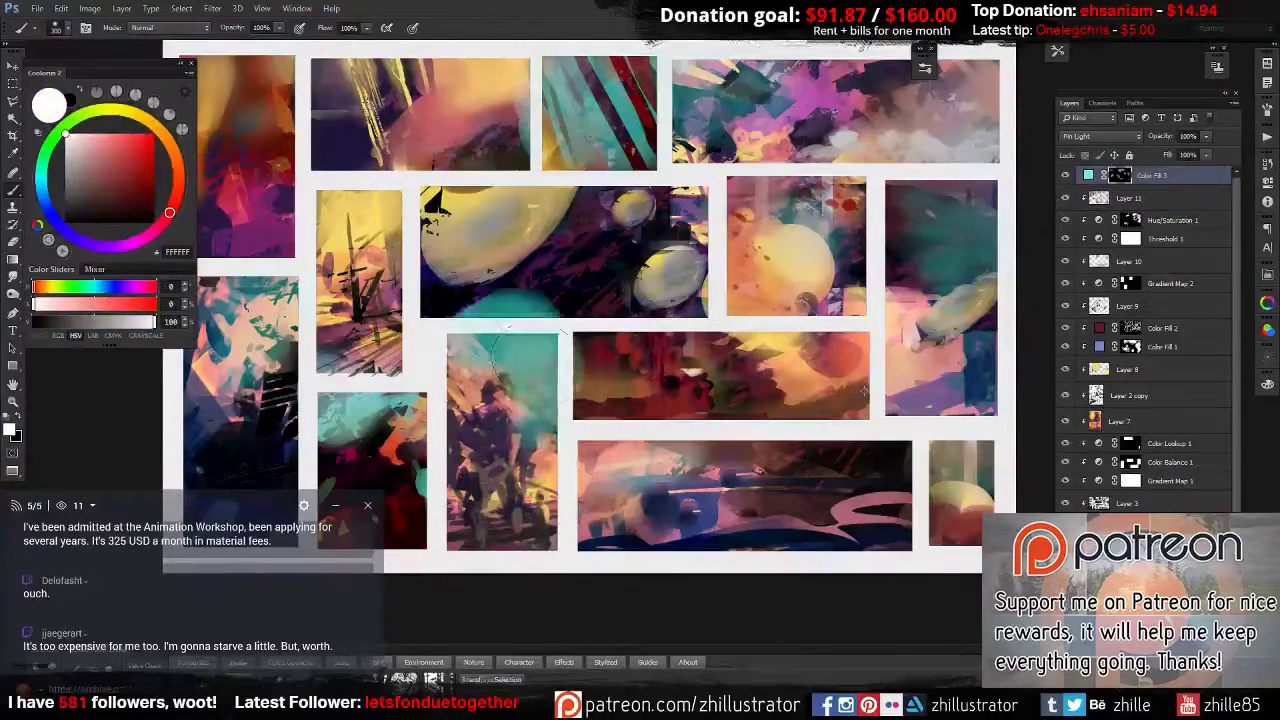
Confirm the green fill colour, clear the selection and select the fill layer's mask.
key("F2")
key("Return")
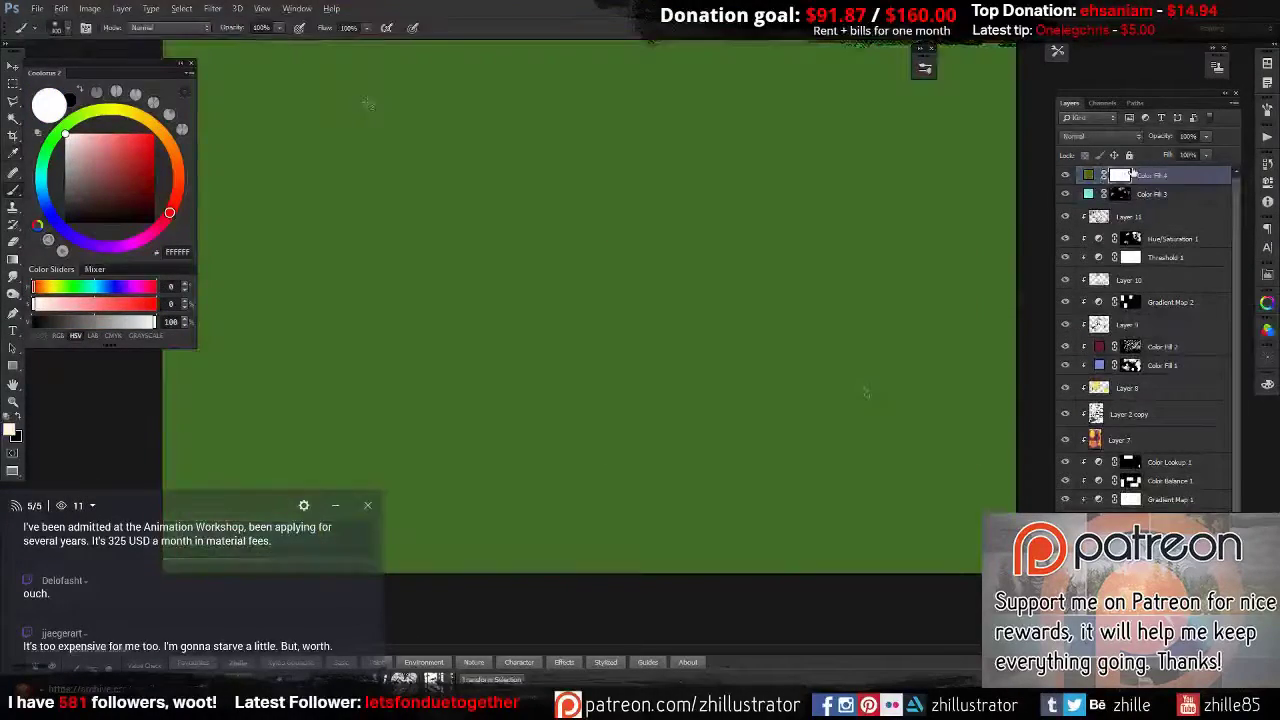
key("shift+alt+o")
key("x")
key("w")
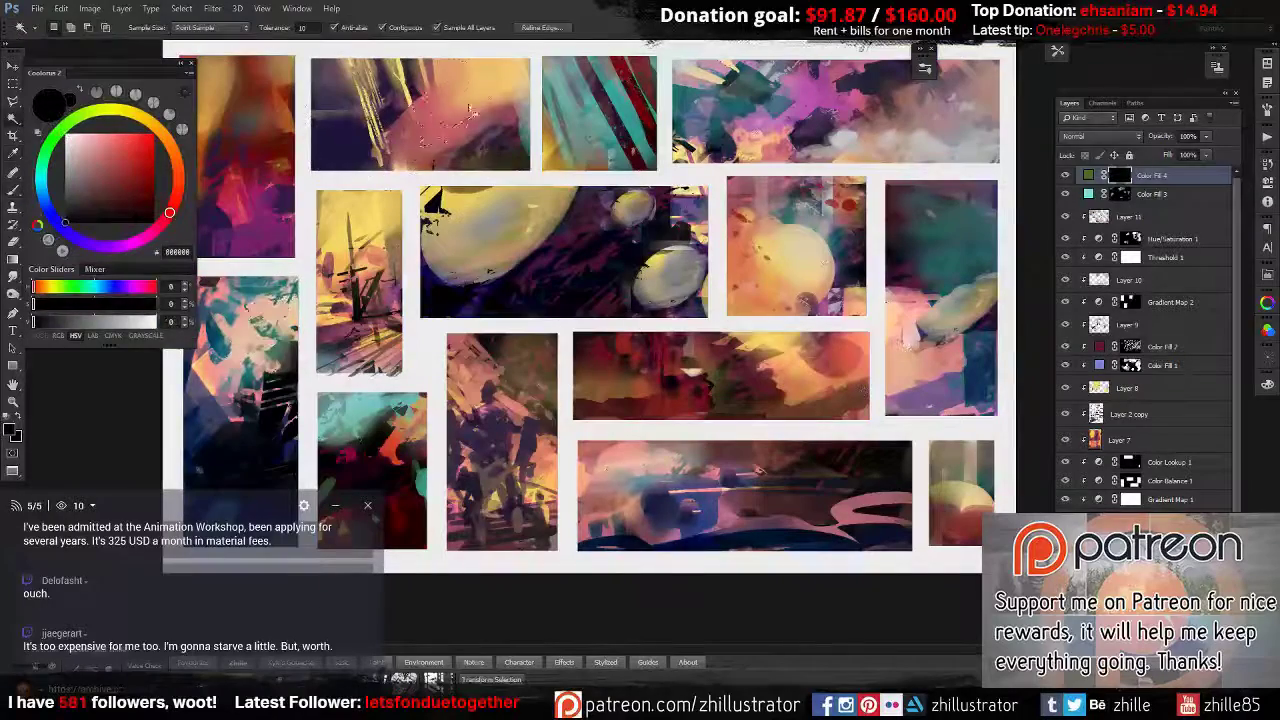
key("b")
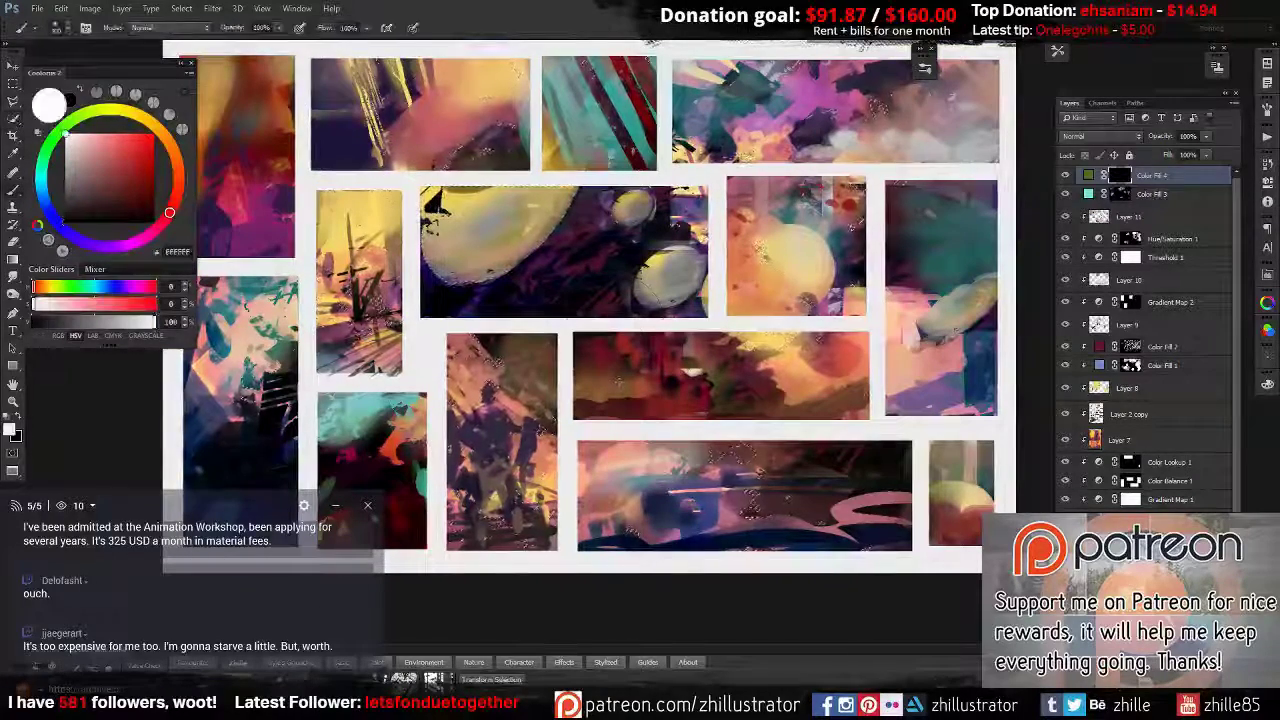
key("ctrl+d")
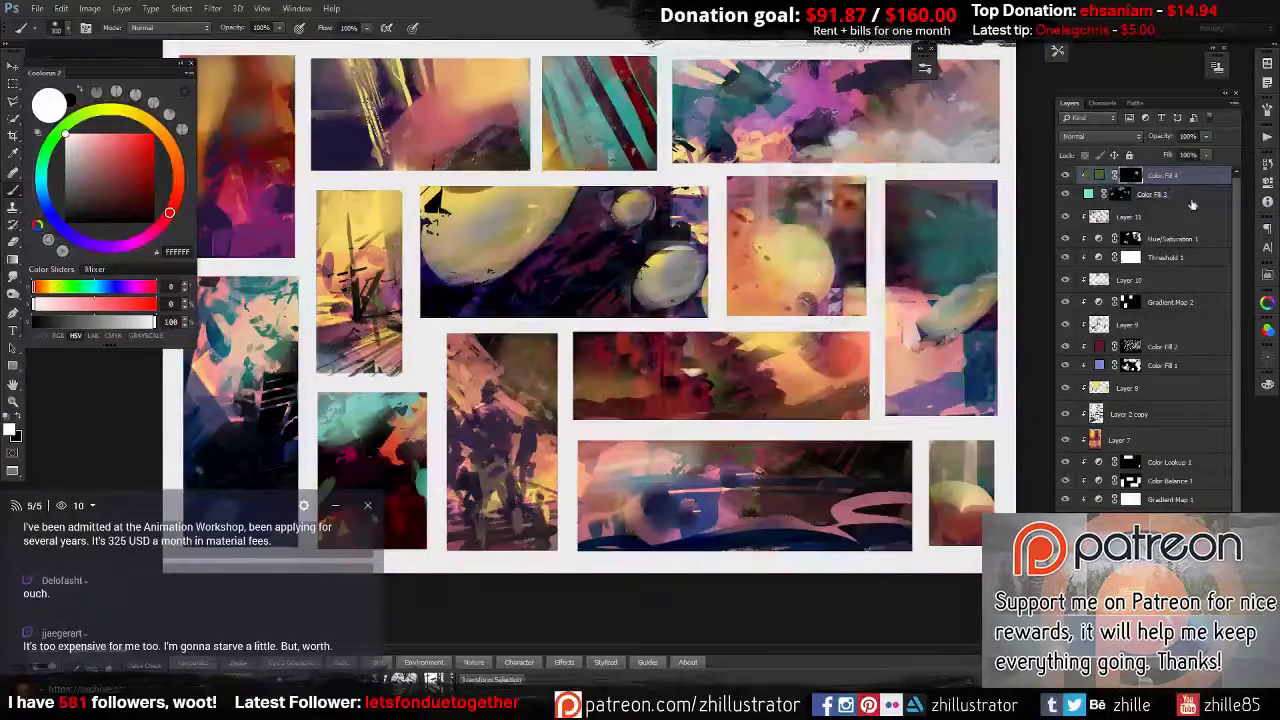
left_click(852, 316)
key("Return")
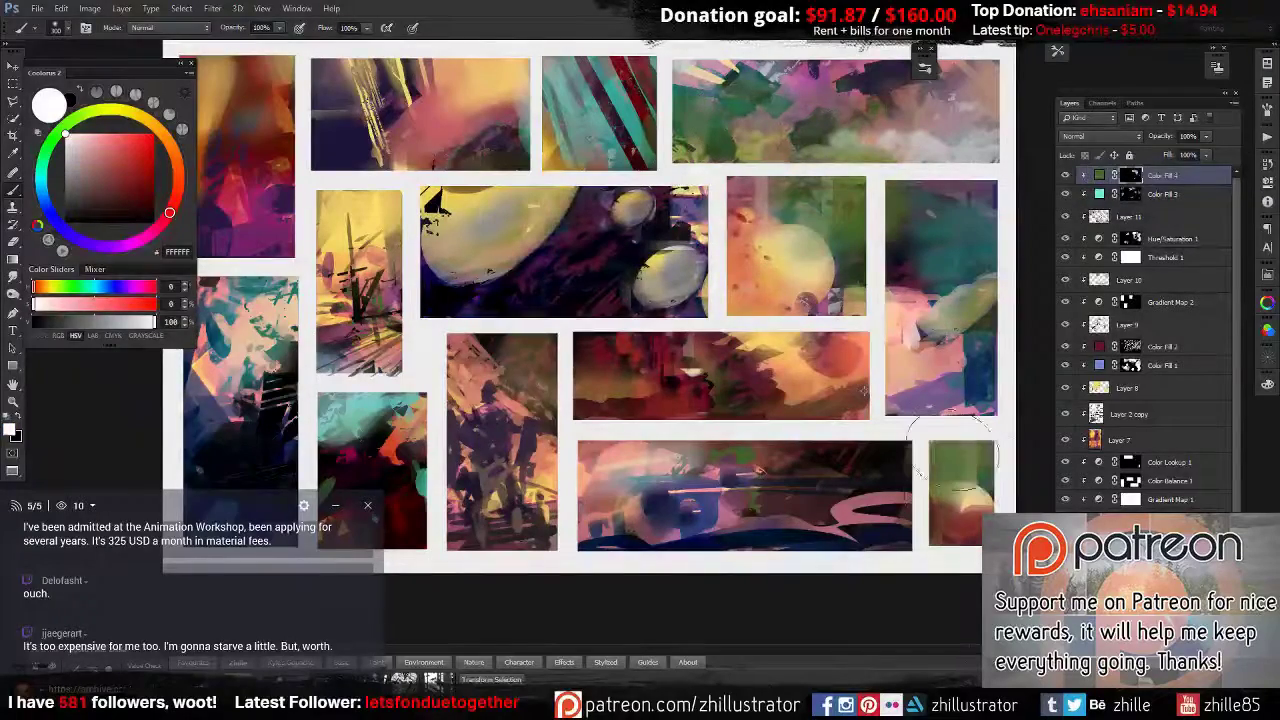
Set the green fill layer to Color Burn blending.
left_click_drag(520, 360, 690, 445)
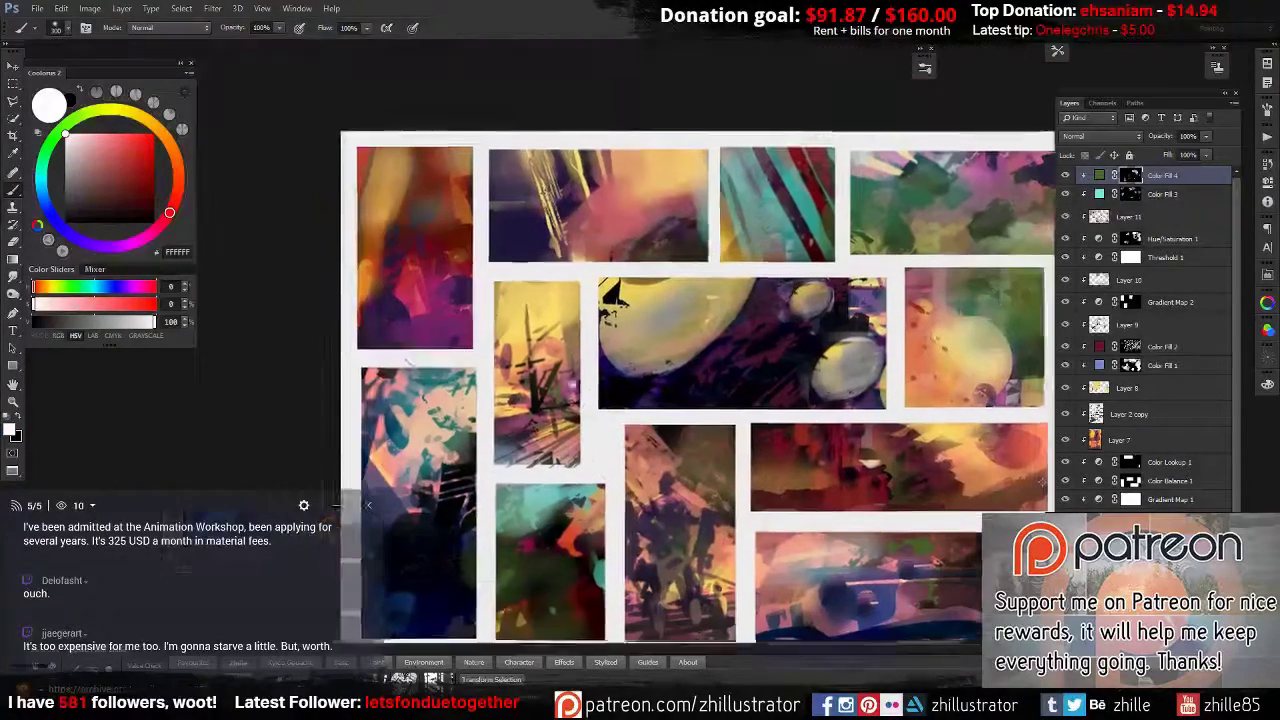
left_click(1100, 135)
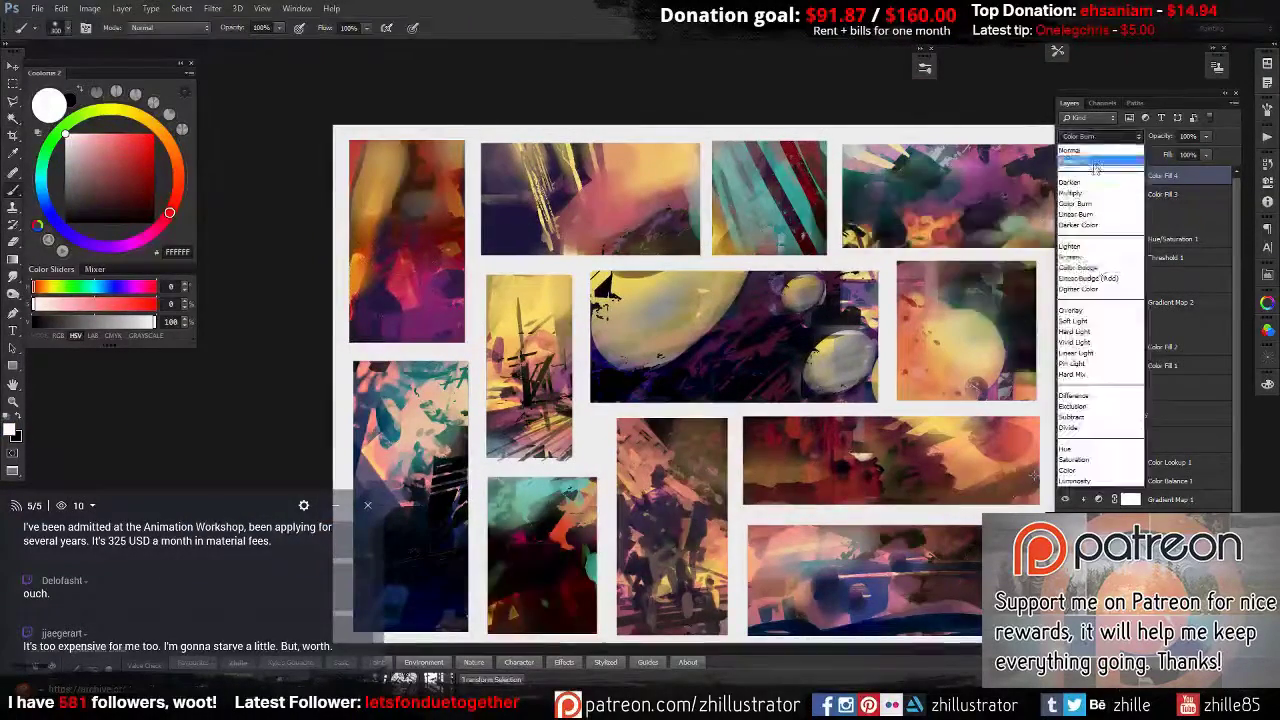
left_click(1100, 180)
left_click_drag(603, 528, 630, 430)
left_click_drag(830, 460, 635, 425)
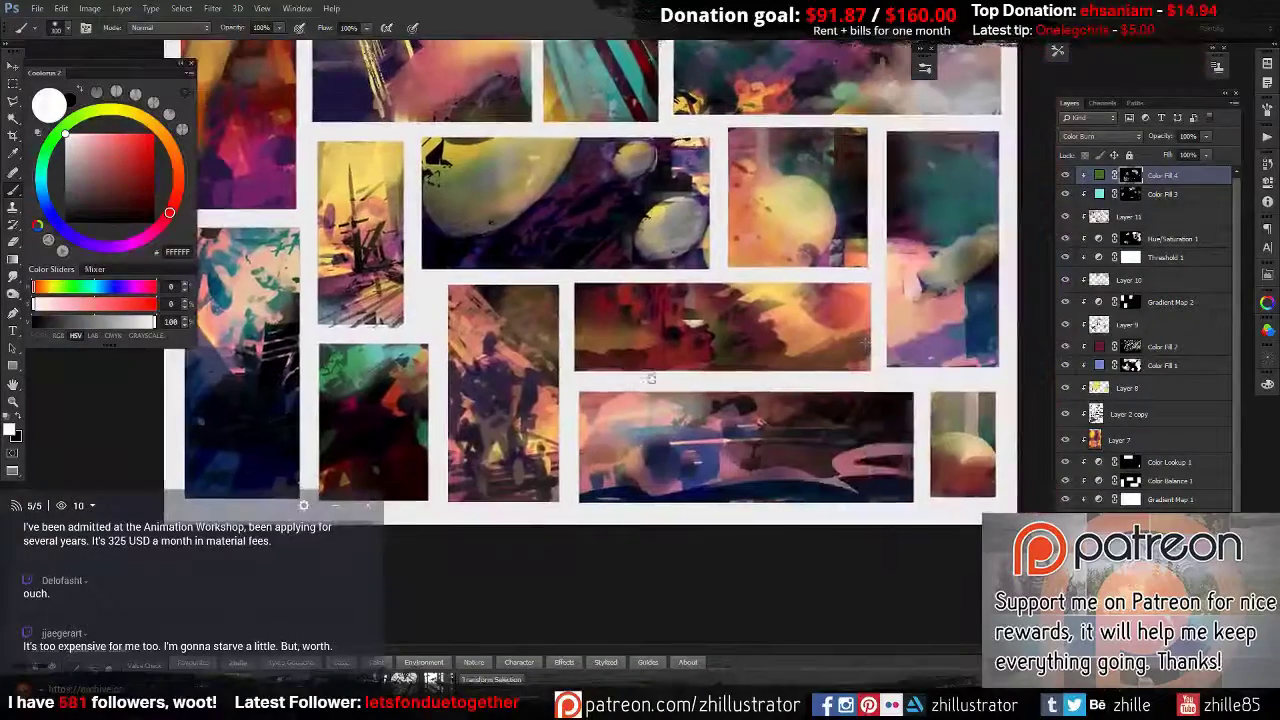
left_click_drag(970, 490, 1108, 563)
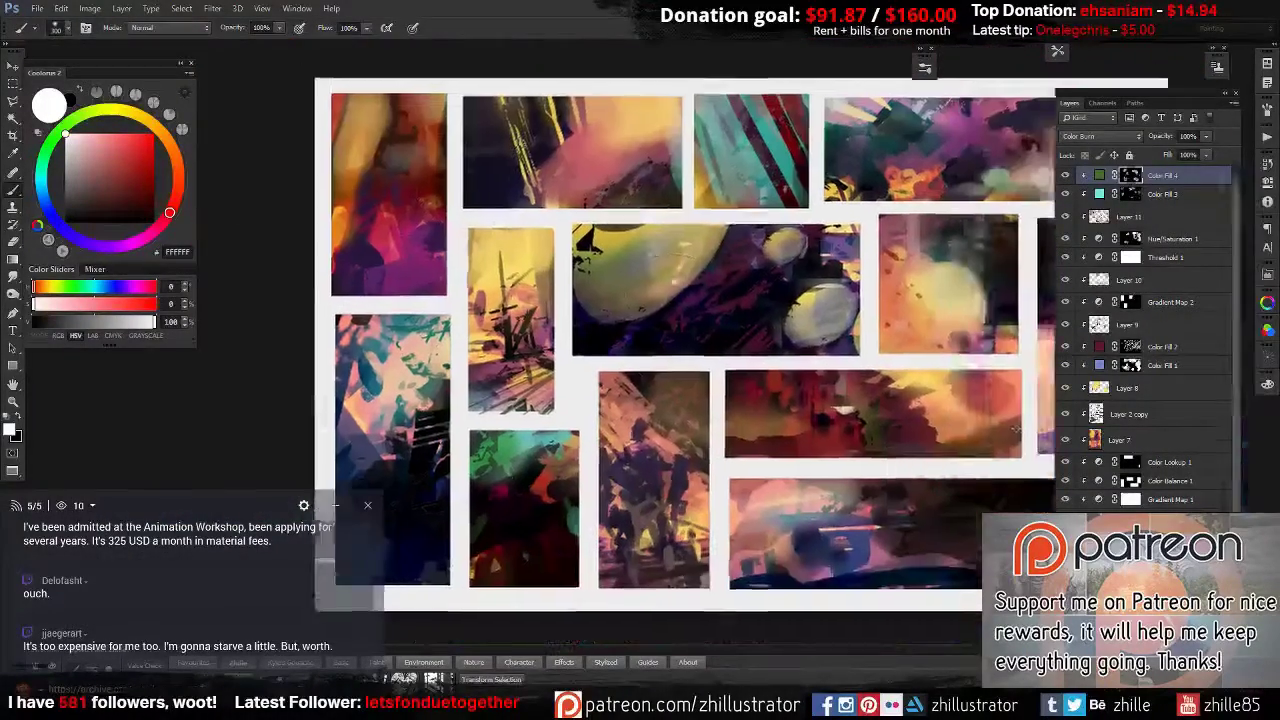
Change the fill layer's colour from green to magenta.
double_click(1100, 175)
left_click_drag(813, 358, 806, 300)
left_click_drag(760, 228, 713, 372)
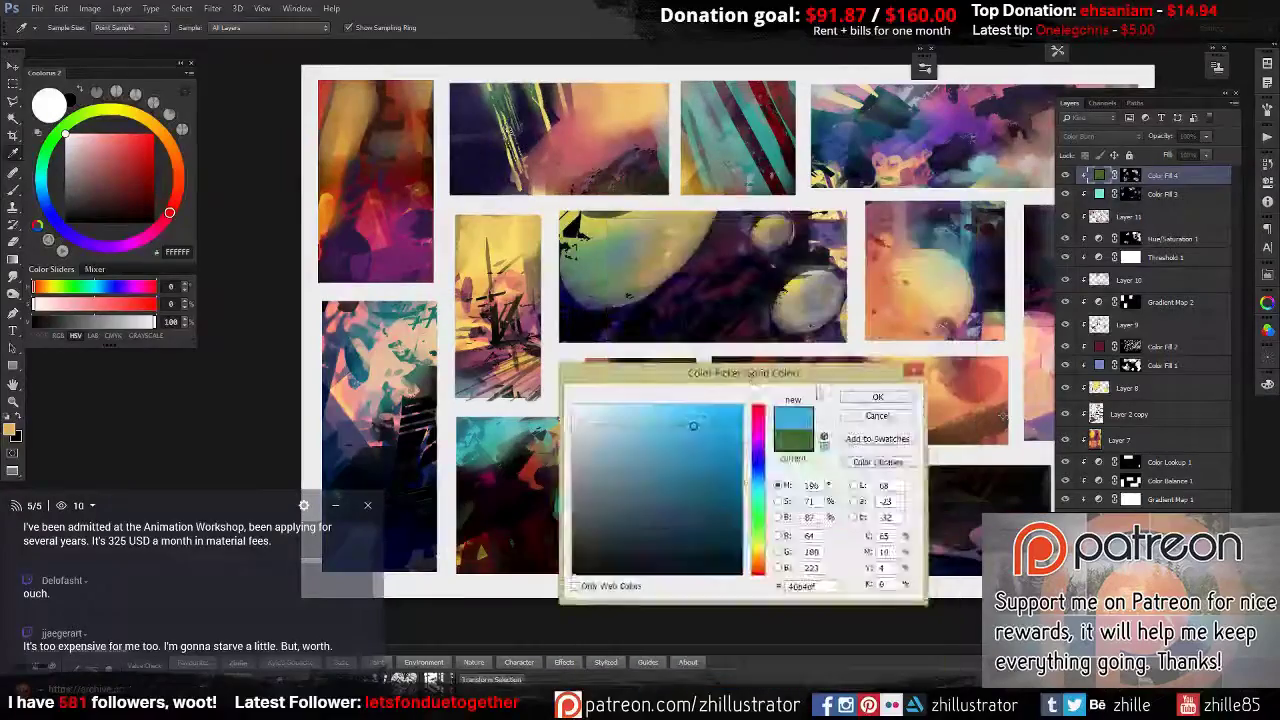
left_click_drag(758, 440, 693, 427)
left_click(878, 396)
left_click_drag(942, 323, 852, 312)
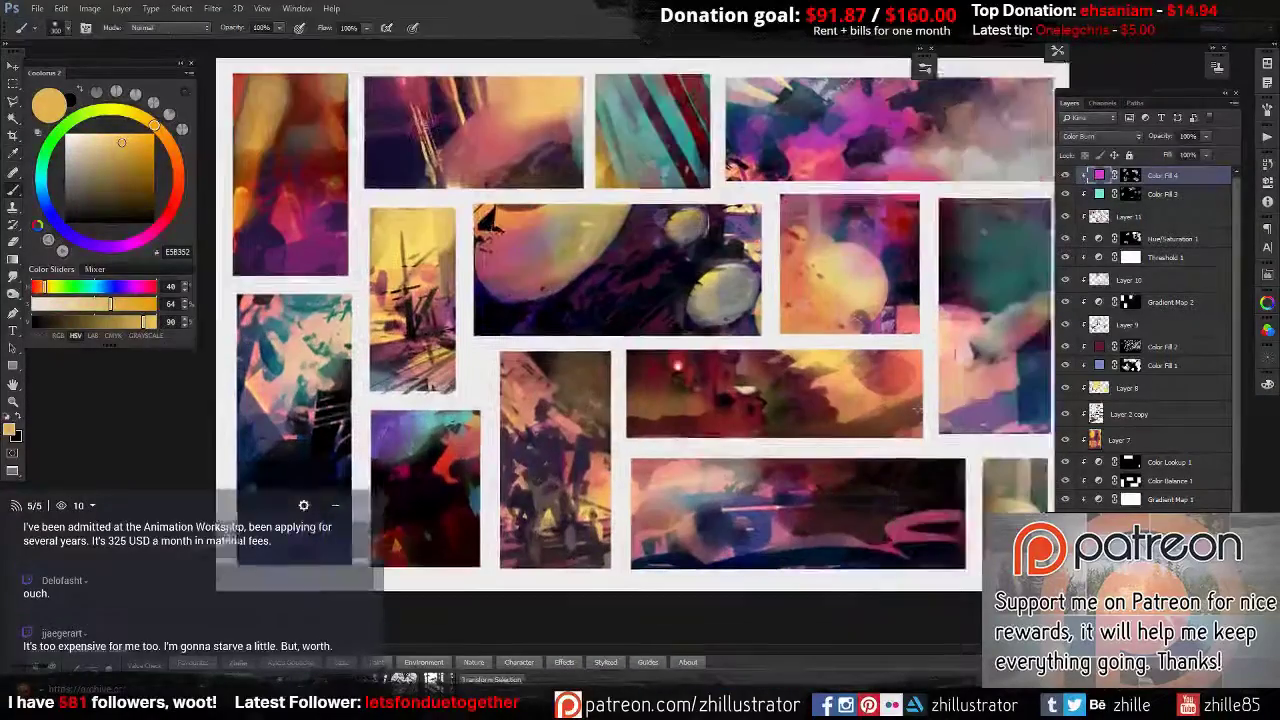
Add a Hue/Saturation adjustment and rectangle-select one right and one left panel.
left_click(1135, 518)
left_click(1180, 425)
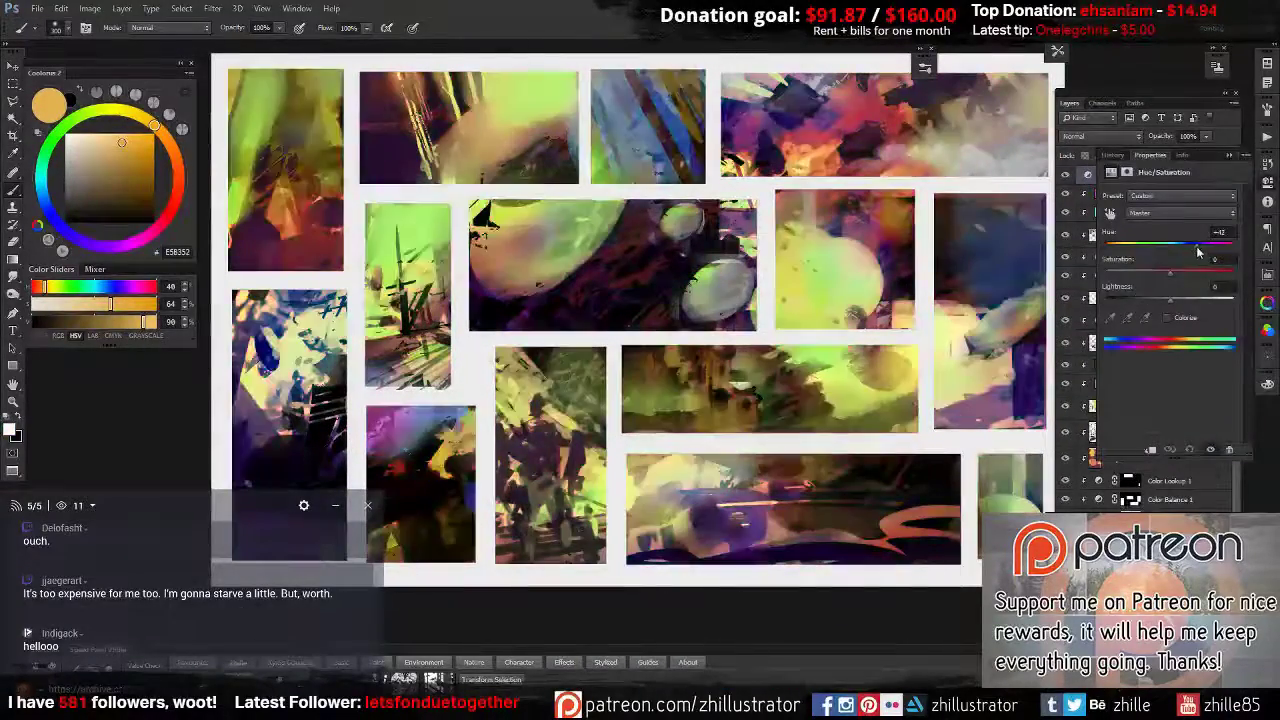
key("m")
left_click_drag(771, 182, 922, 334)
left_click_drag(458, 197, 366, 312)
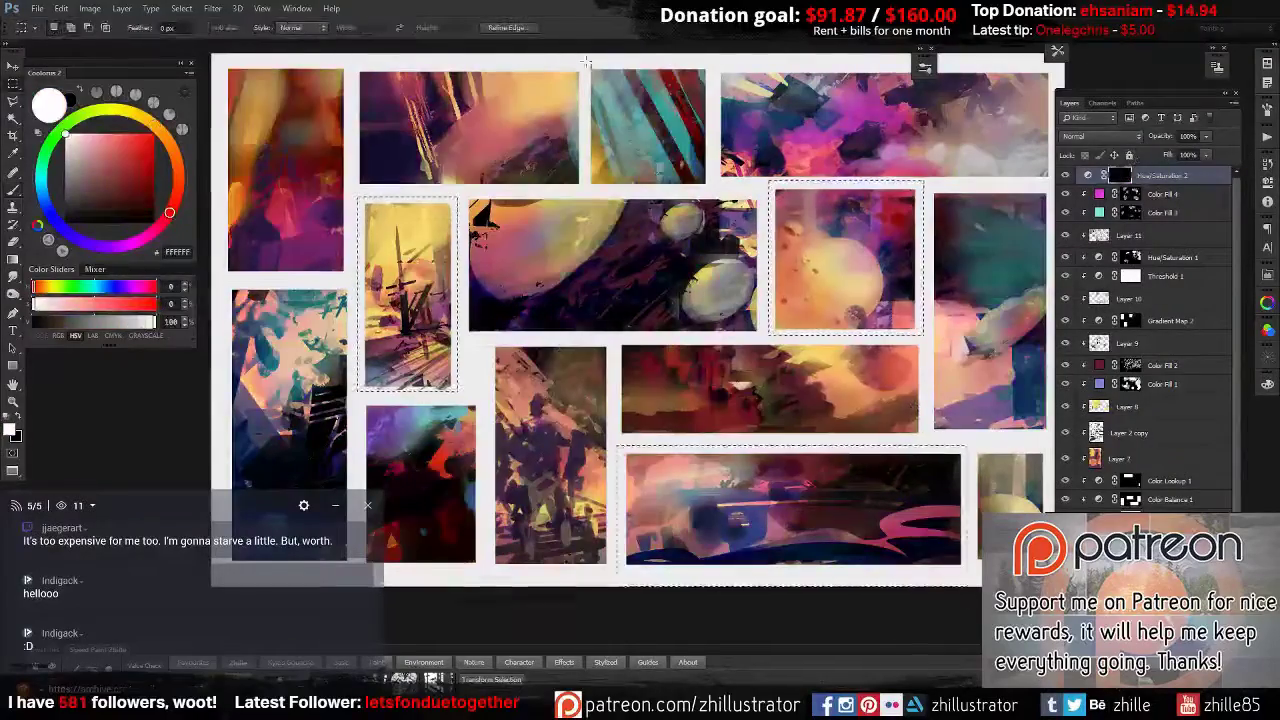
scroll(587, 62, "up", 2)
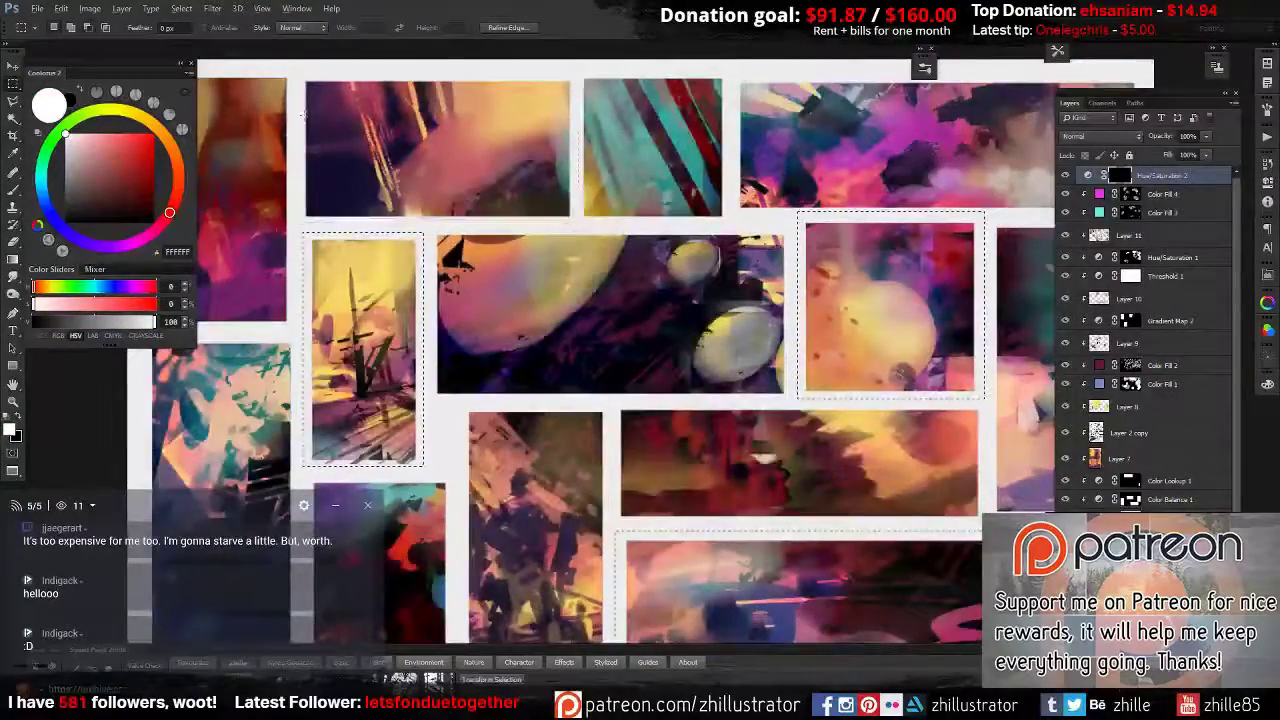
scroll(611, 186, "down", 2)
Set the top layer to Soft Light and add a Color Balance shifting the selected panels' Shadows.
left_click(1100, 136)
left_click(1095, 290)
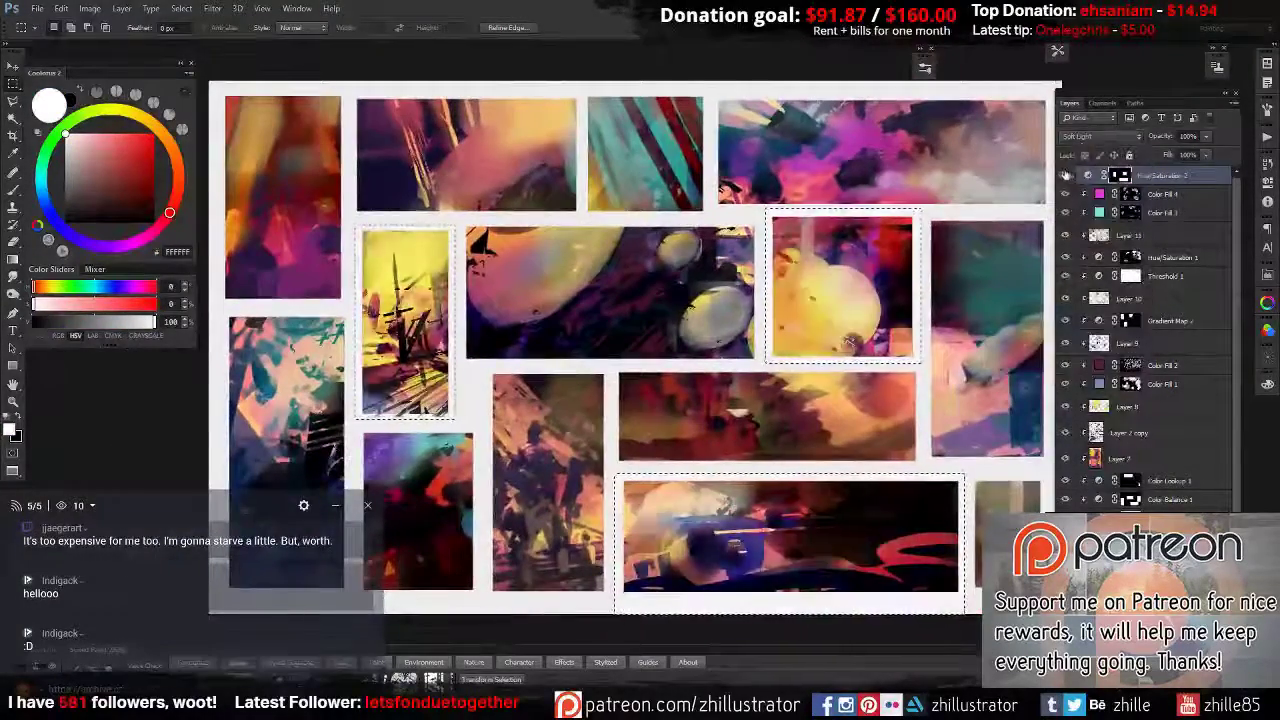
left_click(1155, 236)
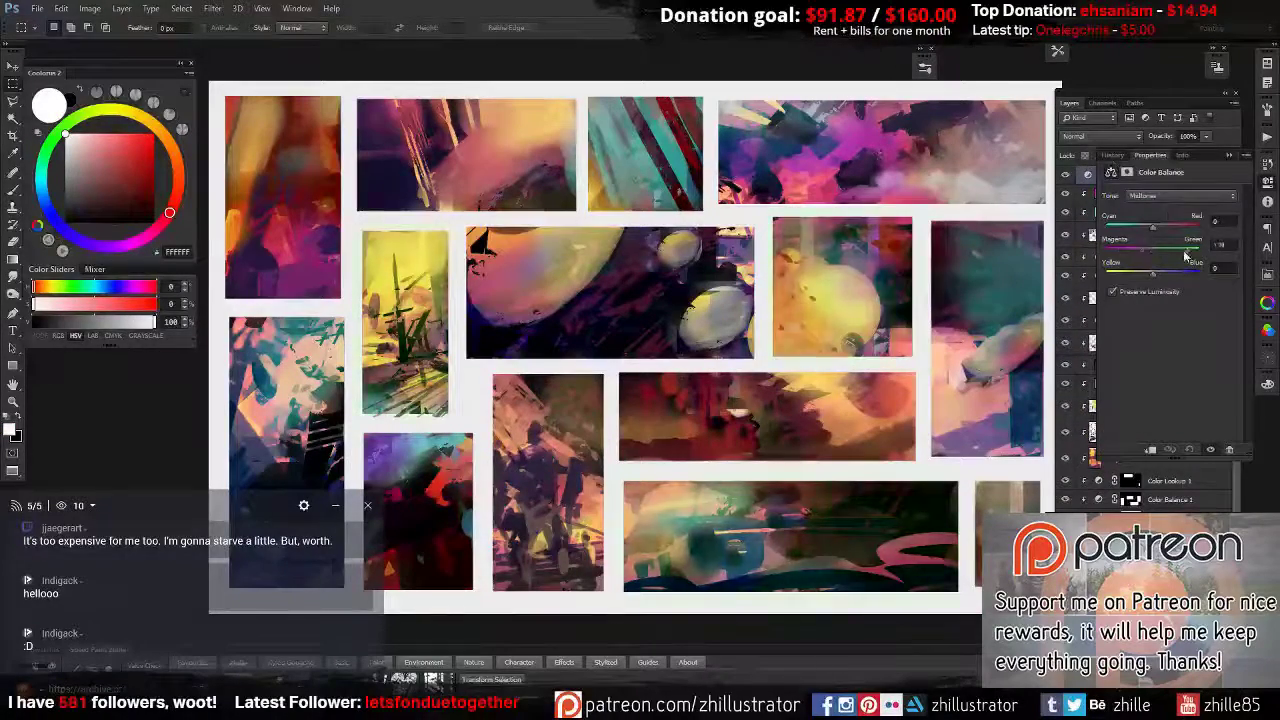
mouse_move(1153, 272)
left_mouse_down()
mouse_move(1142, 272)
mouse_move(1140, 232)
left_mouse_up()
Add a new Color Dodge layer with a light blue brush at 50% opacity.
key("b")
key("ctrl+shift+alt+n")
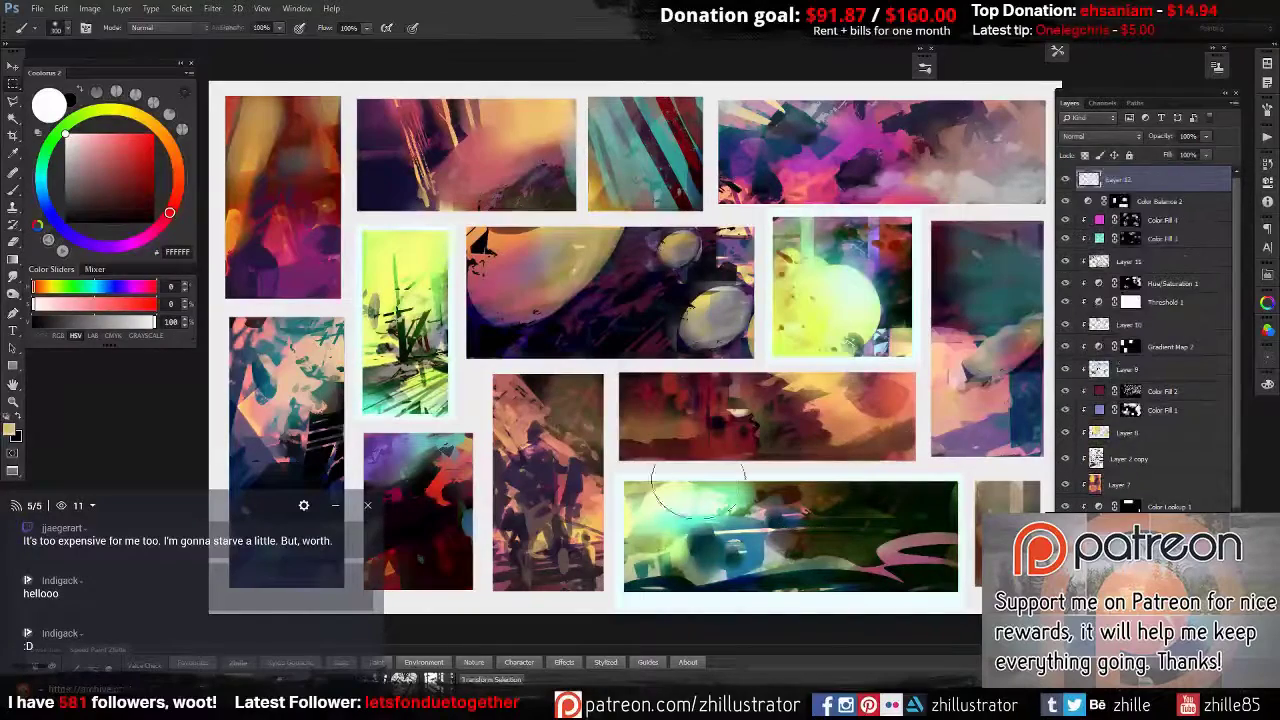
left_click(1100, 135)
left_click(1090, 252)
left_click(895, 320, "alt")
key("5")
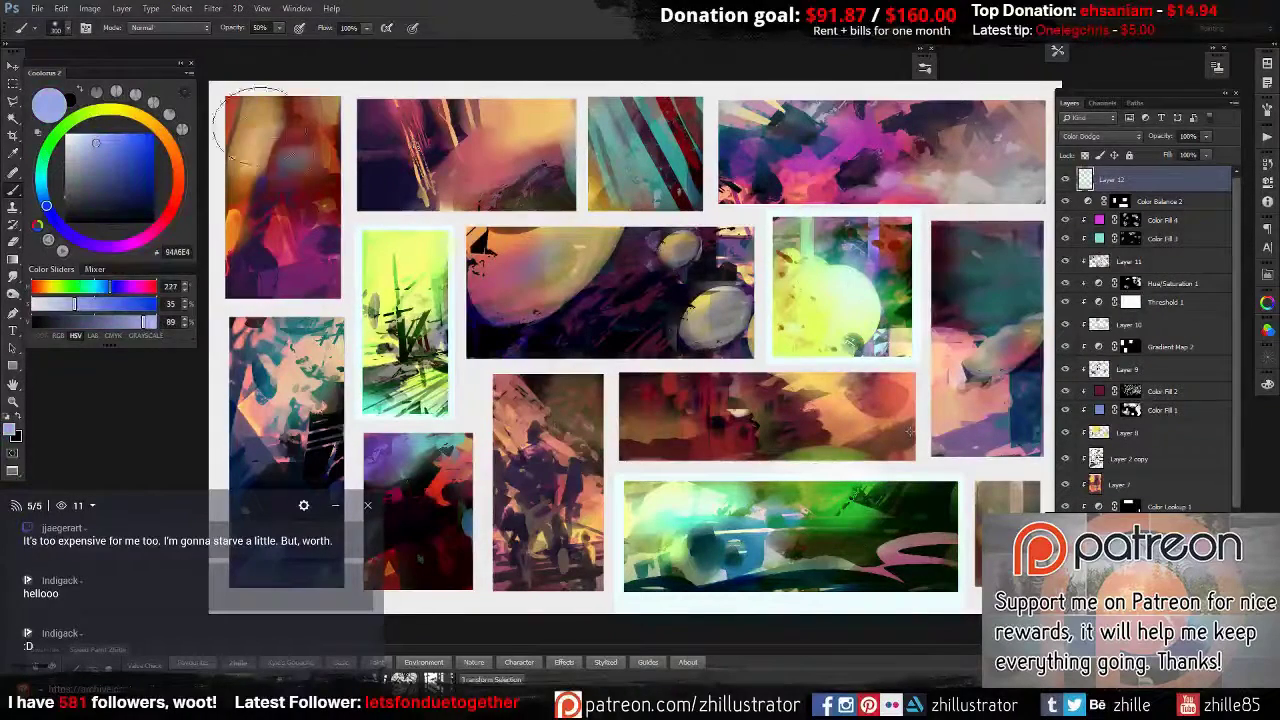
Paint light blue glow over the left panels and teal glow over the bottom green panel.
left_click_drag(258, 125, 315, 262)
mouse_move(280, 340)
left_mouse_down()
mouse_move(435, 460)
mouse_move(430, 500)
left_mouse_up()
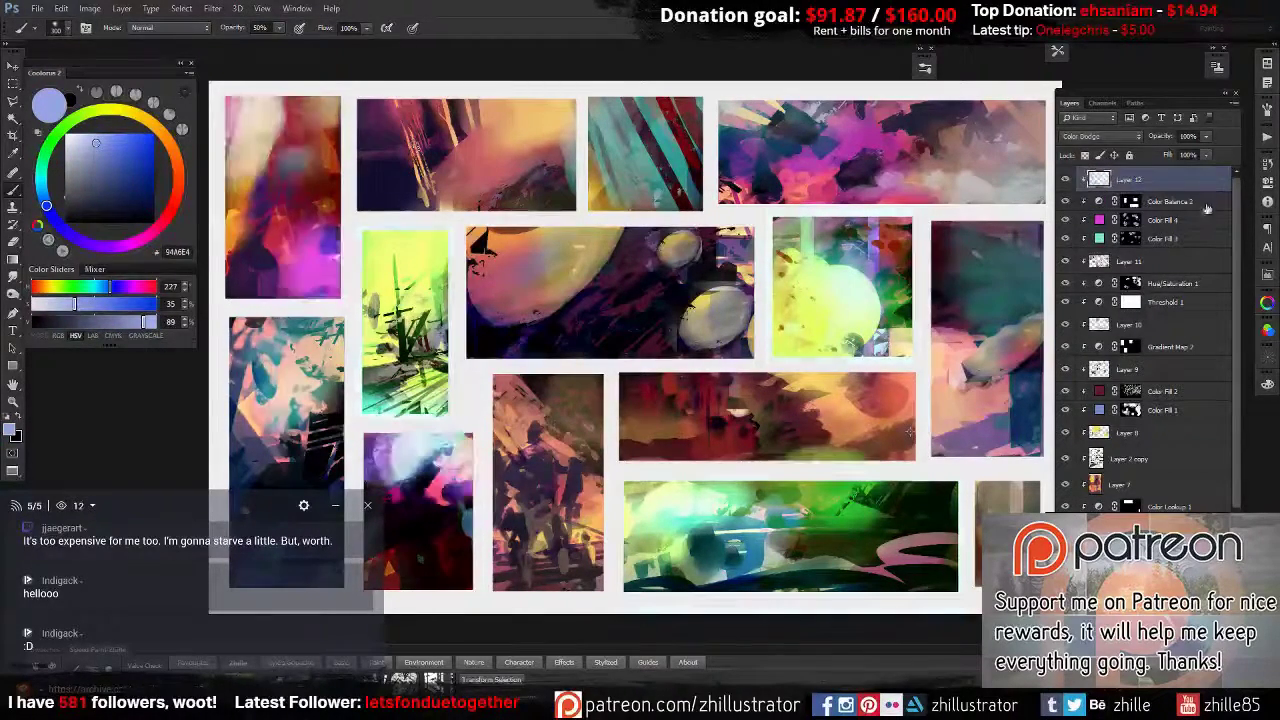
key("e")
left_click_drag(240, 110, 265, 155)
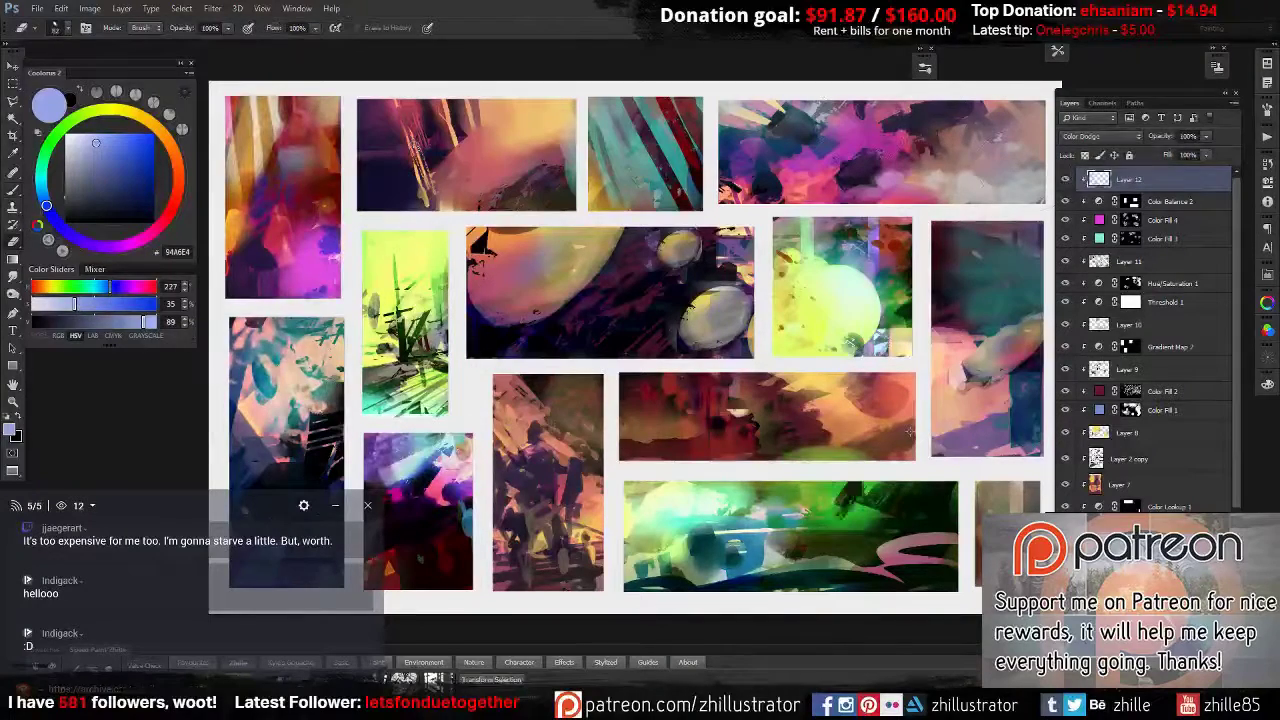
key("b")
left_click(790, 540, "alt")
left_click_drag(800, 470, 700, 570)
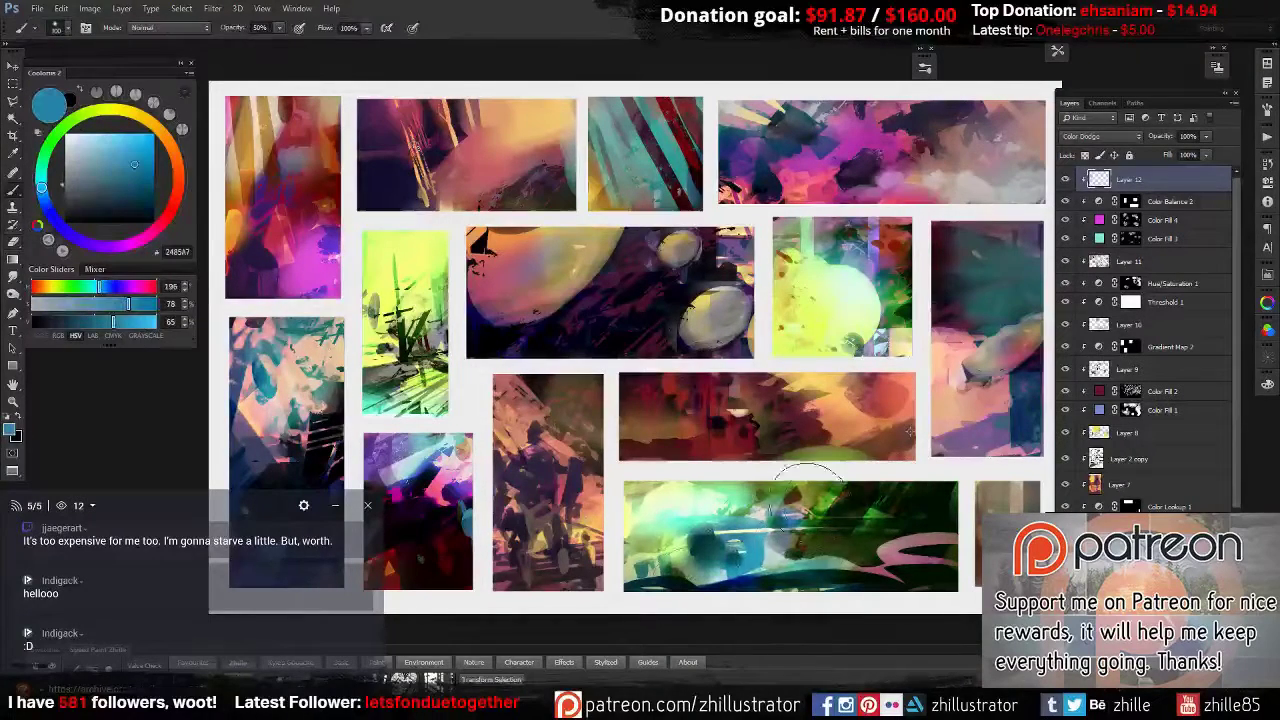
Refine the glow with magenta, red and dark teal colours, smudging and erasing.
left_click(533, 385, "alt")
key("r")
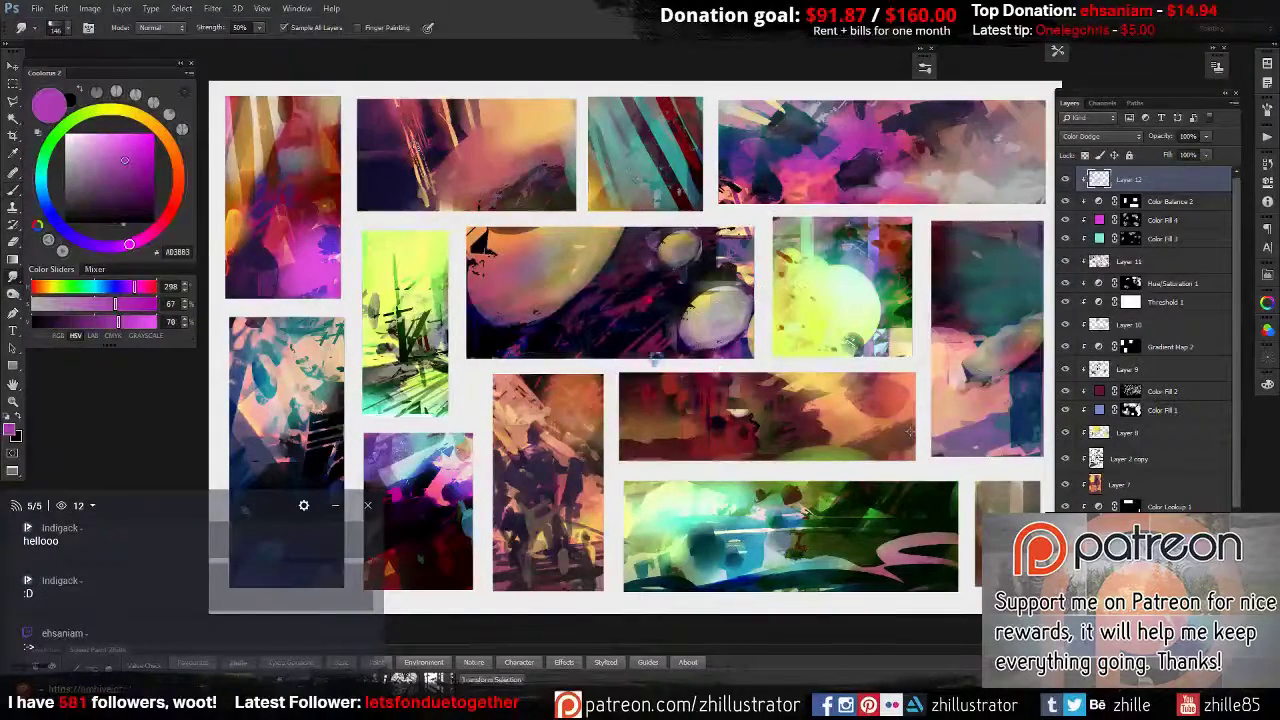
left_click(640, 305, "alt")
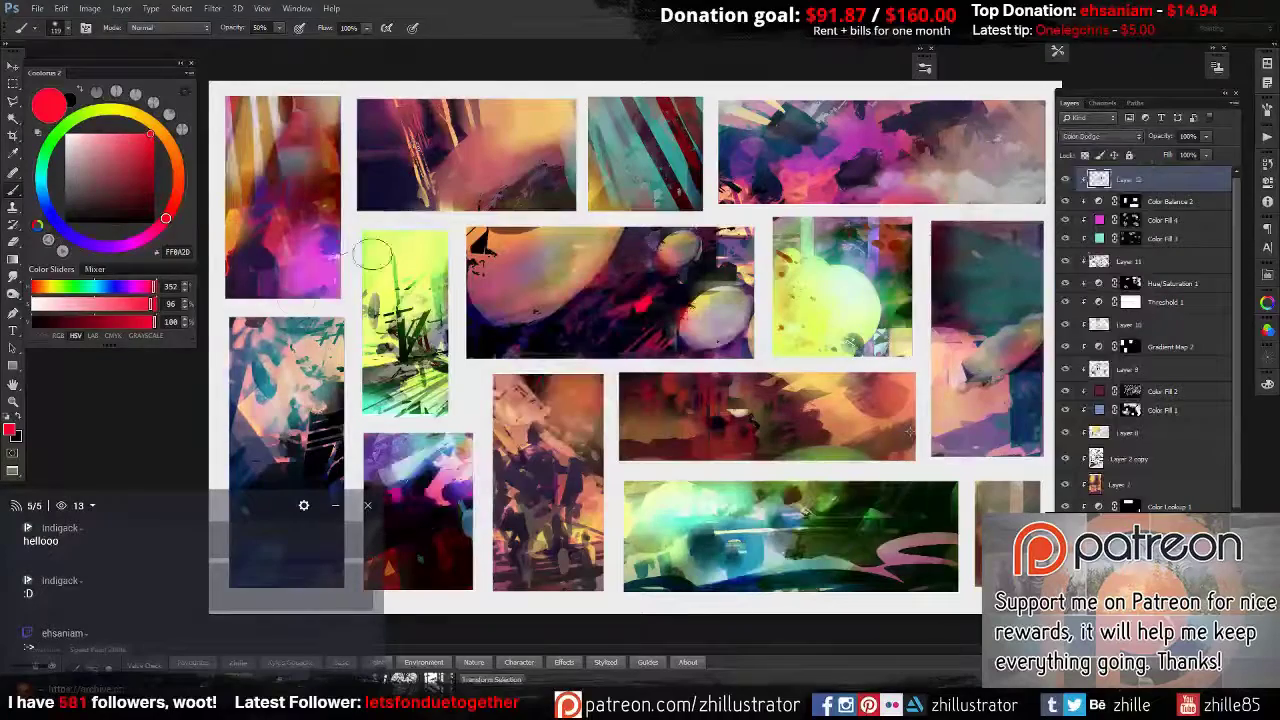
key("e")
left_click(614, 160)
key("Return")
key("b")
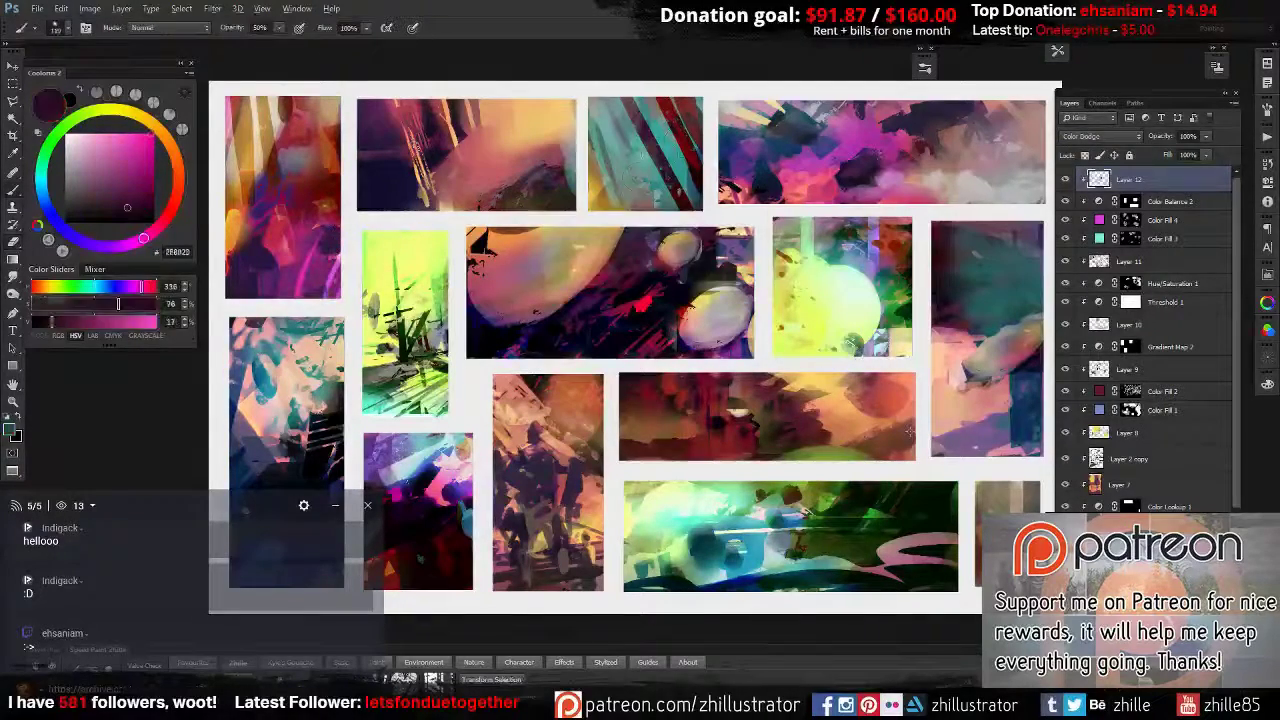
left_click(614, 160, "alt")
left_click_drag(909, 431, 1047, 335)
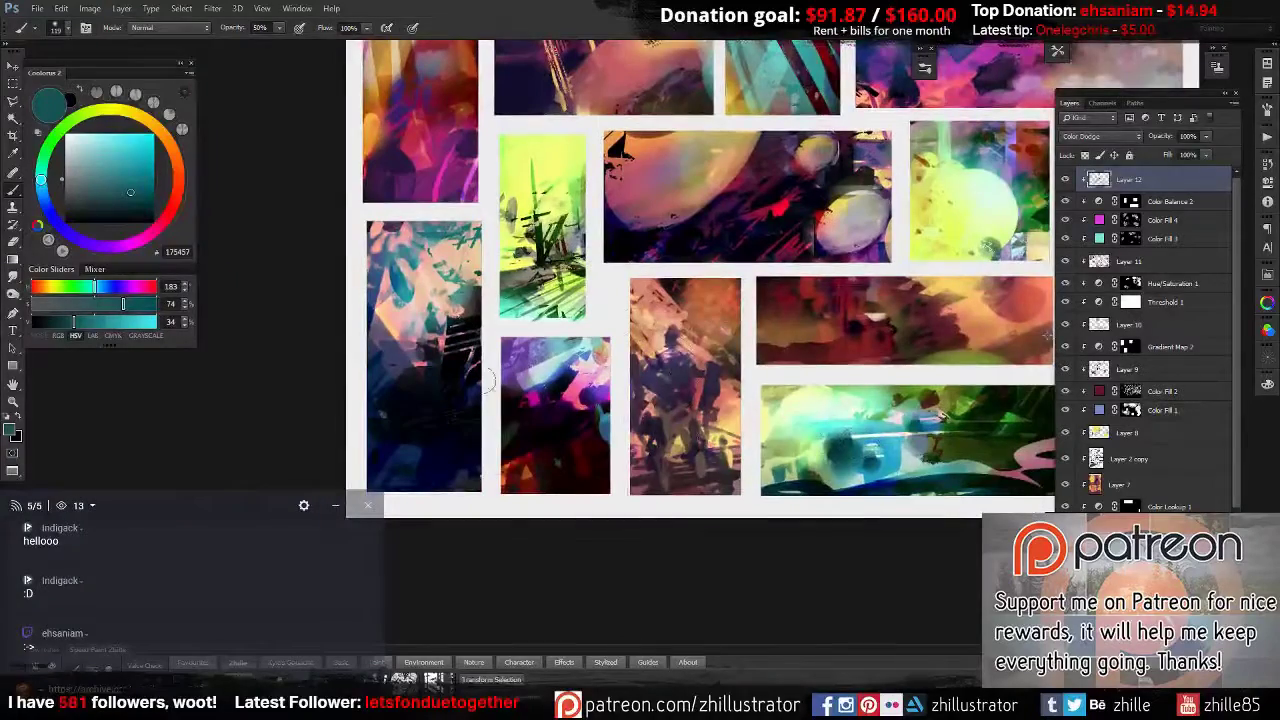
left_click_drag(490, 383, 486, 513)
Run an irreversible Edit command and adjust the Color Balance 2 layer's blend mode.
left_click(61, 8)
left_click(130, 277)
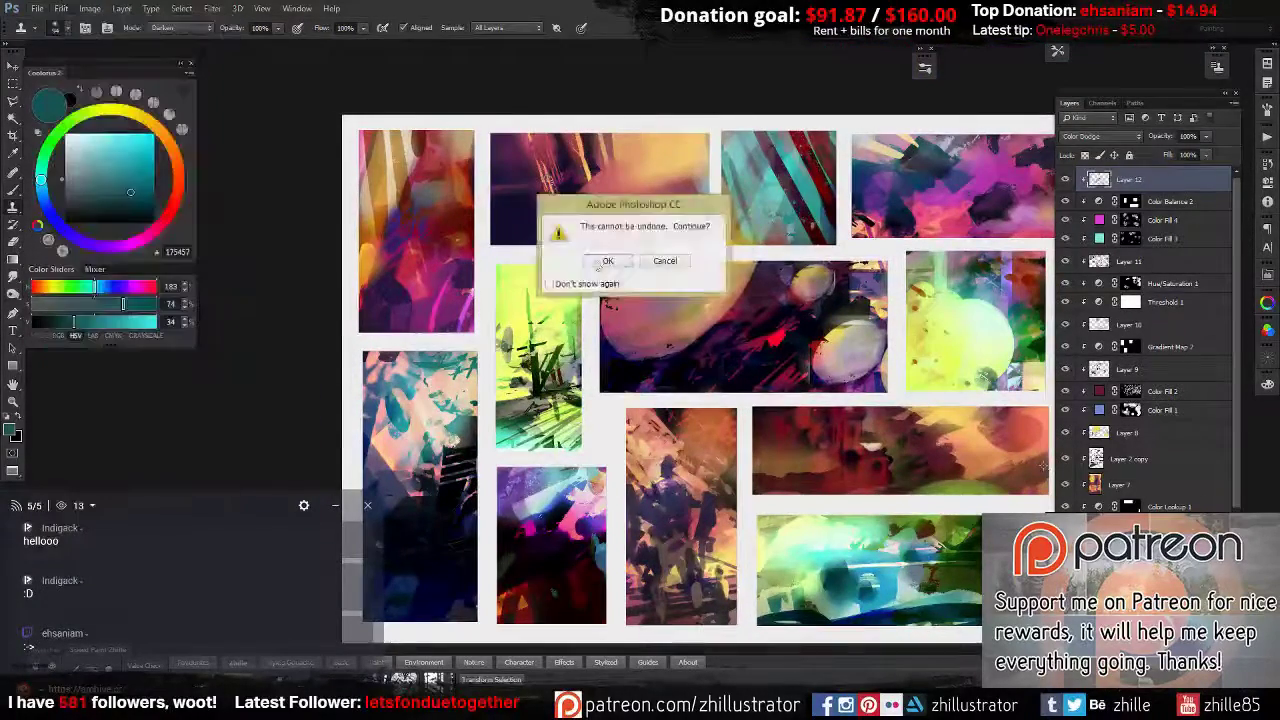
key("Return")
left_click_drag(1131, 229, 1070, 200)
left_click(1100, 135)
left_click(1068, 448)
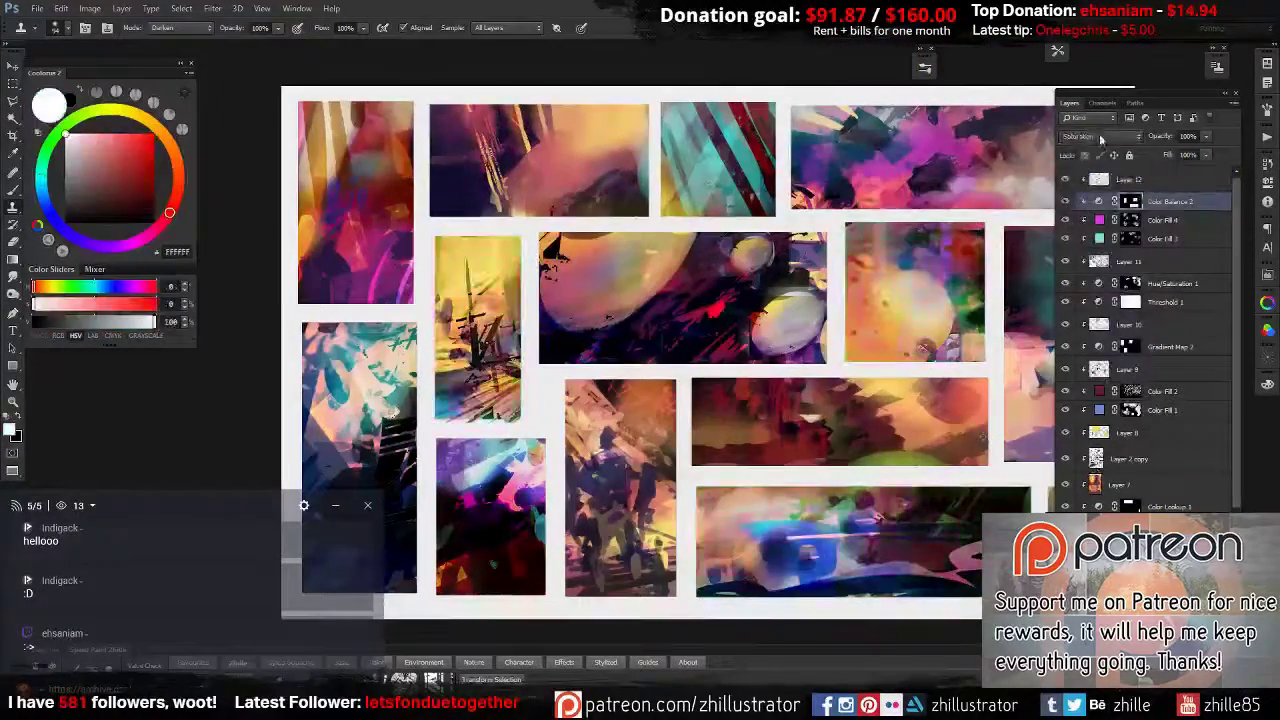
left_click(1131, 201)
left_click(1100, 135)
left_click(1088, 268)
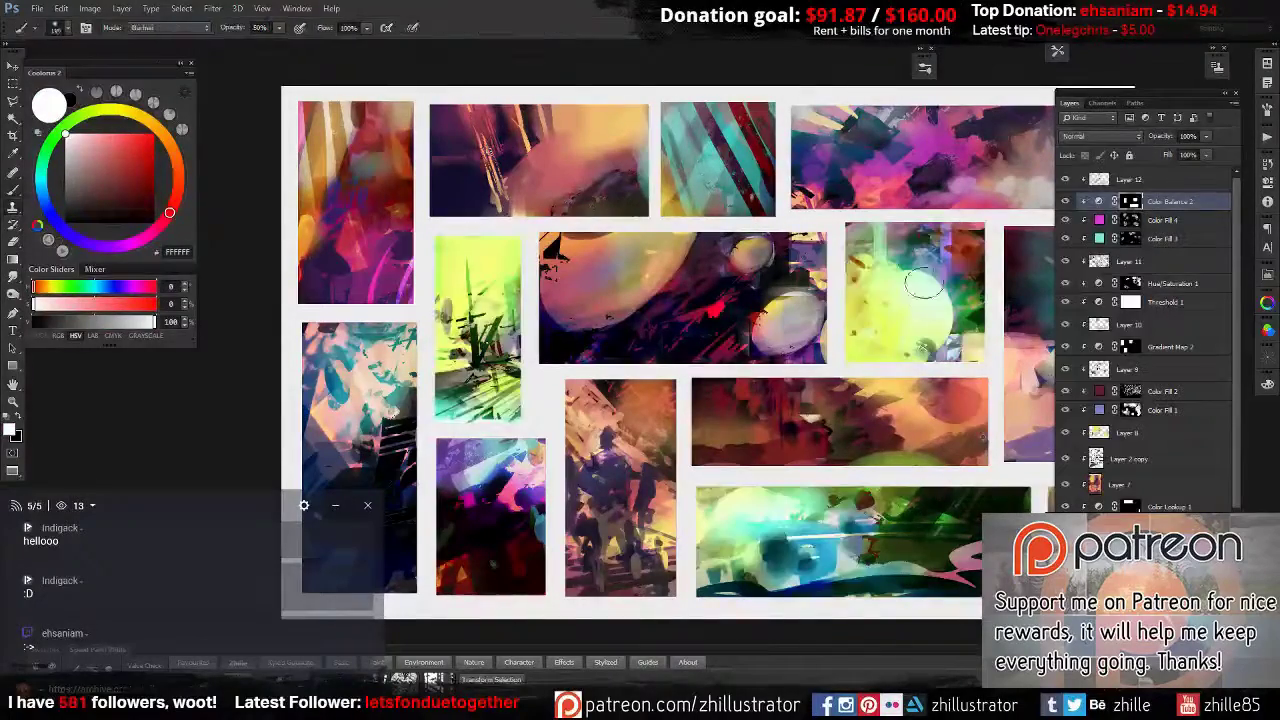
Deselect the panels and stamp a merged copy of all layers as Layer 13.
key("ctrl+shift+alt+n")
key("b")
key("ctrl+d")
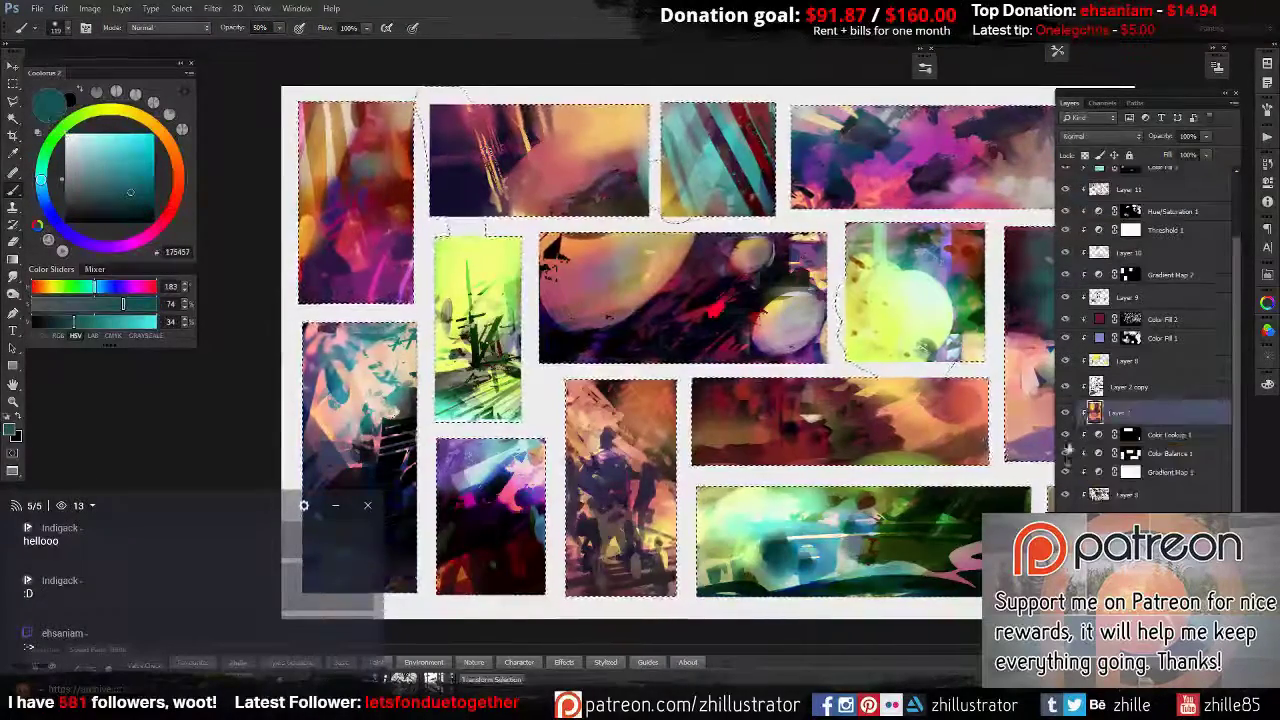
key("ctrl+shift+alt+e")
left_click(181, 63)
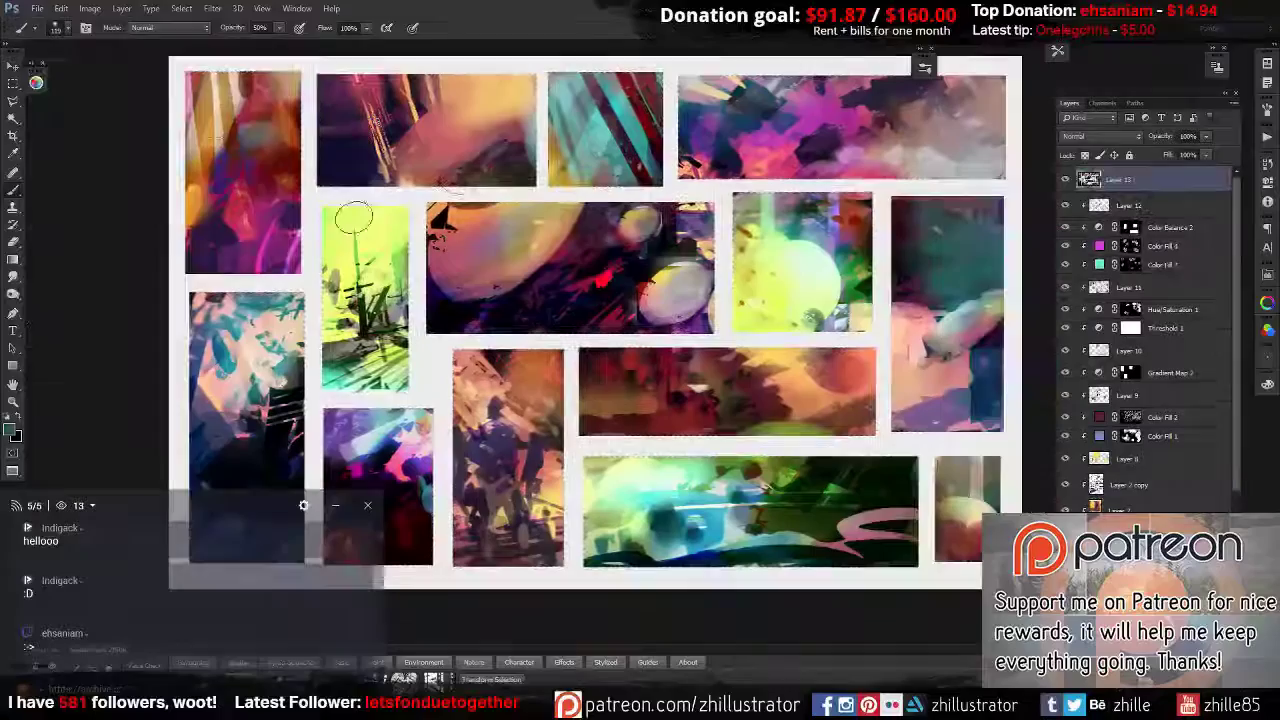
left_click(90, 8)
Convert the merged Layer 13 to black and white.
left_click(270, 129)
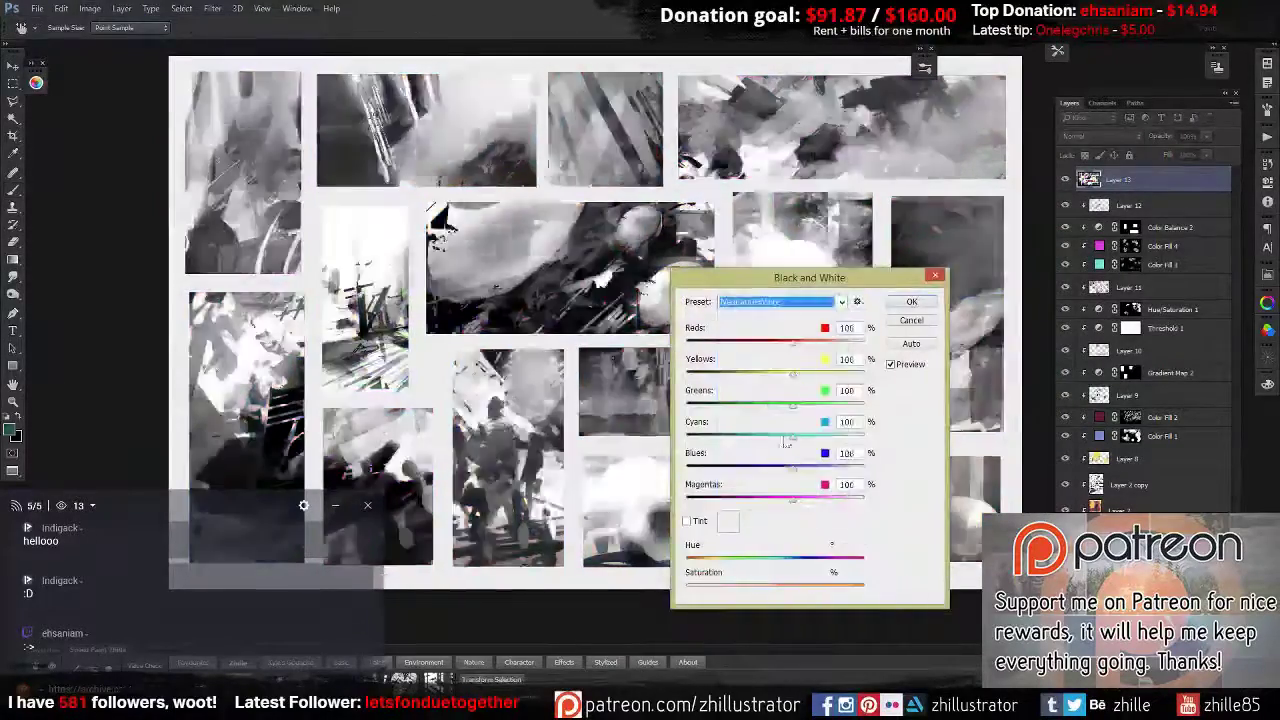
left_click(909, 294)
scroll(1108, 143, "up", 3)
scroll(1108, 143, "up", 3)
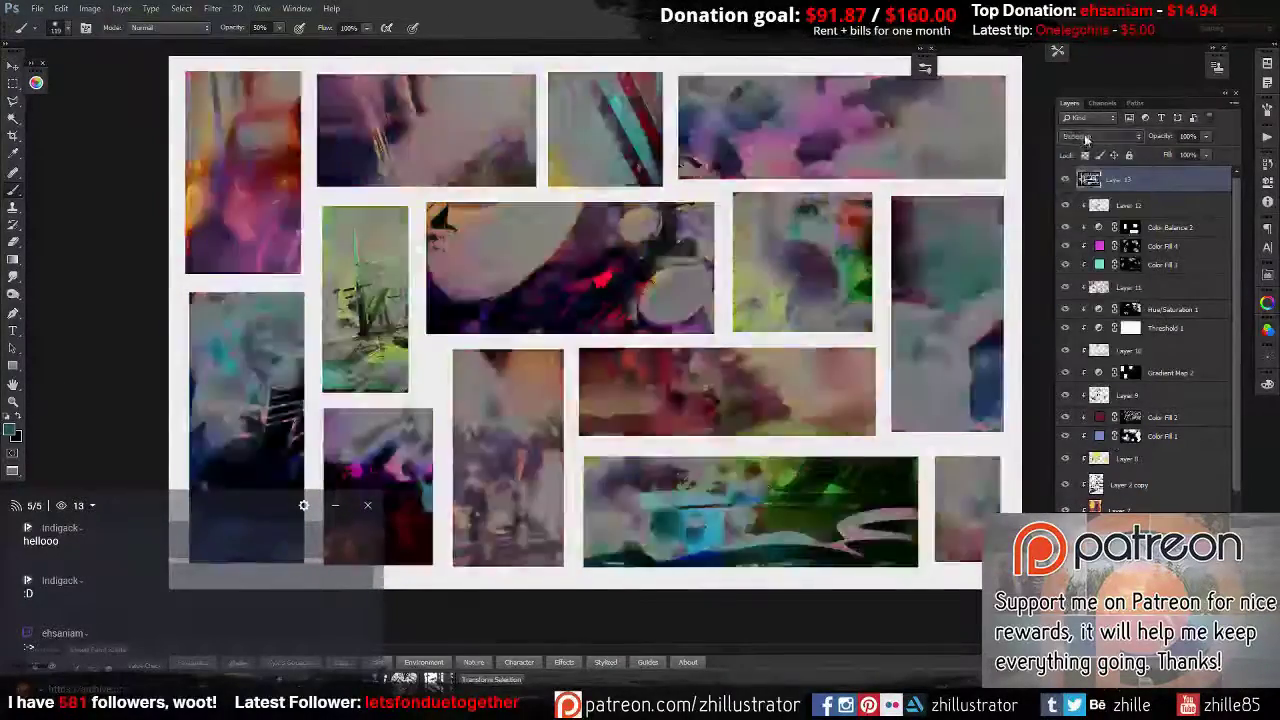
scroll(1108, 143, "up", 3)
scroll(1108, 143, "up", 2)
scroll(1108, 143, "up", 2)
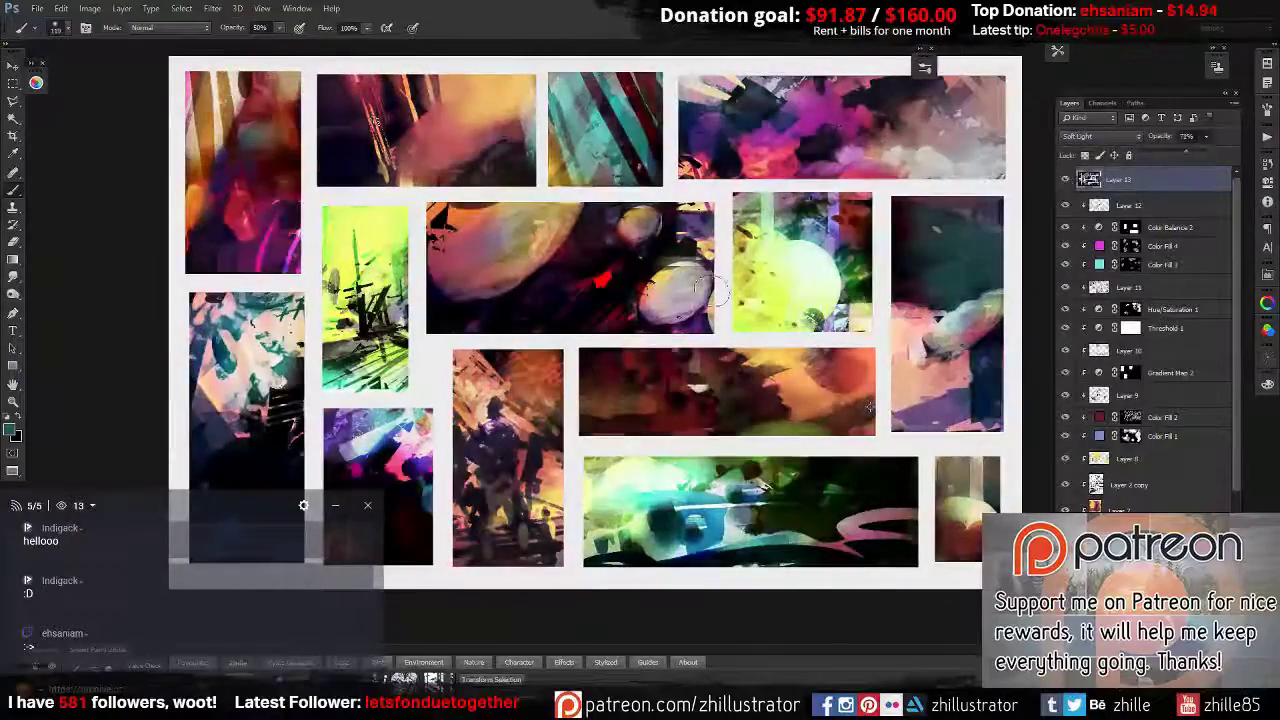
Add a mask to the merged layer and shape it with a gradient.
left_click(122, 8)
left_click(60, 177)
key("g")
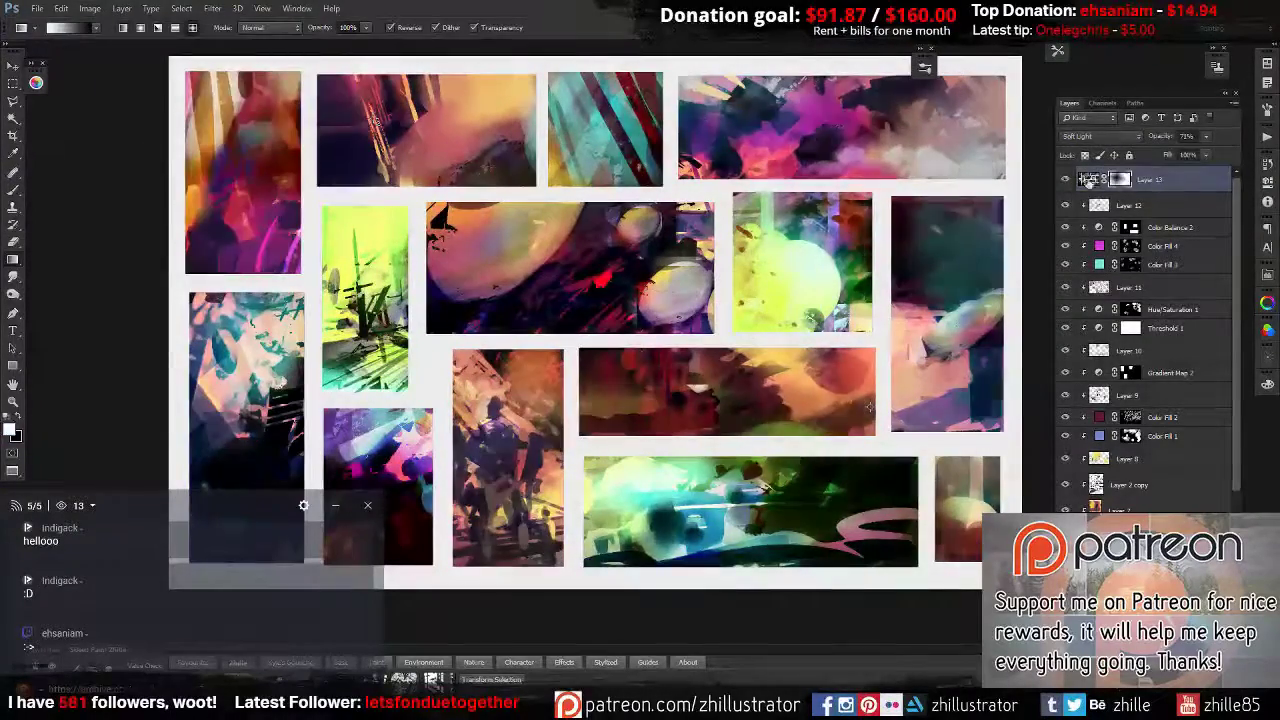
key("ctrl+j")
key("Delete")
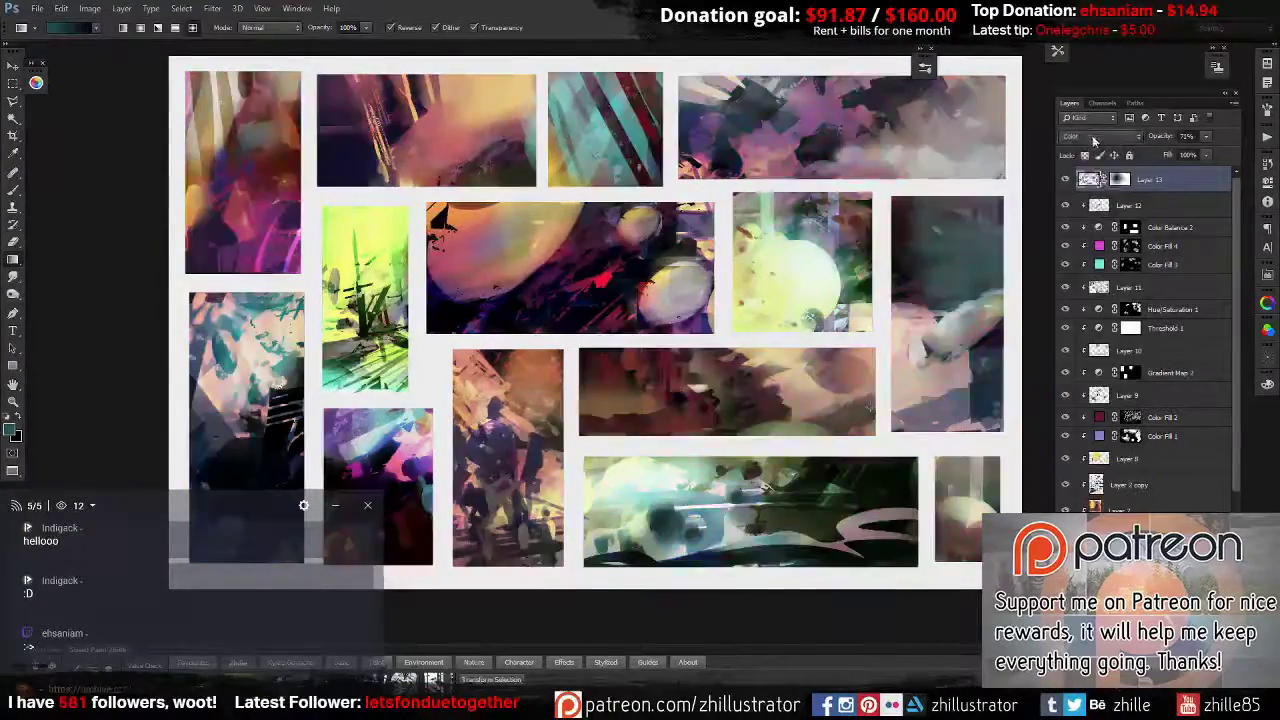
Fill the gutters between panels dark and set the merged layer to Soft Light.
scroll(1110, 143, "up", 1)
scroll(1110, 143, "up", 1)
scroll(1150, 300, "down", 1)
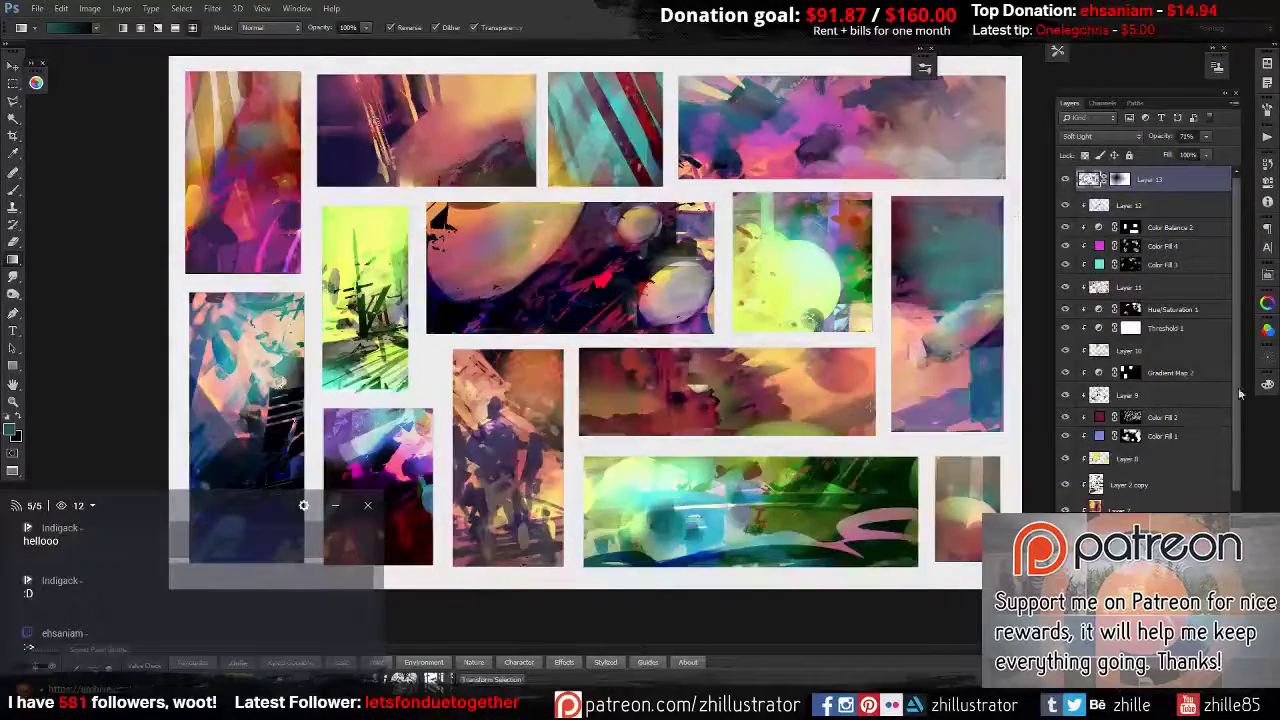
double_click(1099, 500)
key("Return")
scroll(1150, 230, "up", 1)
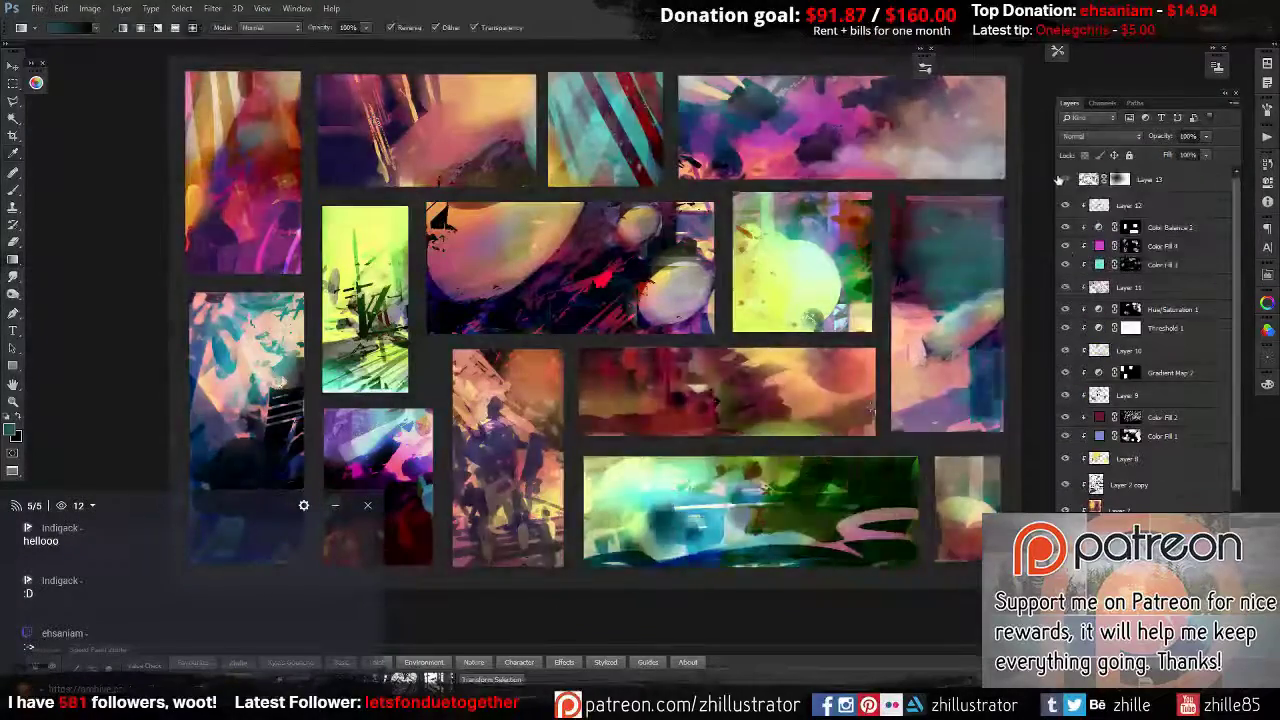
left_click(1097, 136)
left_click(1090, 210)
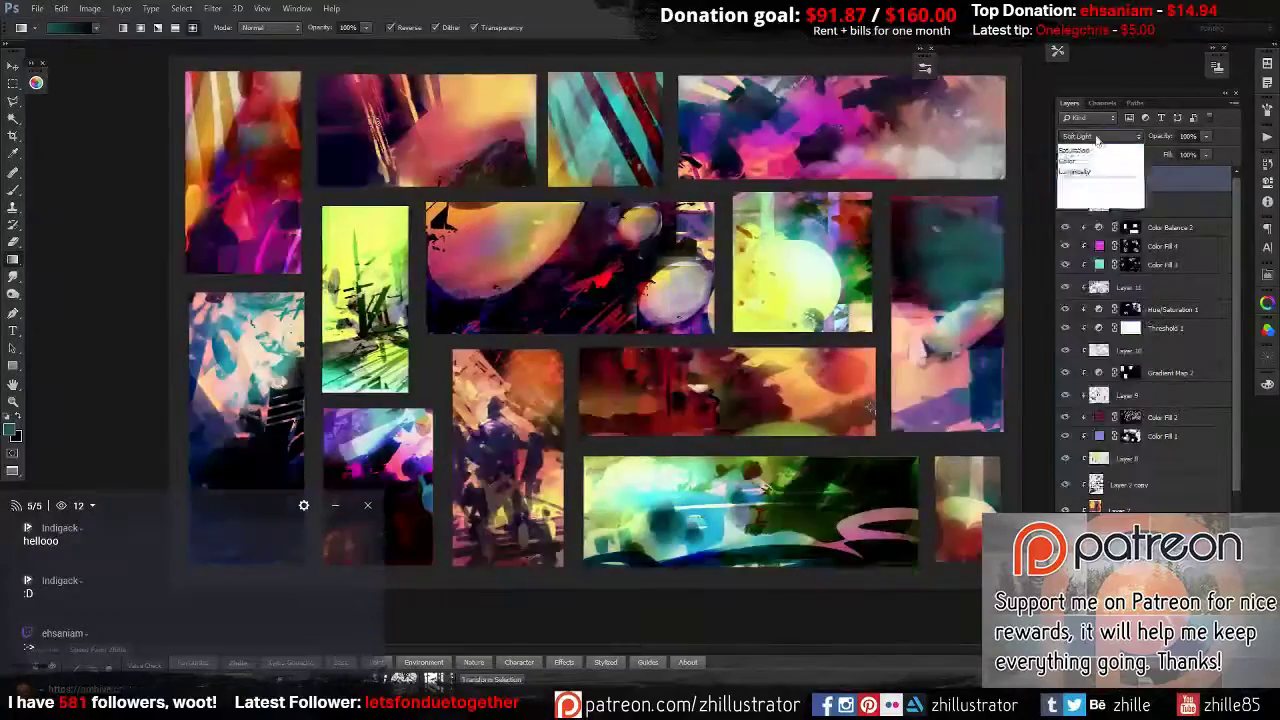
Add a Threshold adjustment layer blended as Soft Light at low opacity.
left_click(121, 8)
left_click(171, 134)
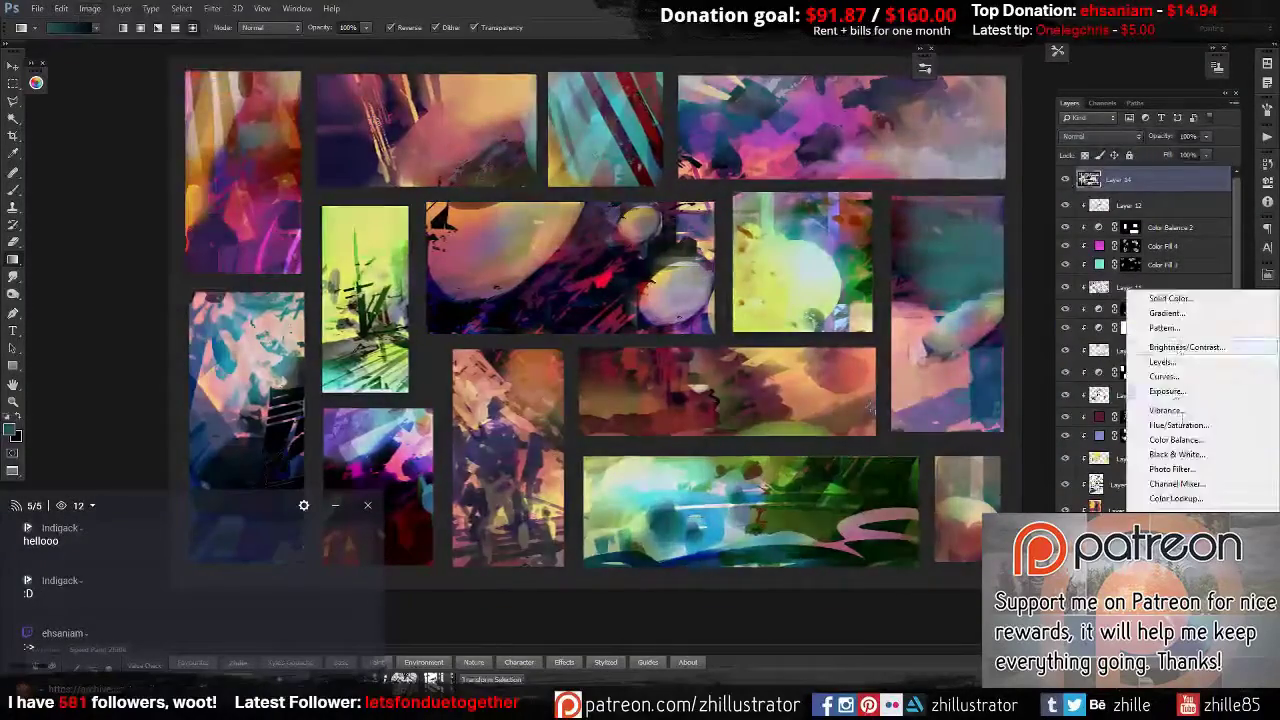
left_click(1170, 550)
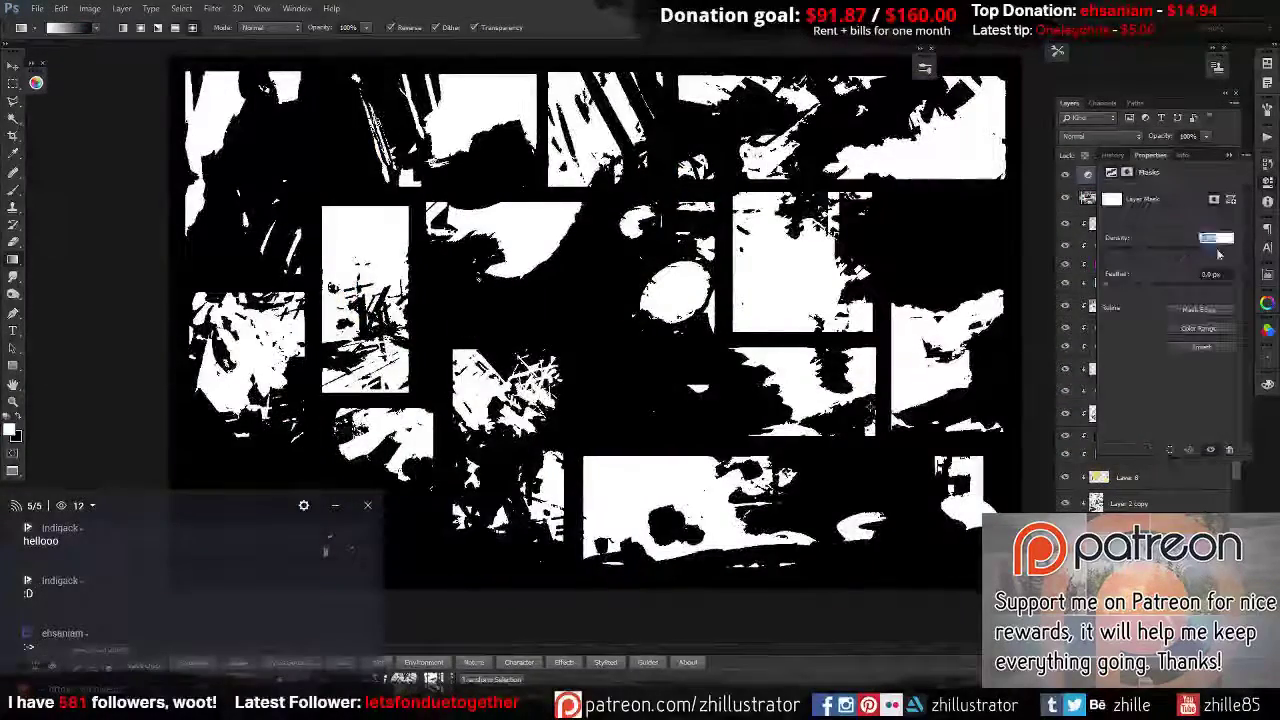
left_click(1100, 136)
left_click(1090, 210)
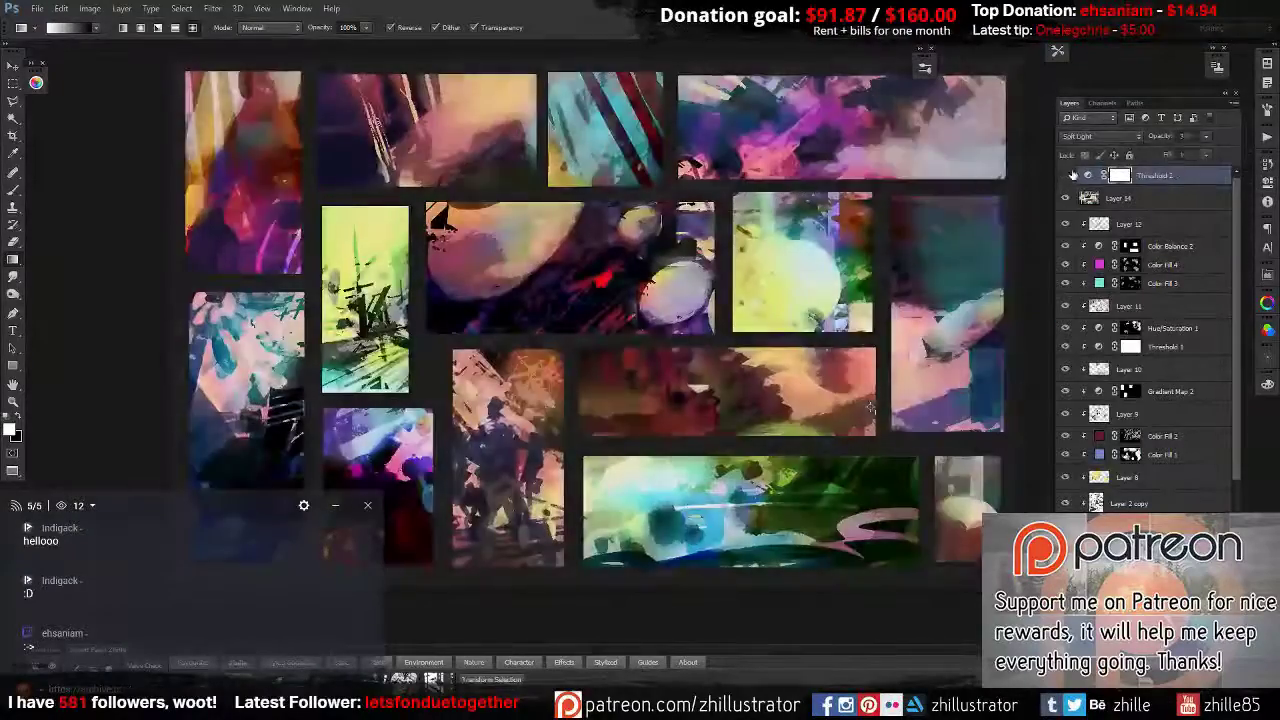
left_click(1065, 198)
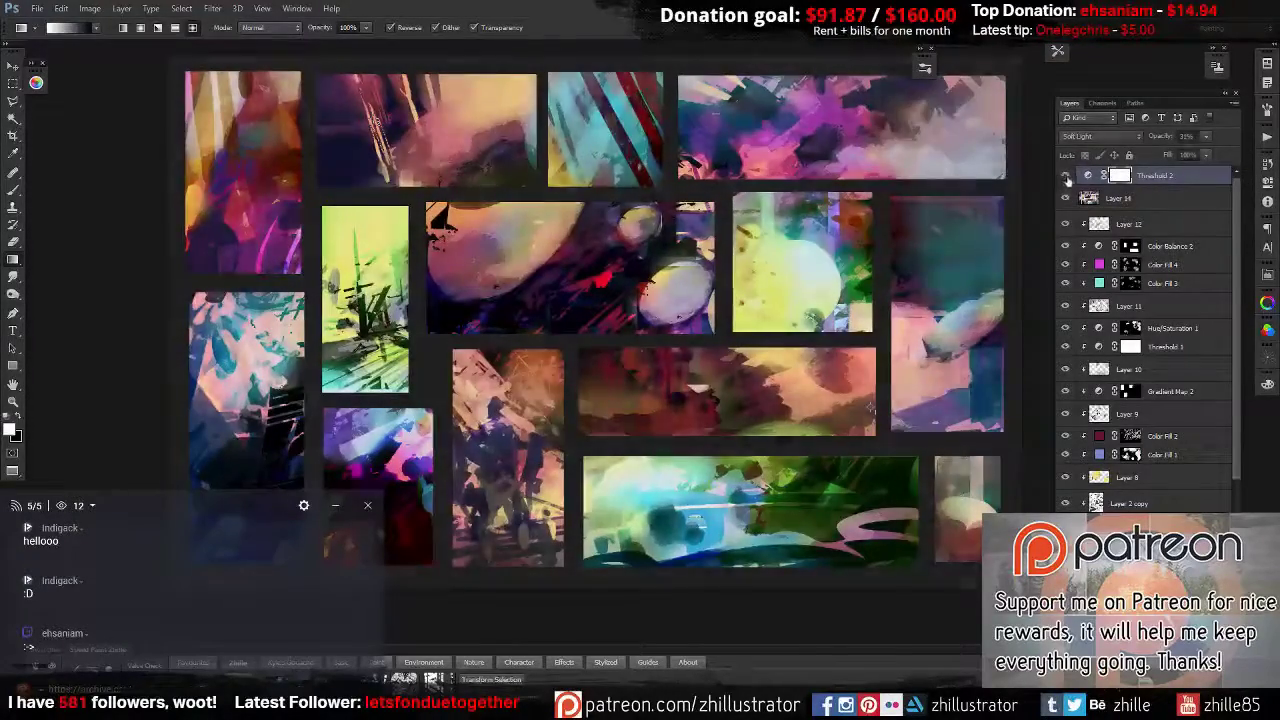
scroll(1140, 330, "down", 3)
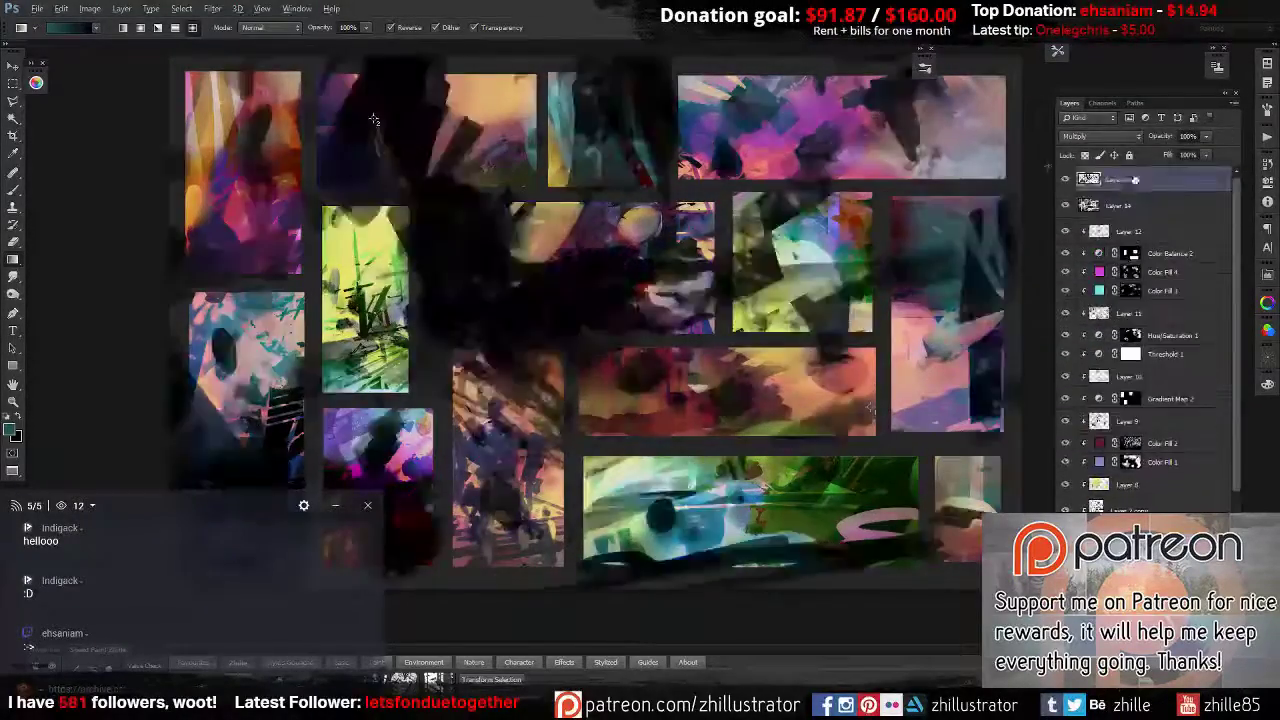
Finish the transform and stamp all visible layers into a new merged Layer 15.
key("ctrl+t")
right_click(428, 294)
key("Return")
key("ctrl+shift+alt+e")
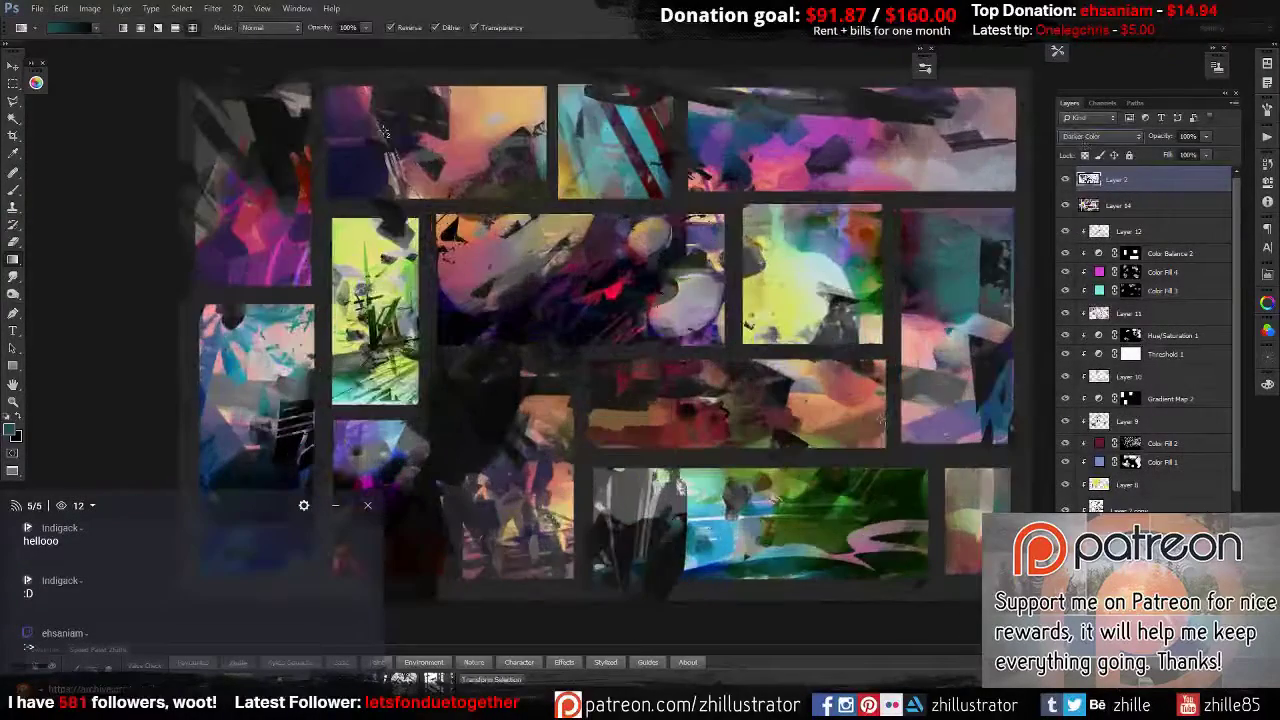
Show the darker Layer 2 overlay and scale and reposition it with Free Transform.
key("m")
left_click(1066, 205)
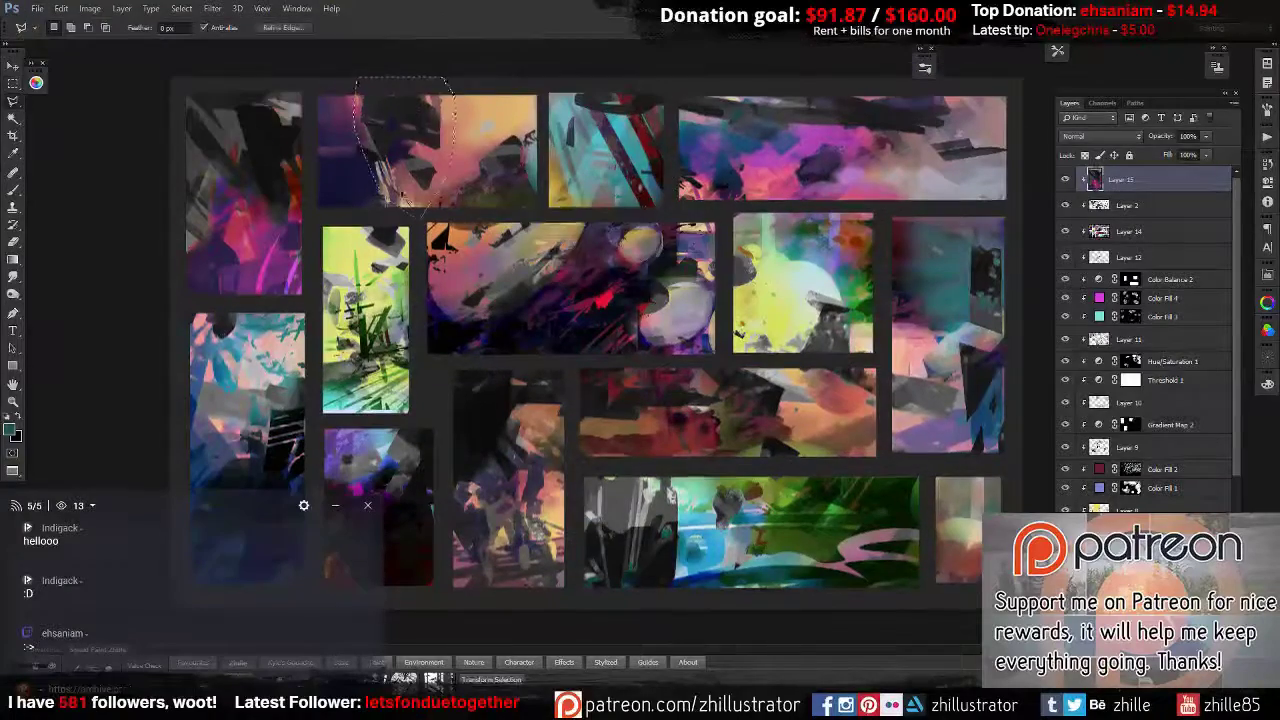
key("alt+bracketleft")
key("ctrl+t")
mouse_move(386, 95)
left_mouse_down()
mouse_move(430, 238)
mouse_move(470, 178)
left_mouse_up()
key("Return")
Lasso part of the overlay and transform it into a new position.
key("l")
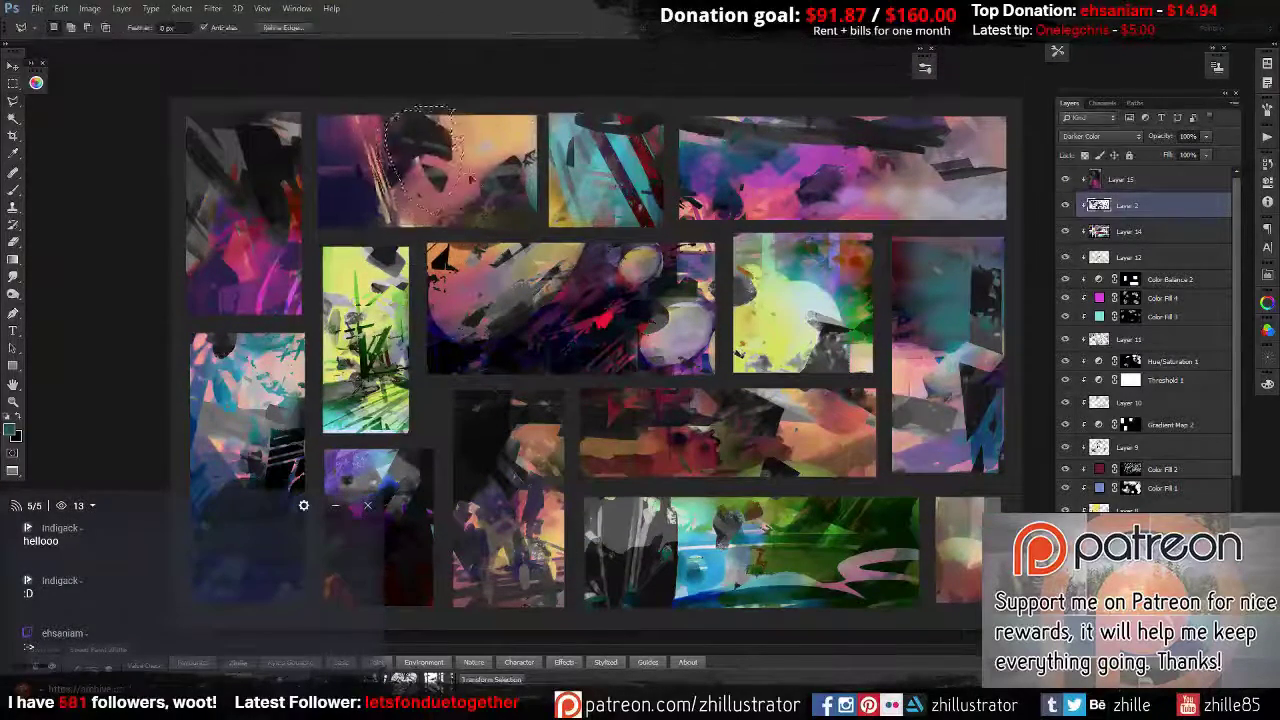
left_click_drag(730, 378, 810, 243)
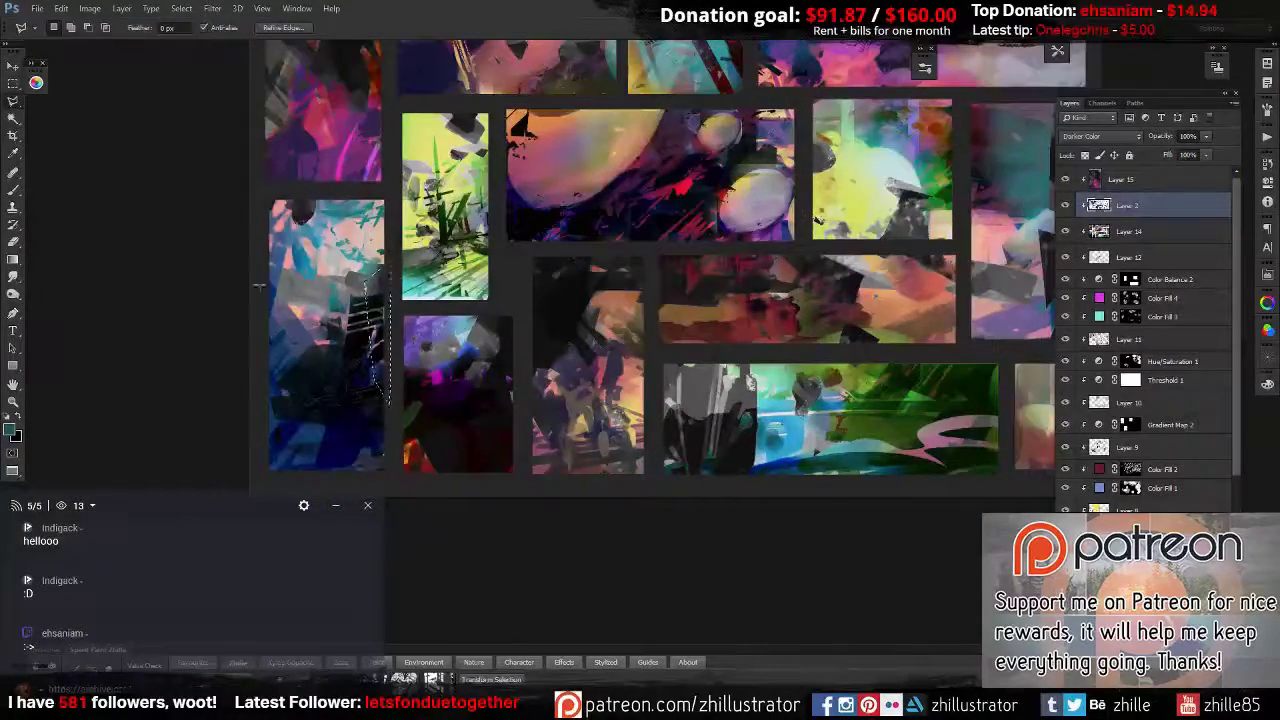
mouse_move(500, 192)
left_mouse_down()
mouse_move(490, 278)
mouse_move(434, 237)
left_mouse_up()
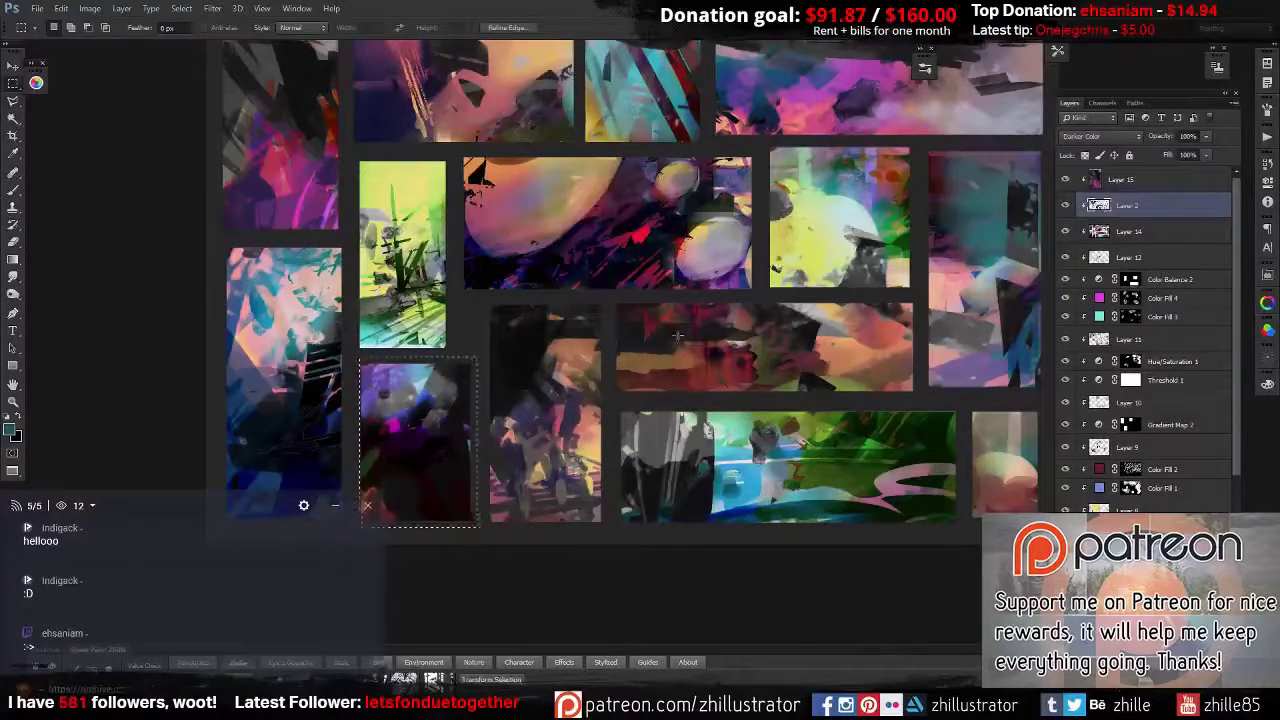
key("ctrl+t")
left_click_drag(591, 484, 661, 181)
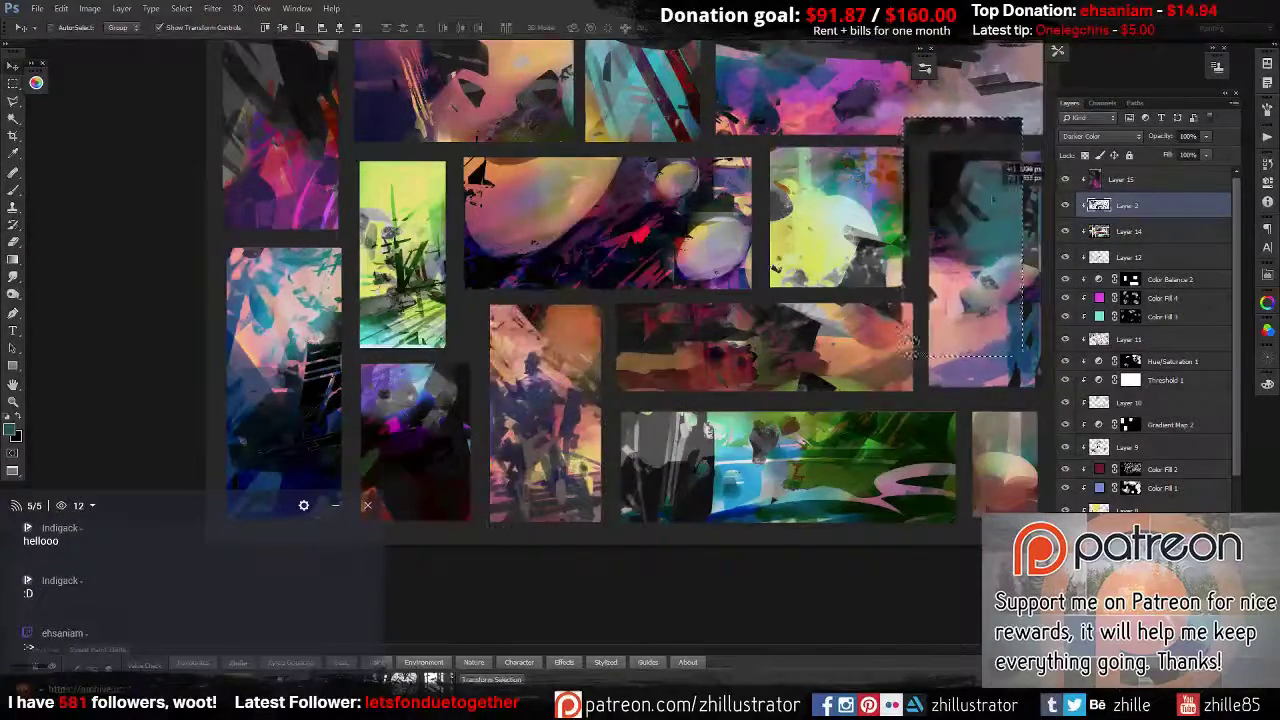
key("Return")
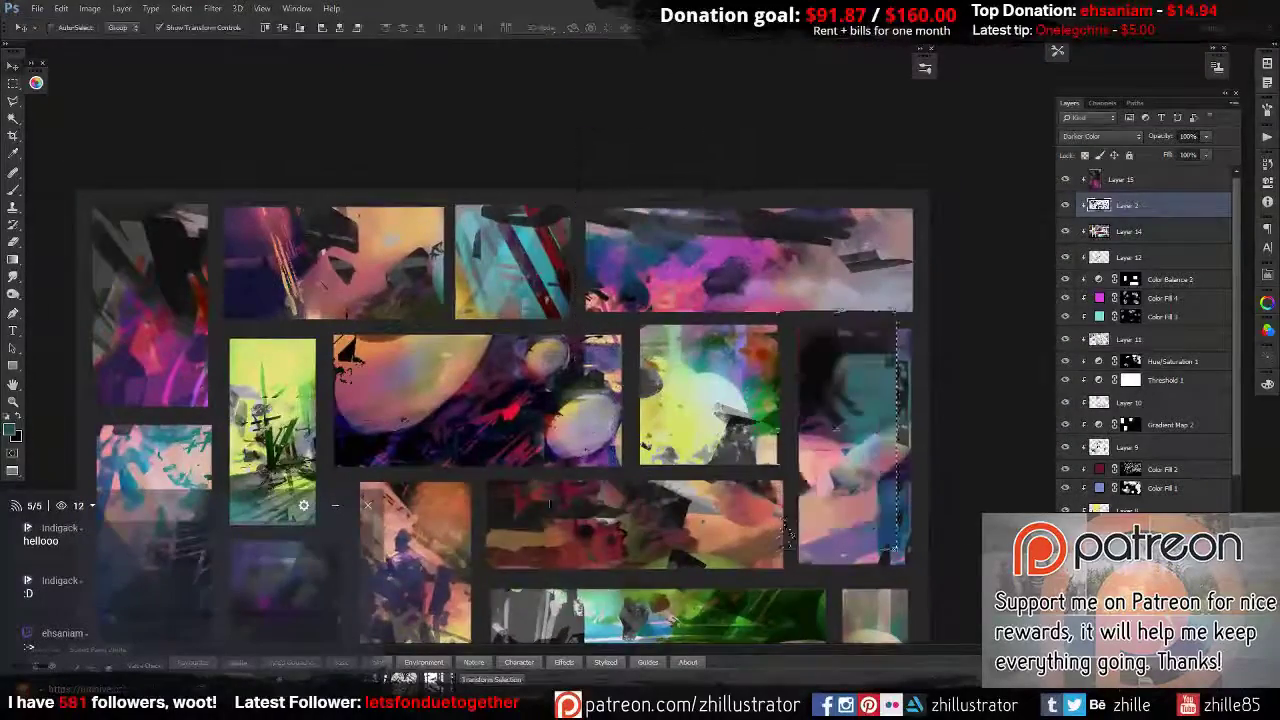
Select around the bottom green painting and erase the grey patch over it.
left_click_drag(512, 422, 787, 540)
key("e")
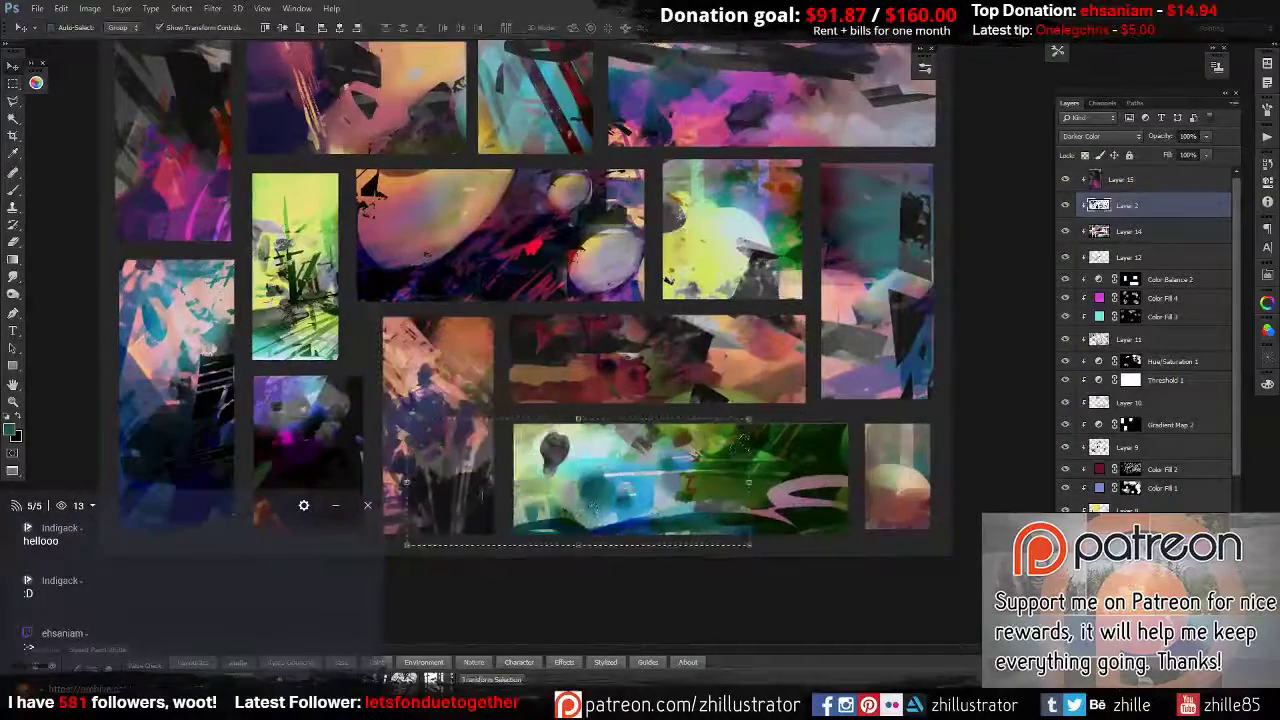
left_click_drag(800, 375, 770, 361)
key("b")
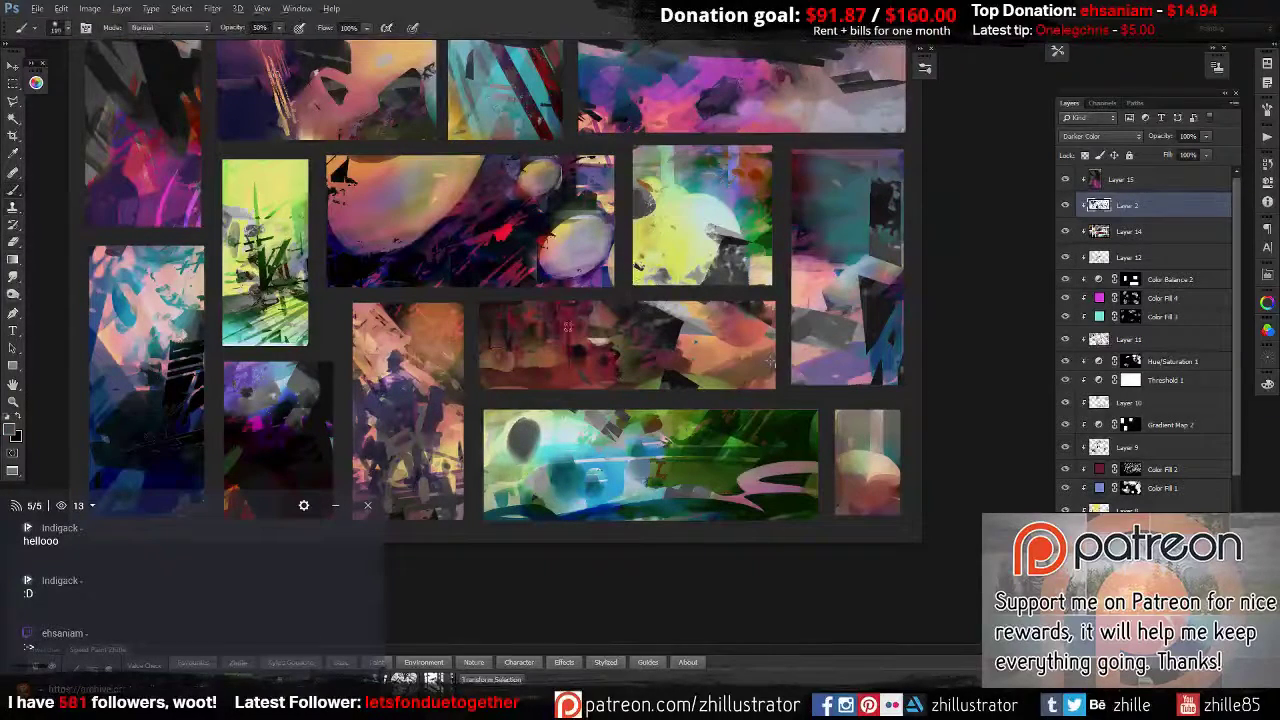
Lighten part of the red painting with salmon on the Layer 2 overlay.
key("alt+bracketright")
left_click(36, 82)
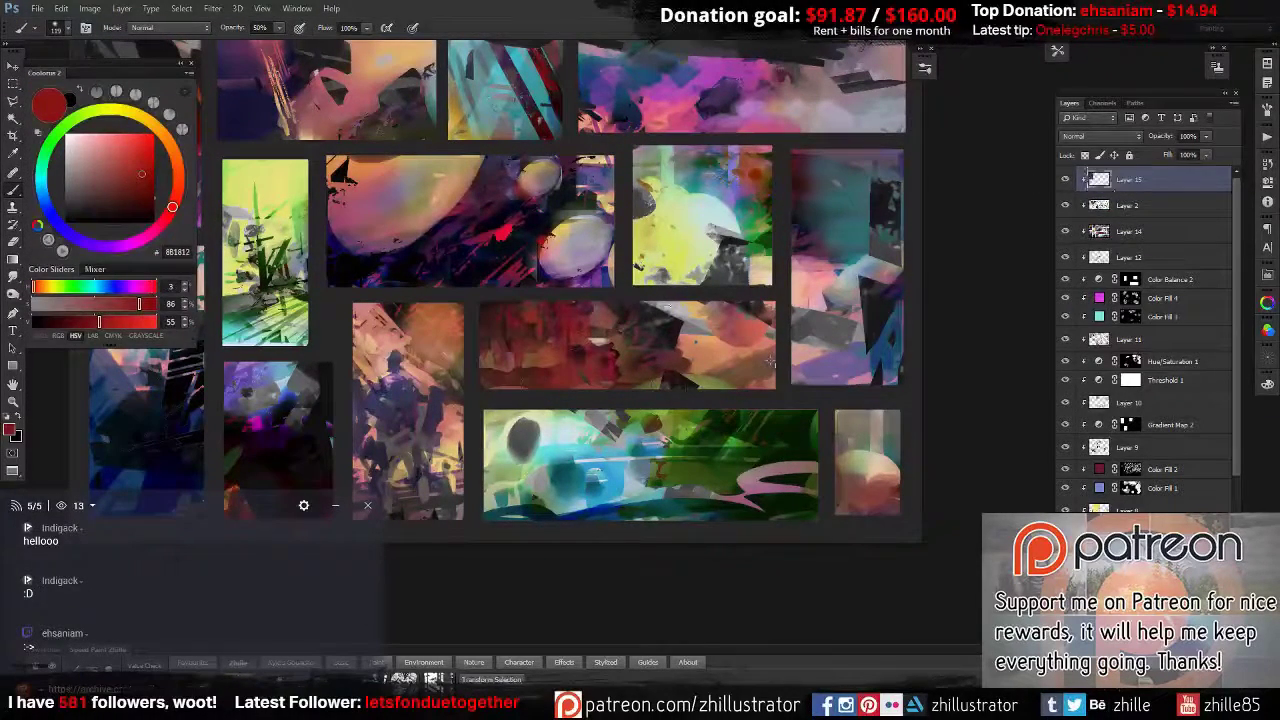
key("e")
key("alt+bracketleft")
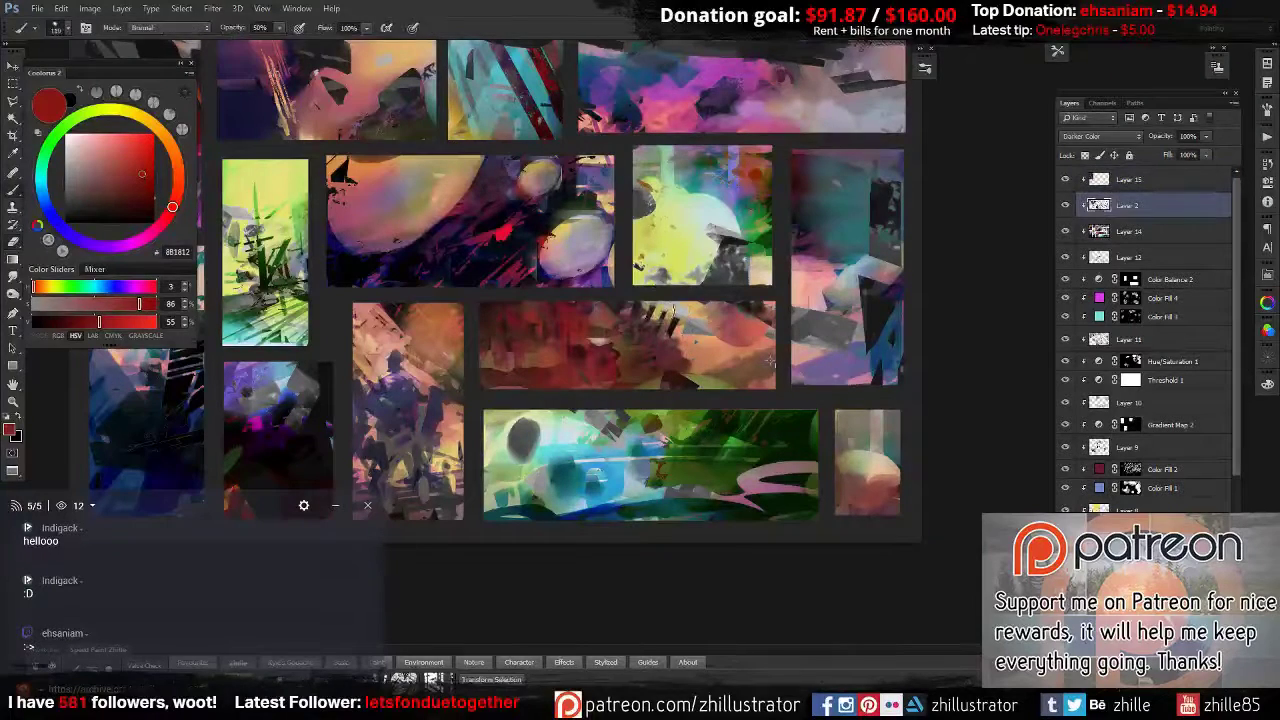
left_click(770, 361, "alt")
left_click(770, 361)
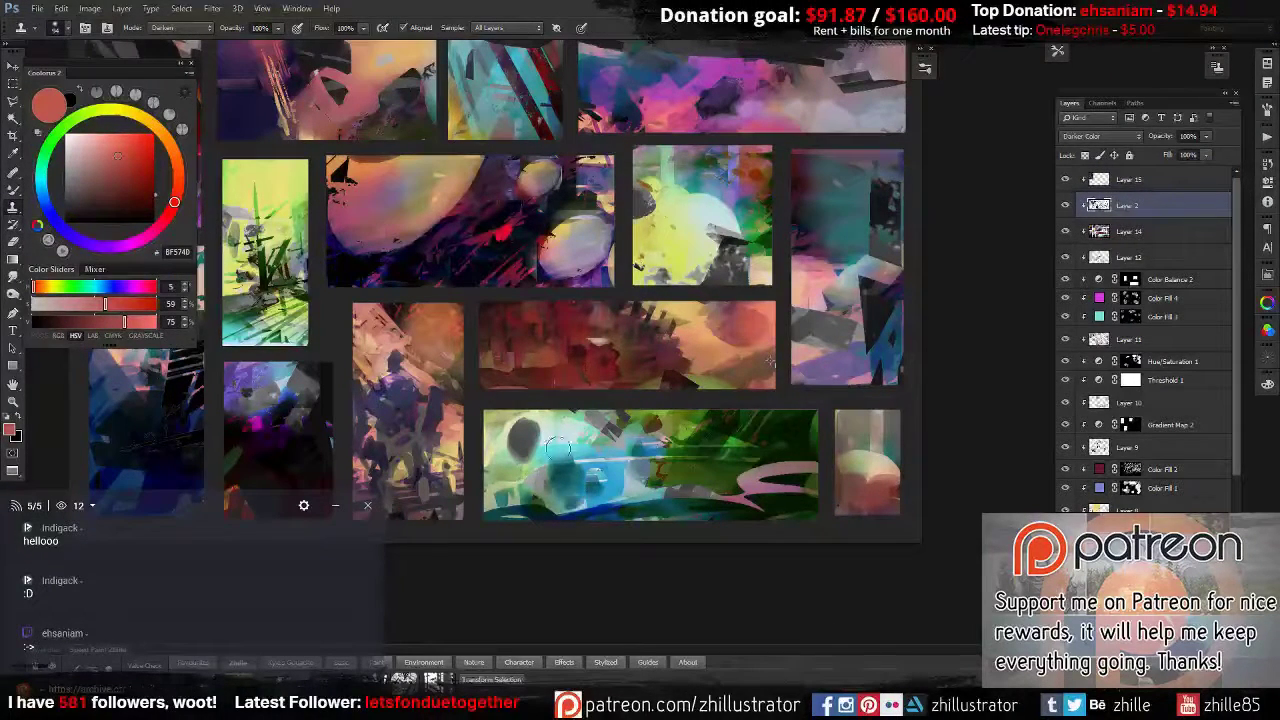
Paint light blue strokes over the small purple painting on Layer 15.
key("b")
left_click_drag(770, 361, 958, 323)
key("alt+bracketright")
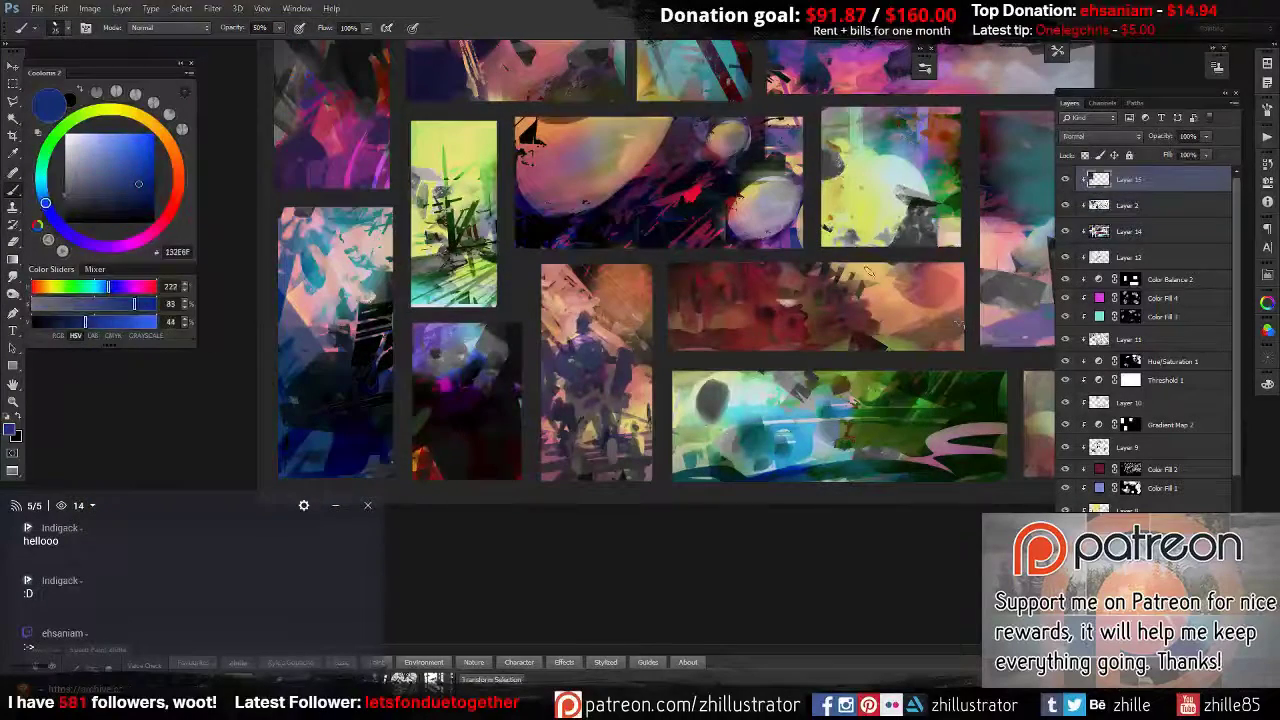
left_click(958, 323, "alt")
left_click_drag(512, 370, 440, 460)
Try near-black strokes on the lower purple painting, then undo them.
left_click(471, 400, "alt")
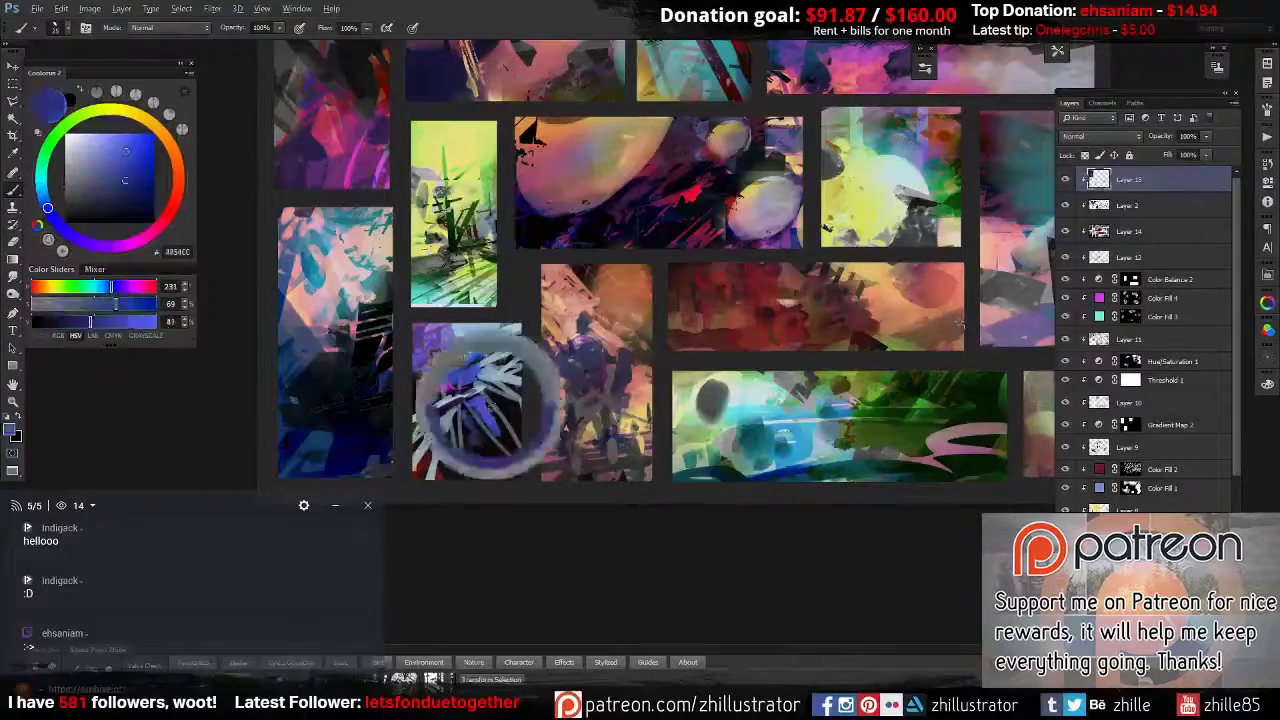
left_click(450, 470, "alt")
left_click_drag(470, 405, 430, 475)
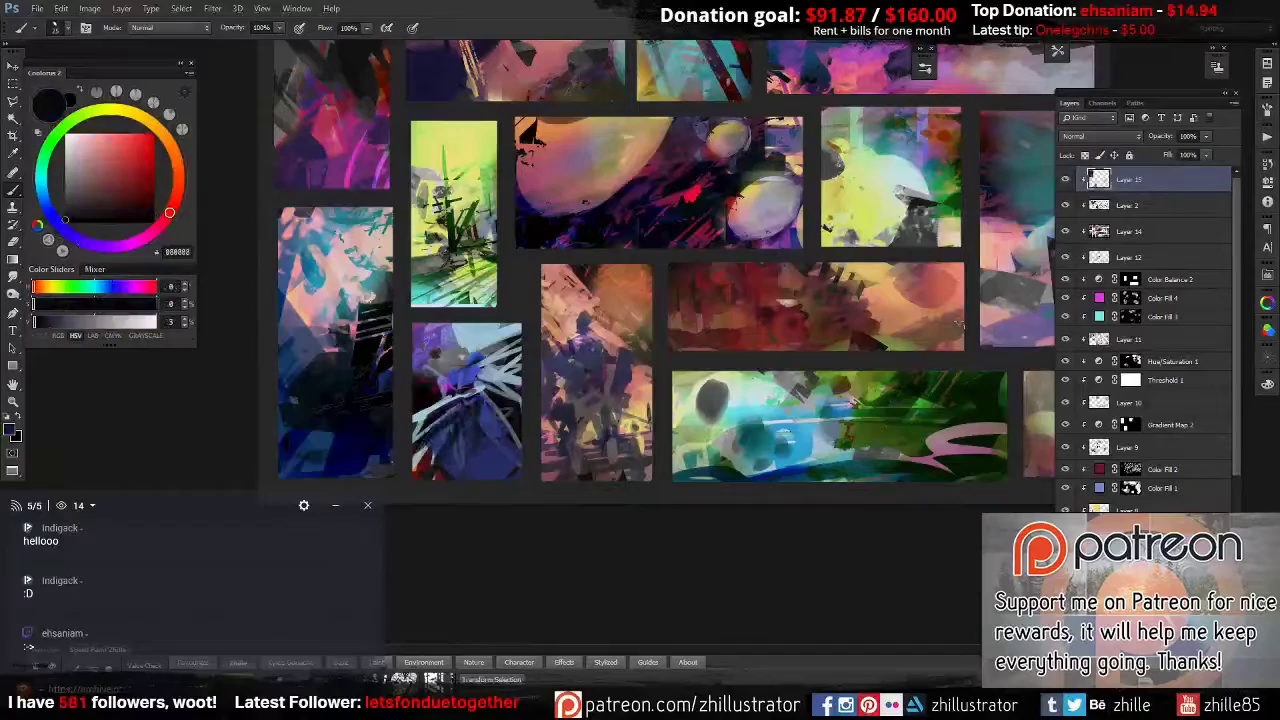
left_click(483, 450, "alt")
key("ctrl+alt+z")
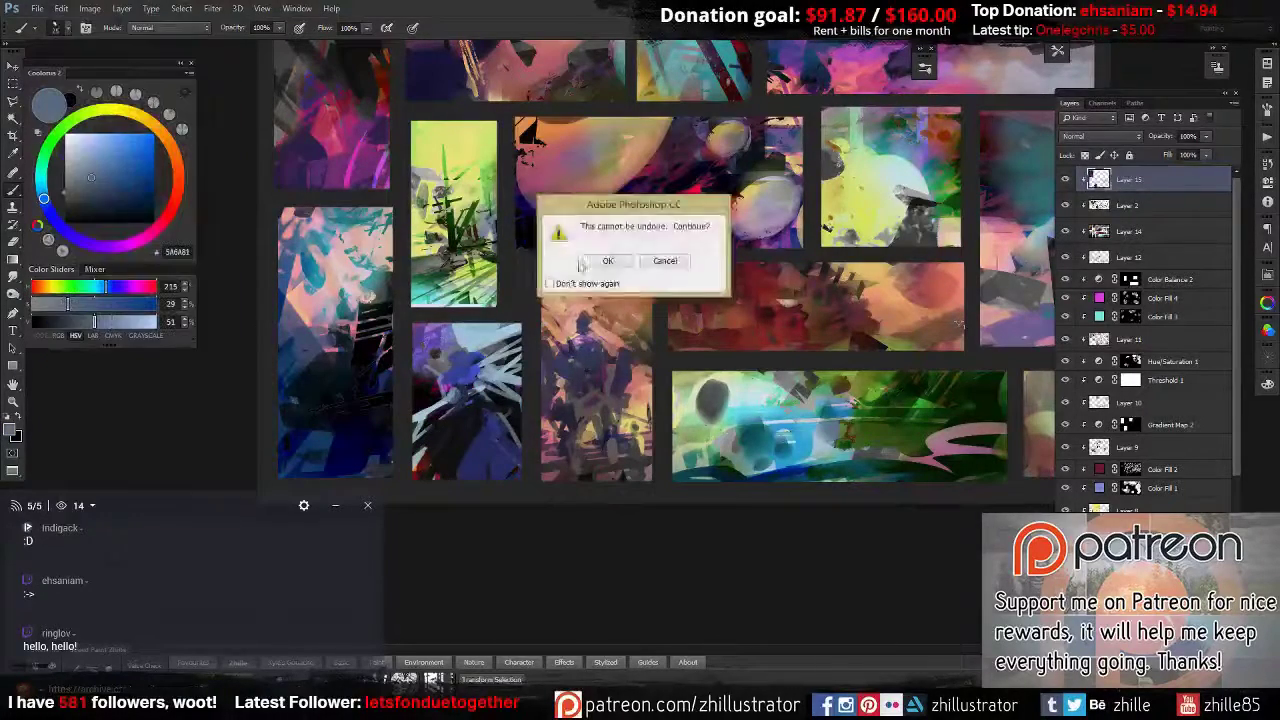
left_click(607, 260)
Paste the egg shape onto the purple painting with Normal blending.
key("v")
key("ctrl+v")
left_click_drag(480, 400, 472, 420)
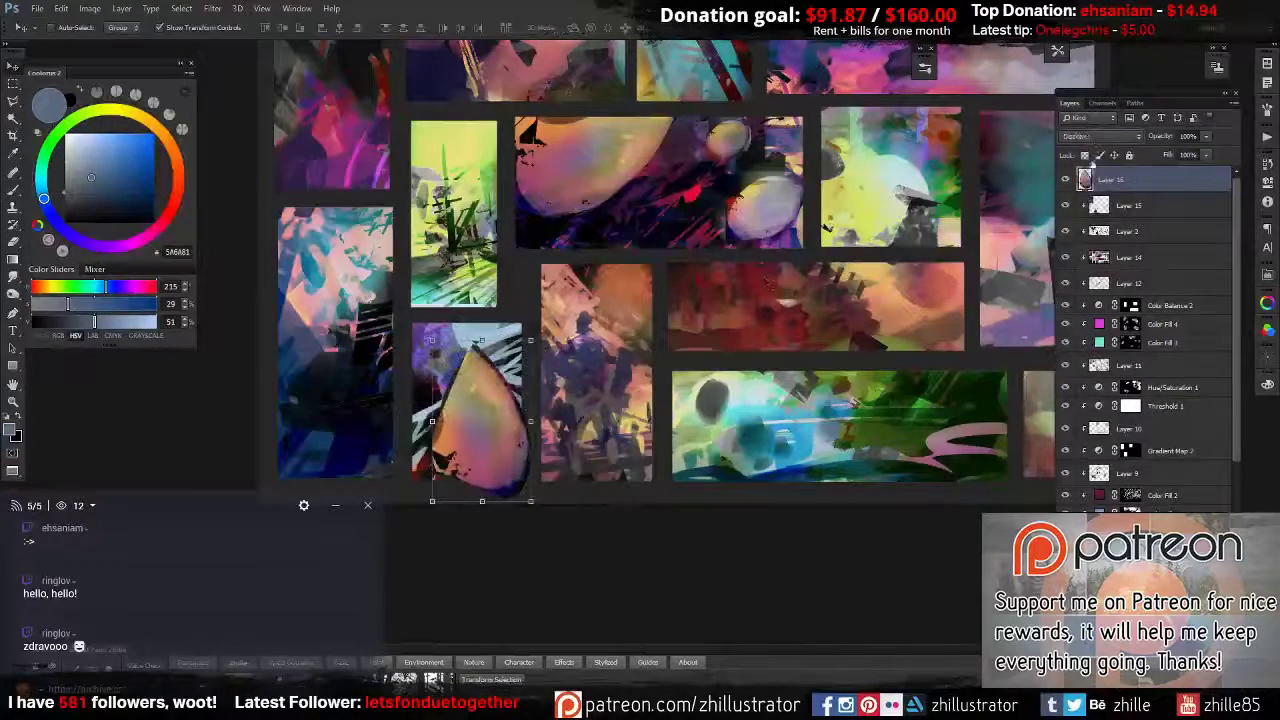
key("shift+minus")
Paint bluish strokes over the green stroke in the bottom panel.
key("s")
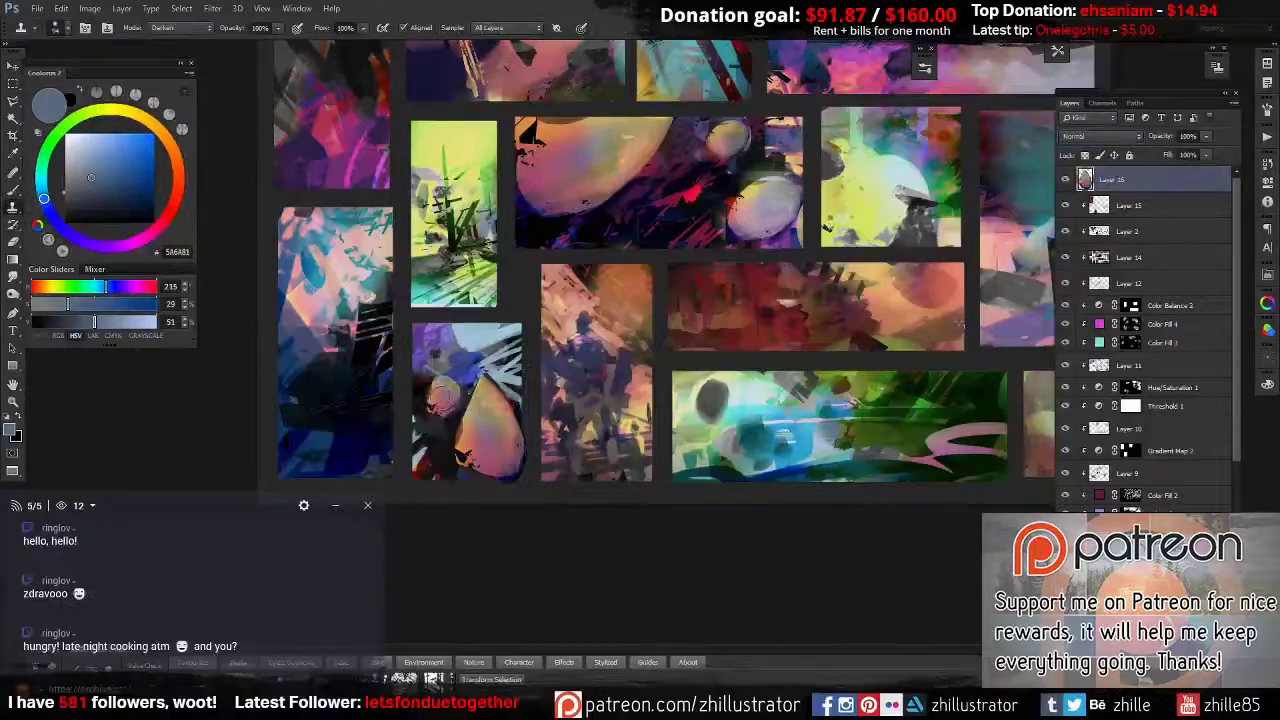
key("b")
left_click(1160, 324)
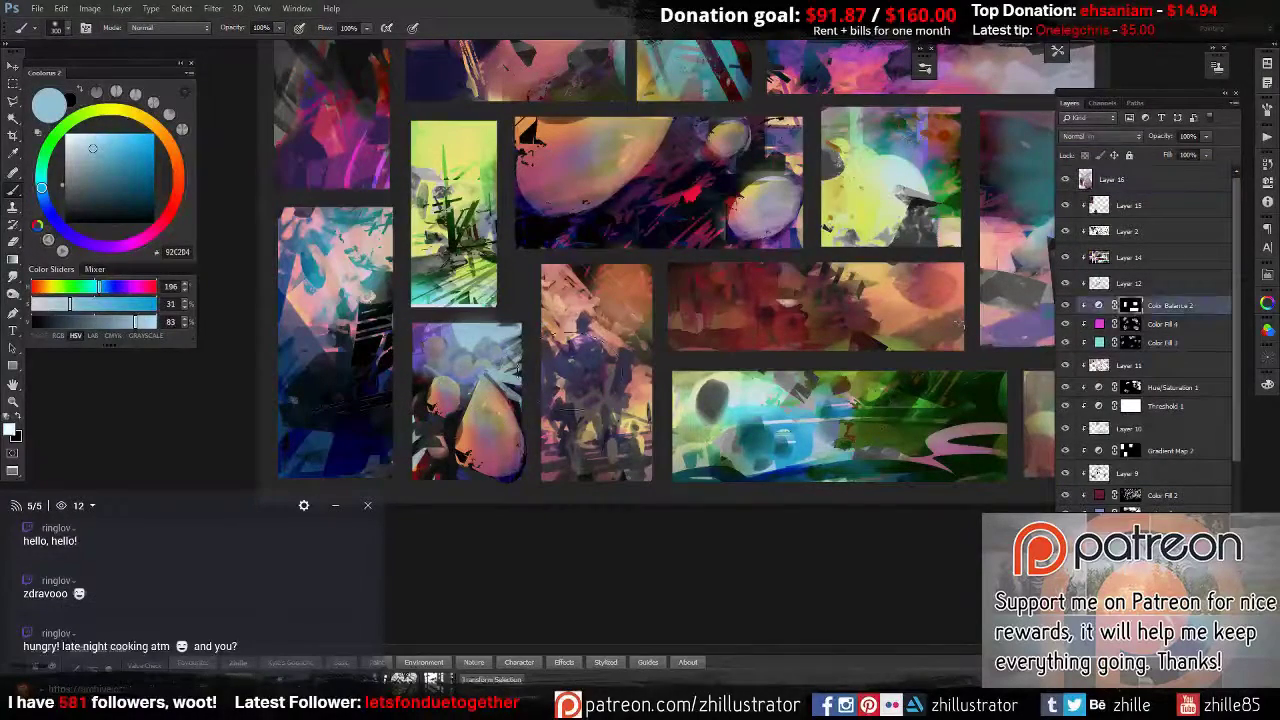
left_click(67, 134)
scroll(470, 372, "up", 1)
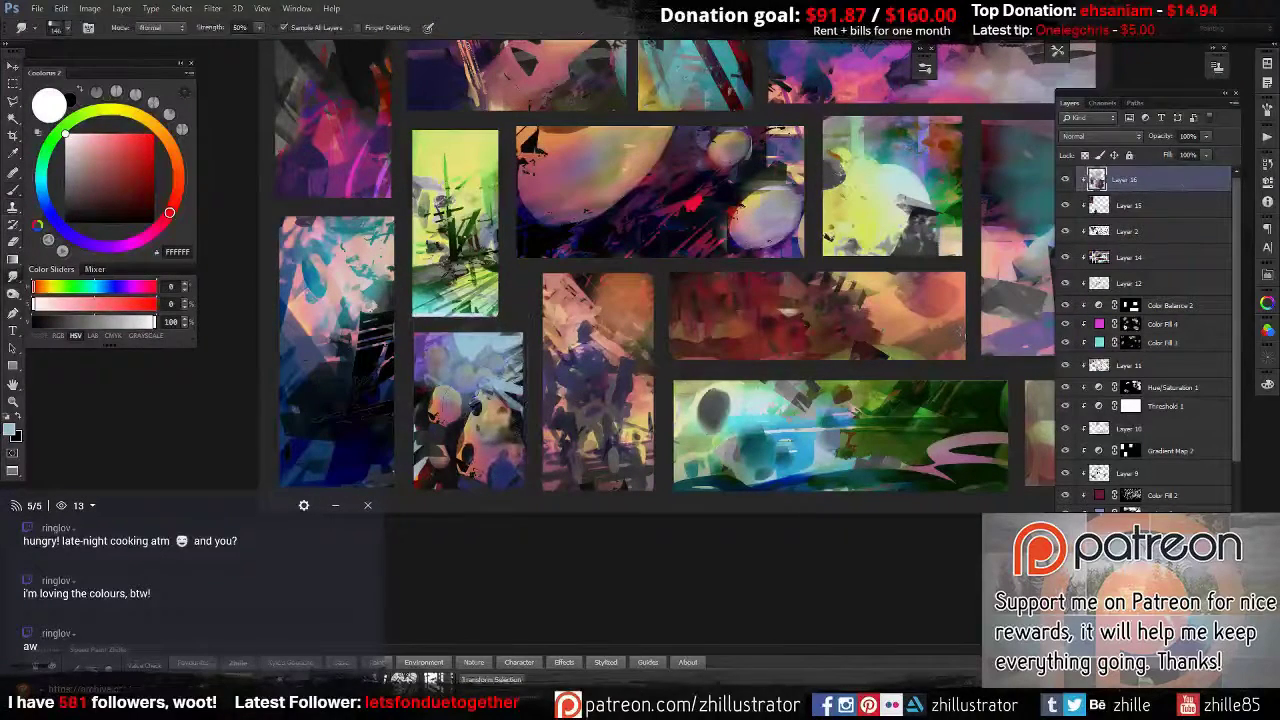
key("b")
left_click(465, 358, "alt")
left_click_drag(765, 415, 1000, 440)
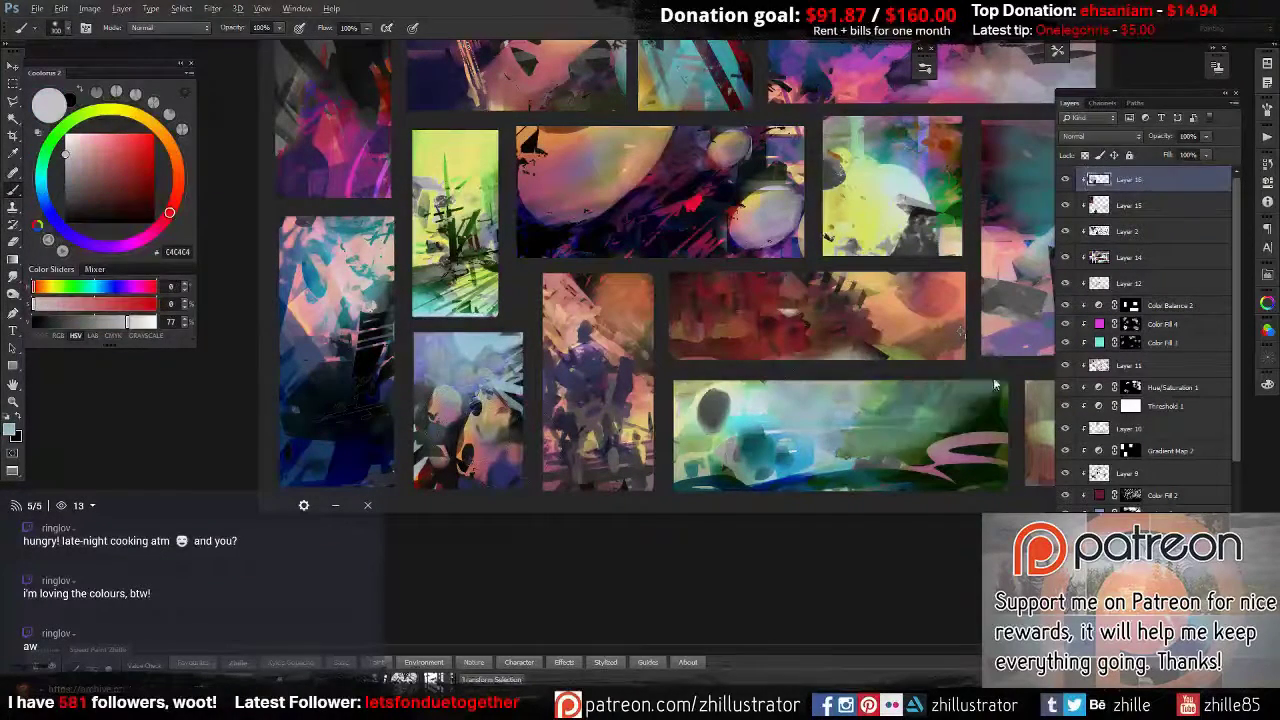
Paint two dark green tree trunks in the bottom panel.
left_click(860, 475, "alt")
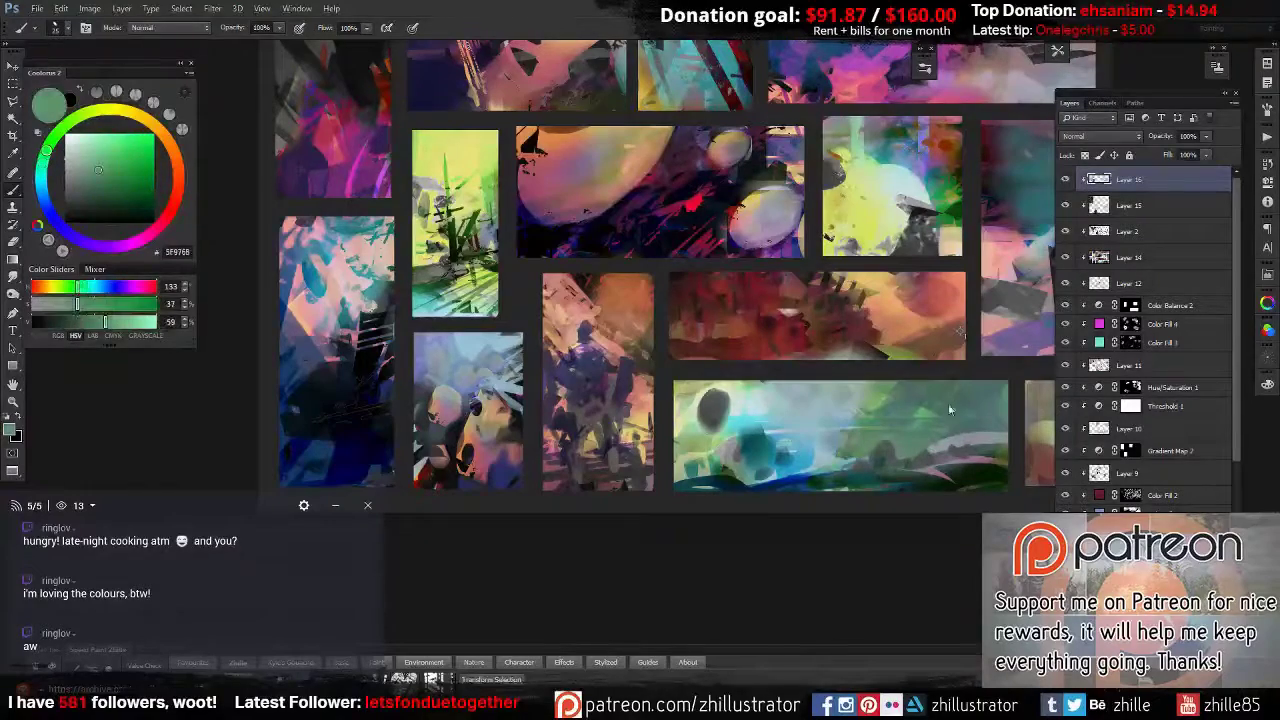
left_click(838, 442, "alt")
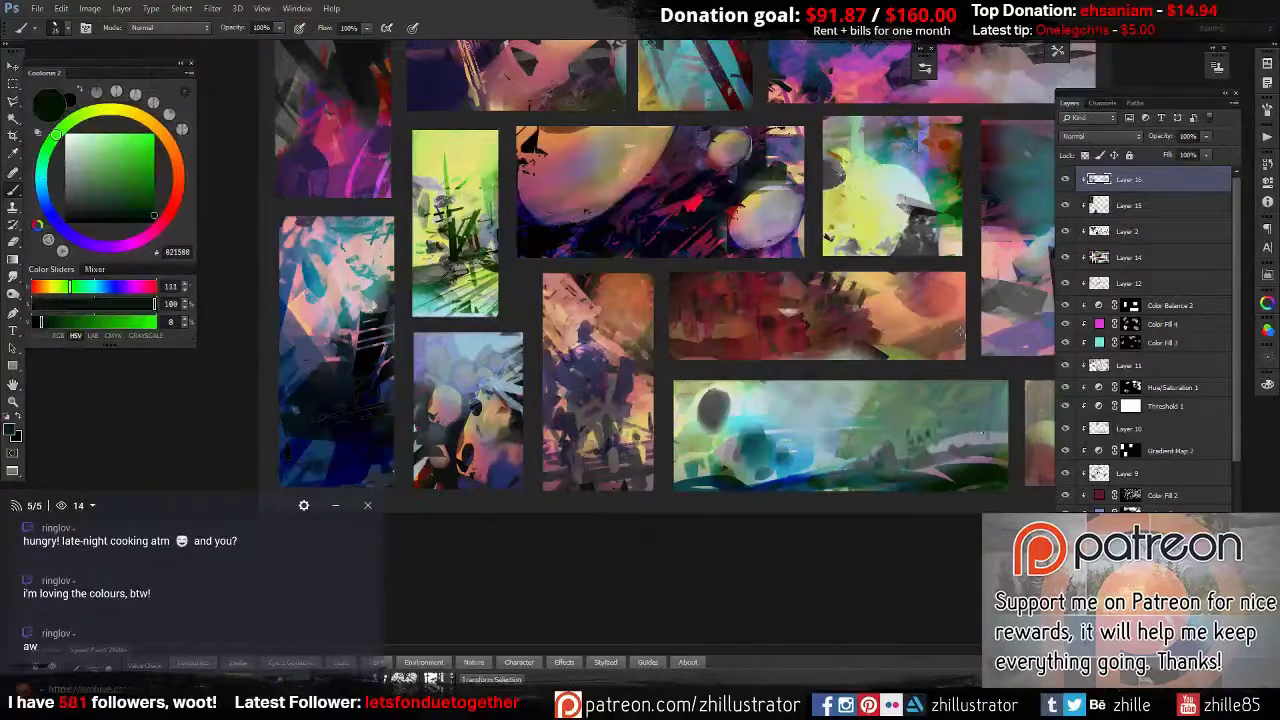
left_click_drag(985, 382, 990, 488)
left_click(943, 471, "alt")
left_click_drag(912, 385, 930, 470)
scroll(960, 331, "up", 1)
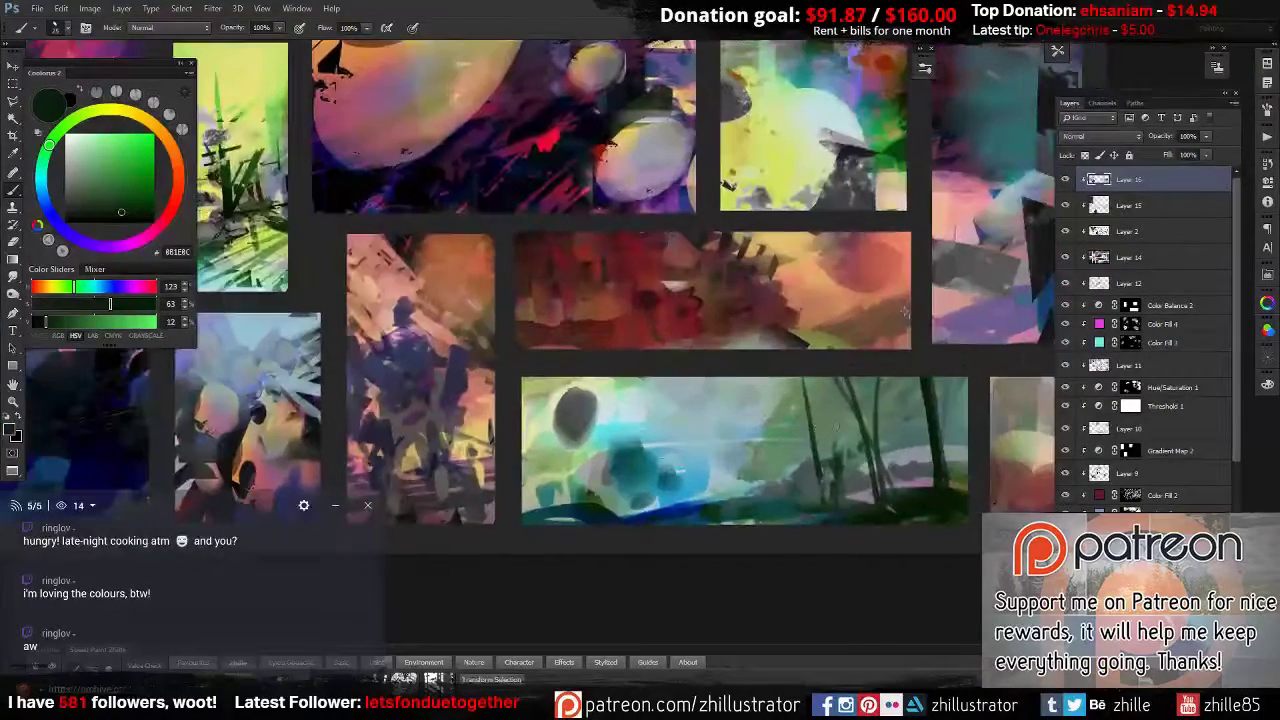
Add faint light sage strokes around the tree trunks and sample red and cyan colours.
left_click(828, 427, "alt")
left_click_drag(836, 452, 840, 492)
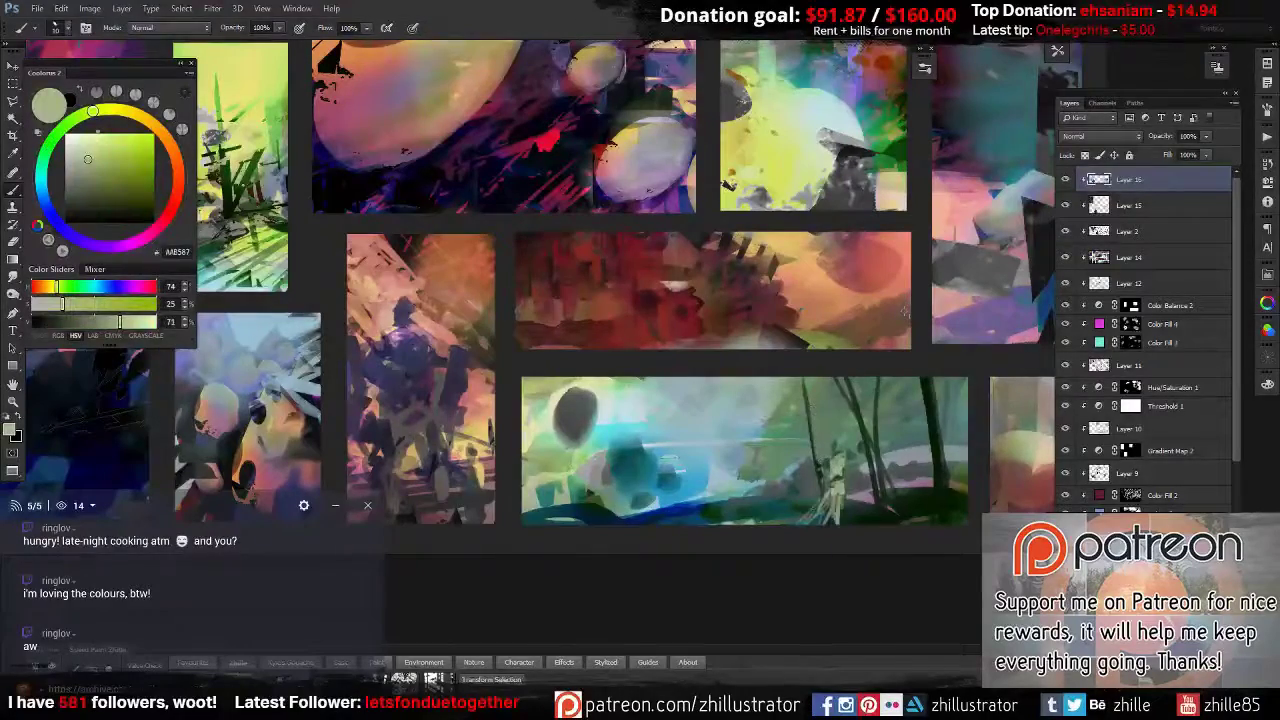
left_click(905, 312, "alt")
scroll(910, 378, "down", 1)
left_click(705, 340, "alt")
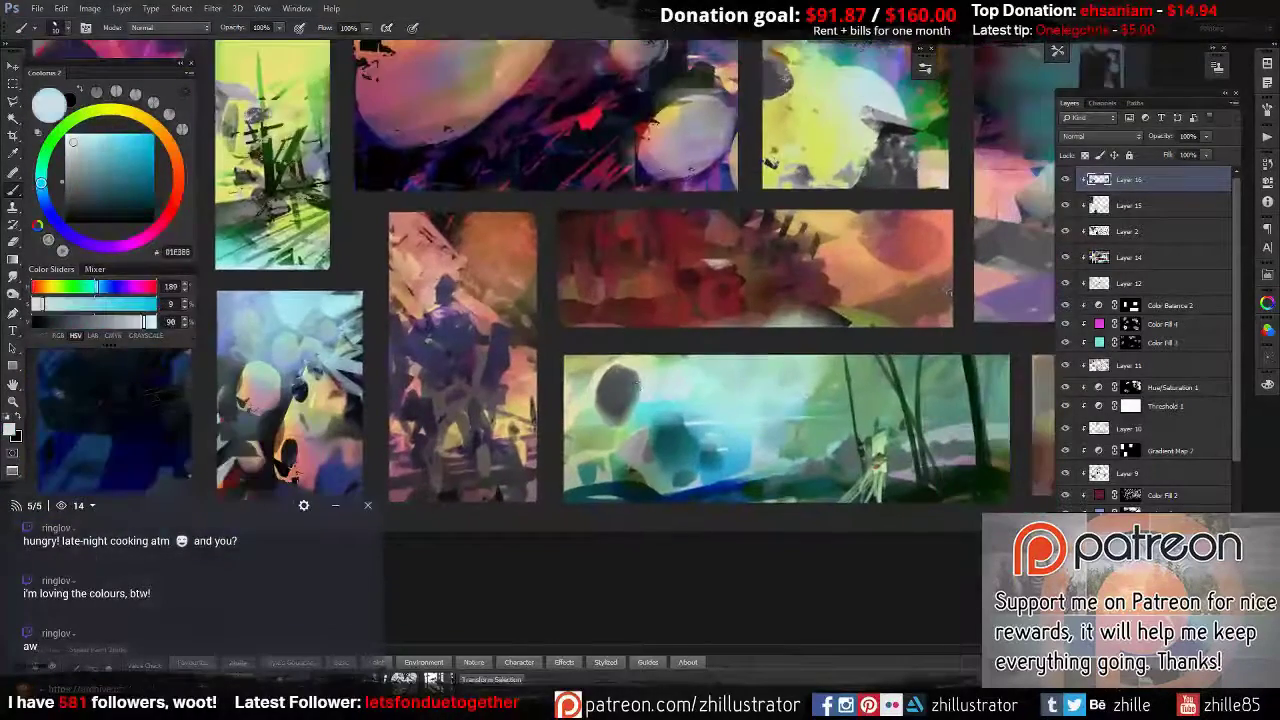
scroll(705, 340, "up", 2)
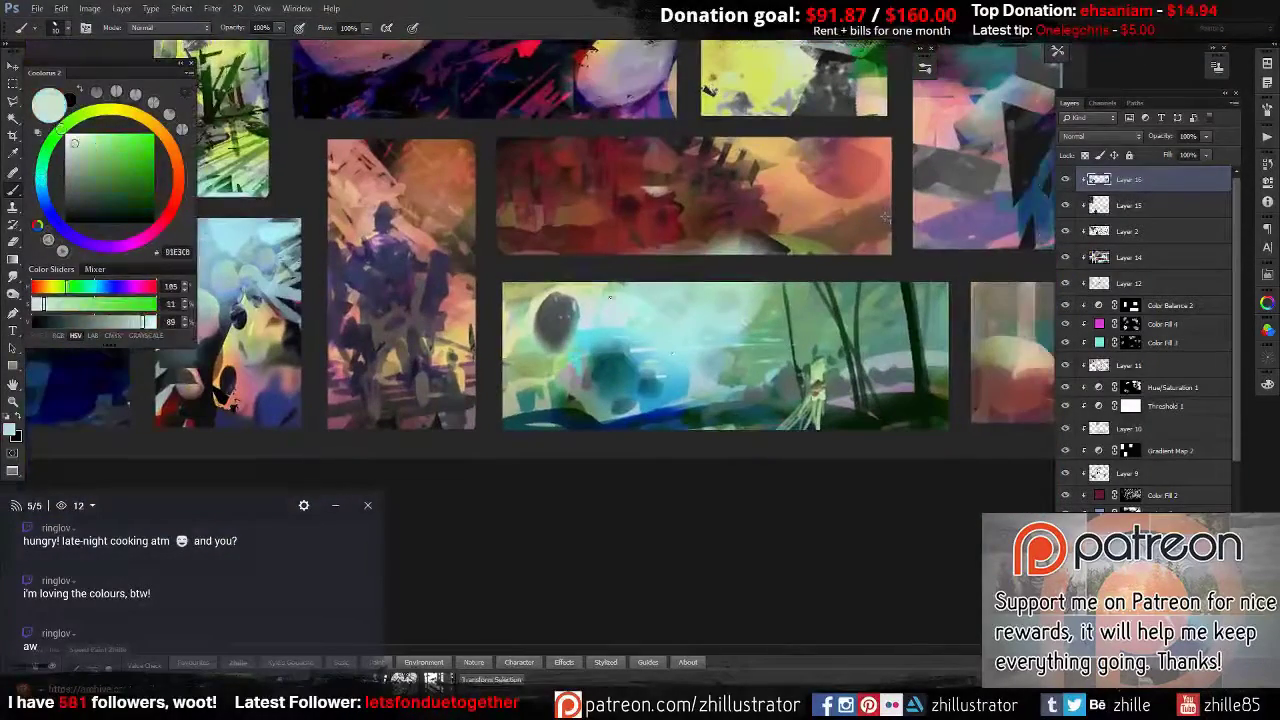
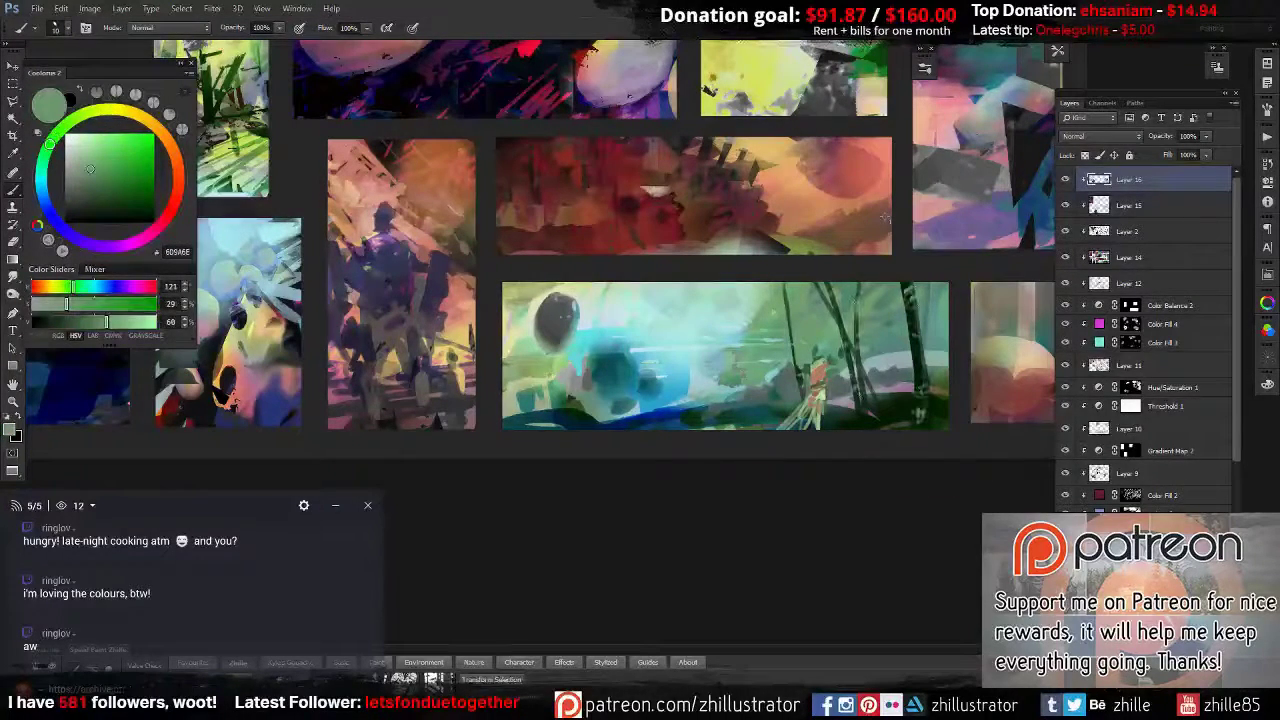
Pick pale cyan and blue-cyan, then blend and dab them into the landscape thumbnail's sky.
left_click(786, 300, "alt")
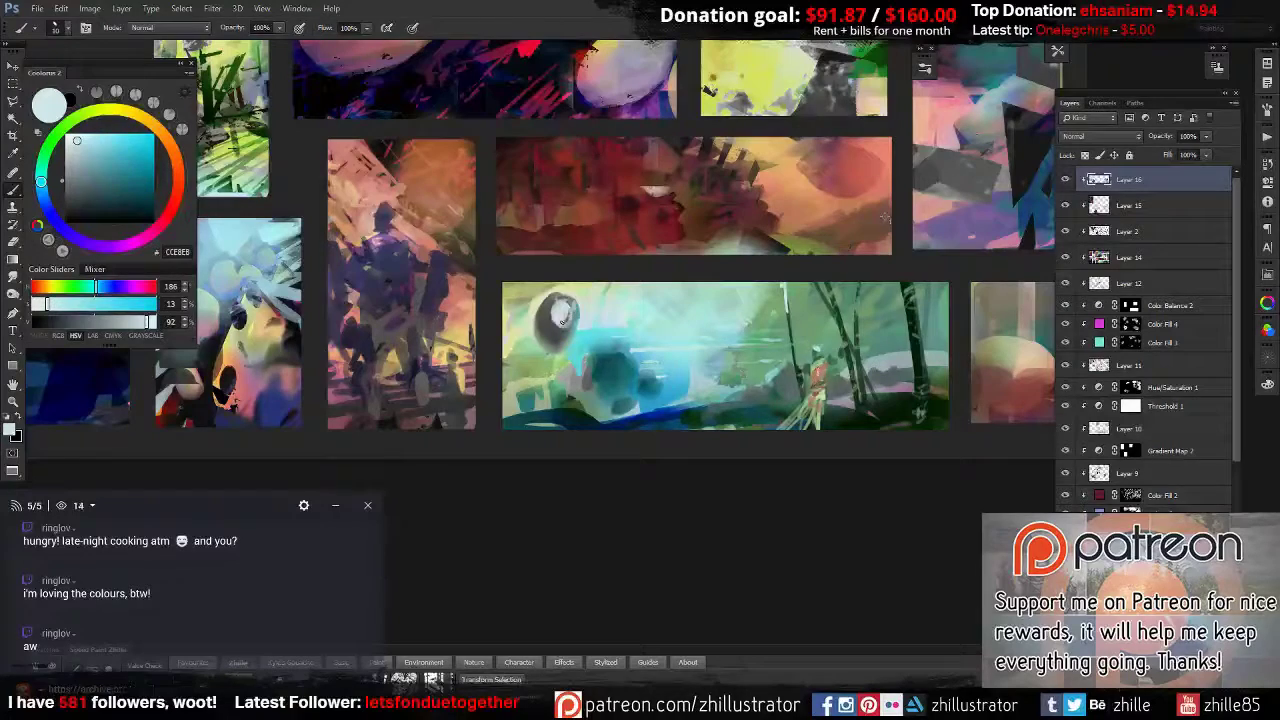
left_click(645, 364, "alt")
key("shift+b")
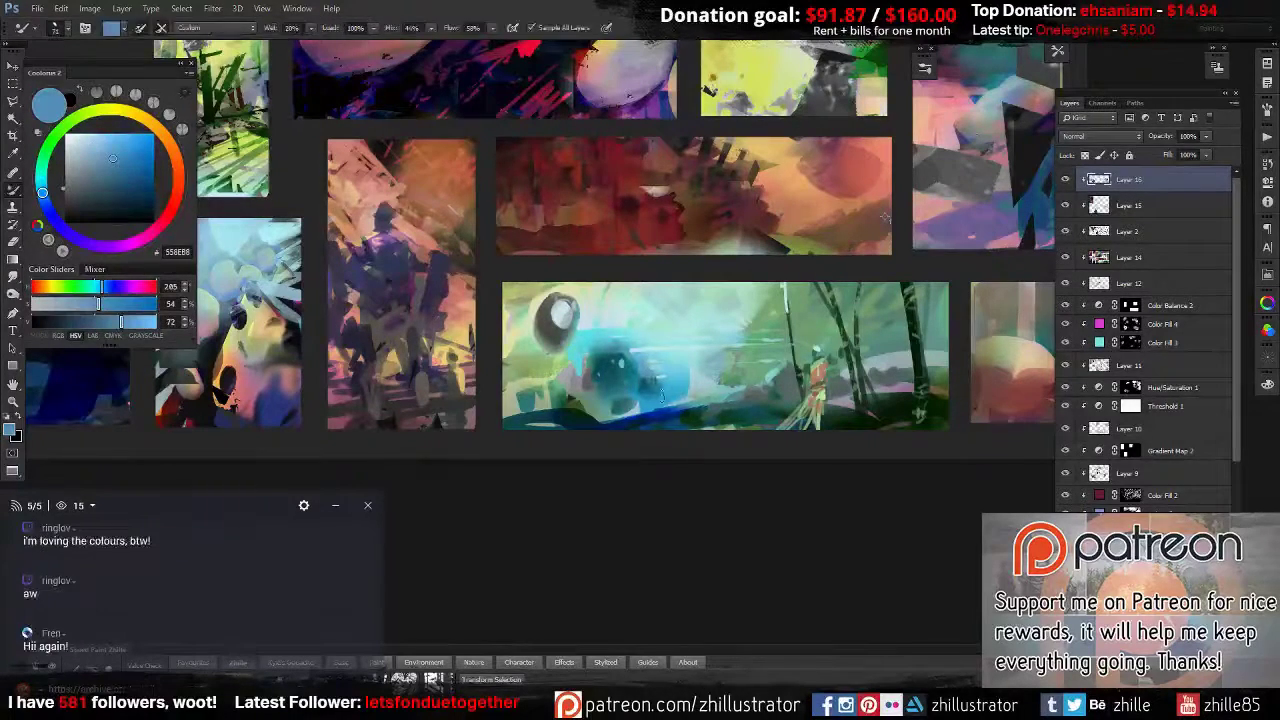
left_click(780, 310, "alt")
key("shift+b")
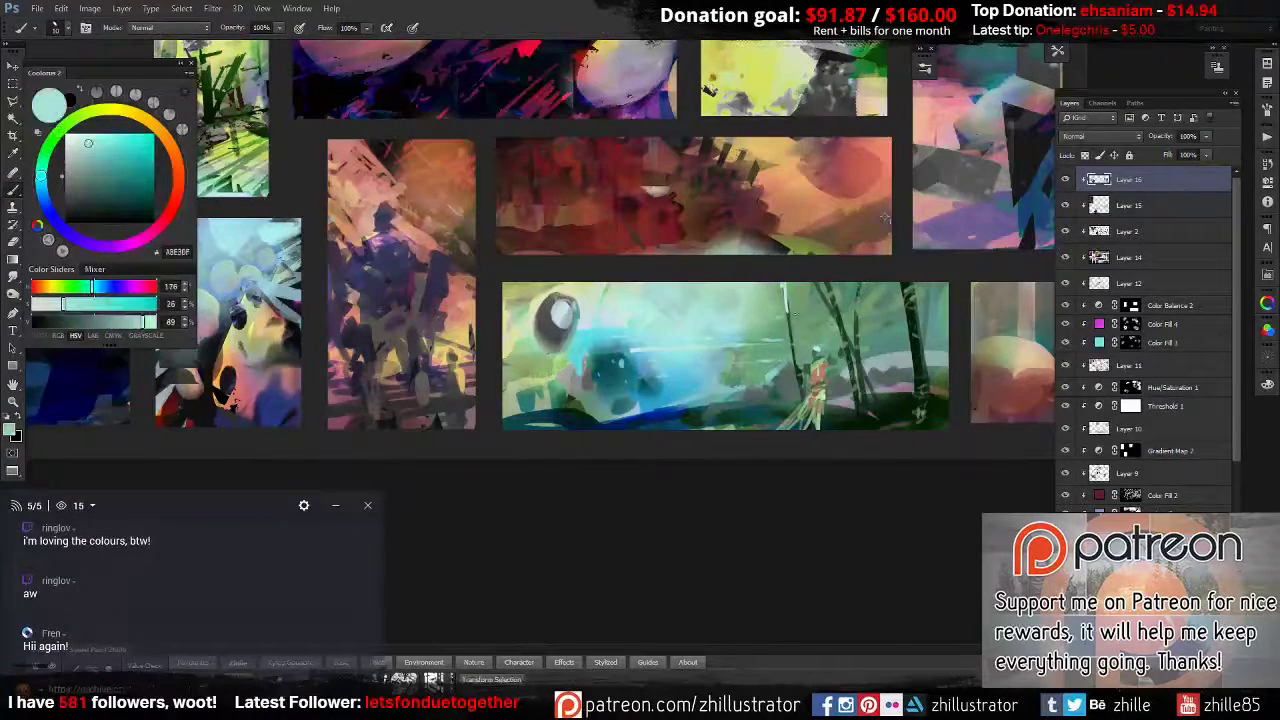
left_click(713, 335, "alt")
scroll(884, 215, "down", 2)
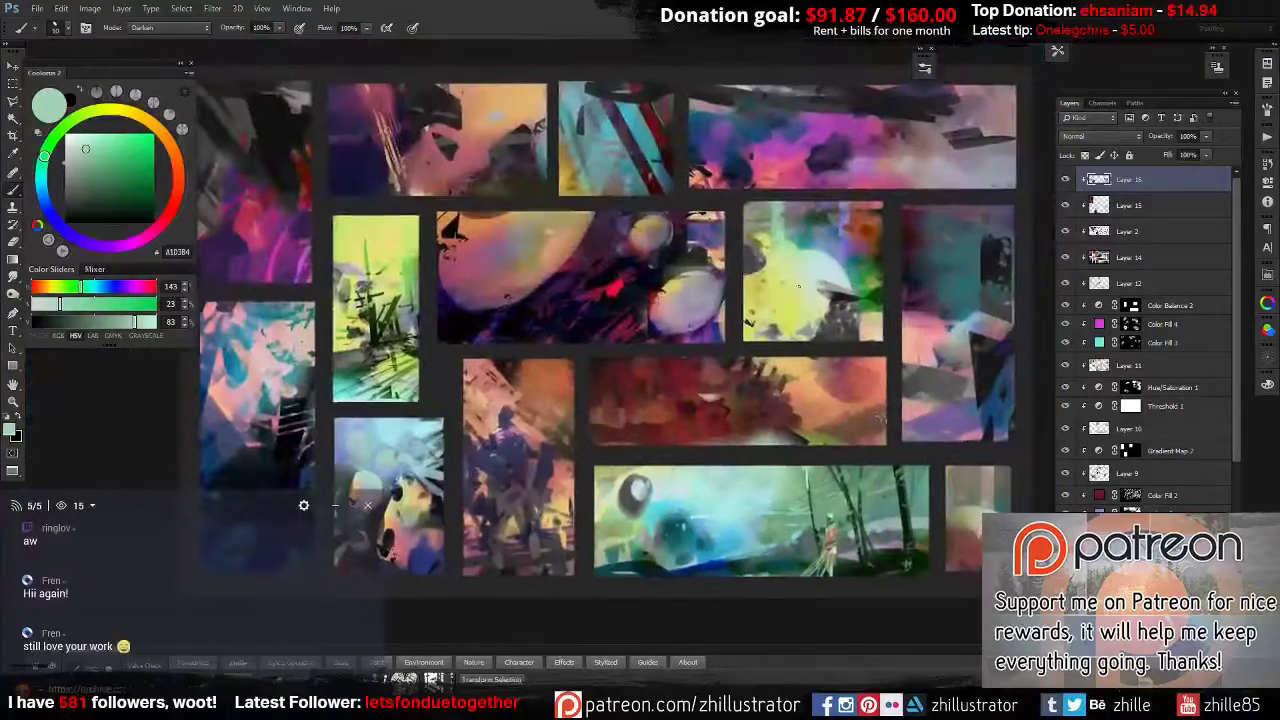
Make Layer 2 the working layer, clear the selection and switch to Smudge.
key("m")
left_click(1130, 231)
key("ctrl+d")
key("b")
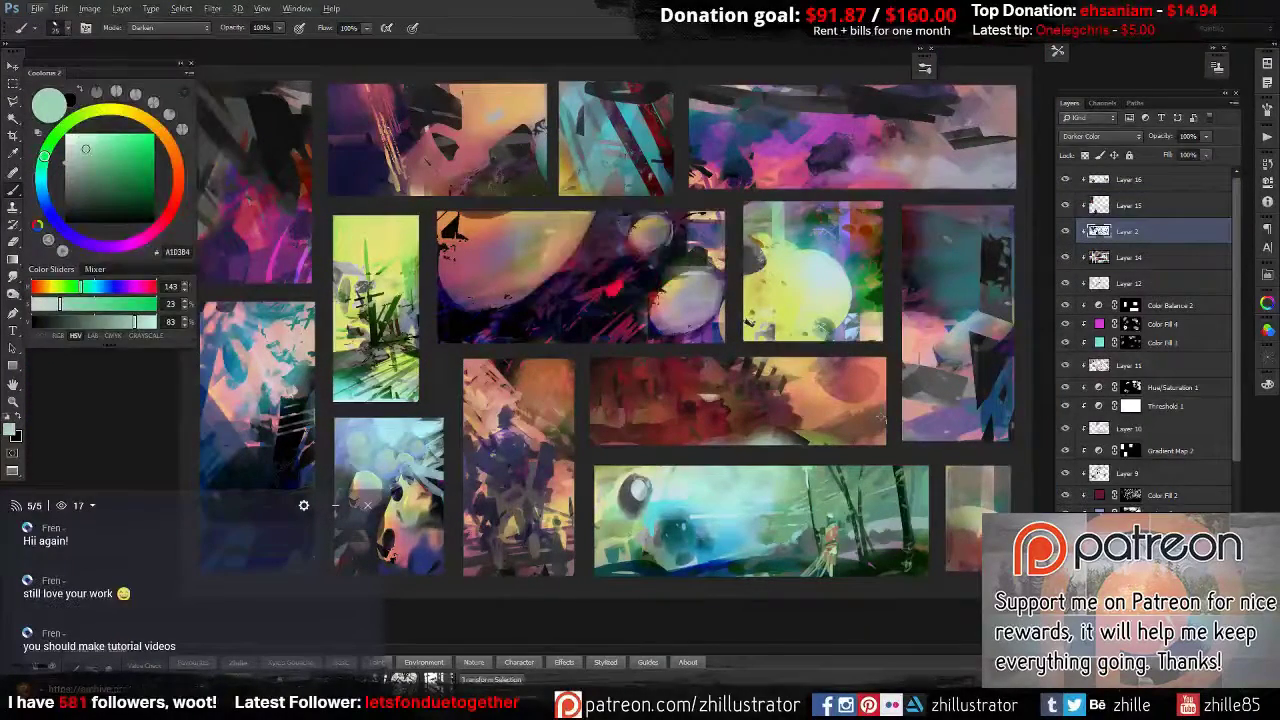
key("ctrl+grave")
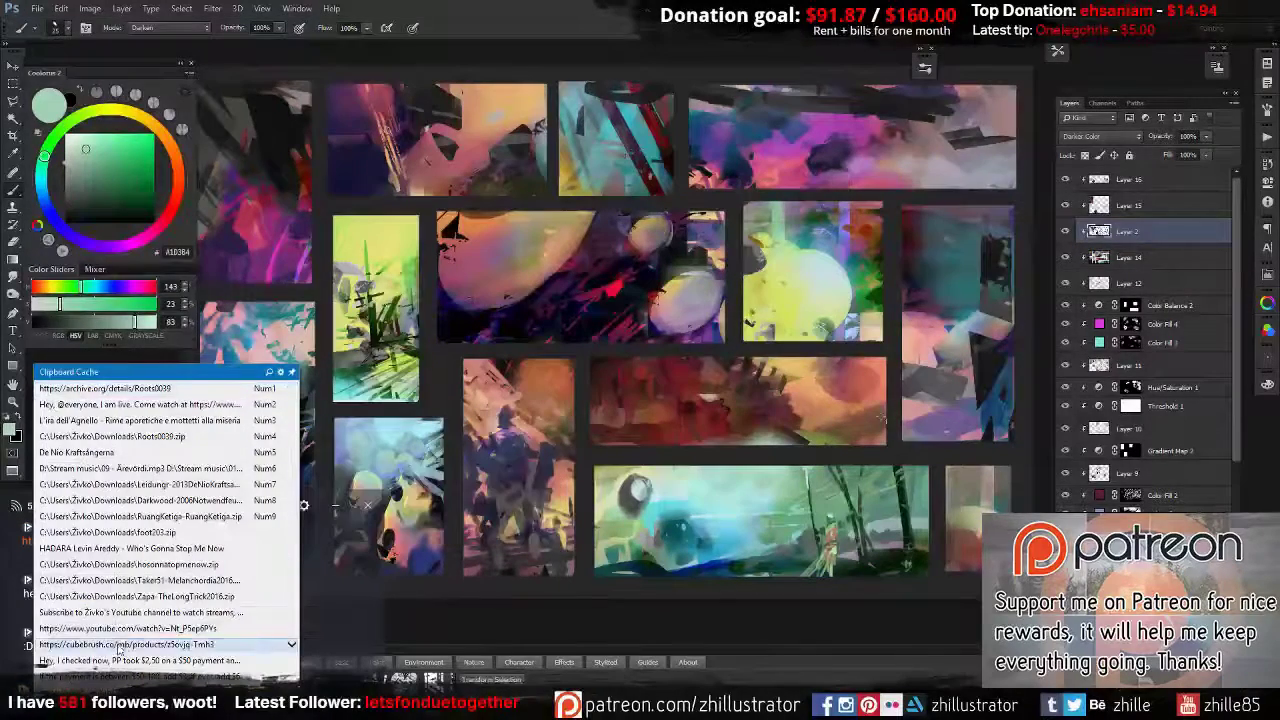
key("Escape")
key("r")
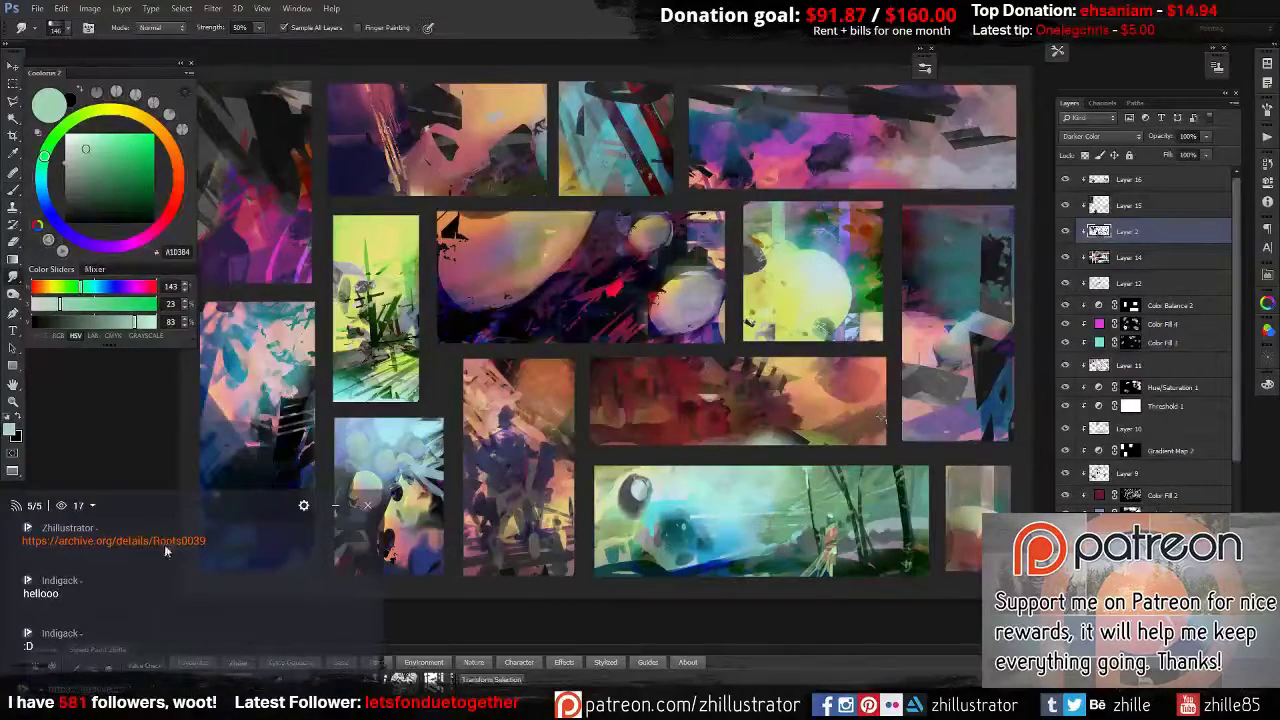
key("ctrl+grave")
key("Return")
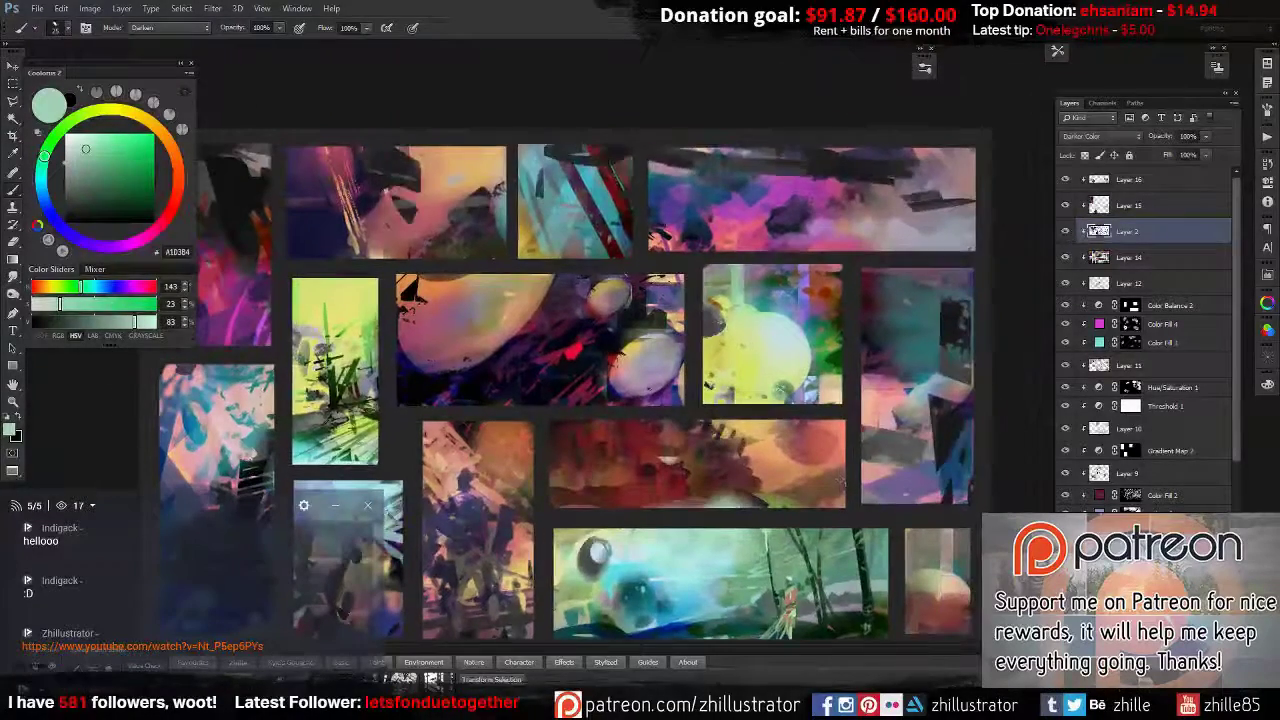
Marquee-select the green vertical thumbnail, deselect it, and sample teal from the canvas.
key("m")
left_click(1099, 231, "ctrl")
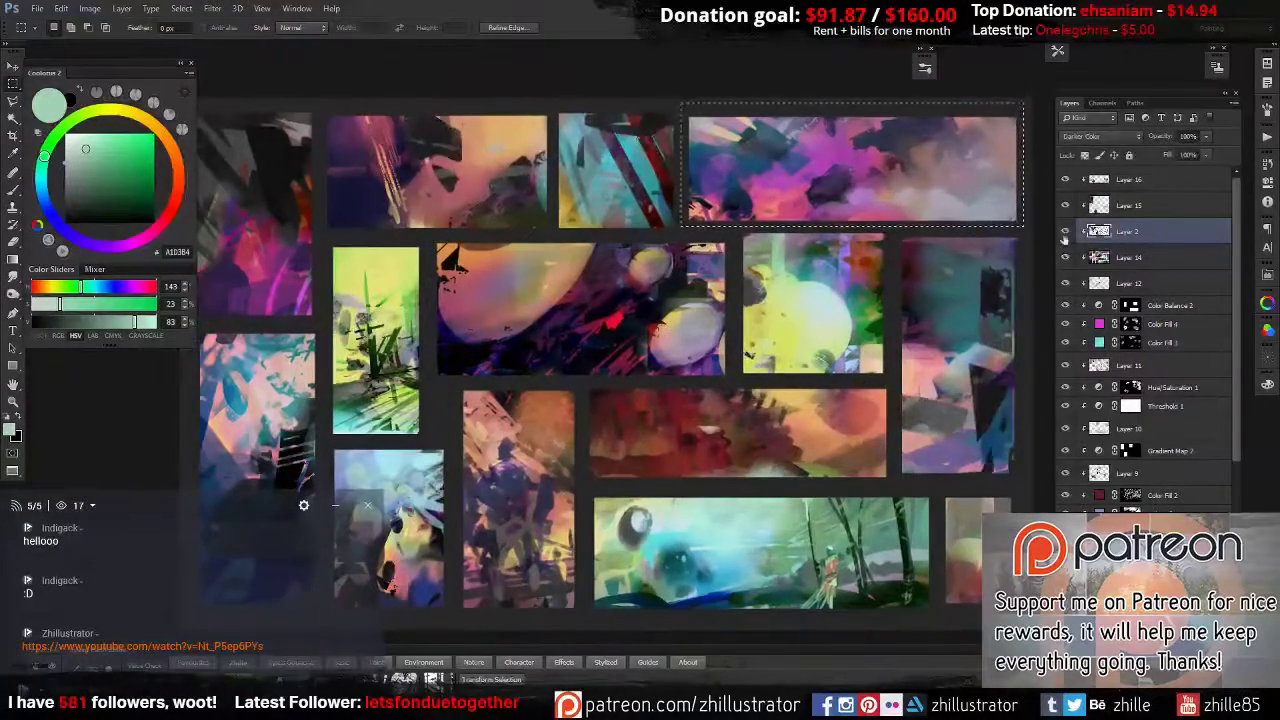
left_click_drag(333, 242, 428, 436)
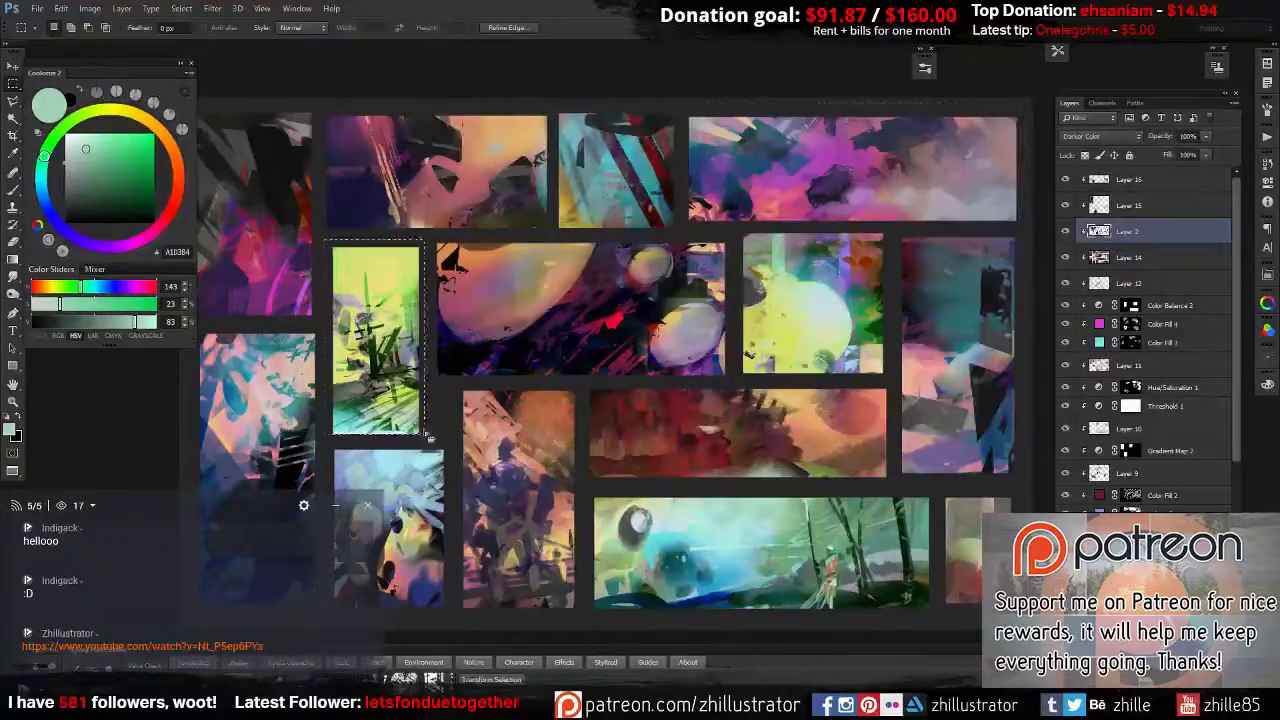
key("ctrl+d")
key("b")
left_click(620, 137, "alt")
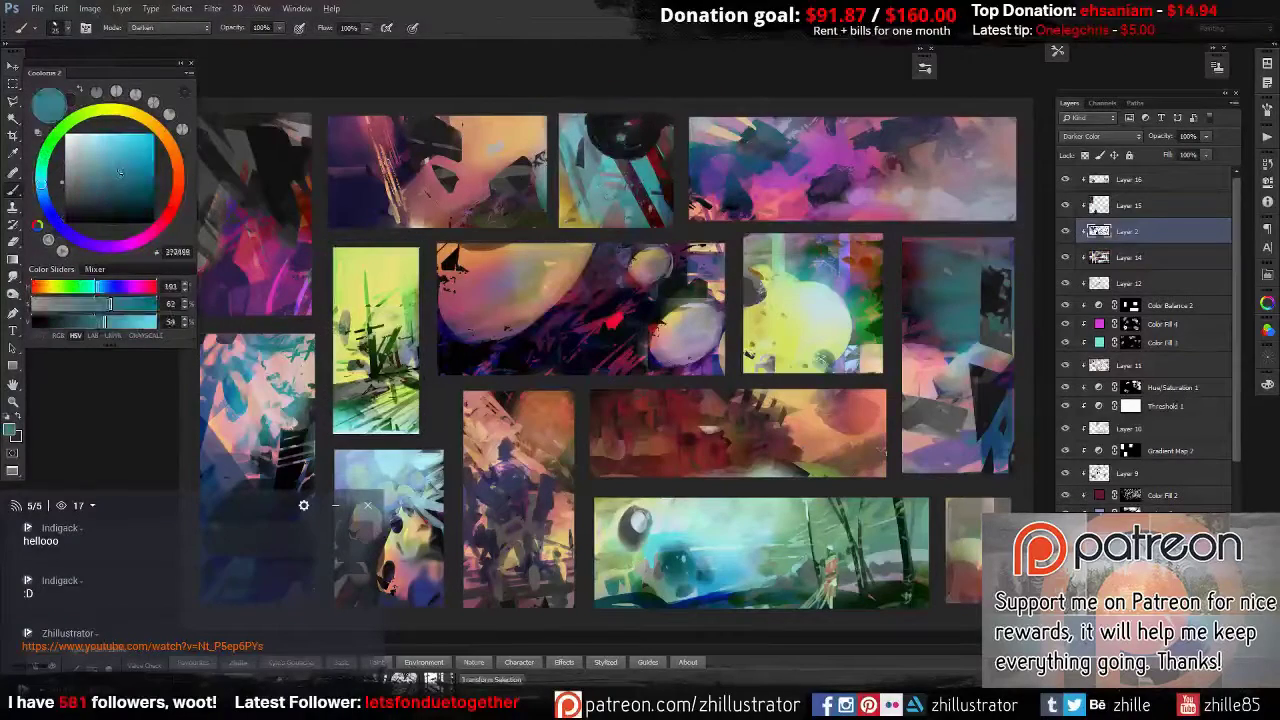
key("alt+bracketright")
Sample orange and start a Polygonal Lasso outline around the top-left sketch.
left_click(640, 145, "alt")
key("s")
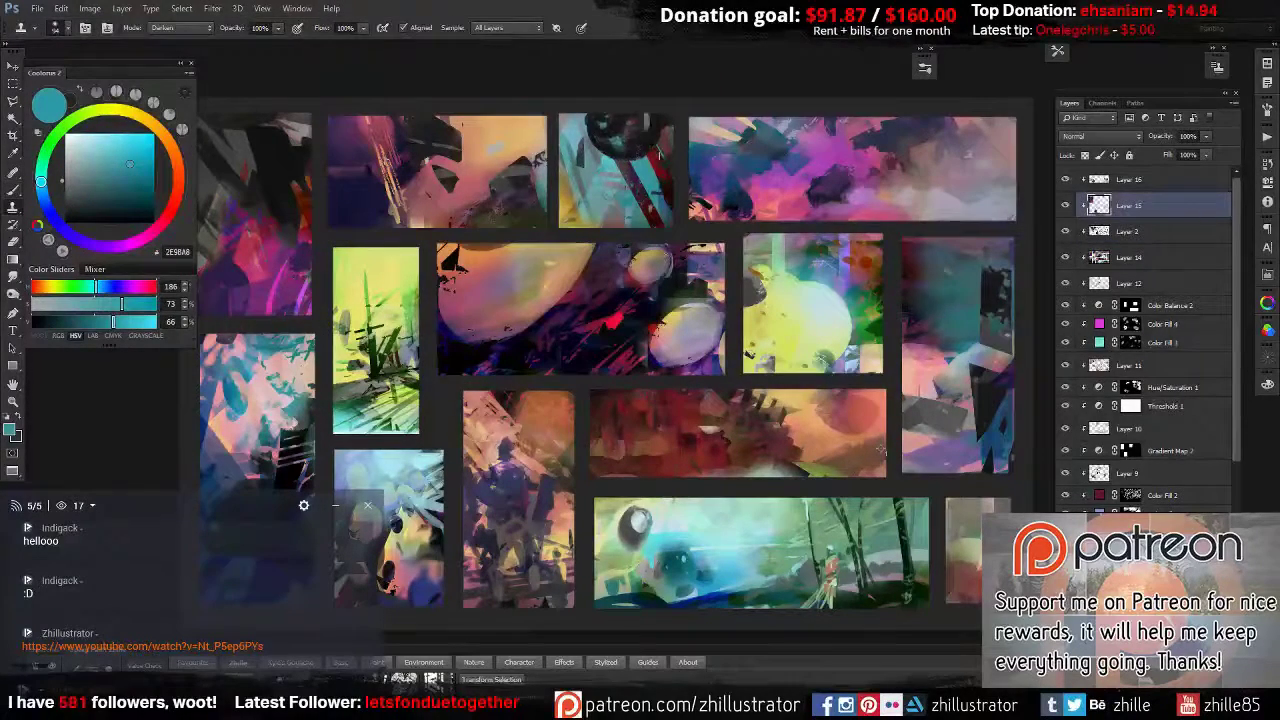
key("b")
left_click(500, 145, "alt")
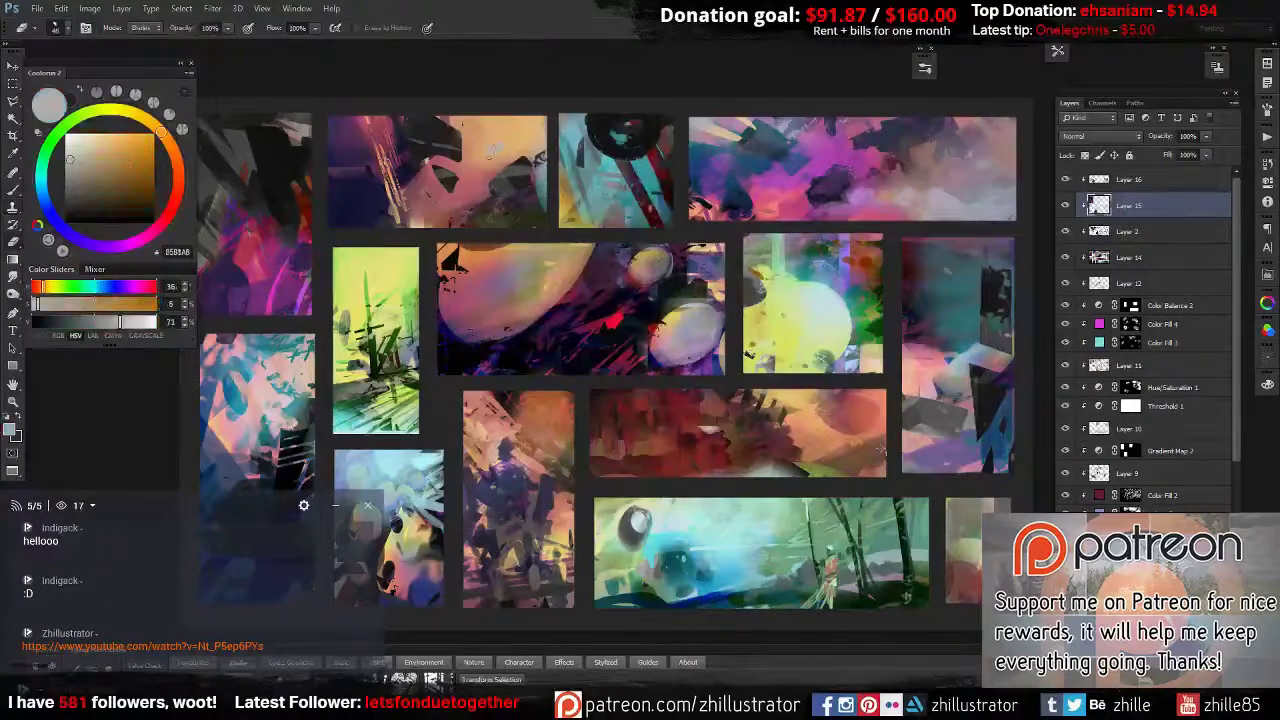
key("alt+bracketleft")
key("l")
left_click(403, 118)
Close the selection around the top-left sketch and paint teal strokes across the top-row thumbnails.
left_click(410, 103)
key("b")
left_click(400, 115, "alt")
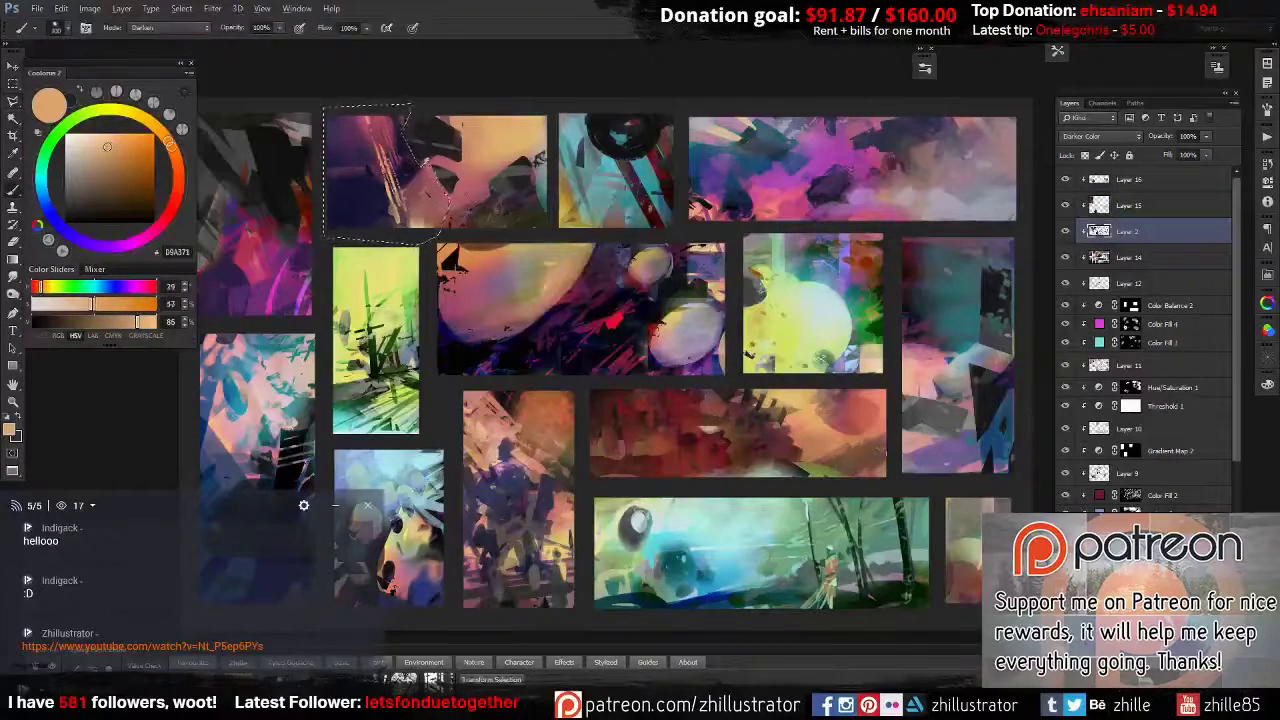
key("alt+bracketright")
left_click(600, 150, "alt")
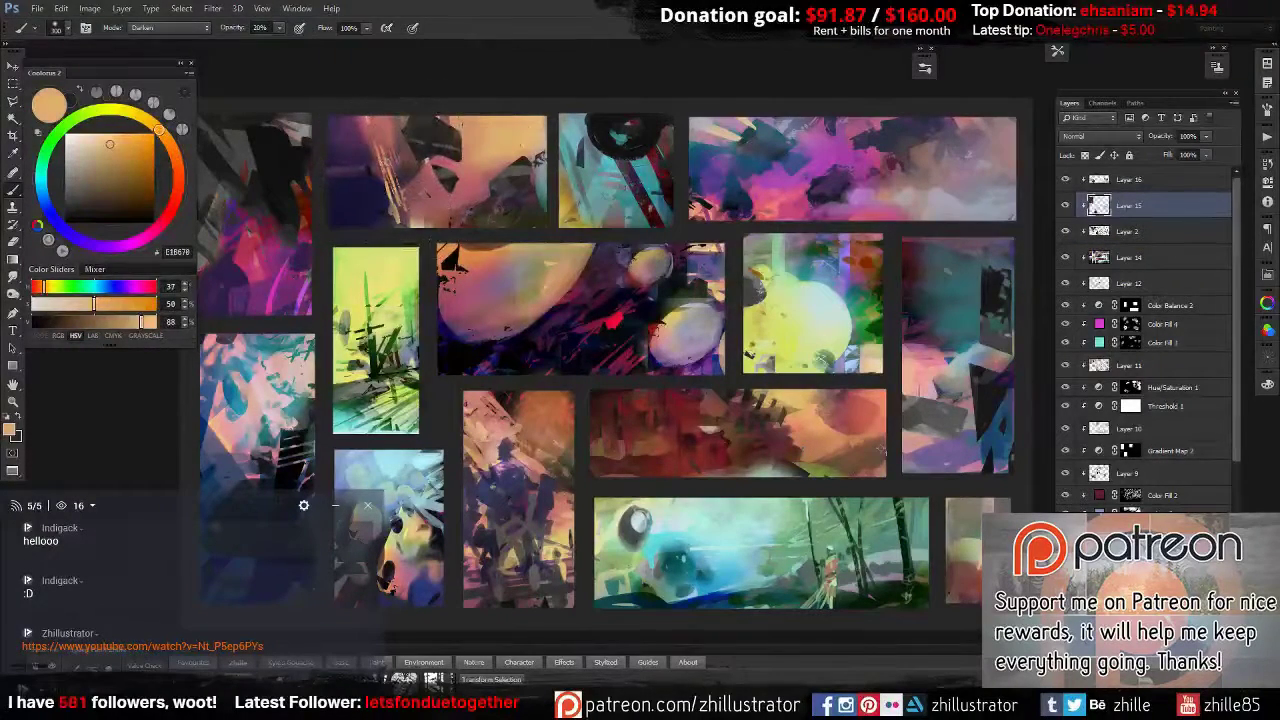
mouse_move(600, 130)
left_mouse_down()
mouse_move(665, 220)
mouse_move(528, 186)
left_mouse_up()
left_click_drag(600, 160, 556, 118)
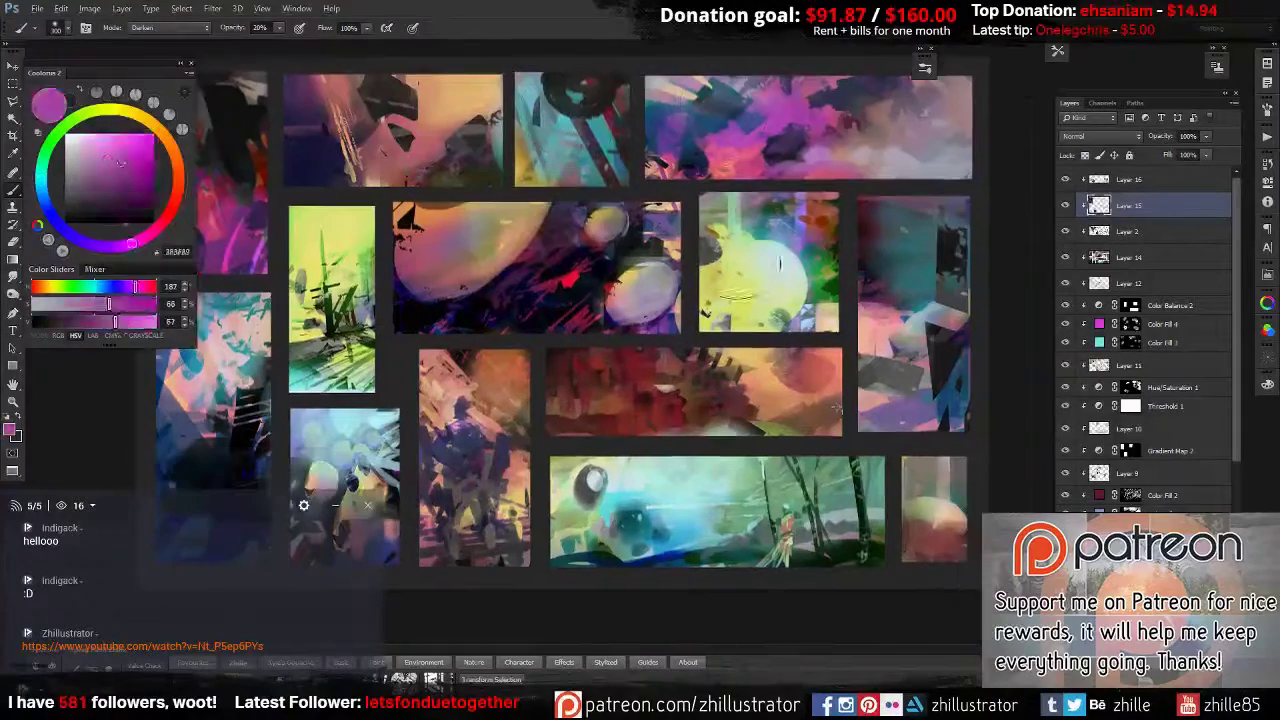
Paint dark near-black shapes over the tall right-hand thumbnail.
left_click(821, 274, "alt")
left_click_drag(862, 140, 880, 300)
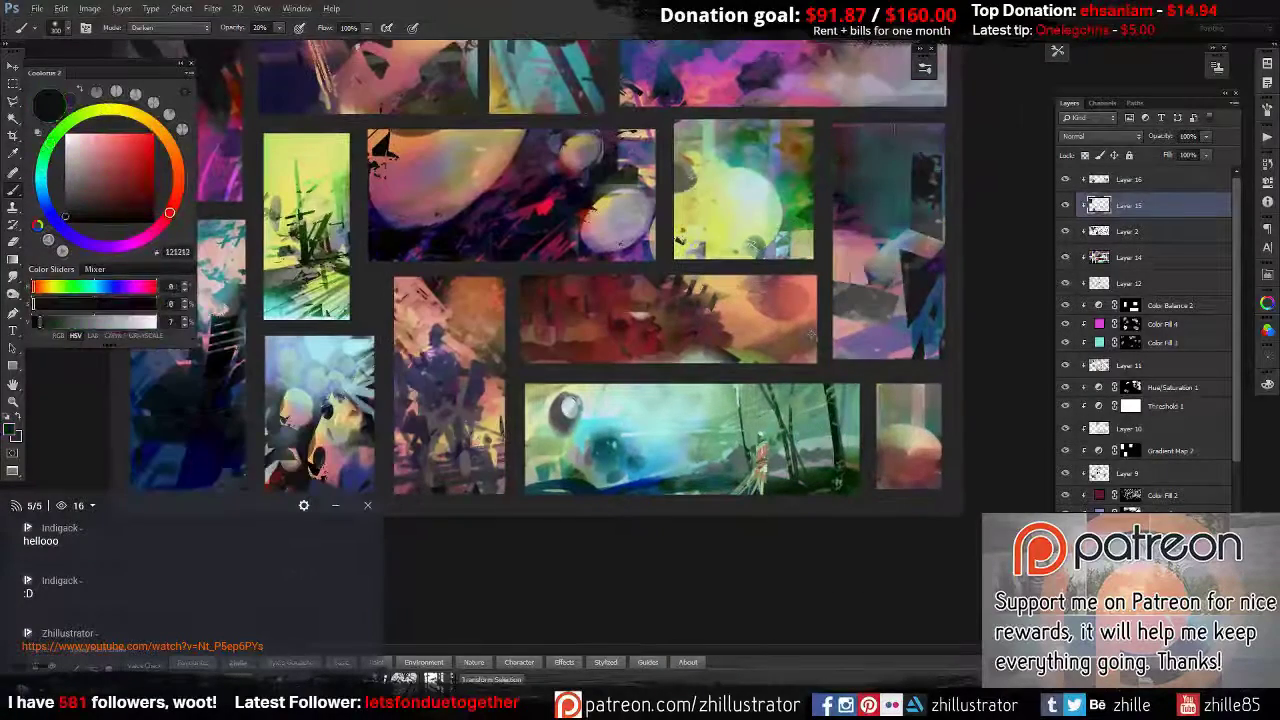
key("e")
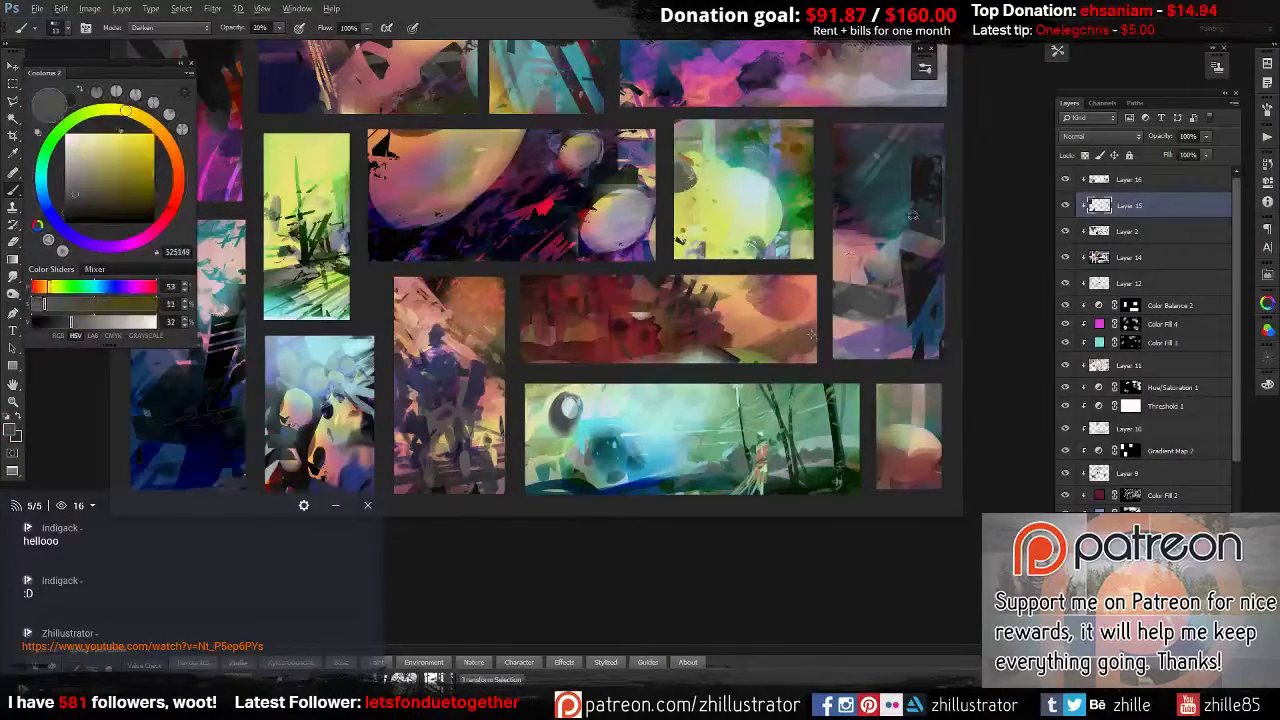
left_click(914, 214, "alt")
key("shift+alt+n")
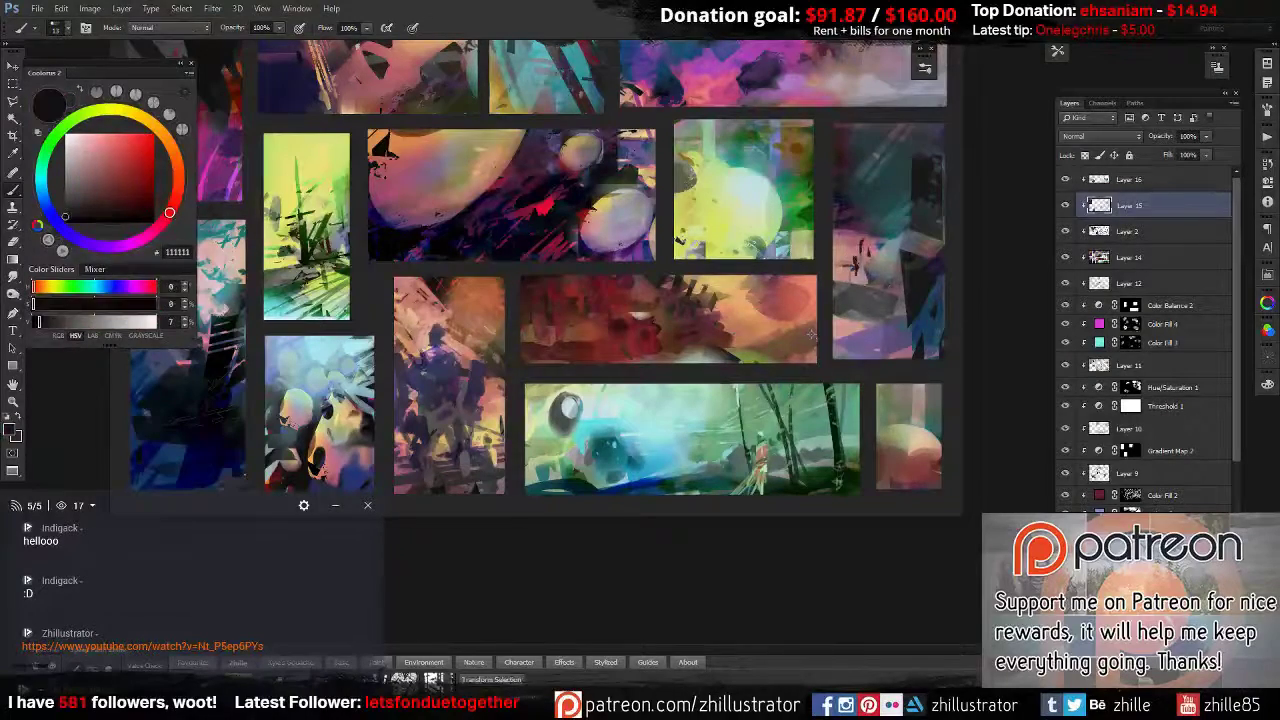
left_click(888, 258, "alt")
left_click_drag(895, 258, 892, 334)
left_click(892, 300, "alt")
key("Return")
Dab pink accents onto the right thumbnail and sample its grey, pink and near-black tones.
key("ctrl+z")
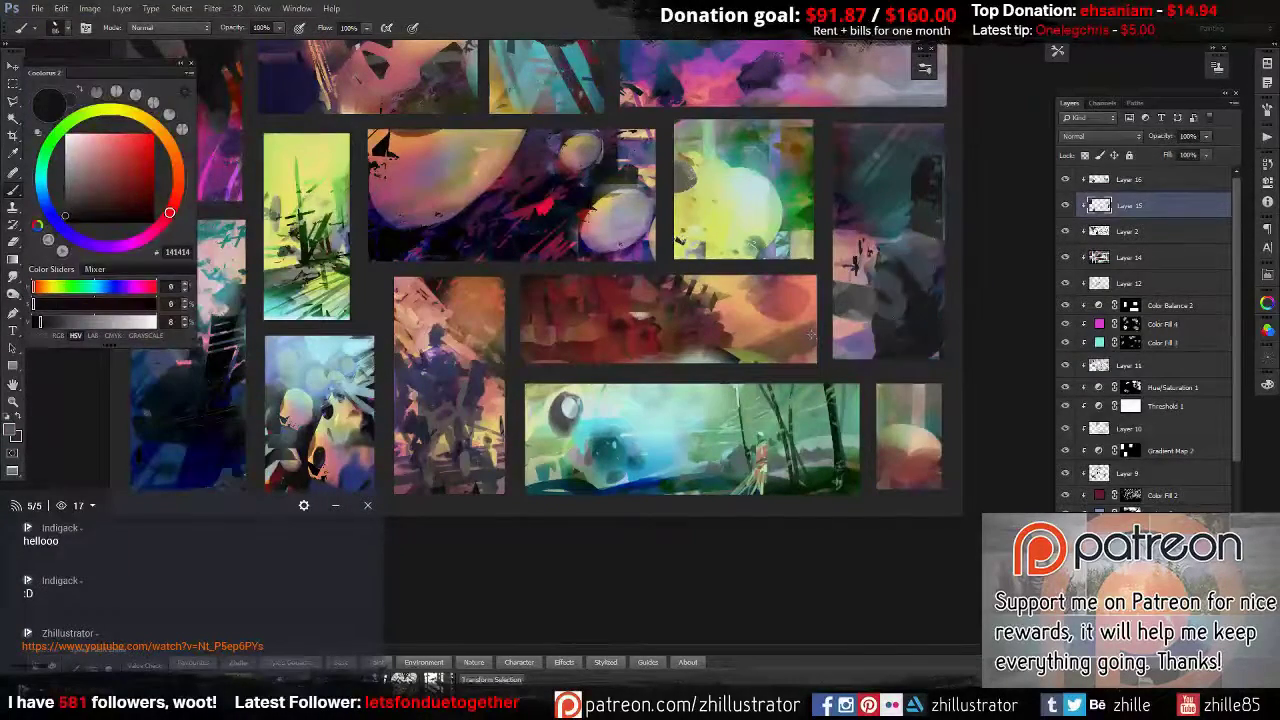
left_click(888, 222, "alt")
left_click_drag(884, 230, 890, 222)
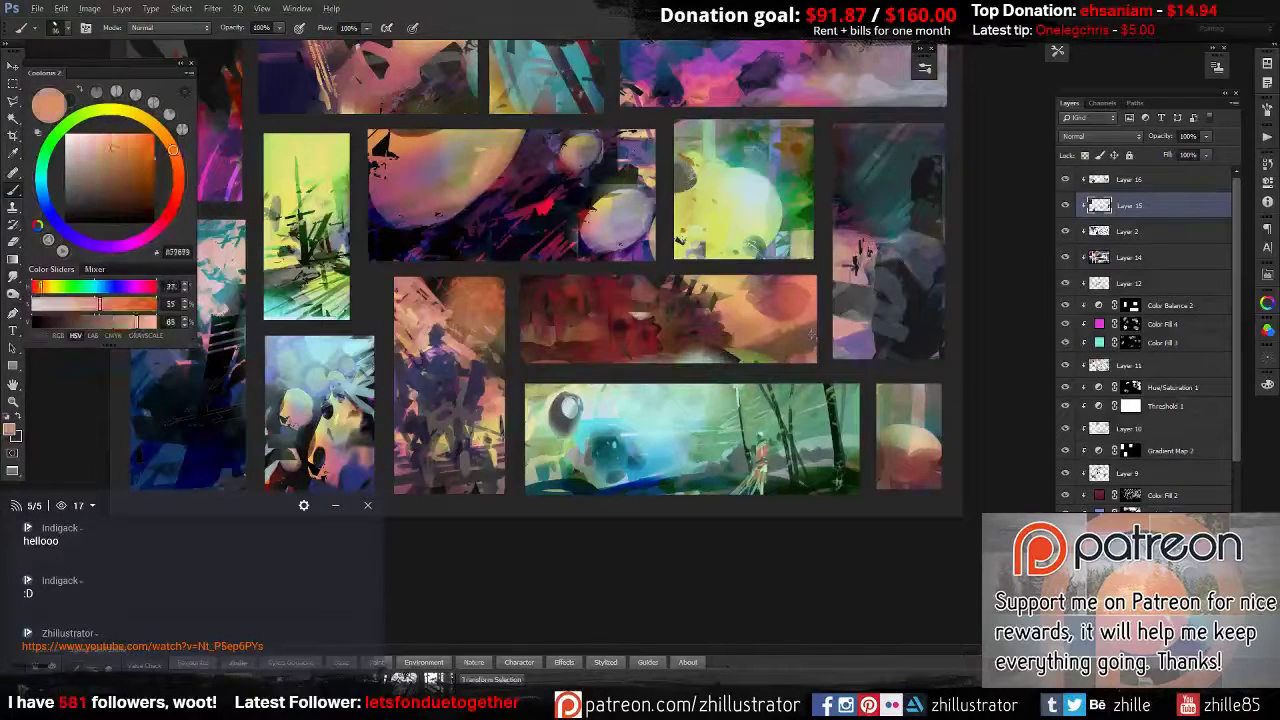
left_click(924, 184, "alt")
left_click(936, 158, "alt")
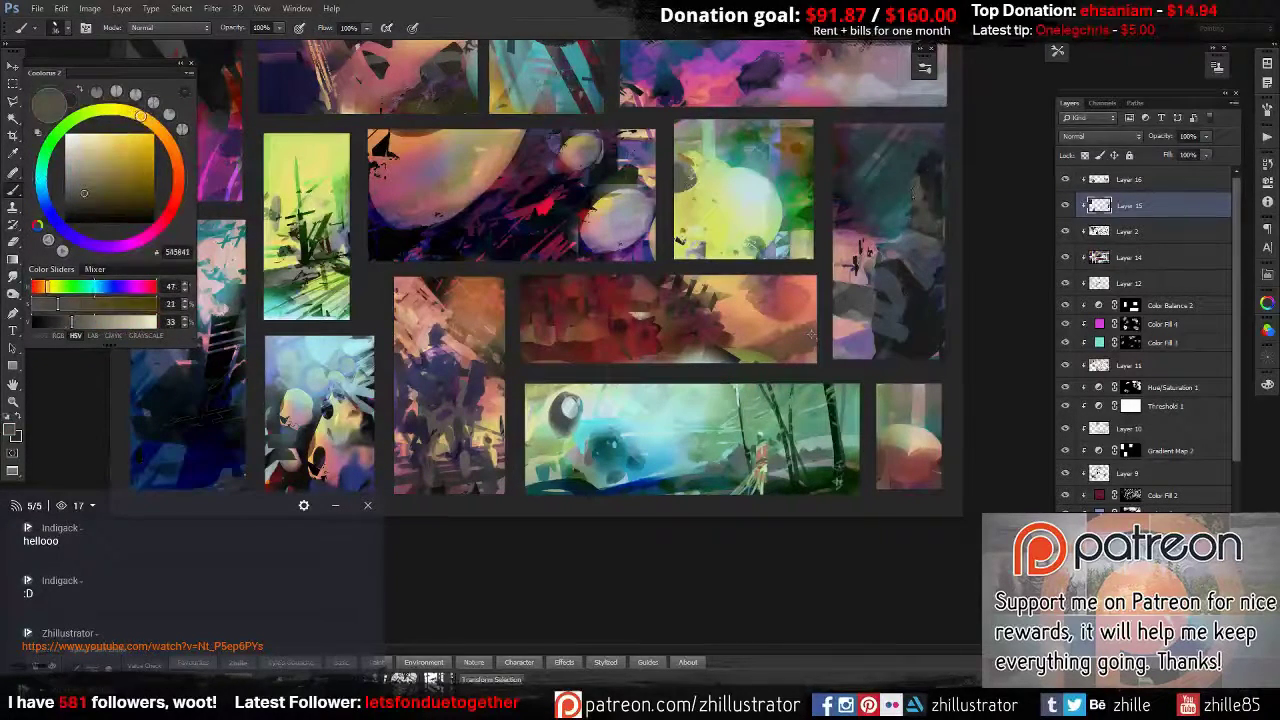
left_click(918, 191, "alt")
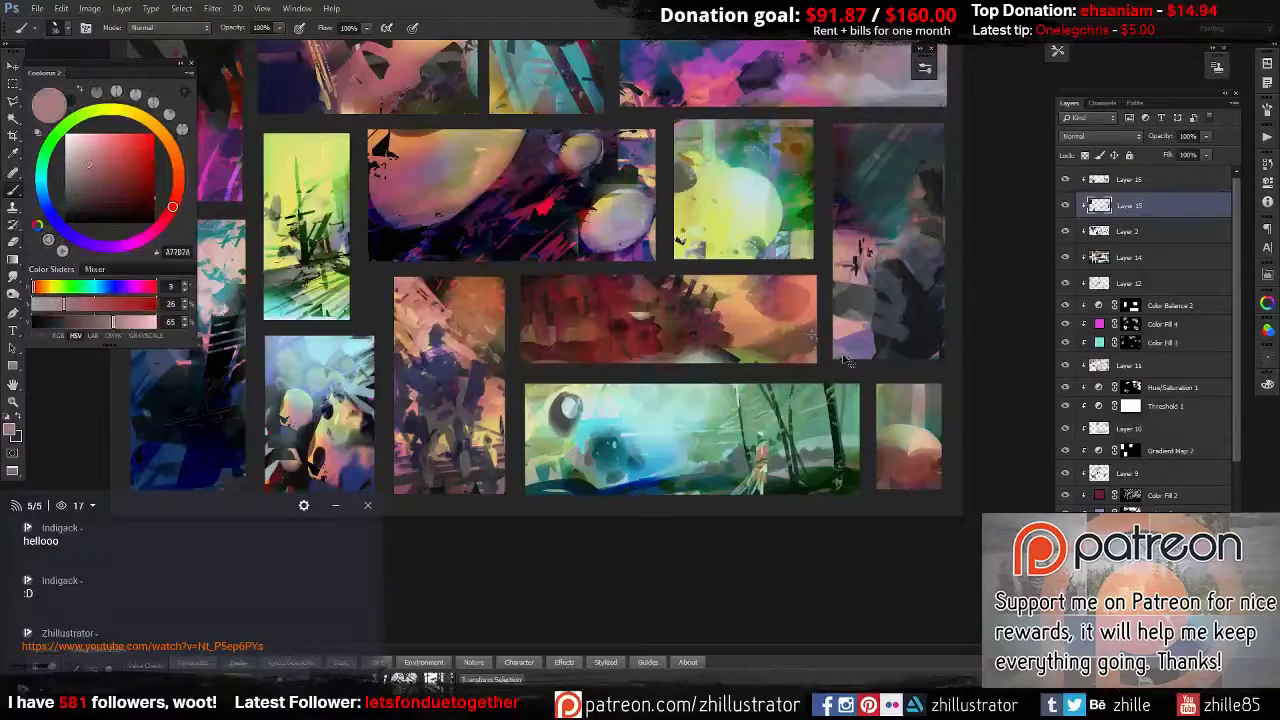
left_click(864, 264, "alt")
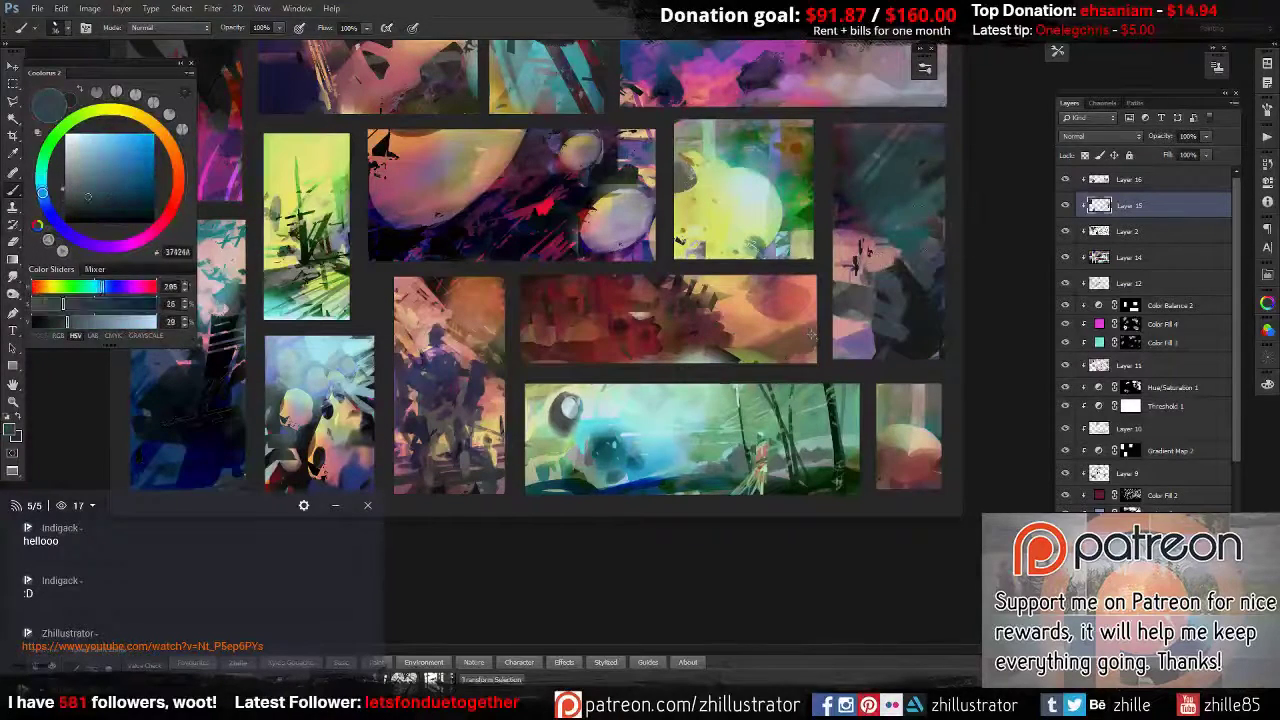
left_click(872, 250, "alt")
left_click(812, 337, "alt")
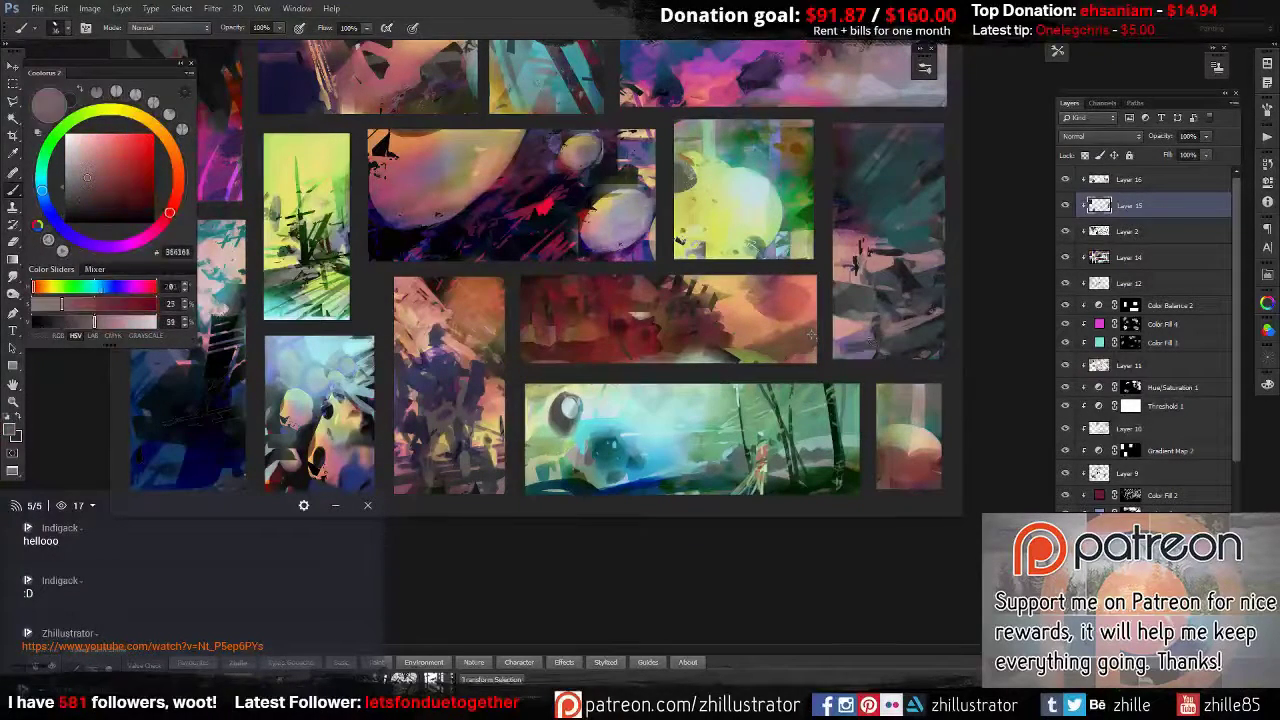
Try saving the thumbnails sheet under a new name, browsing to Local Disk (E:).
key("ctrl+shift+s")
type("color-thumbs")
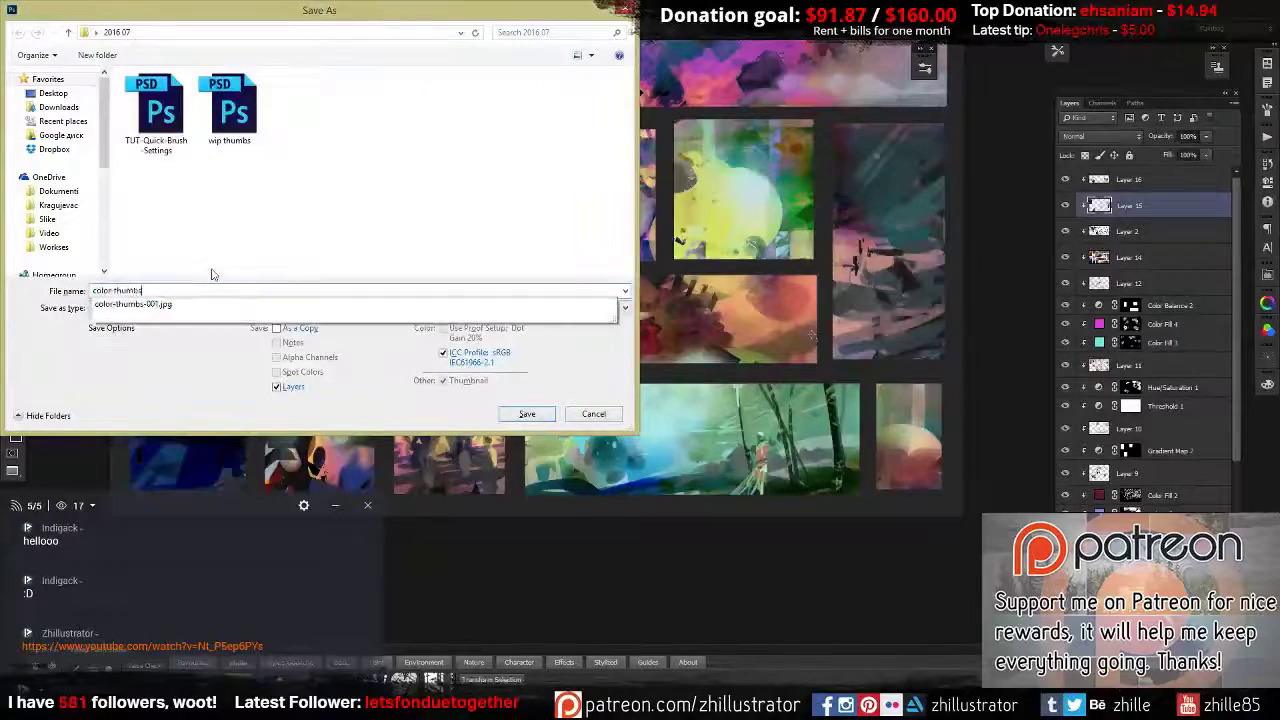
key("Return")
left_click(575, 279)
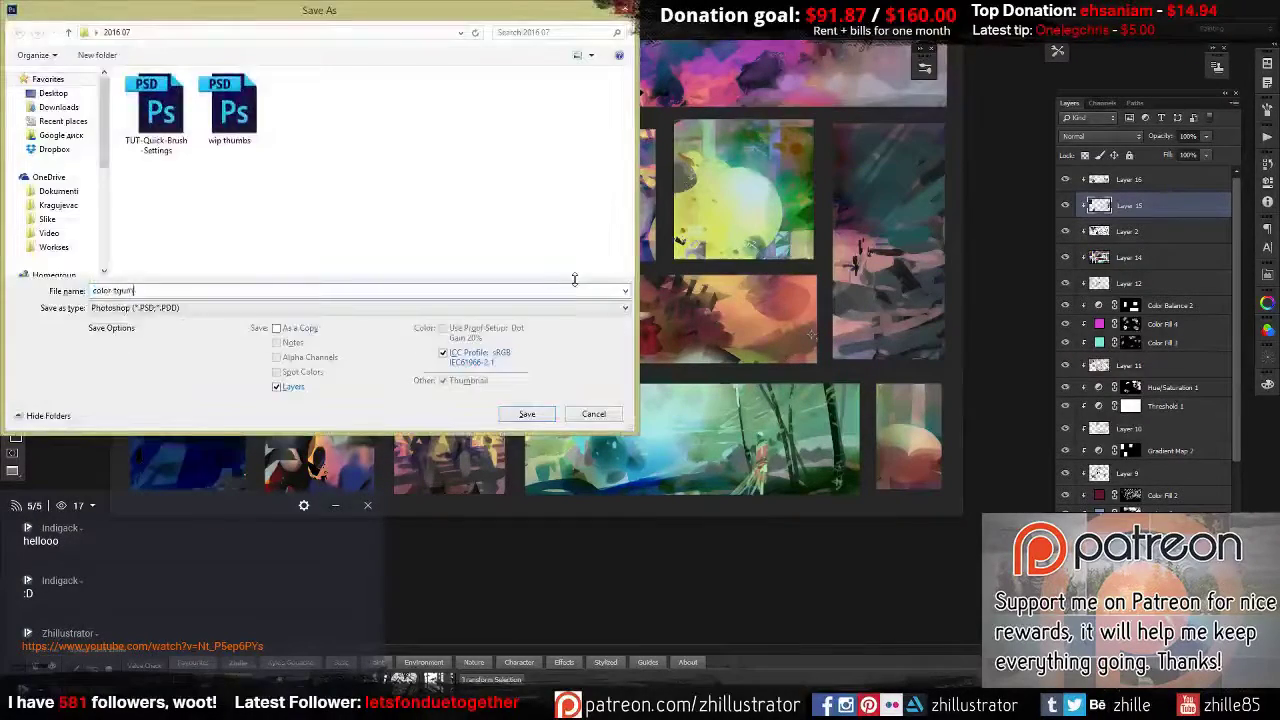
key("Escape")
key("ctrl+shift+s")
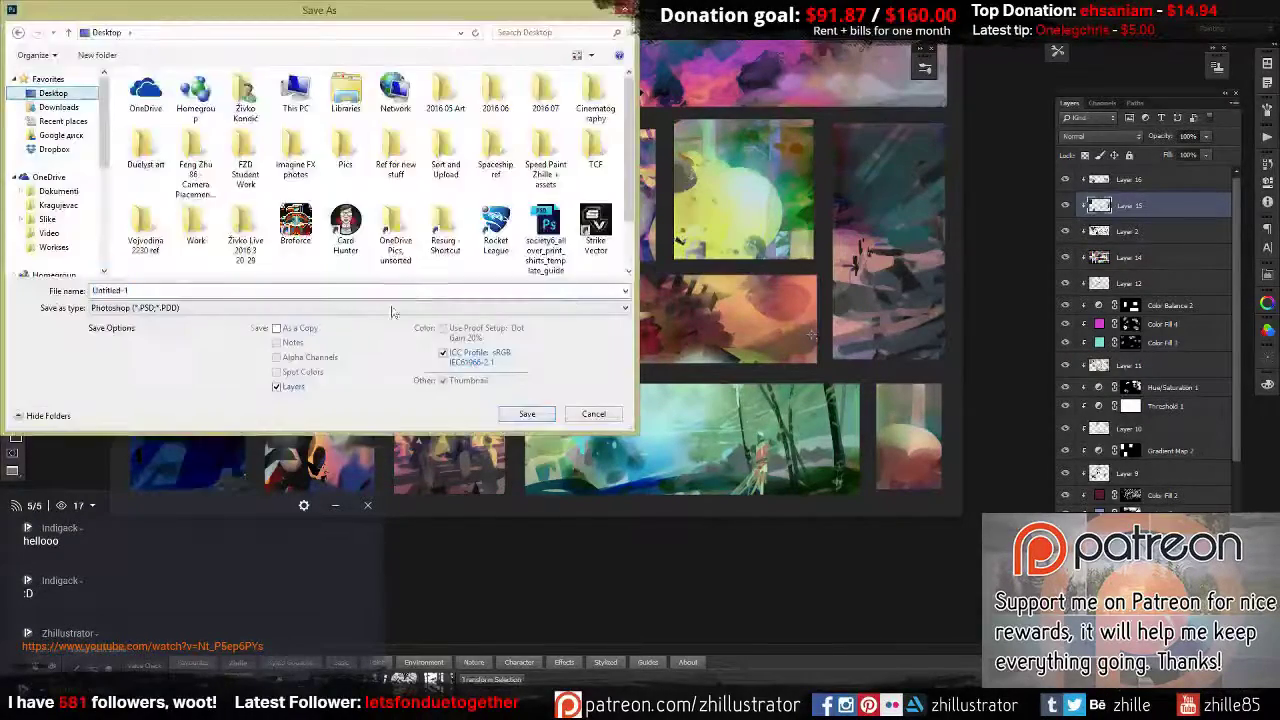
left_click(45, 129)
left_click(63, 255)
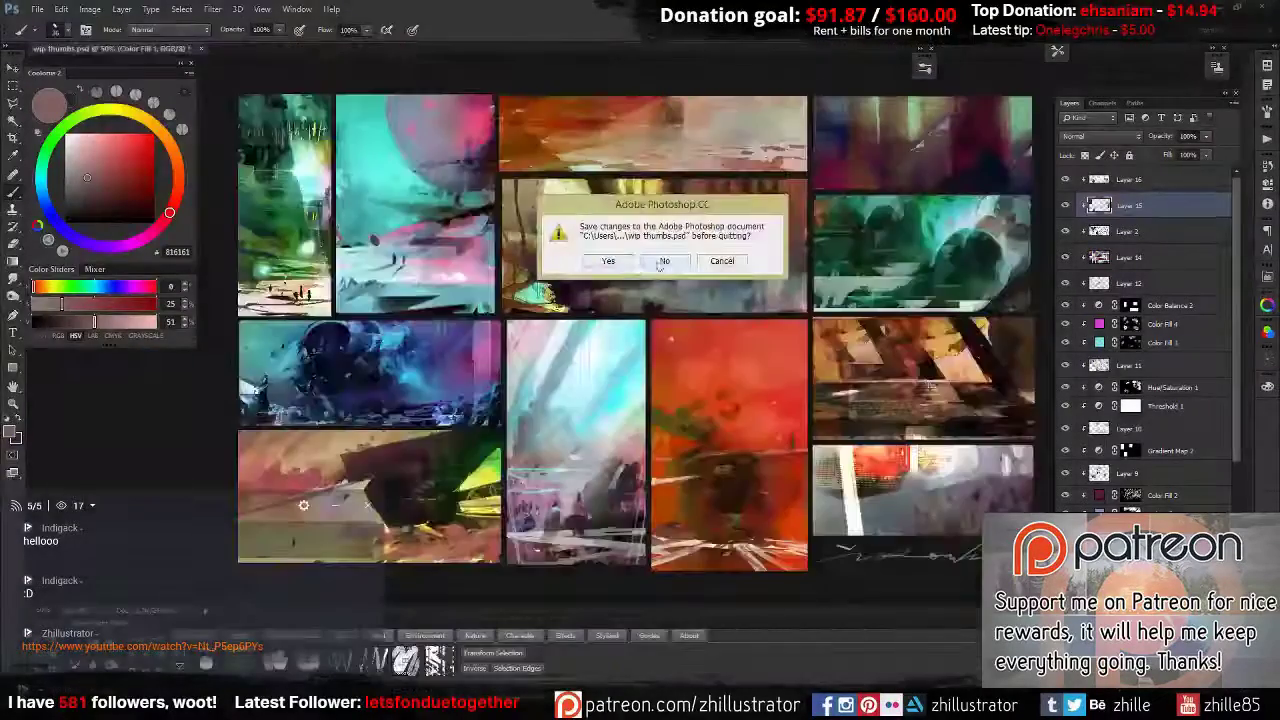
Discard changes to wip thumbs.psd and go to the File menu to open color thumbs 002 wip.psd.
left_click(659, 261)
right_click(420, 222)
left_click(440, 283)
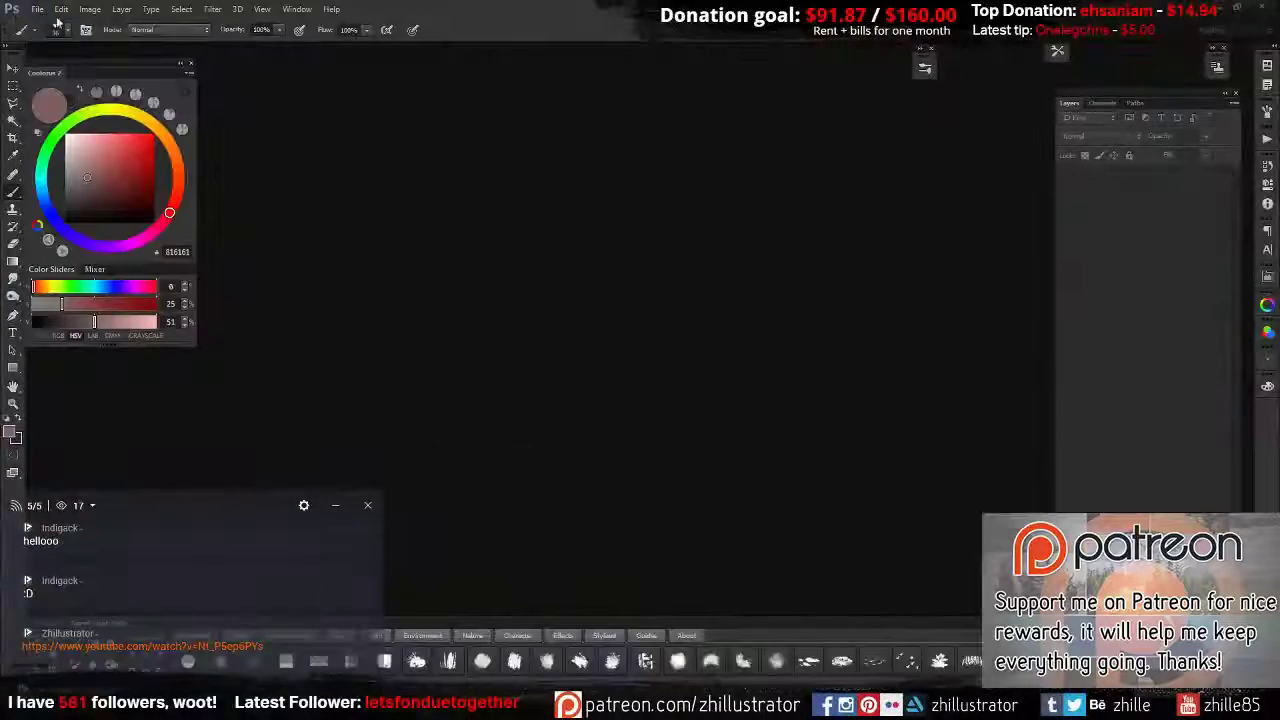
left_click(37, 9)
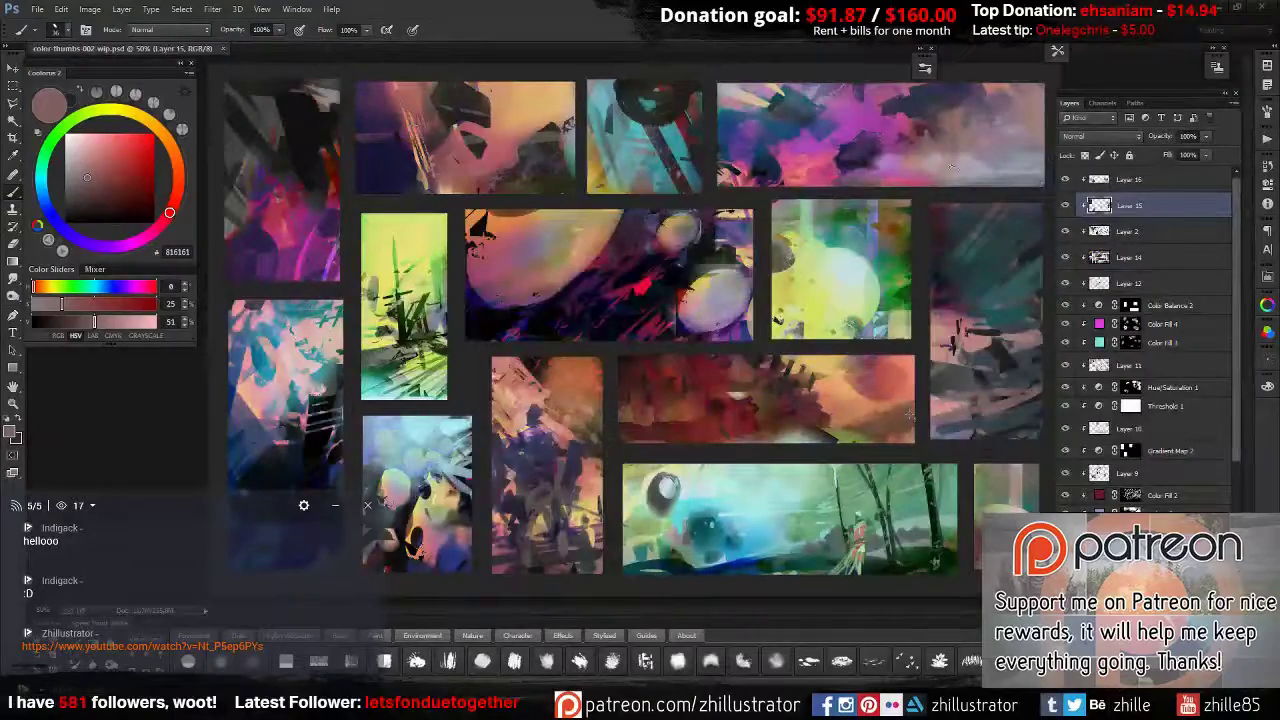
Set Layer 2 to Darker Color, then try a merged visible copy and undo it.
left_click(190, 63)
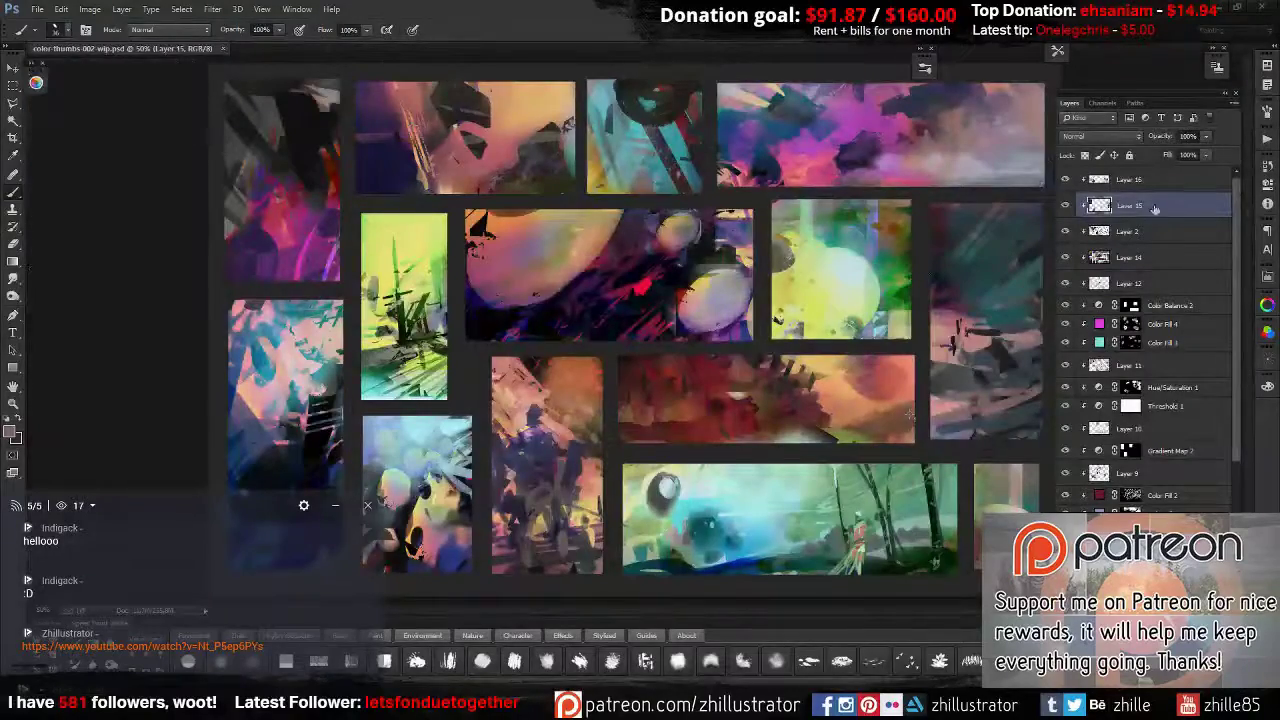
left_click(1120, 231)
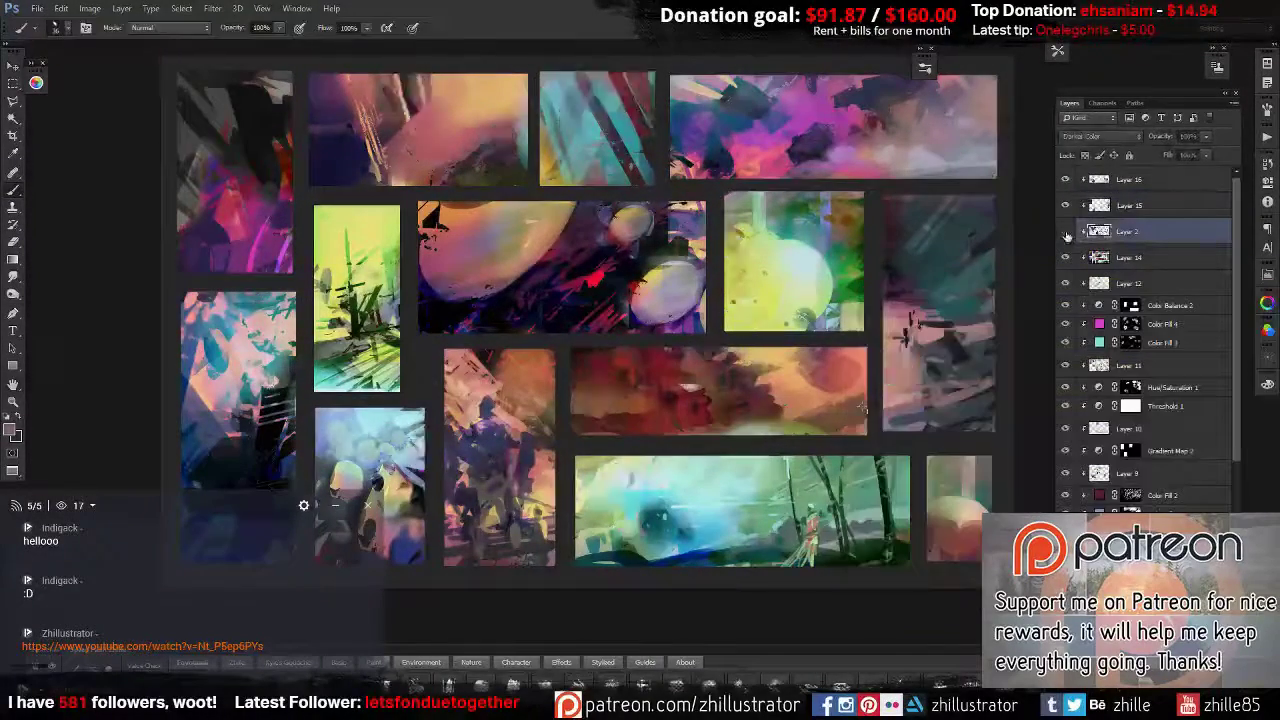
key("e")
key("l")
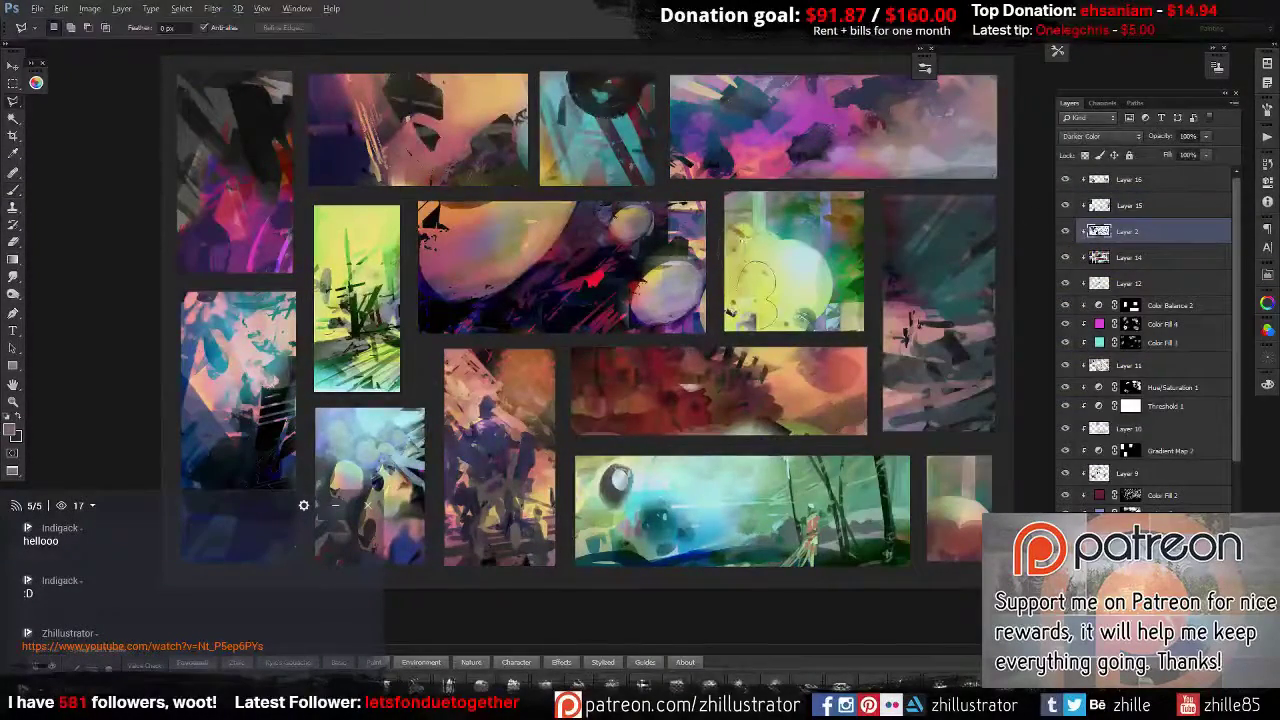
left_click(1100, 179)
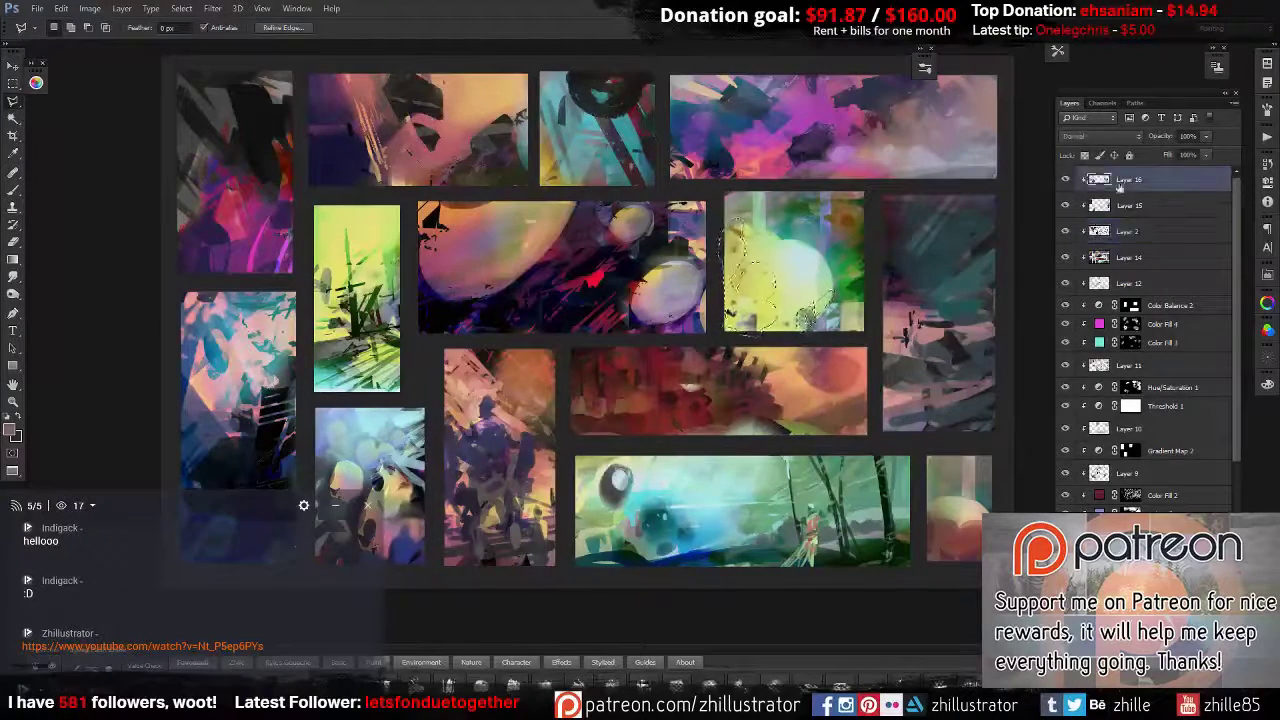
key("ctrl+shift+alt+e")
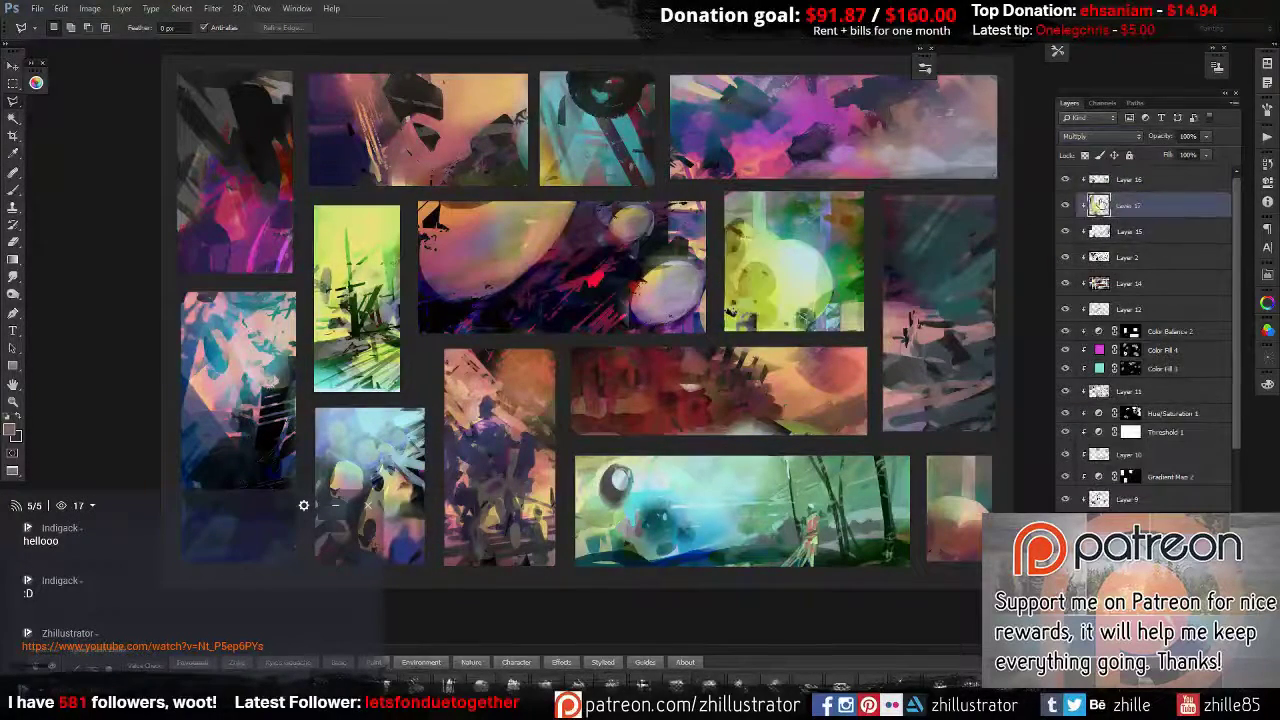
key("ctrl+z")
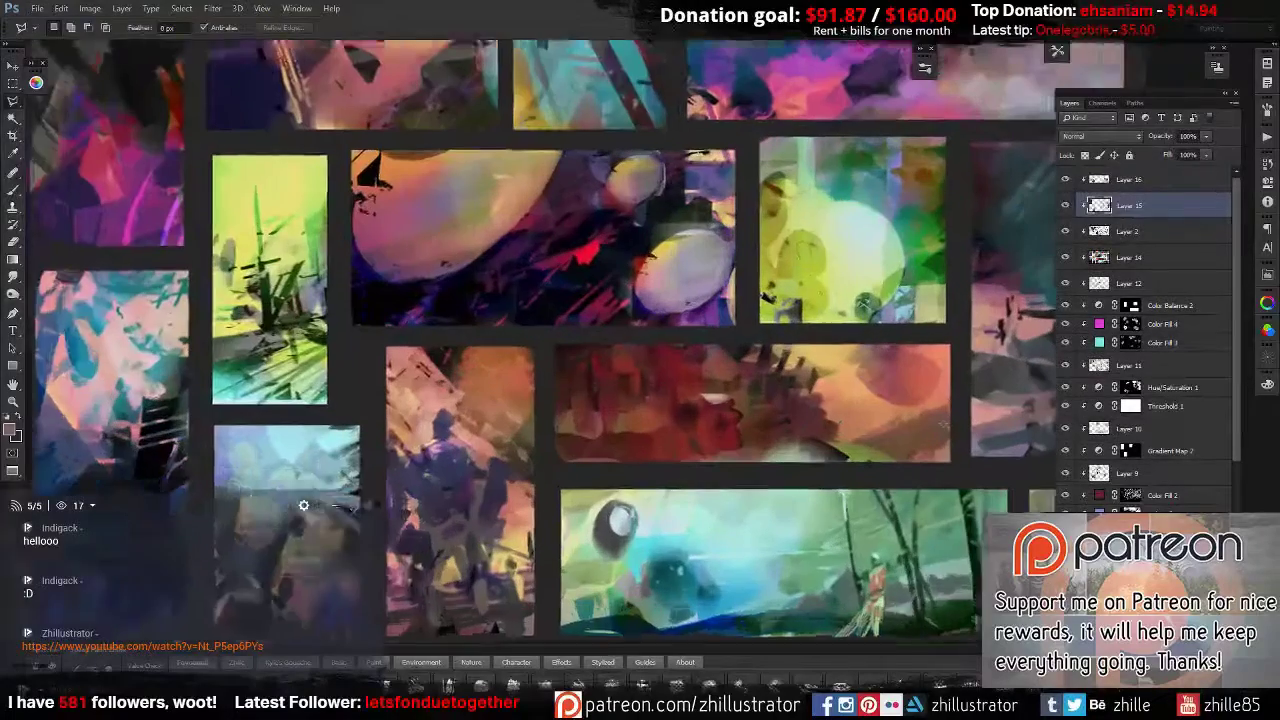
scroll(775, 250, "up", 1)
Blend paint into the central painting, paint teal over the orange spots, and add strokes to the green painting.
key("b")
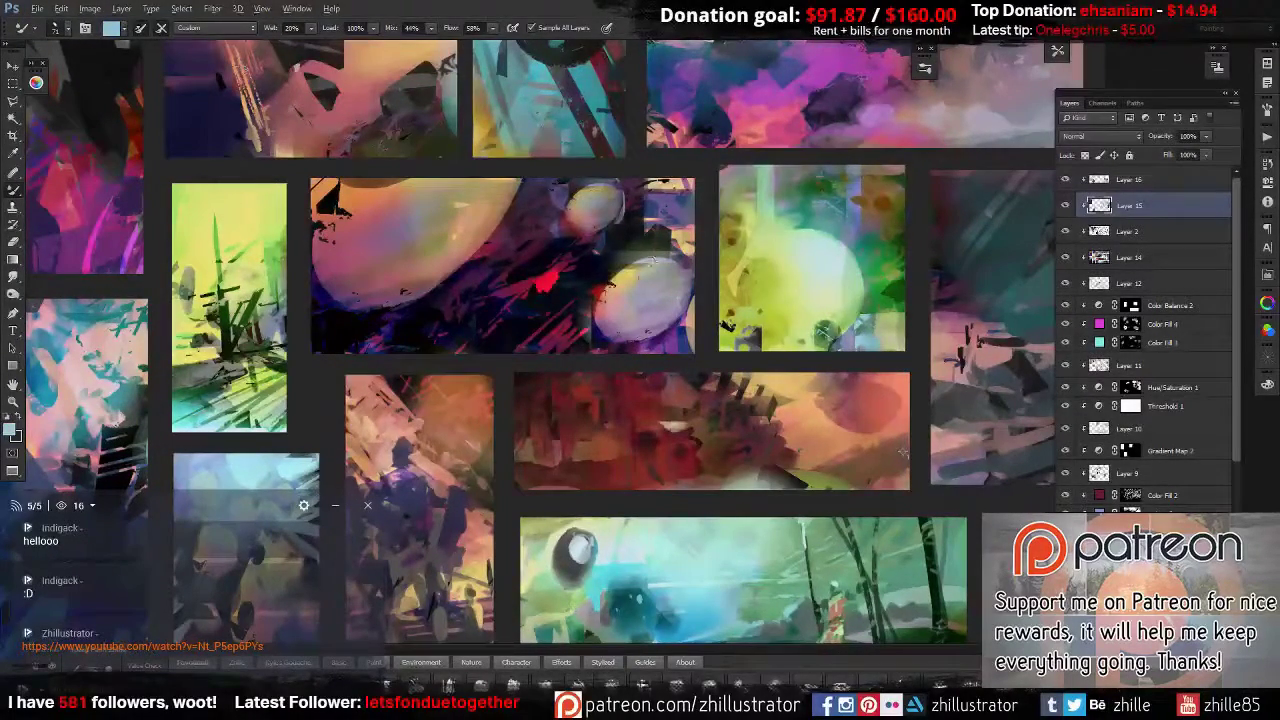
left_click_drag(520, 315, 398, 338)
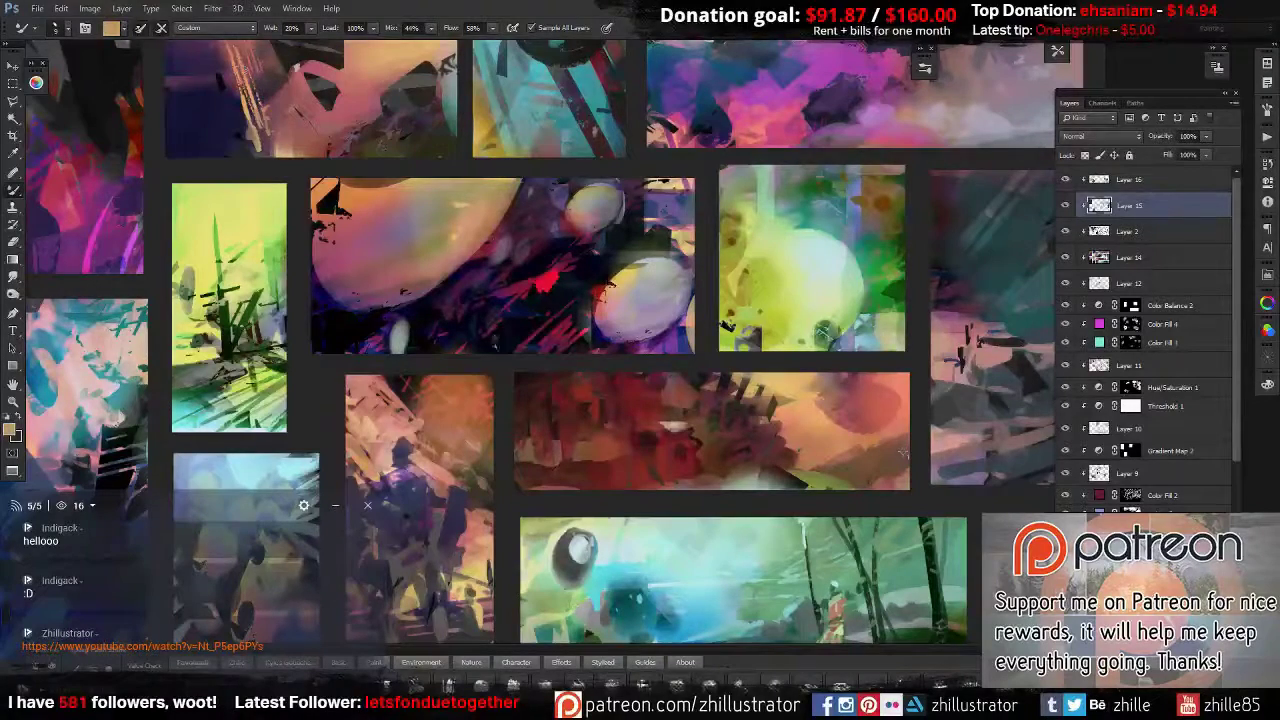
key("s")
left_click_drag(520, 330, 493, 307)
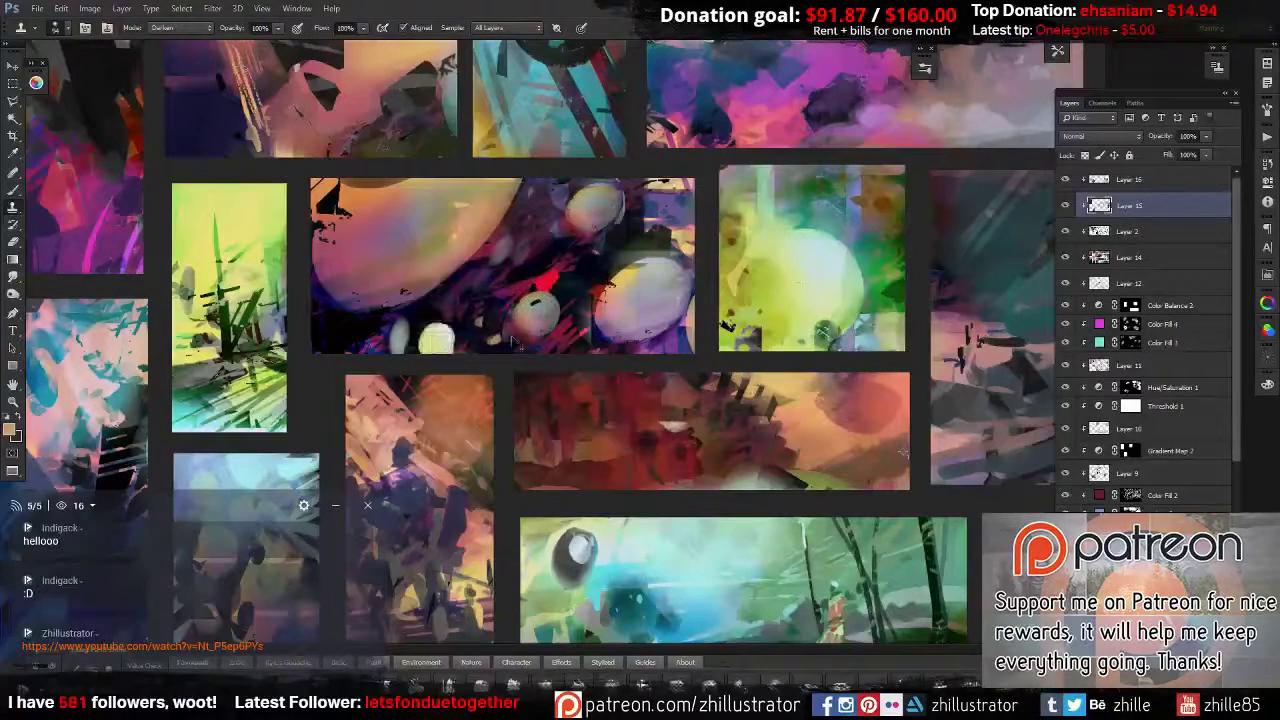
key("ctrl+z")
key("b")
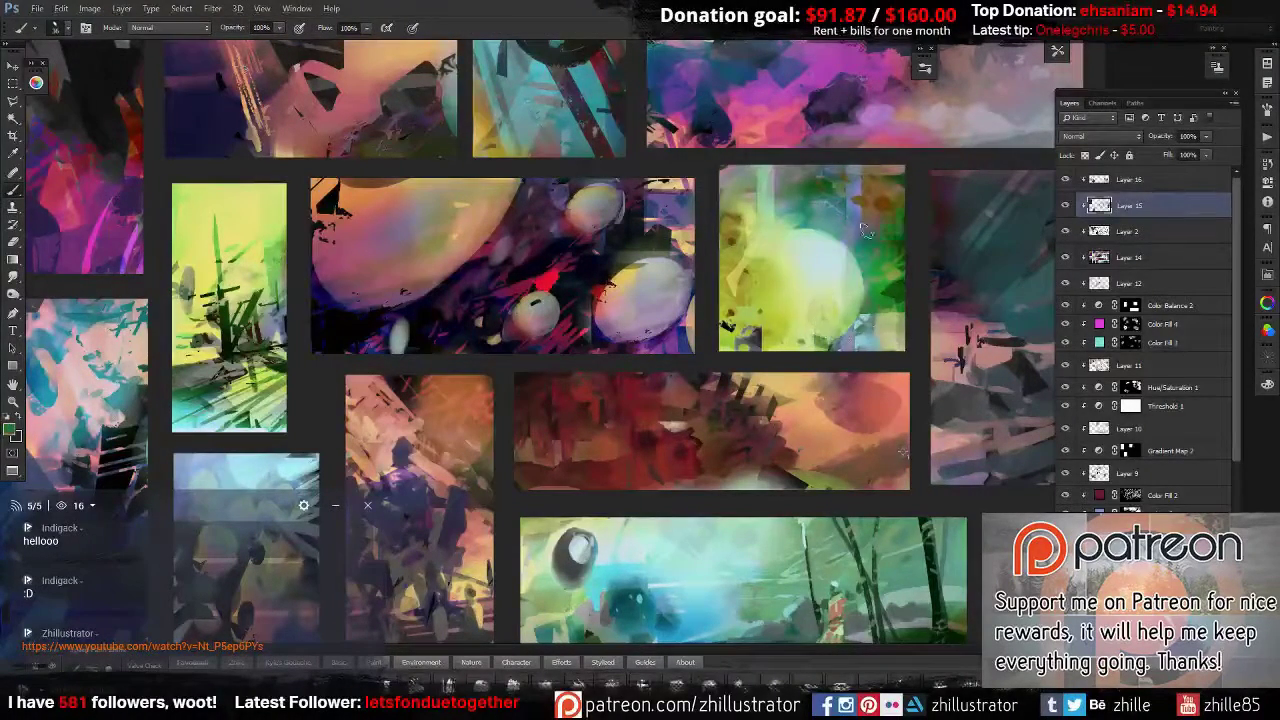
mouse_move(866, 232)
left_mouse_down()
mouse_move(878, 262)
mouse_move(880, 200)
left_mouse_up()
key("s")
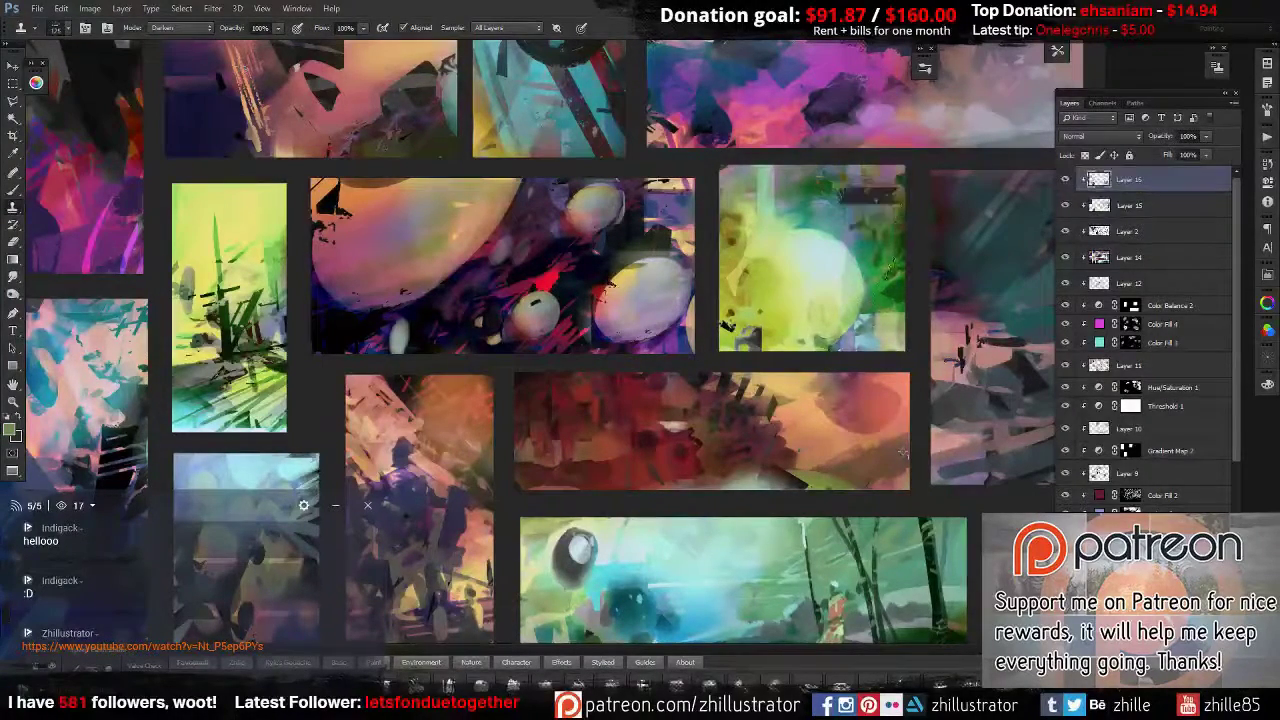
key("b")
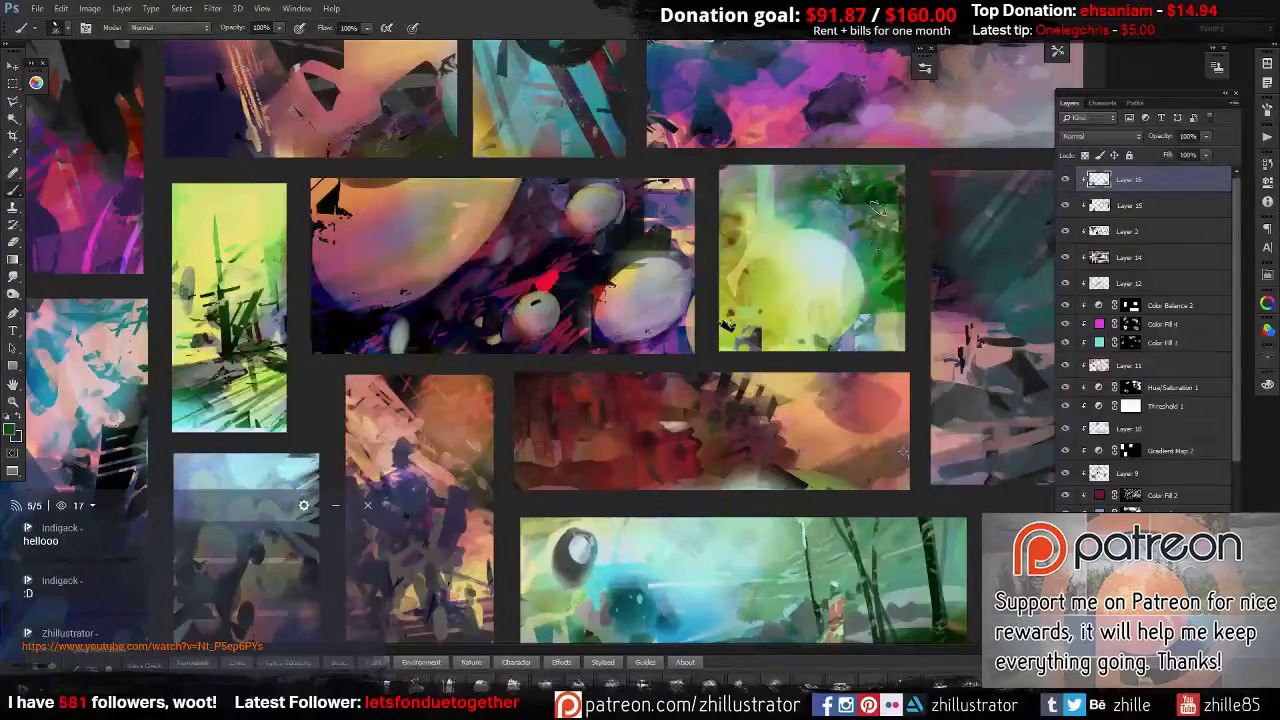
left_click_drag(790, 185, 745, 232)
Copy a round selection of the sphere painting to a new layer and apply Spherize.
key("ctrl+minus")
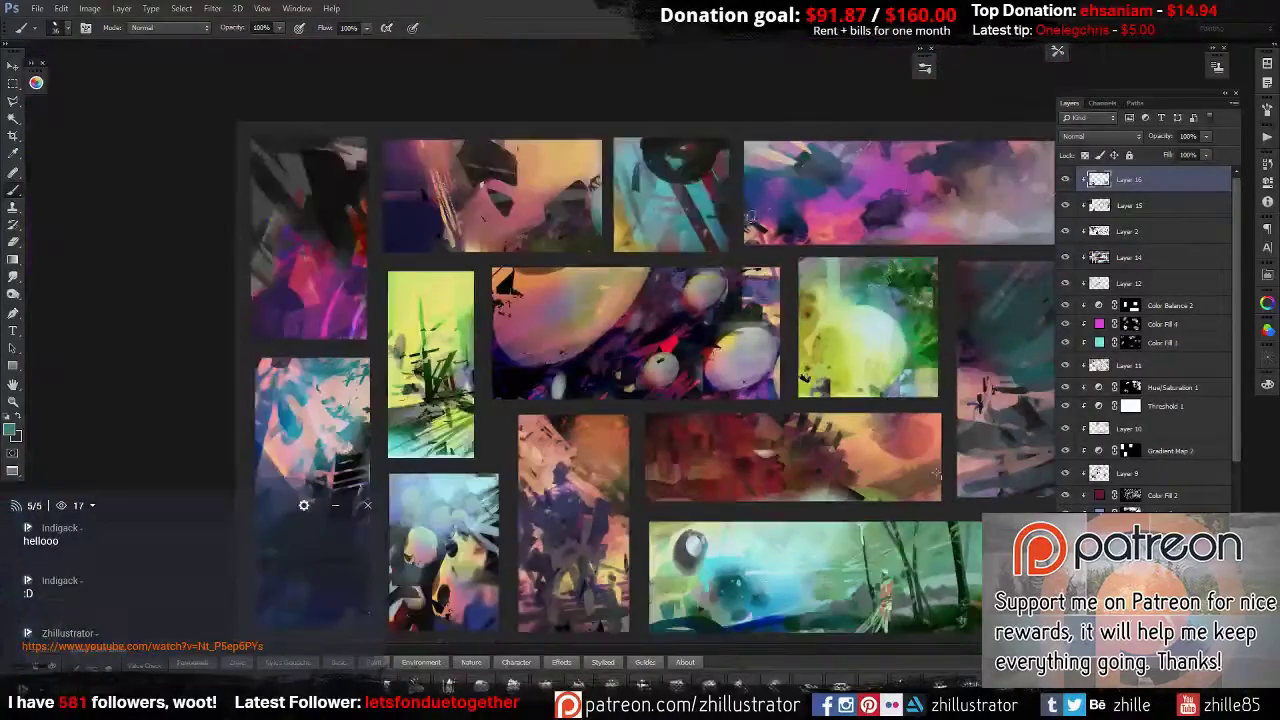
key("ctrl+plus")
key("m")
key("ctrl+j")
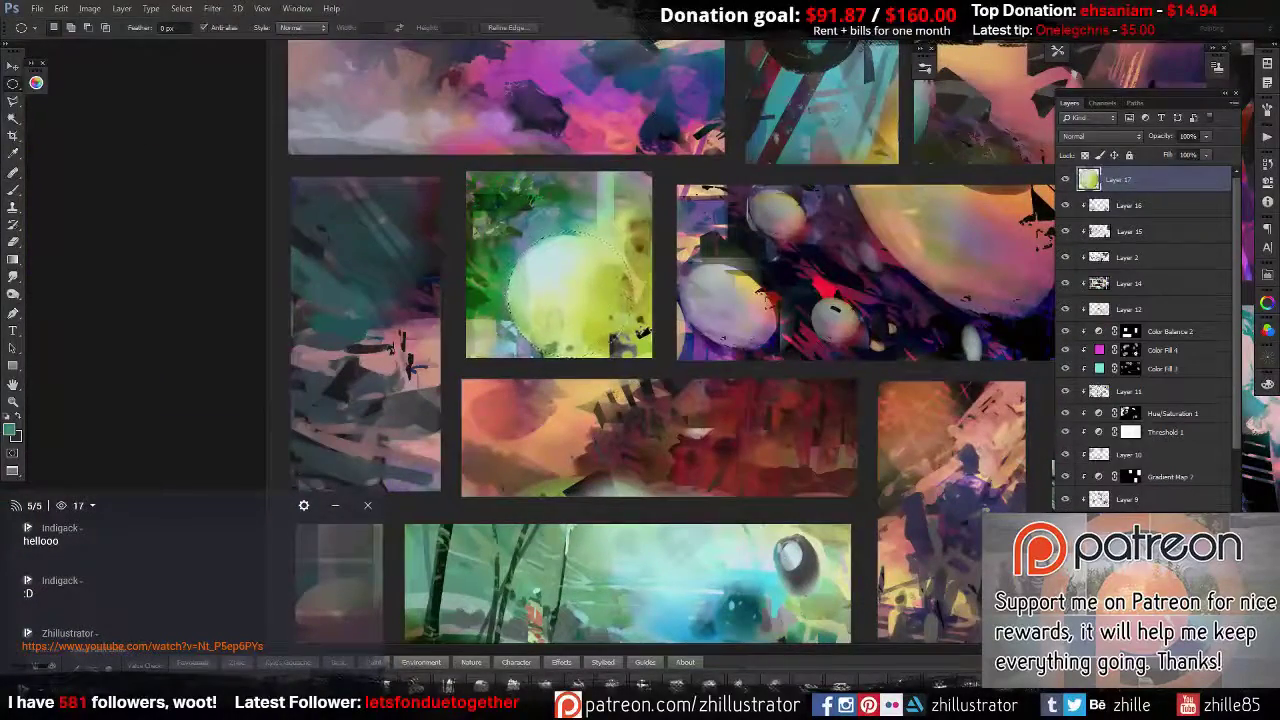
left_click(212, 8)
left_click(420, 277)
key("Return")
Set Layer 17 to Multiply, then duplicate, transform and merge the copy back into it.
left_click(1100, 136)
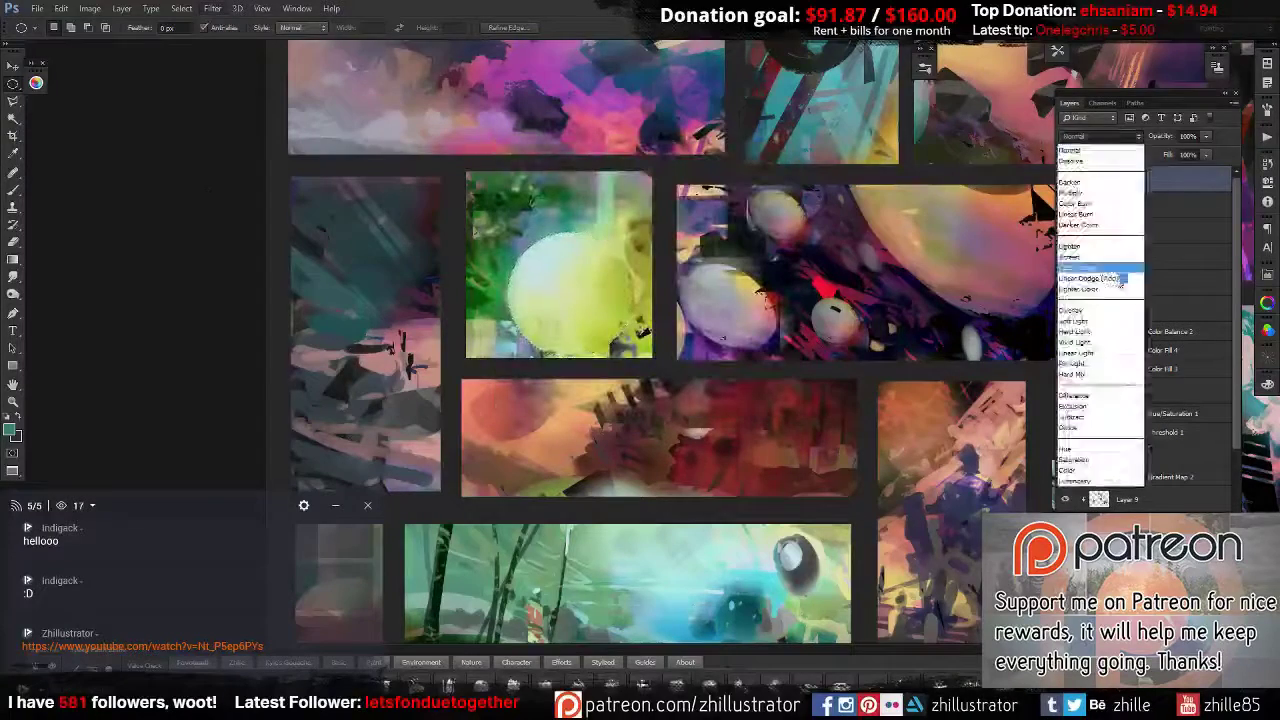
left_click(1100, 180)
left_click(1100, 136)
left_click(1105, 160)
key("shift+minus")
key("shift+minus")
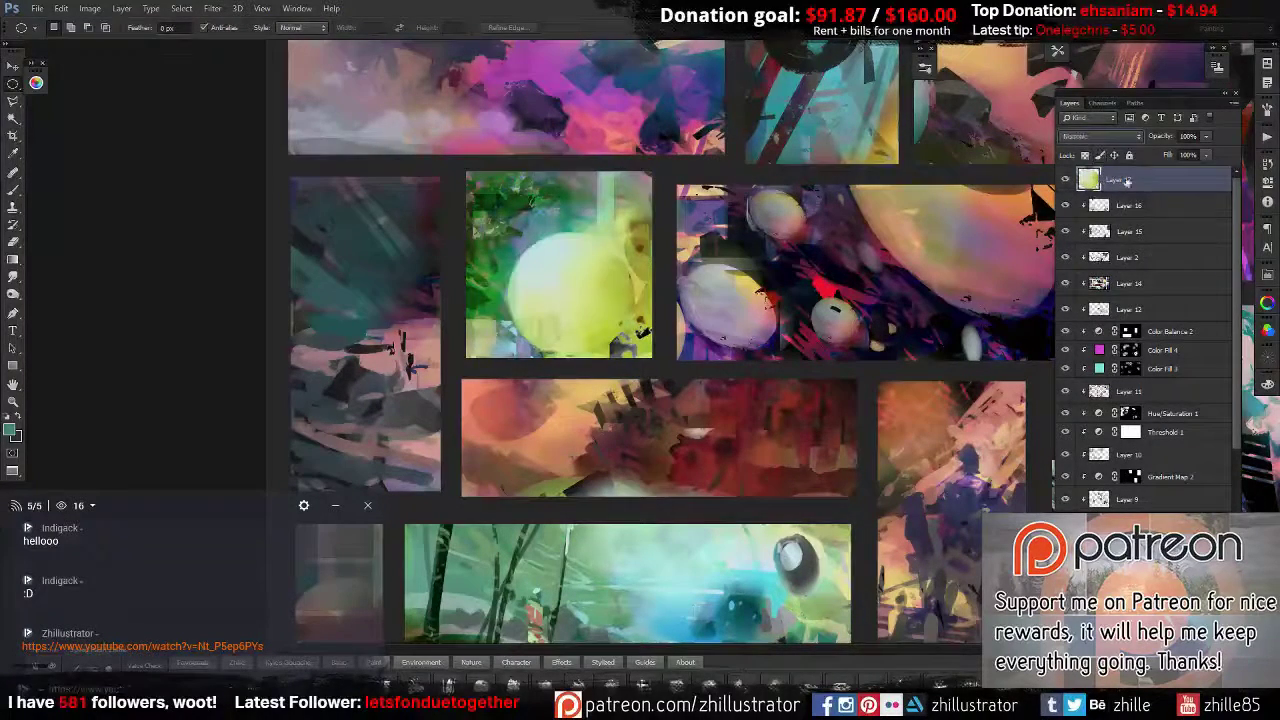
key("ctrl+j")
key("ctrl+t")
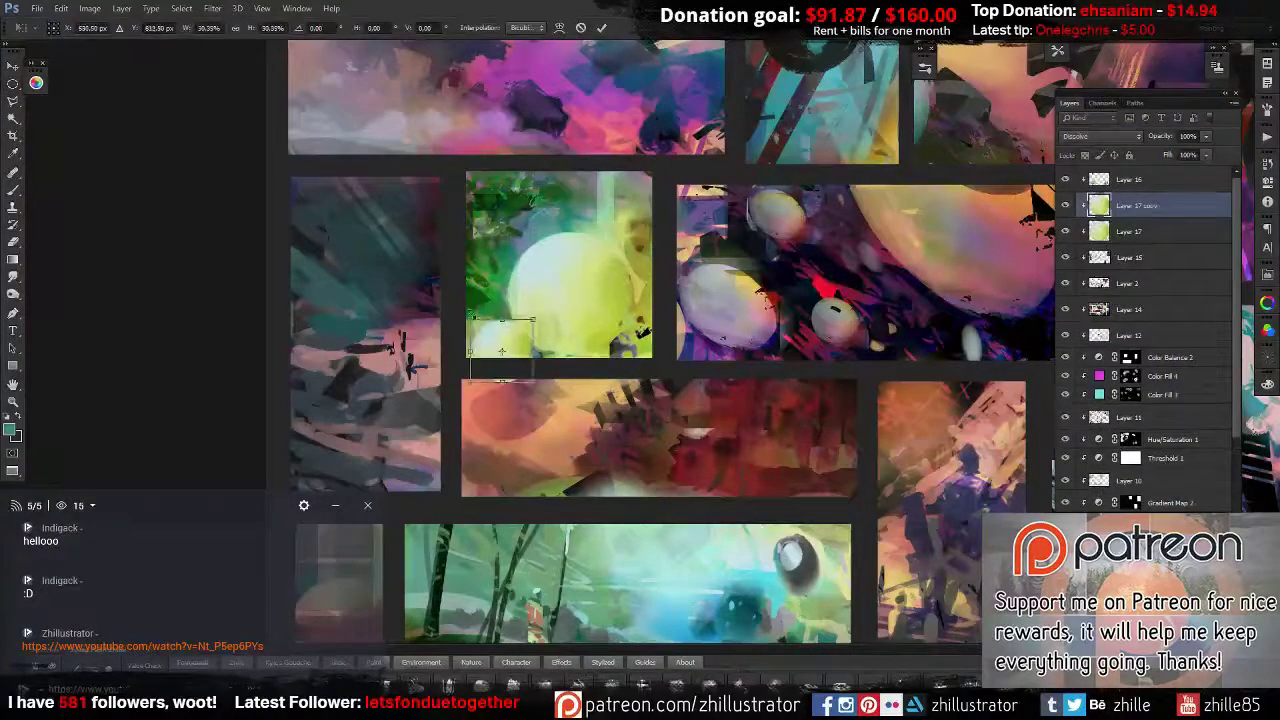
key("Return")
key("ctrl+e")
On Layer 16, paint teal, yellow and dark grey-green strokes over the sphere panel.
key("b")
key("b")
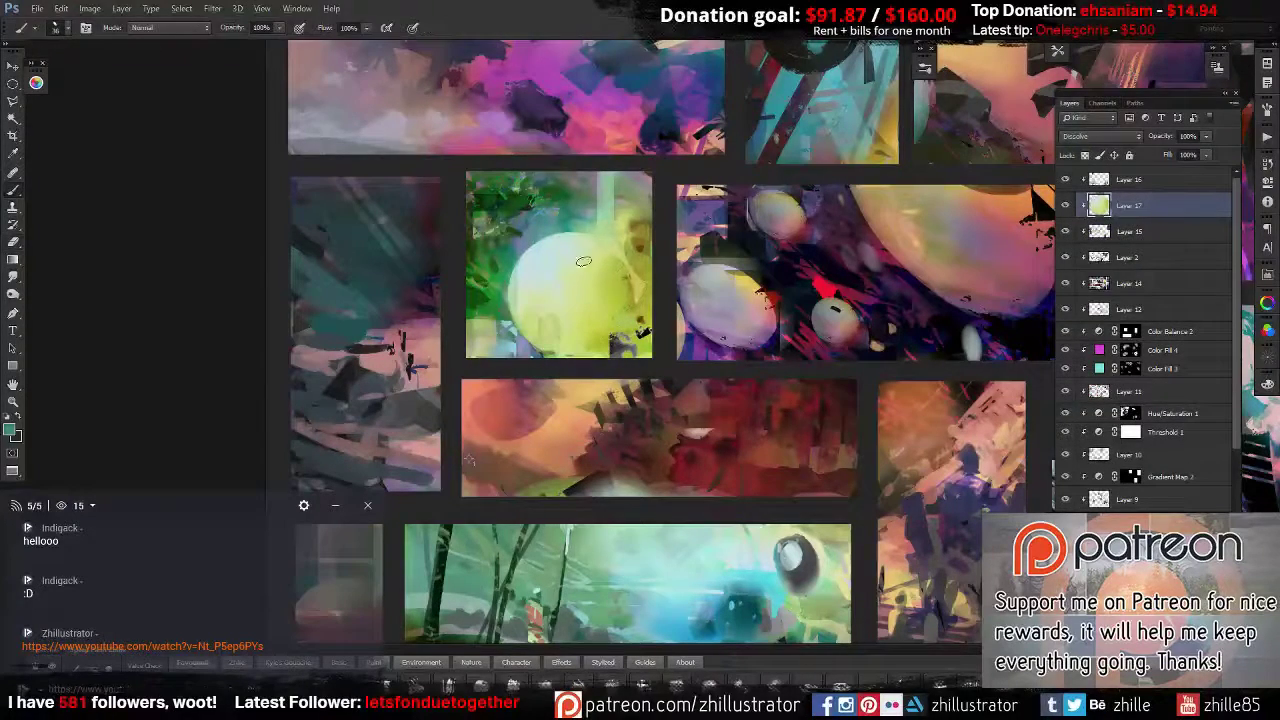
key("alt+bracketright")
left_click_drag(510, 235, 540, 300)
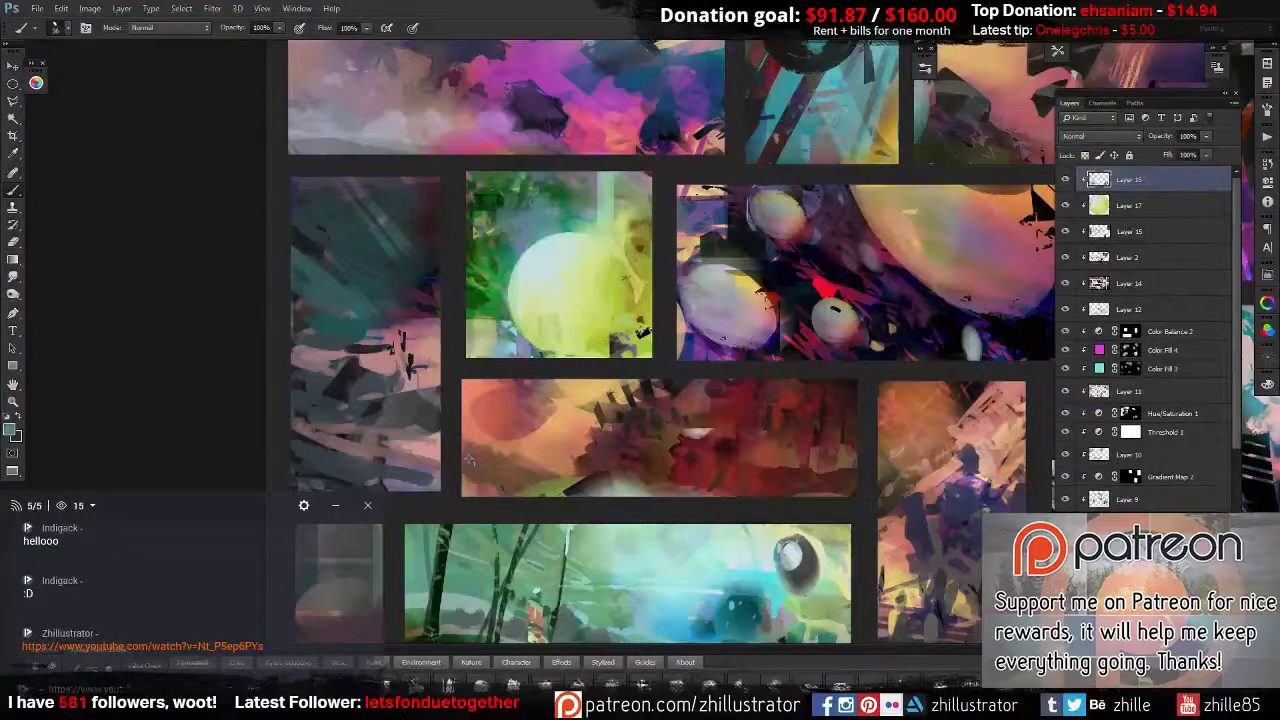
left_click_drag(500, 200, 630, 268)
left_click(630, 320, "alt")
mouse_move(650, 330)
left_mouse_down()
mouse_move(480, 345)
mouse_move(650, 325)
left_mouse_up()
left_click(560, 300, "alt")
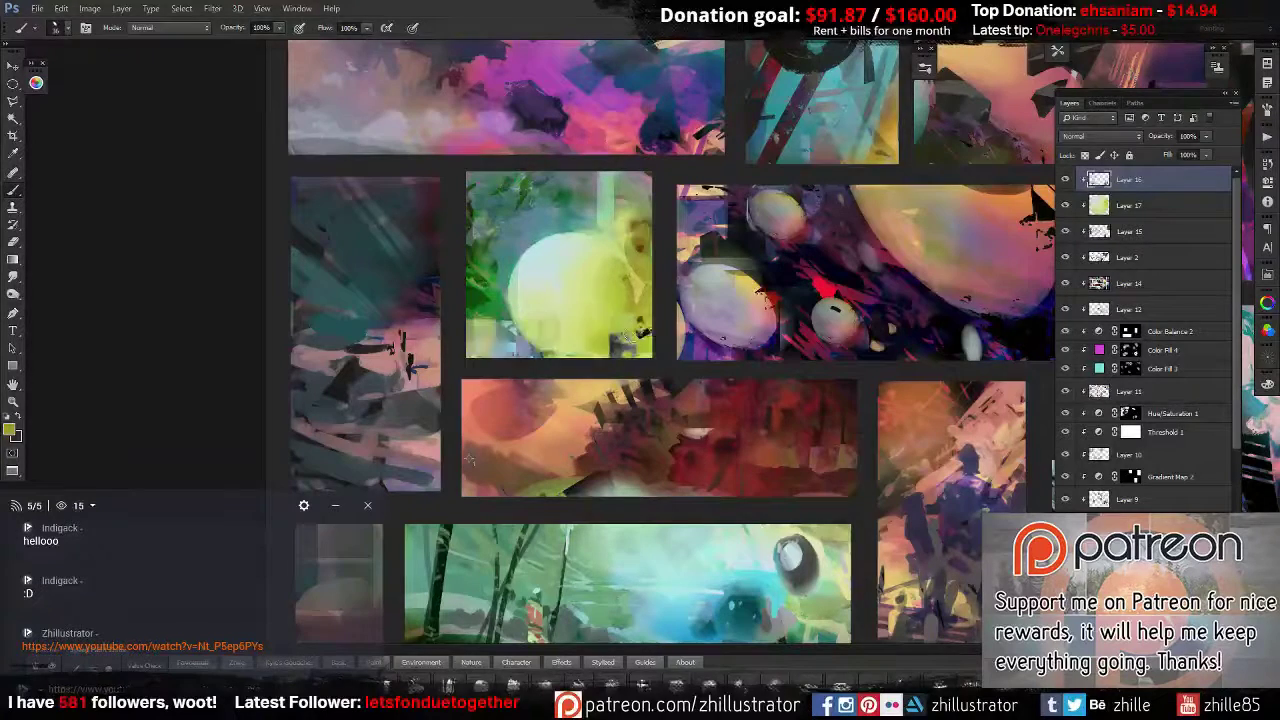
left_click_drag(470, 335, 549, 332)
left_click(549, 332, "alt")
left_click_drag(640, 335, 508, 330)
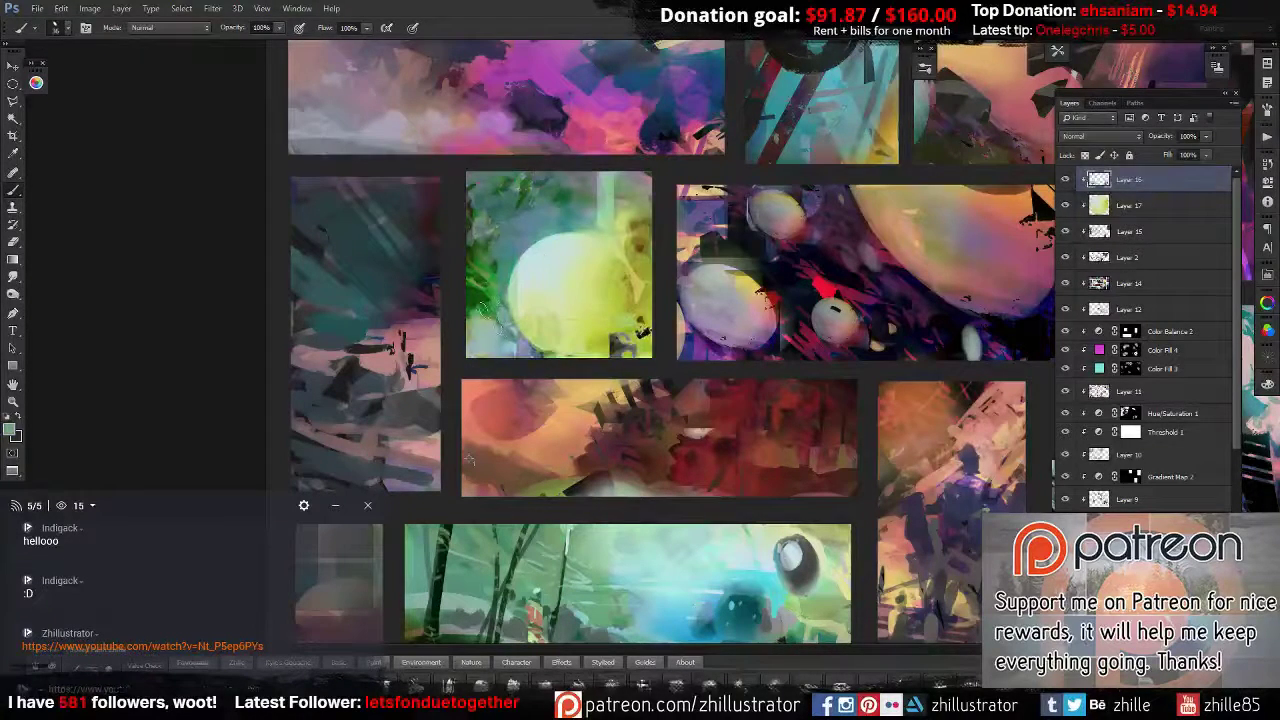
Clone dark texture into the sphere panel's top area, undoing unwanted strokes.
key("s")
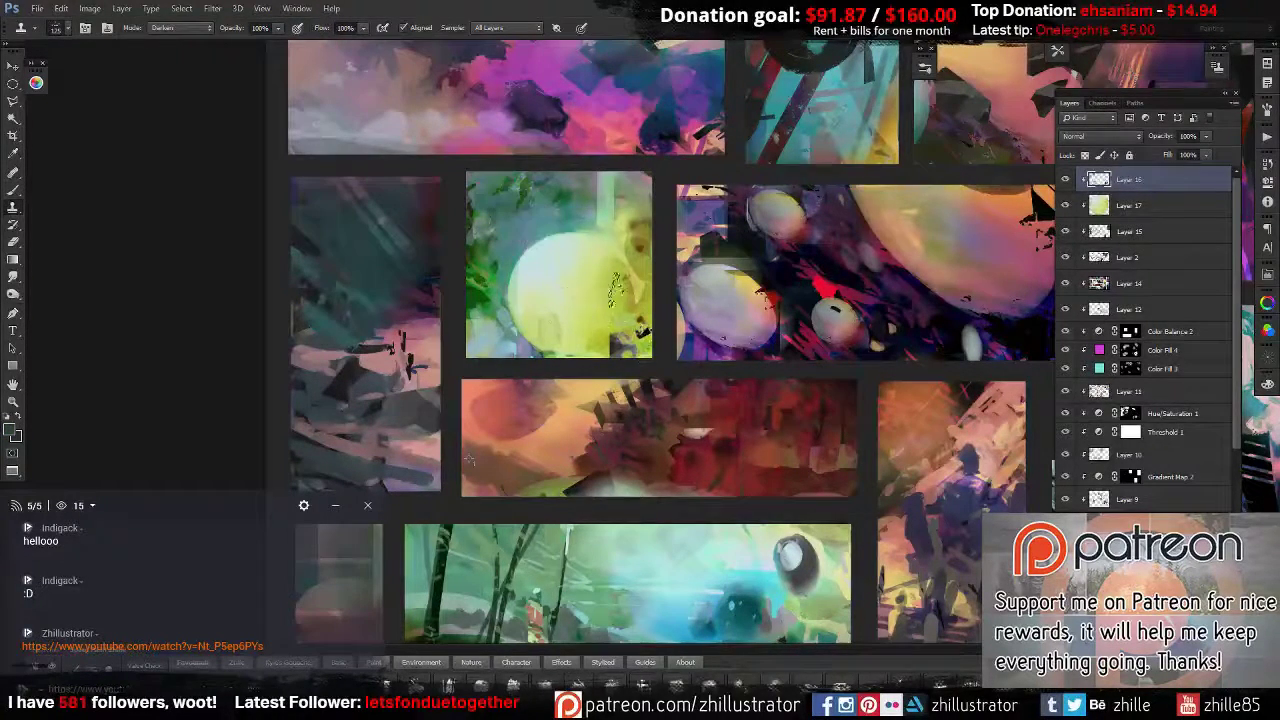
left_click_drag(525, 305, 640, 330)
left_click_drag(500, 250, 620, 200)
key("ctrl+z")
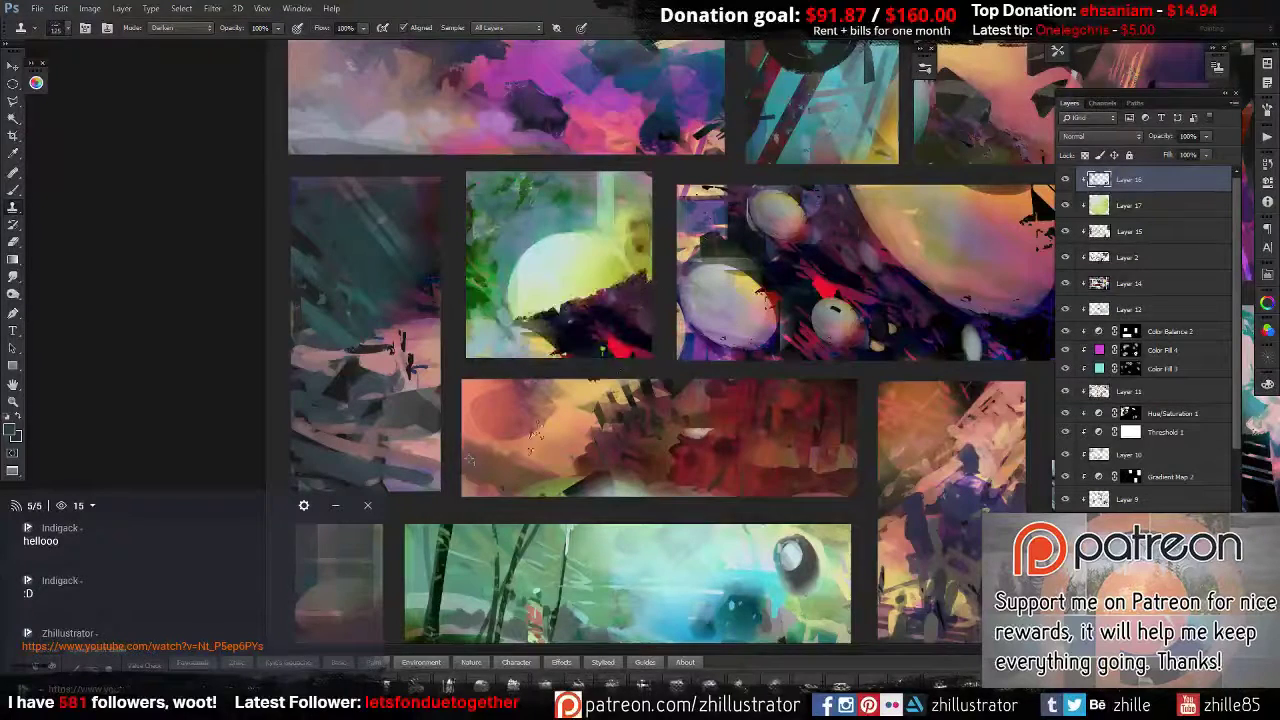
key("ctrl+z")
left_click_drag(480, 180, 600, 220)
key("ctrl+z")
left_click_drag(500, 300, 600, 220)
key("ctrl+z")
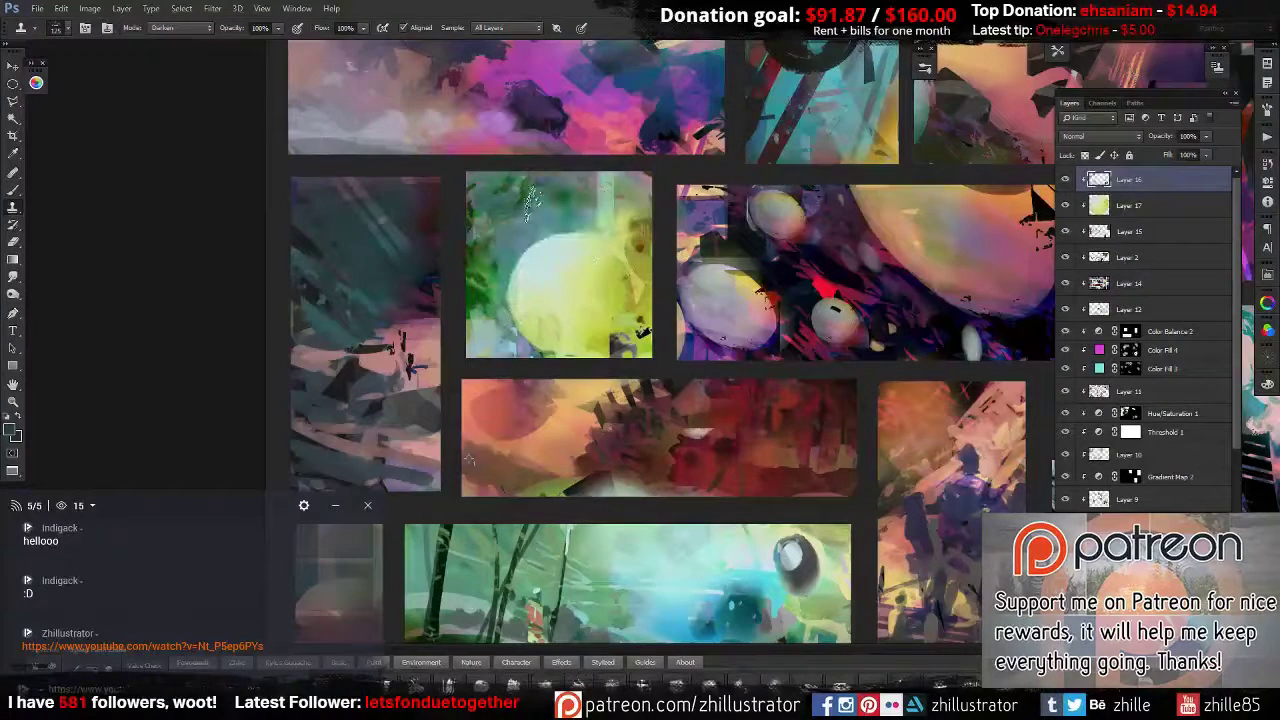
left_click_drag(480, 330, 520, 210)
key("b")
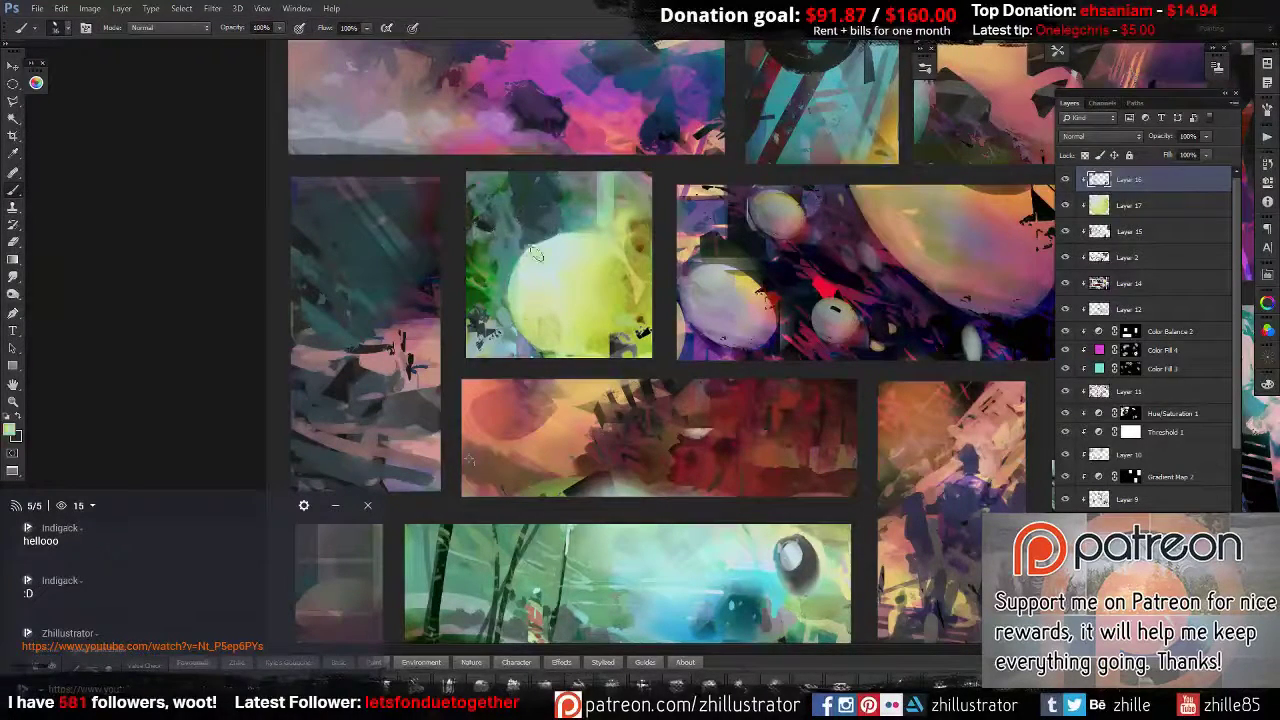
Wash green-yellow and stamp dark shapes diagonally across the green thumbnail's light areas.
left_click_drag(500, 300, 543, 314)
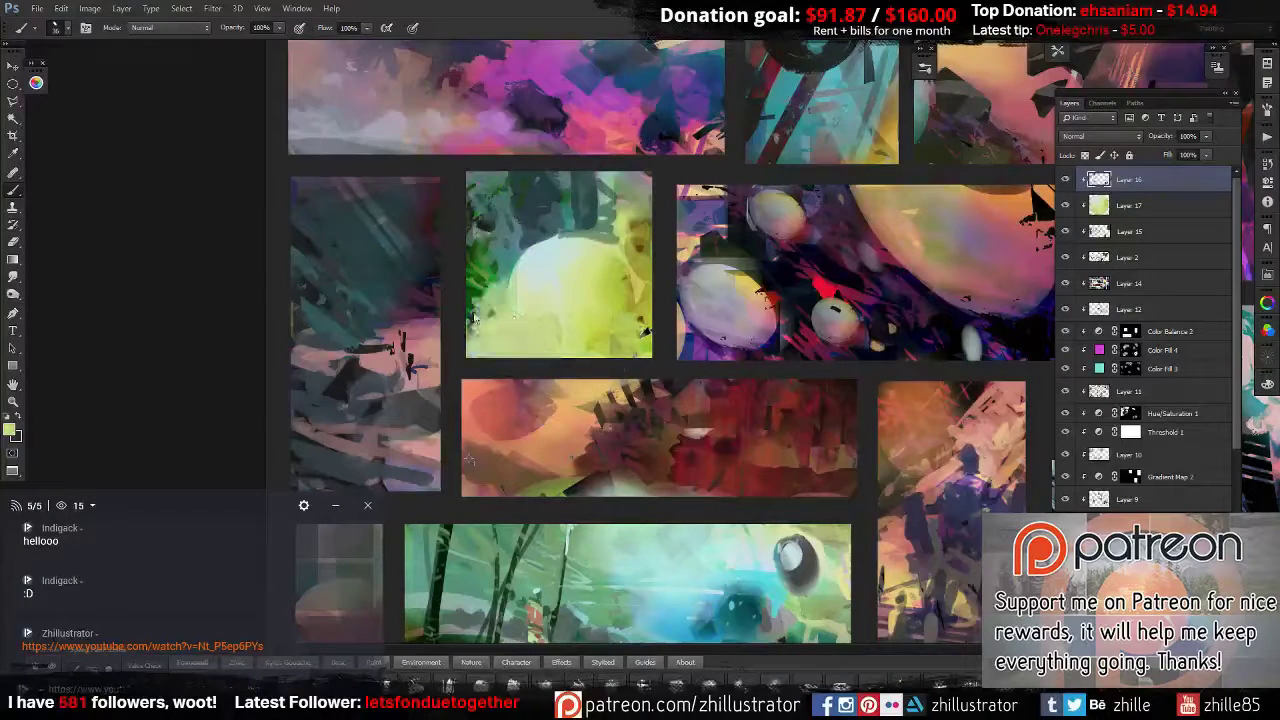
mouse_move(540, 200)
left_mouse_down()
mouse_move(563, 258)
mouse_move(560, 325)
left_mouse_up()
key("s")
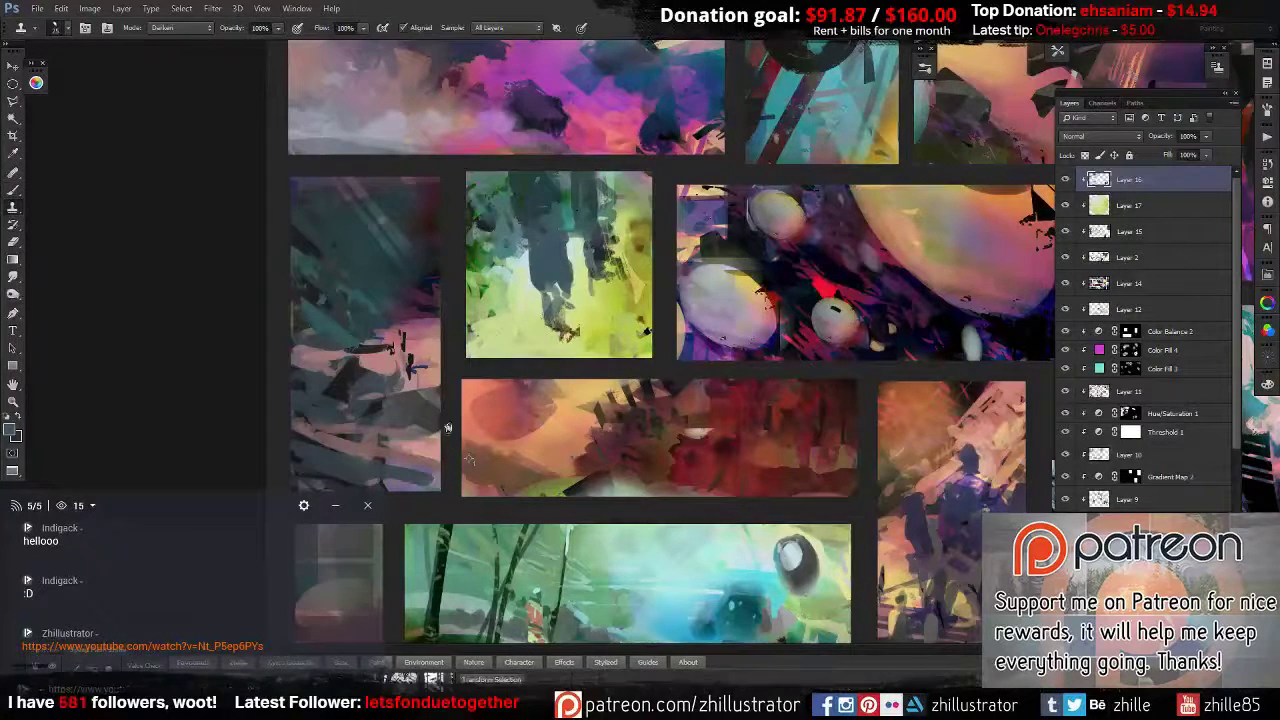
mouse_move(560, 240)
left_mouse_down()
mouse_move(570, 325)
mouse_move(600, 230)
left_mouse_up()
key("b")
mouse_move(560, 330)
left_mouse_down()
mouse_move(583, 245)
mouse_move(645, 290)
left_mouse_up()
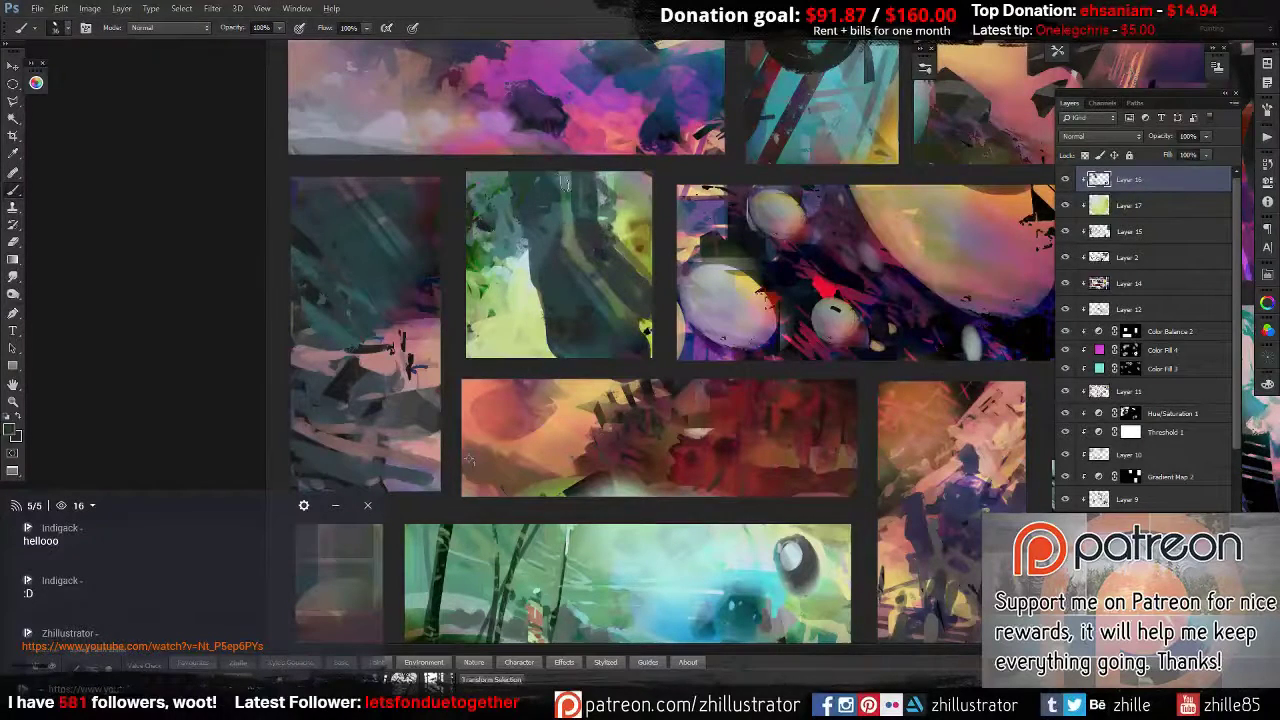
left_click_drag(530, 340, 522, 265)
key("s")
mouse_move(539, 320)
left_mouse_down()
mouse_move(505, 200)
mouse_move(531, 274)
left_mouse_up()
Set Clone Stamp to Normal blending, sample red, and lasso a large area across the sheet.
key("shift+alt+n")
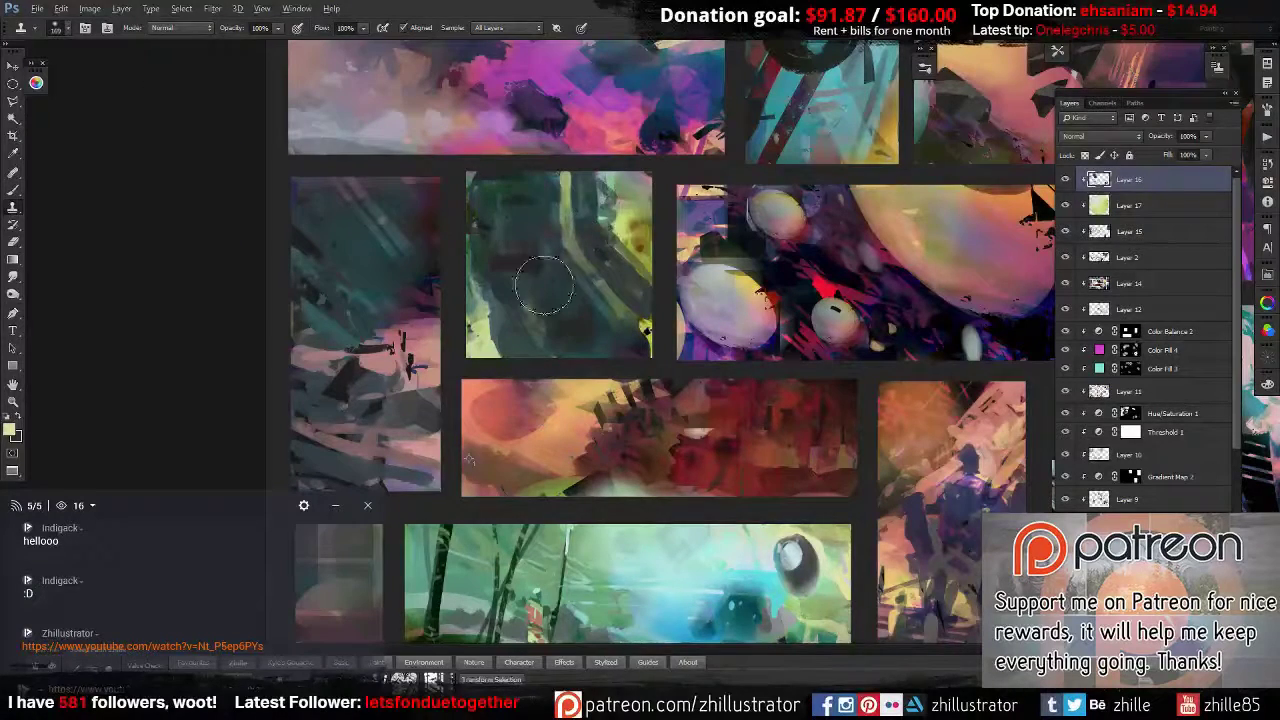
key("b")
left_click(557, 257, "alt")
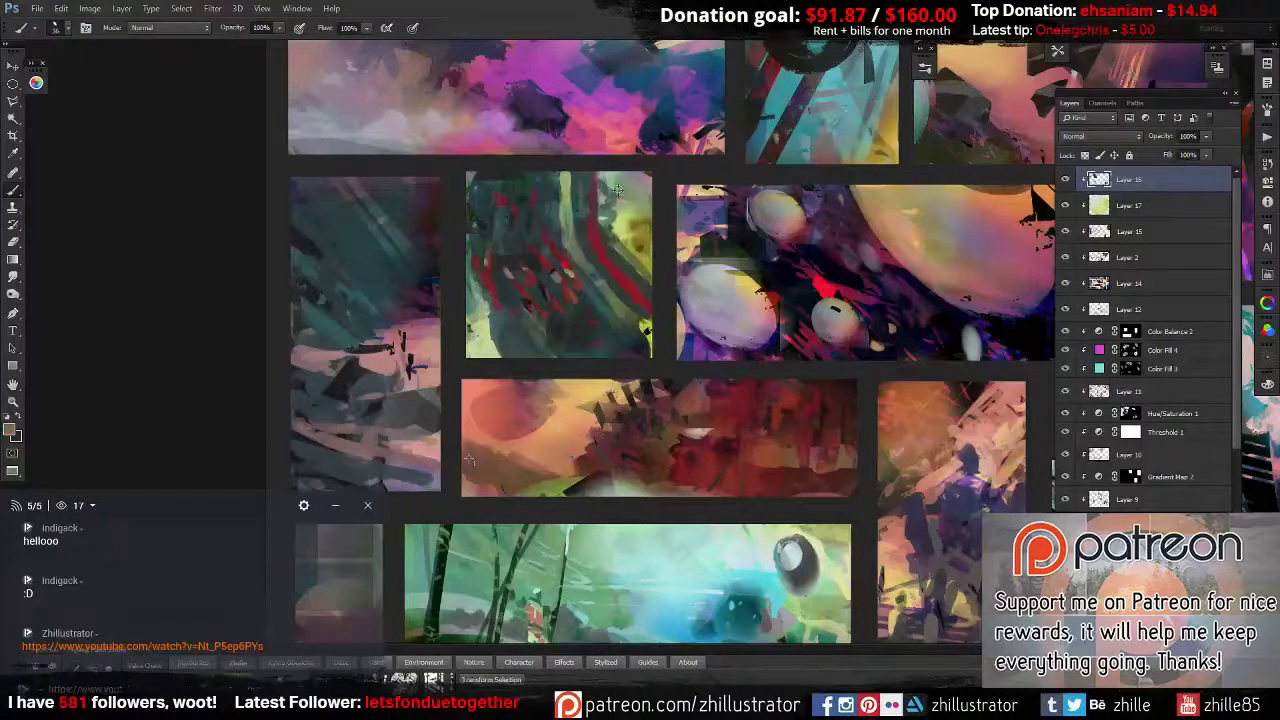
key("l")
mouse_move(300, 158)
left_mouse_down()
mouse_move(1000, 345)
mouse_move(660, 337)
left_mouse_up()
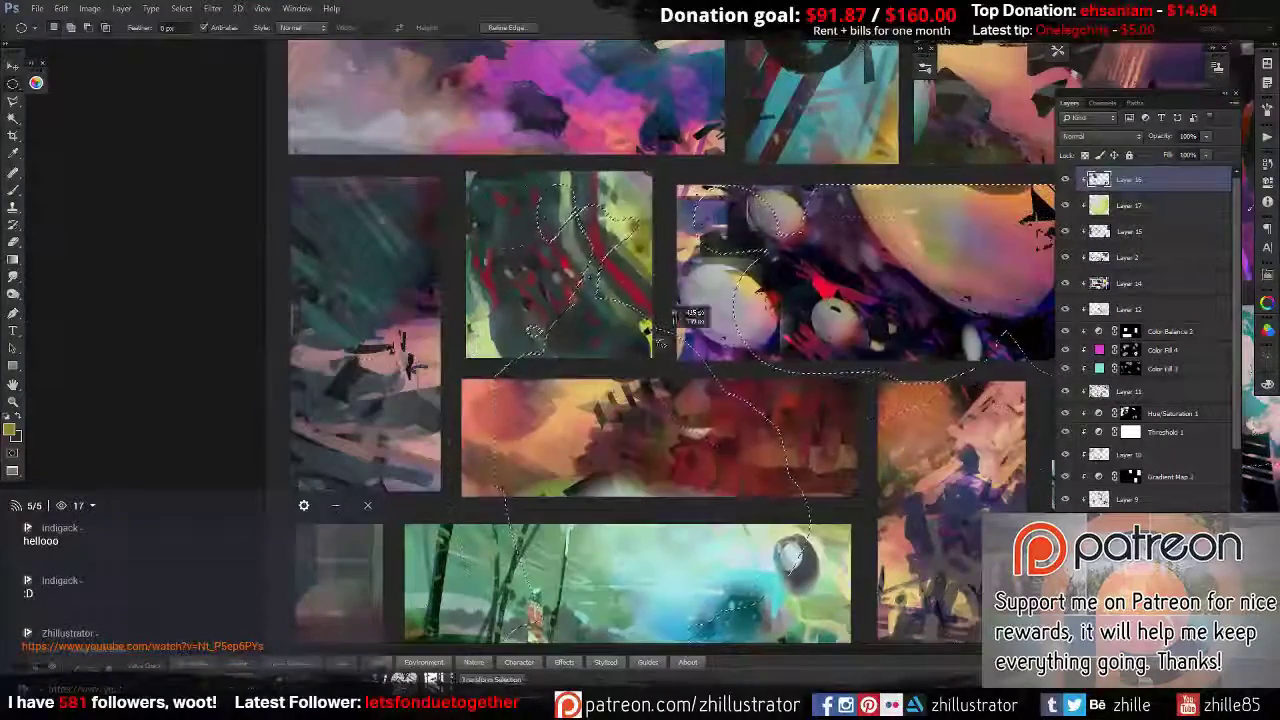
Drop the selection and undo the stray dark stroke on the second thumbnail.
key("ctrl+d")
key("b")
mouse_move(598, 258)
left_mouse_down()
mouse_move(612, 350)
mouse_move(608, 306)
left_mouse_up()
key("ctrl+z")
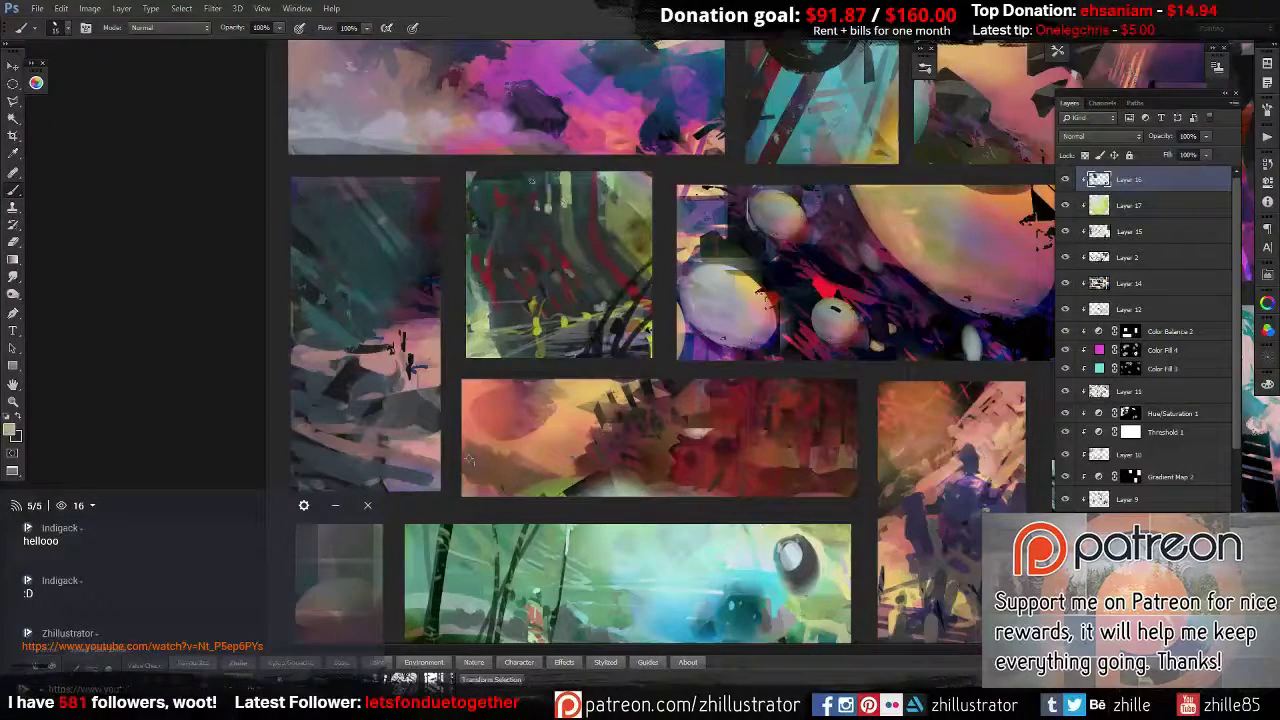
Copy the second thumbnail to a new Layer 18 and set it to Color Dodge.
key("m")
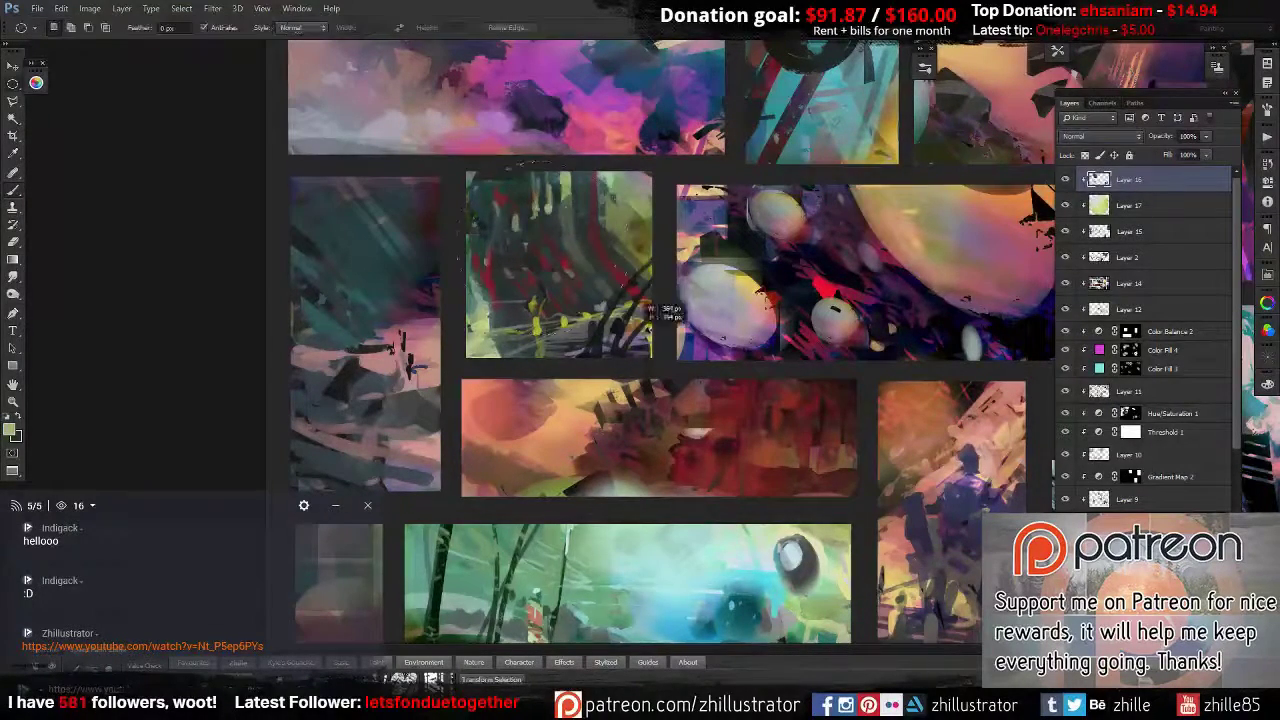
key("ctrl+v")
key("shift+plus")
key("shift+plus")
key("shift+plus")
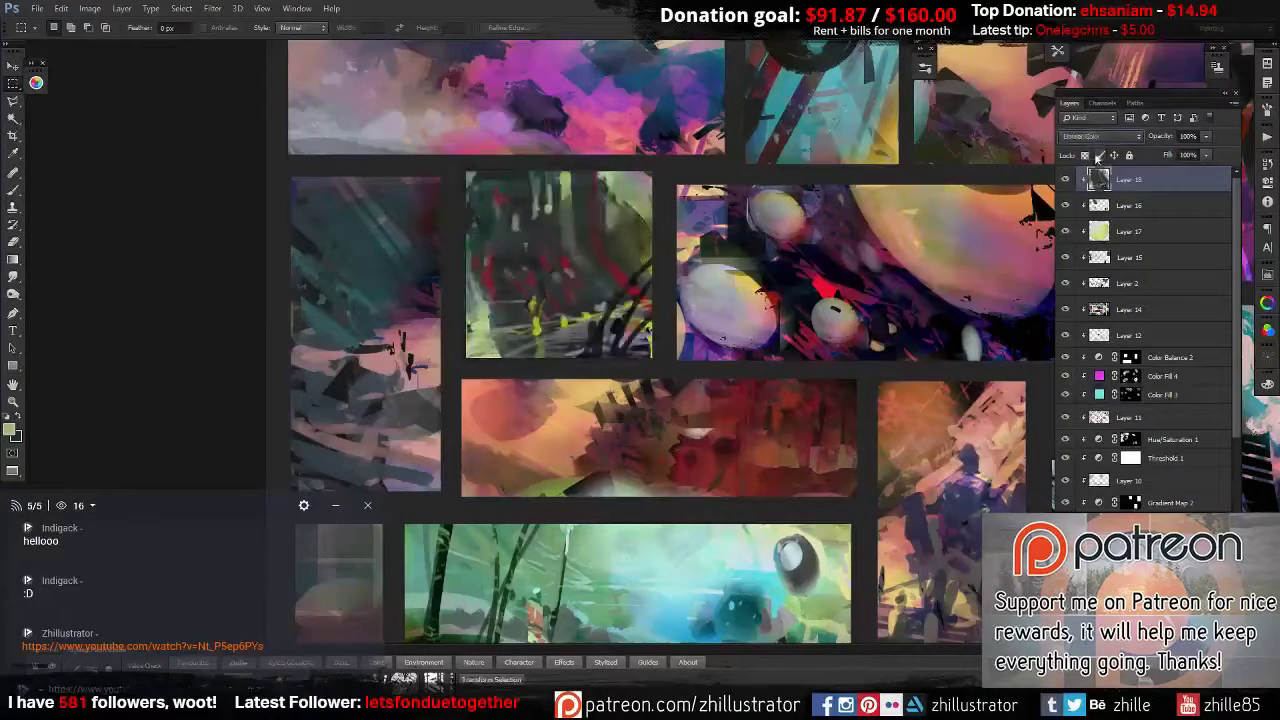
key("shift+plus")
key("shift+plus")
key("shift+plus")
key("shift+plus")
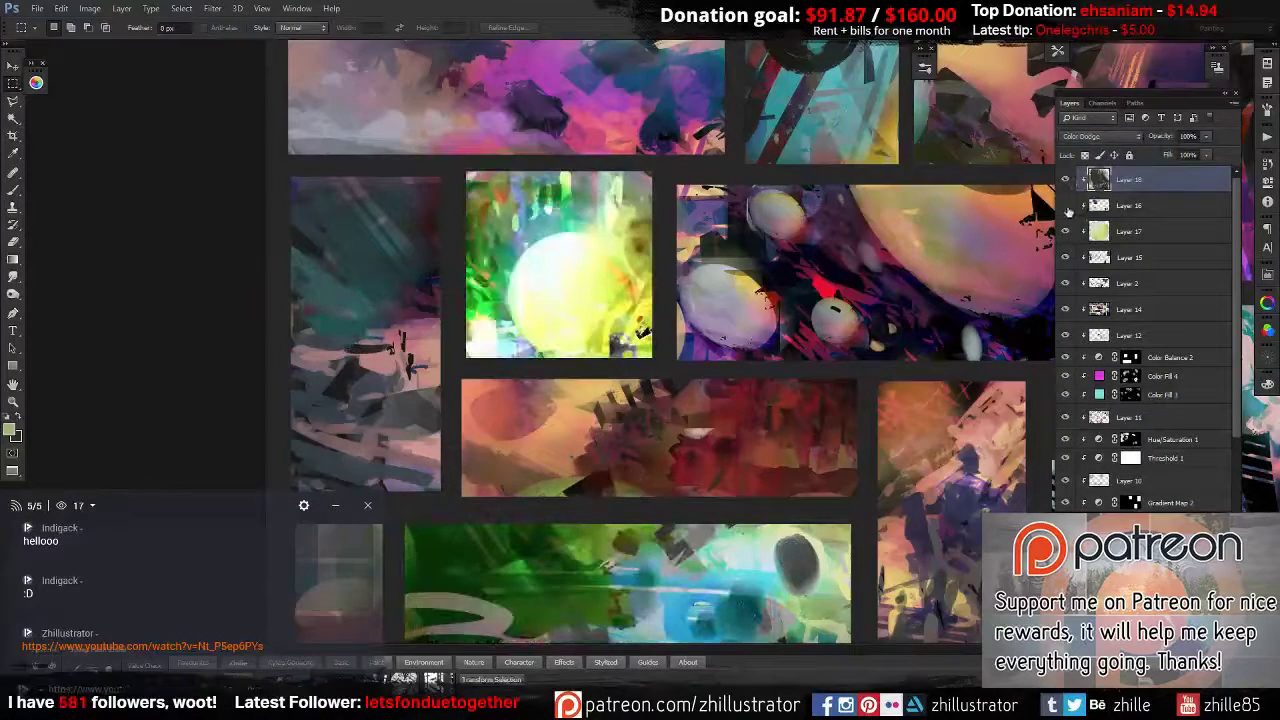
key("shift+minus")
key("s")
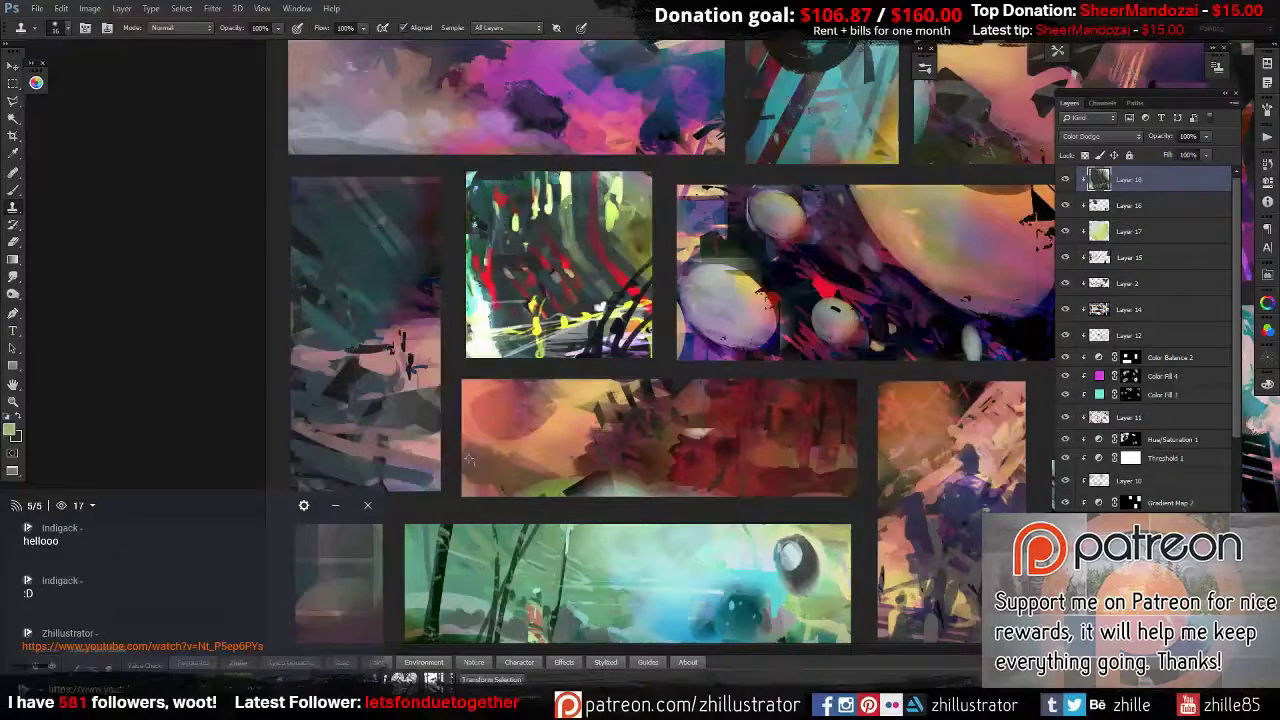
left_click_drag(468, 459, 275, 503)
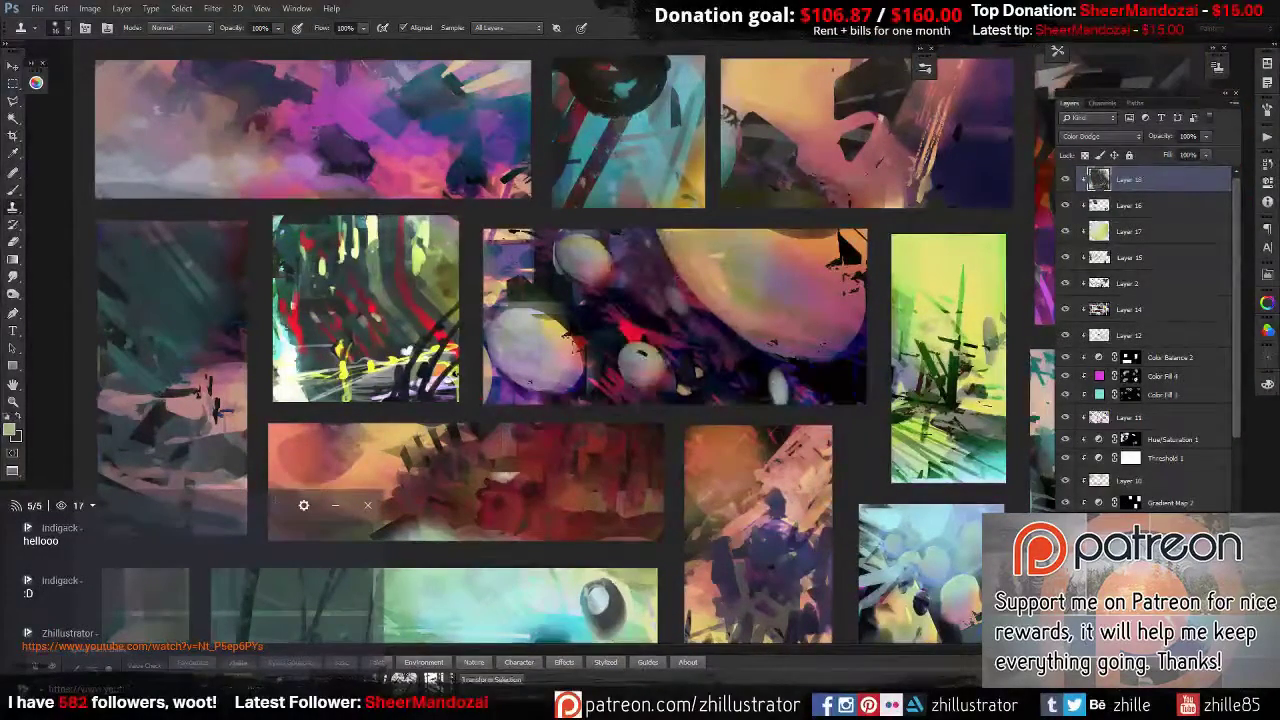
Mask Layer 16 to a rectangle selection around the second thumbnail.
scroll(635, 376, "up", 1)
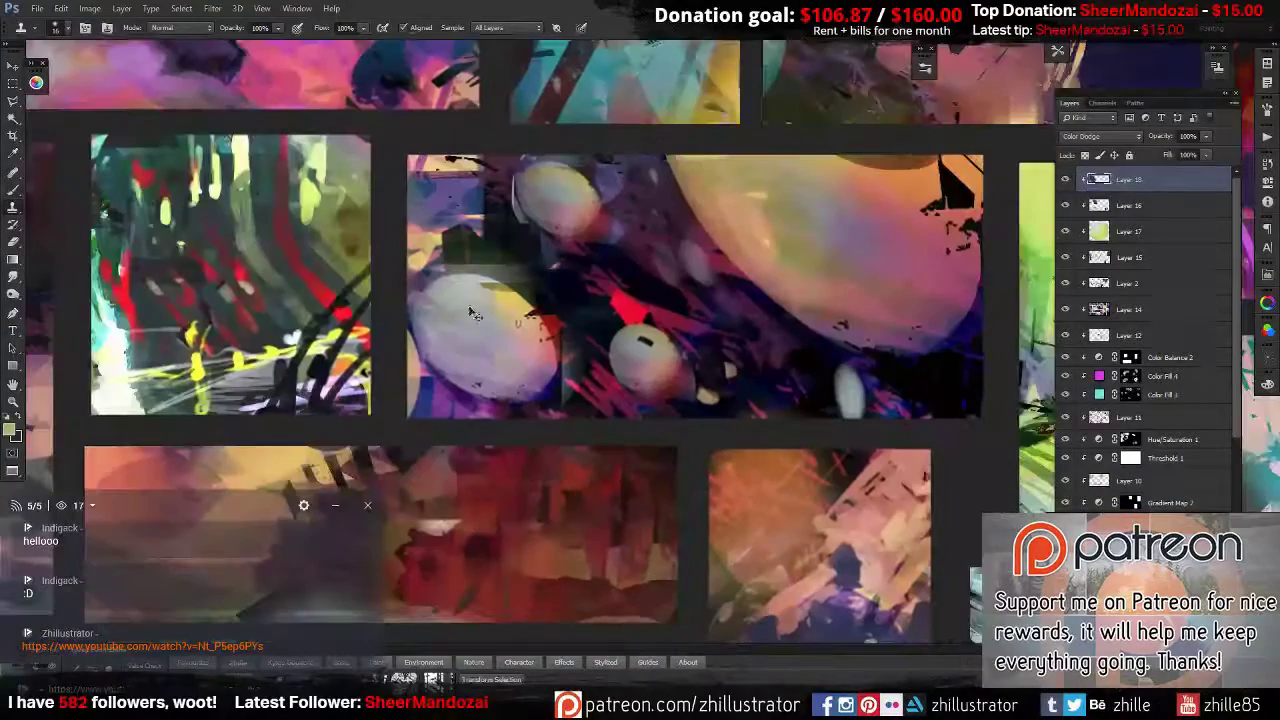
scroll(873, 148, "down", 2)
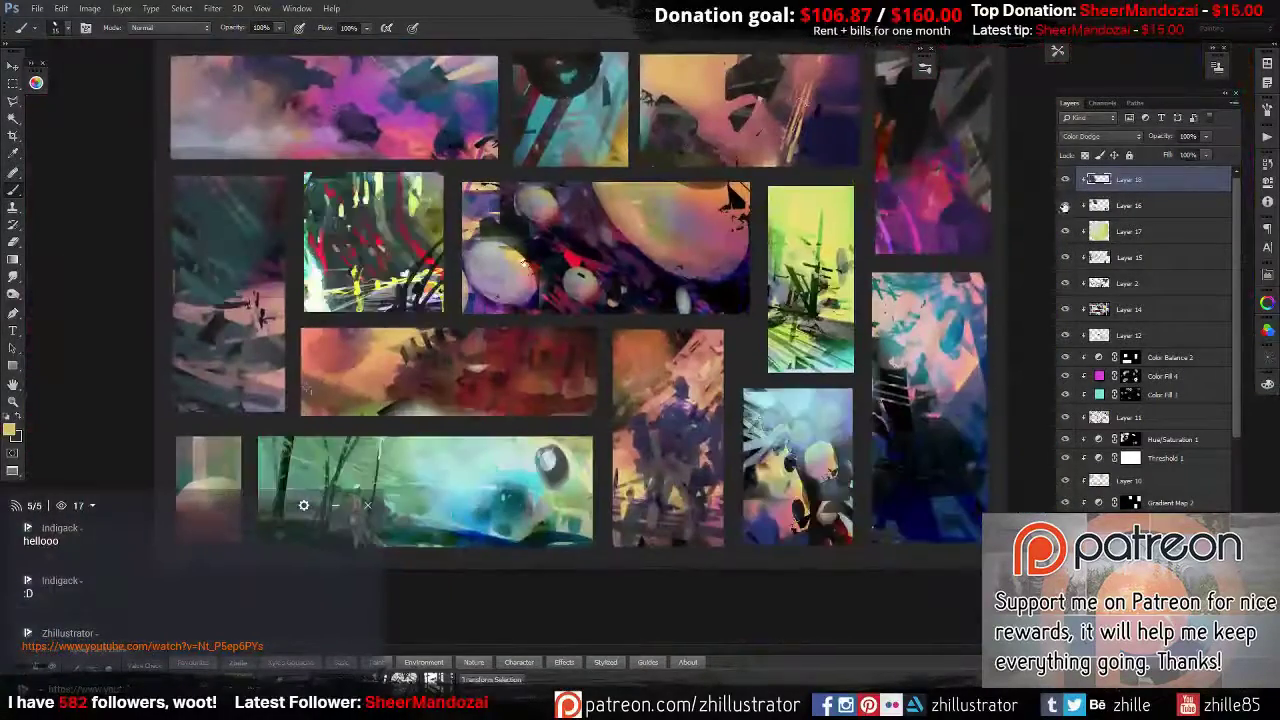
key("m")
left_click_drag(302, 172, 445, 314)
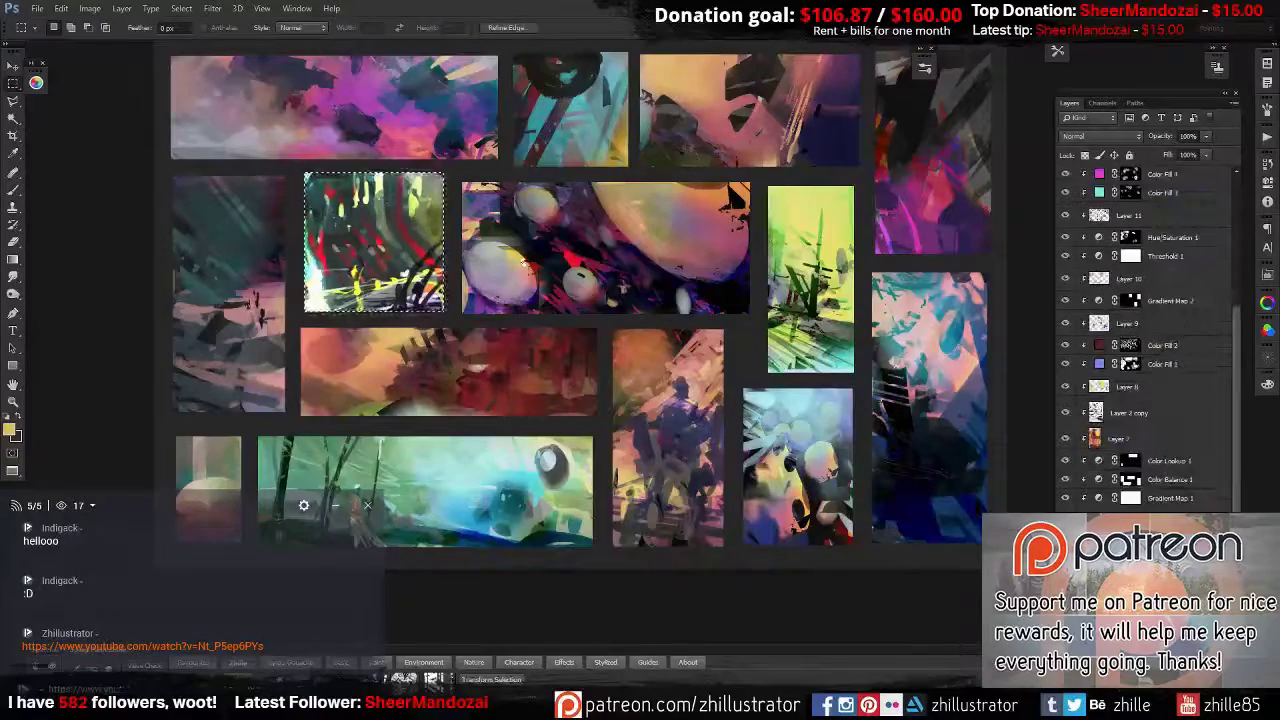
left_click(121, 8)
left_click(50, 195)
Draw a bright gradient glow inside the thumbnail and apply Layer 16's mask permanently.
key("g")
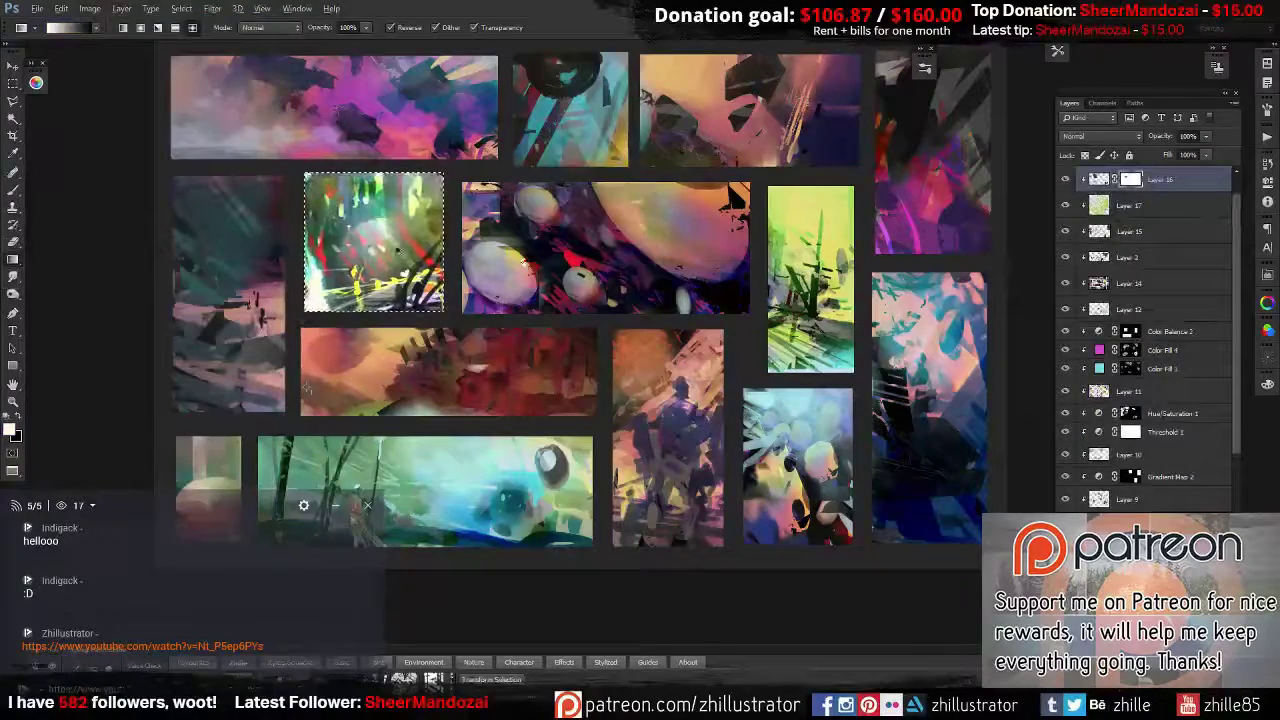
left_click_drag(387, 230, 327, 410)
key("b")
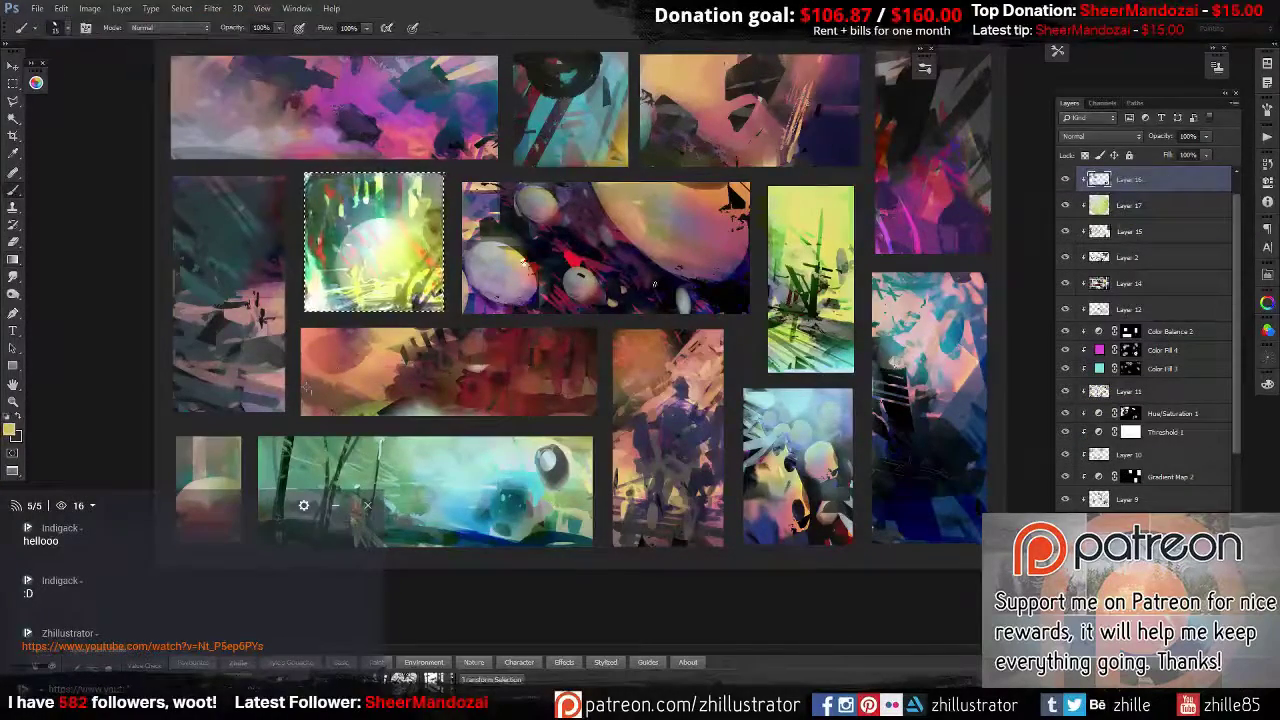
scroll(352, 470, "up", 2)
right_click(1130, 179)
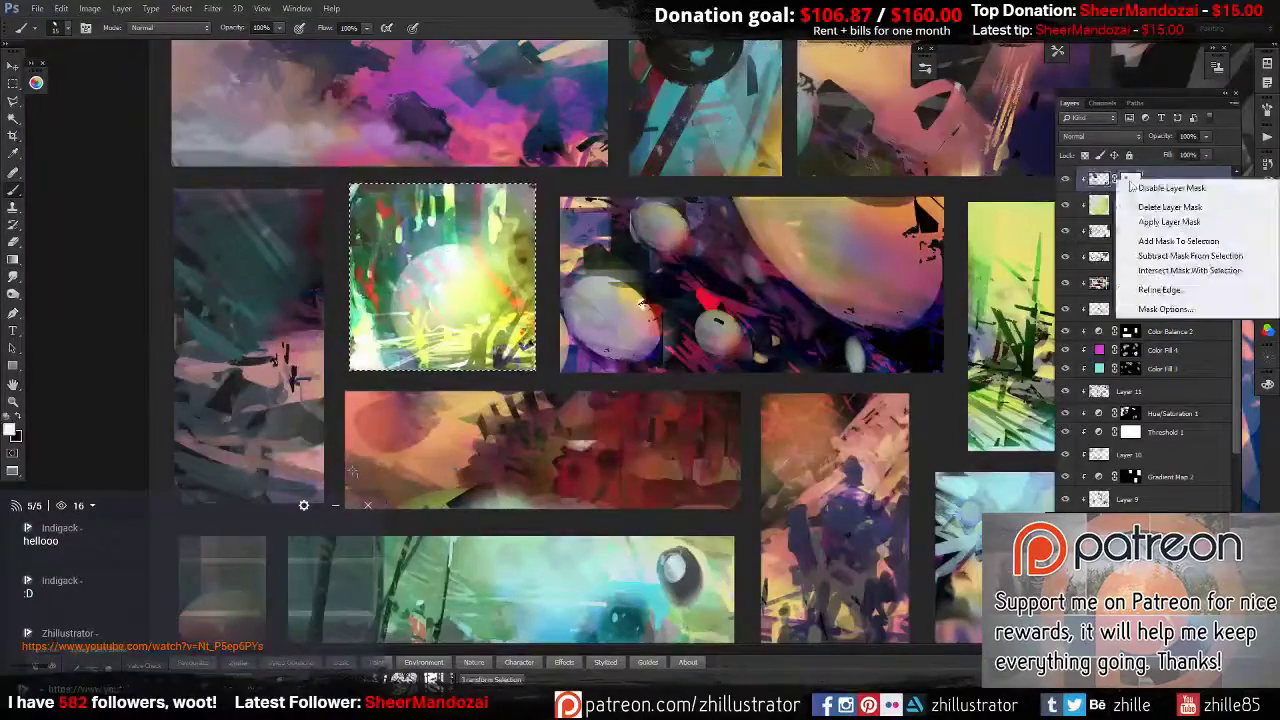
left_click(1160, 215)
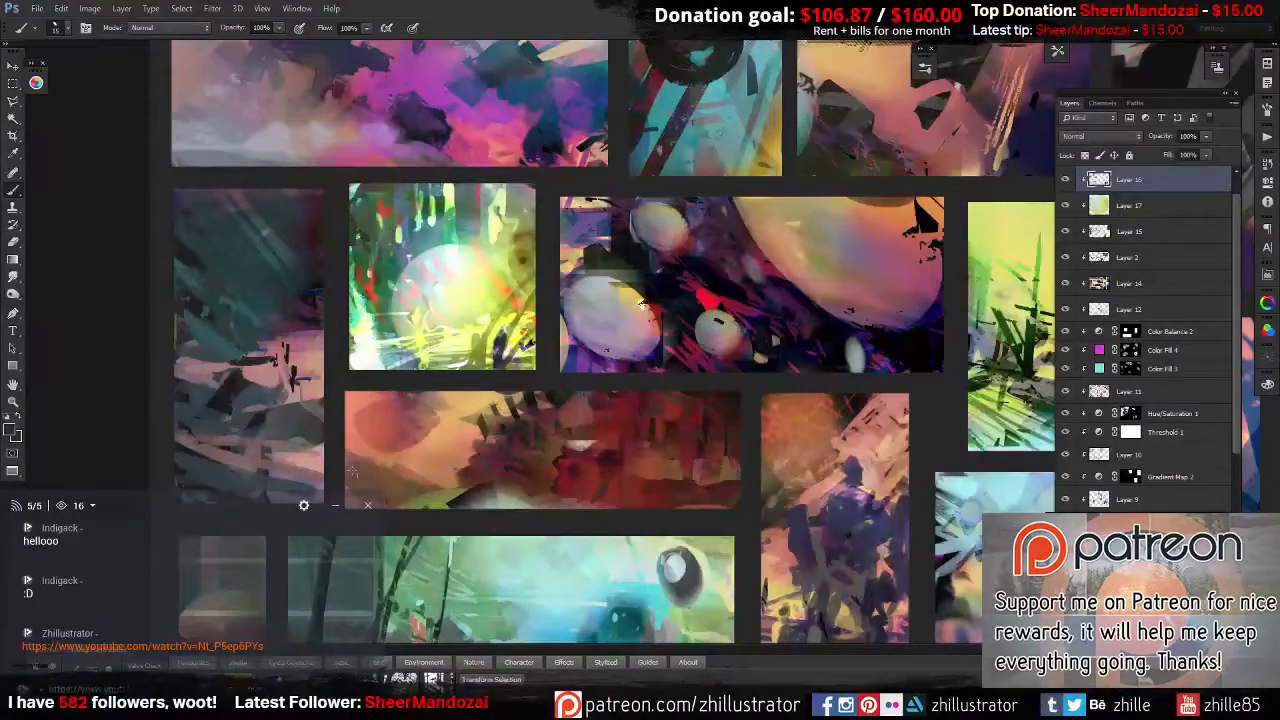
left_click(80, 630)
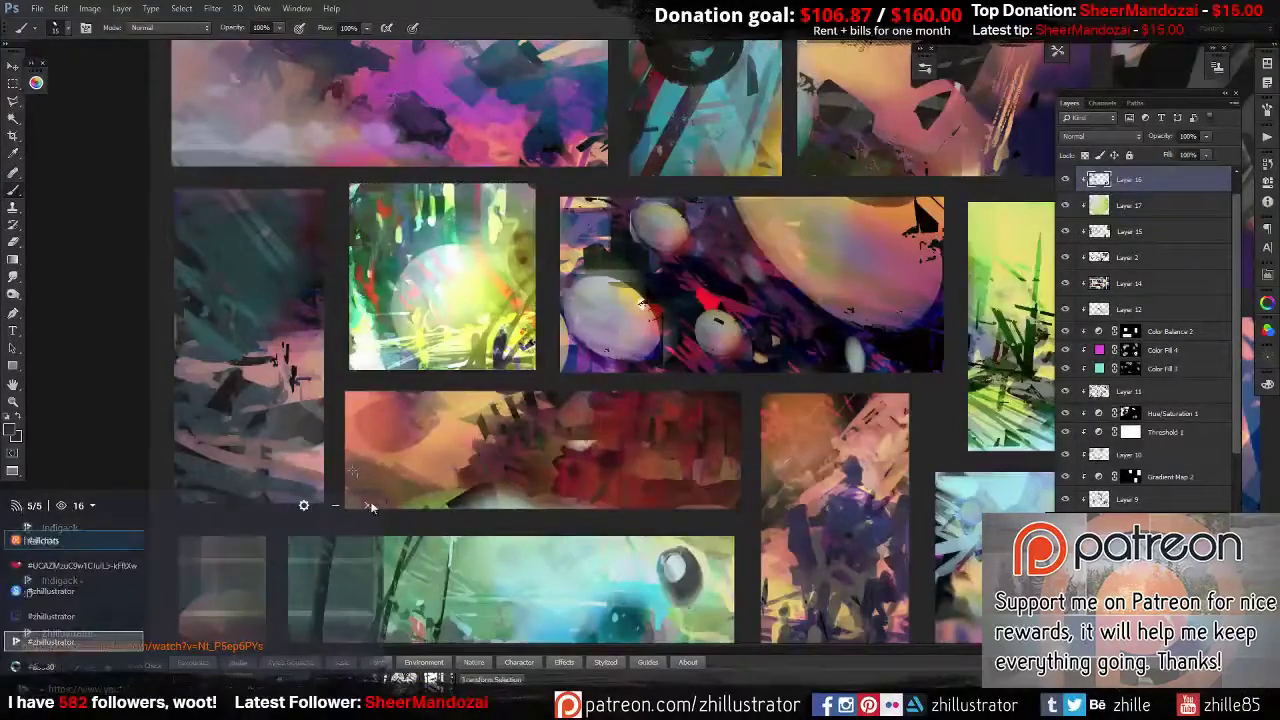
key("ctrl+shift+Escape")
scroll(226, 438, "down", 3)
scroll(226, 438, "down", 3)
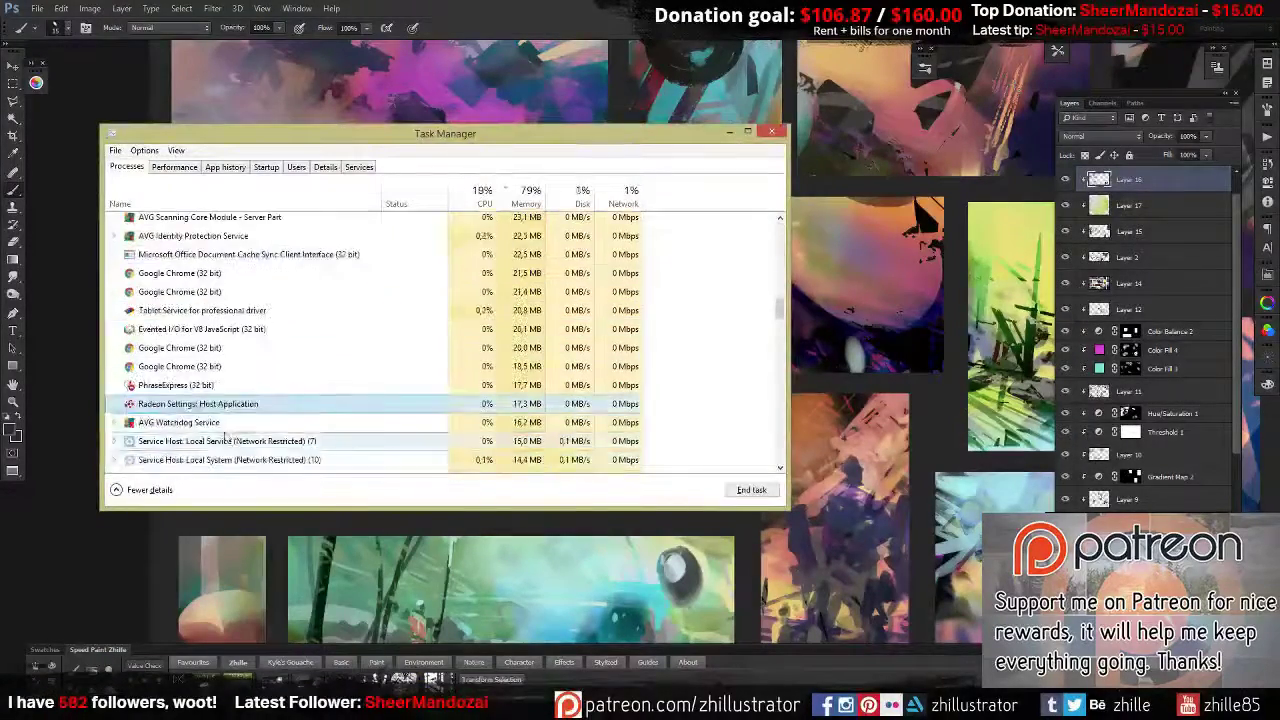
key("alt+Tab")
scroll(563, 418, "down", 3)
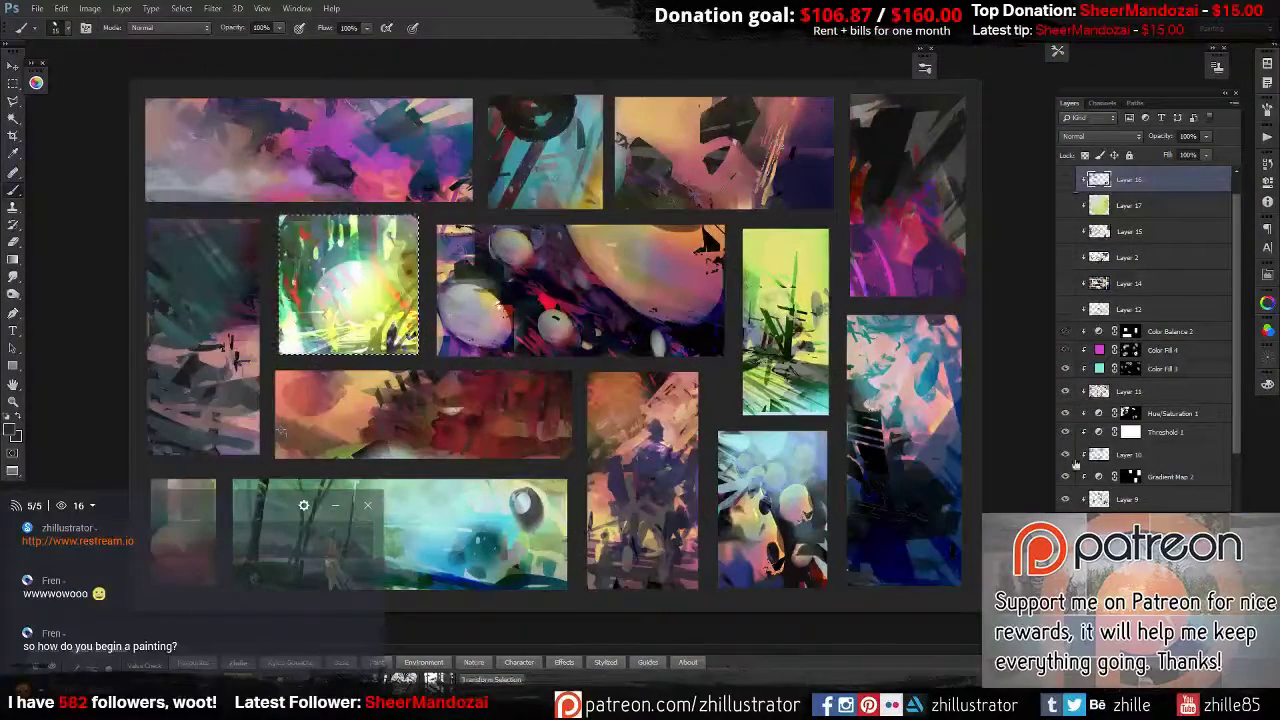
mouse_move(1075, 465)
left_mouse_down()
mouse_move(1097, 507)
mouse_move(1066, 176)
left_mouse_up()
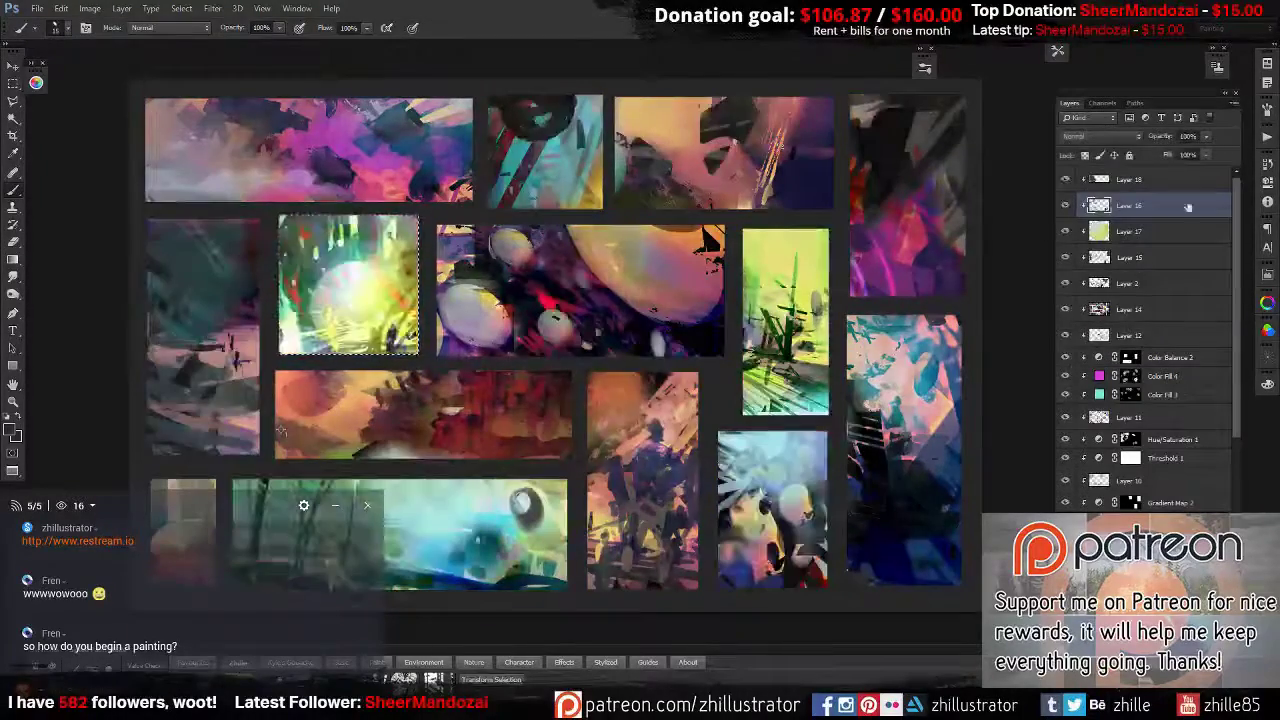
Set the sheet fill to white and add a brightening Levels adjustment with inverted mask.
double_click(1099, 174)
key("Return")
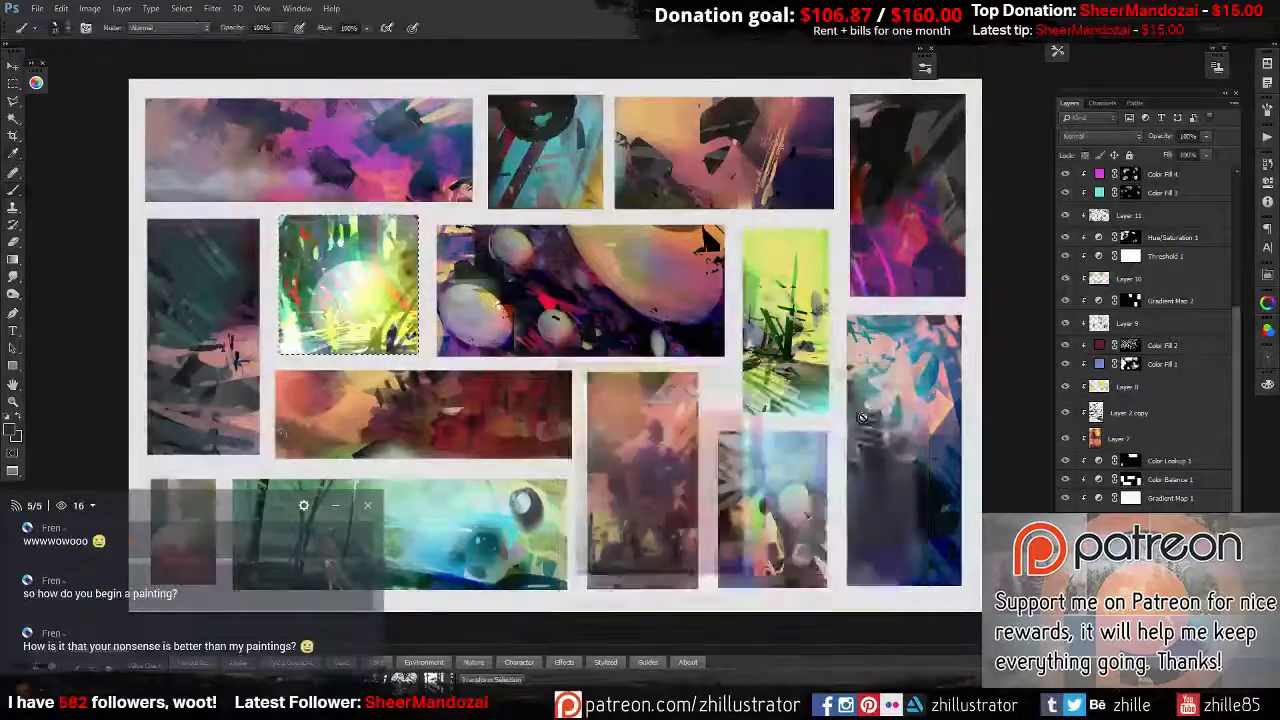
scroll(1205, 184, "up", 3)
key("ctrl+l")
left_click_drag(1220, 312, 1172, 312)
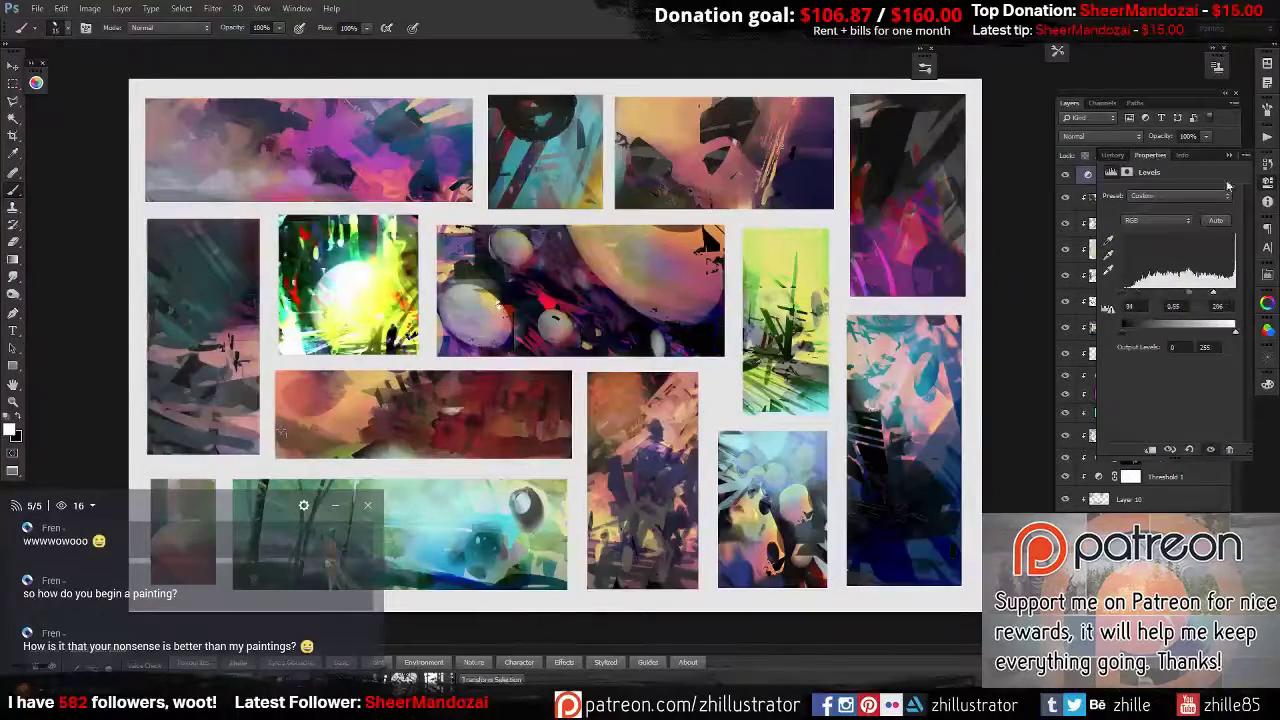
key("ctrl+i")
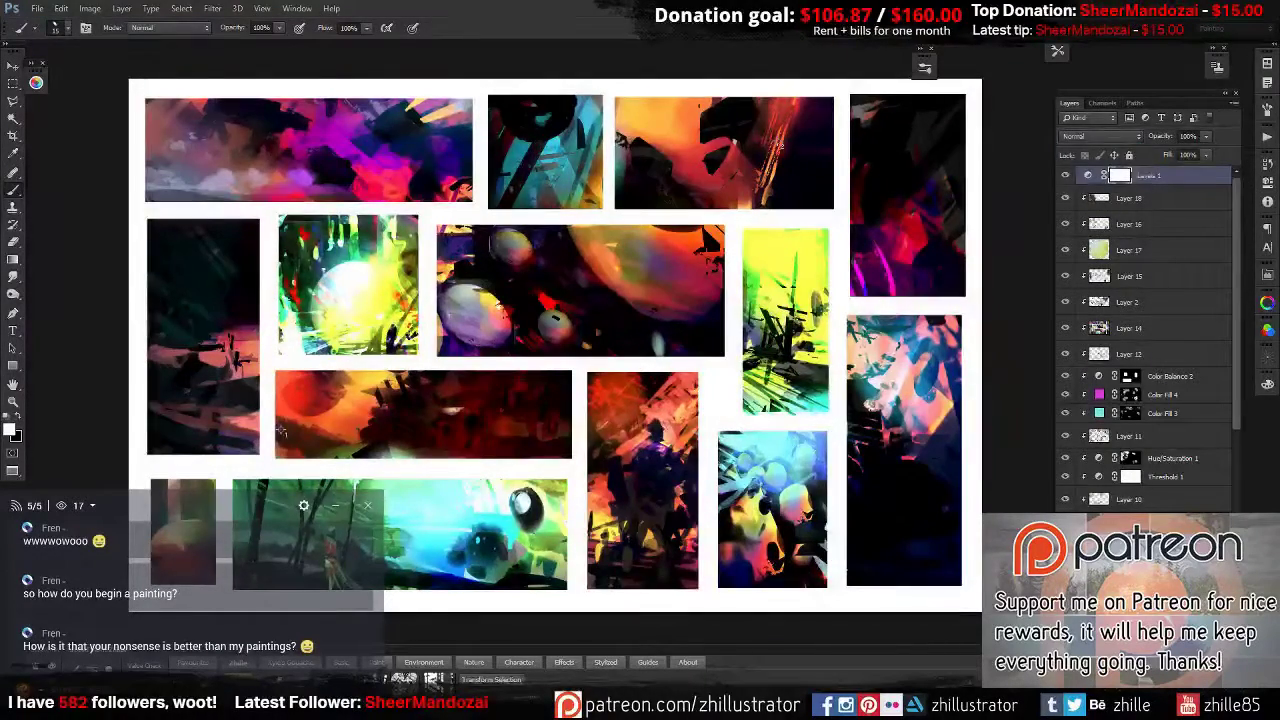
Lower Levels 1 opacity to about 60% and fill a new top layer.
left_click_drag(1207, 136, 1185, 150)
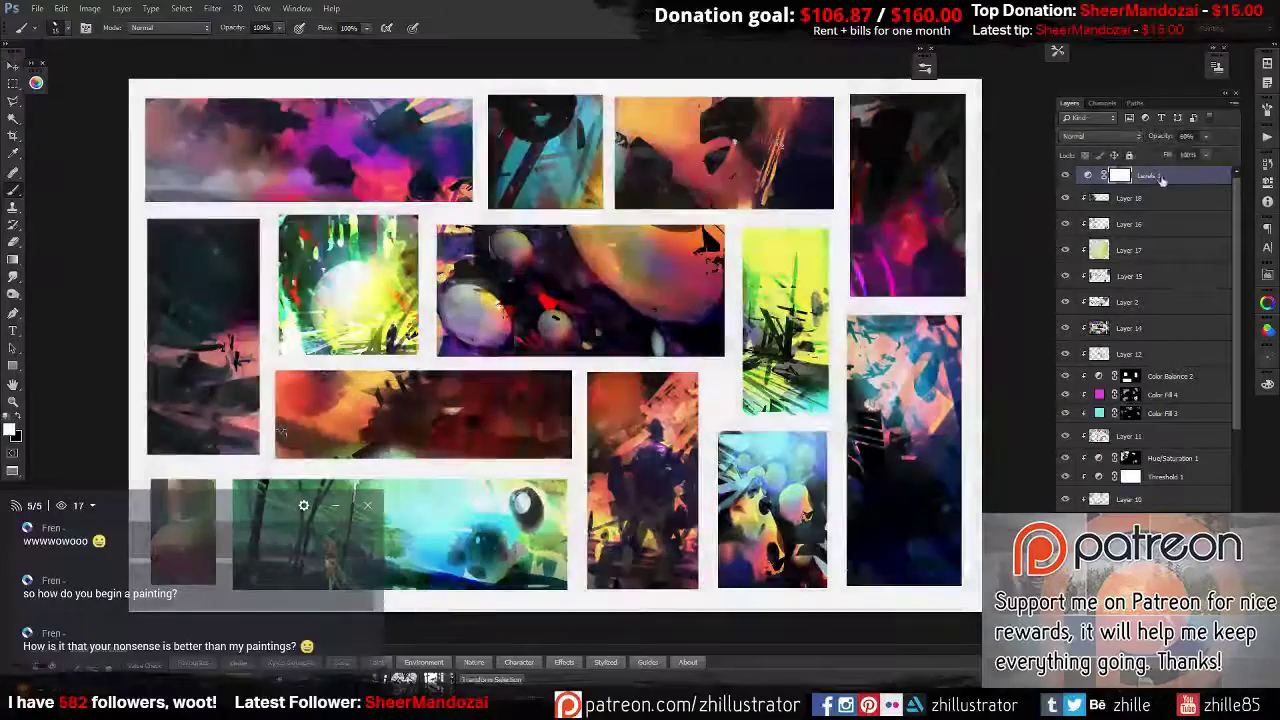
double_click(1180, 175)
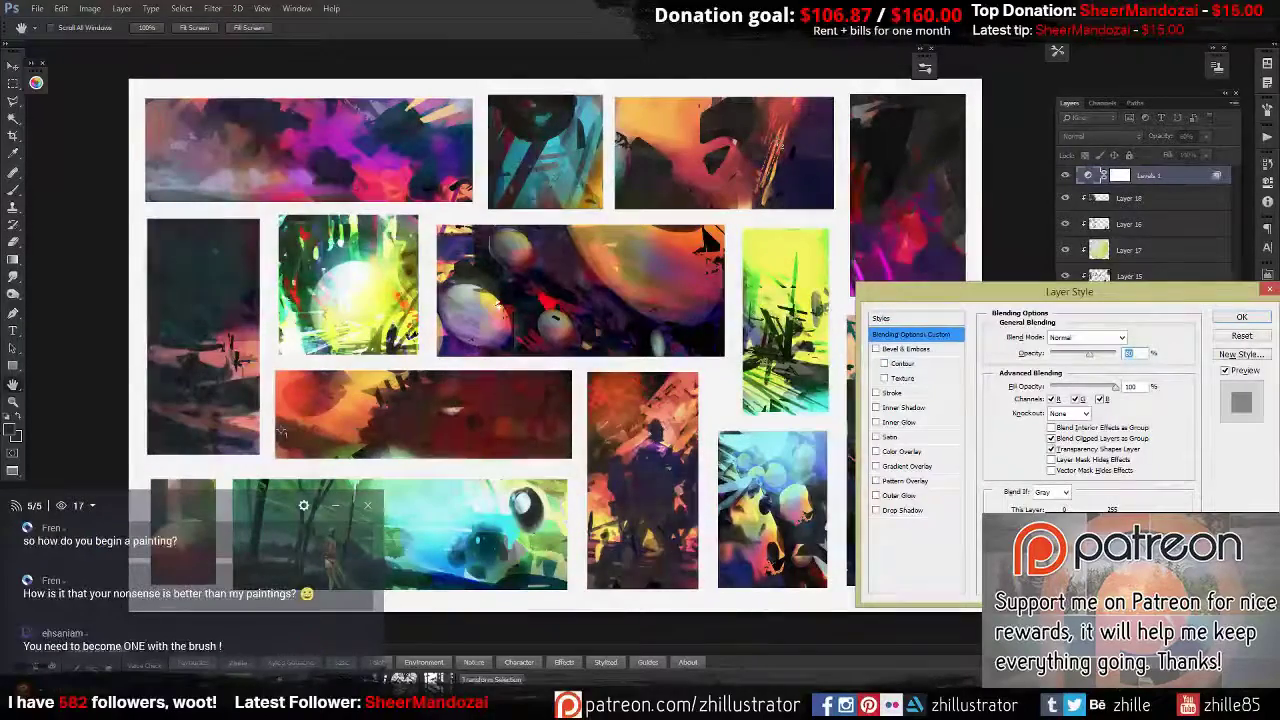
key("Return")
key("b")
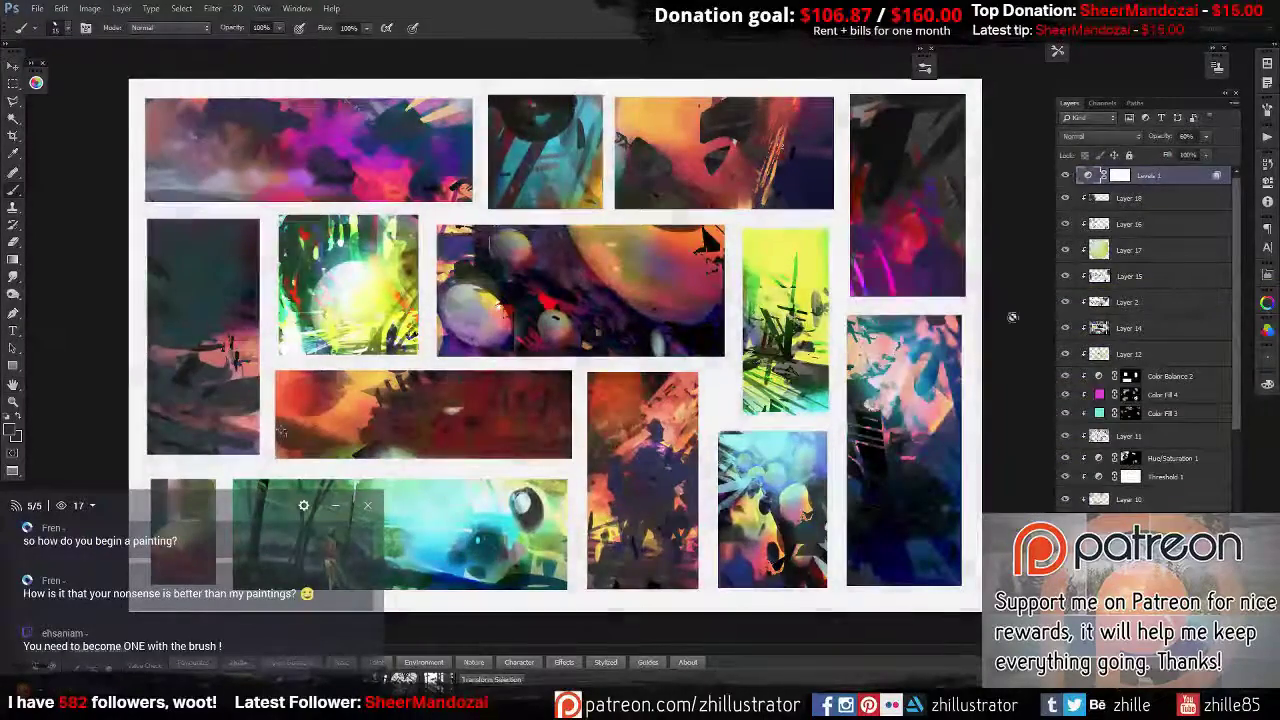
key("alt+BackSpace")
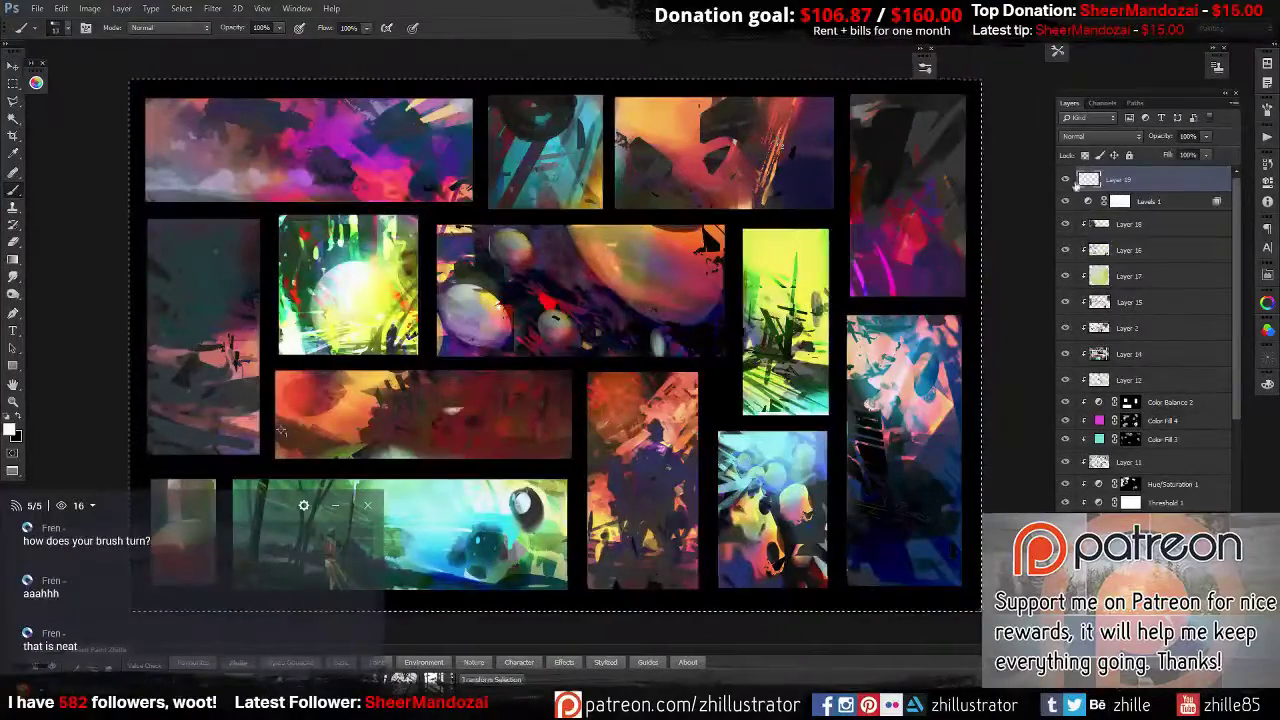
Fill the new layer black, compare with and without Levels 1, then remove Levels 1.
key("ctrl+shift+n")
left_click(1066, 202)
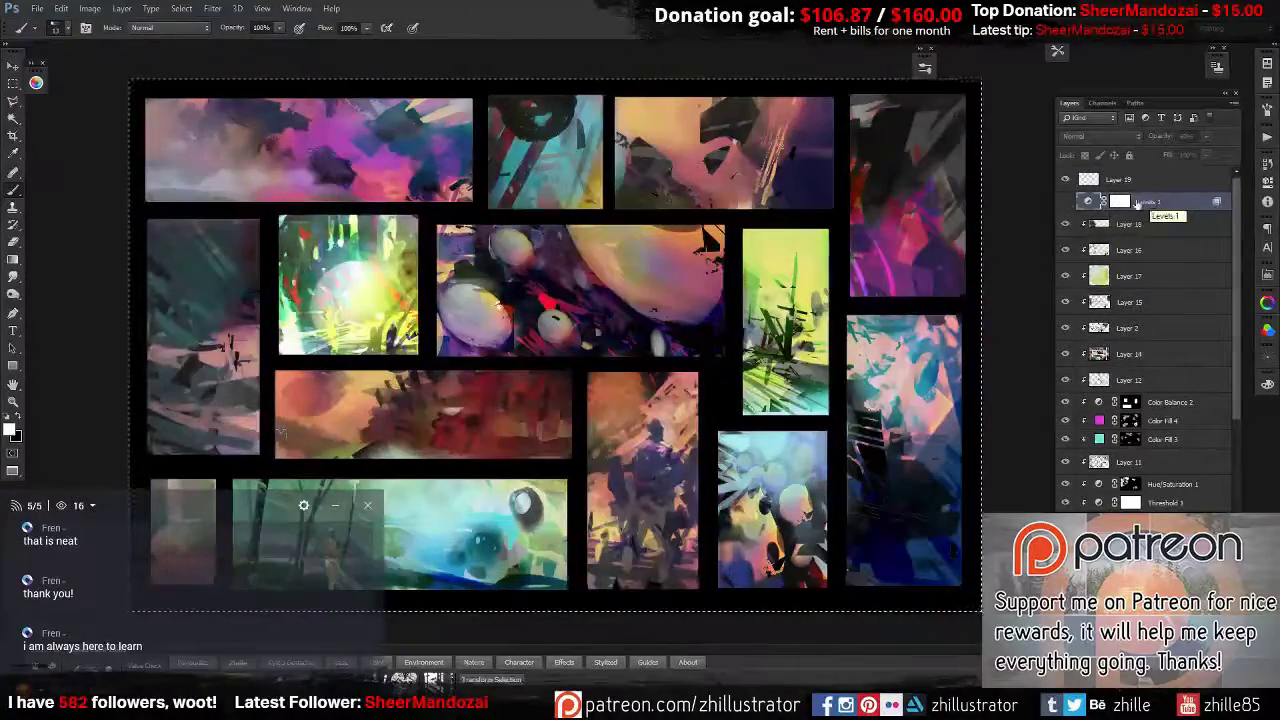
left_click(1066, 202)
left_click(1067, 202)
key("ctrl+e")
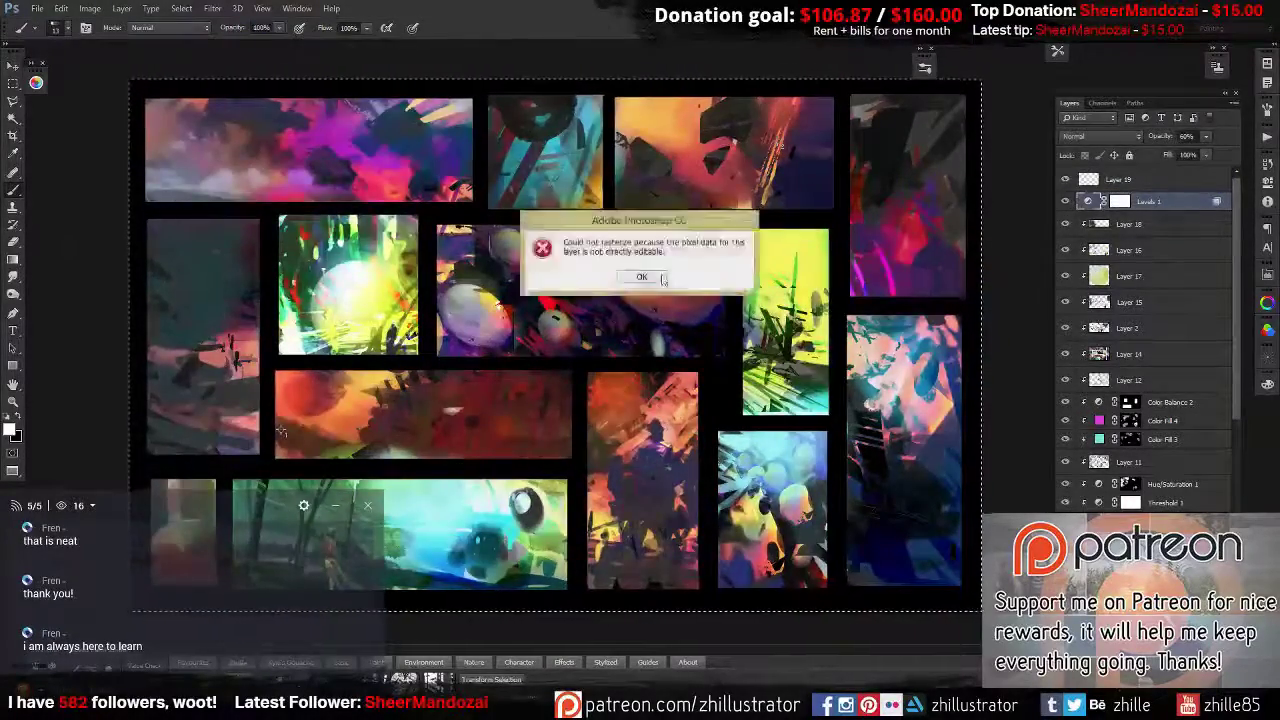
key("Return")
Select Highlights via Color Range and add a Brightness/Contrast layer at brightness 65.
left_click(181, 8)
left_click(202, 136)
left_click(820, 323)
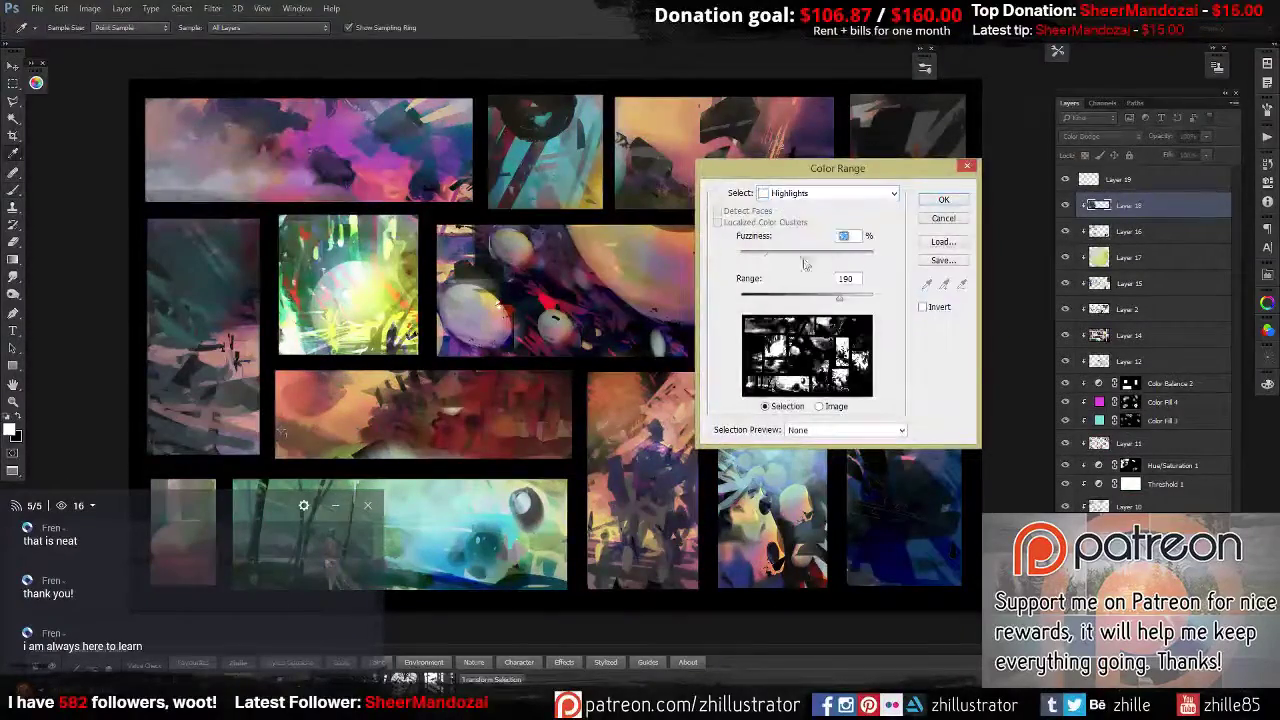
left_click(946, 200)
left_click(1172, 448)
left_click(1180, 337)
left_click_drag(1170, 228, 1199, 236)
left_click(1065, 202)
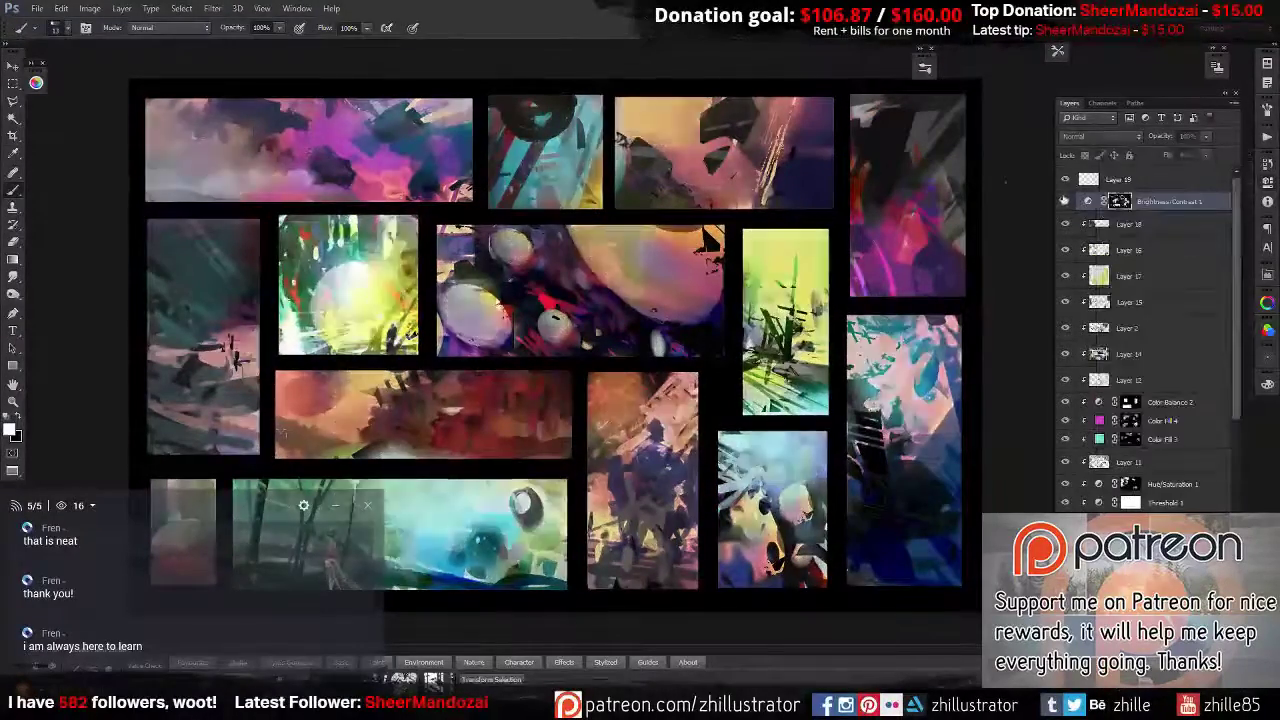
Compare the Brightness/Contrast effect and move it below Layer 18.
left_click(1065, 202)
key("ctrl+minus")
key("ctrl+plus")
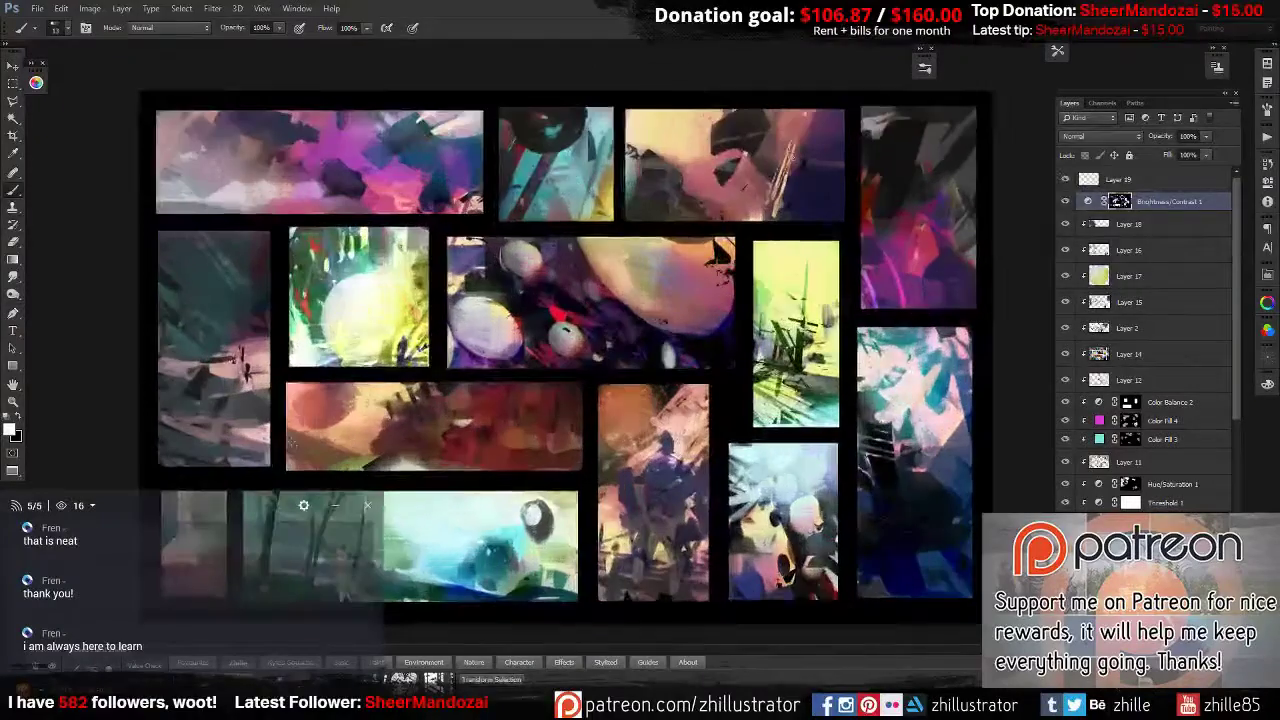
key("ctrl+bracketleft")
key("ctrl+plus")
Set Layer 18 to Color Dodge and merge it down into Layer 19.
key("ctrl+minus")
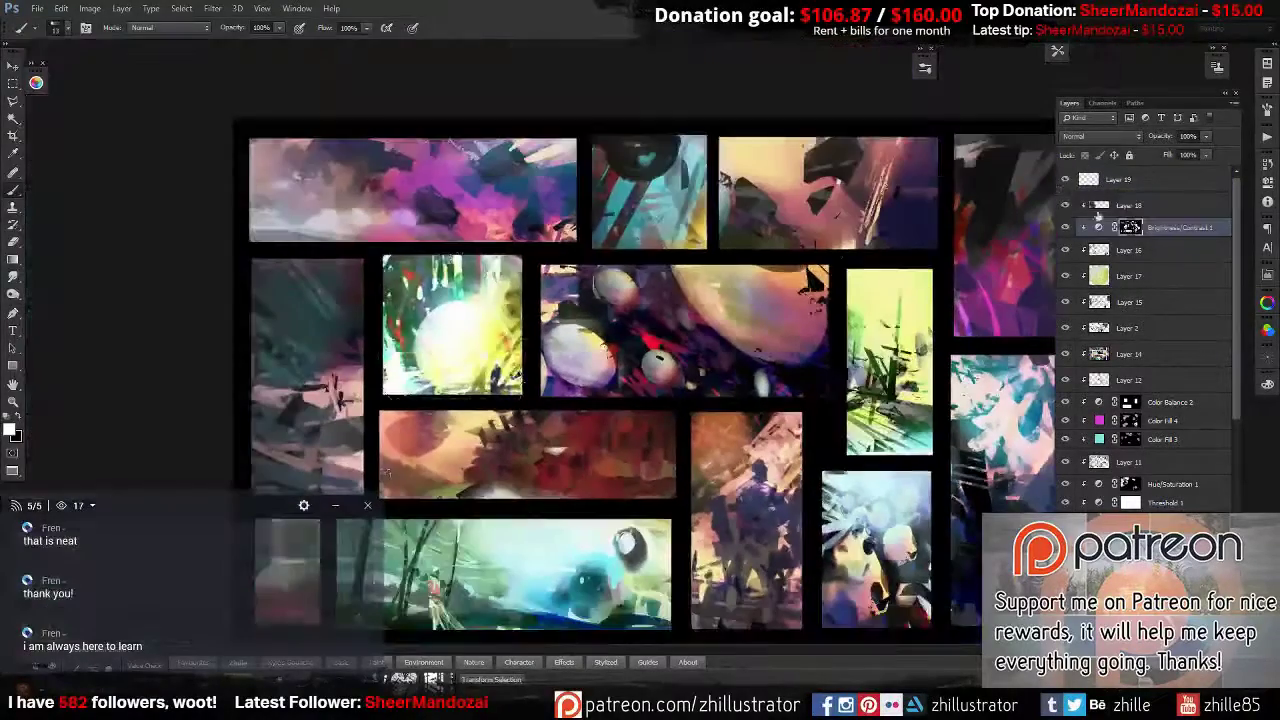
left_click(1085, 205)
key("alt+shift+d")
key("ctrl+plus")
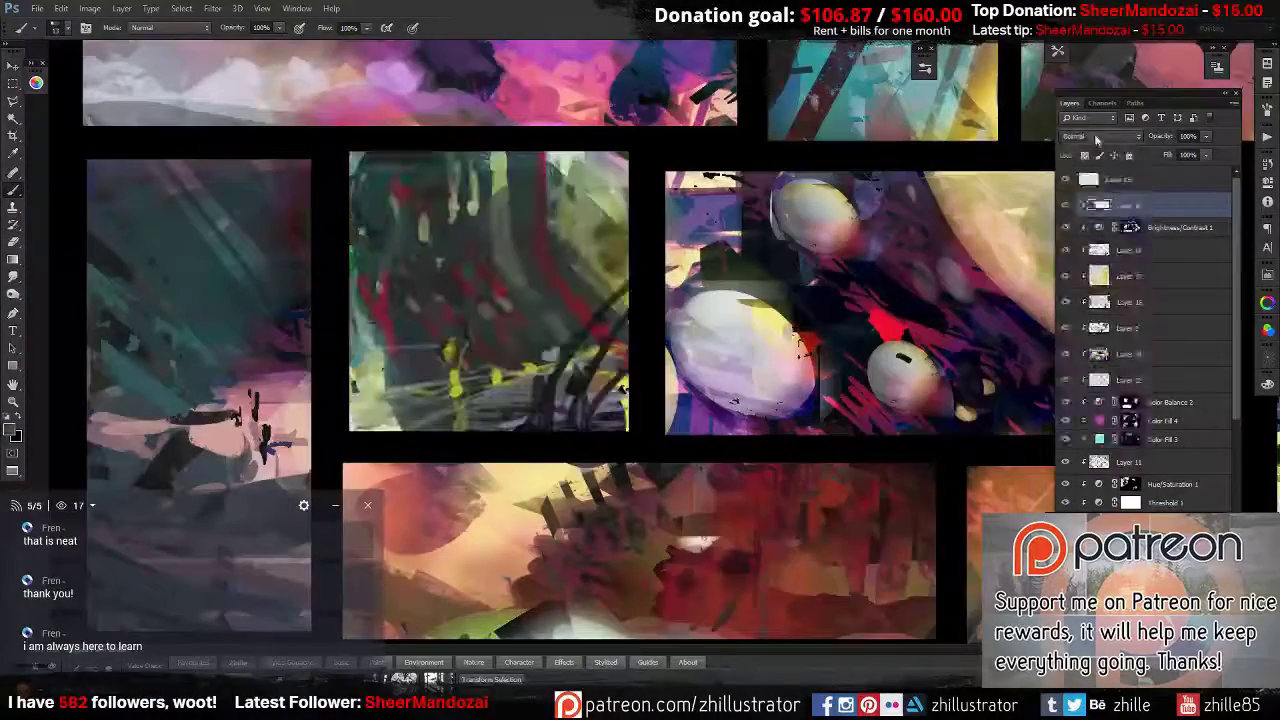
left_click(1099, 205, "ctrl")
key("ctrl+d")
key("ctrl+e")
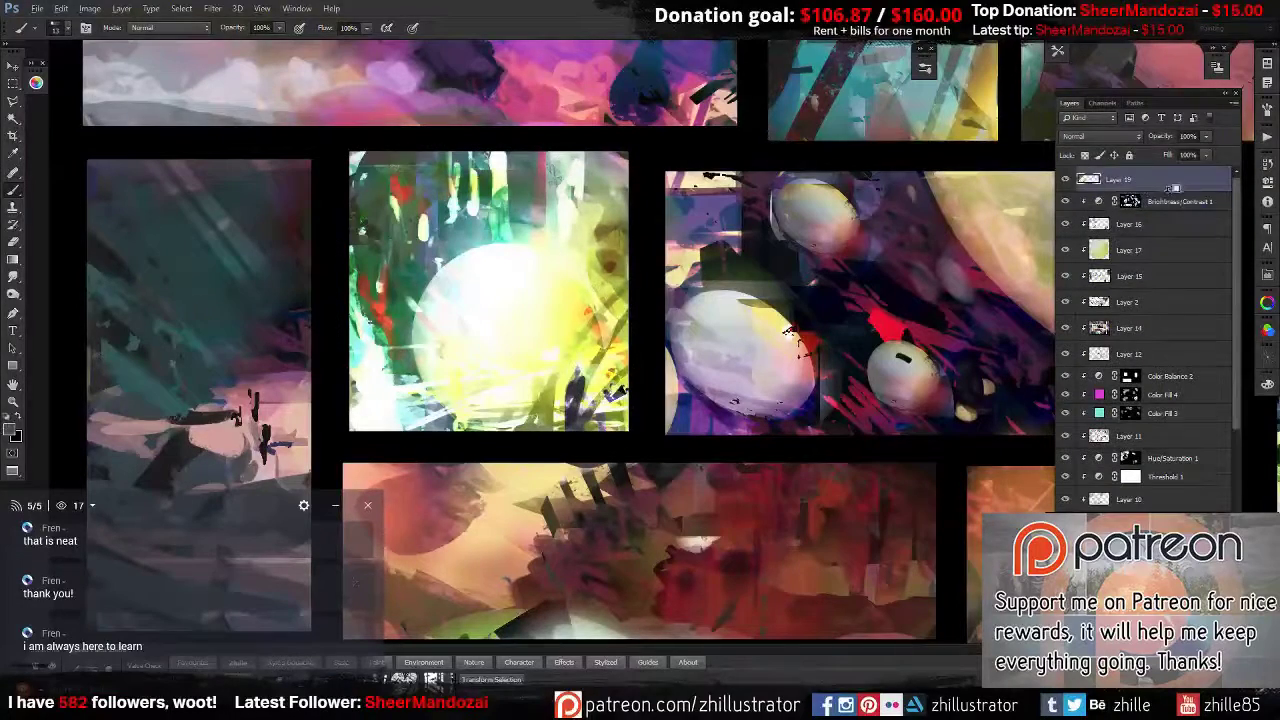
Paint dark ground strokes, a hanging curve and a standing figure in the sphere thumbnail.
left_click_drag(352, 424, 540, 396)
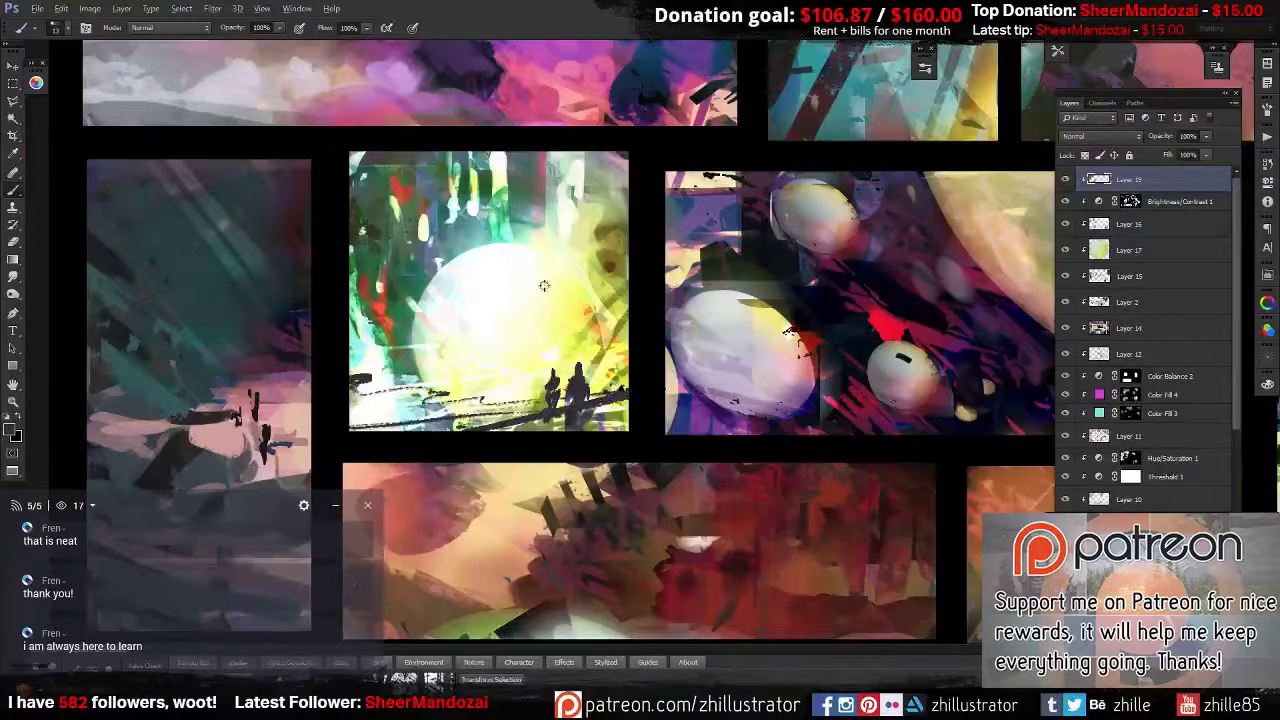
left_click_drag(587, 153, 626, 252)
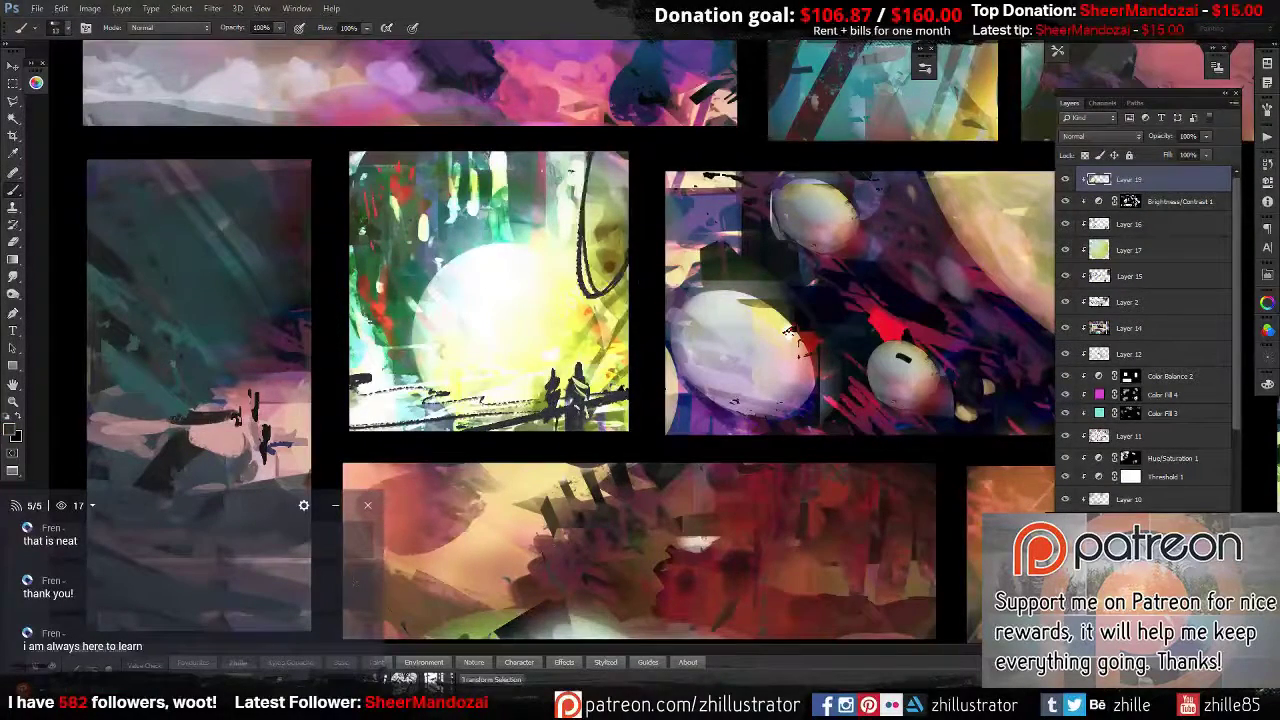
left_click_drag(628, 418, 474, 428)
mouse_move(350, 424)
left_mouse_down()
mouse_move(544, 402)
mouse_move(614, 371)
left_mouse_up()
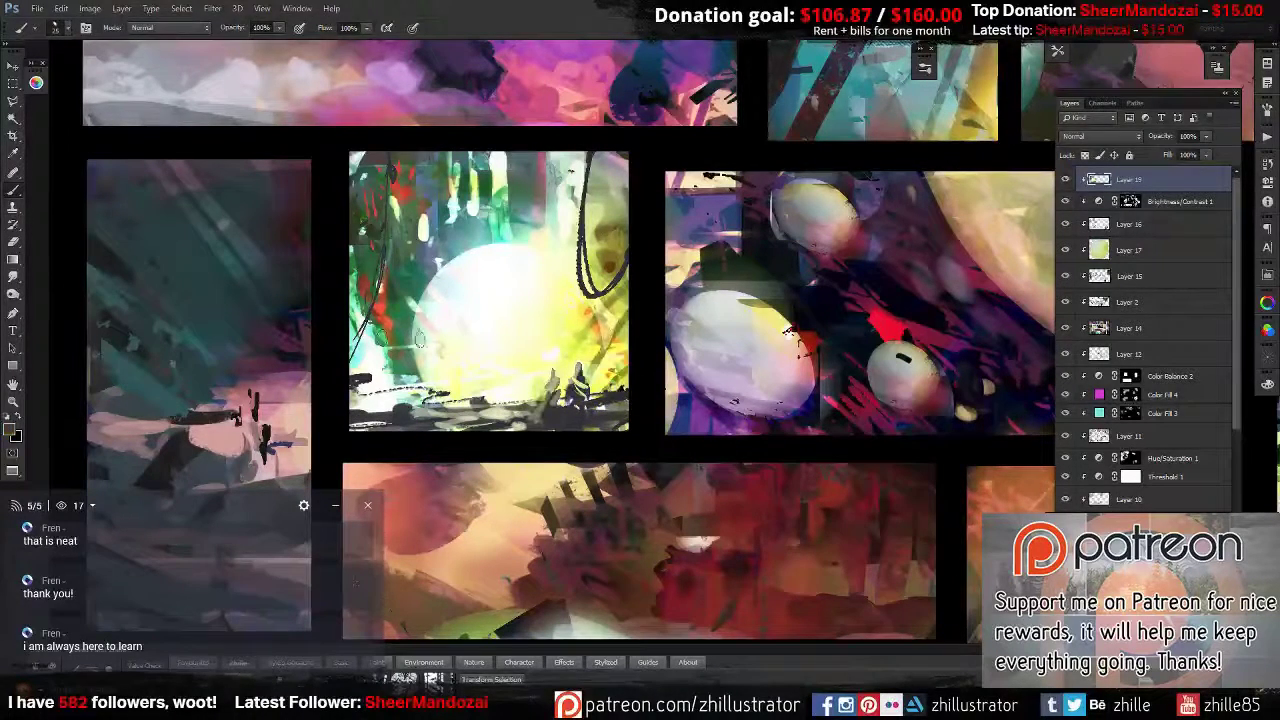
left_click_drag(420, 339, 440, 420)
Paint the standing figure in white and lasso around it.
key("x")
left_click_drag(436, 302, 445, 380)
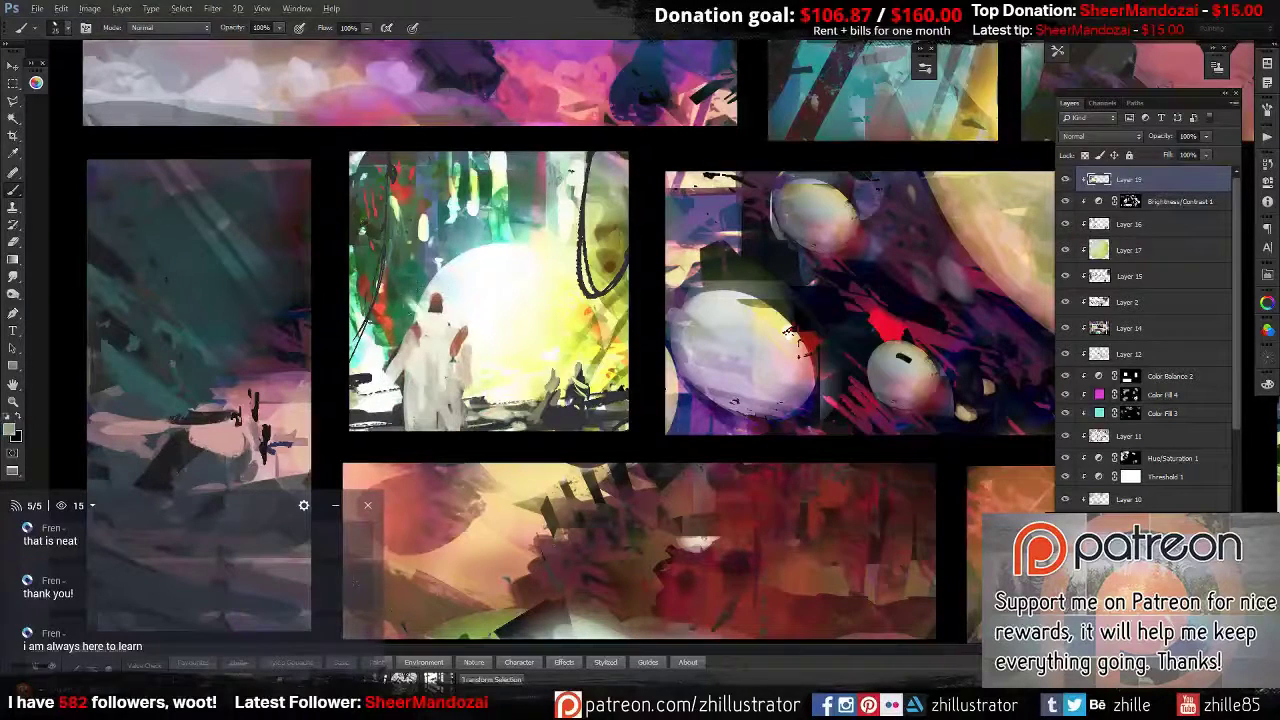
left_click_drag(440, 320, 445, 345)
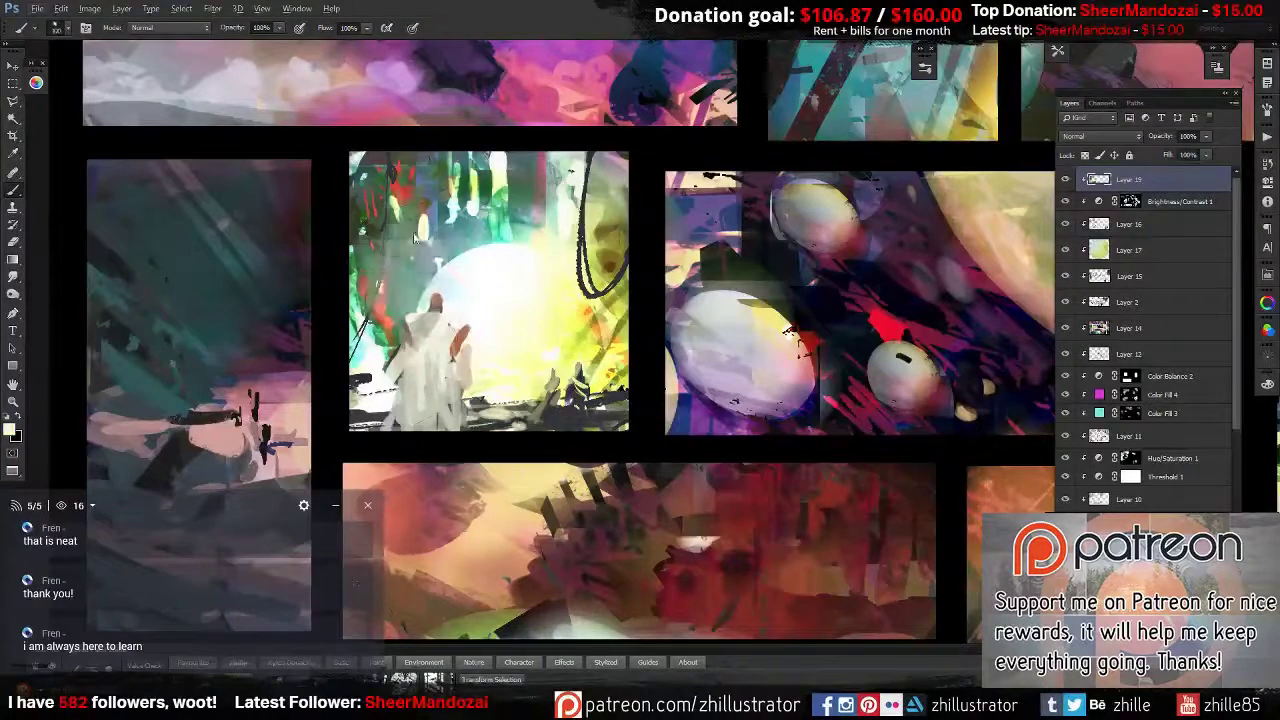
key("l")
left_click_drag(425, 437, 428, 436)
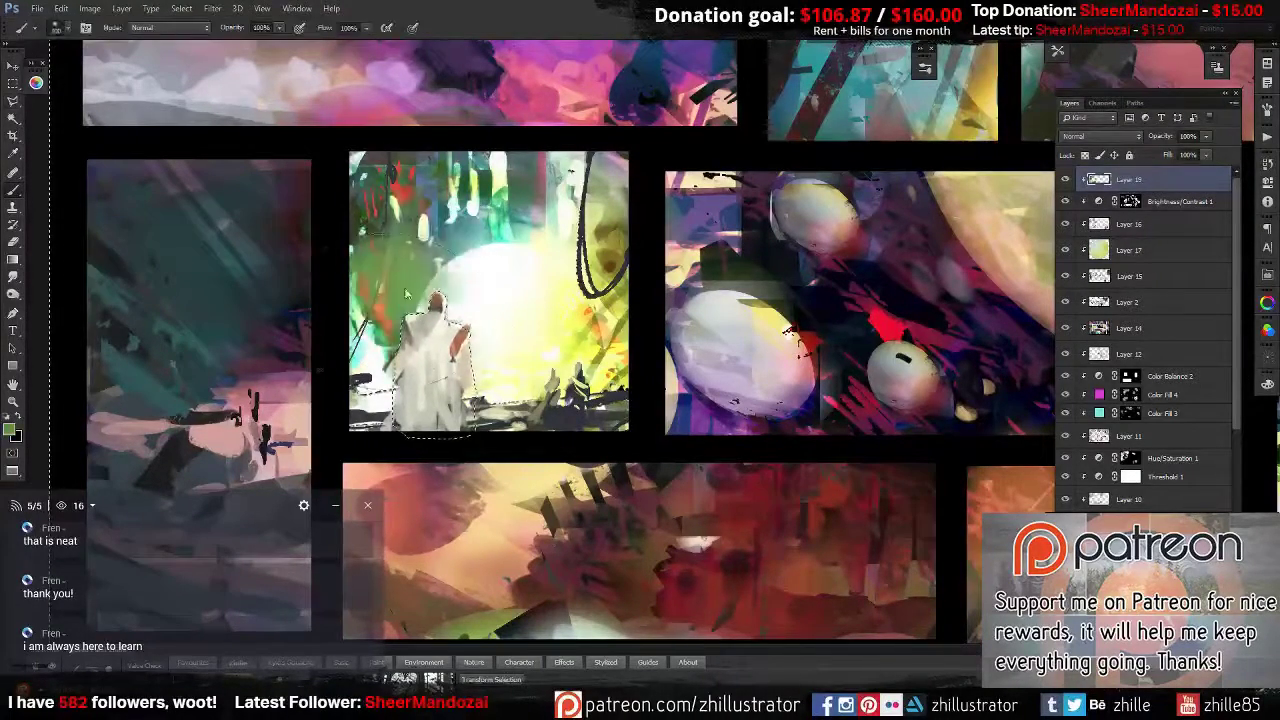
key("b")
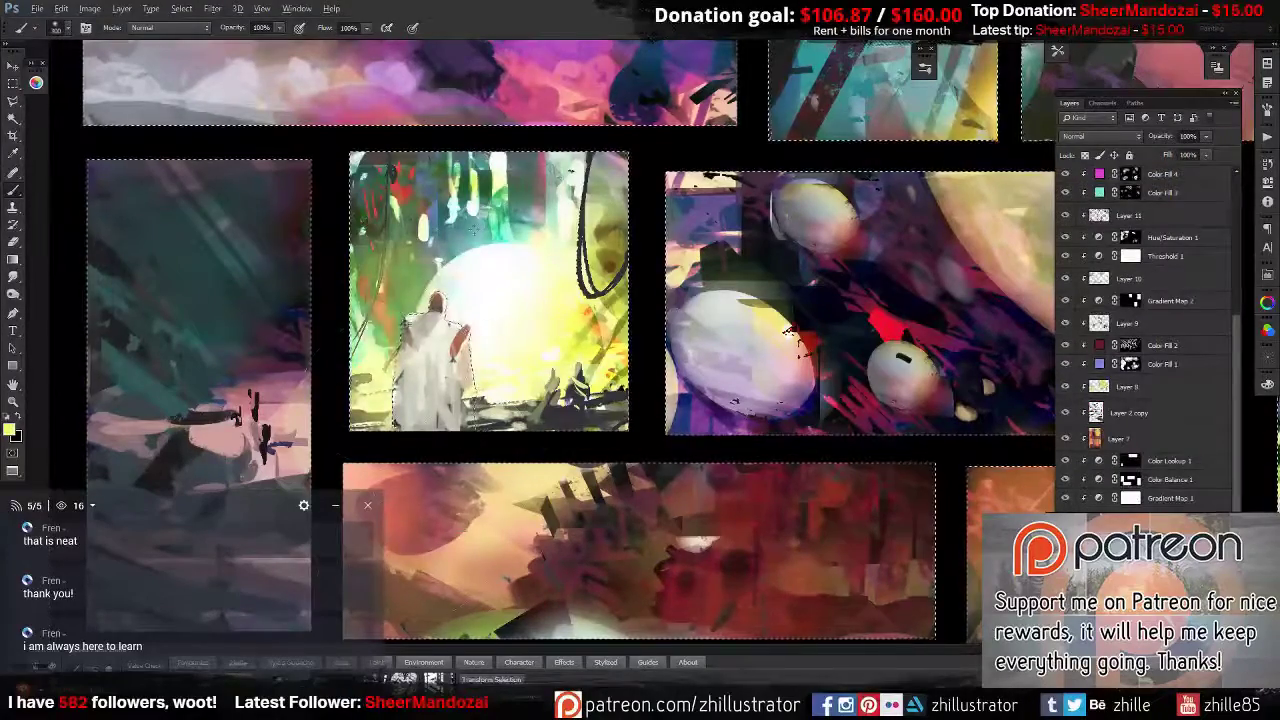
mouse_move(560, 345)
left_mouse_down()
mouse_move(555, 250)
mouse_move(730, 215)
left_mouse_up()
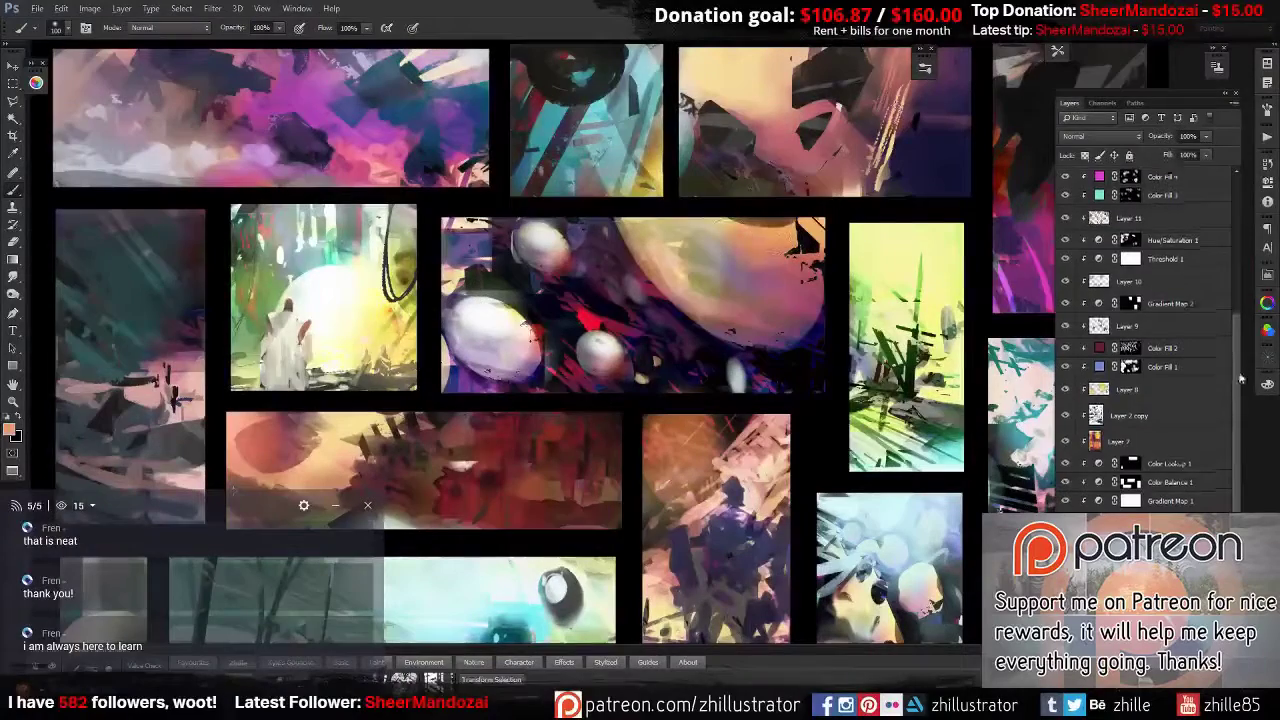
key("ctrl+alt+shift+n")
Sample peach and reddish-purple, painting light strokes and a dark spire on the yellow-green thumbnail.
left_click(795, 245, "alt")
mouse_move(805, 235)
left_mouse_down()
mouse_move(778, 268)
mouse_move(650, 205)
left_mouse_up()
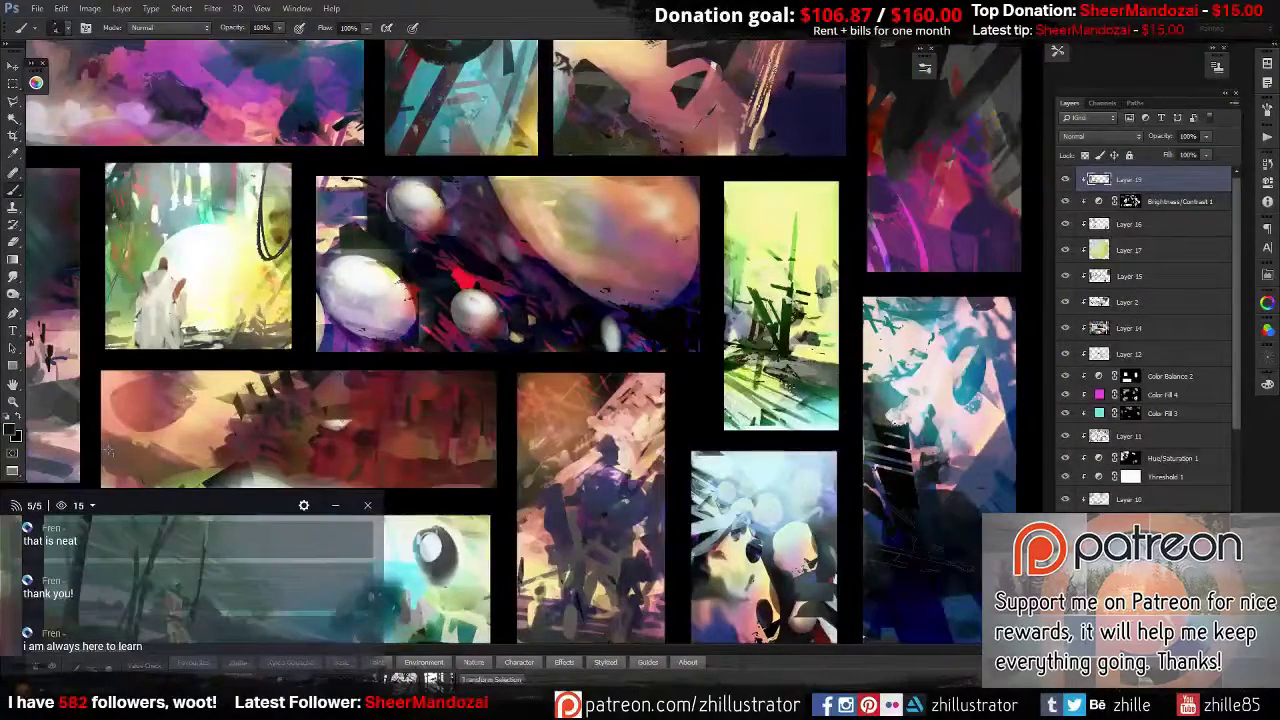
left_click_drag(815, 270, 800, 287)
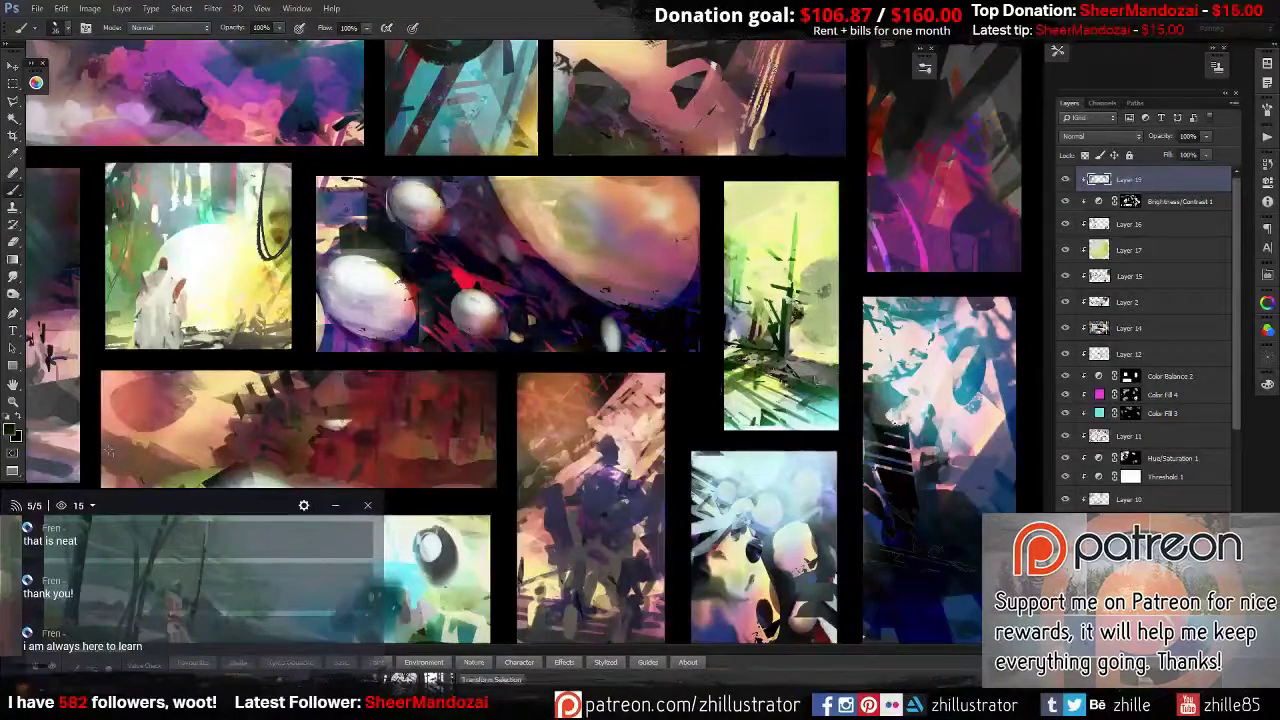
left_click(929, 229, "alt")
left_click_drag(785, 298, 778, 370)
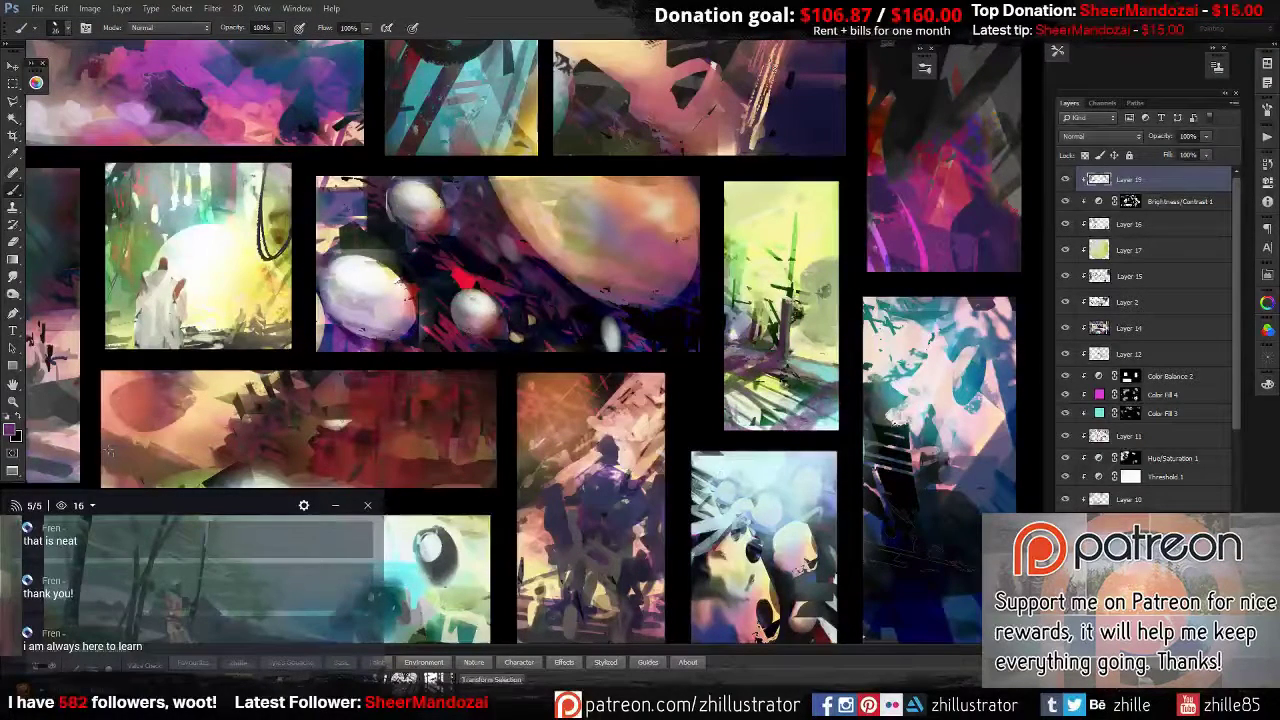
Use the colour wheel panel to pick colours, painting grey strokes and ending on green 718E62.
left_click(36, 82)
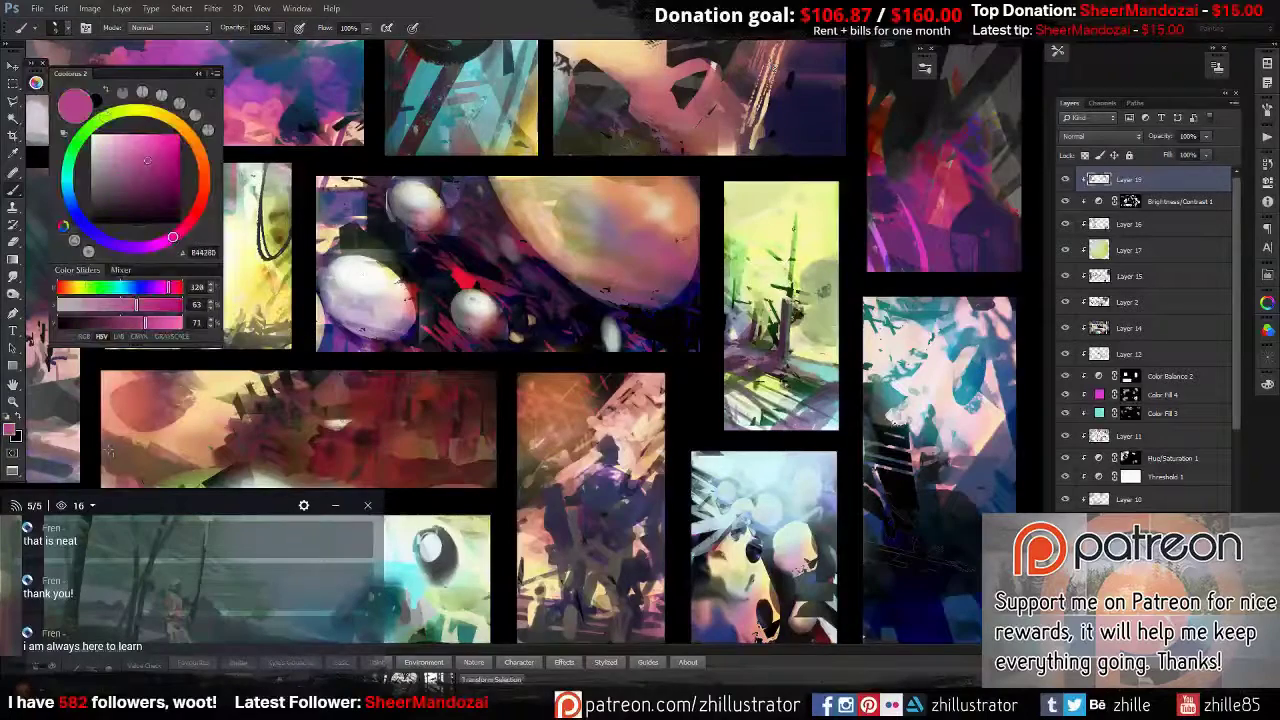
left_click(792, 250, "alt")
left_click(800, 290, "alt")
left_click_drag(787, 400, 826, 338)
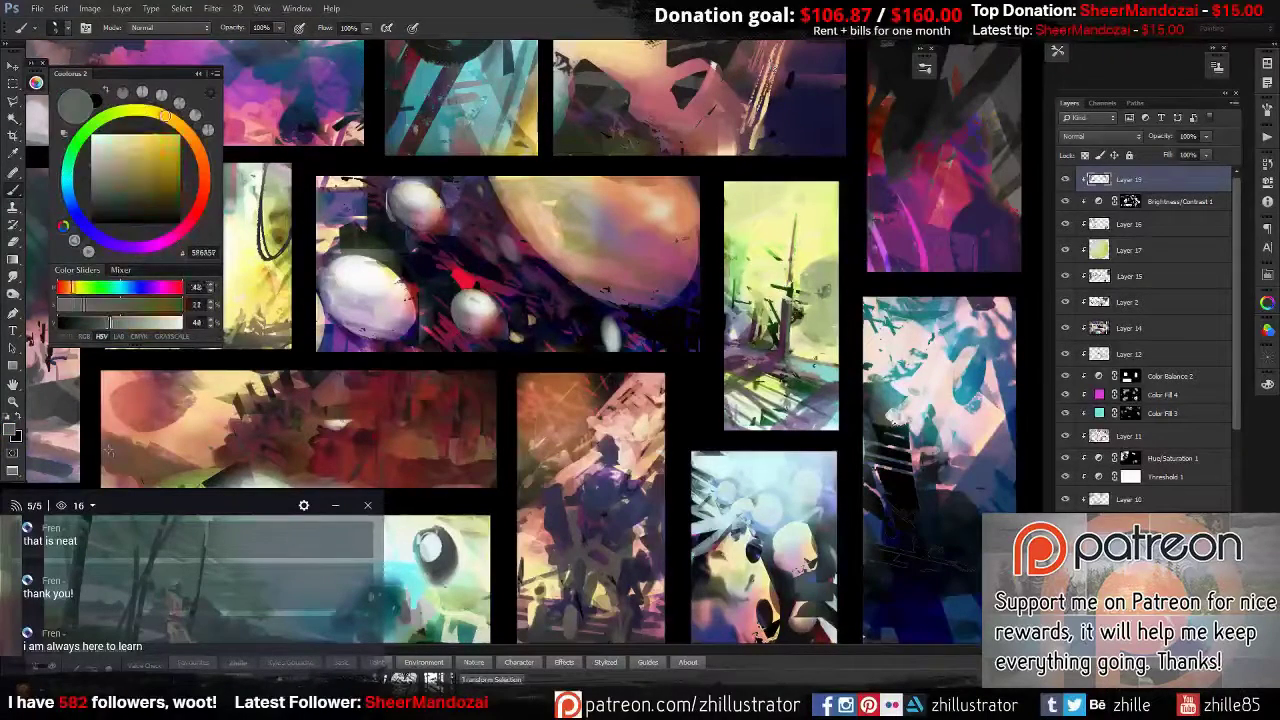
left_click(203, 190)
left_click(166, 138)
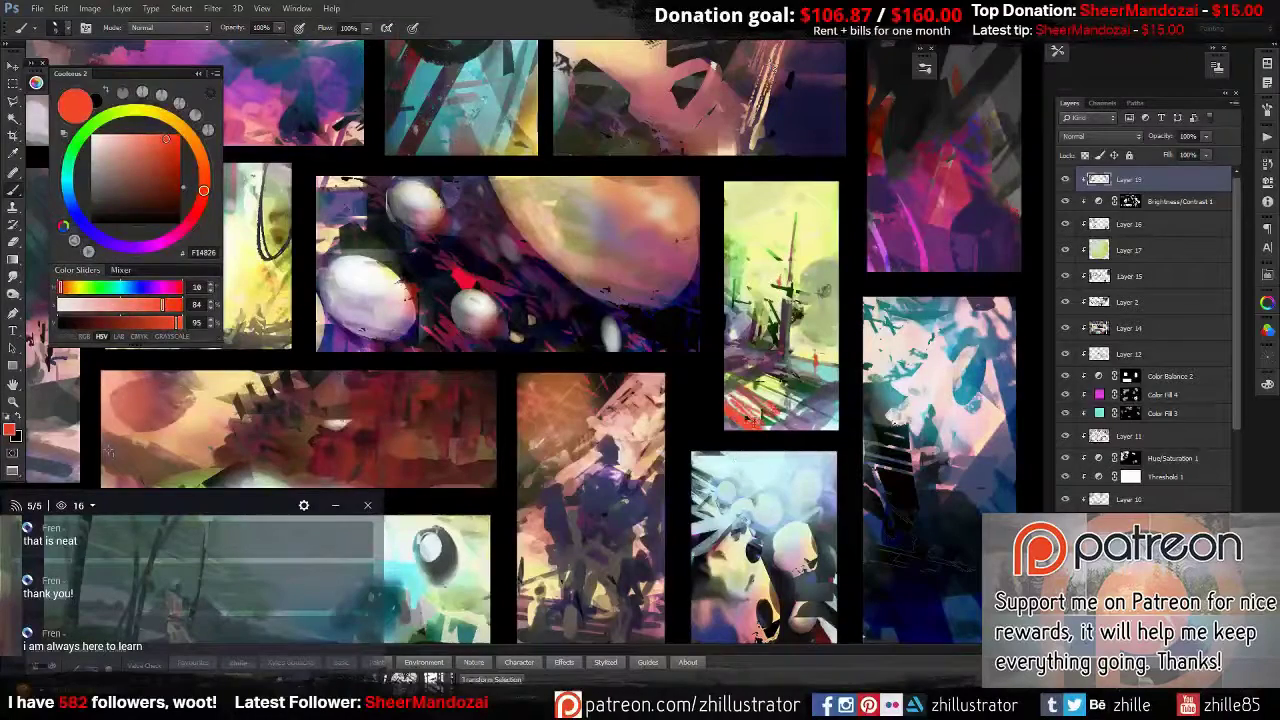
left_click(115, 138)
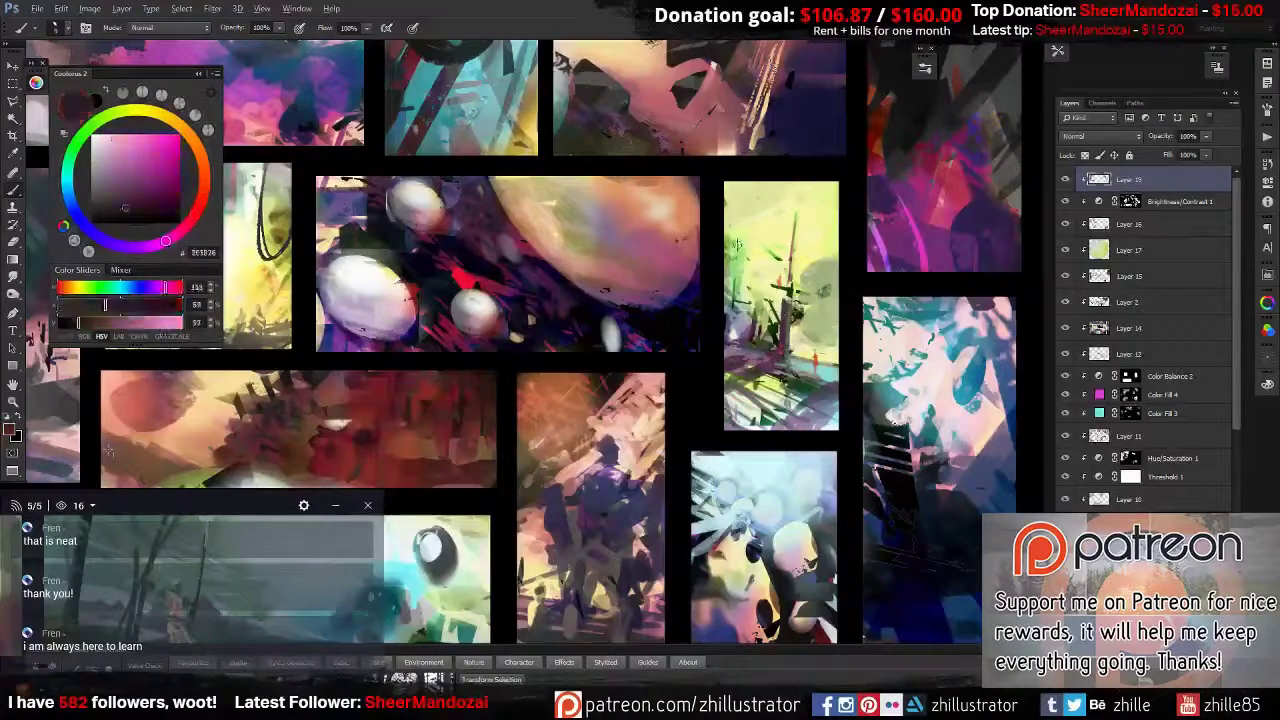
left_click(822, 332, "alt")
Clone texture along the thumbnail's bottom and left, then pick near-white and green tones.
key("s")
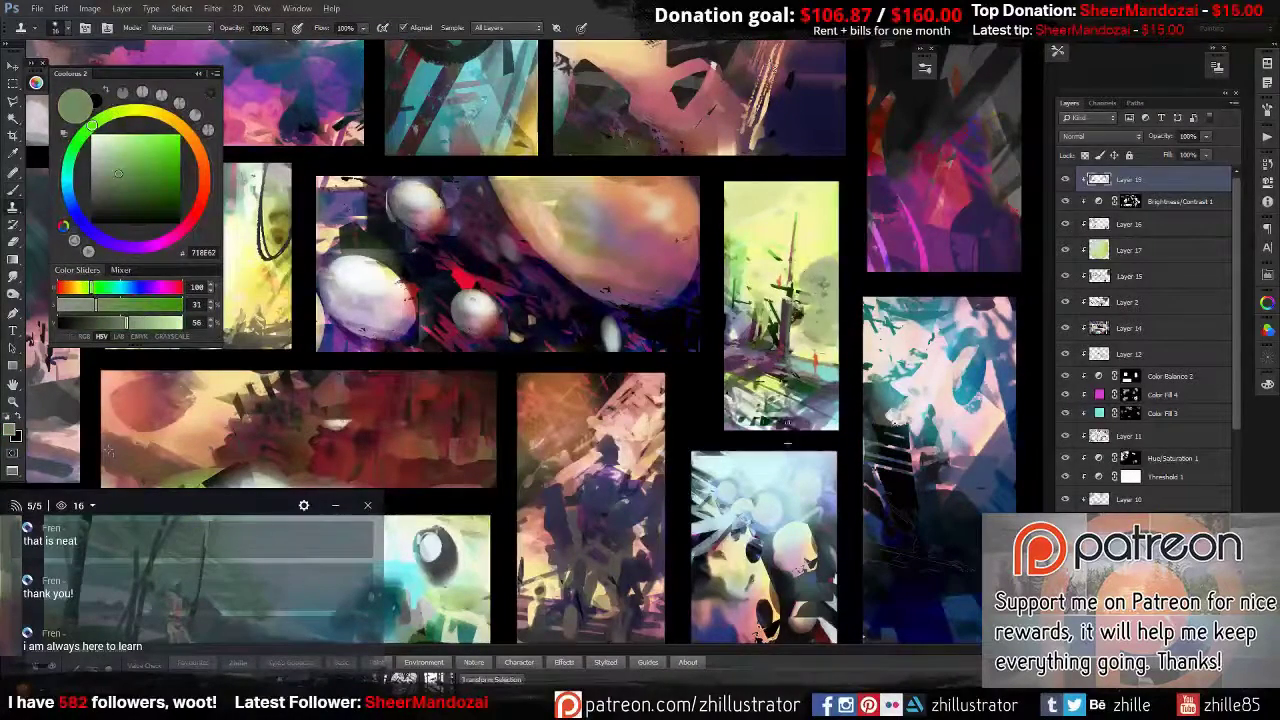
left_click_drag(800, 400, 730, 420)
mouse_move(760, 290)
left_mouse_down()
mouse_move(740, 345)
mouse_move(745, 265)
left_mouse_up()
key("b")
left_click(108, 452, "alt")
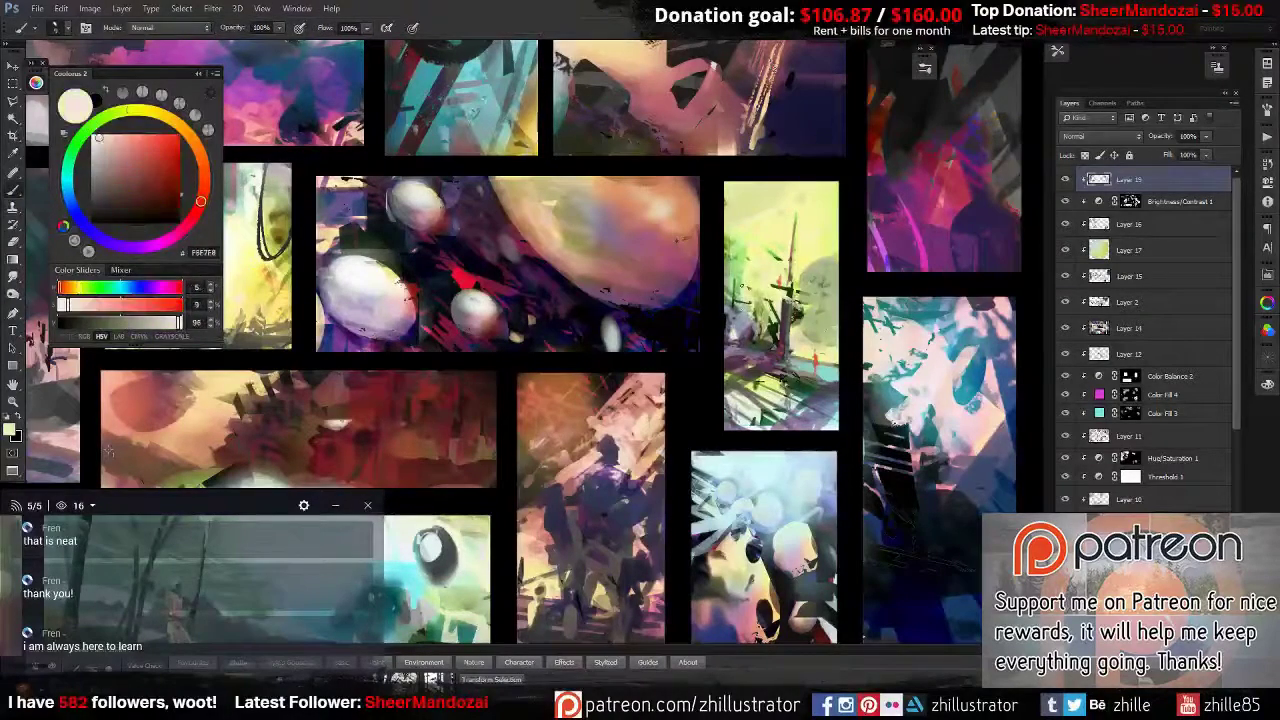
left_click(830, 350, "alt")
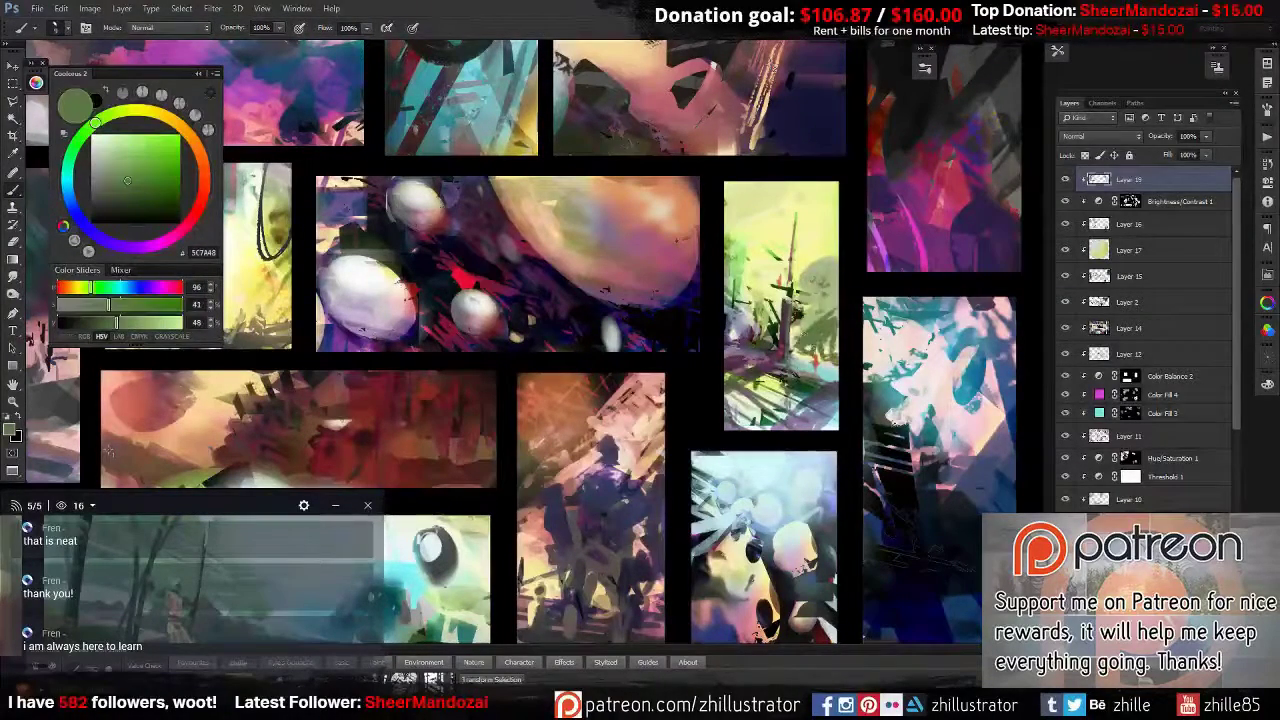
left_click(818, 300, "alt")
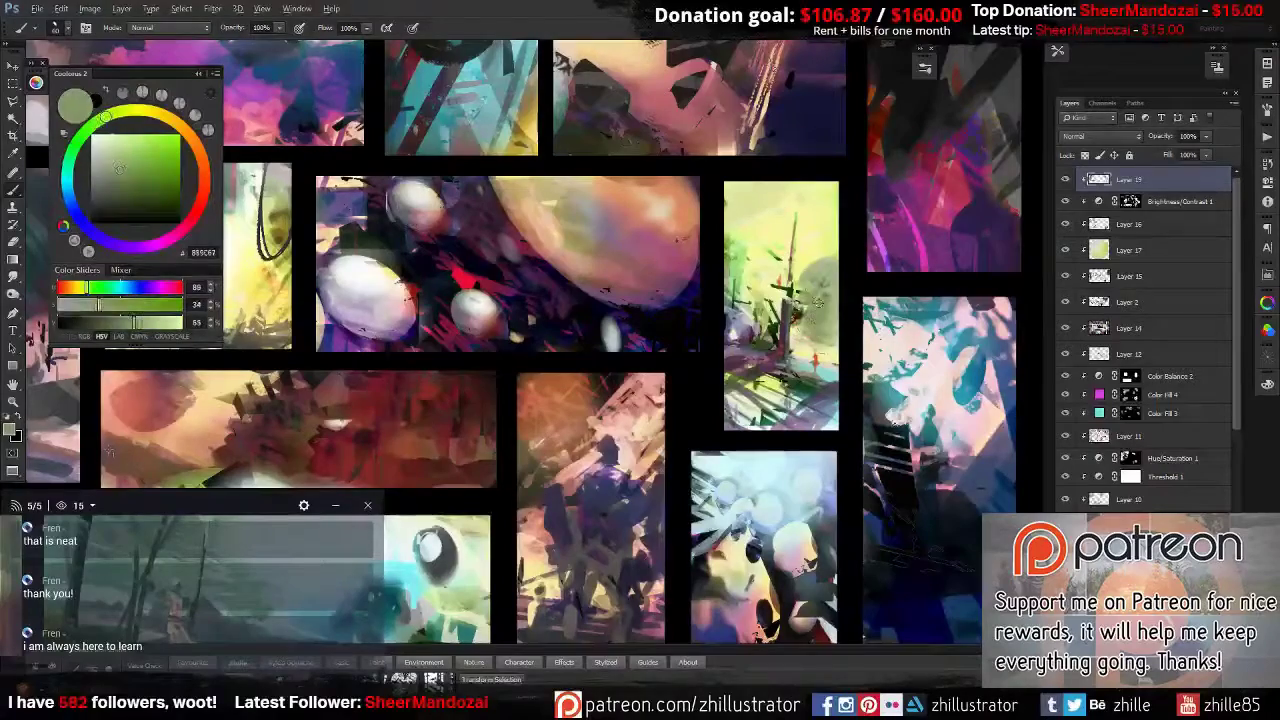
left_click(757, 225, "alt")
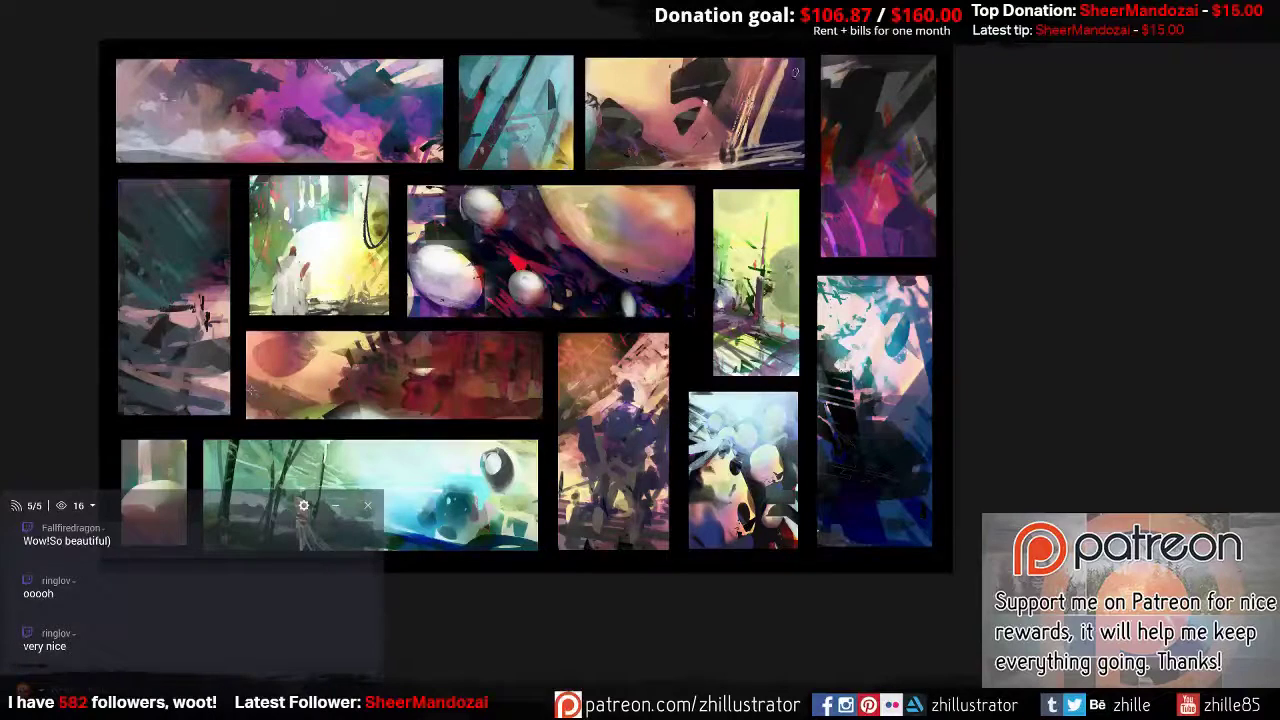
Add dark strokes to the top-middle thumbnail and leave Full Screen Mode.
key("ctrl+t")
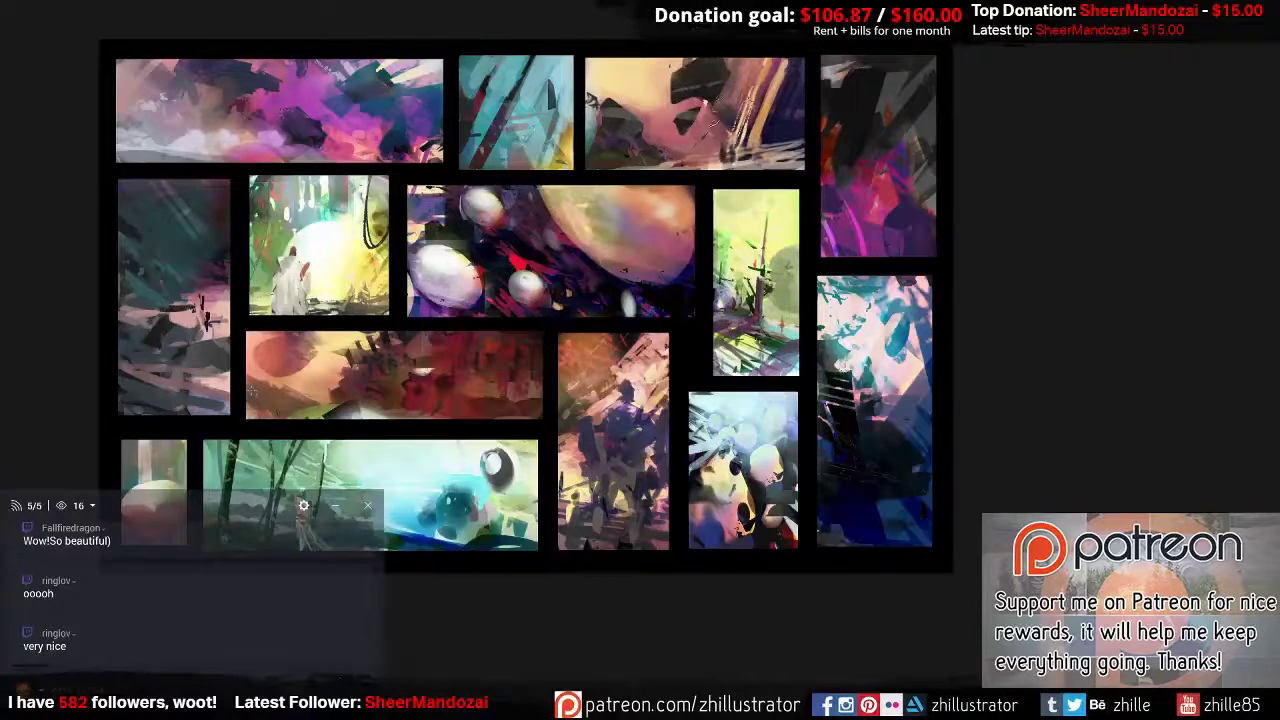
left_click_drag(716, 42, 705, 74)
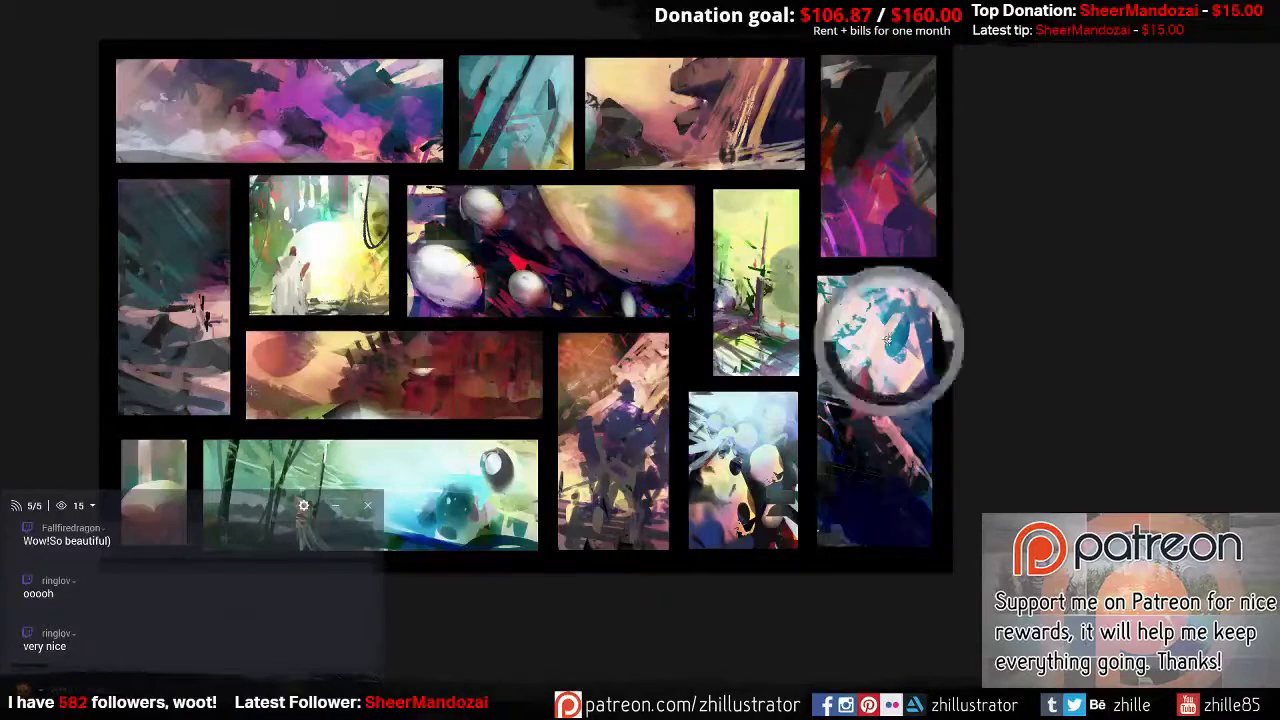
key("f")
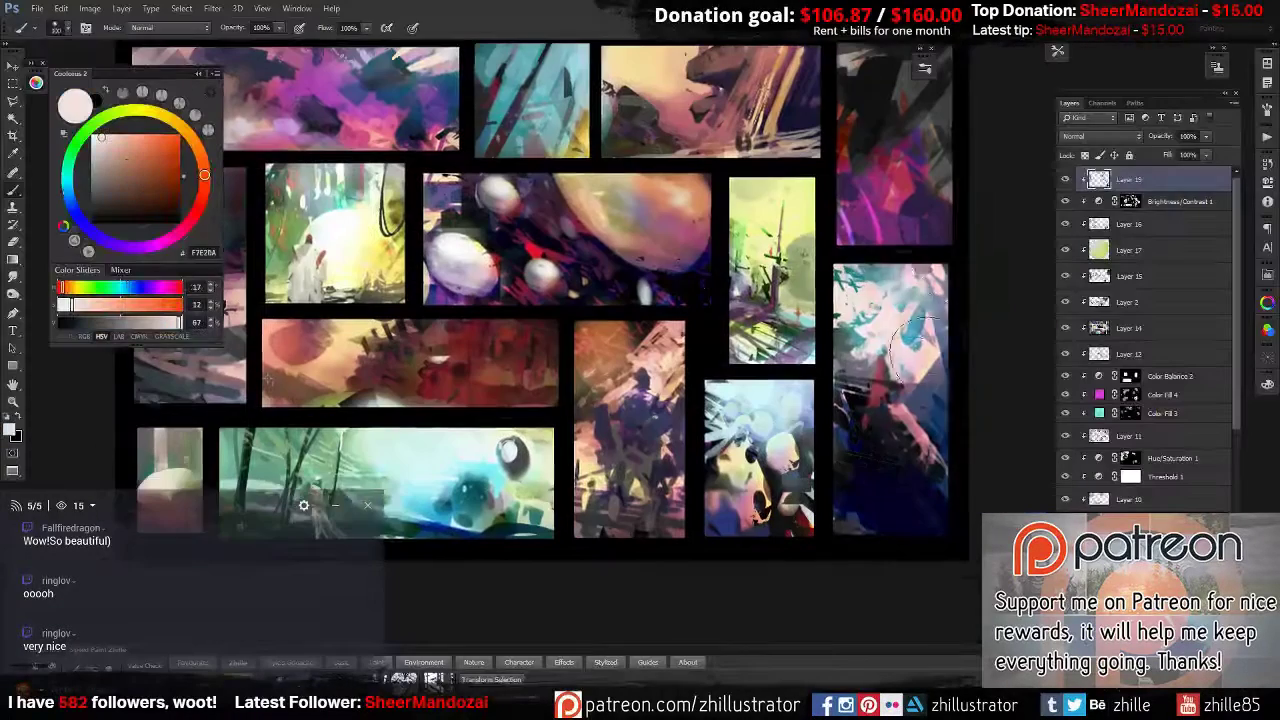
Paint dark red and dark blue strokes over the tall right painting's lower part.
left_click_drag(845, 400, 925, 430)
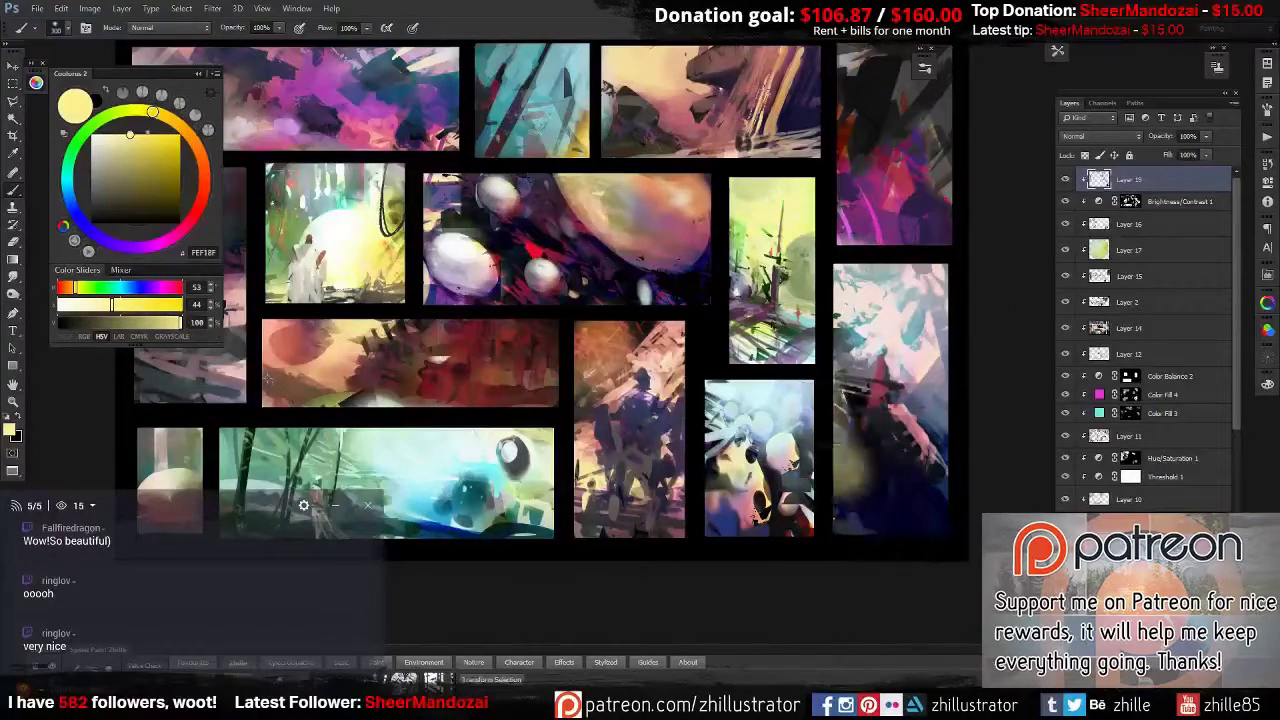
mouse_move(893, 487)
left_mouse_down()
mouse_move(870, 443)
mouse_move(920, 500)
left_mouse_up()
left_click(870, 443, "alt")
left_click(875, 465, "alt")
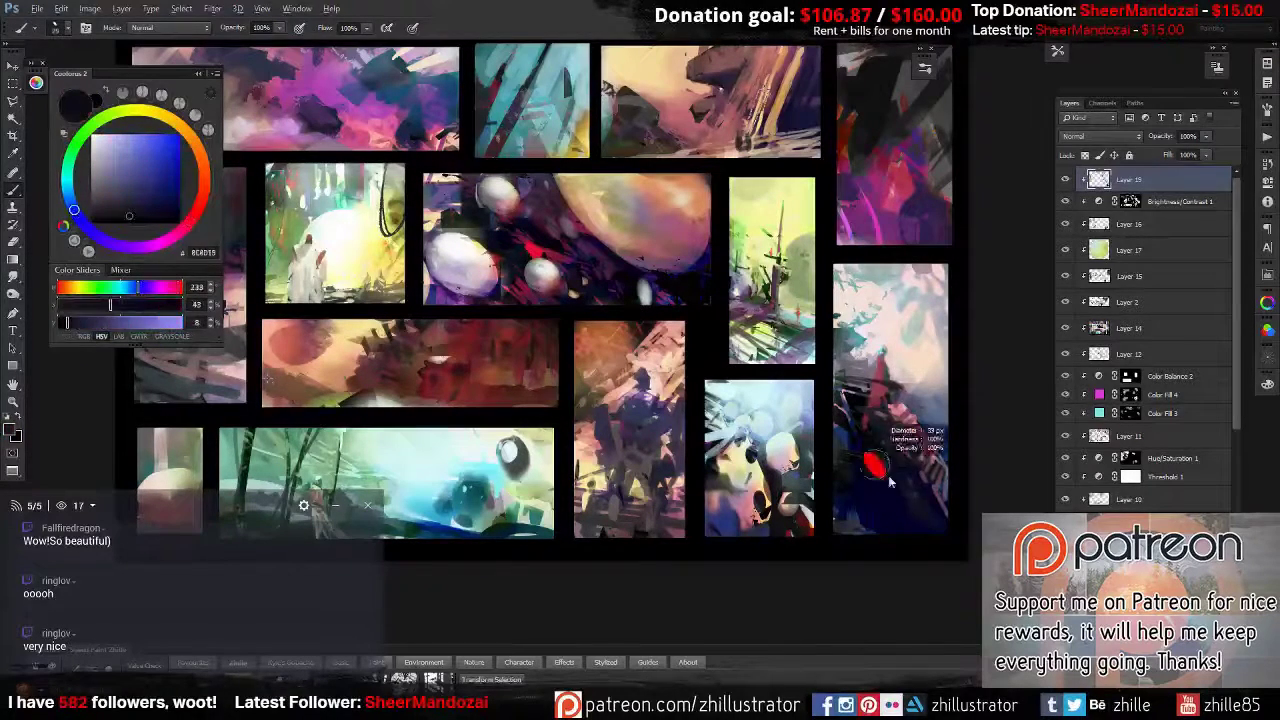
mouse_move(900, 400)
left_mouse_down()
mouse_move(880, 500)
mouse_move(930, 420)
left_mouse_up()
Brush light bluish-grey and pinkish-grey strokes over the dark blue area.
left_click(880, 470, "alt")
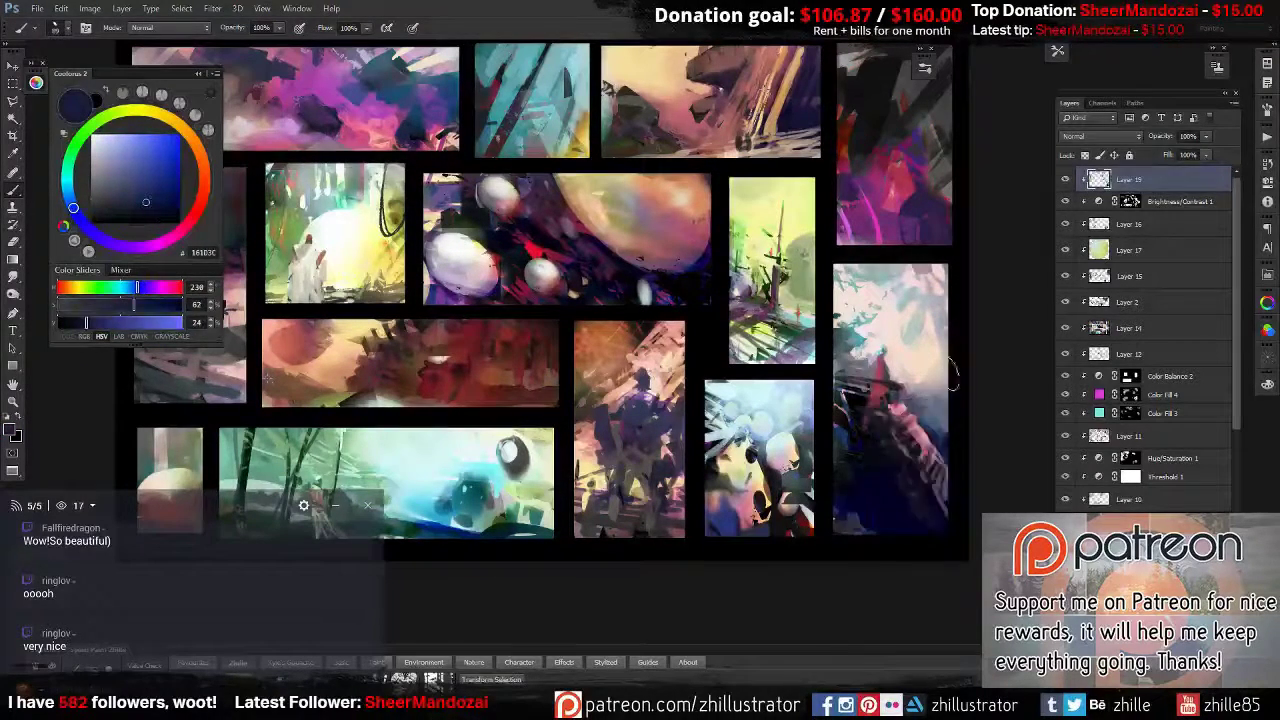
left_click(900, 450, "alt")
left_click_drag(870, 500, 910, 520)
left_click(918, 379, "alt")
left_click_drag(860, 470, 935, 530)
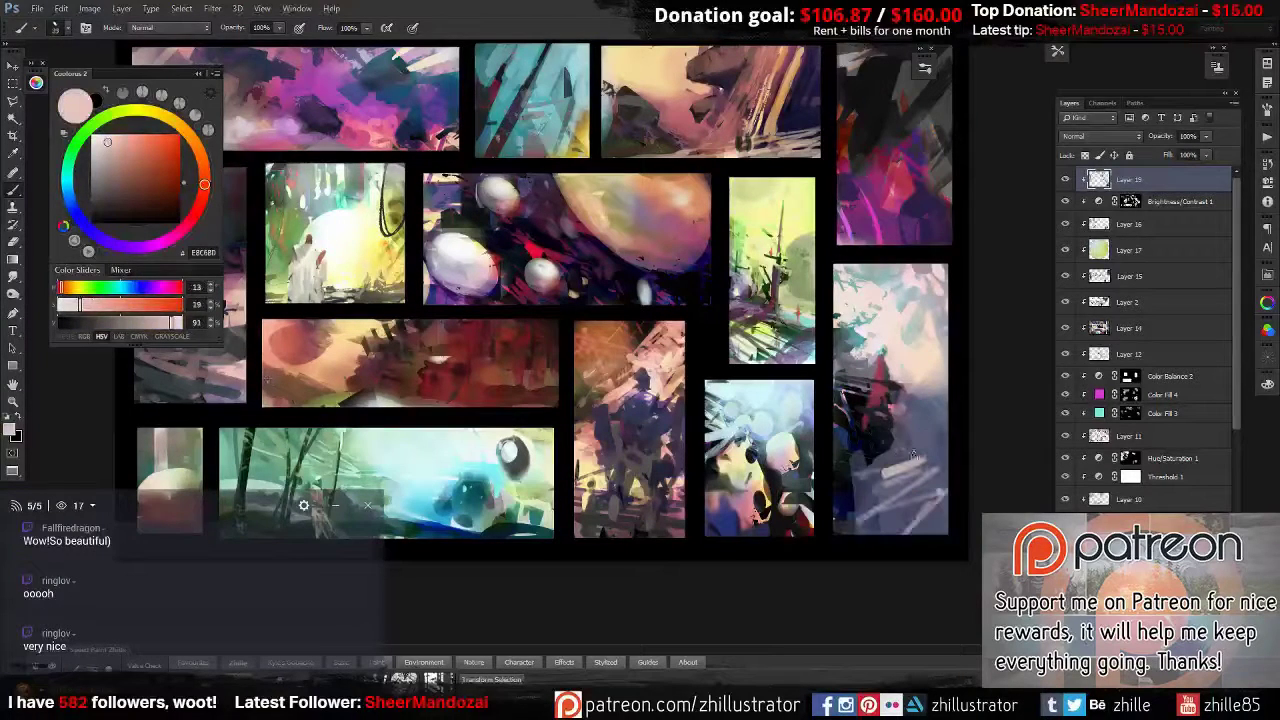
left_click_drag(916, 396, 928, 432)
left_click(893, 486, "alt")
mouse_move(893, 486)
left_mouse_down()
mouse_move(870, 505)
mouse_move(945, 505)
left_mouse_up()
Add dark bluish-grey and peach strokes across the right-hand paintings.
left_click(900, 470, "alt")
left_click(880, 515, "alt")
left_click_drag(860, 520, 940, 480)
left_click(900, 450, "alt")
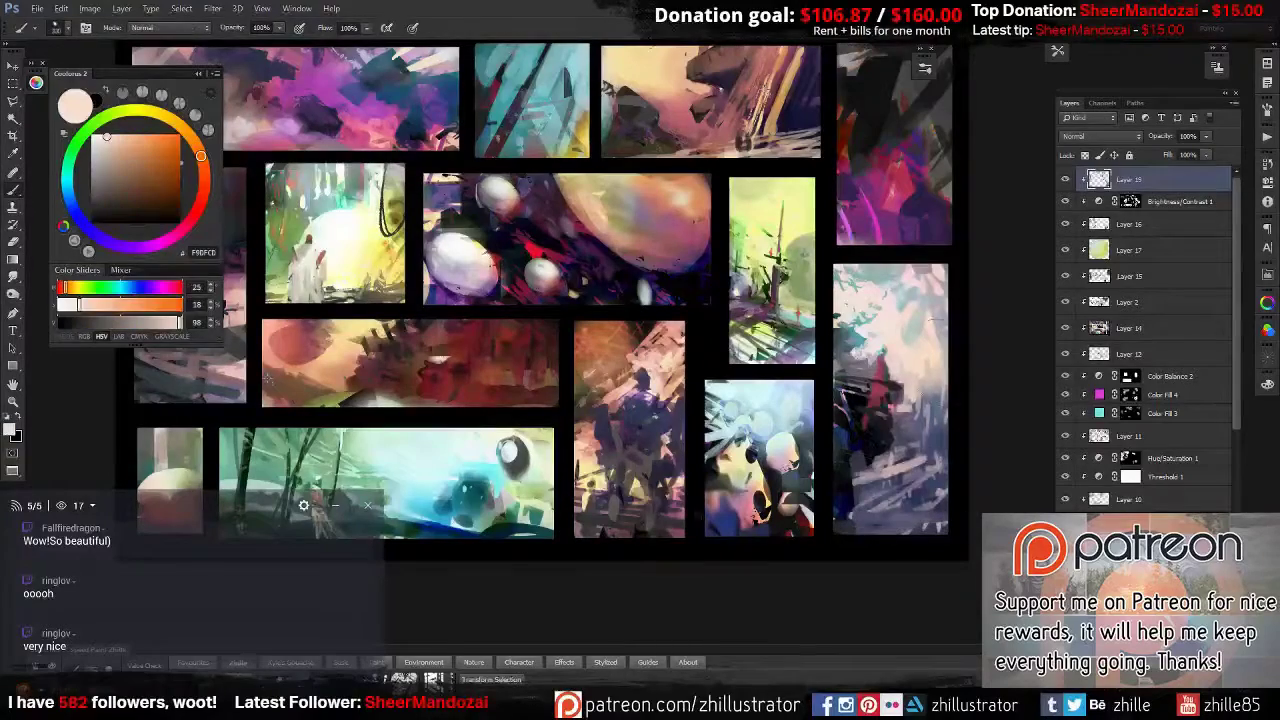
left_click_drag(880, 450, 940, 380)
left_click_drag(910, 500, 970, 440)
mouse_move(767, 525)
left_mouse_down()
mouse_move(878, 500)
mouse_move(858, 512)
mouse_move(840, 430)
mouse_move(830, 483)
left_mouse_up()
Undo the dark red strokes and repaint the lower-right painting with near-black strokes.
left_click(850, 470, "alt")
left_click(829, 485, "alt")
key("ctrl+alt+z")
key("ctrl+alt+z")
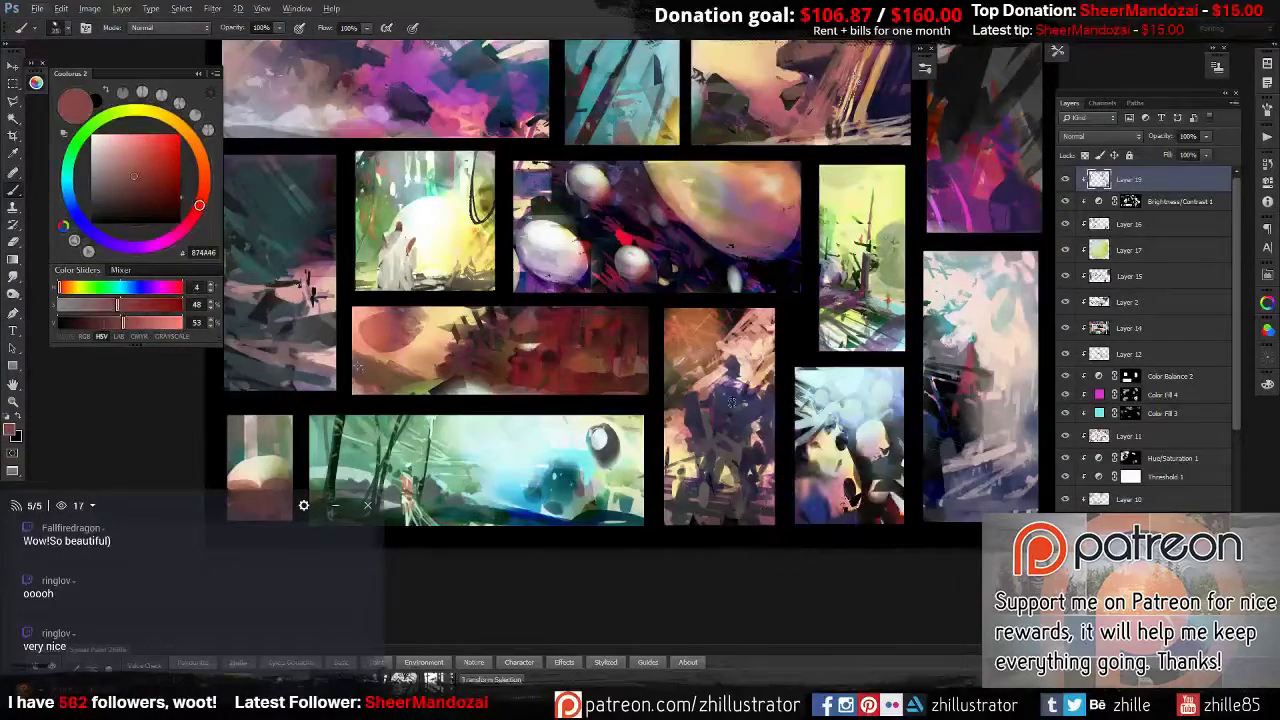
left_click(358, 366, "alt")
left_click_drag(358, 356, 330, 346)
left_click(806, 462, "alt")
left_click_drag(806, 458, 815, 490)
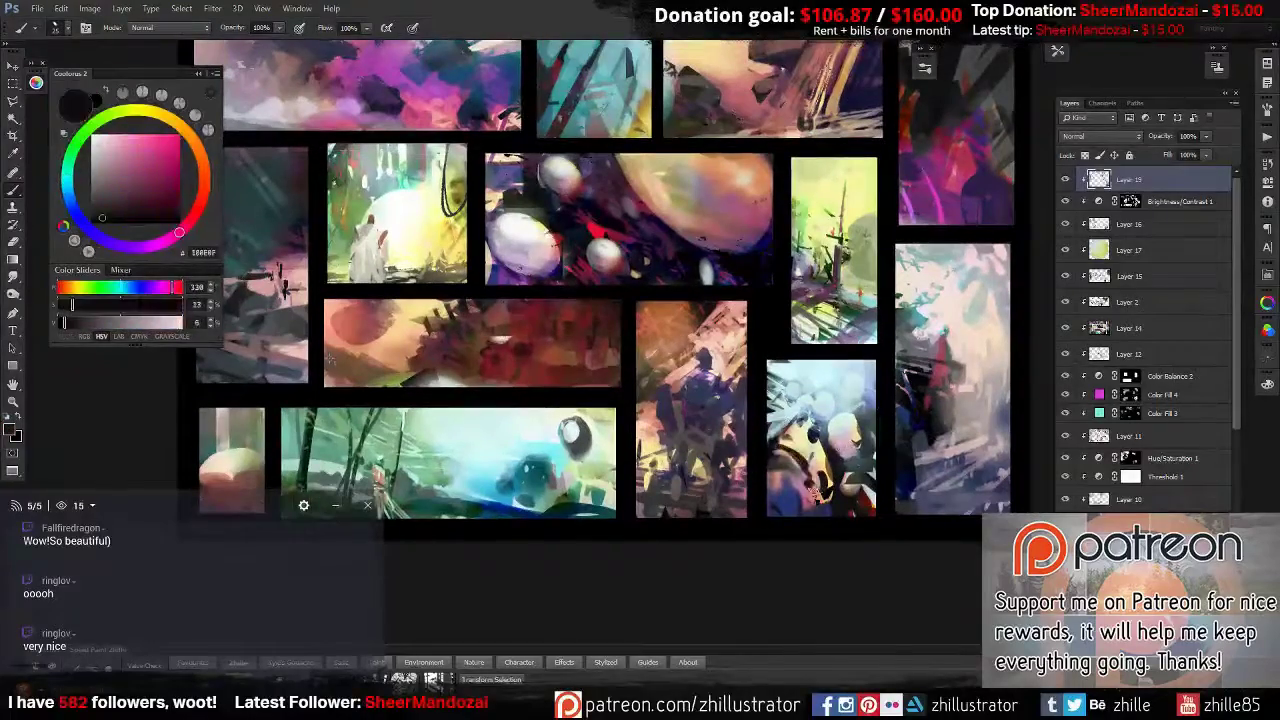
Cover the small blue thumbnail's helmet figure with grey-blue paint and cloned texture.
scroll(630, 383, "up", 1)
left_click_drag(630, 383, 505, 338)
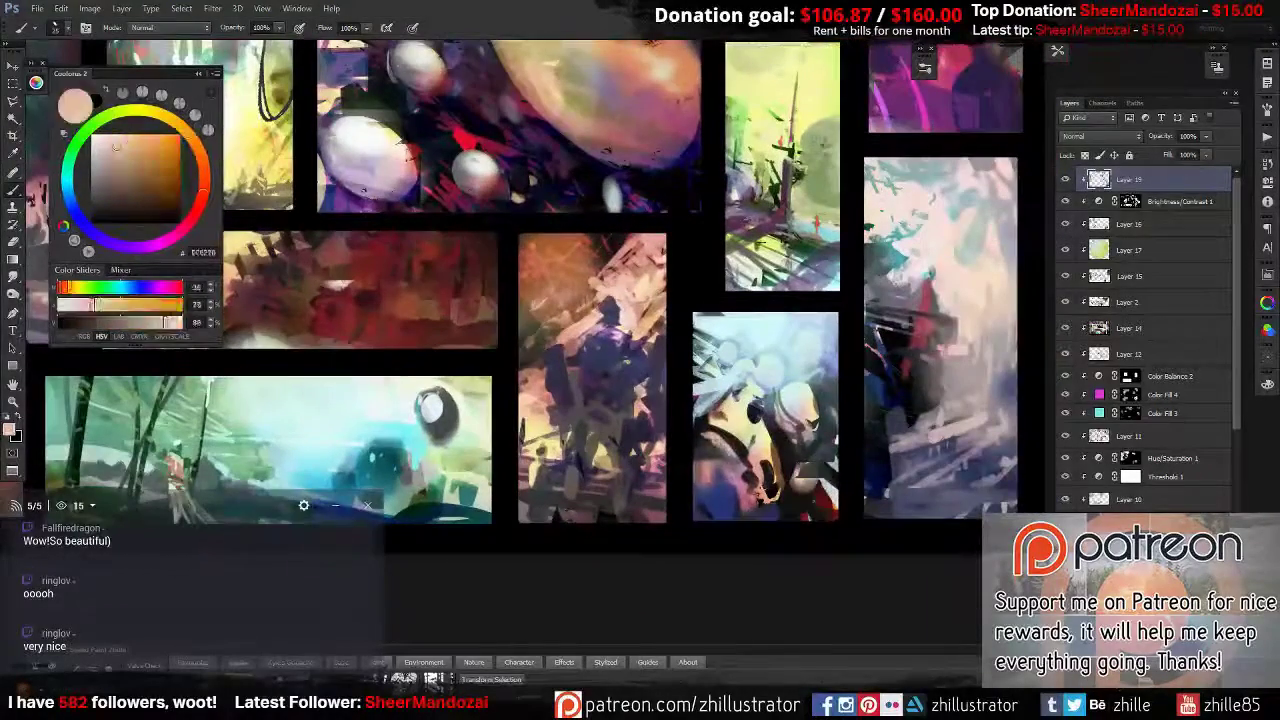
left_click(729, 480, "alt")
left_click(730, 505, "alt")
left_click_drag(810, 390, 830, 500)
key("s")
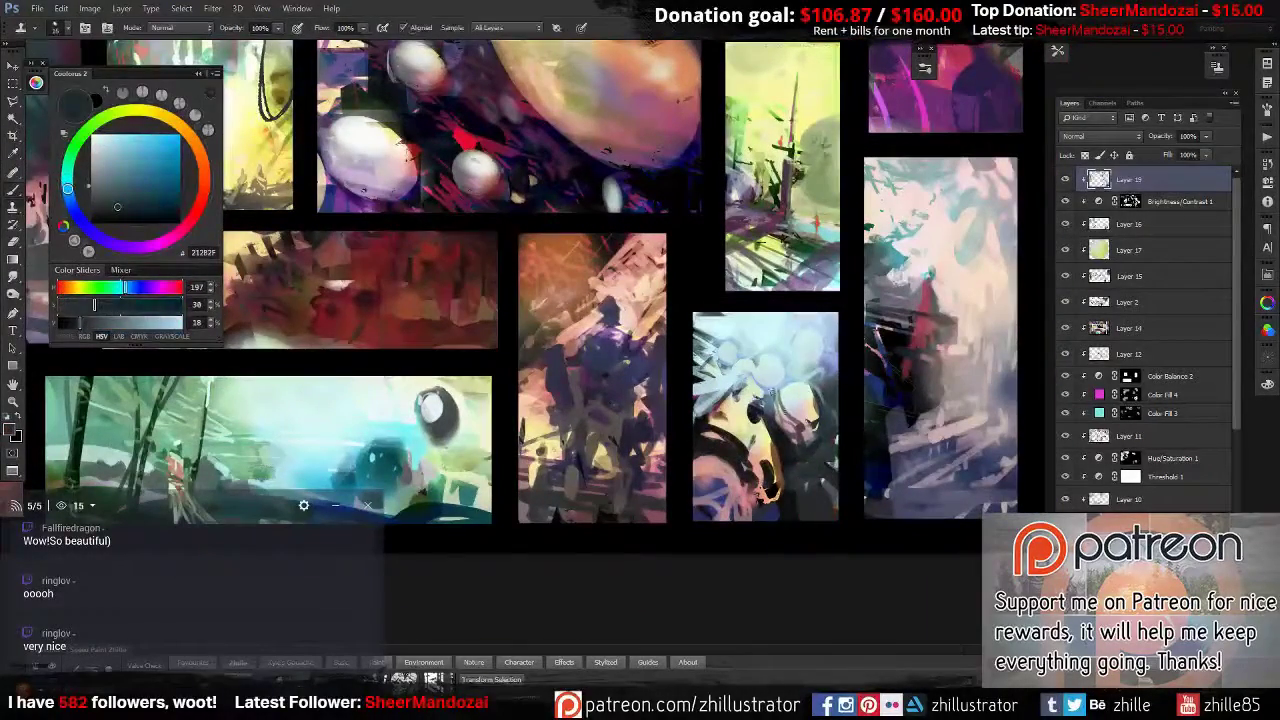
left_click_drag(720, 330, 840, 460)
Paint light-blue strokes and a pale cyan patch, softening the patch with Fade.
left_click_drag(790, 400, 791, 517)
left_click(770, 370, "alt")
left_click_drag(770, 370, 800, 430)
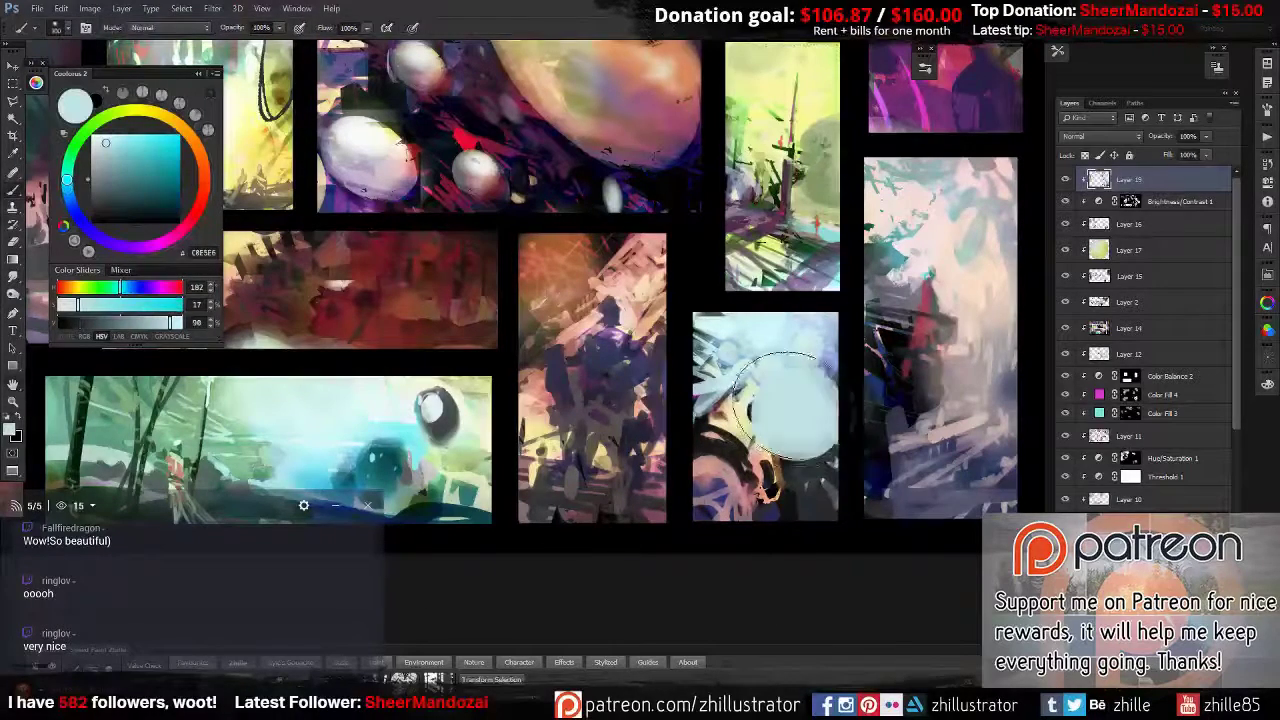
key("ctrl+shift+f")
key("Return")
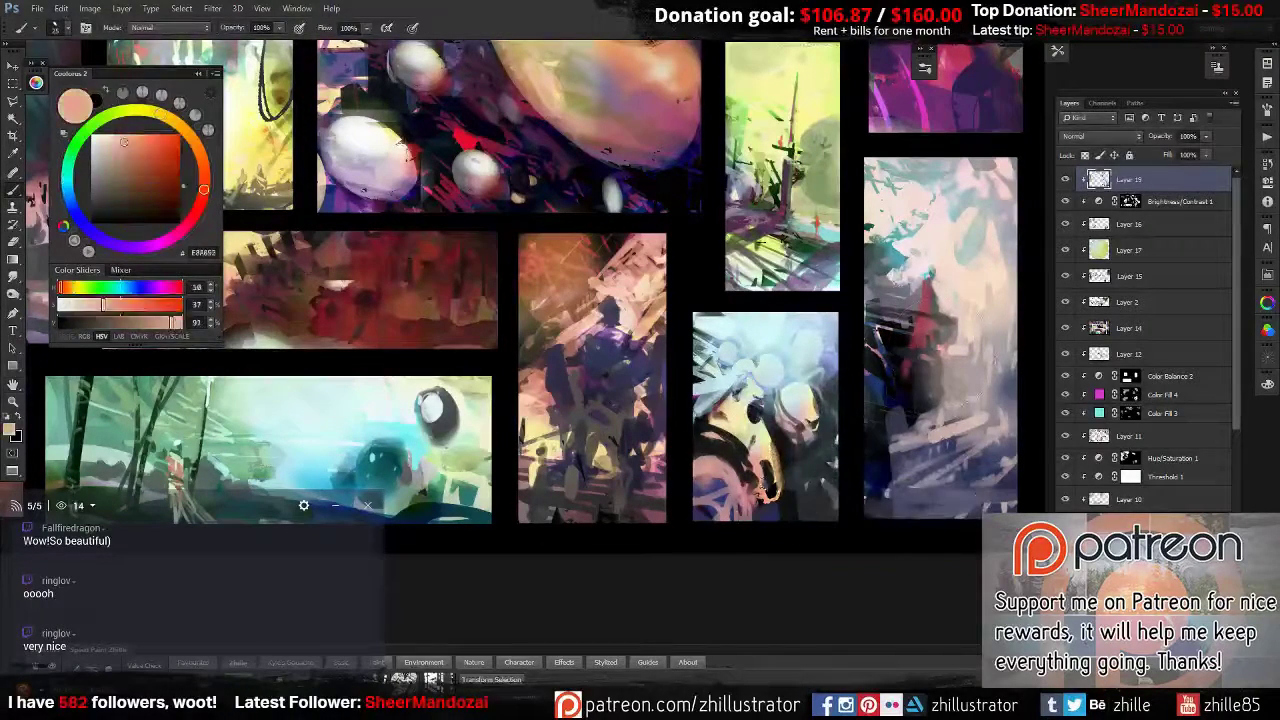
Paint cream strokes across the blue thumbnail's lower part and bottom.
left_click(727, 490, "alt")
left_click(727, 490, "alt")
left_click_drag(700, 440, 760, 520)
left_click(740, 430, "alt")
left_click_drag(700, 420, 830, 500)
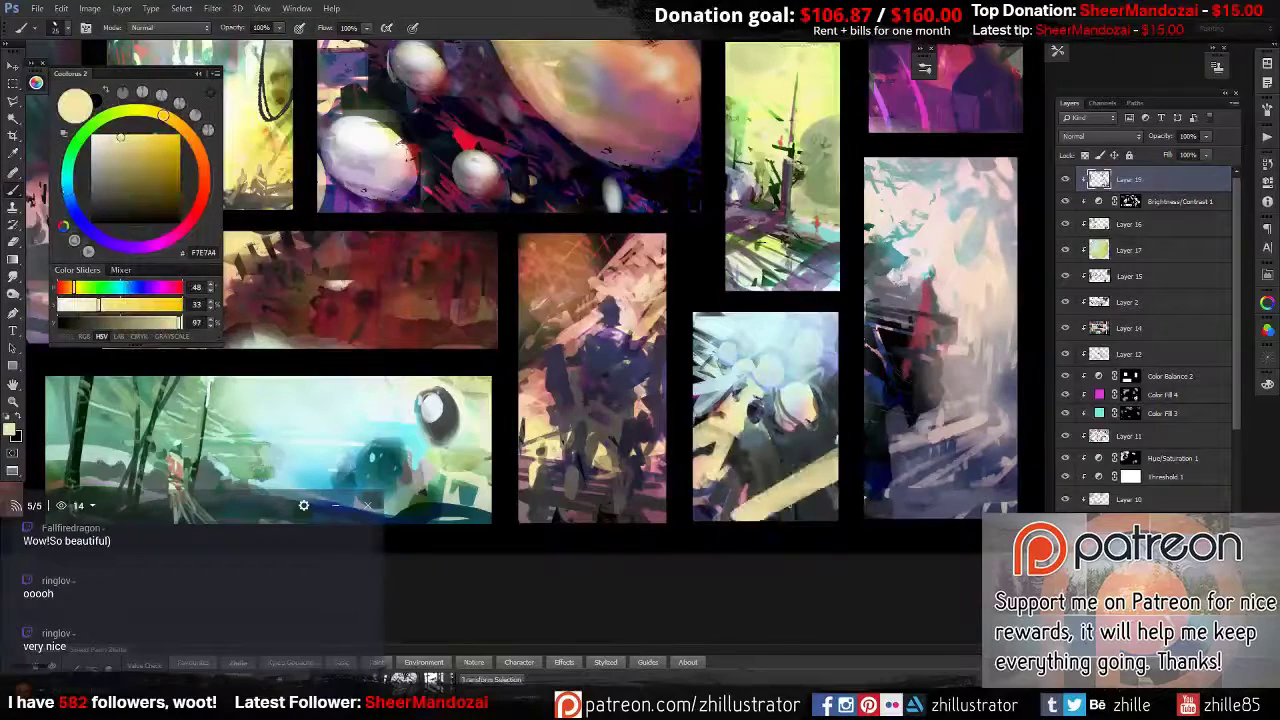
left_click_drag(705, 480, 766, 470)
Add light-blue strokes near the top of the blue thumbnail.
left_click(766, 470, "alt")
left_click(740, 340, "alt")
left_click_drag(700, 360, 737, 322)
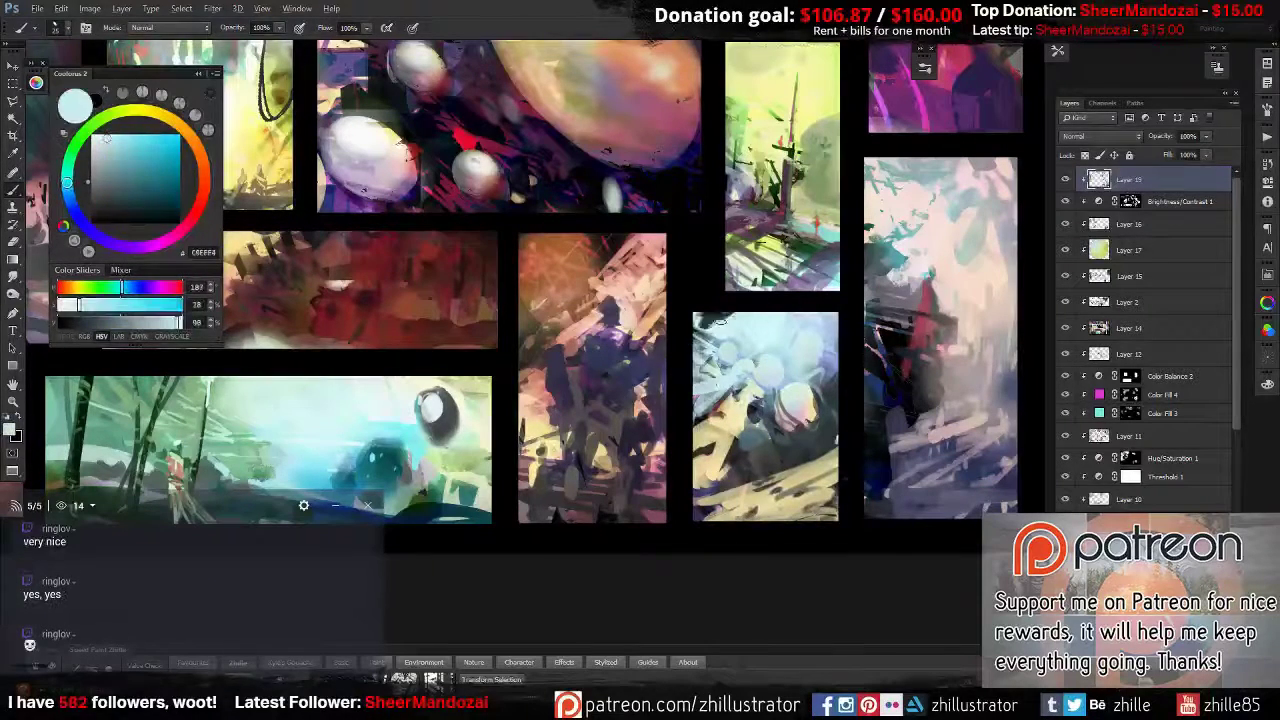
left_click(757, 371, "alt")
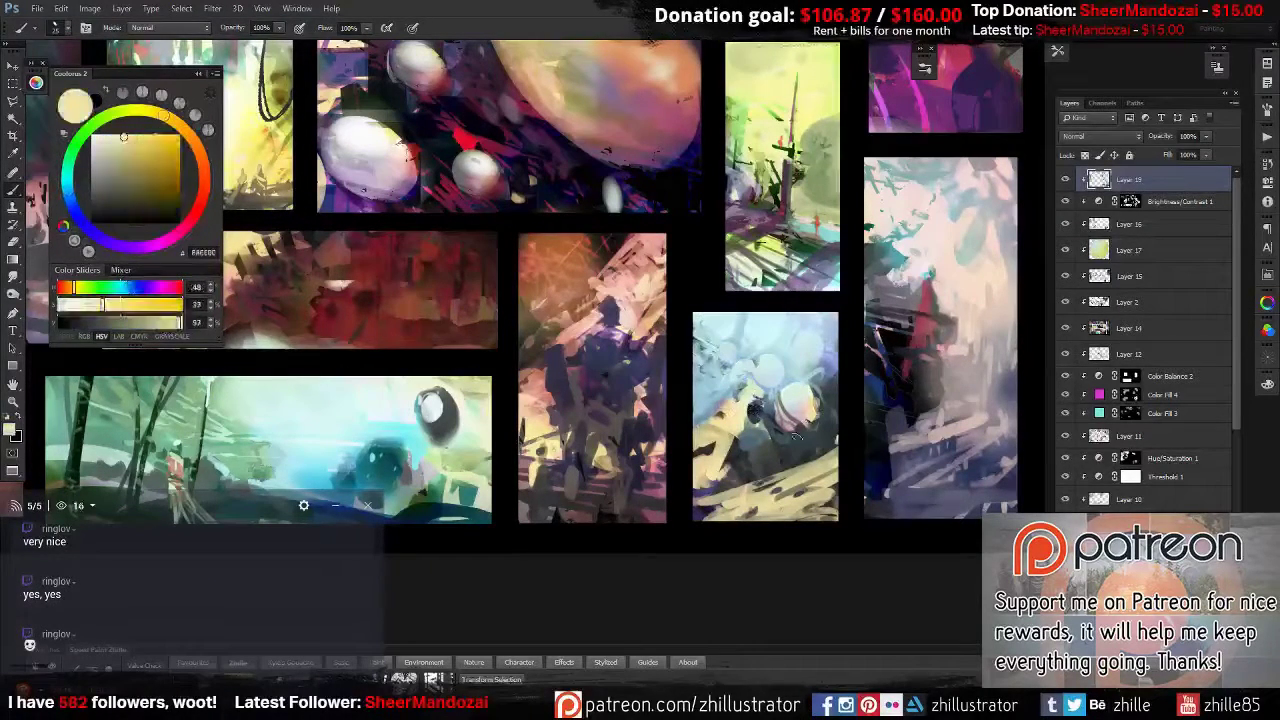
left_click(830, 495, "alt")
Lift the cream strokes onto their own layer, then merge them back into Layer 19.
key("l")
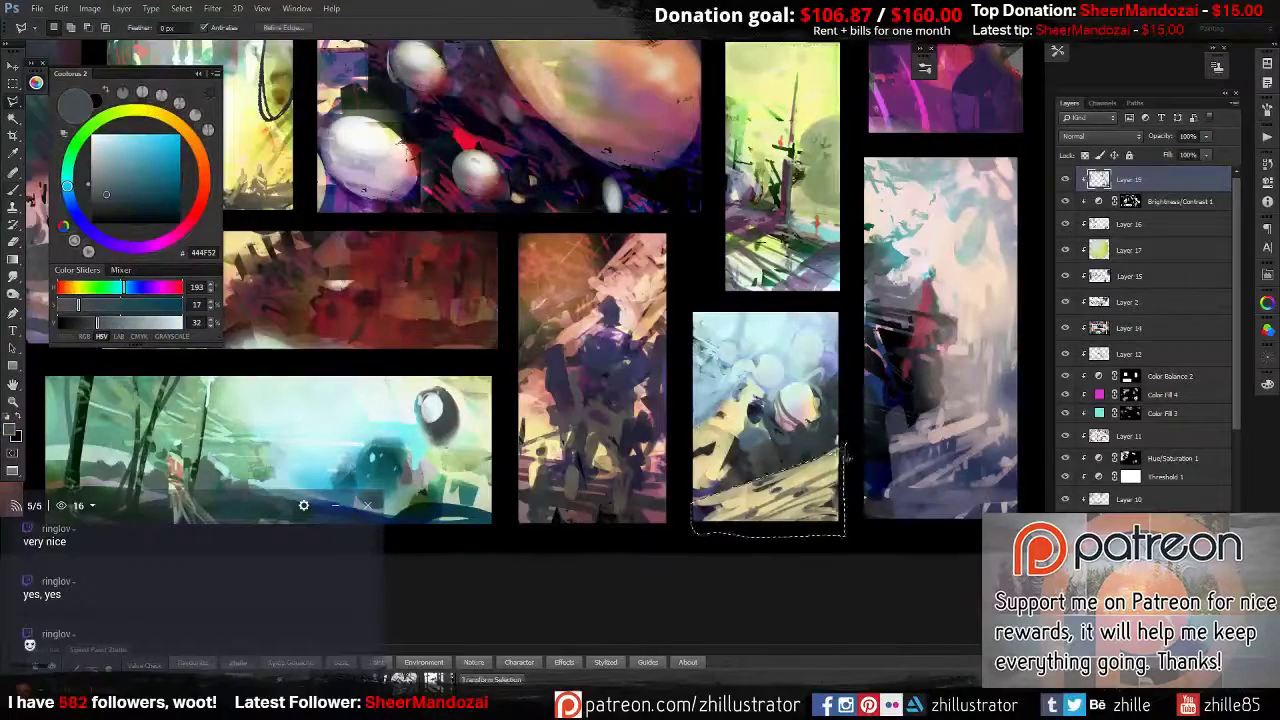
key("ctrl+shift+j")
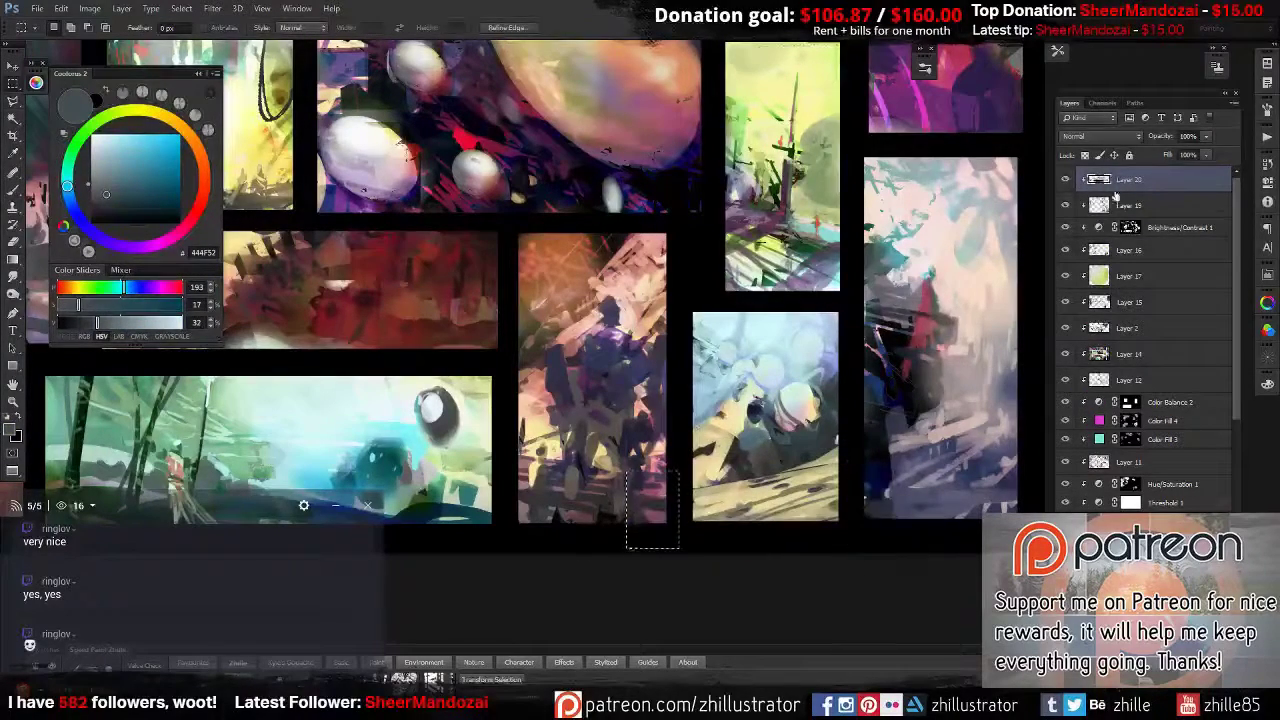
key("ctrl+e")
key("b")
Dab sampled light yellow and muted pink colour onto the small sphere.
left_click(808, 420, "alt")
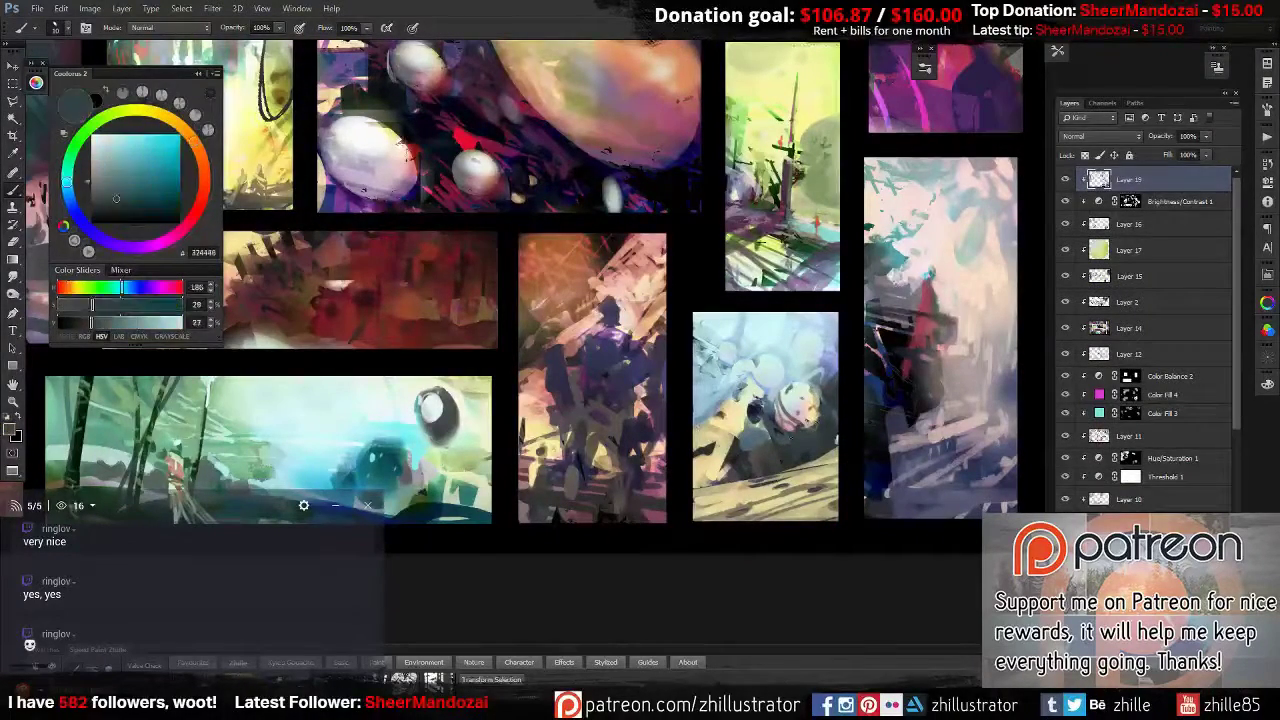
left_click(765, 430, "alt")
left_click(785, 432, "alt")
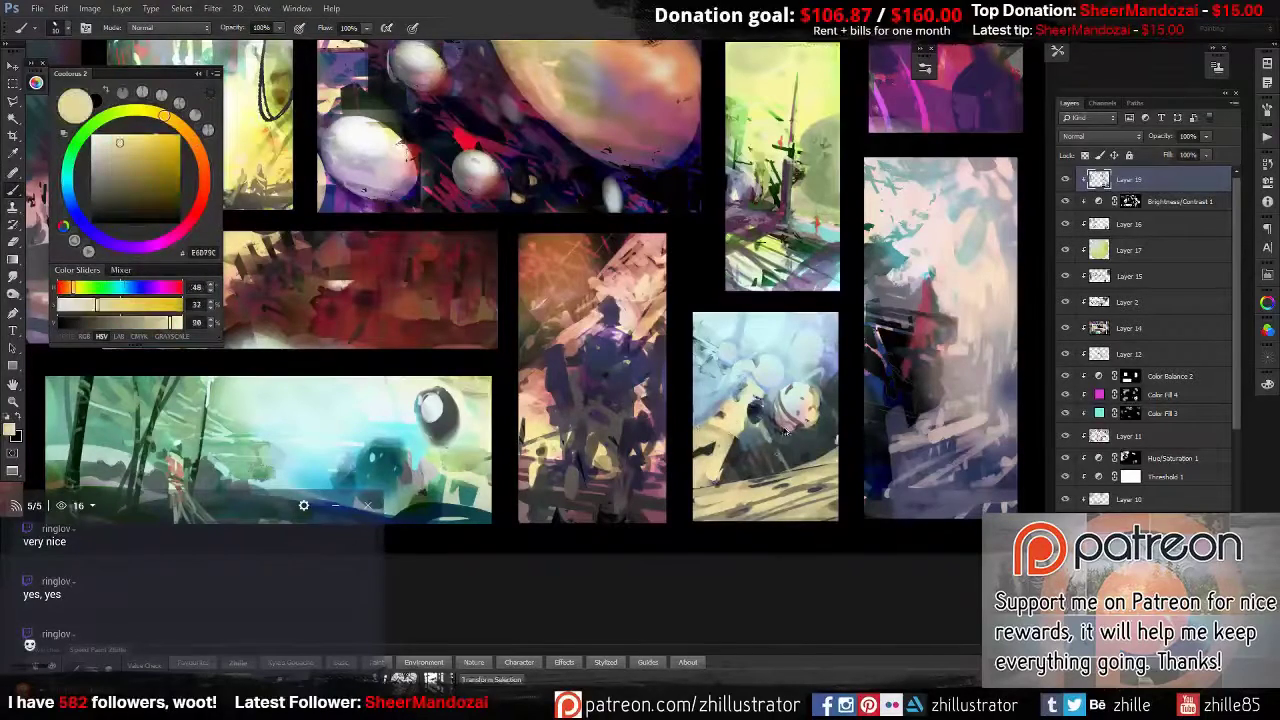
left_click(765, 388, "alt")
left_click(736, 490, "alt")
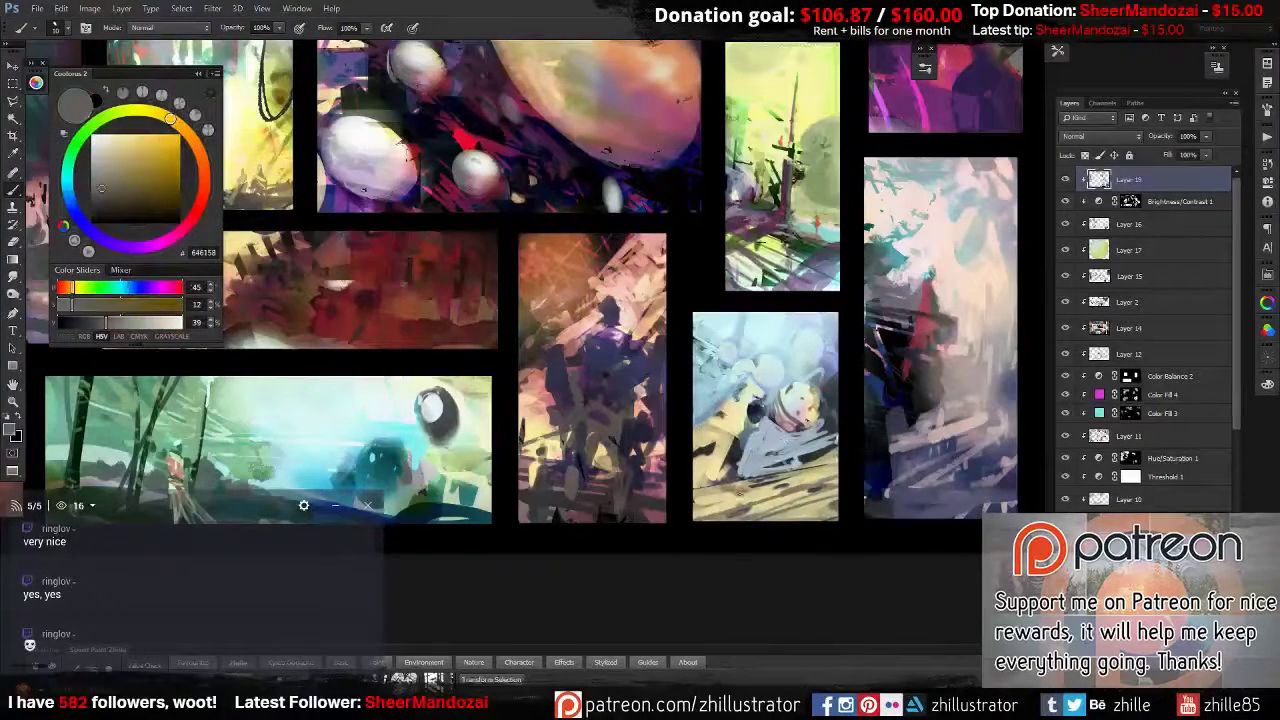
left_click(750, 492, "alt")
Clone texture over the bright sphere and paint light-blue strokes in the lower-left.
key("s")
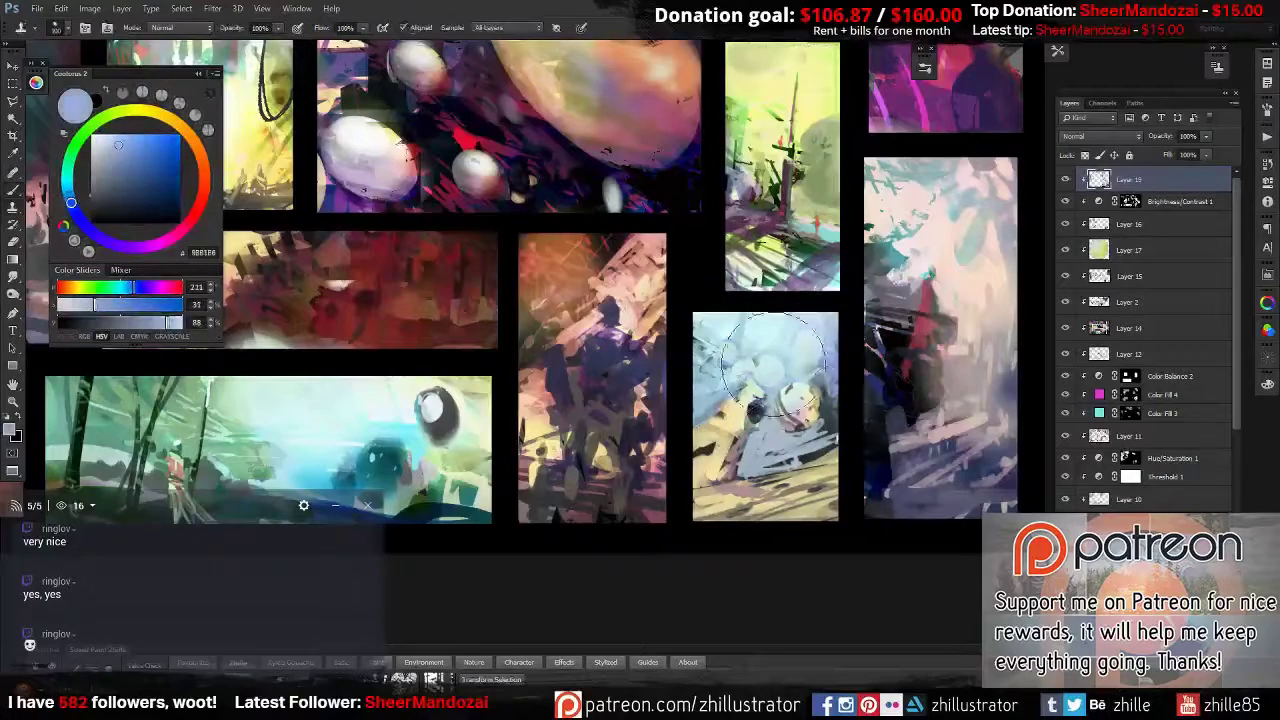
mouse_move(818, 374)
left_mouse_down()
mouse_move(785, 393)
mouse_move(800, 385)
left_mouse_up()
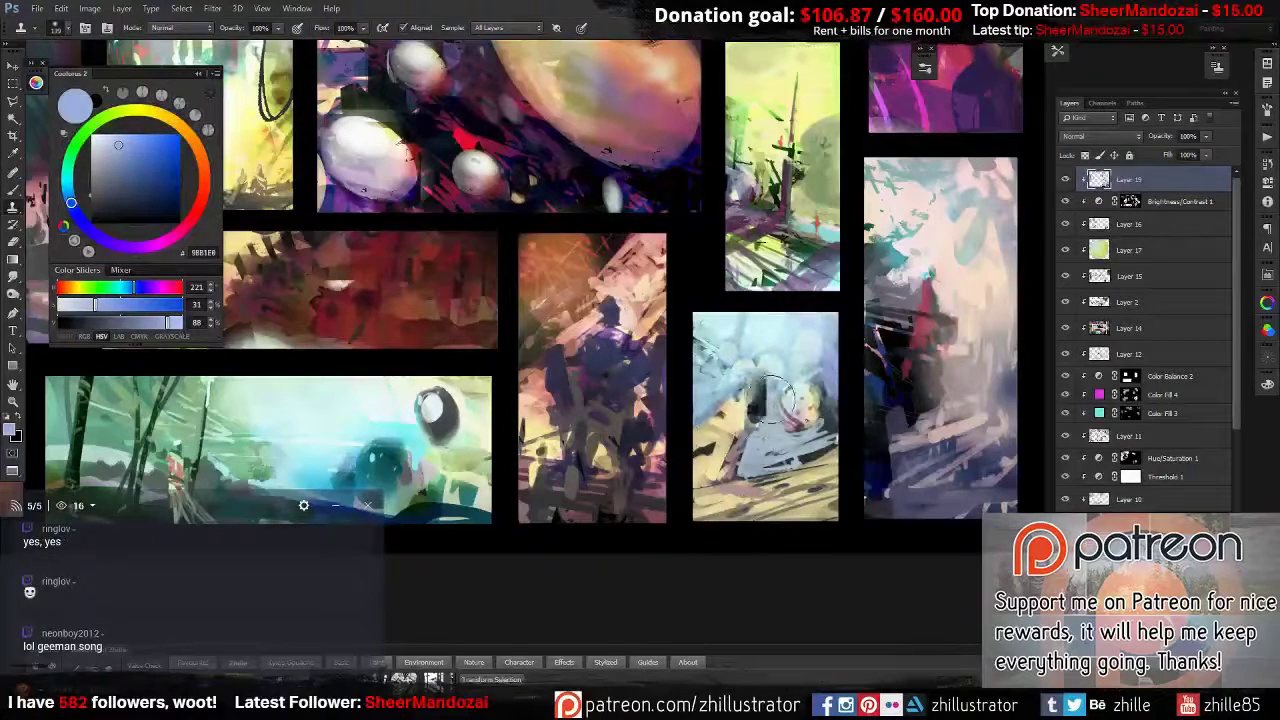
key("b")
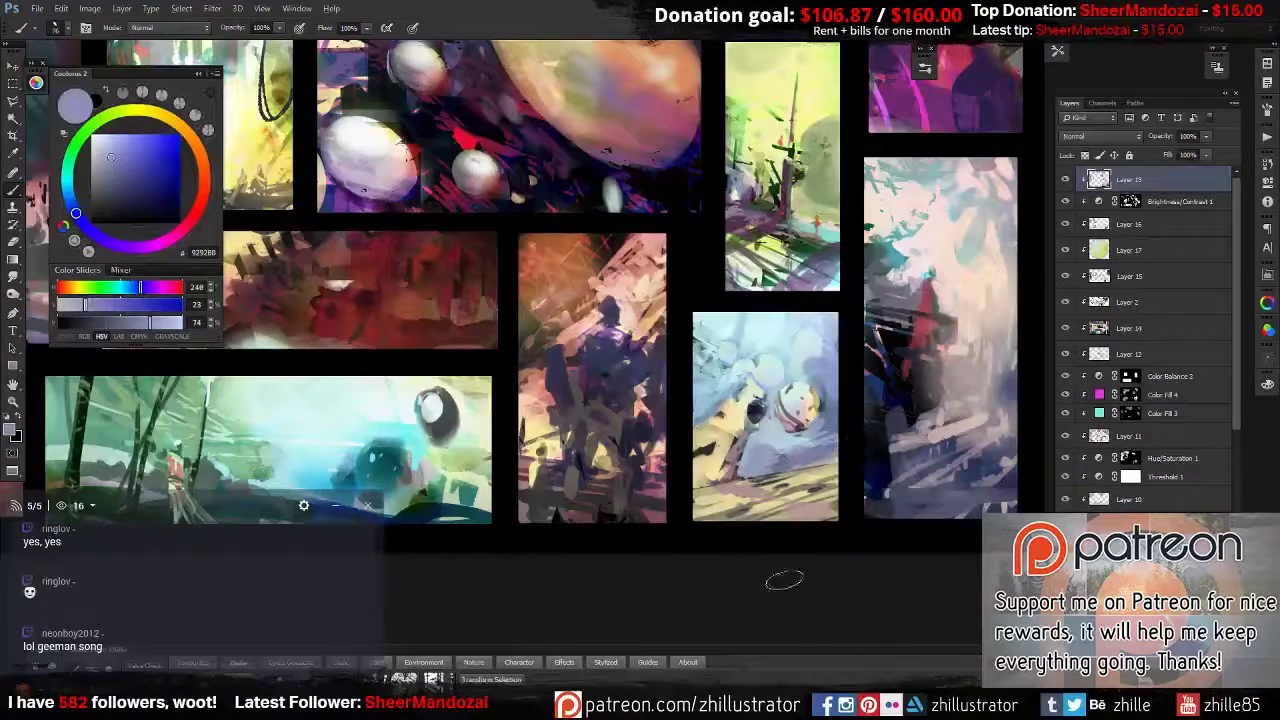
mouse_move(705, 330)
left_mouse_down()
mouse_move(710, 380)
mouse_move(770, 410)
mouse_move(717, 505)
left_mouse_up()
Paint lighter blue strokes across the middle of the blue thumbnail.
left_click(720, 390, "alt")
left_click(725, 475, "alt")
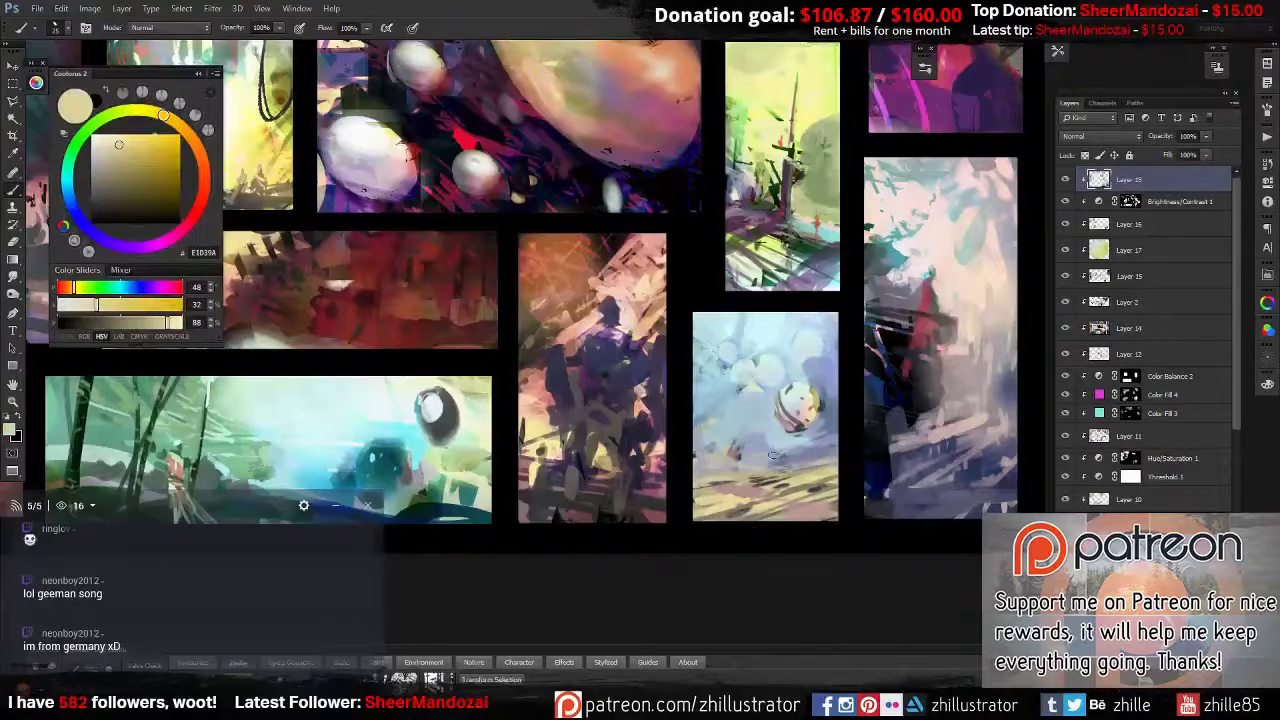
left_click(725, 432, "alt")
left_click(748, 442, "alt")
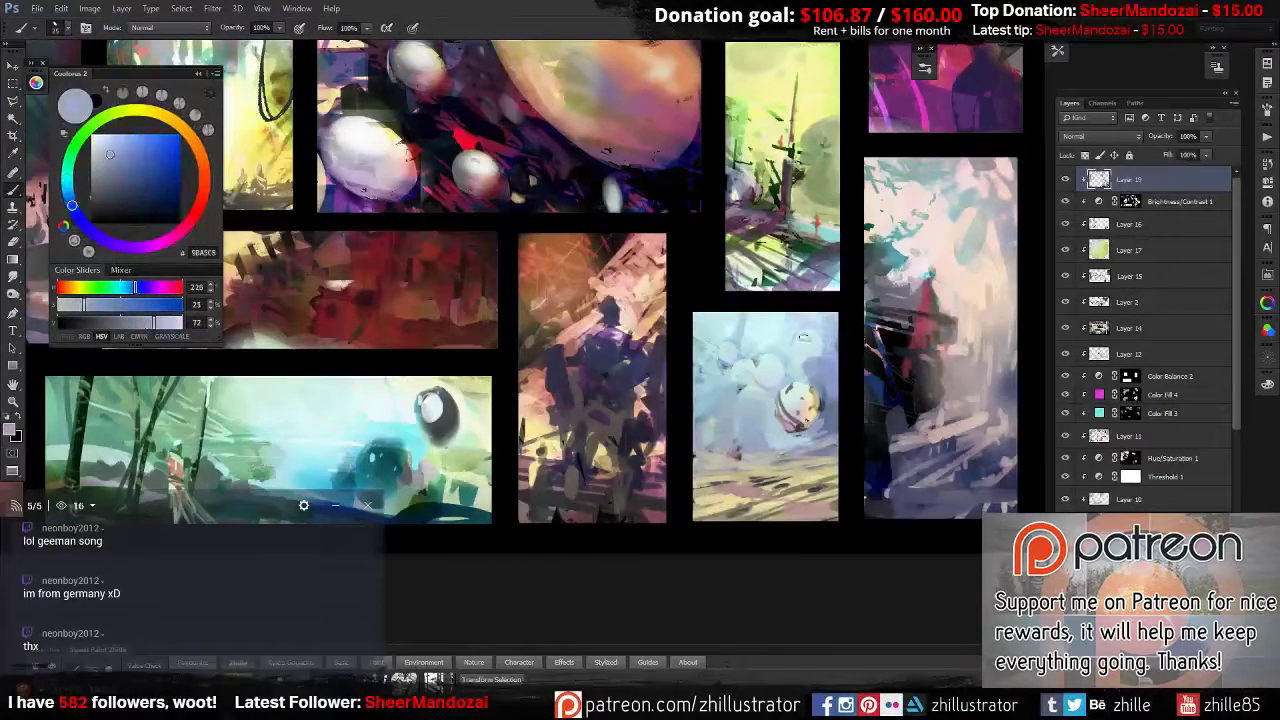
left_click_drag(800, 320, 805, 370)
left_click(730, 450, "alt")
left_click_drag(715, 455, 735, 465)
Add pale blue strokes near the bottom, darken a small spot, and zoom out.
left_click(735, 430, "alt")
left_click(715, 505, "alt")
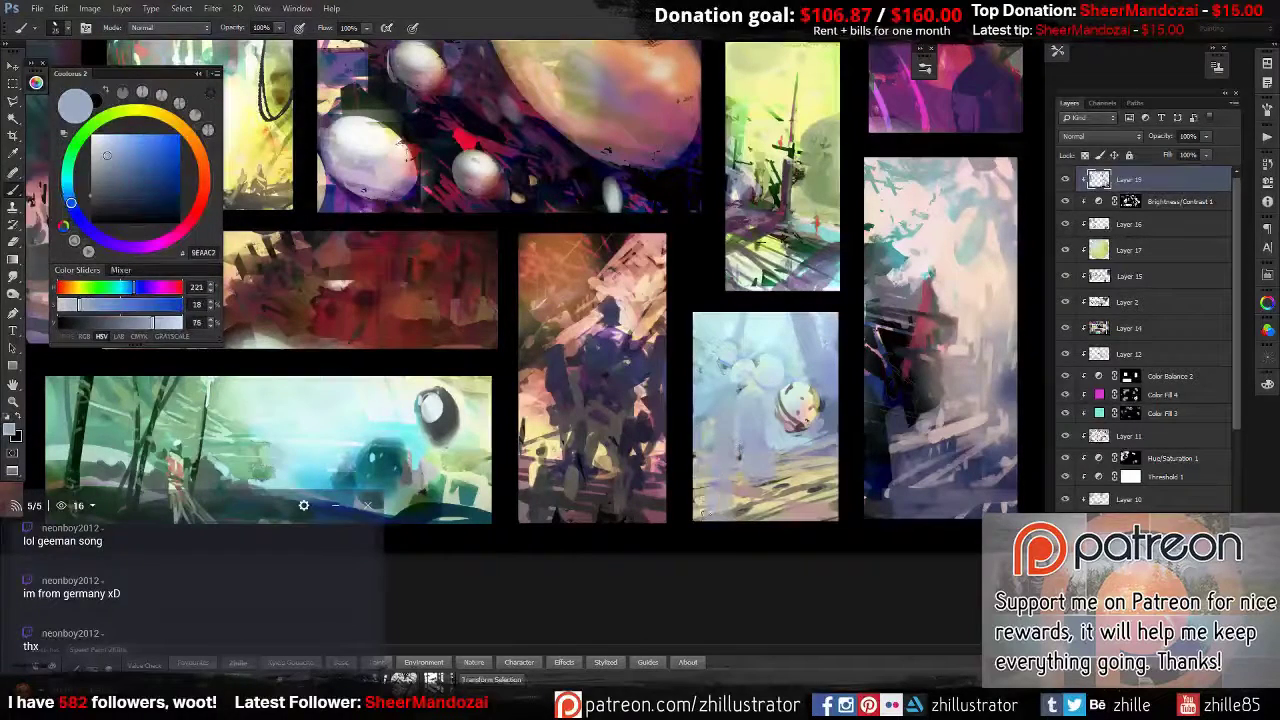
left_click_drag(740, 512, 775, 515)
left_click(714, 452, "alt")
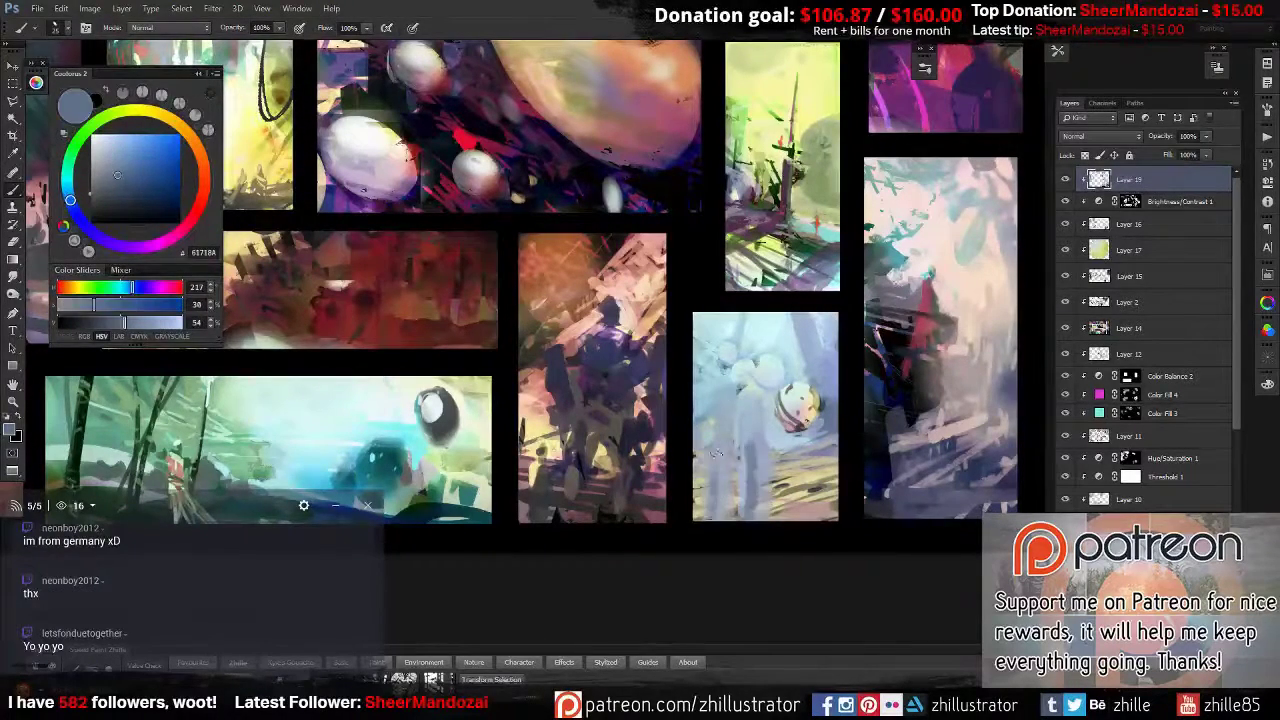
left_click(797, 408, "alt")
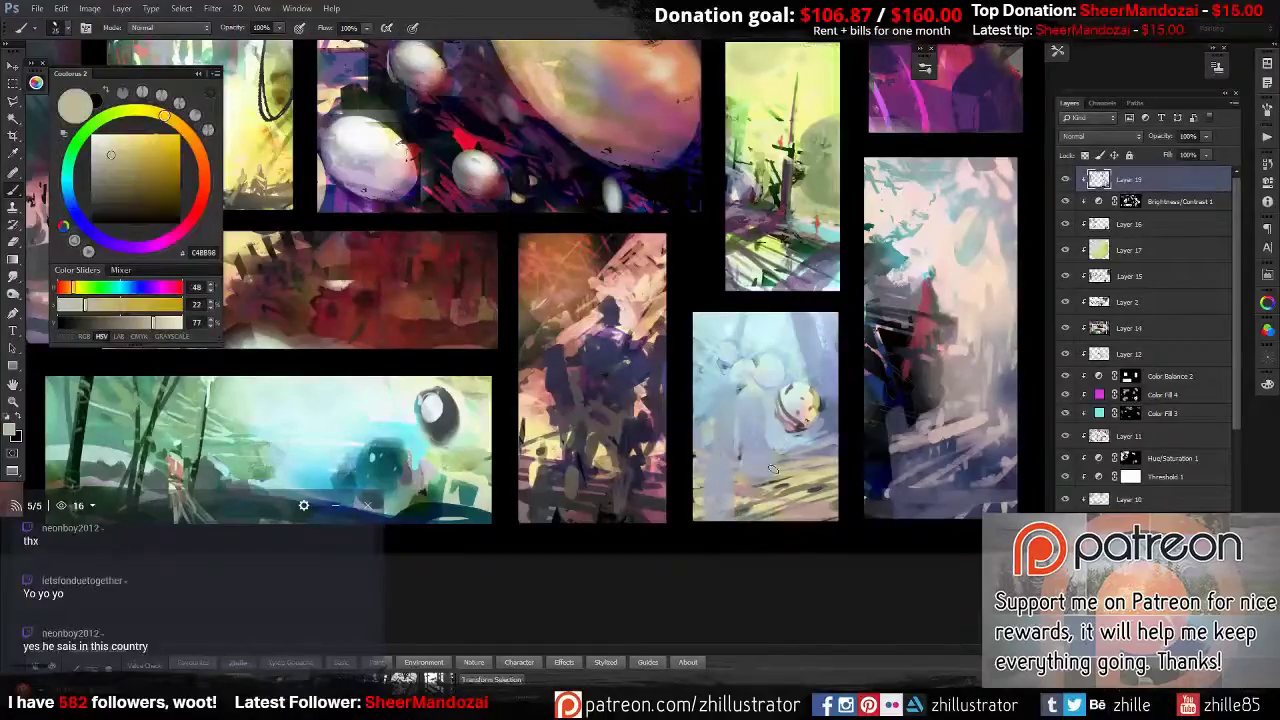
key("ctrl+minus")
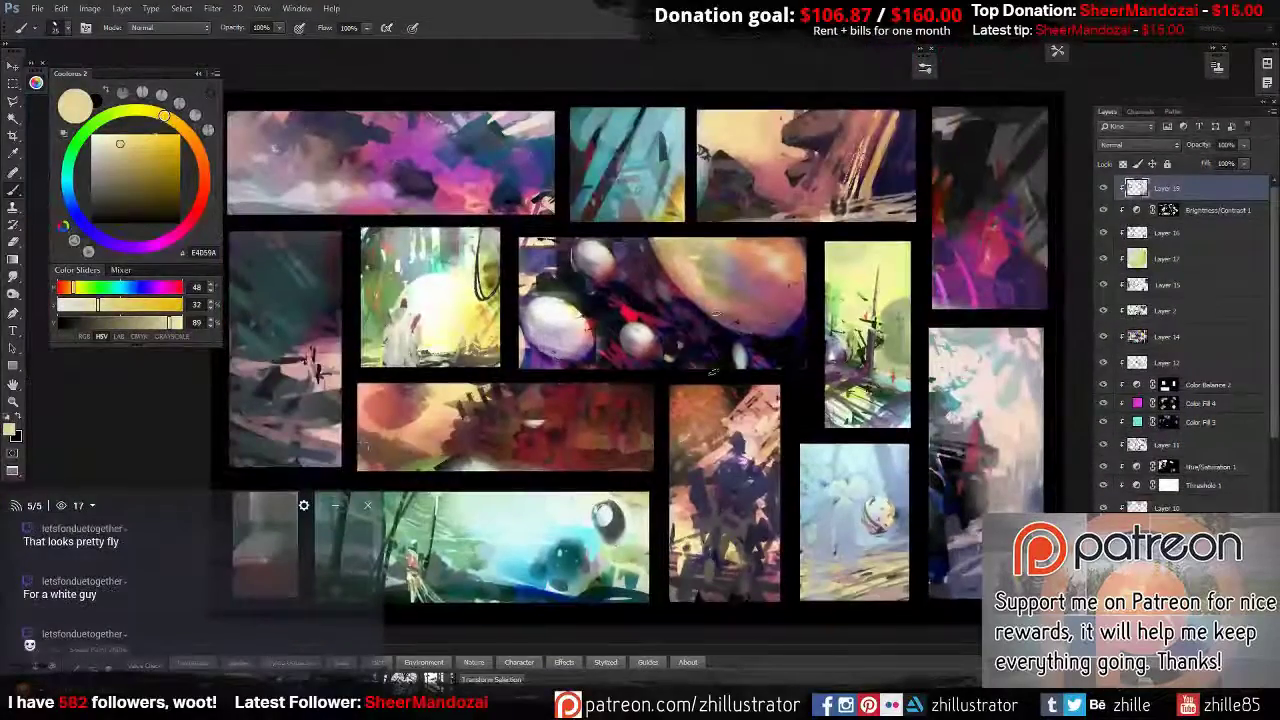
Zoom back in on the thumbnails and pick a red painting colour.
key("ctrl+plus")
left_click(540, 140, "alt")
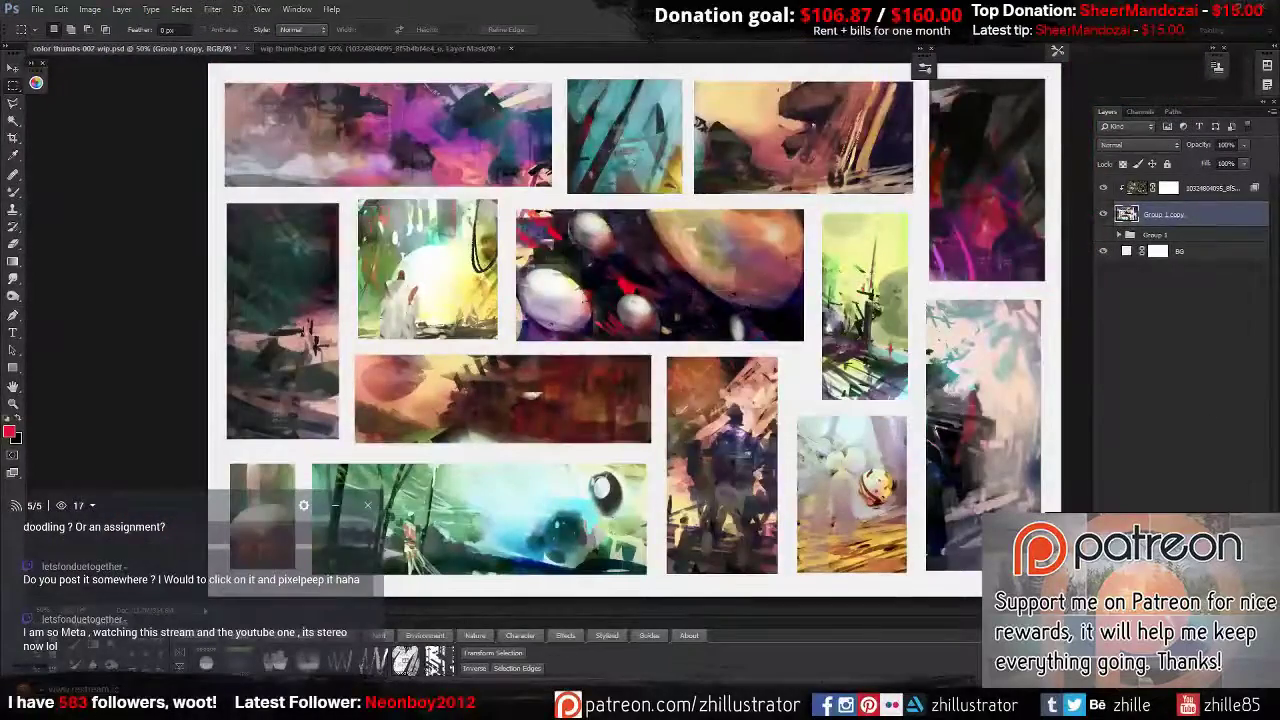
On the layer mask, paint dark and pale pink diagonal strokes across the tall left thumbnail.
left_click(1168, 188)
key("b")
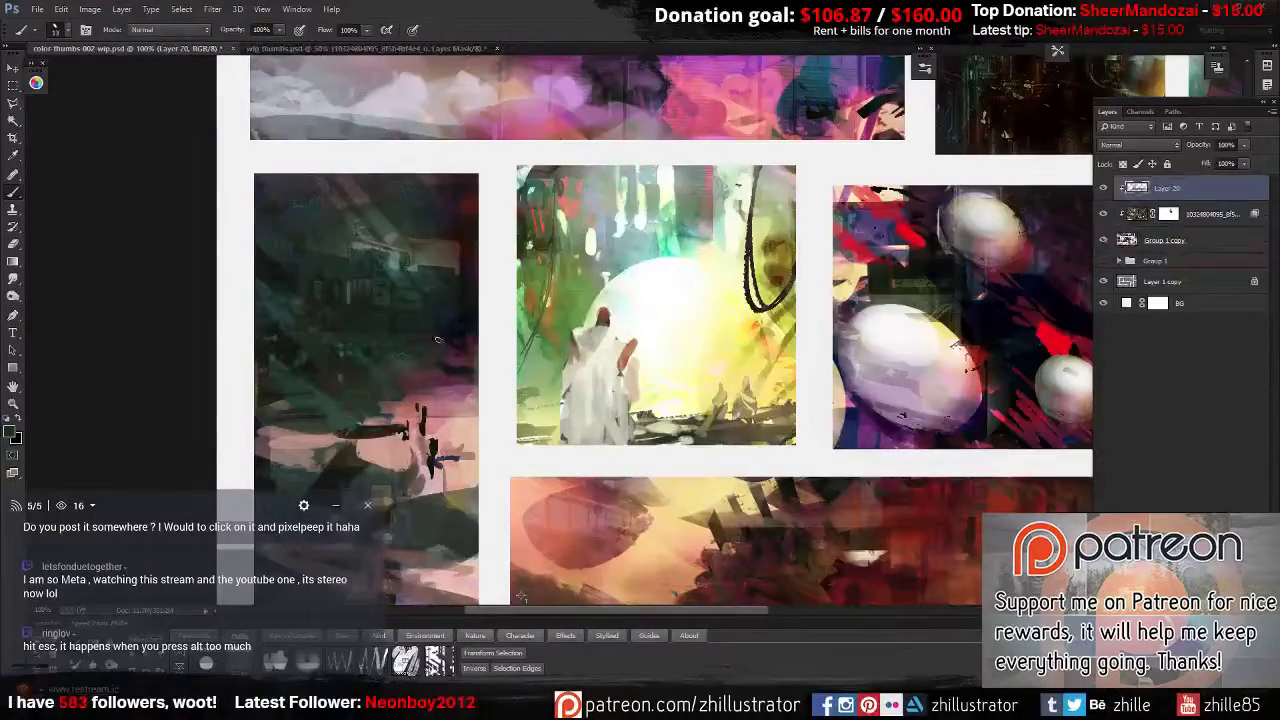
left_click_drag(520, 597, 641, 491)
left_click_drag(400, 345, 590, 358)
left_click_drag(375, 380, 548, 362)
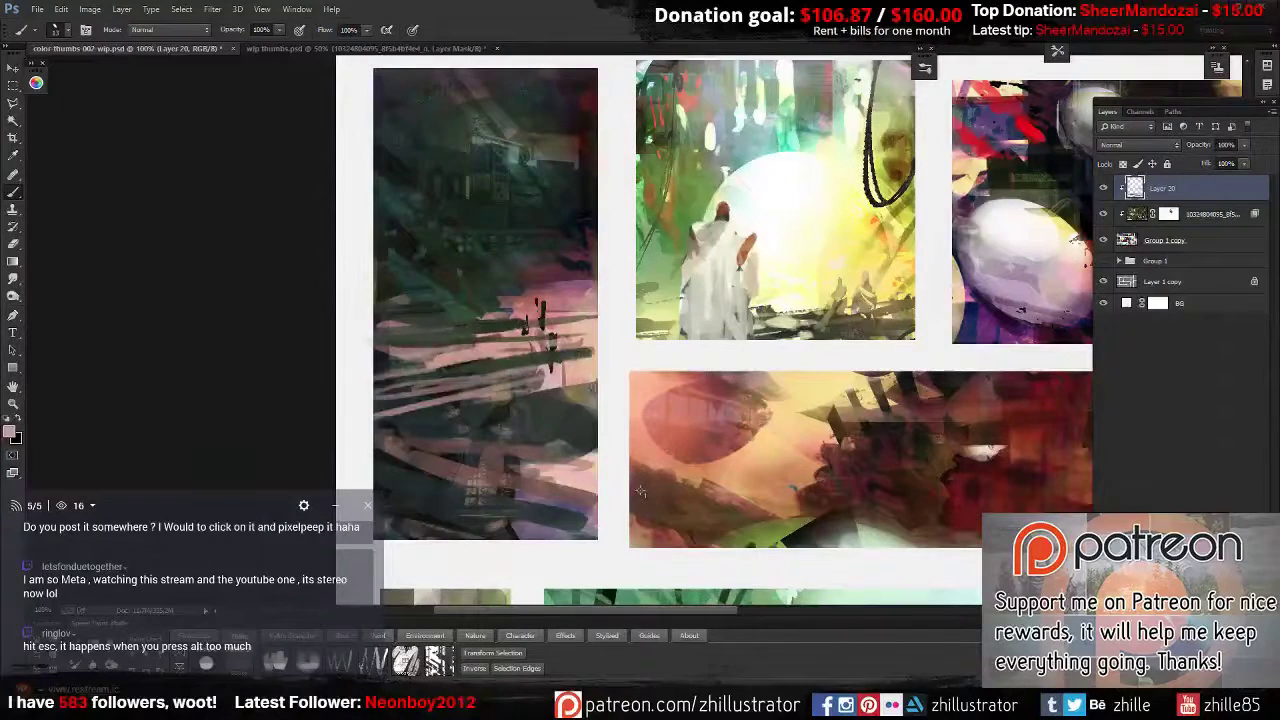
left_click_drag(378, 480, 595, 392)
mouse_move(420, 540)
left_mouse_down()
mouse_move(572, 482)
mouse_move(531, 408)
left_mouse_up()
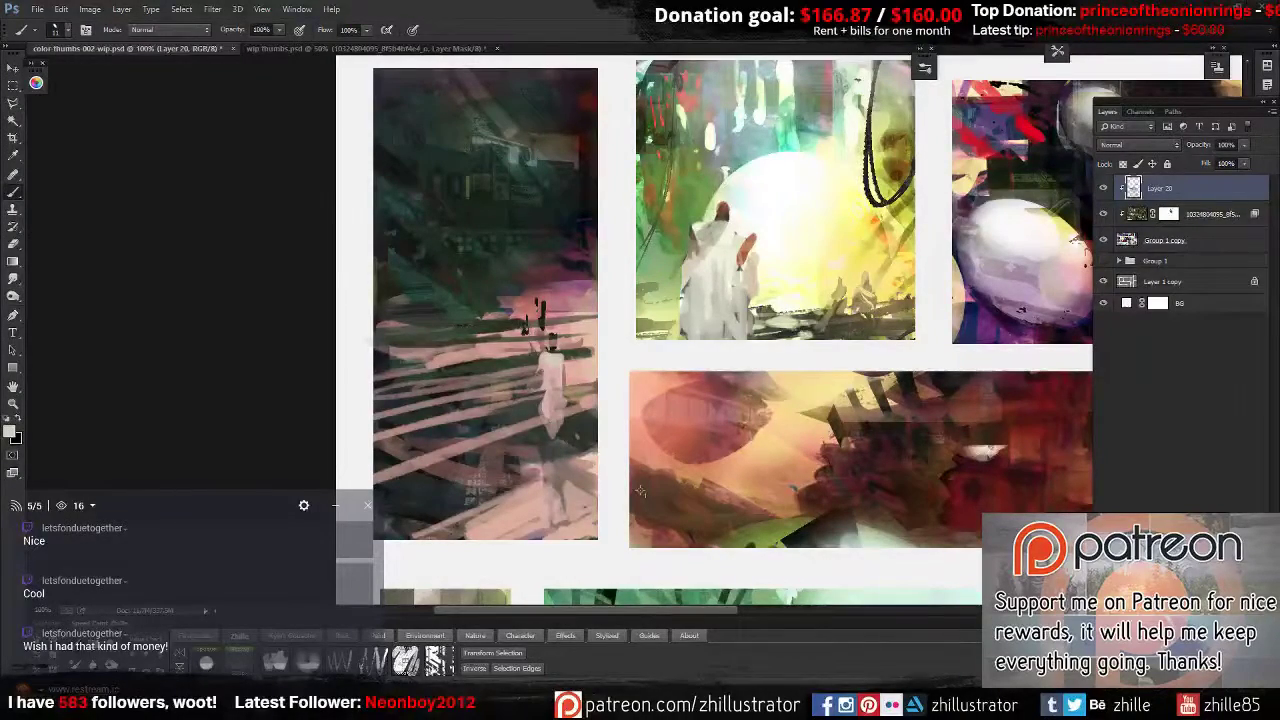
Recentre on the left thumbnail and bring up the new adjustment layer list.
left_click_drag(640, 491, 532, 465)
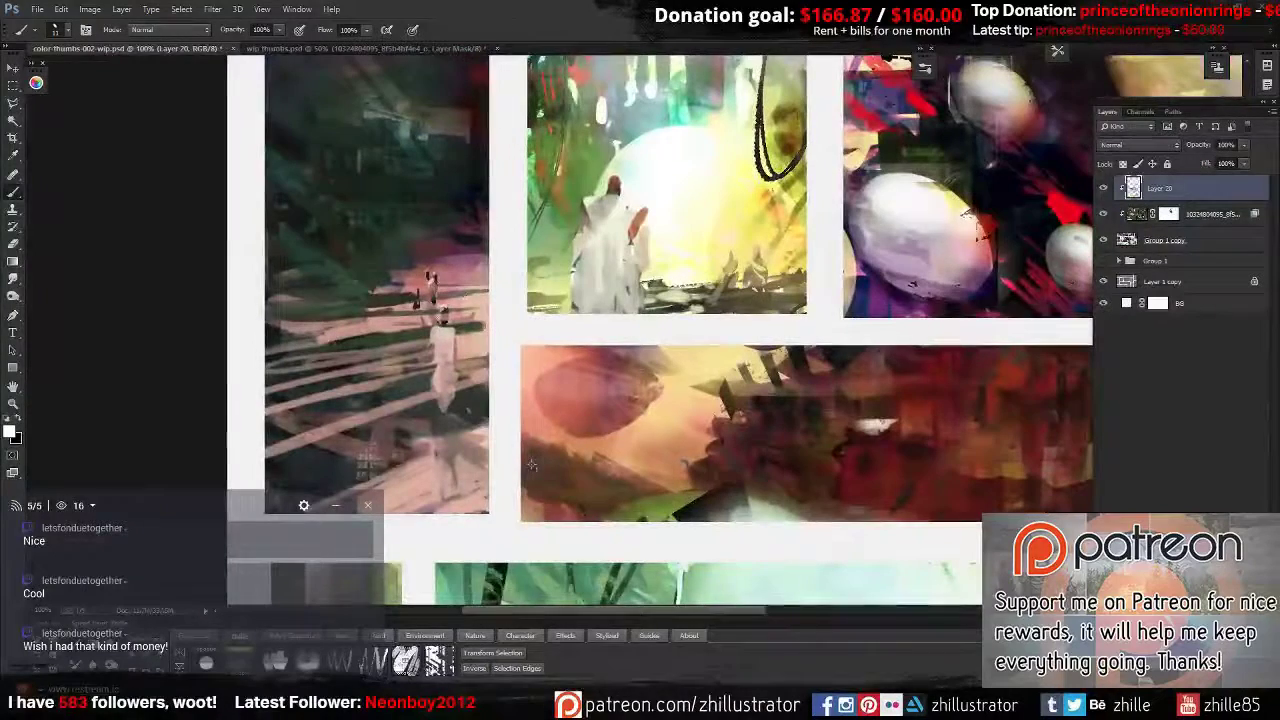
left_click_drag(532, 465, 639, 462)
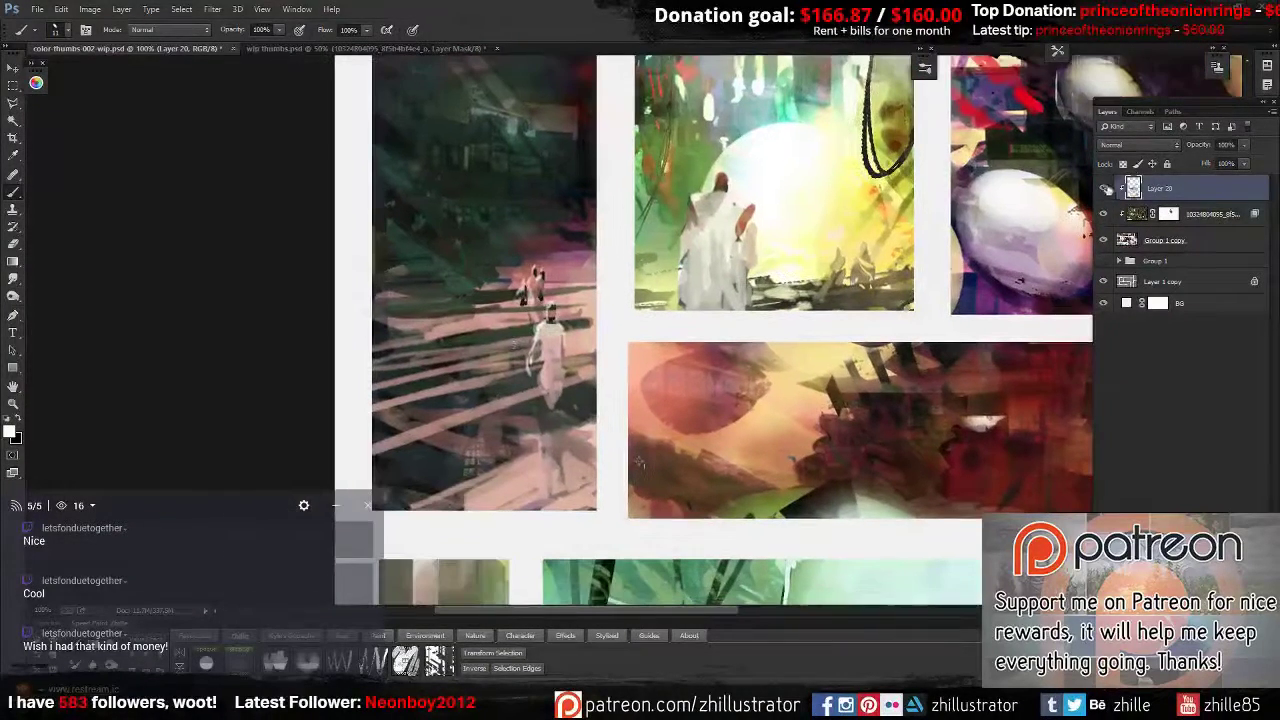
left_click(1190, 612)
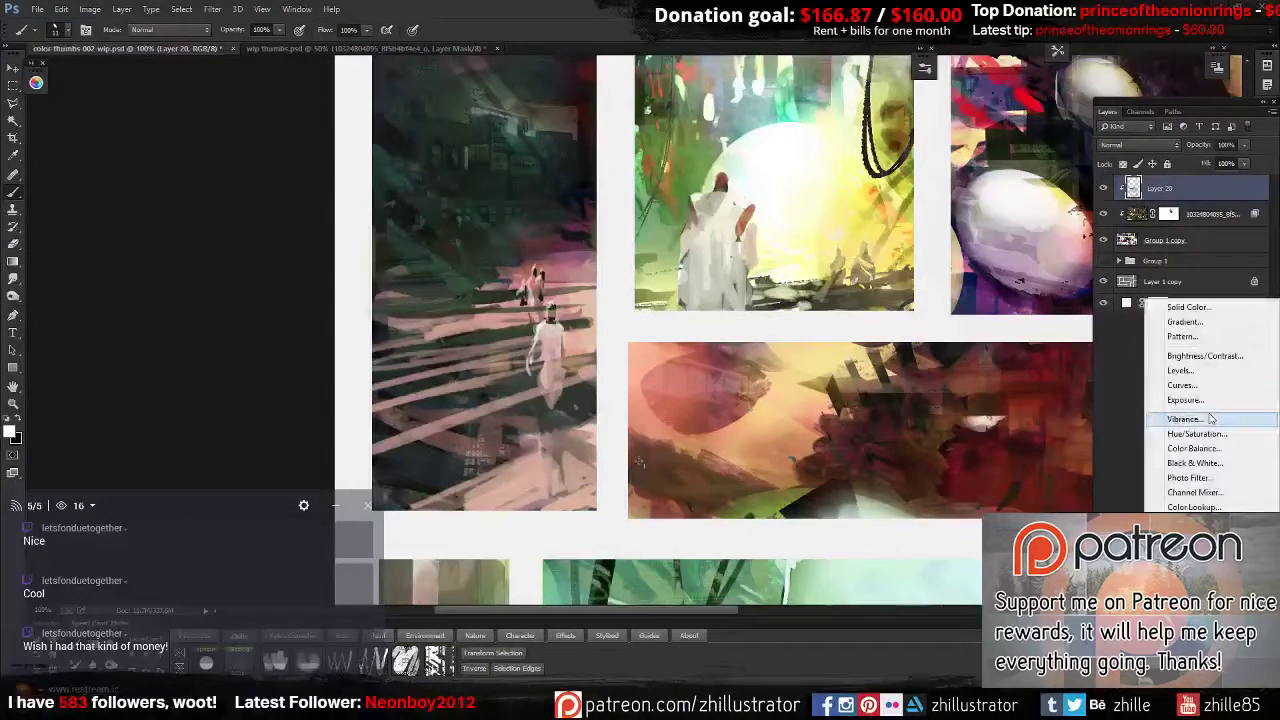
Create Layer 21 in Color Dodge mode and drop brush opacity to 20%.
left_click(652, 384)
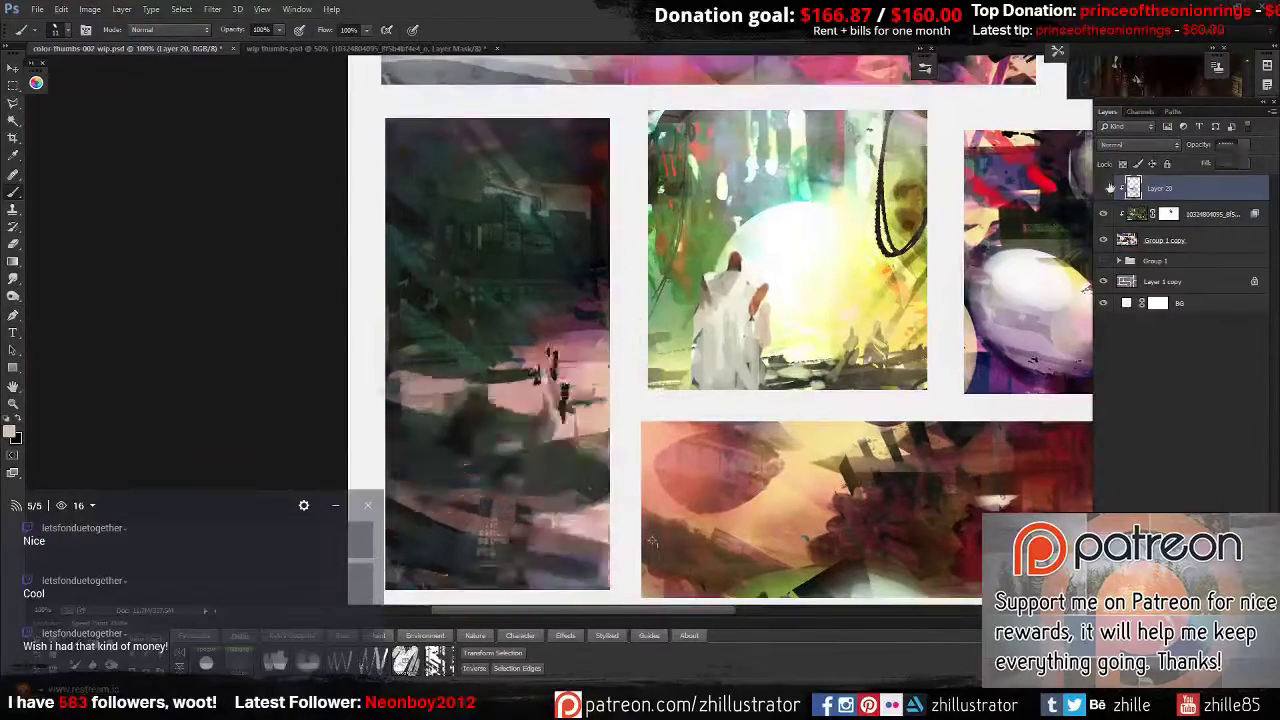
left_click(1140, 145)
left_click(1116, 276)
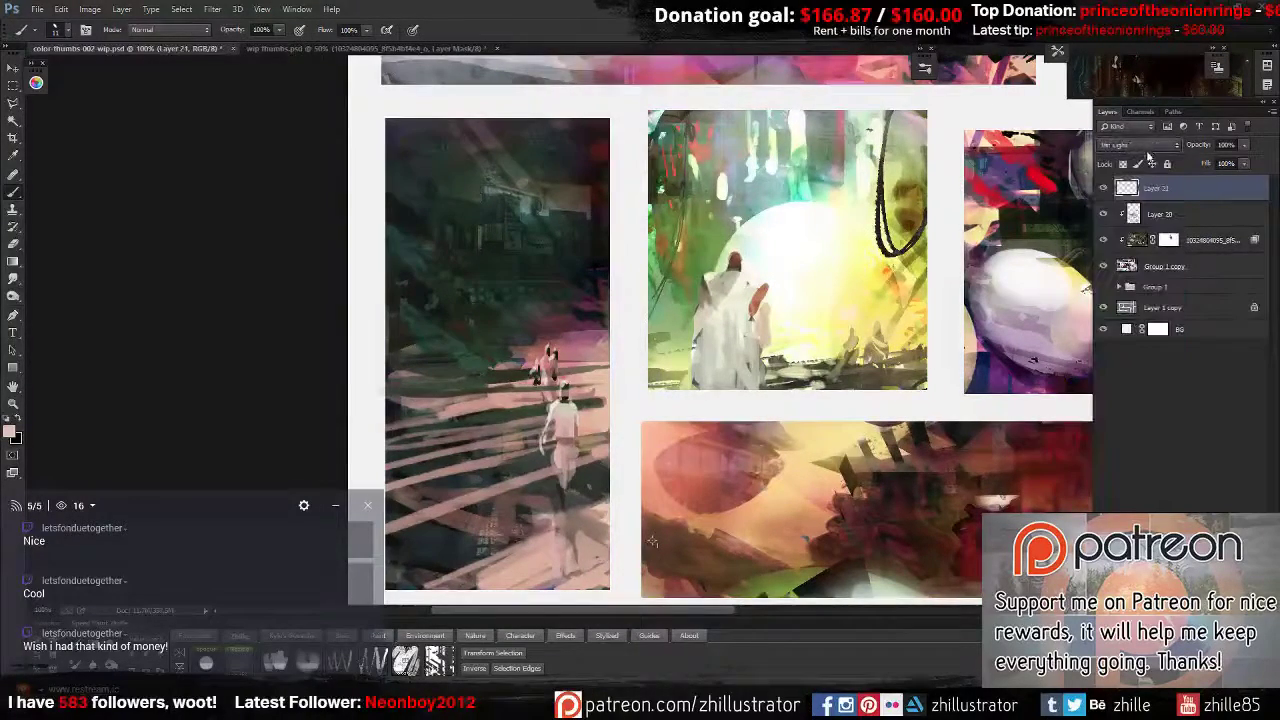
key("ctrl+minus")
key("2")
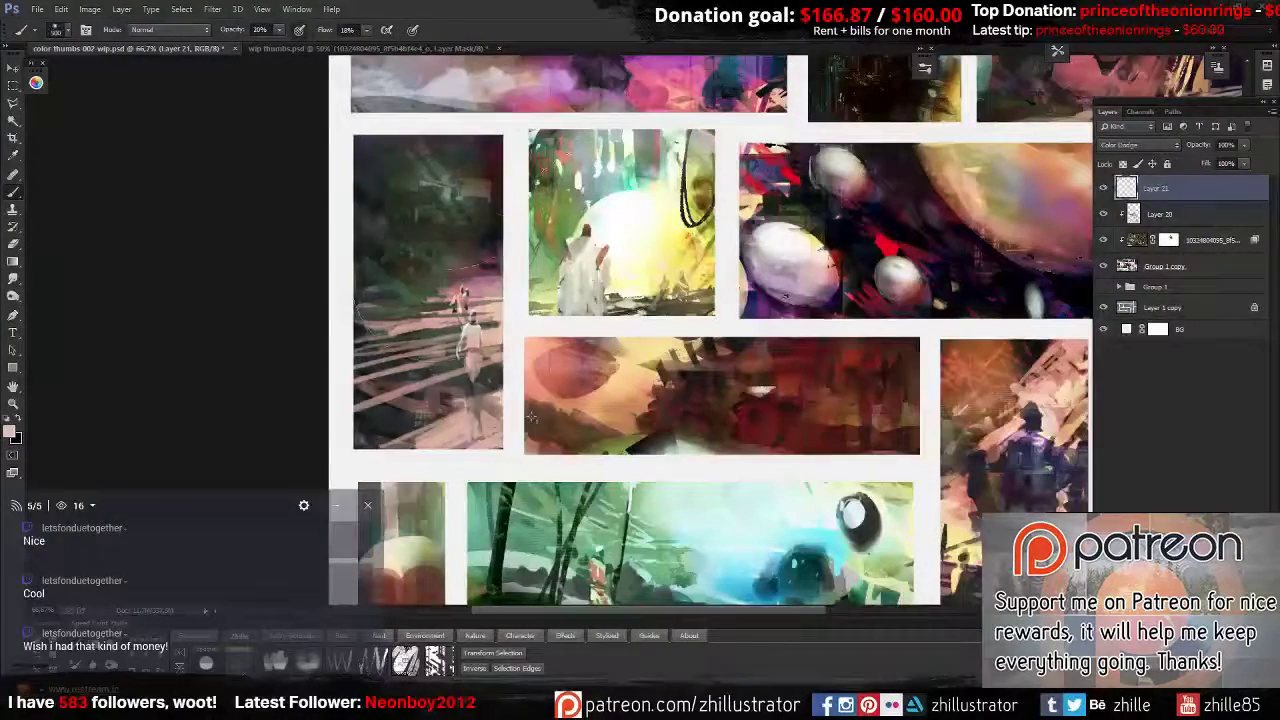
With Color Dodge hidden, paint a light tan stroke on Layer 20 at 50% opacity.
mouse_move(437, 225)
left_mouse_down()
mouse_move(227, 268)
mouse_move(302, 336)
left_mouse_up()
mouse_move(397, 527)
left_mouse_down()
mouse_move(227, 522)
mouse_move(187, 627)
left_mouse_up()
key("5")
key("alt+bracketleft")
left_click(1103, 188)
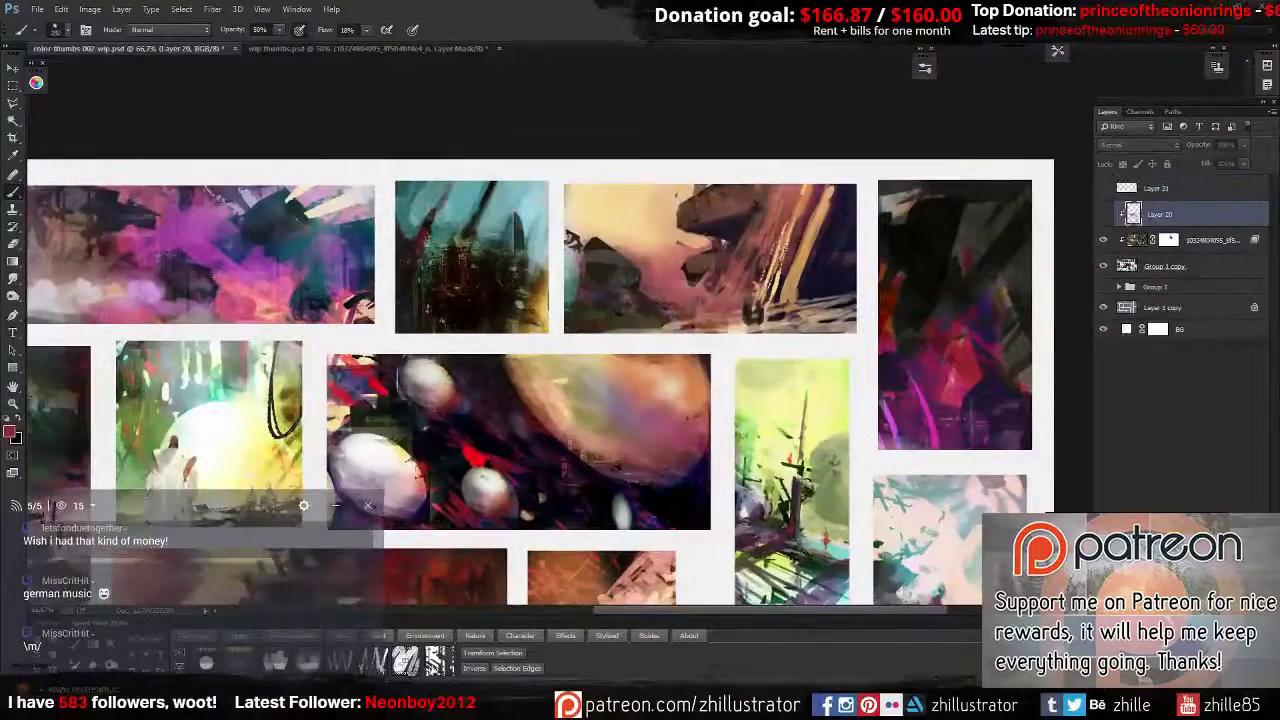
left_click(964, 259, "alt")
left_click_drag(964, 288, 952, 300)
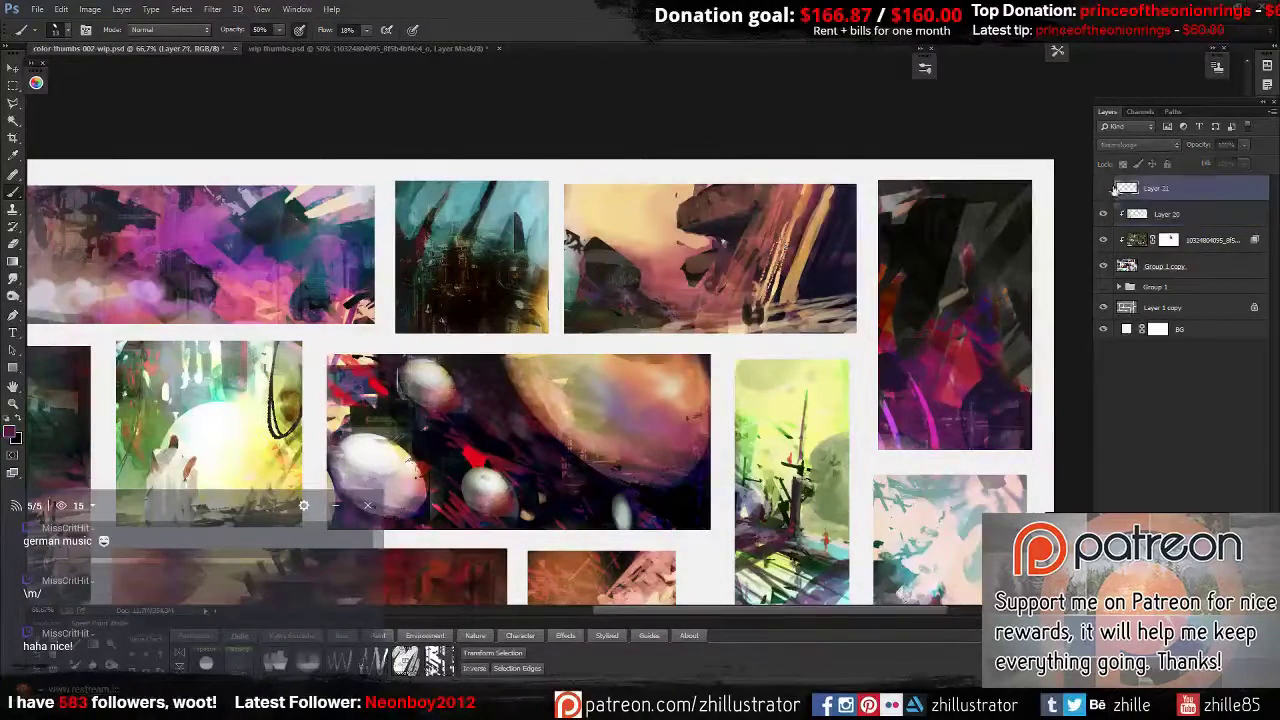
At full opacity and flow, paint light and red strokes on the top-right thumbnail.
key("0")
key("shift+0")
left_click(965, 291, "alt")
left_click_drag(962, 262, 966, 246)
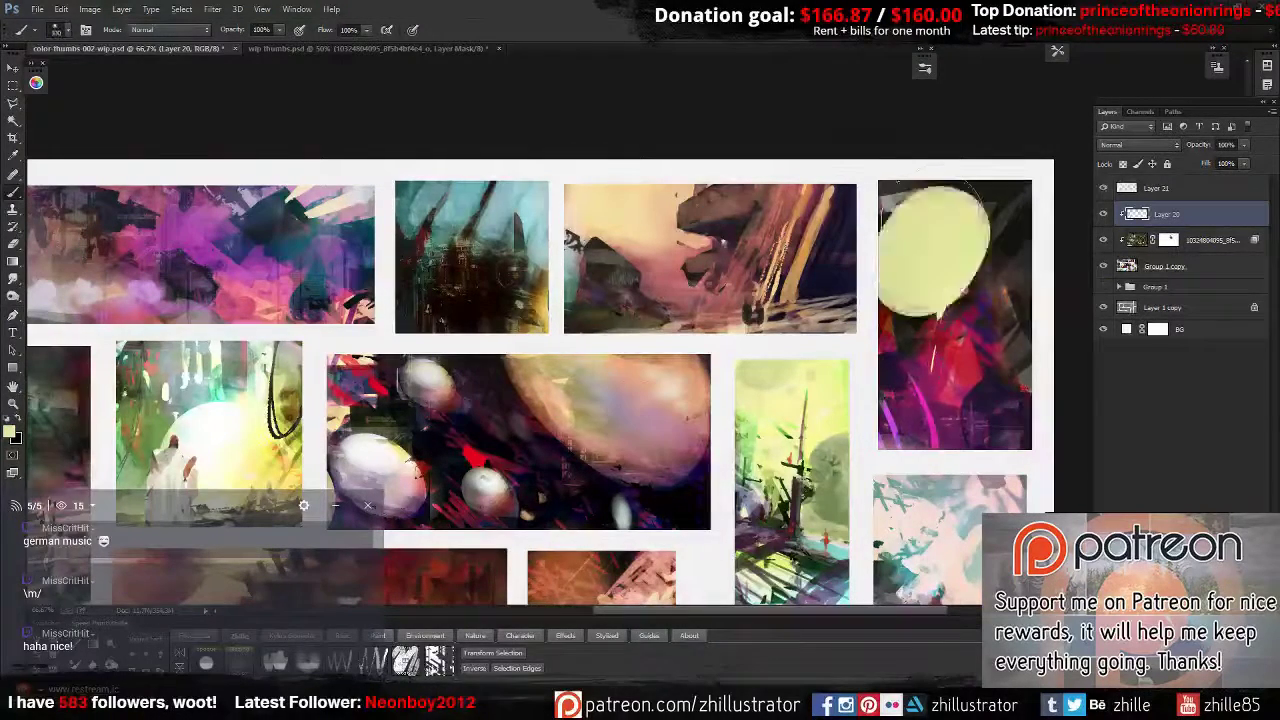
left_click(940, 345, "alt")
left_click_drag(965, 250, 935, 330)
Try light grey over the thumbnail's upper left at 8% flow, then undo it.
left_click(905, 250, "alt")
mouse_move(940, 200)
left_mouse_down()
mouse_move(900, 290)
mouse_move(898, 232)
left_mouse_up()
key("shift+0")
key("shift+8")
key("ctrl+z")
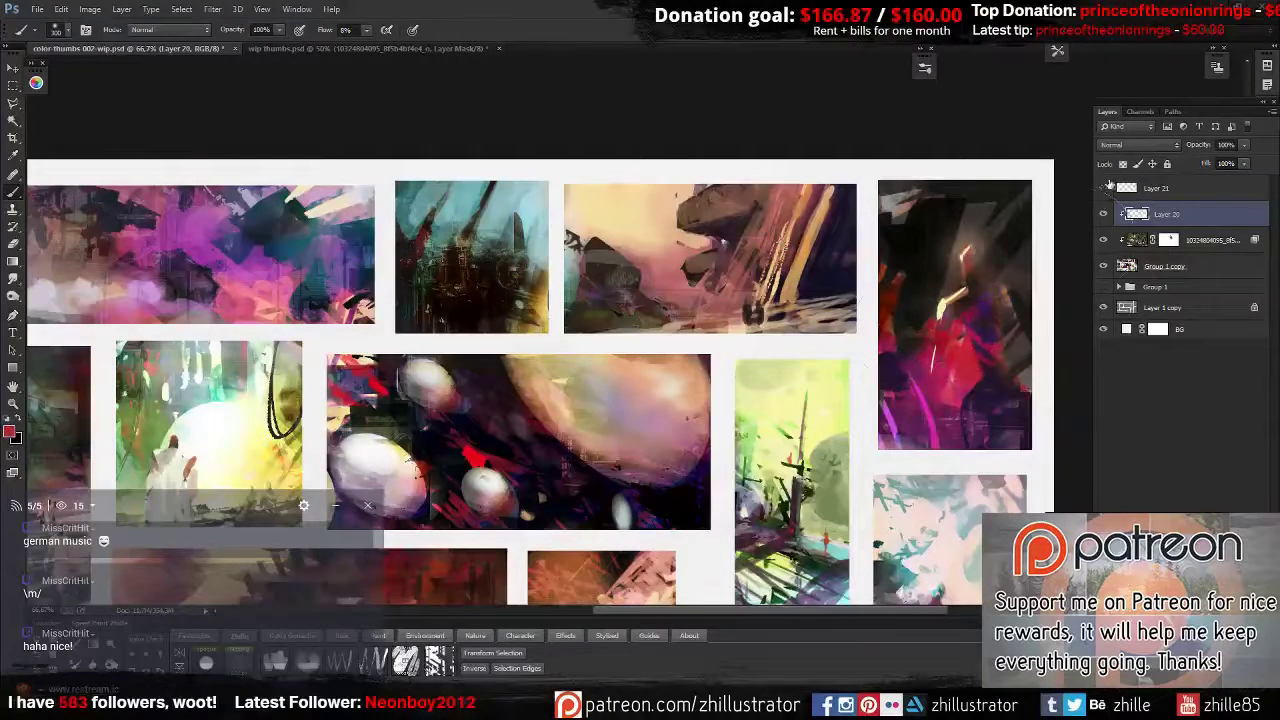
Show the Color Dodge layer again and clone red paint onto the top-right thumbnail.
left_click(1104, 187)
key("s")
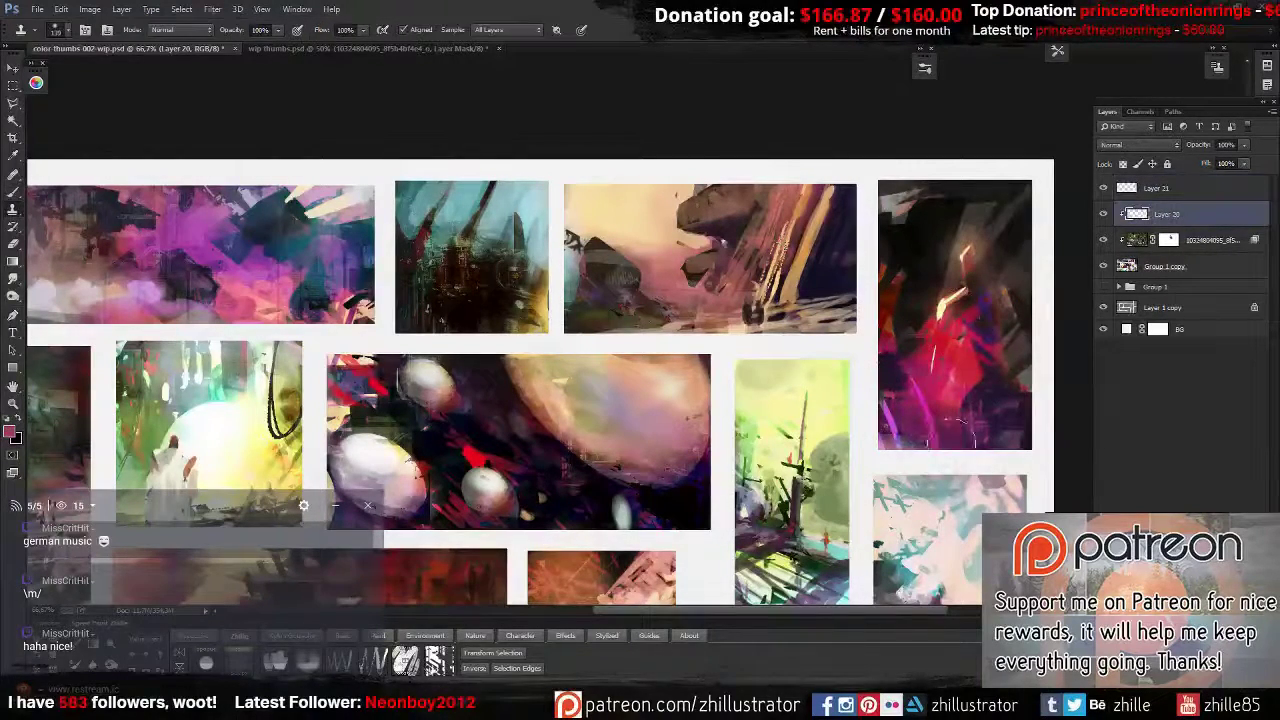
left_click(167, 29)
left_click(472, 134)
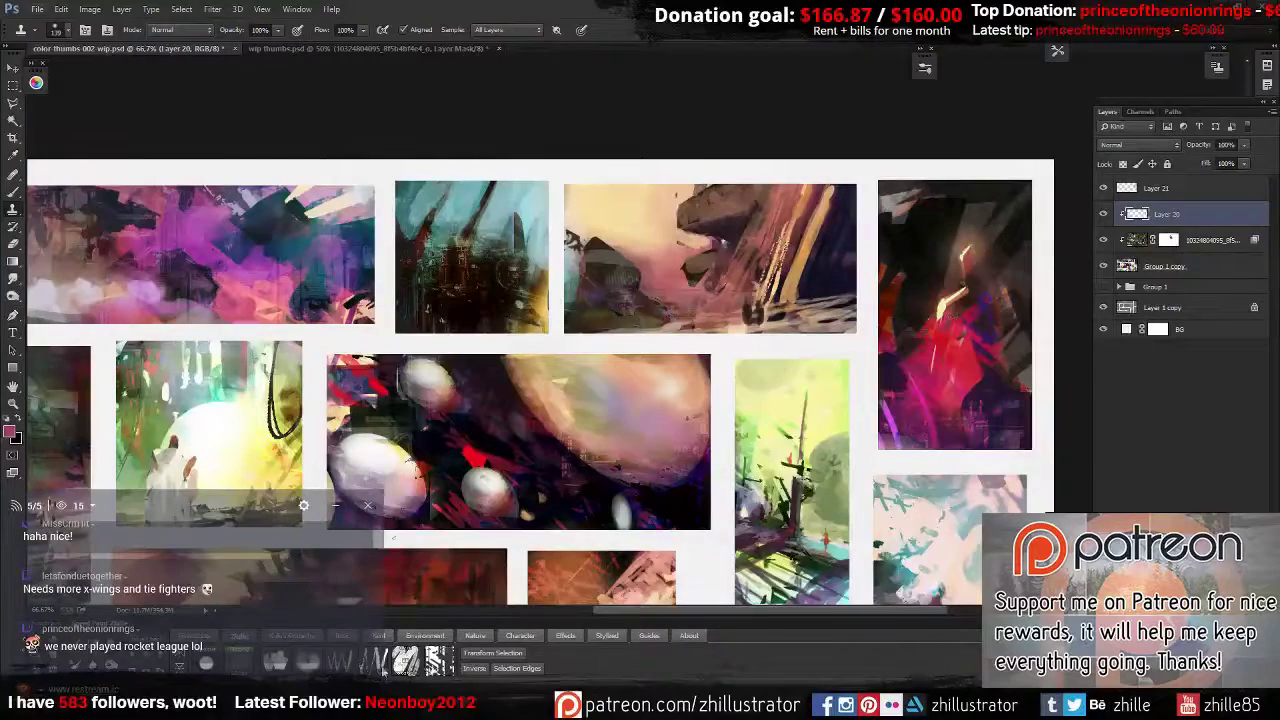
left_click(975, 400, "alt")
left_click(943, 208)
Fade the cloned red paint, adjusting its blend mode.
key("ctrl+shift+f")
left_click(865, 533)
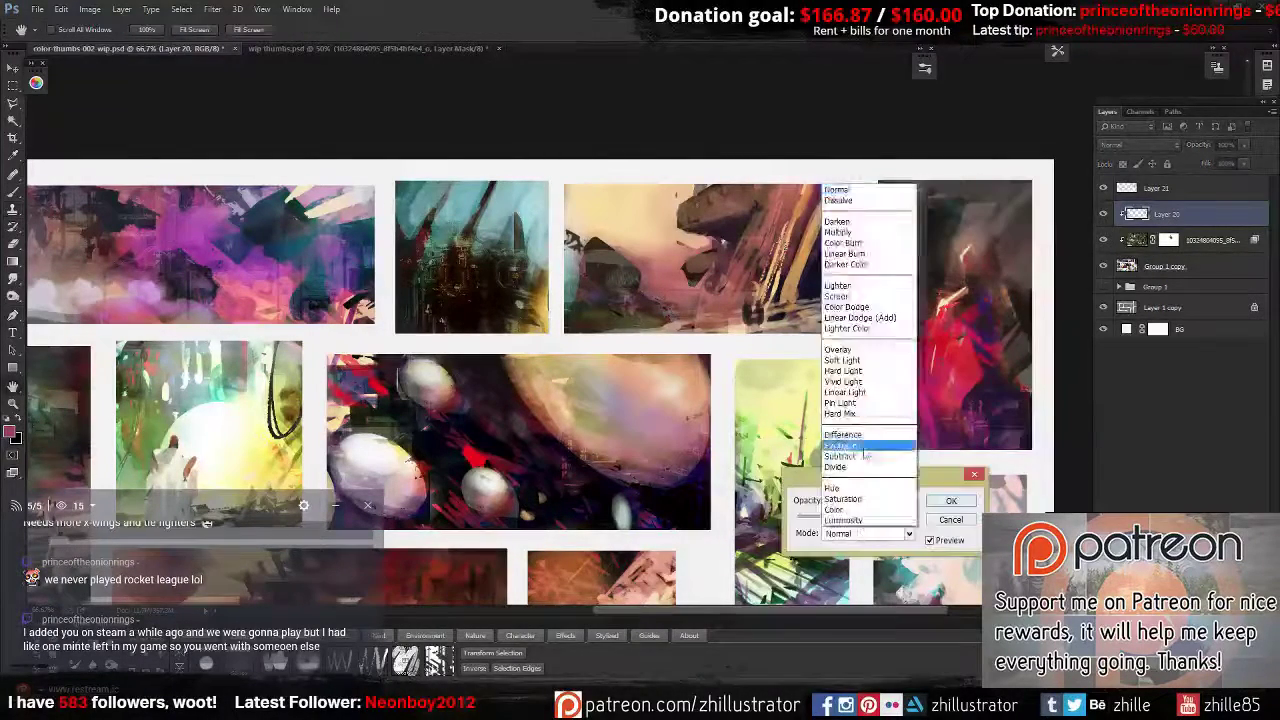
left_click(860, 445)
key("Return")
Zoom out to 50% and create Layer 22 above Layer 20.
key("ctrl+minus")
key("m")
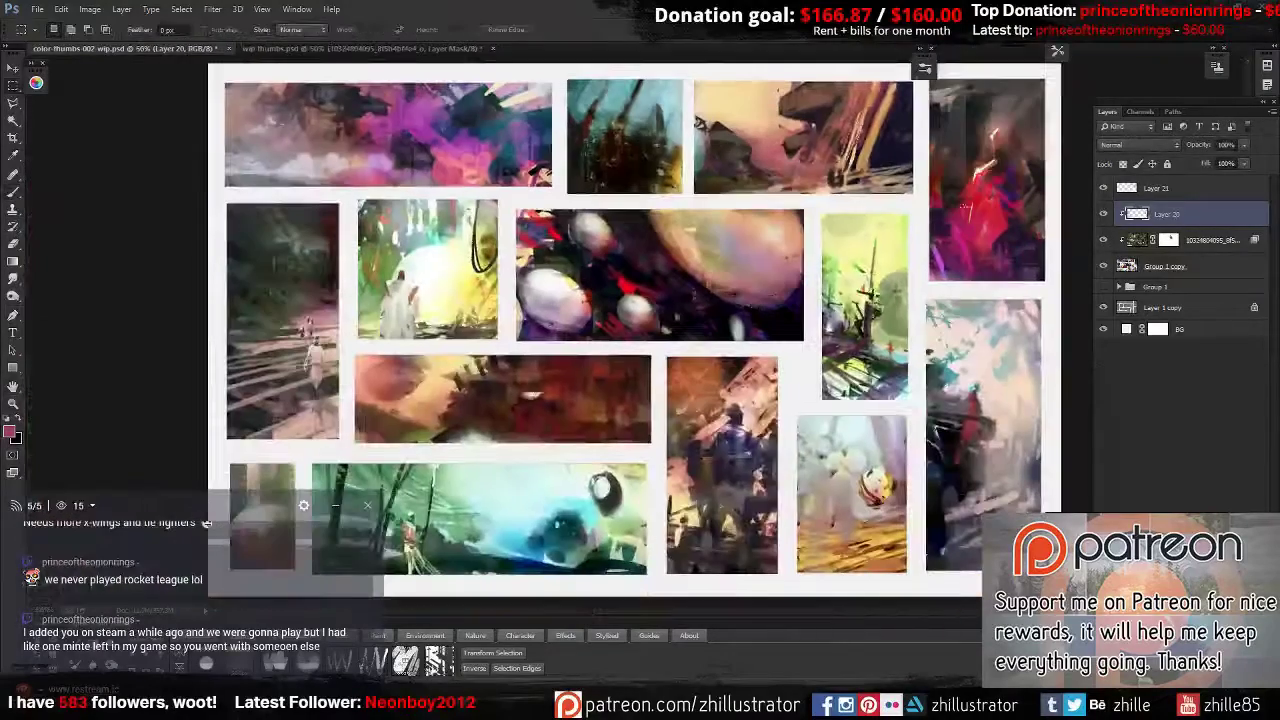
key("ctrl+j")
scroll(1140, 150, "down", 8)
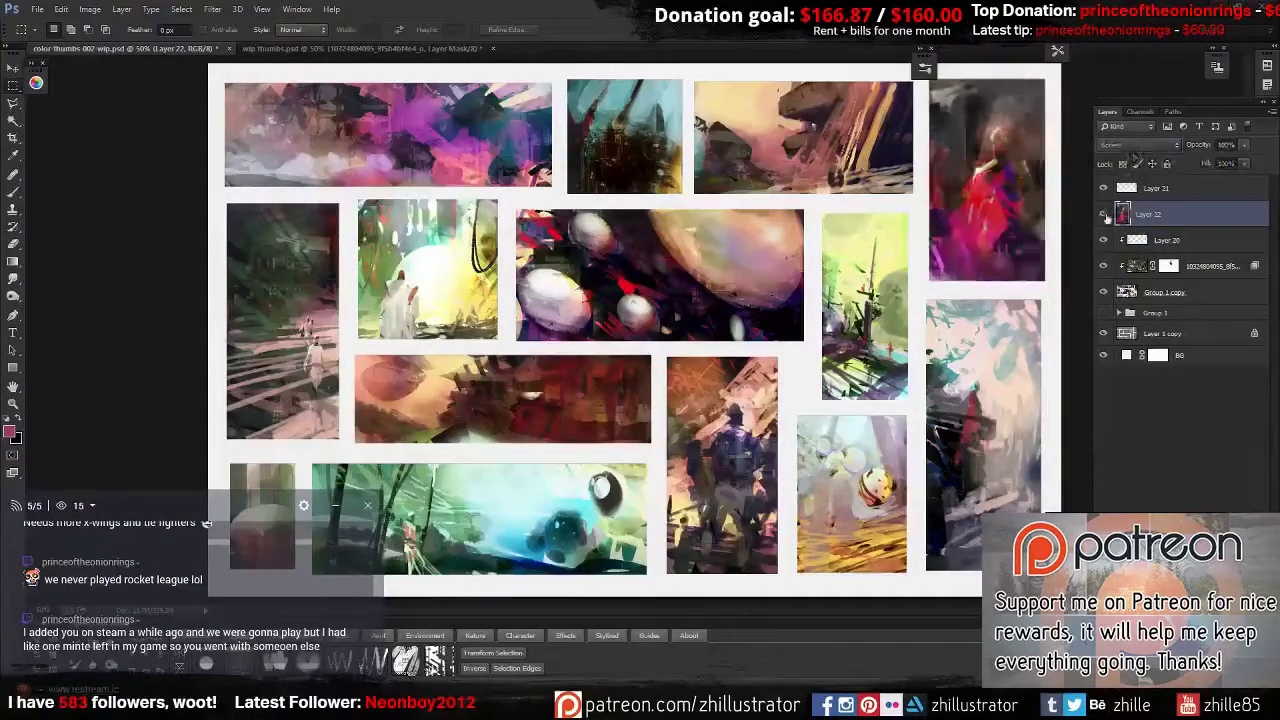
scroll(1140, 145, "up", 8)
Apply a red-magenta Gradient Map to tint the top-right thumbnail.
left_click(90, 9)
mouse_move(110, 43)
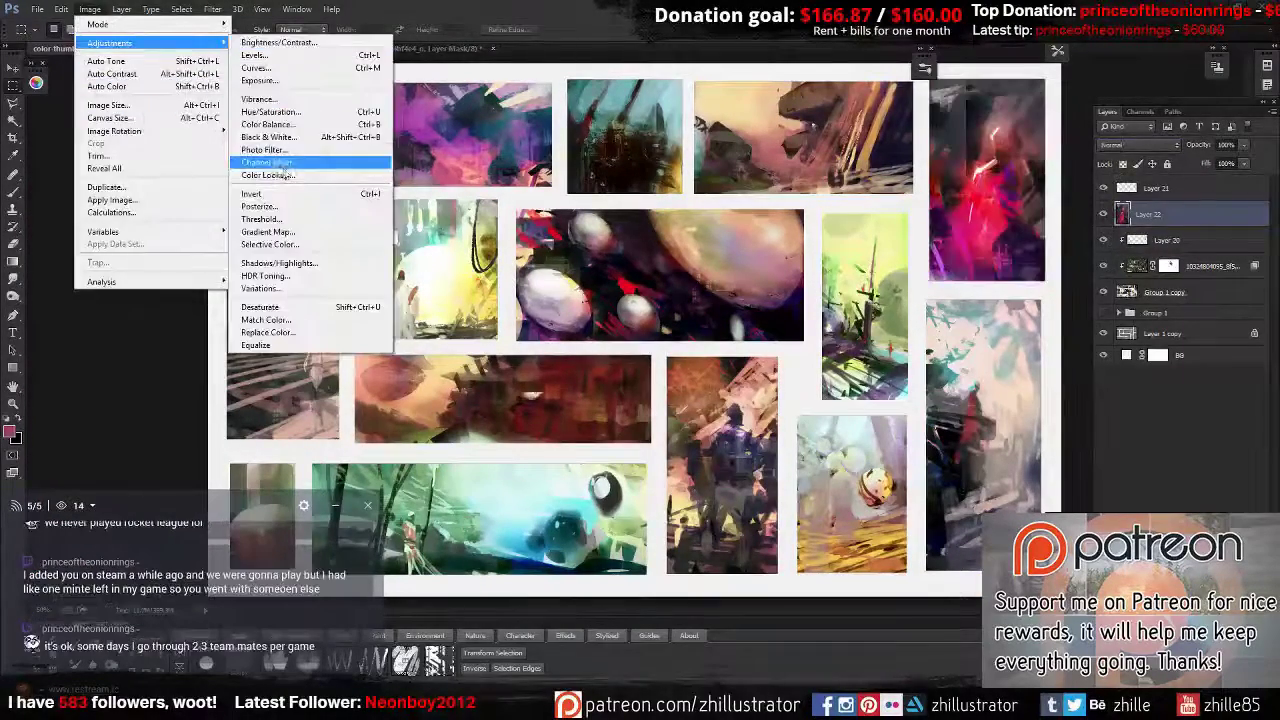
left_click(300, 233)
left_click(571, 234)
left_click(1090, 370)
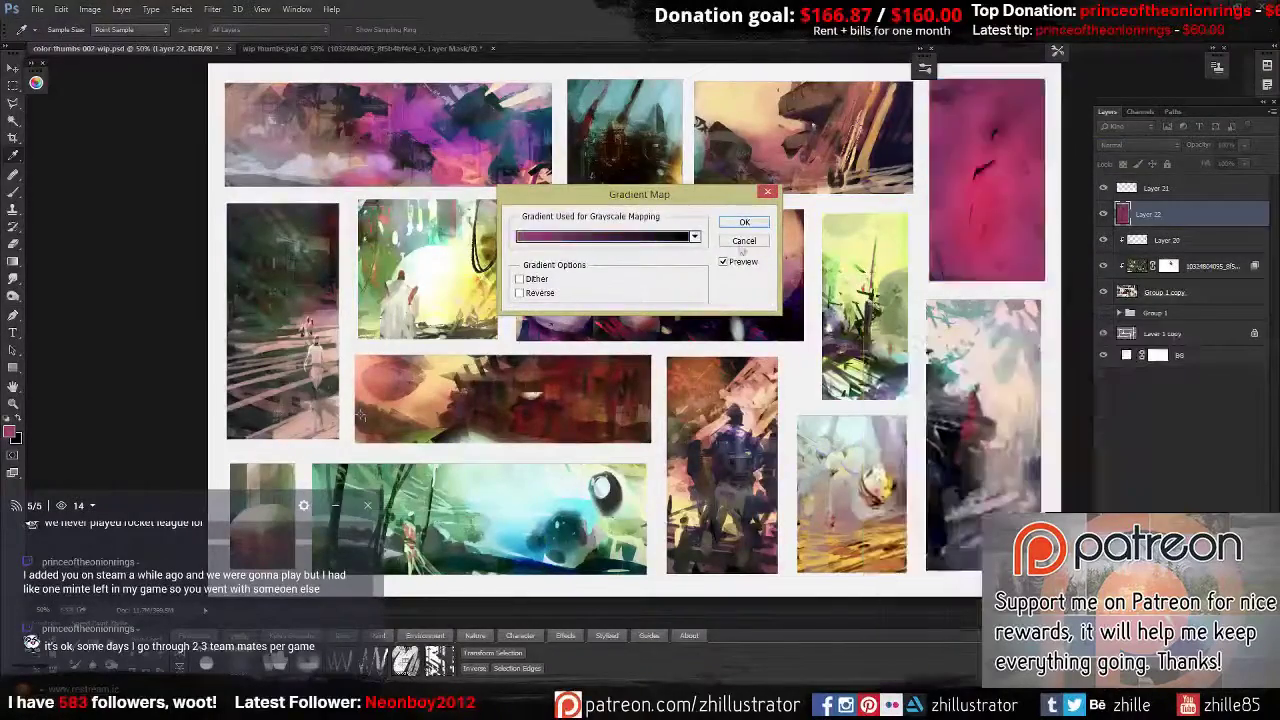
left_click(740, 220)
key("ctrl+plus")
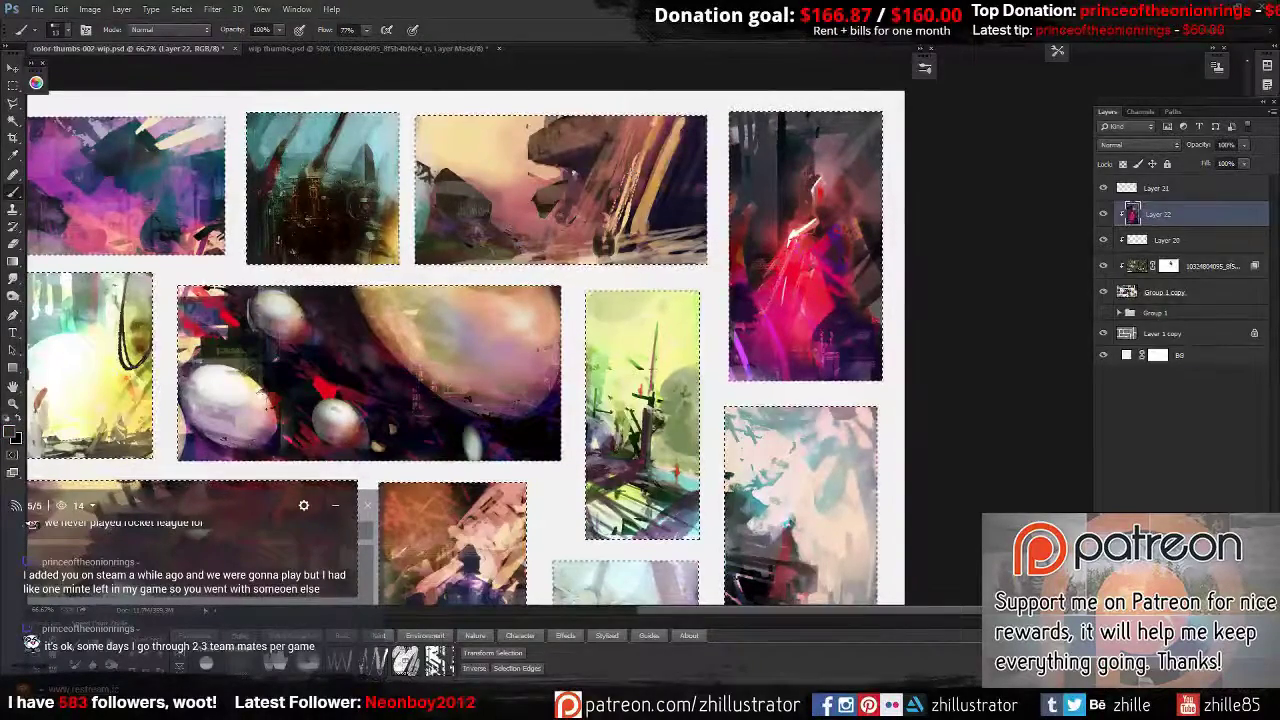
Hide the Color Dodge layer, deselect, and paint light strokes on the red-figure thumbnail.
left_click(1131, 214, "ctrl")
left_click(1103, 187)
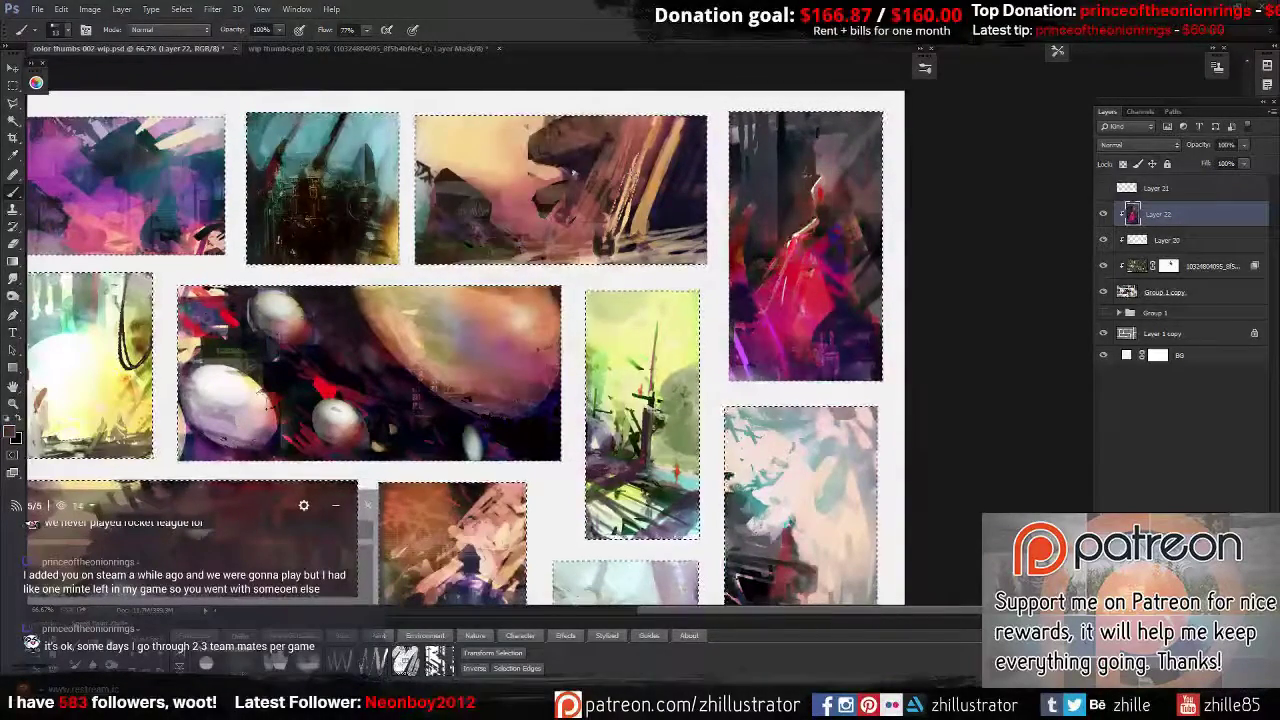
key("w")
key("ctrl+d")
key("b")
left_click_drag(850, 120, 820, 185)
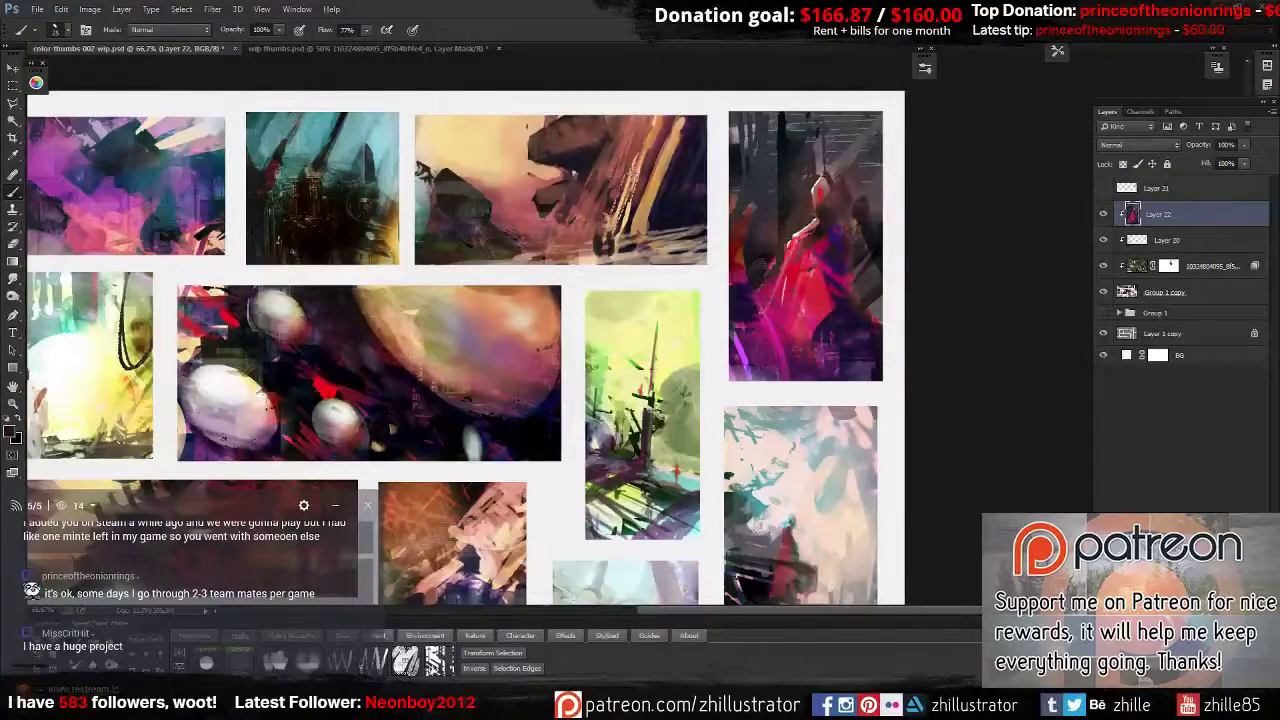
right_click(871, 209, "alt+shift")
left_click_drag(877, 220, 878, 262)
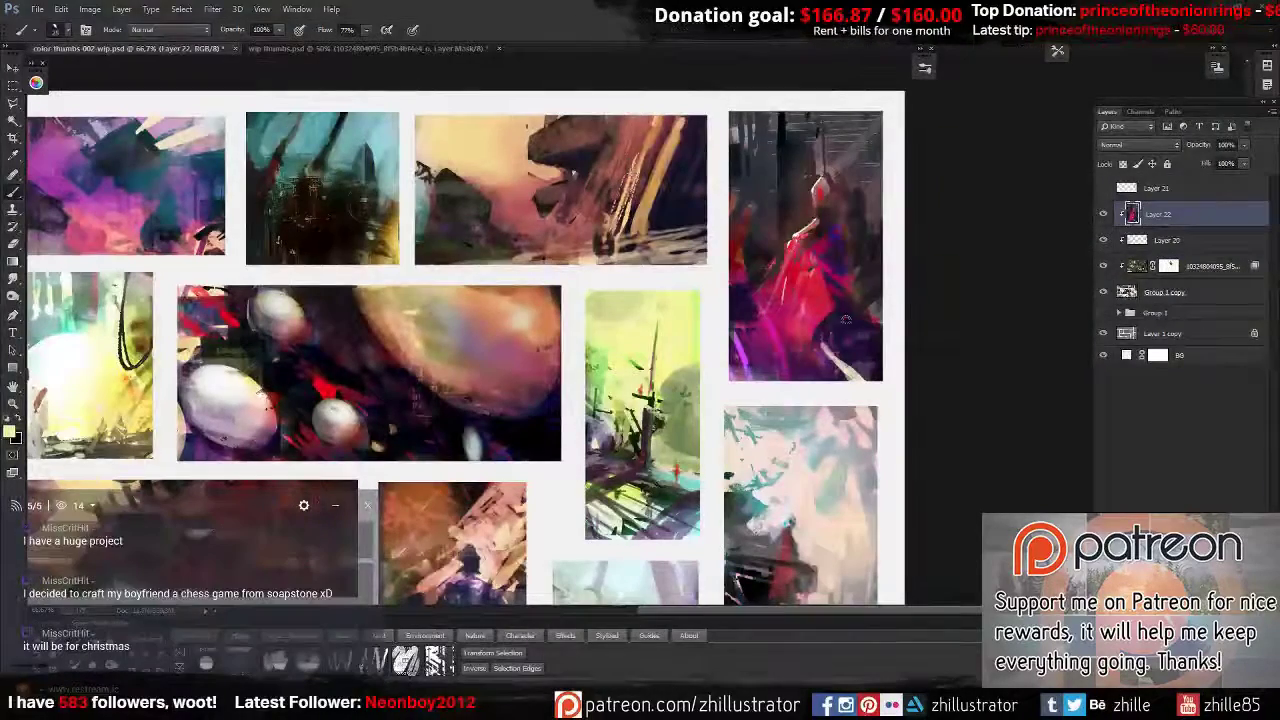
On visible Layer 21, paint a red glow on the figure's head and clip it below.
left_click(1103, 187)
left_click(1150, 187)
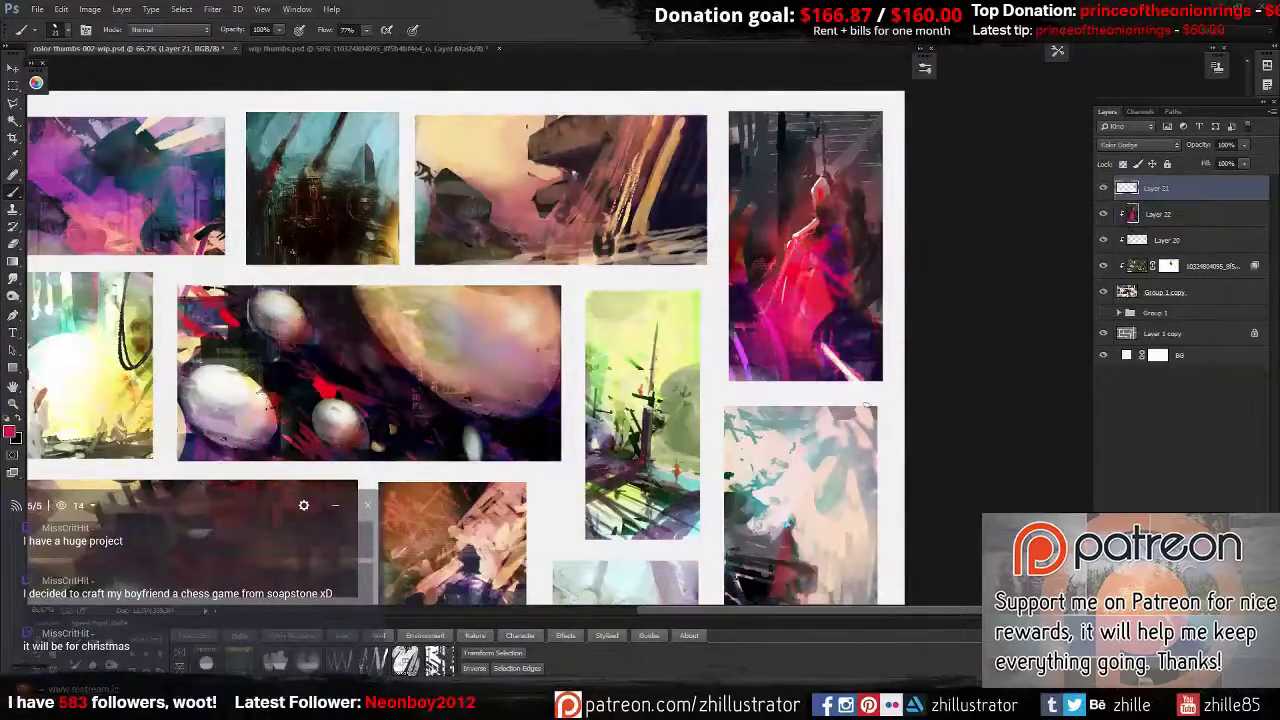
right_click(840, 347, "alt")
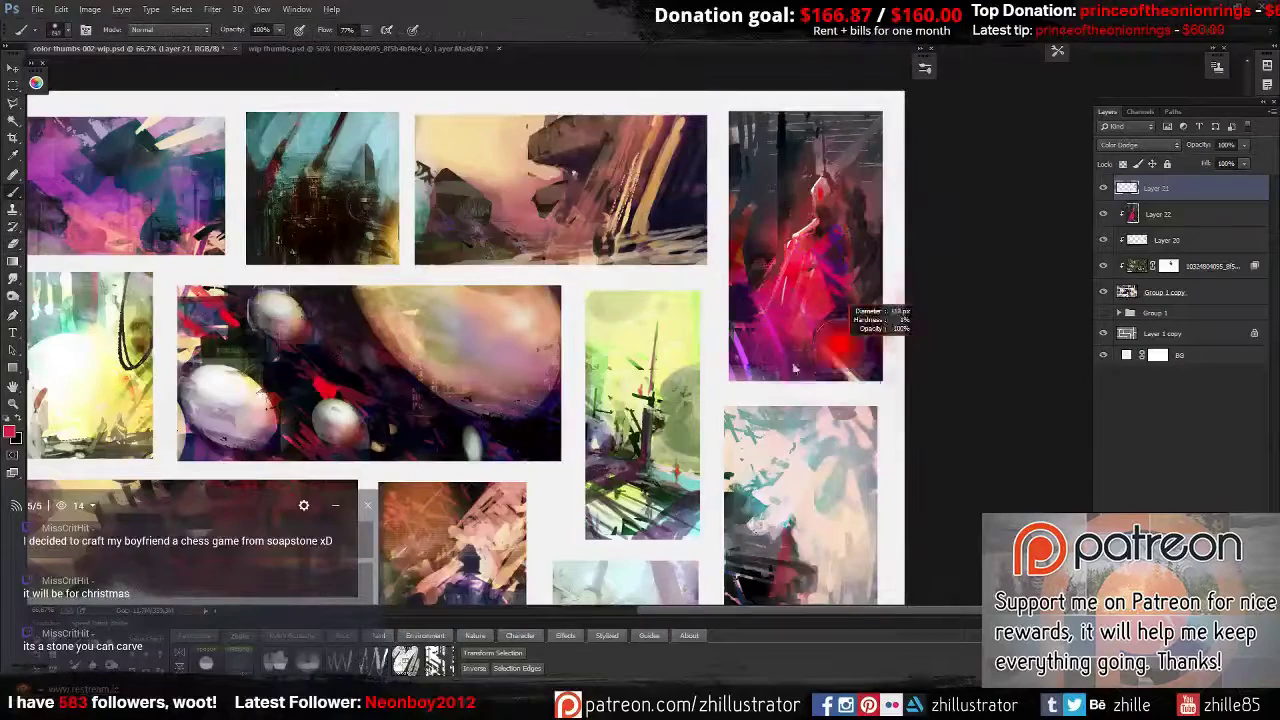
left_click(818, 185)
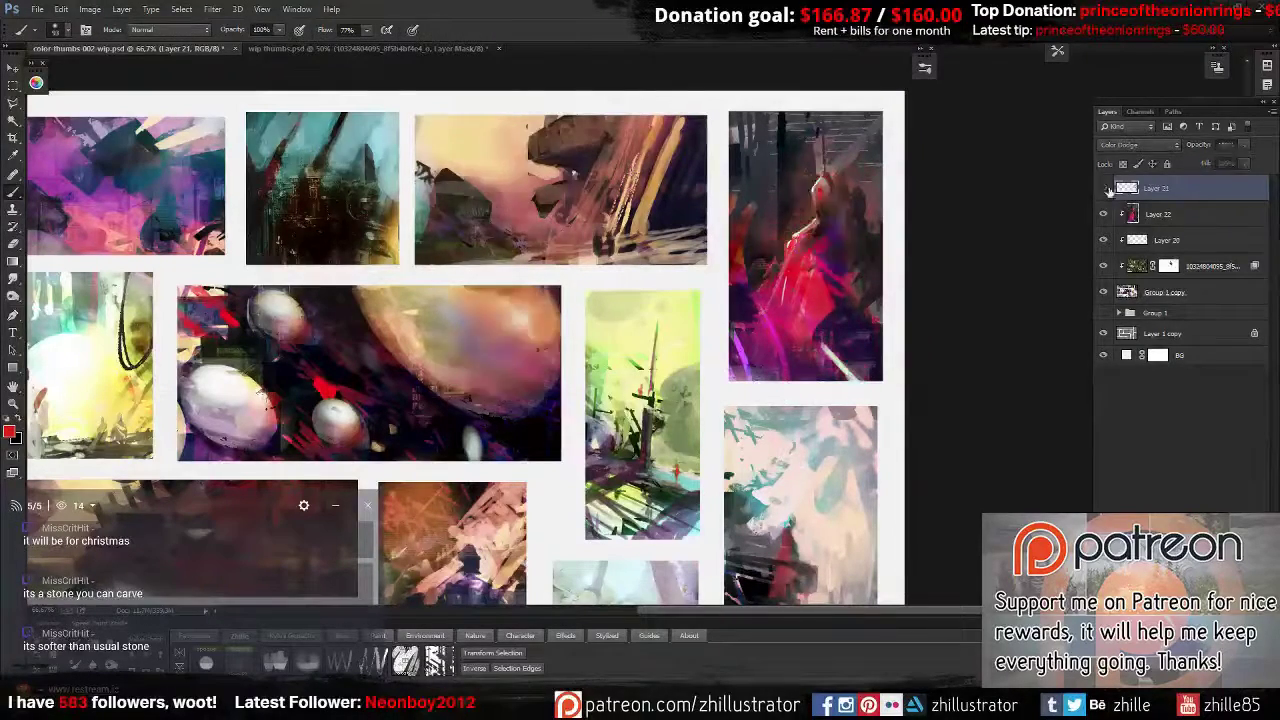
key("ctrl+alt+g")
On Layer 20, paint soft pale grey strokes around the red figure.
left_click_drag(786, 460, 760, 257)
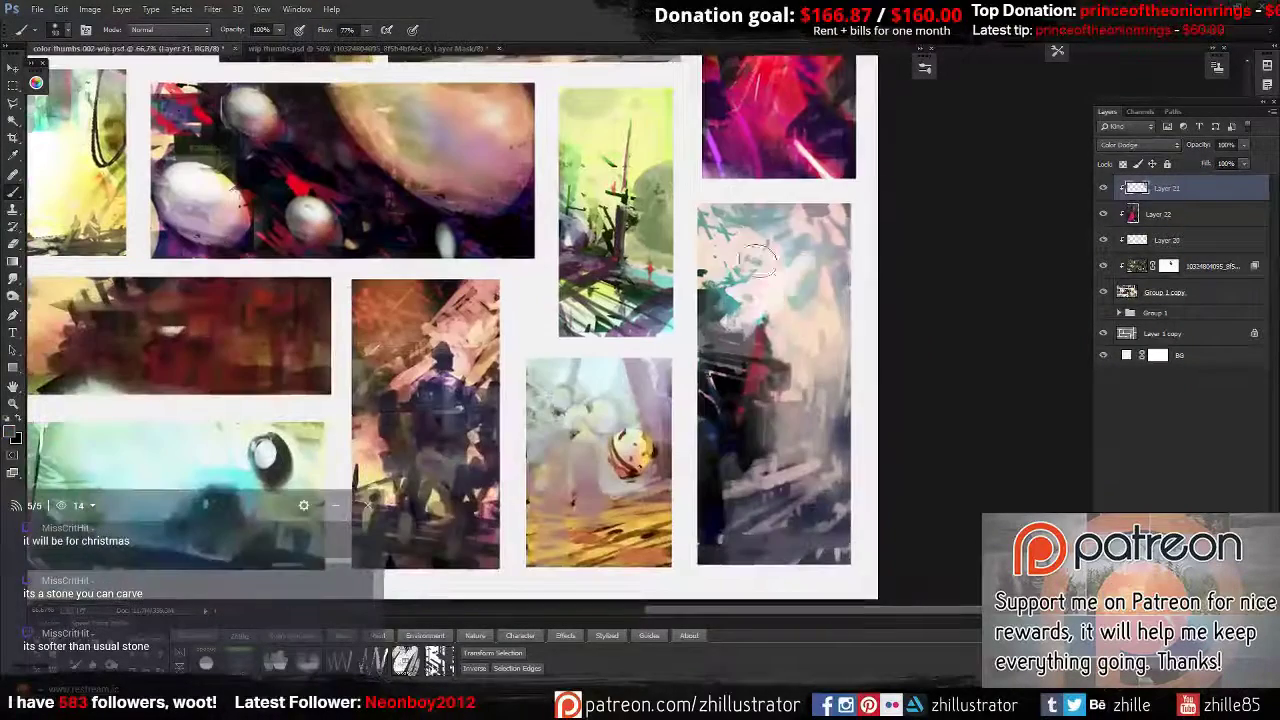
key("alt+bracketleft")
key("alt+bracketleft")
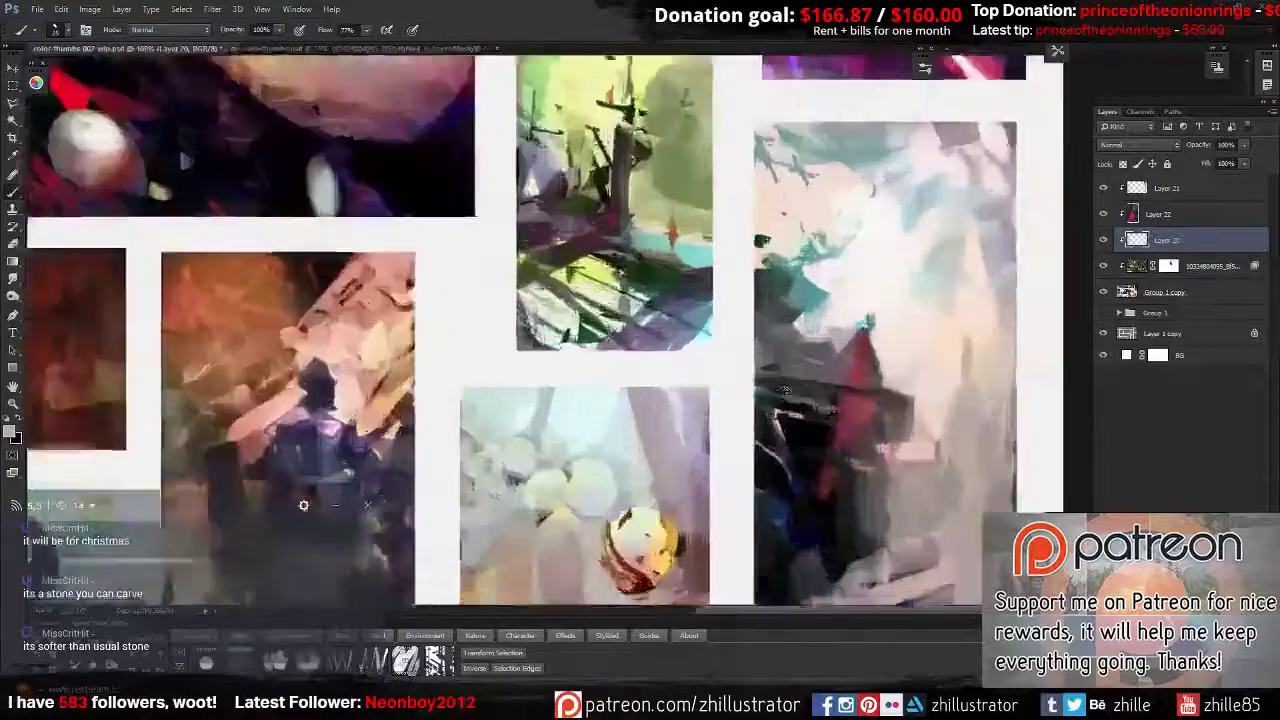
key("ctrl+plus")
key("ctrl+plus")
left_click_drag(699, 266, 765, 313)
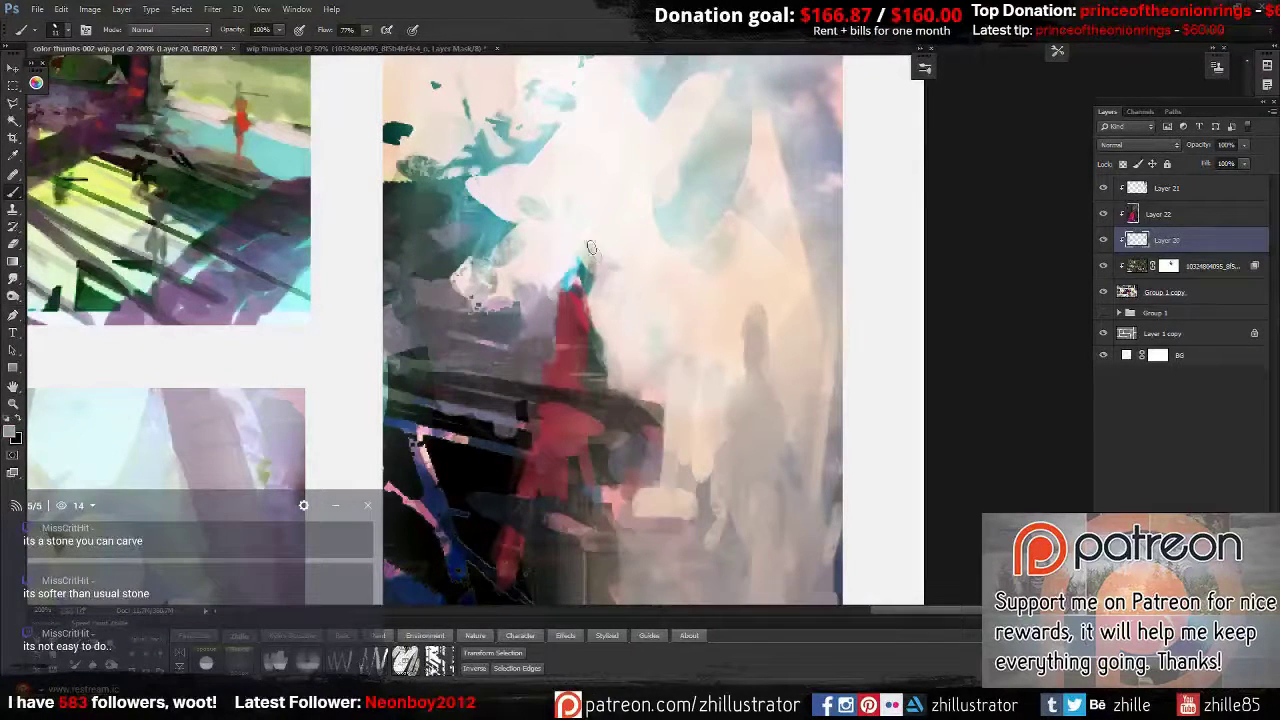
left_click_drag(591, 247, 522, 242)
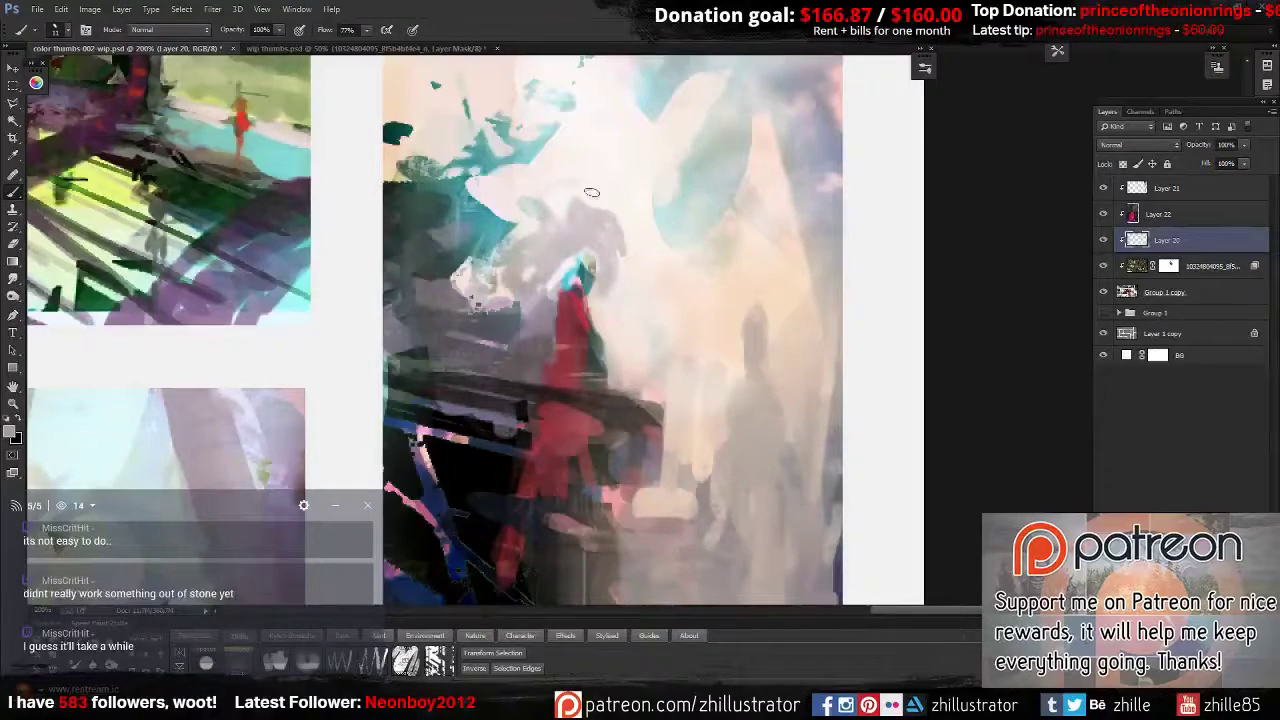
left_click_drag(591, 192, 600, 250)
key("ctrl+minus")
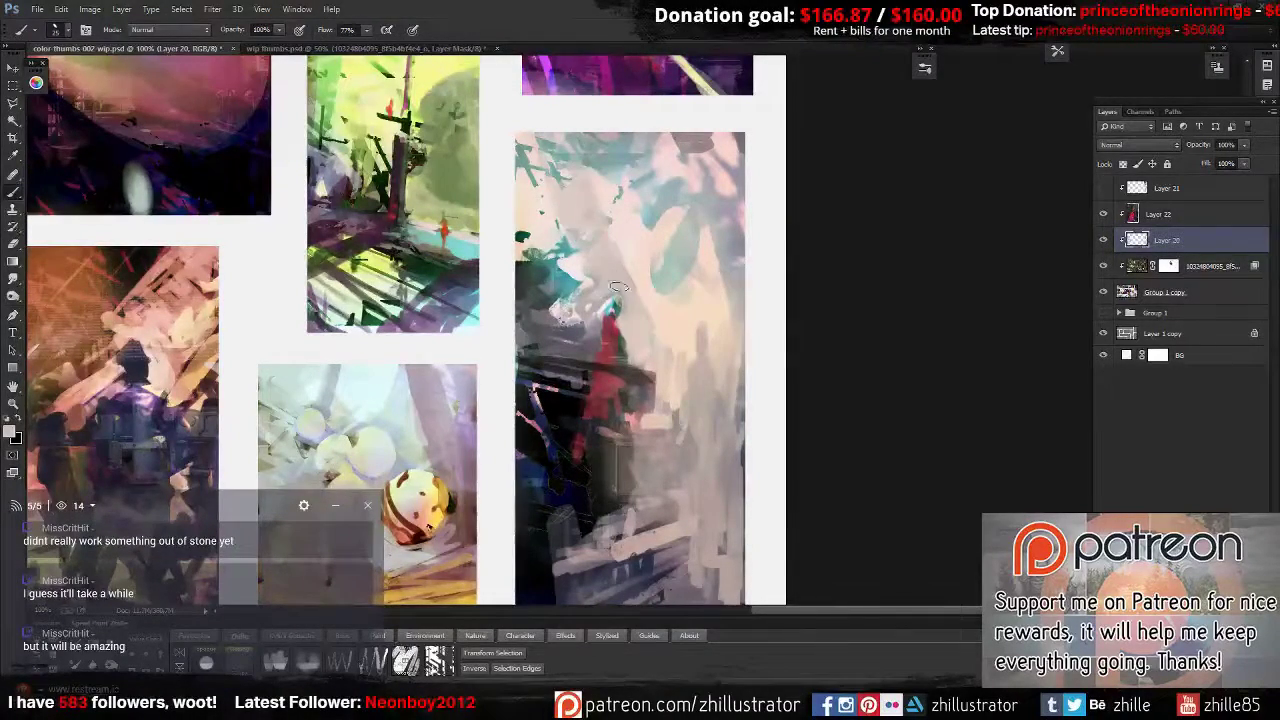
key("ctrl+plus")
key("ctrl+plus")
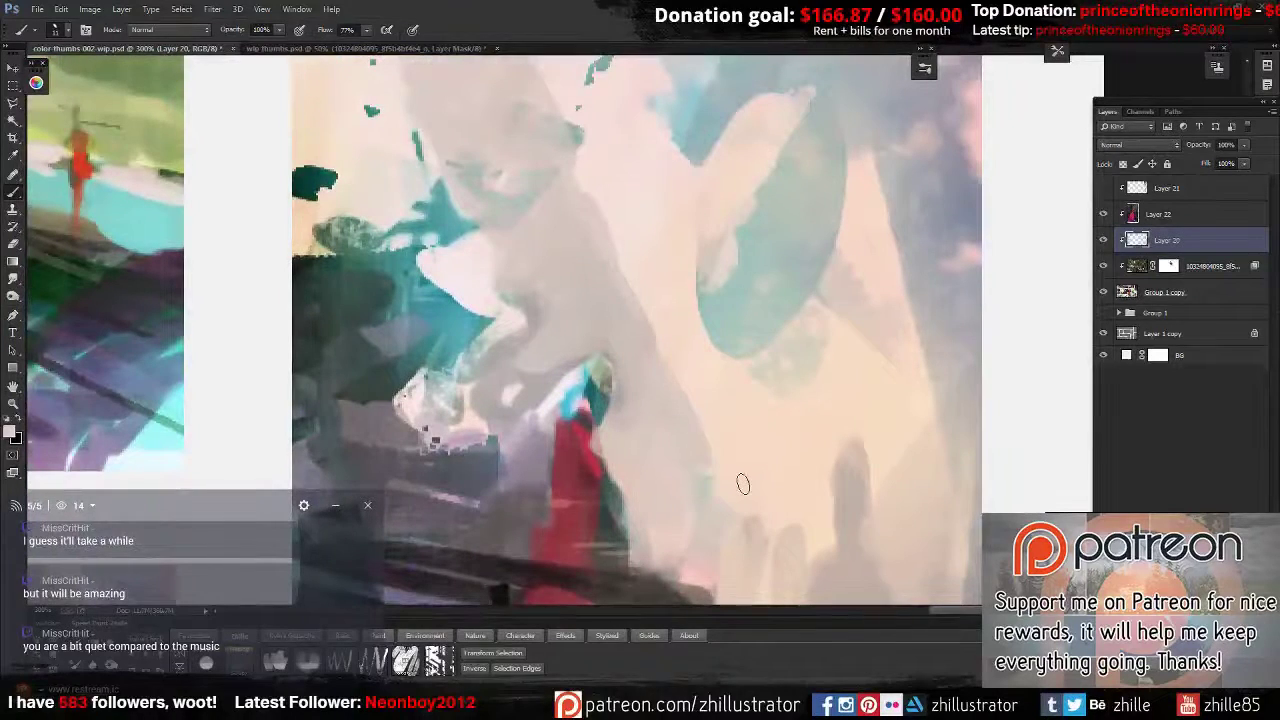
left_click_drag(555, 406, 568, 286)
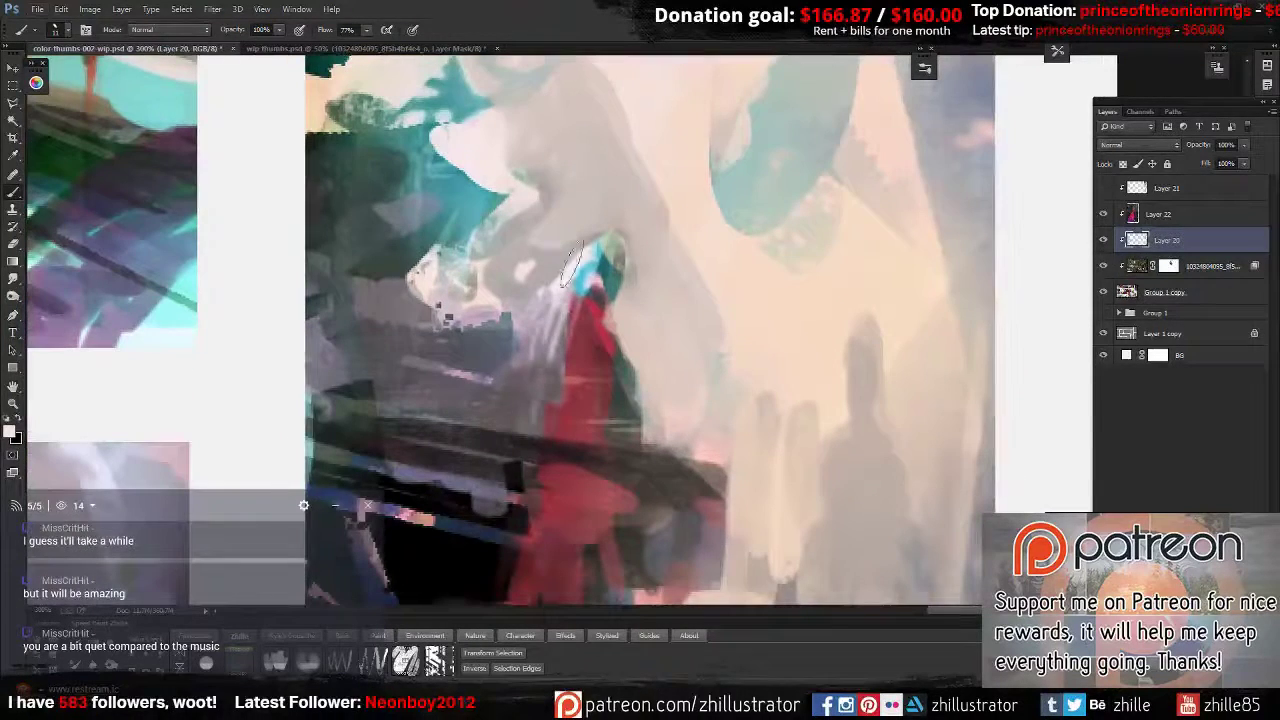
left_click_drag(606, 232, 587, 178)
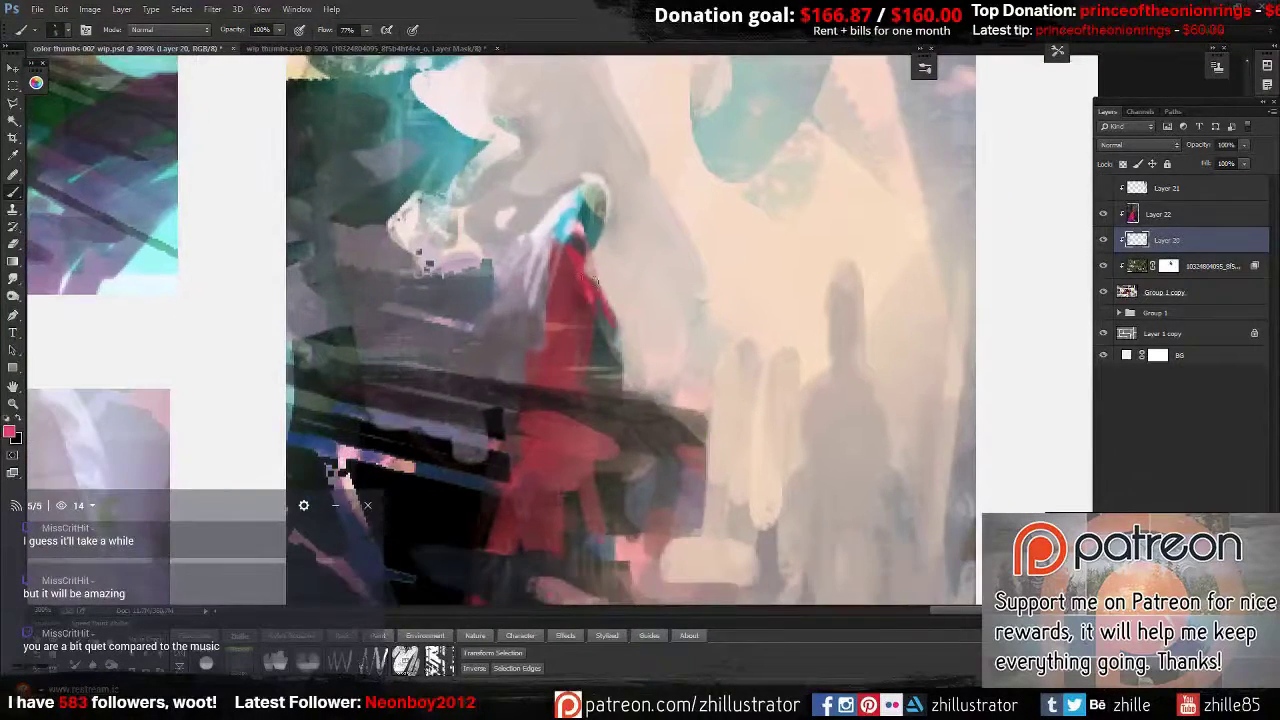
key("ctrl+minus")
key("ctrl+minus")
Resize the brush and paint dark curves across the tall painting's bottom.
key("F8")
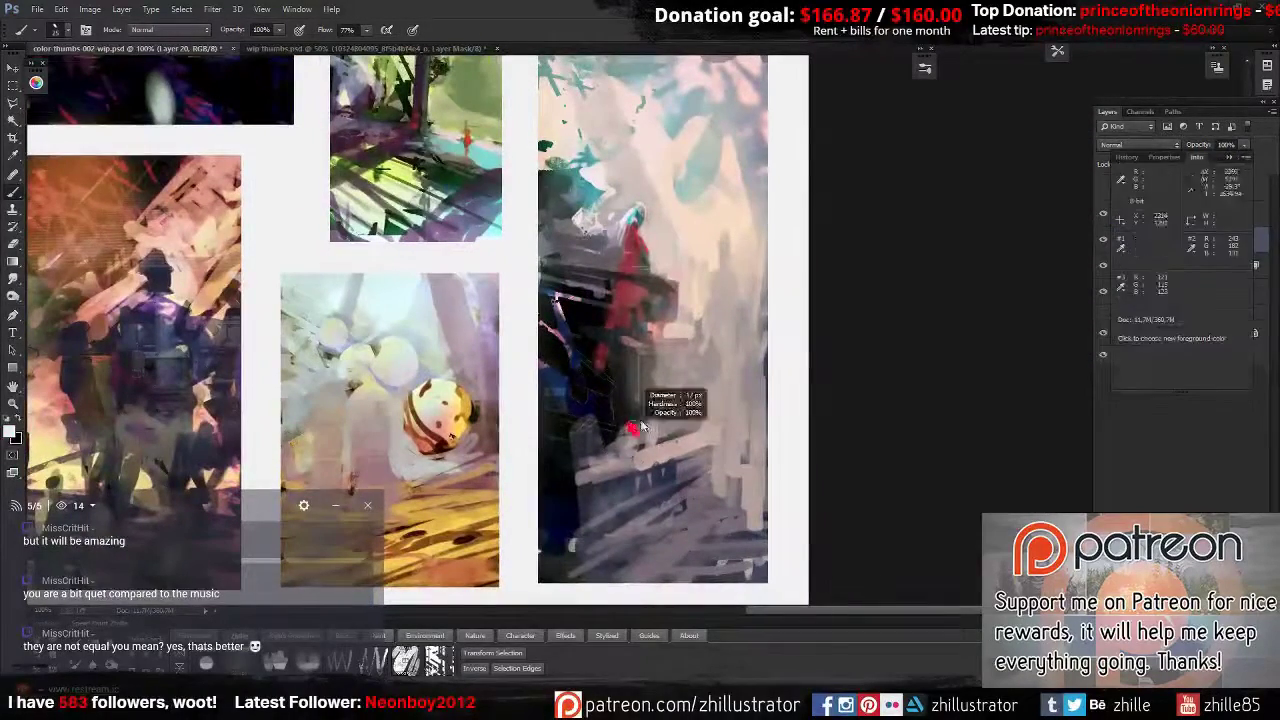
mouse_move(630, 414)
left_mouse_down()
mouse_move(600, 578)
mouse_move(765, 430)
left_mouse_up()
left_click_drag(640, 458, 765, 380)
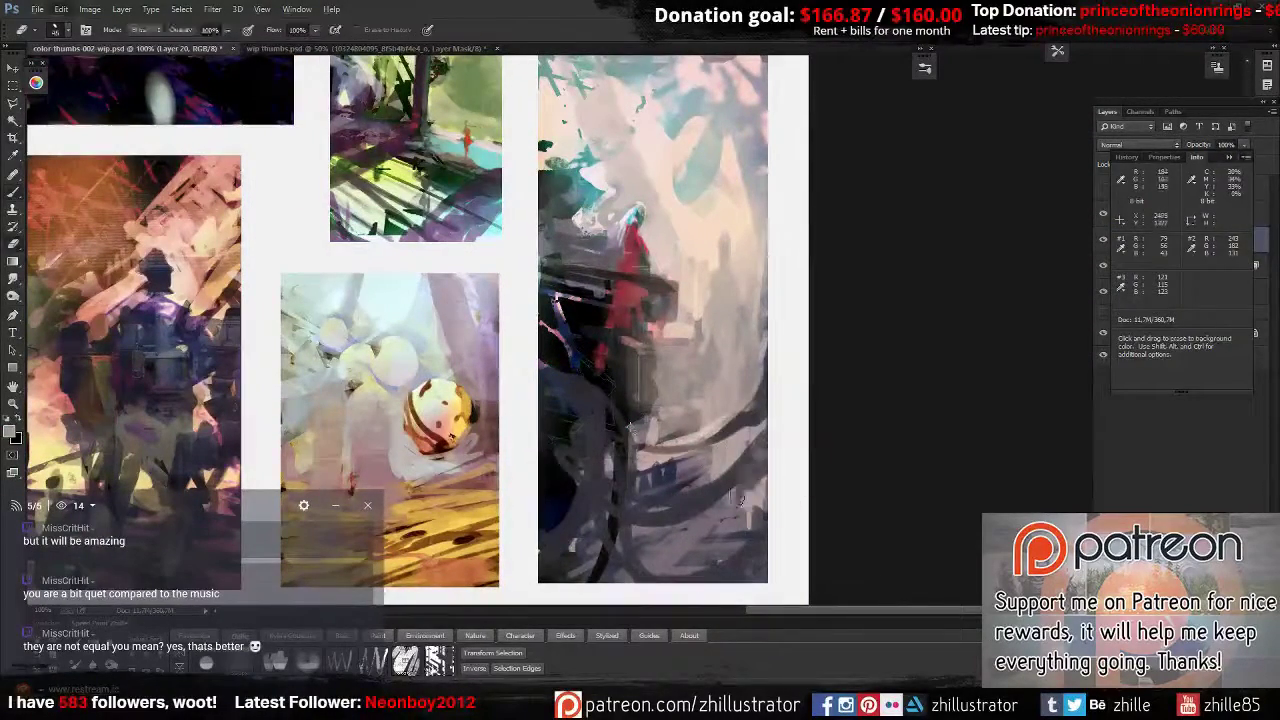
left_click_drag(650, 505, 768, 445)
mouse_move(628, 425)
left_mouse_down()
mouse_move(627, 333)
mouse_move(690, 429)
left_mouse_up()
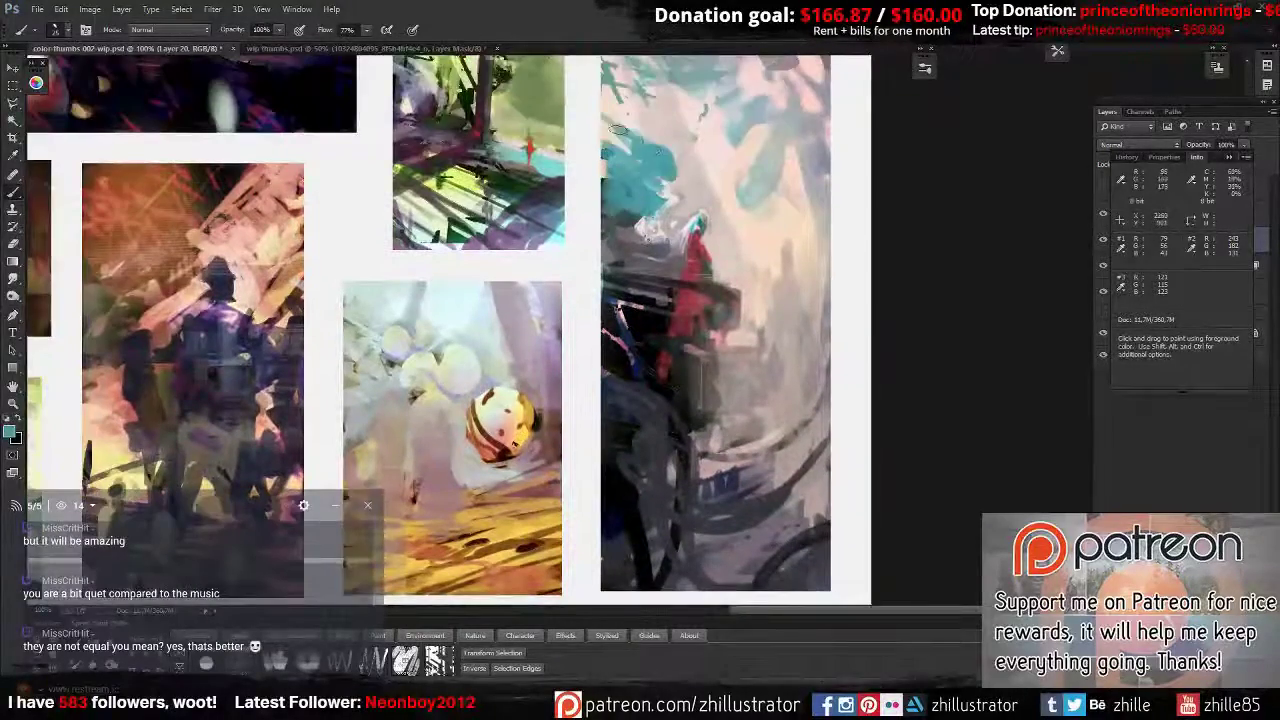
left_click_drag(650, 182, 652, 310)
mouse_move(693, 552)
left_mouse_down()
mouse_move(683, 452)
mouse_move(654, 375)
left_mouse_up()
Sample pink and teal from the painting and paint teal over its pale top.
left_click(683, 452, "alt")
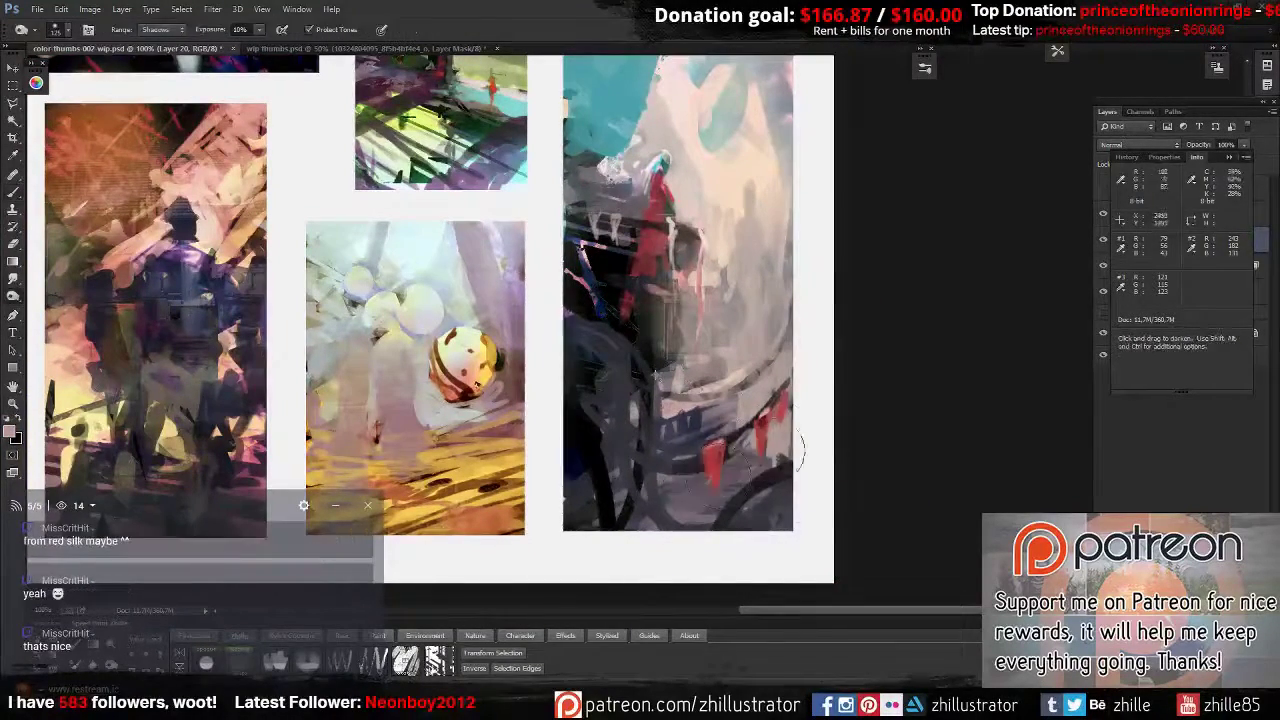
key("shift+b")
key("ctrl+minus")
key("ctrl+plus")
key("shift+b")
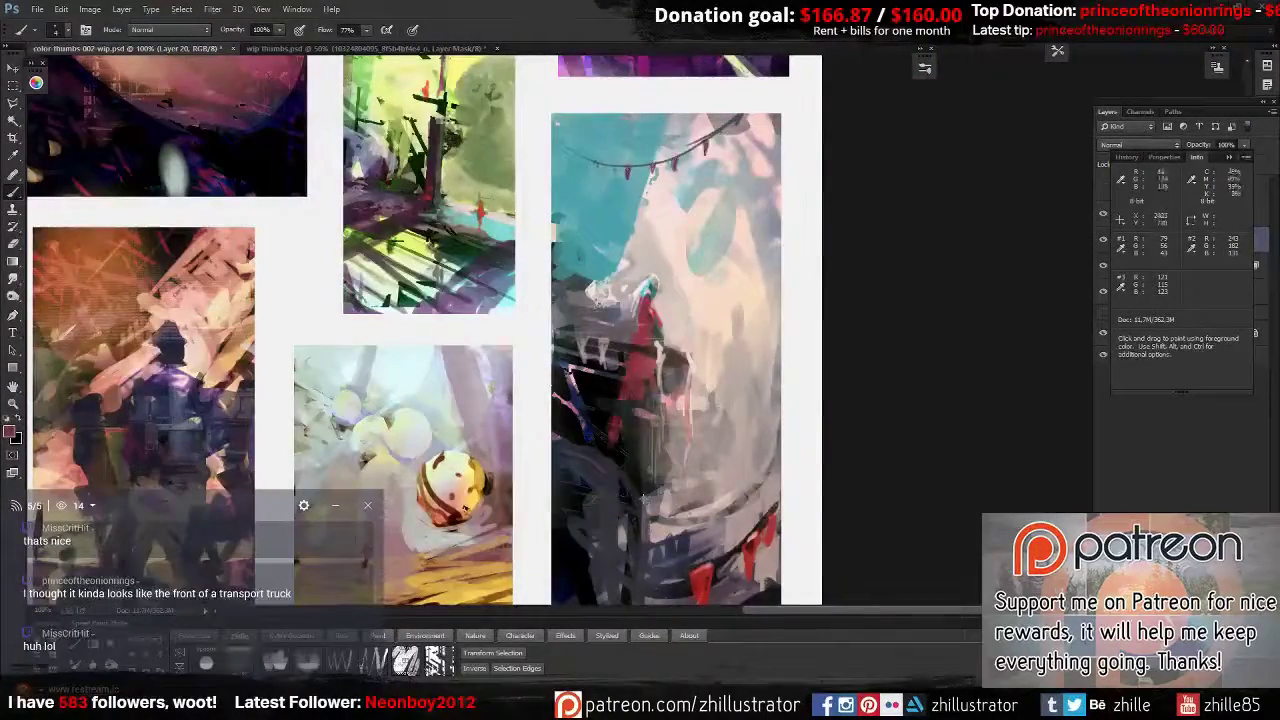
left_click(600, 200, "alt")
mouse_move(665, 220)
left_mouse_down()
mouse_move(628, 168)
mouse_move(657, 193)
left_mouse_up()
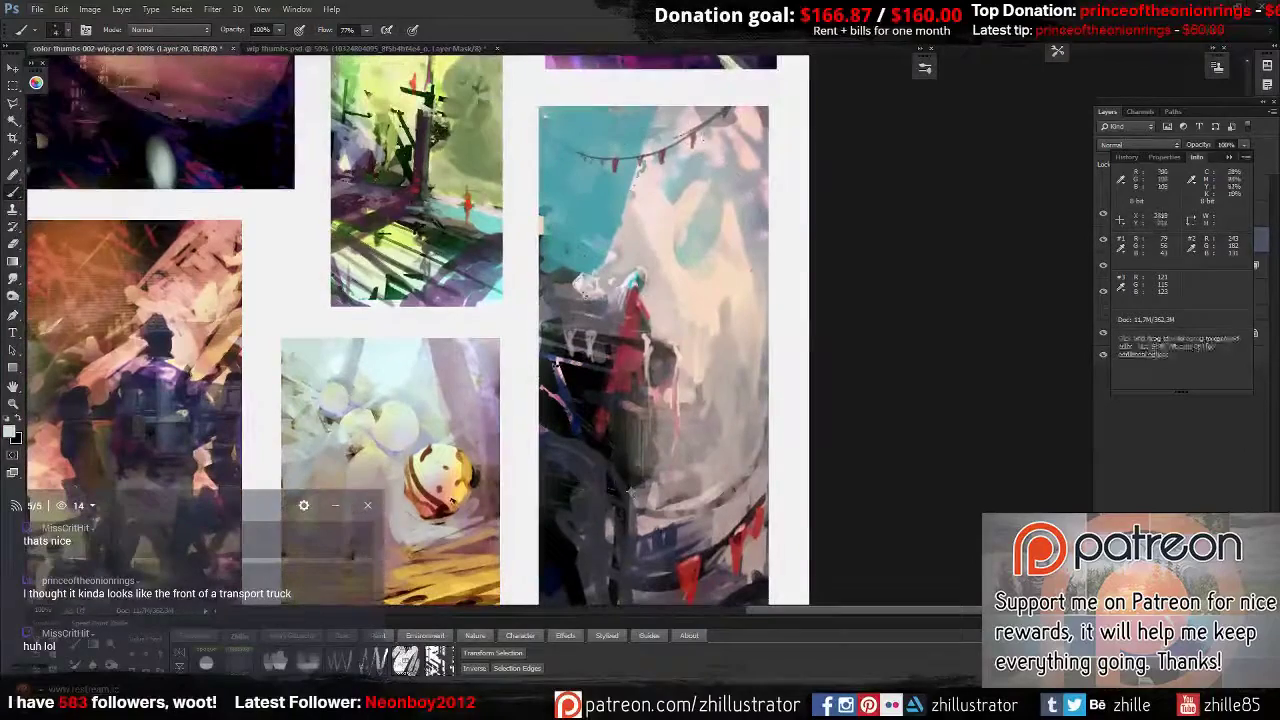
Add small pale marks to the tall painting's lower part.
left_click_drag(629, 492, 629, 401)
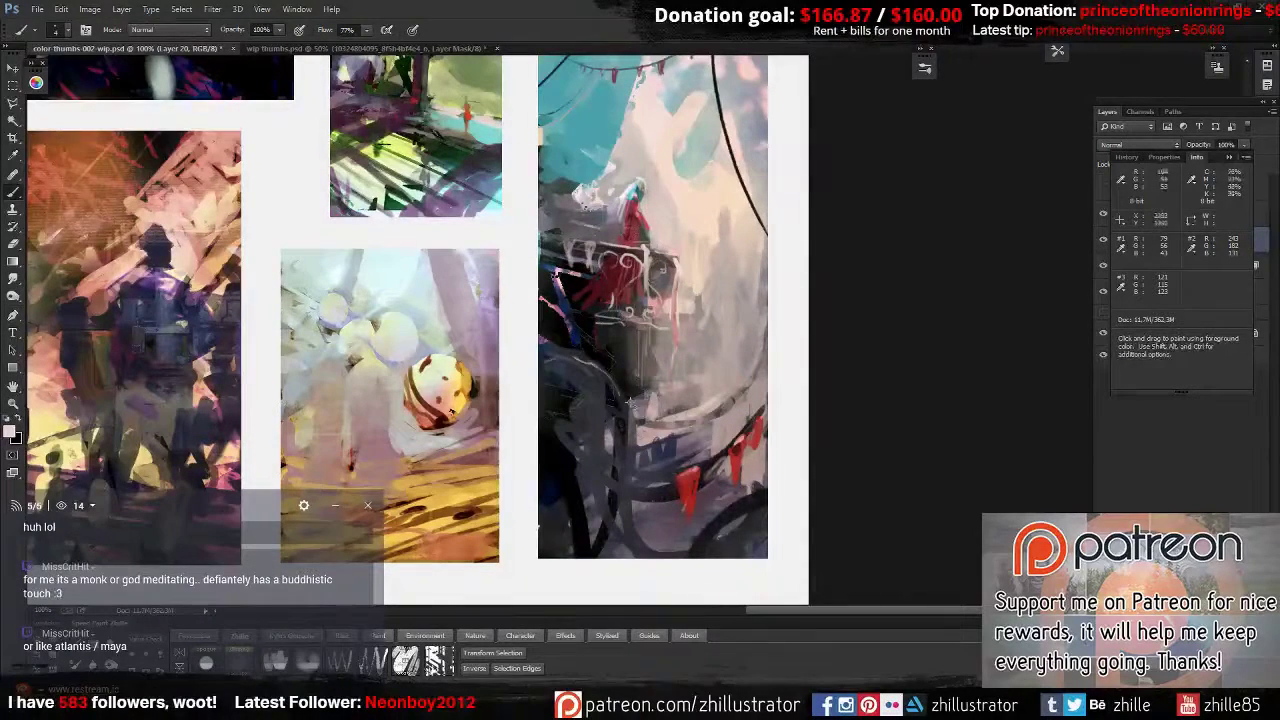
mouse_move(629, 401)
left_mouse_down()
mouse_move(650, 350)
mouse_move(700, 395)
left_mouse_up()
left_click_drag(635, 345, 620, 390)
scroll(806, 391, "down", 1)
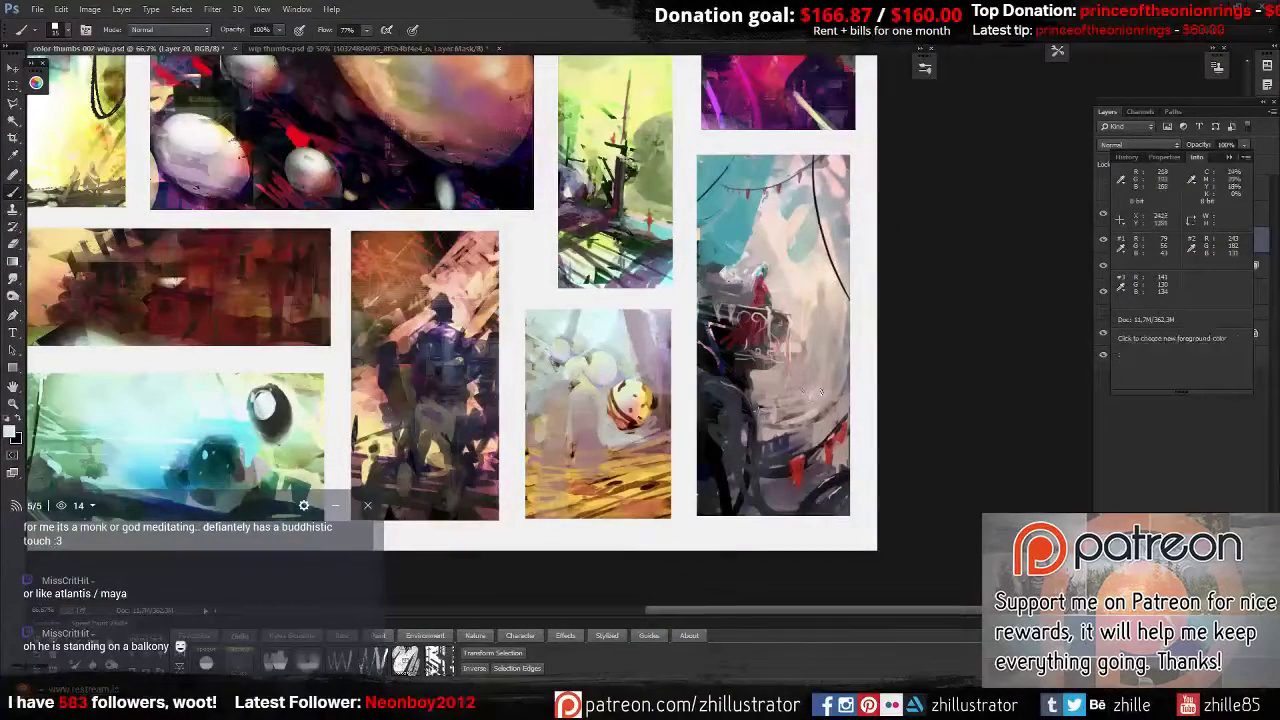
Paint and blend dark red strokes into the tall painting's lower part.
left_click_drag(700, 430, 725, 495)
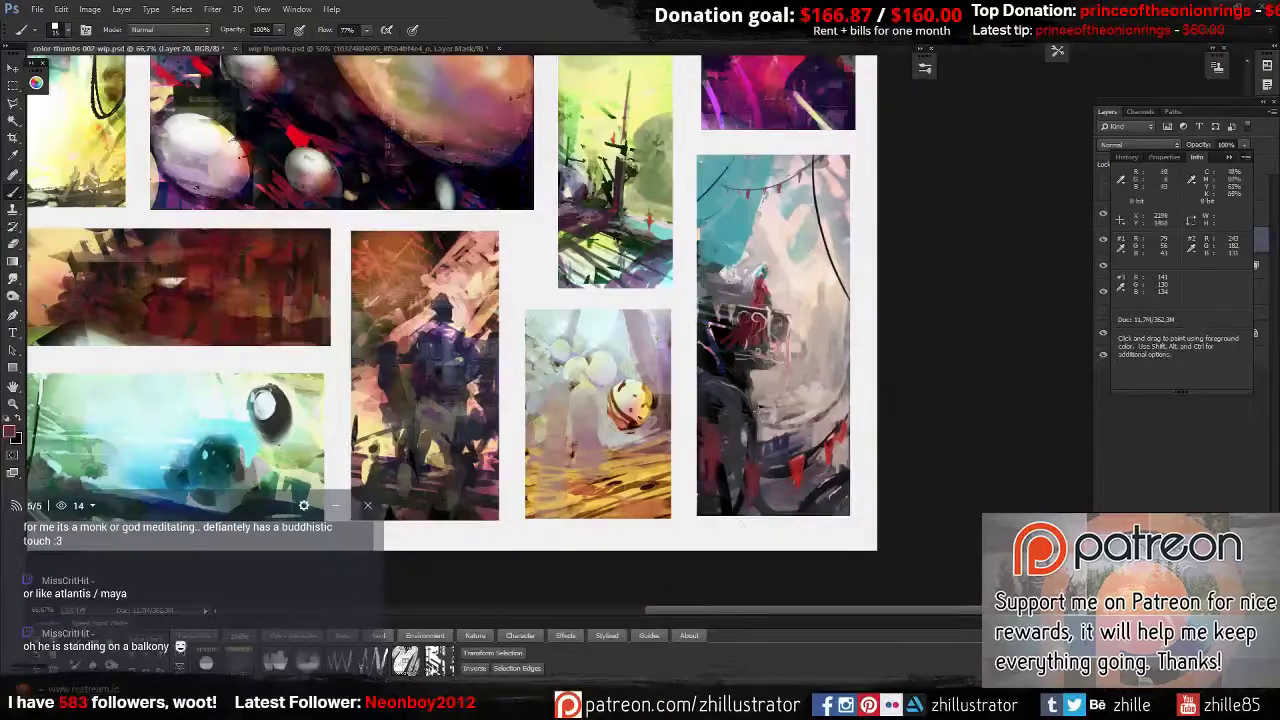
key("shift+b")
left_click_drag(725, 410, 795, 455)
left_click_drag(710, 490, 830, 455)
mouse_move(500, 350)
left_mouse_down()
mouse_move(360, 340)
mouse_move(470, 345)
left_mouse_up()
key("ctrl+minus")
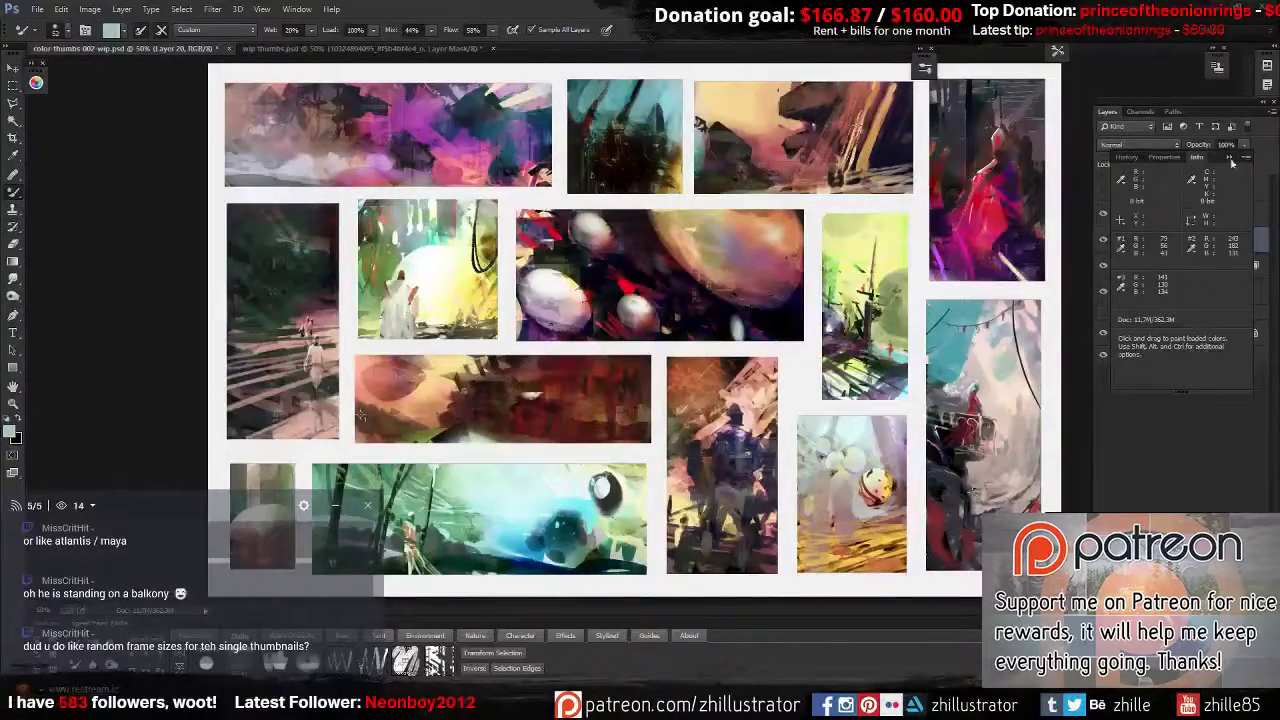
Select Layer 23, deselect, merge down, compare visibility, then return to Layer 20.
left_click(1155, 240)
key("m")
left_click(1131, 240, "ctrl")
key("ctrl+d")
key("ctrl+e")
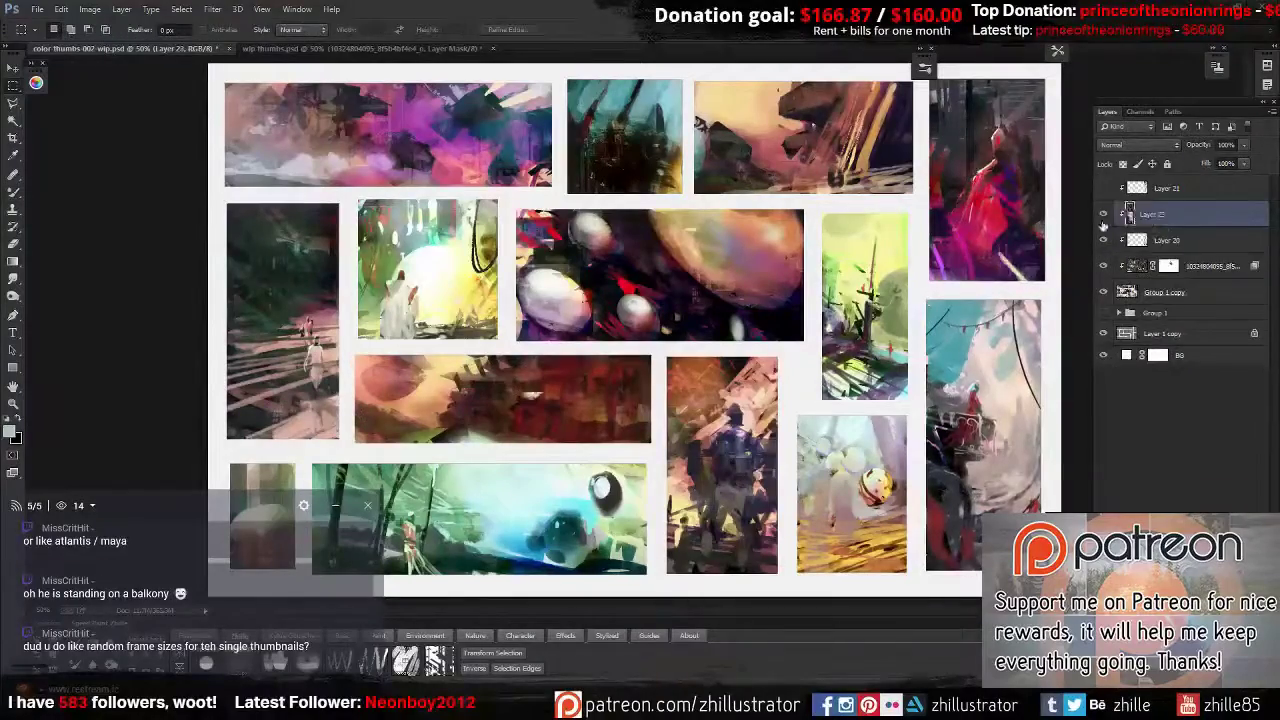
left_click(1103, 265)
left_click(1103, 265)
left_click(1105, 266)
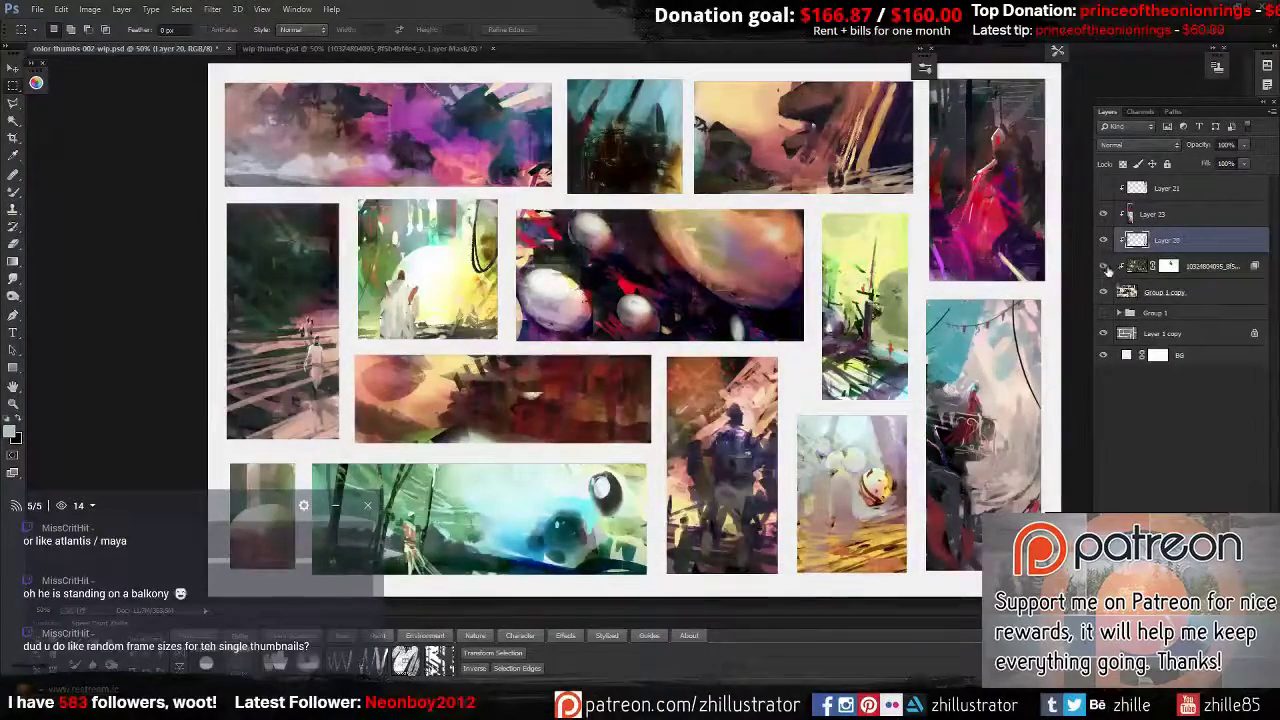
Paint and clone streaks over the small lower-left thumbnail.
key("ctrl+plus")
scroll(474, 245, "down", 1)
key("b")
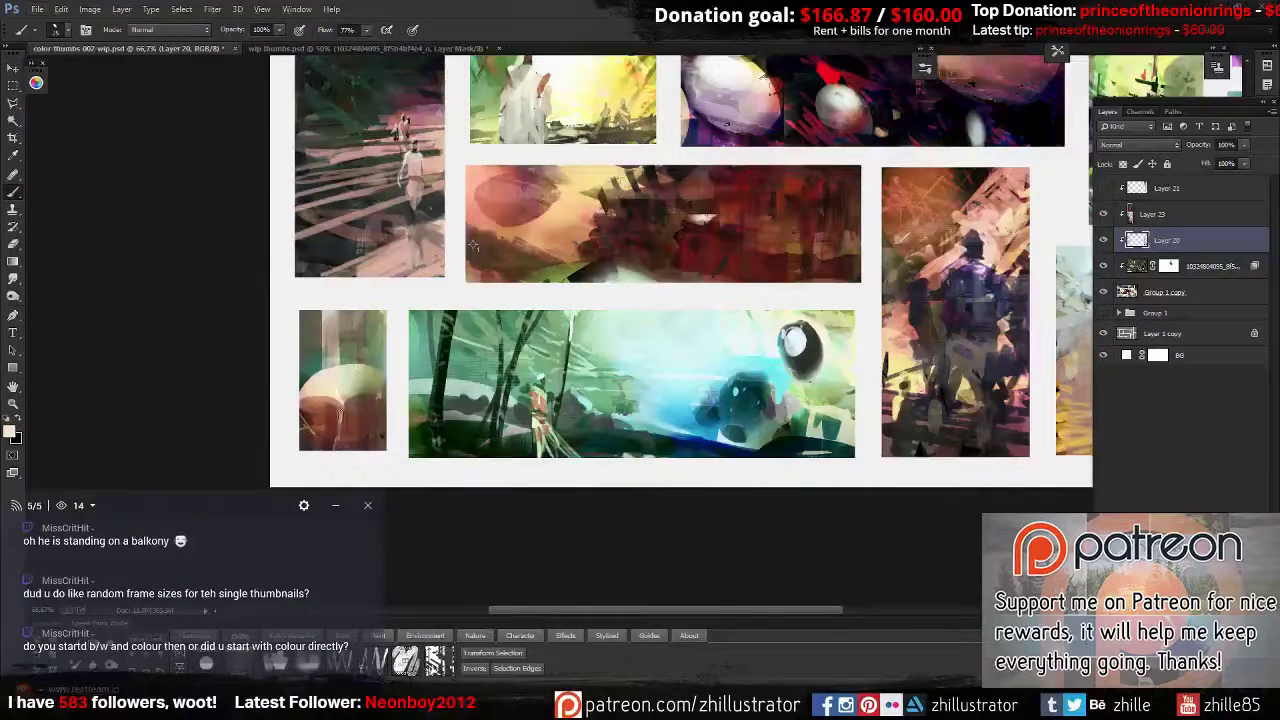
left_click_drag(340, 400, 377, 457)
key("s")
mouse_move(340, 350)
left_mouse_down()
mouse_move(345, 440)
mouse_move(360, 440)
mouse_move(345, 395)
mouse_move(385, 375)
left_mouse_up()
key("b")
Cover the small thumbnail with light-blue and cyan strokes and dark bottom shapes.
left_click(672, 396, "alt")
left_click(648, 334, "alt")
mouse_move(310, 335)
left_mouse_down()
mouse_move(375, 350)
mouse_move(340, 425)
mouse_move(385, 440)
mouse_move(310, 445)
left_mouse_up()
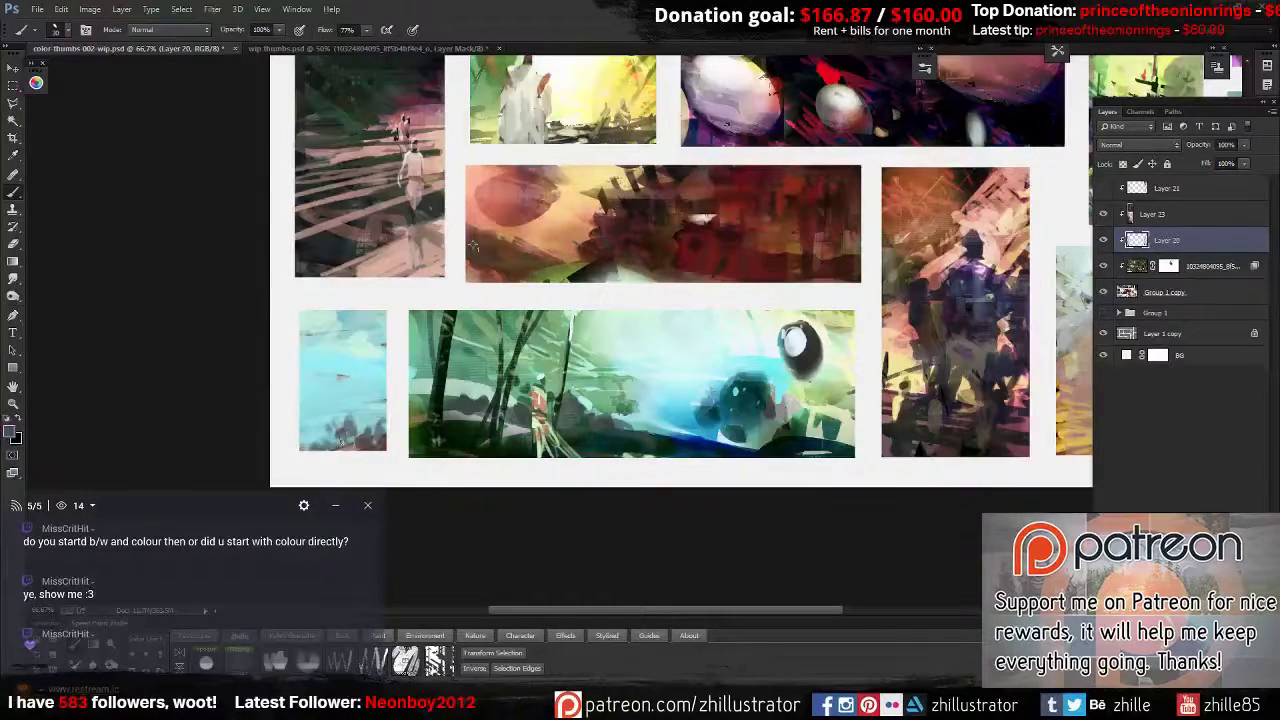
left_click_drag(380, 420, 317, 447)
left_click_drag(328, 403, 324, 382)
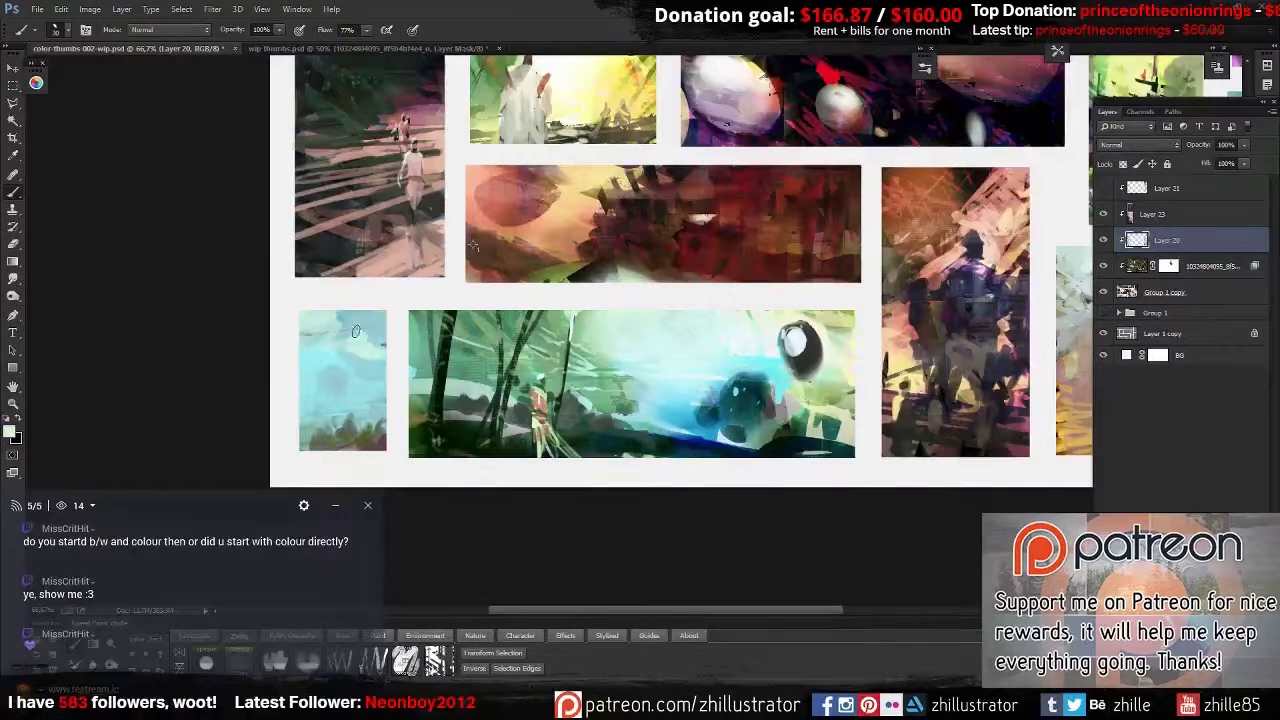
left_click_drag(312, 323, 368, 352)
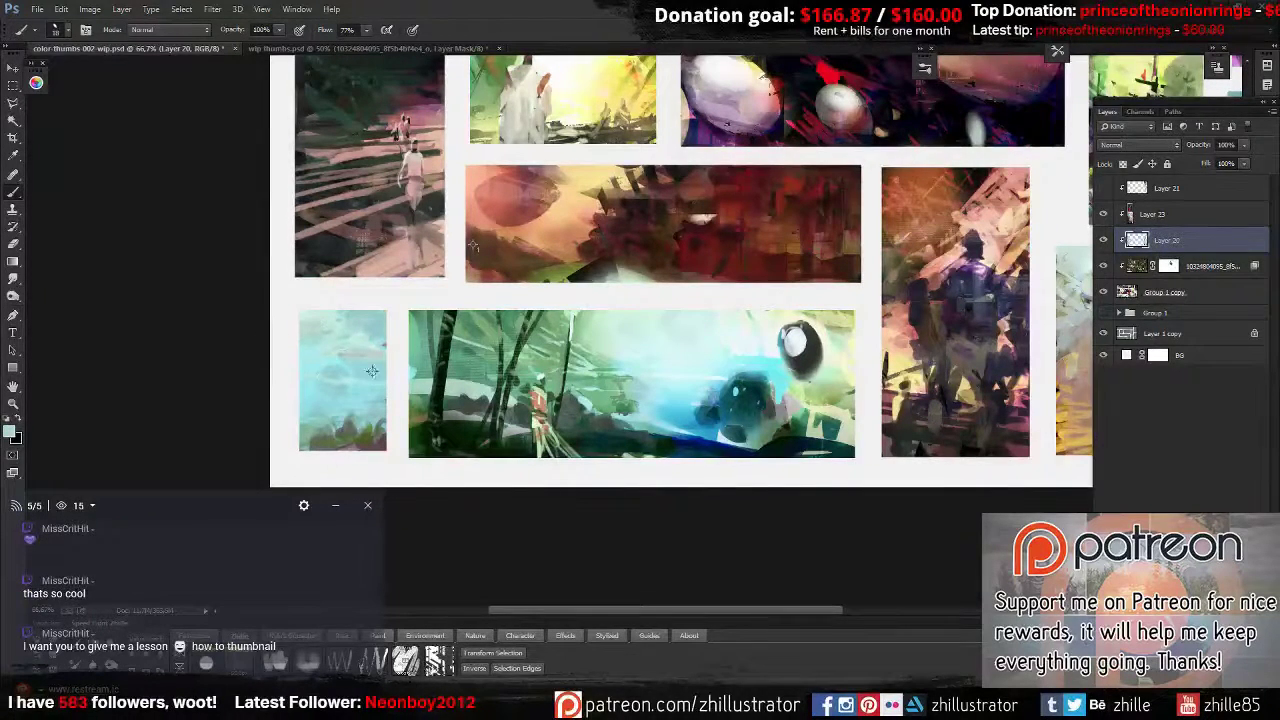
left_click_drag(300, 435, 385, 430)
Raise the selected thumbnail's contrast with Brightness/Contrast, then paste red content as a new layer.
key("m")
left_click_drag(290, 300, 394, 461)
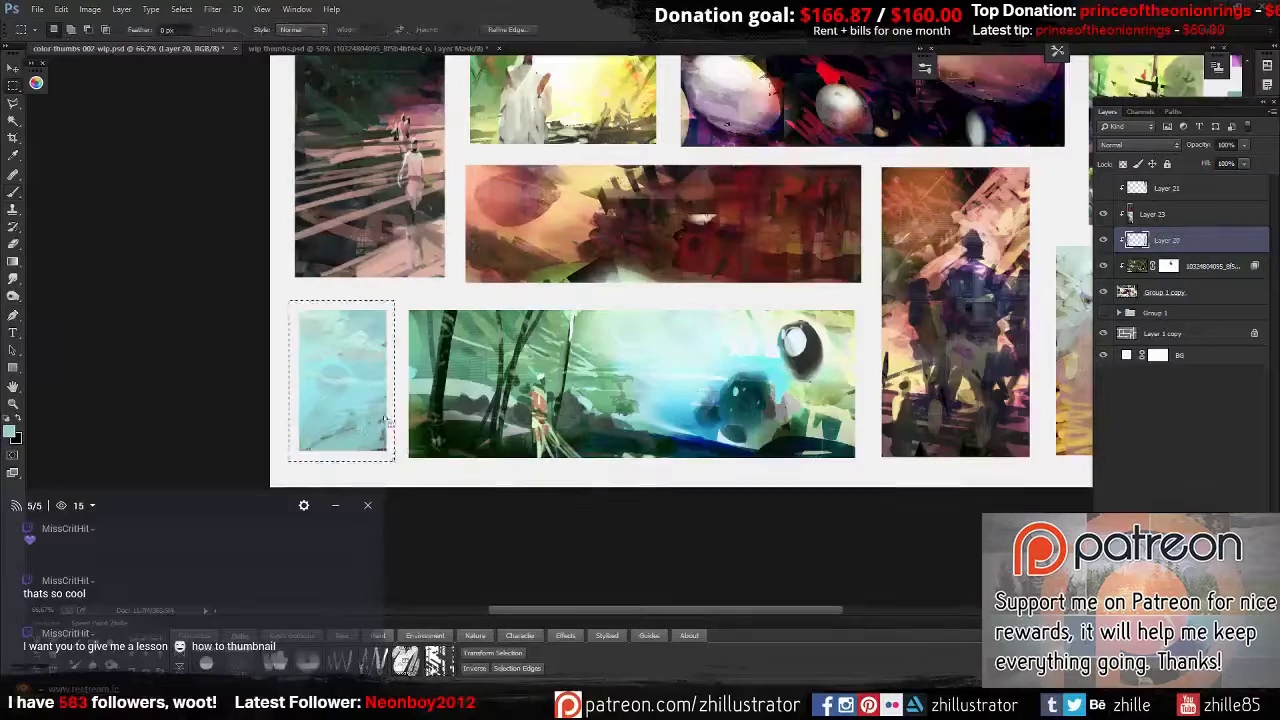
left_click(89, 8)
left_click(300, 48)
mouse_move(920, 513)
left_mouse_down()
mouse_move(939, 513)
mouse_move(878, 531)
left_mouse_up()
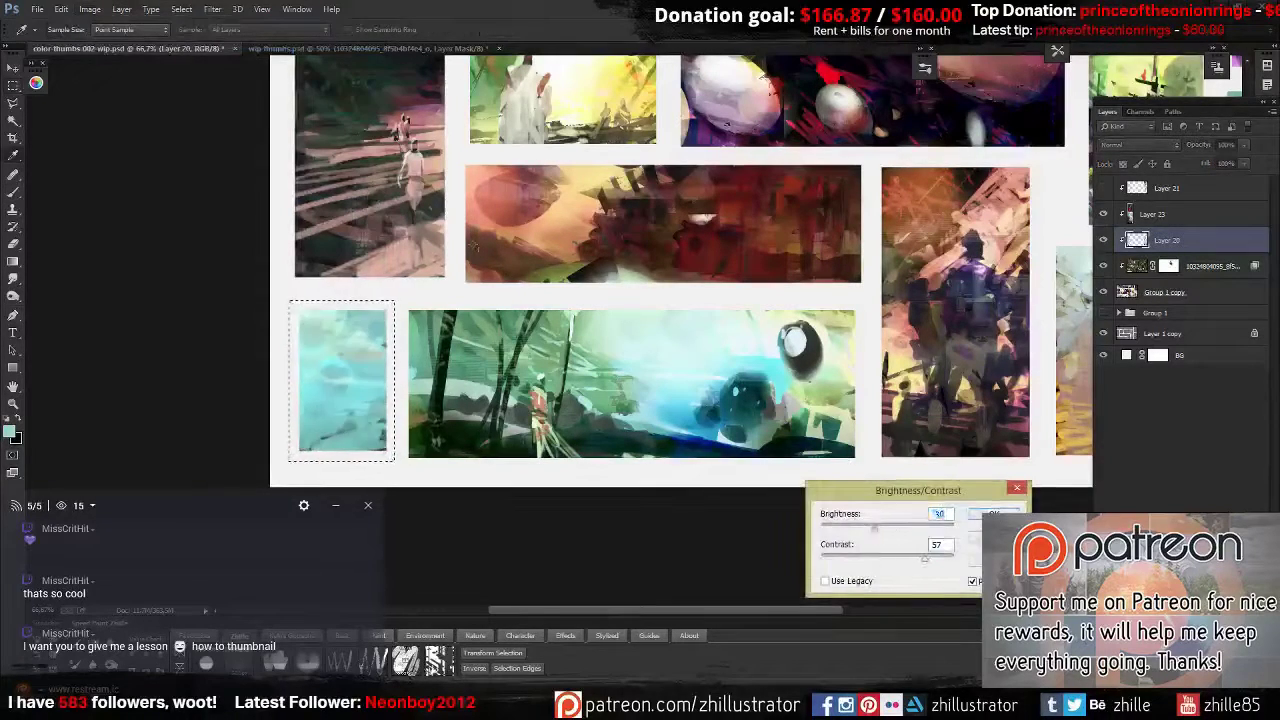
key("Return")
key("b")
key("ctrl+v")
Clip the red layer to the thumbnail and paint dark diagonal strokes over it.
key("ctrl+plus")
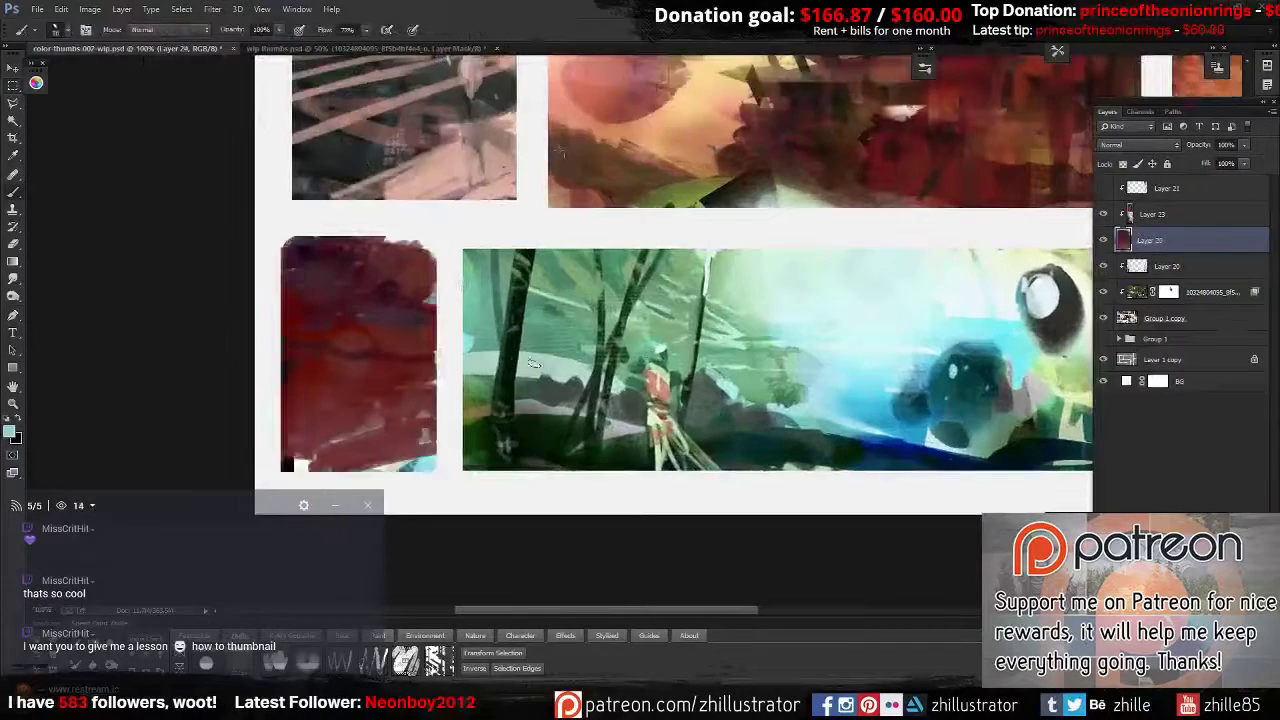
left_click(1196, 241, "alt")
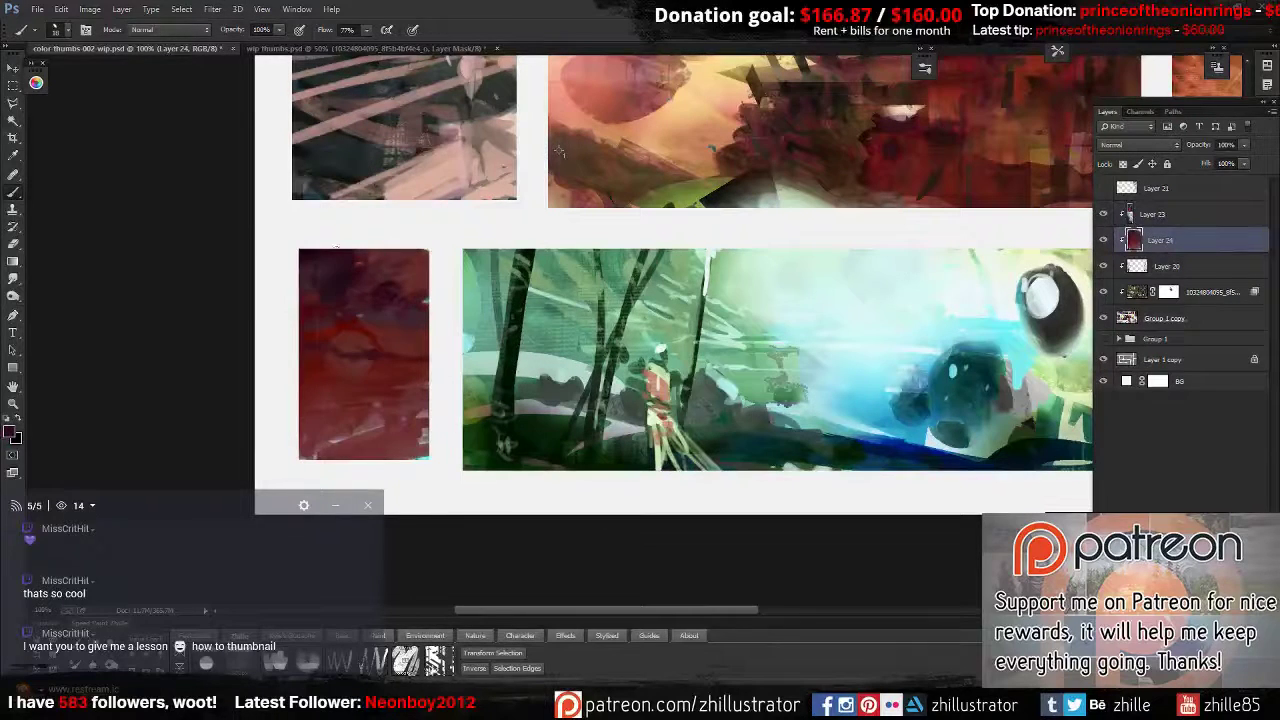
left_click_drag(425, 390, 300, 452)
left_click_drag(428, 300, 310, 400)
left_click_drag(428, 370, 315, 465)
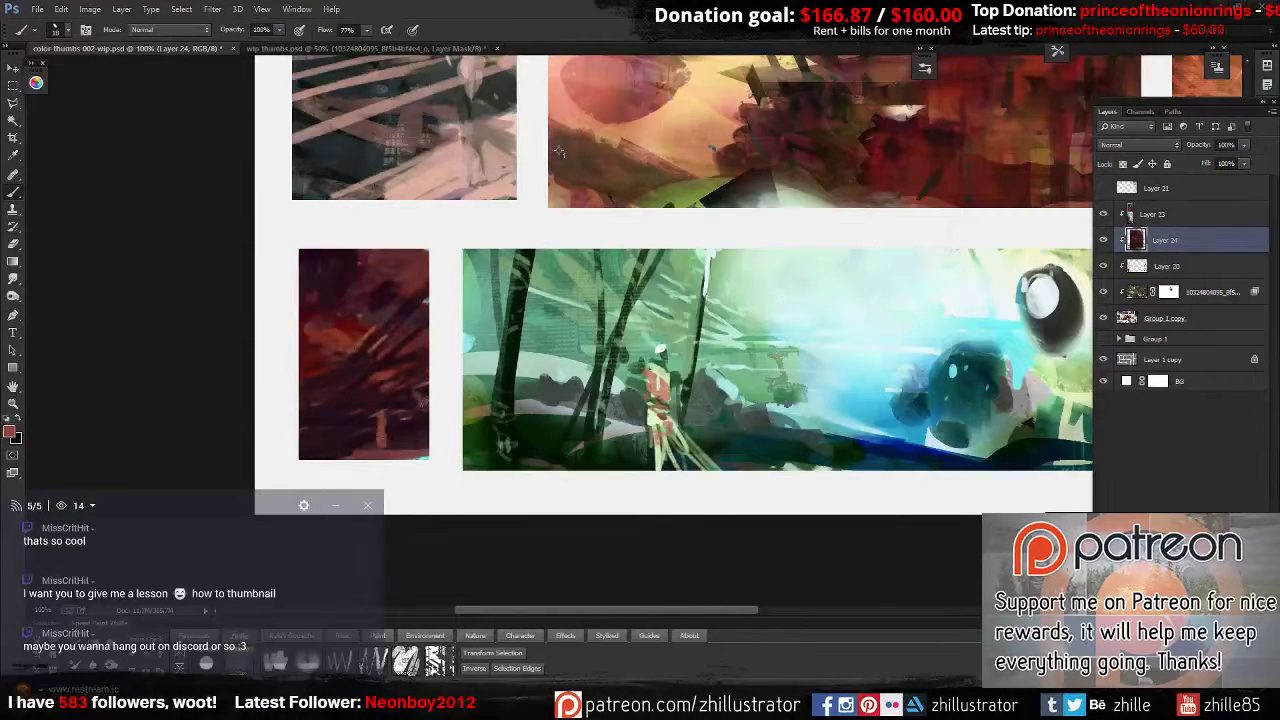
Paint light pinkish and green strokes over the red thumbnail, then cover with dark red.
left_click(378, 410, "alt")
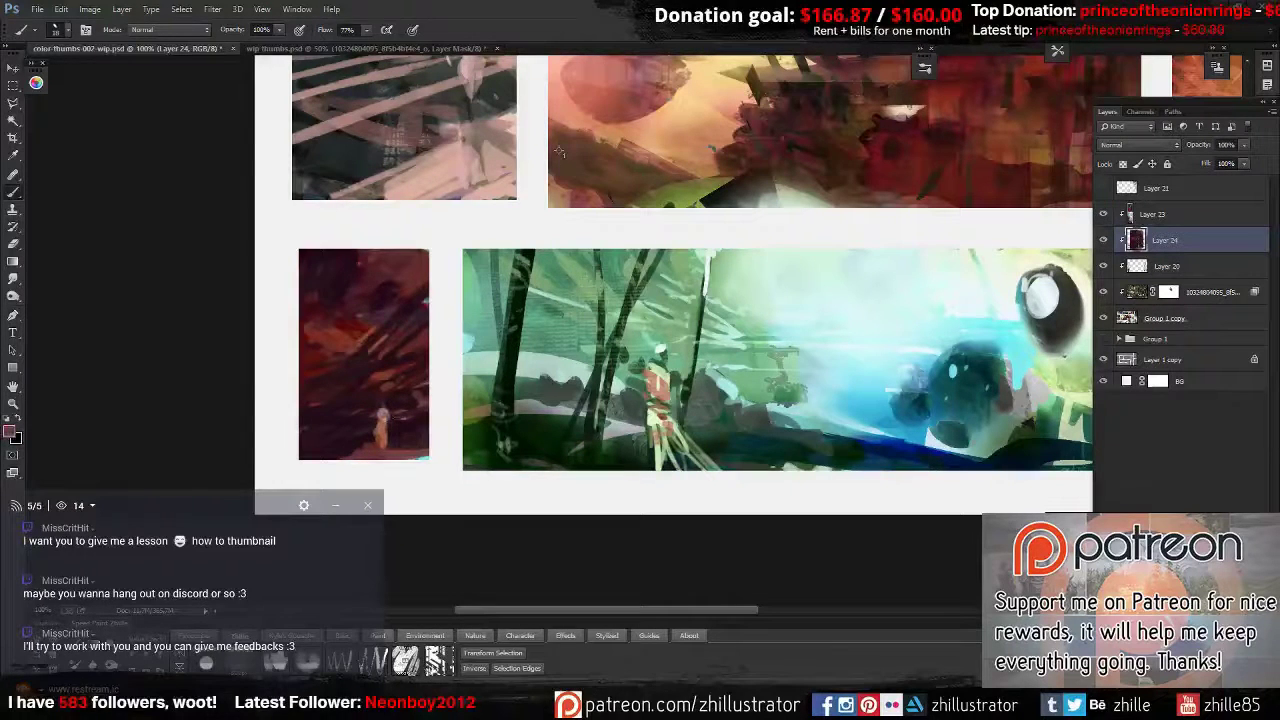
left_click_drag(428, 228, 318, 334)
left_click_drag(396, 314, 326, 360)
left_click_drag(420, 418, 346, 458)
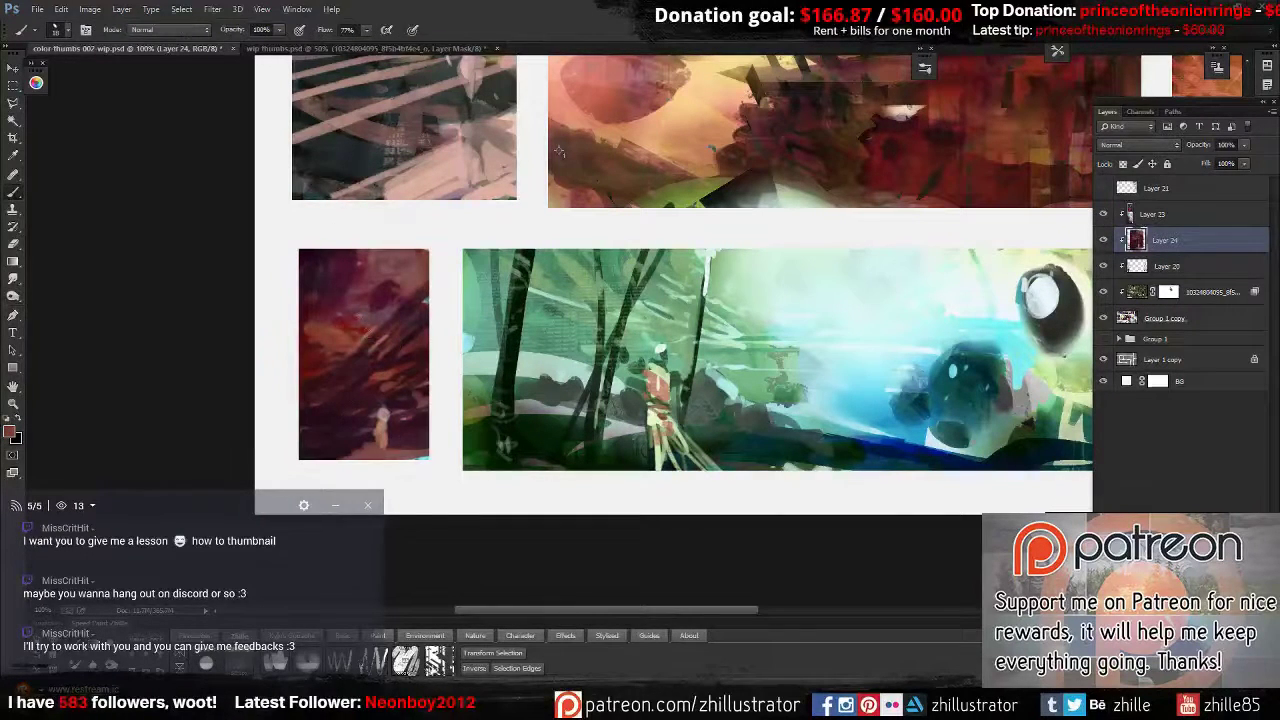
mouse_move(425, 345)
left_mouse_down()
mouse_move(372, 368)
mouse_move(300, 446)
left_mouse_up()
left_click_drag(420, 260, 310, 440)
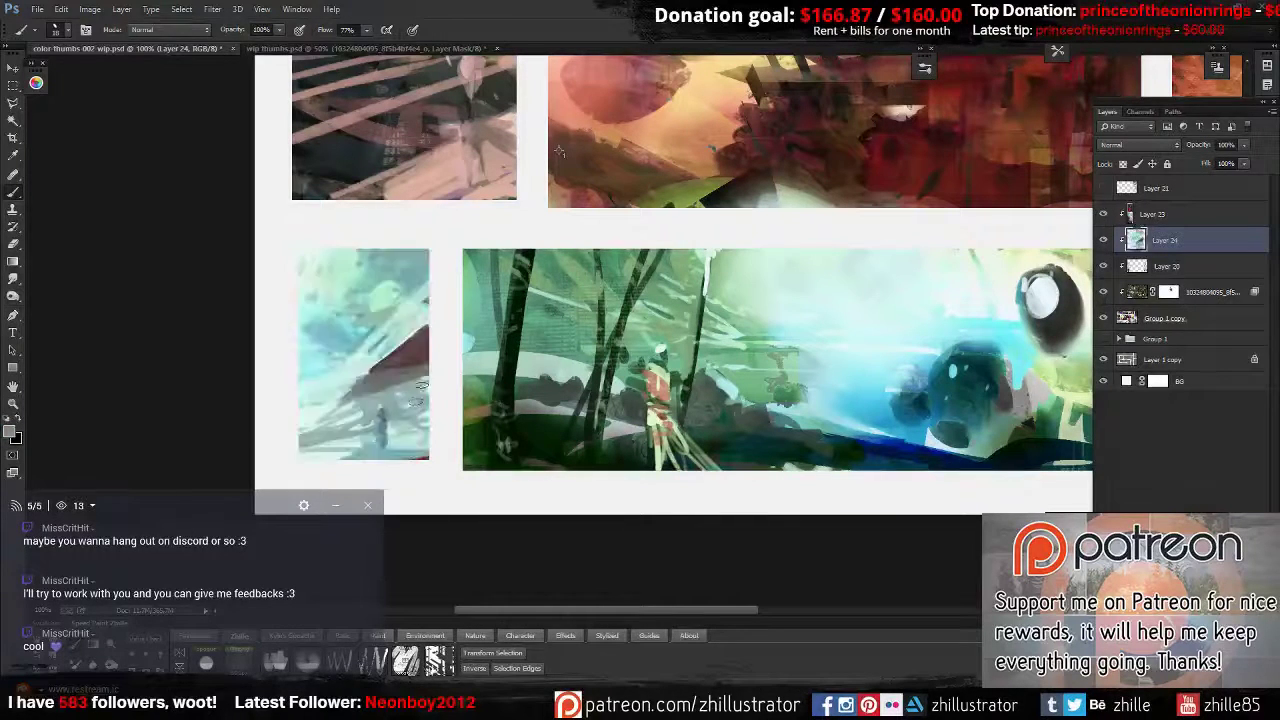
left_click_drag(425, 230, 305, 330)
left_click(371, 300, "alt")
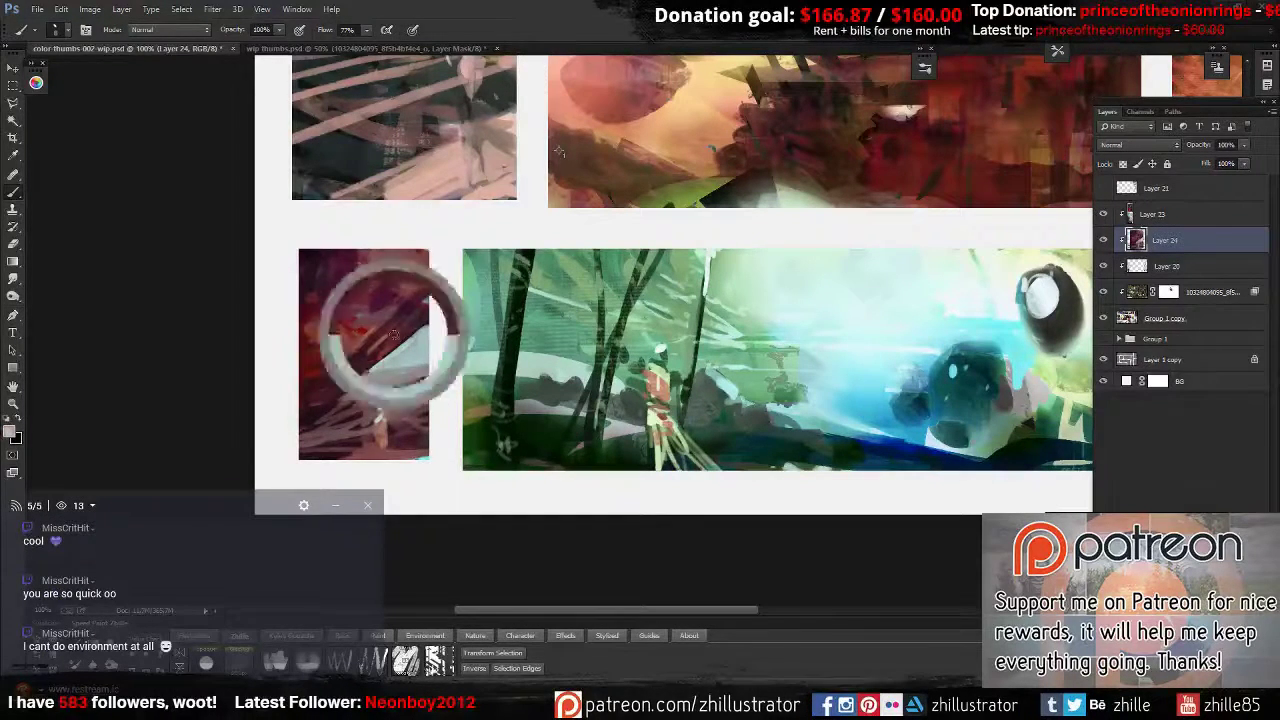
left_click_drag(426, 330, 355, 382)
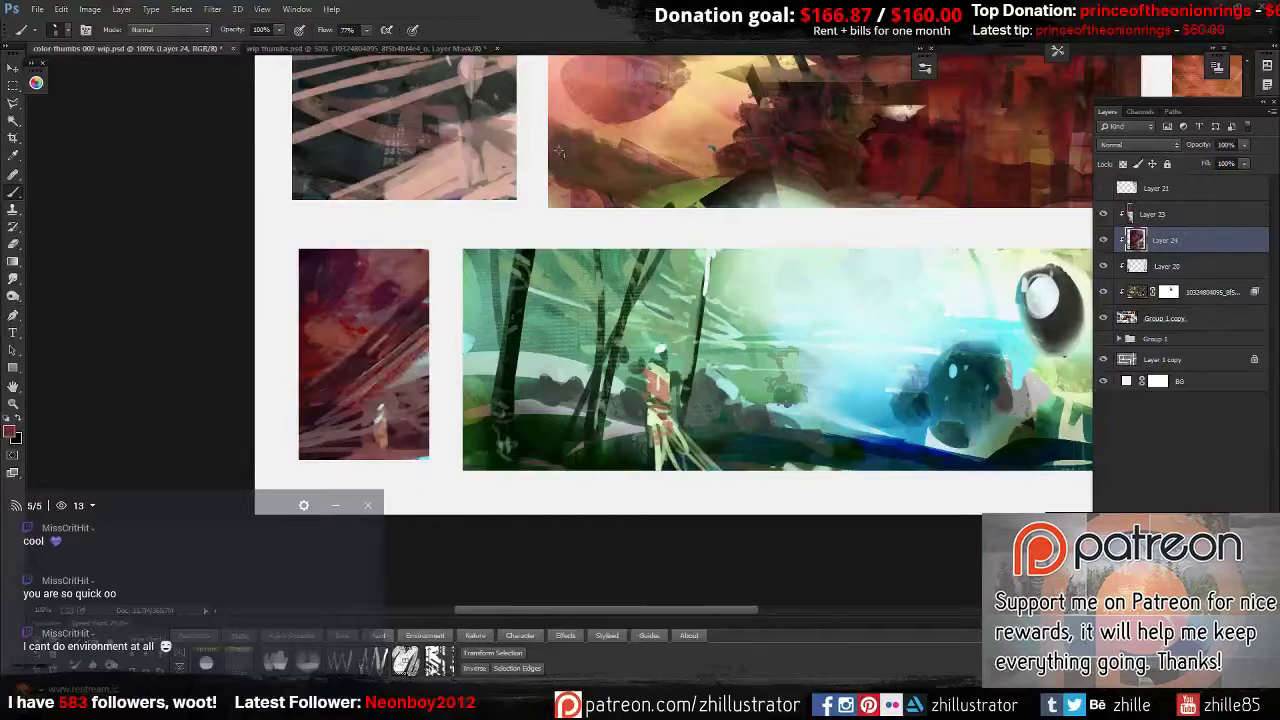
Try a dodge stroke and clone on Layer 21, undo them, and return to Layer 23.
key("alt+bracketright")
key("alt+bracketright")
mouse_move(420, 360)
left_mouse_down()
mouse_move(365, 448)
mouse_move(370, 400)
mouse_move(365, 465)
left_mouse_up()
key("s")
left_click(365, 400, "alt")
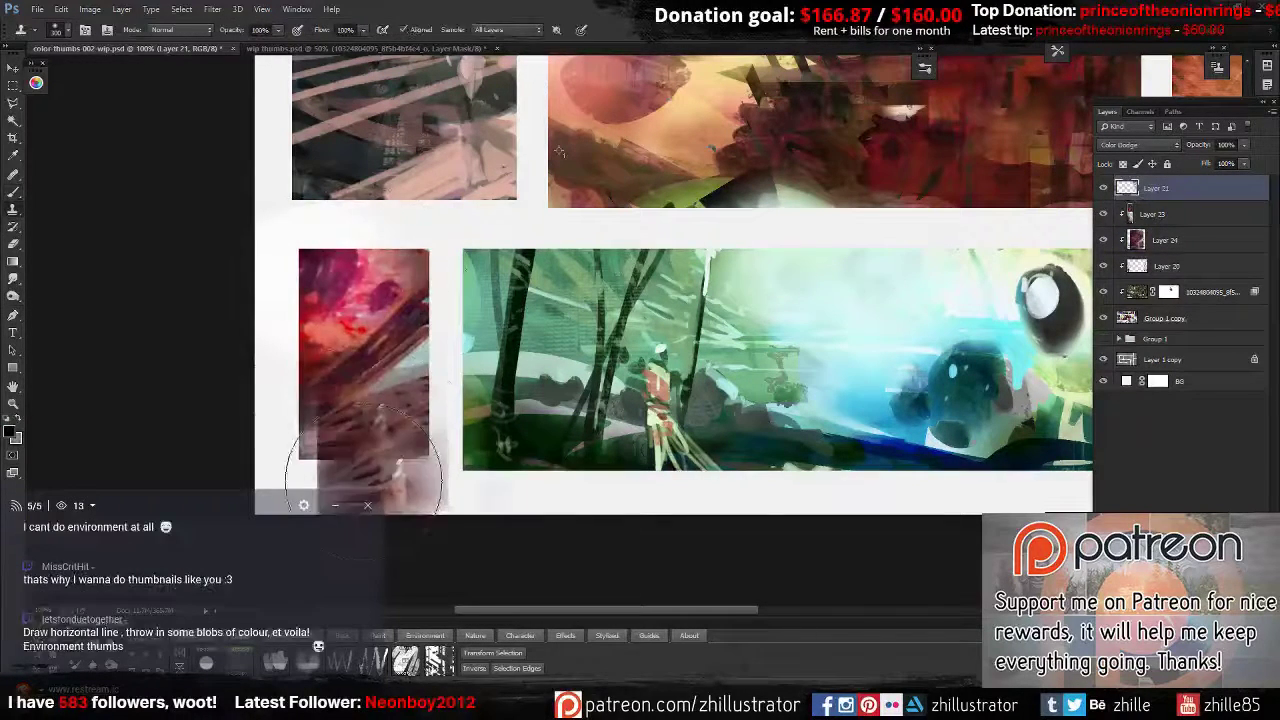
key("ctrl+alt+z")
key("ctrl+alt+z")
key("ctrl+alt+z")
key("b")
key("alt+bracketleft")
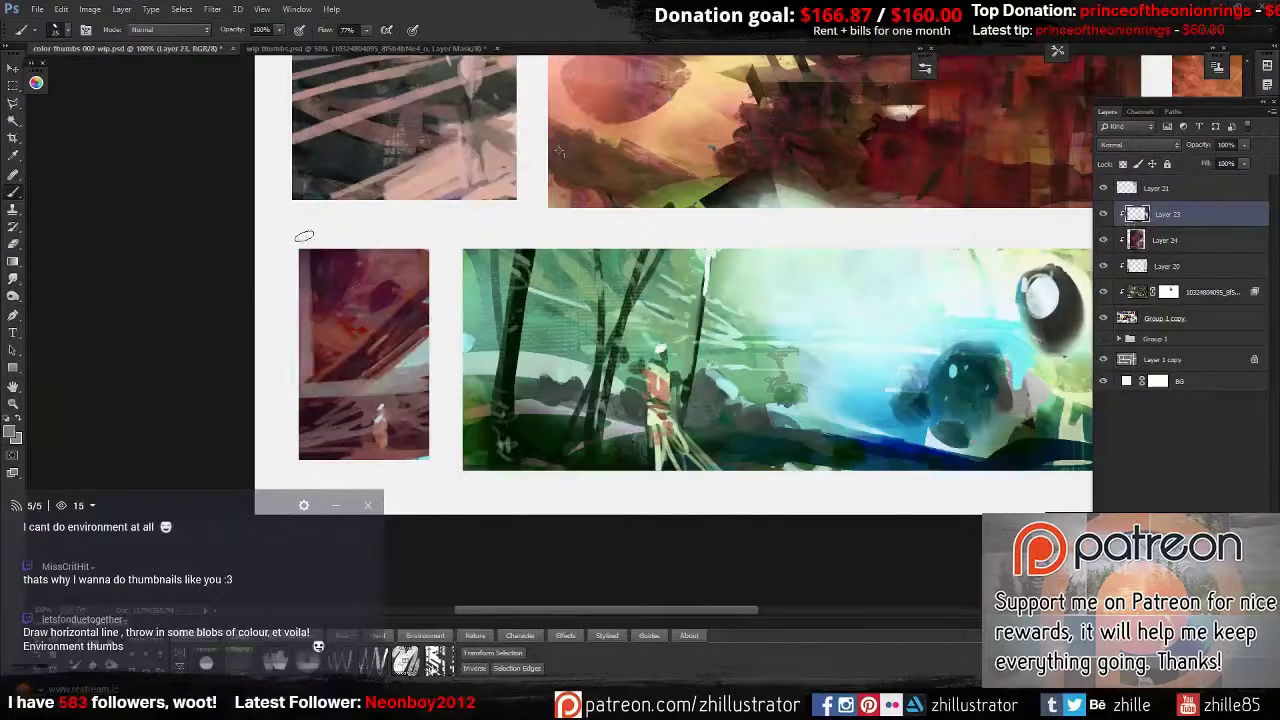
Paint pale blue-grey blobs across the thumbnail's middle over darker red, zooming to 300%.
key("bracketright")
key("bracketright")
key("bracketright")
left_click_drag(410, 258, 417, 382)
key("bracketleft")
key("bracketleft")
key("bracketleft")
mouse_move(335, 295)
left_mouse_down()
mouse_move(384, 328)
mouse_move(412, 302)
mouse_move(318, 415)
mouse_move(395, 450)
left_mouse_up()
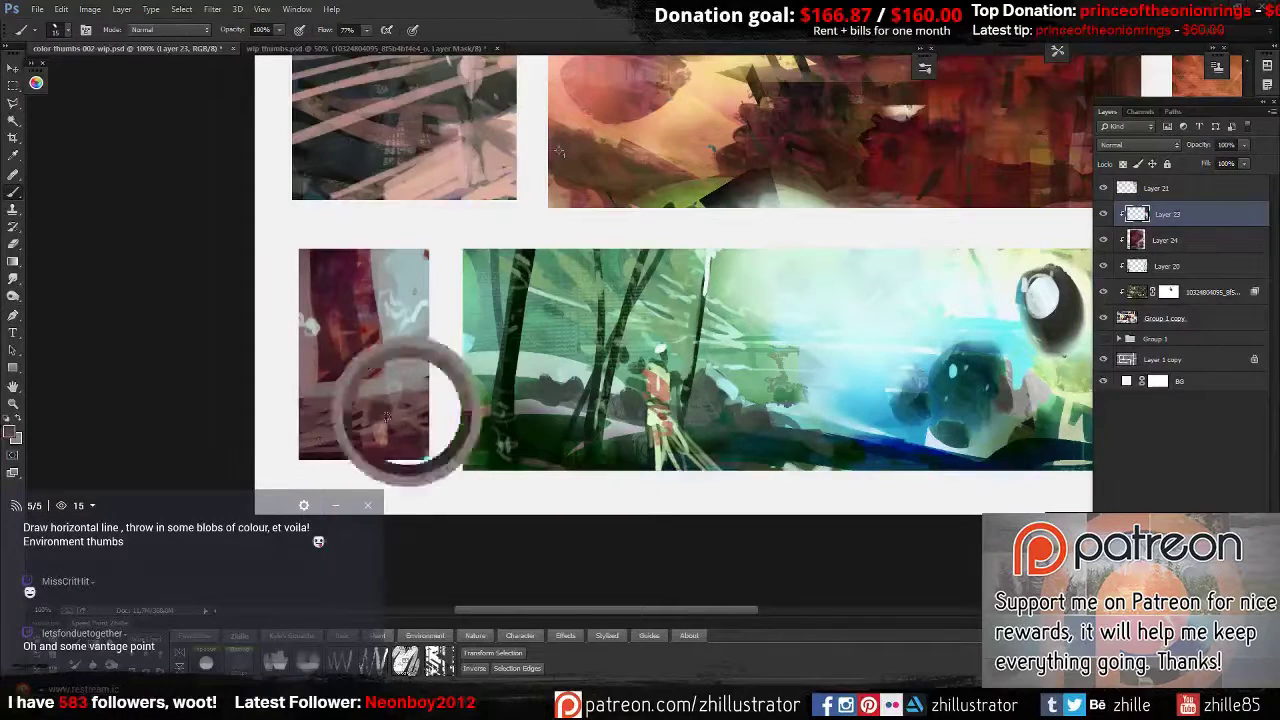
mouse_move(300, 440)
left_mouse_down()
mouse_move(385, 440)
mouse_move(425, 400)
left_mouse_up()
left_click_drag(425, 455, 391, 394)
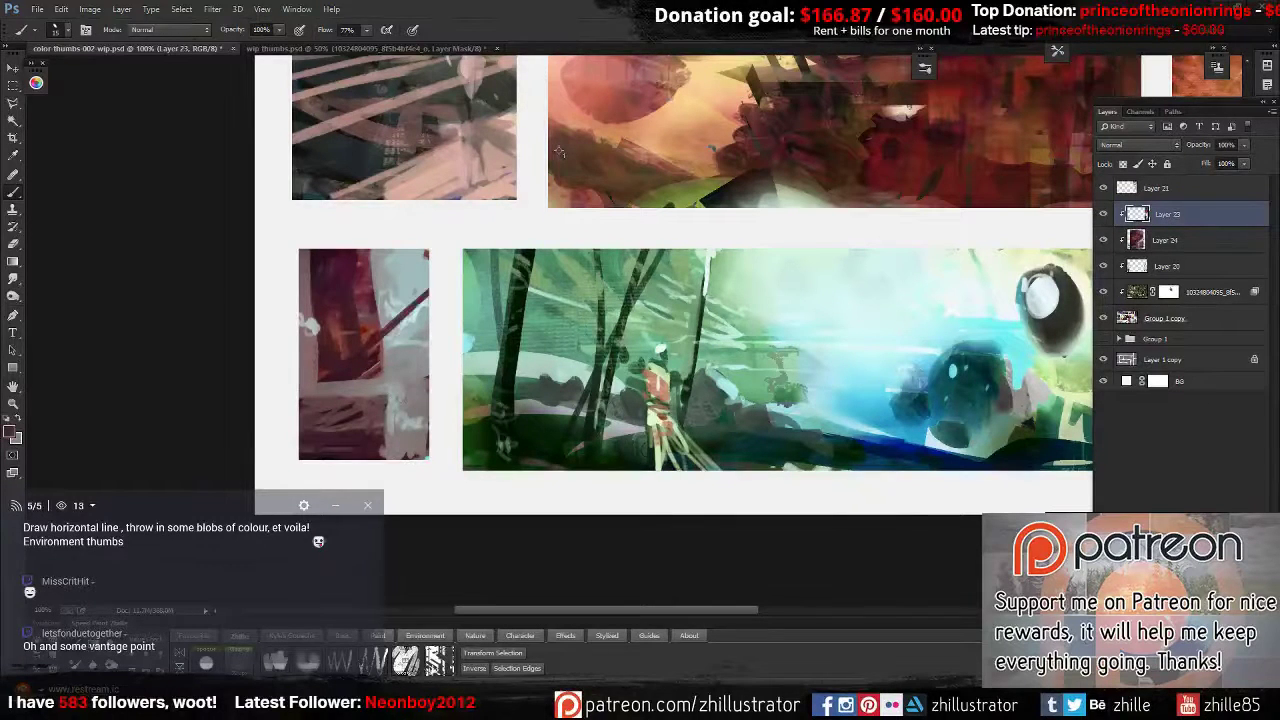
left_click_drag(405, 310, 431, 386)
left_click_drag(398, 318, 312, 330)
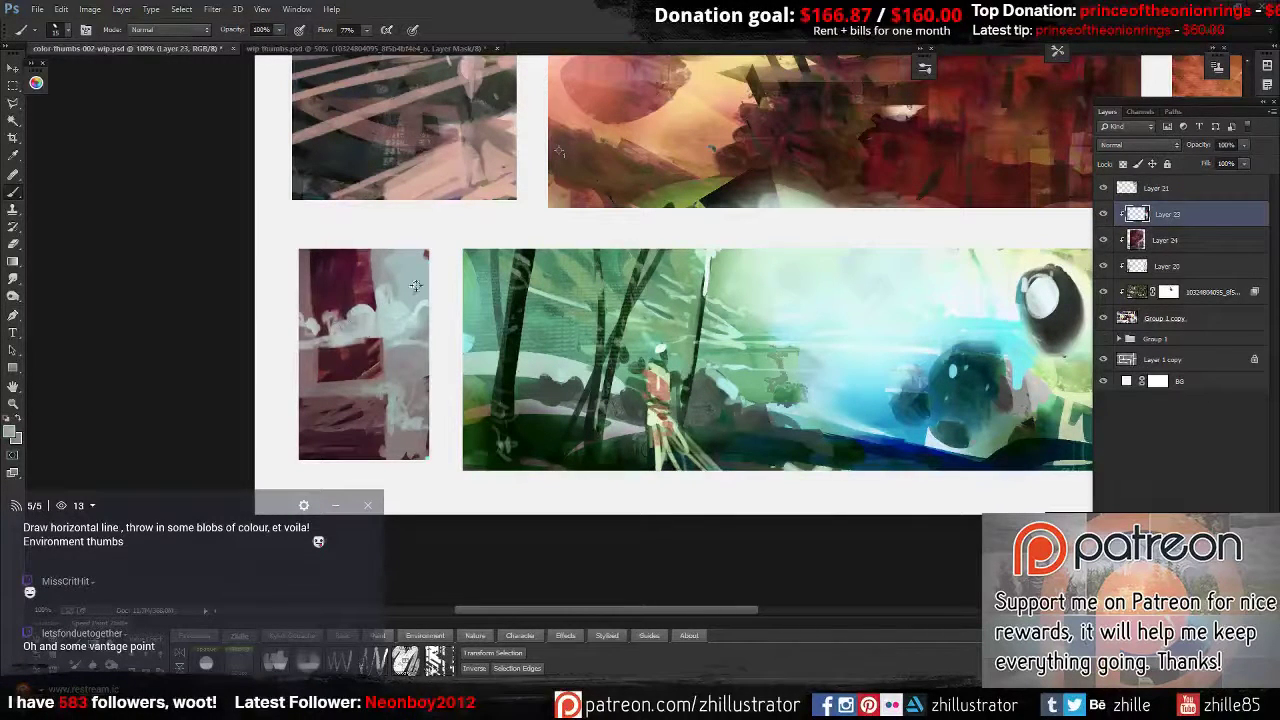
key("ctrl+plus")
key("ctrl+plus")
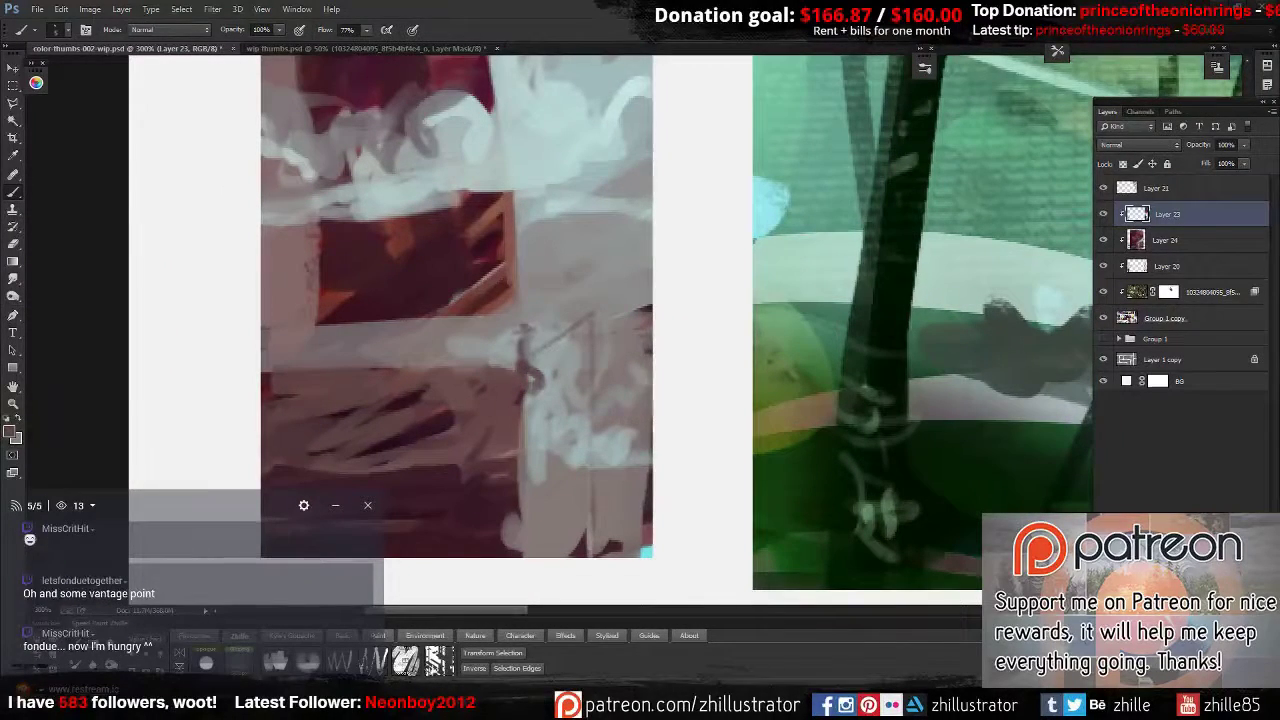
Lasso a lower piece, copy it to a new layer, and squash it into a thin band.
mouse_move(470, 318)
left_mouse_down()
mouse_move(400, 326)
mouse_move(350, 360)
left_mouse_up()
key("l")
mouse_move(290, 388)
left_mouse_down()
mouse_move(371, 475)
mouse_move(428, 440)
left_mouse_up()
key("ctrl+j")
key("ctrl+t")
key("Return")
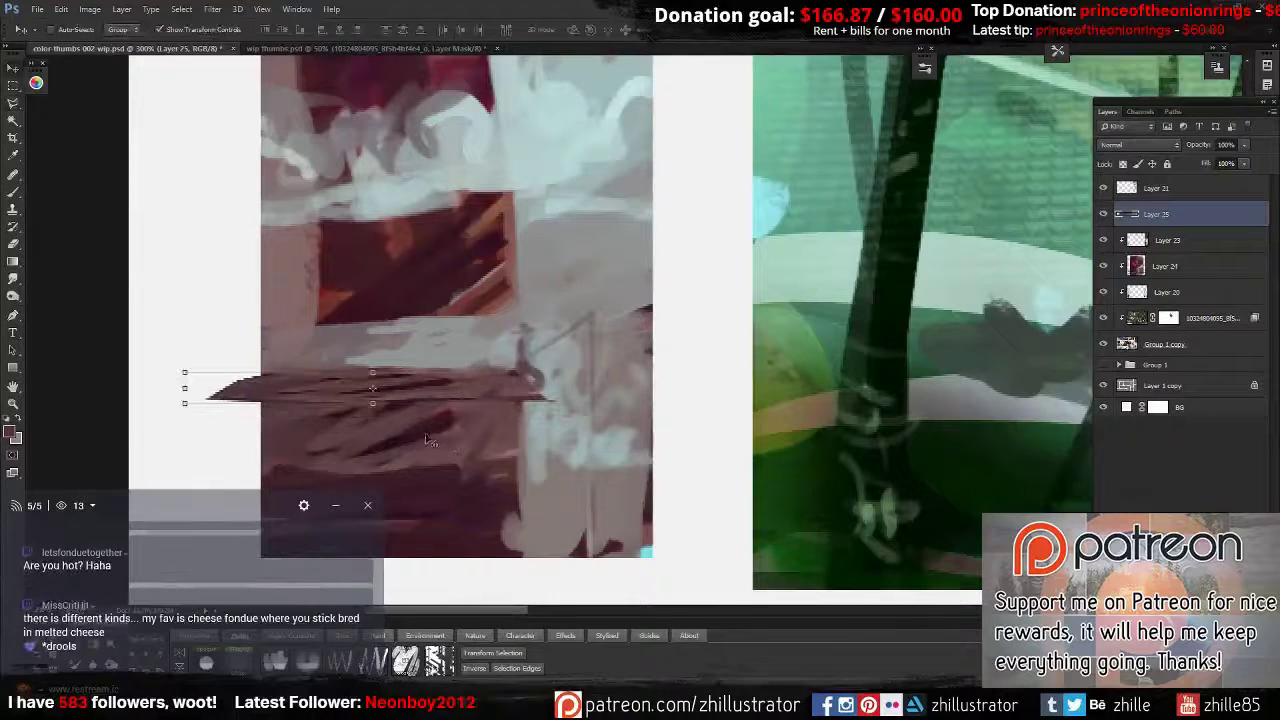
key("s")
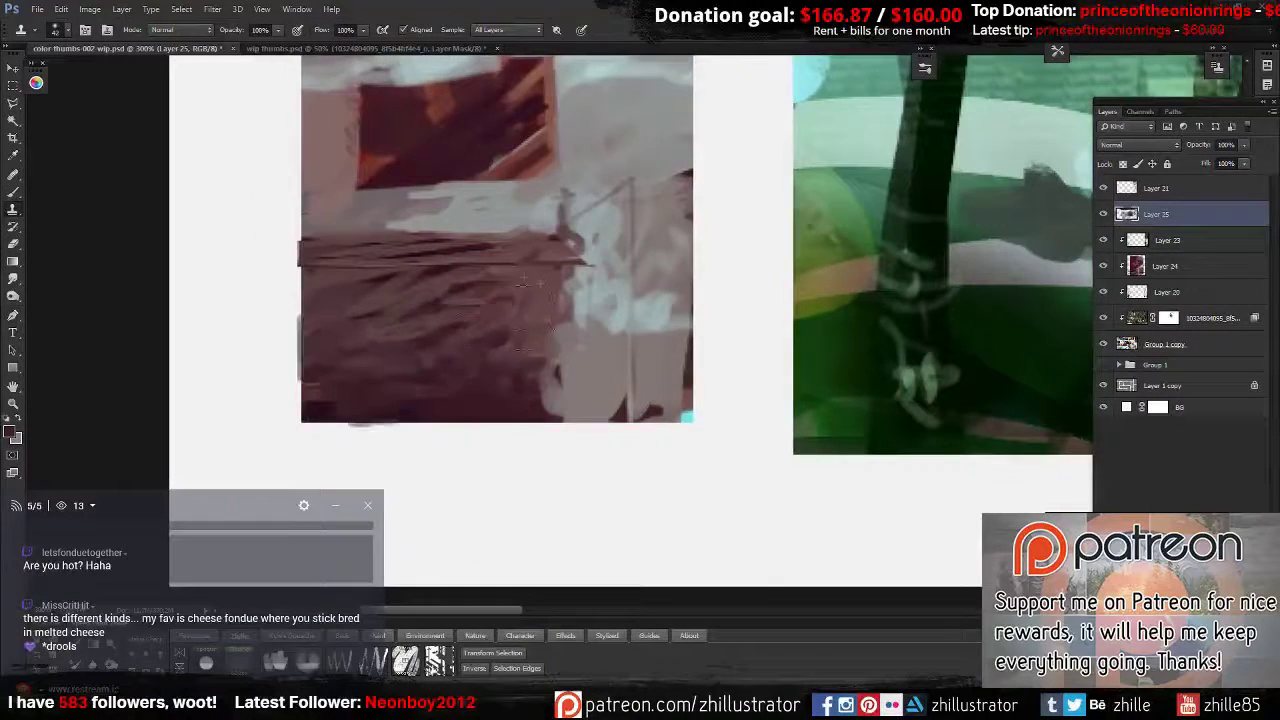
Clone and paint the lower brown band, adding large pale grey-blue strokes beneath.
left_click_drag(445, 510, 545, 521)
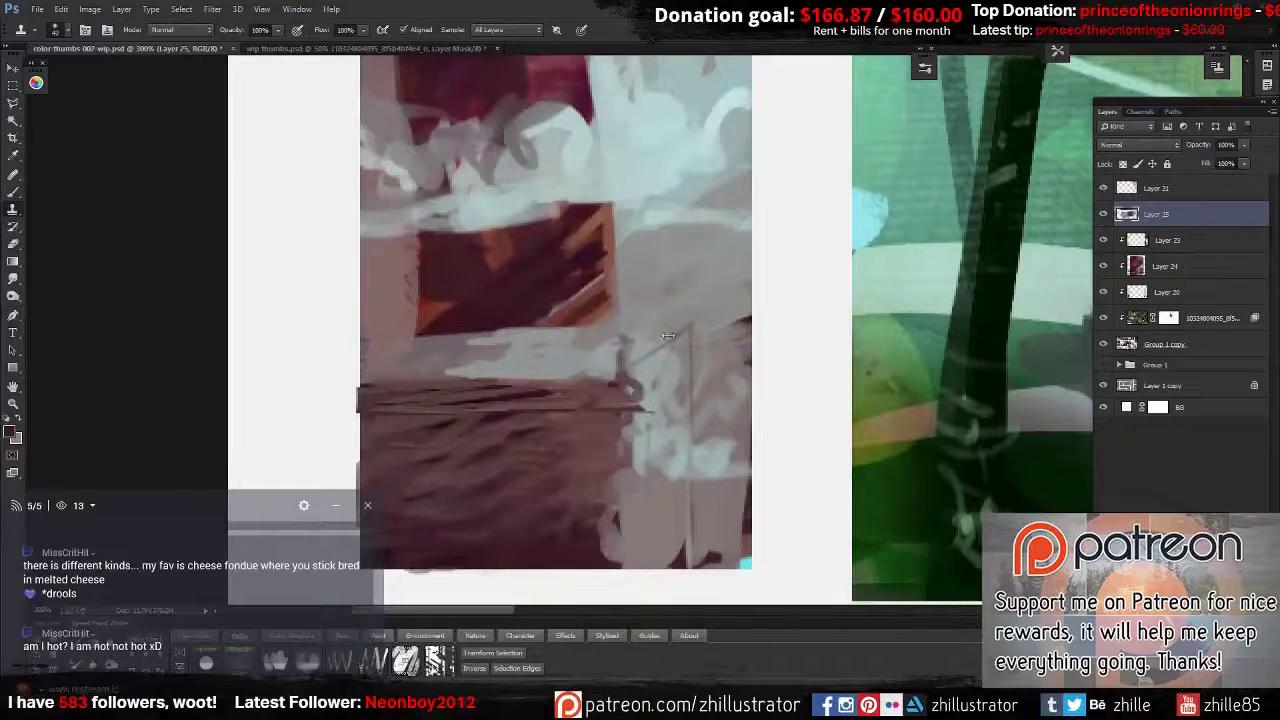
left_click_drag(590, 440, 370, 500)
key("b")
left_click_drag(370, 420, 600, 490)
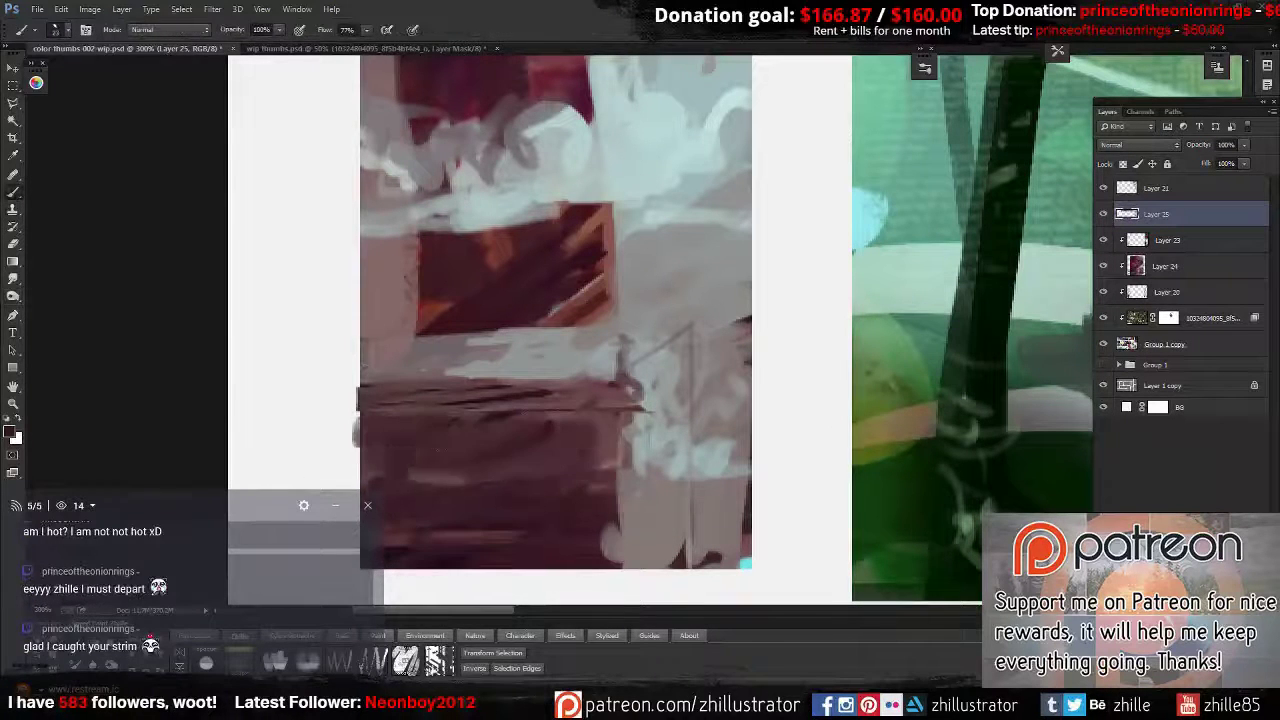
left_click_drag(630, 410, 440, 560)
left_click_drag(460, 470, 650, 570)
left_click_drag(560, 500, 730, 570)
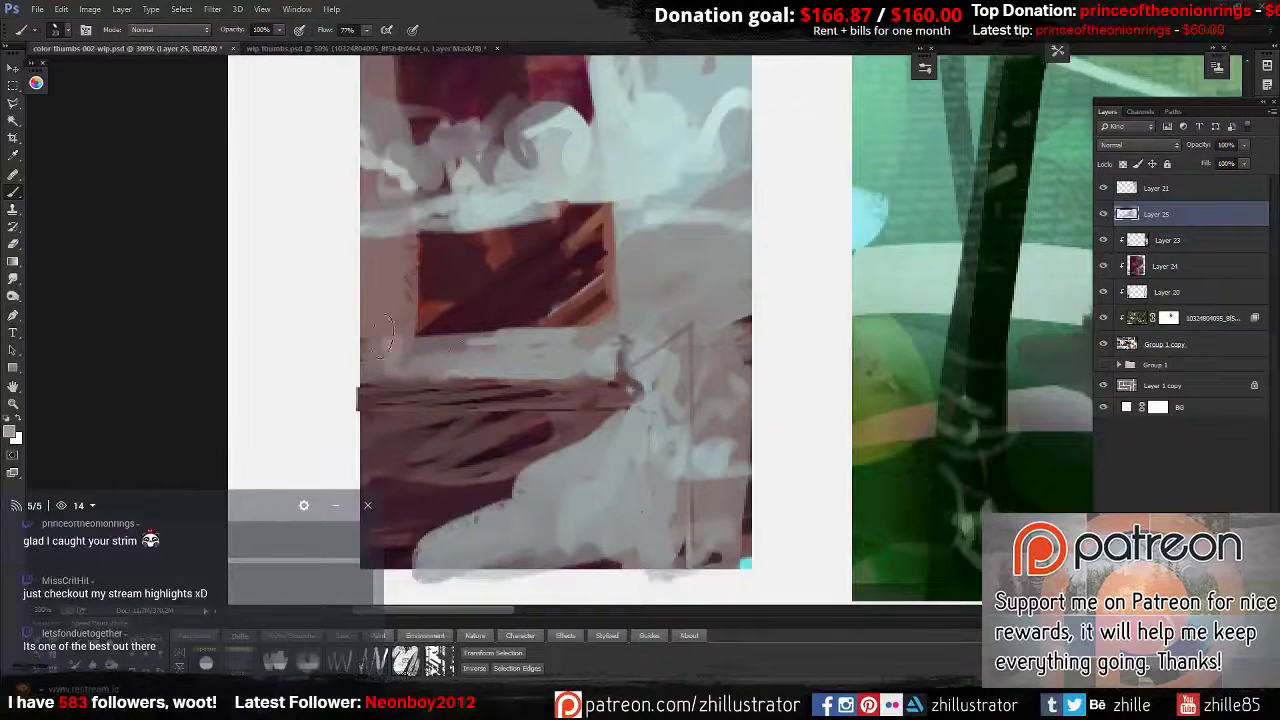
left_click(383, 333)
left_click_drag(560, 500, 610, 529)
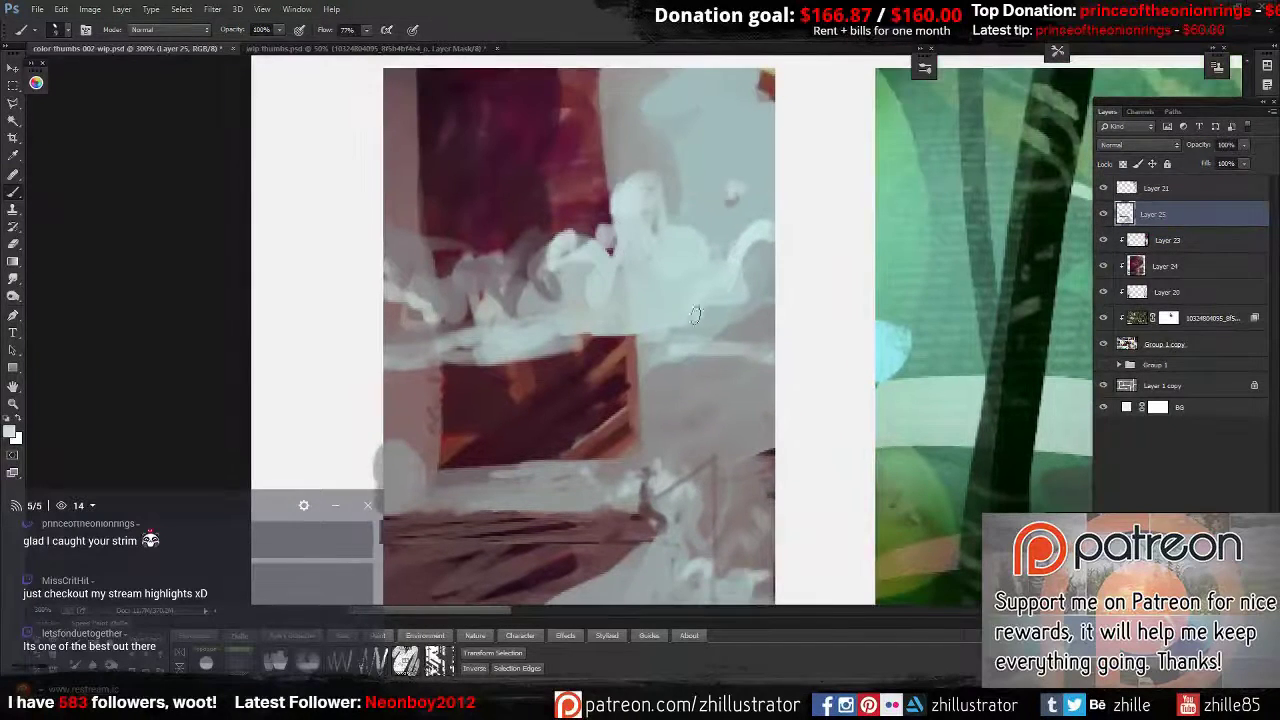
Blend the paint at the upper left with the Mixer Brush and zoom out.
key("shift+b")
left_click_drag(440, 240, 366, 223)
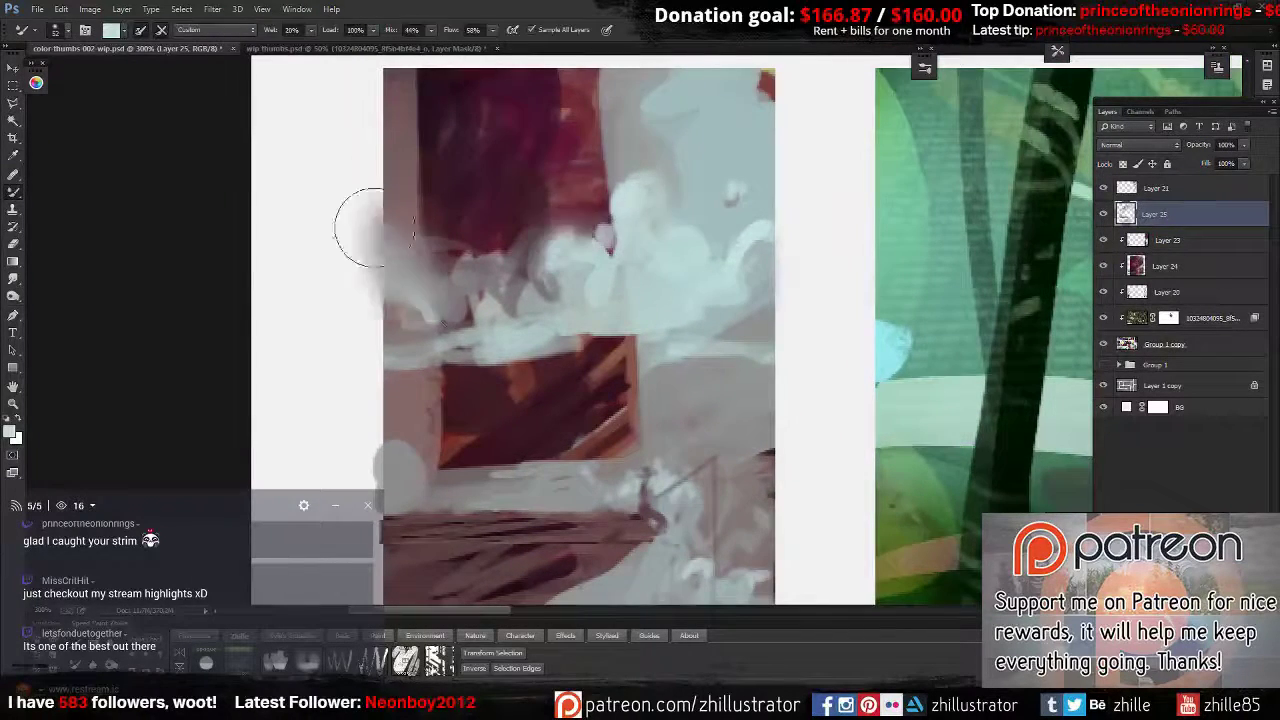
key("ctrl+minus")
key("ctrl+minus")
key("ctrl+minus")
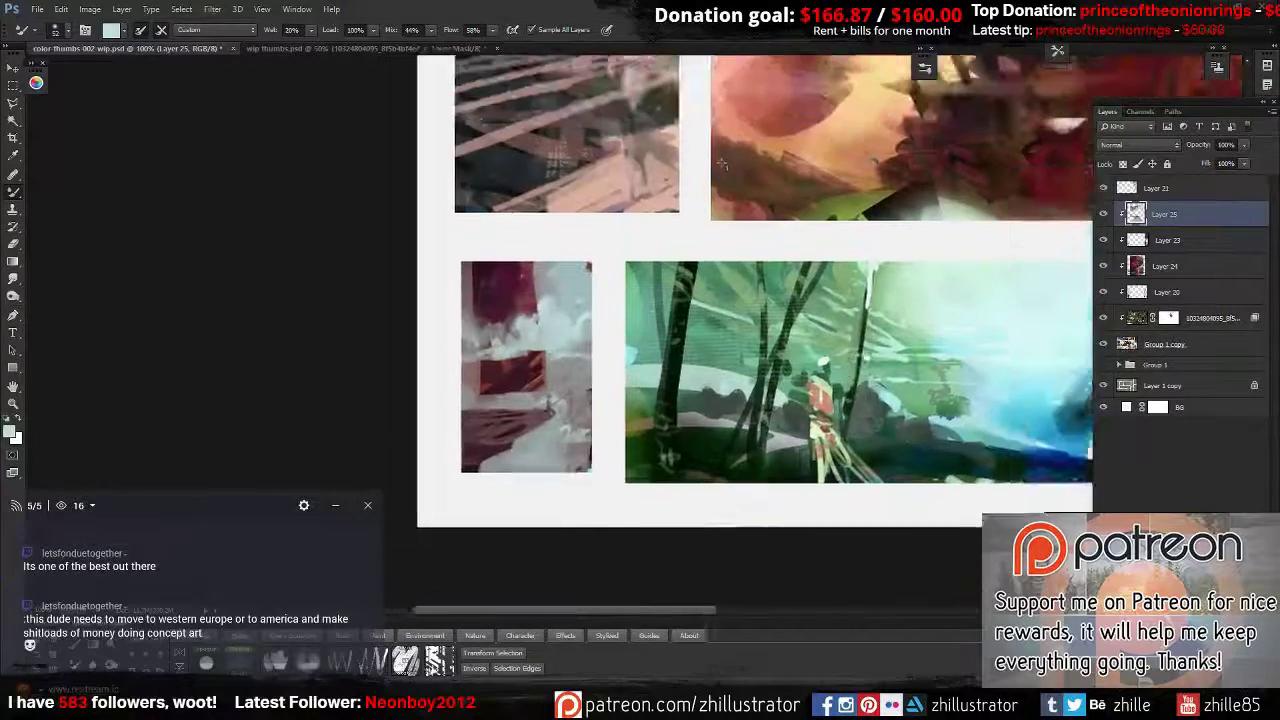
scroll(592, 328, "up", 2)
scroll(592, 328, "down", 2)
scroll(490, 341, "up", 2)
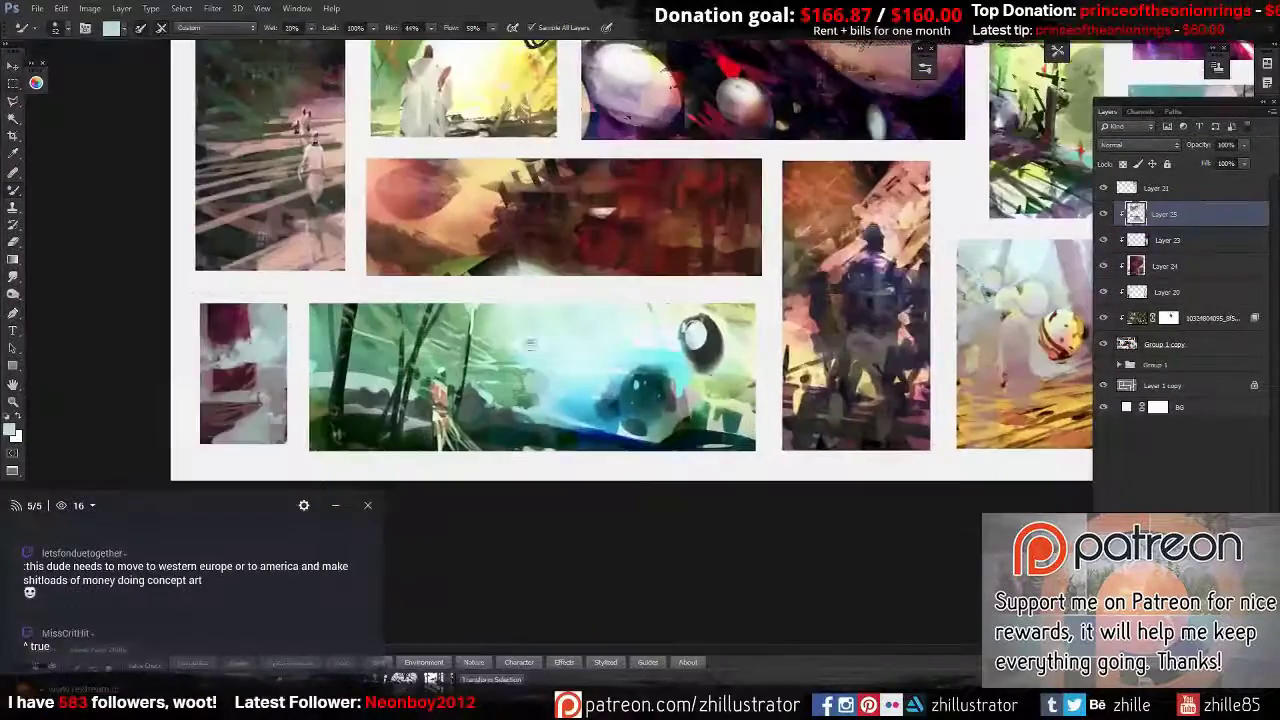
Merge visible layers into Layer 26, delete old layers, and paint dark streaks across the base.
key("m")
key("ctrl+j")
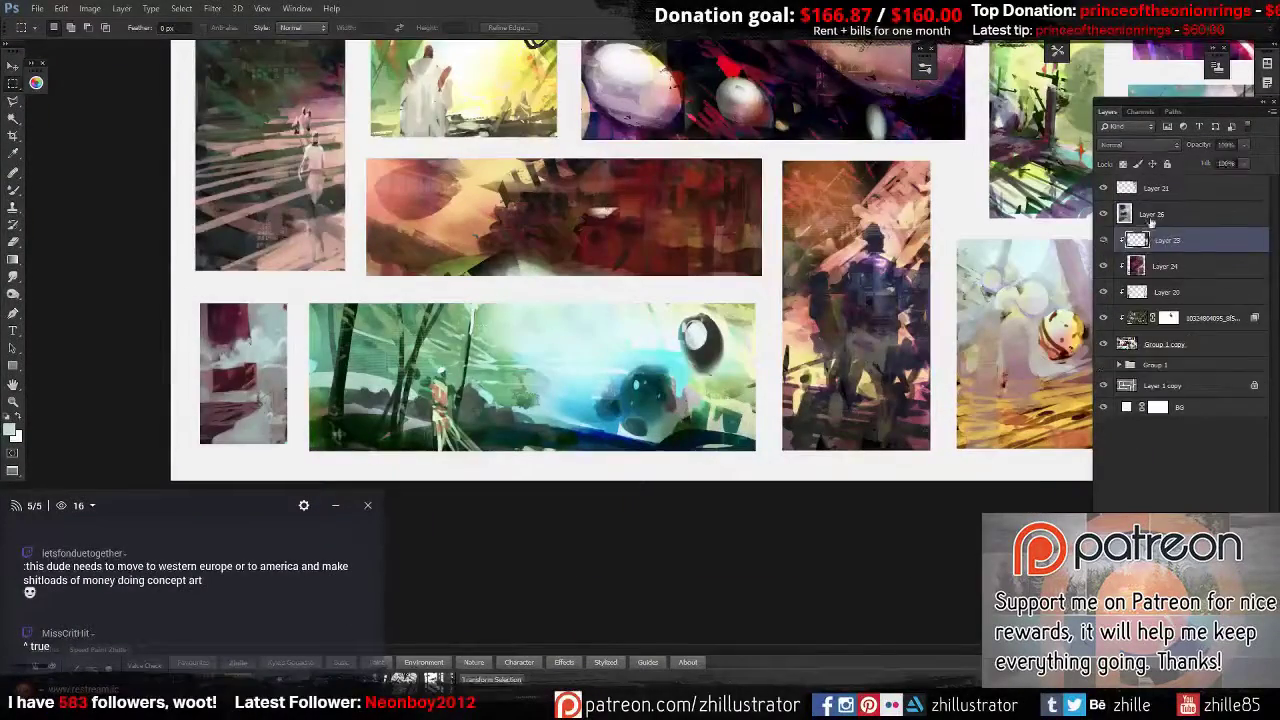
key("ctrl+e")
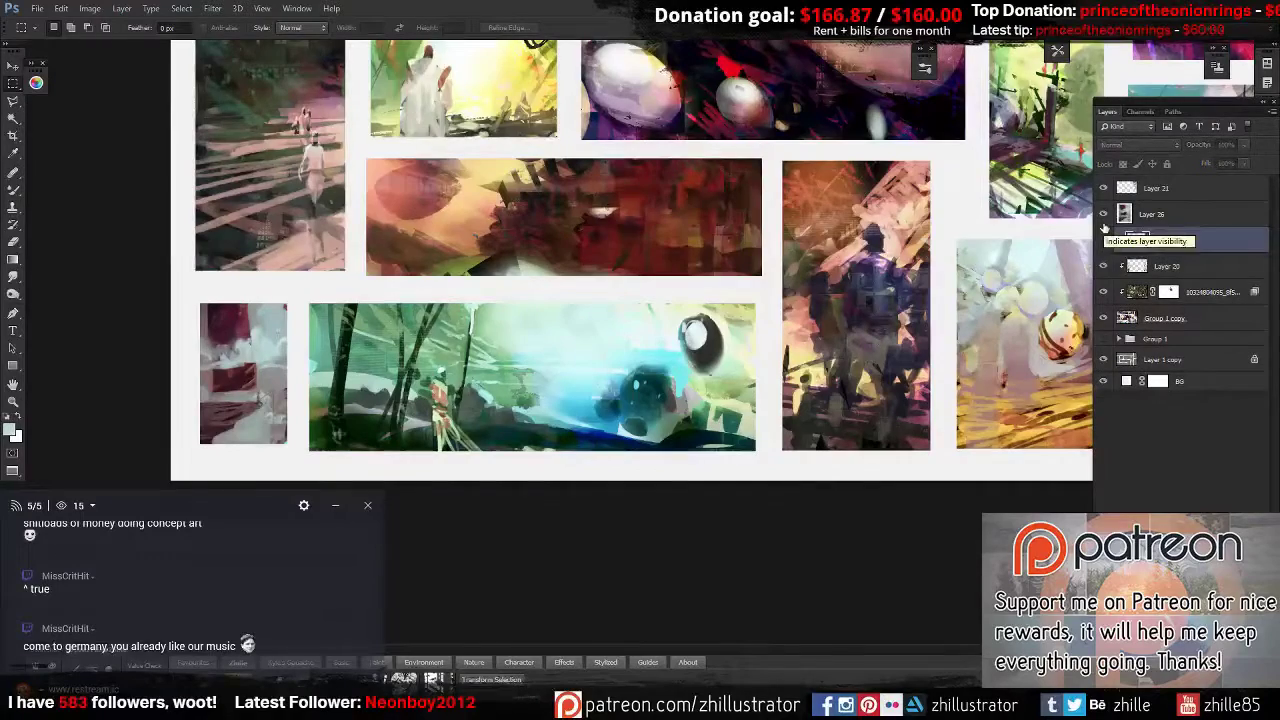
key("ctrl+plus")
key("ctrl+plus")
key("b")
key("alt+bracketright")
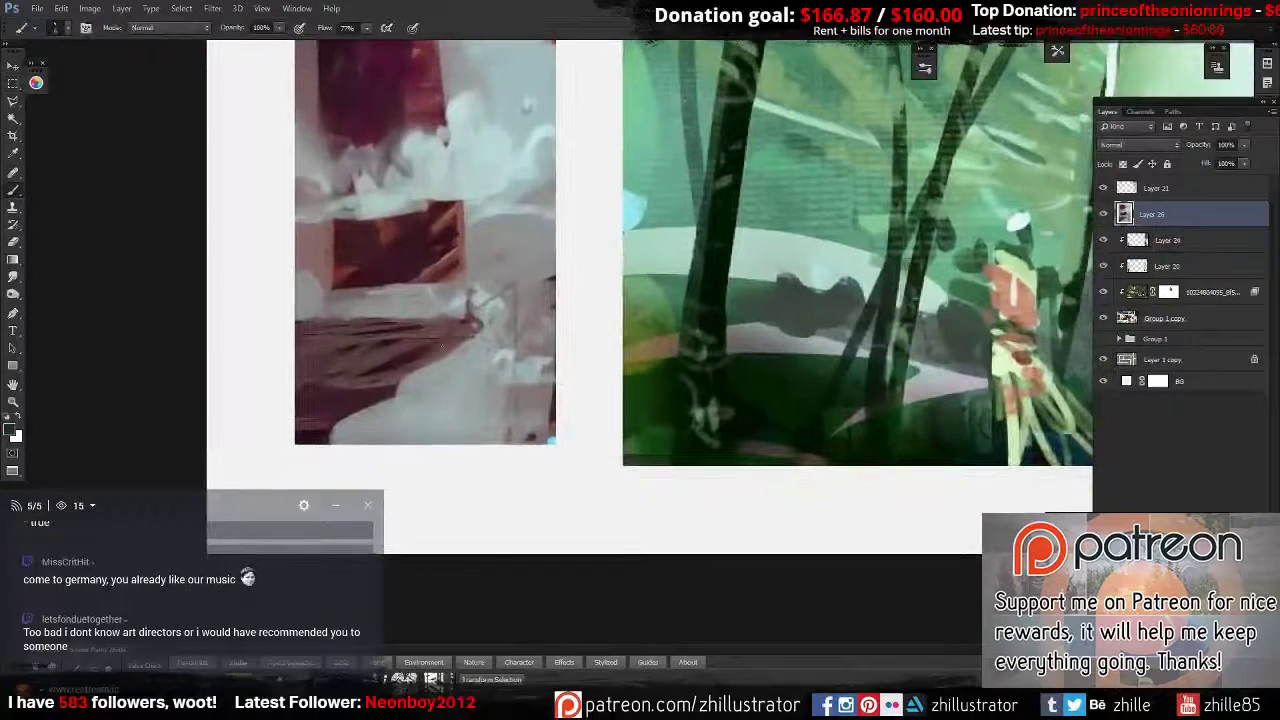
mouse_move(287, 368)
left_mouse_down()
mouse_move(478, 326)
mouse_move(488, 396)
left_mouse_up()
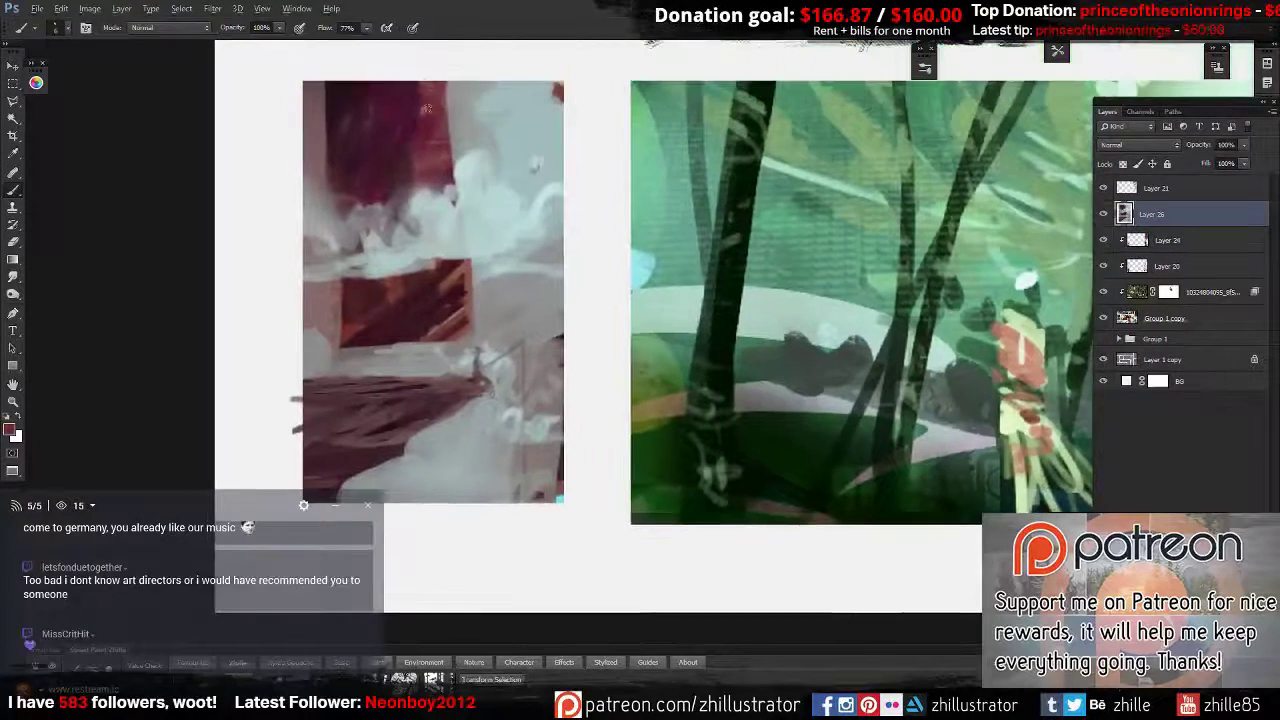
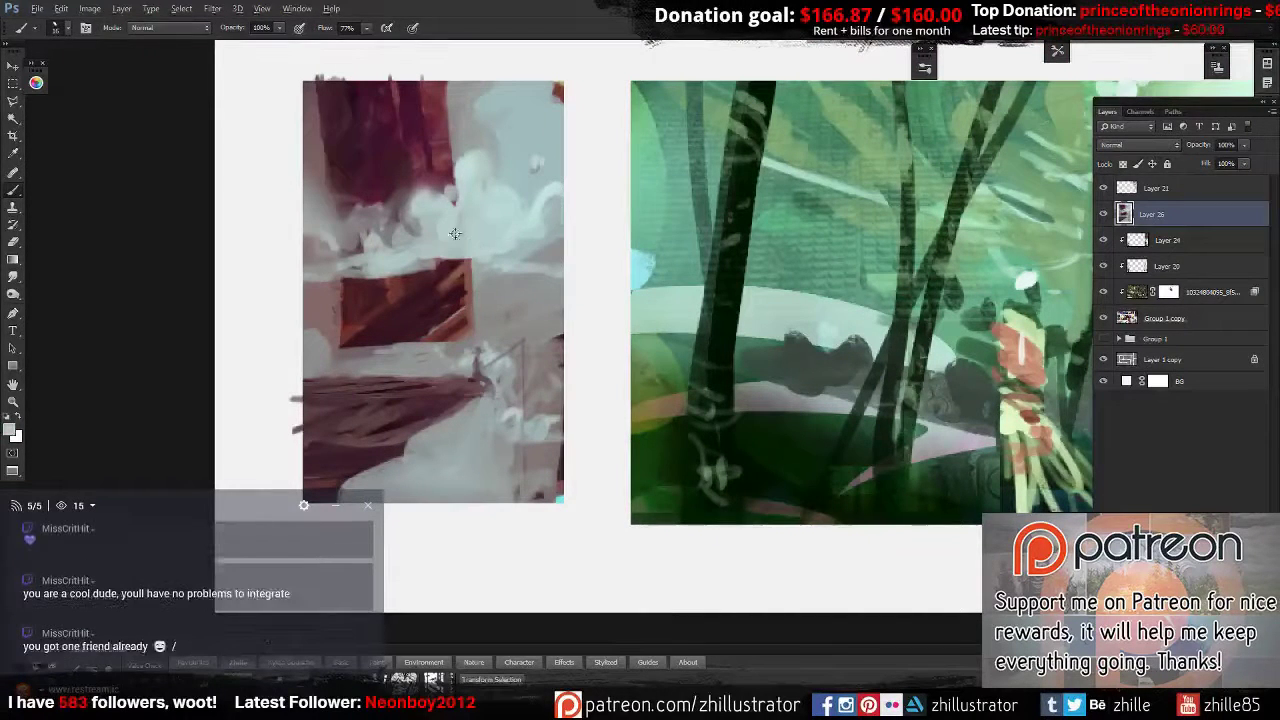
Paint pale cloud strokes across the small thumbnail's middle band and zoom out to the whole sheet.
mouse_move(410, 265)
left_mouse_down()
mouse_move(560, 245)
mouse_move(551, 162)
left_mouse_up()
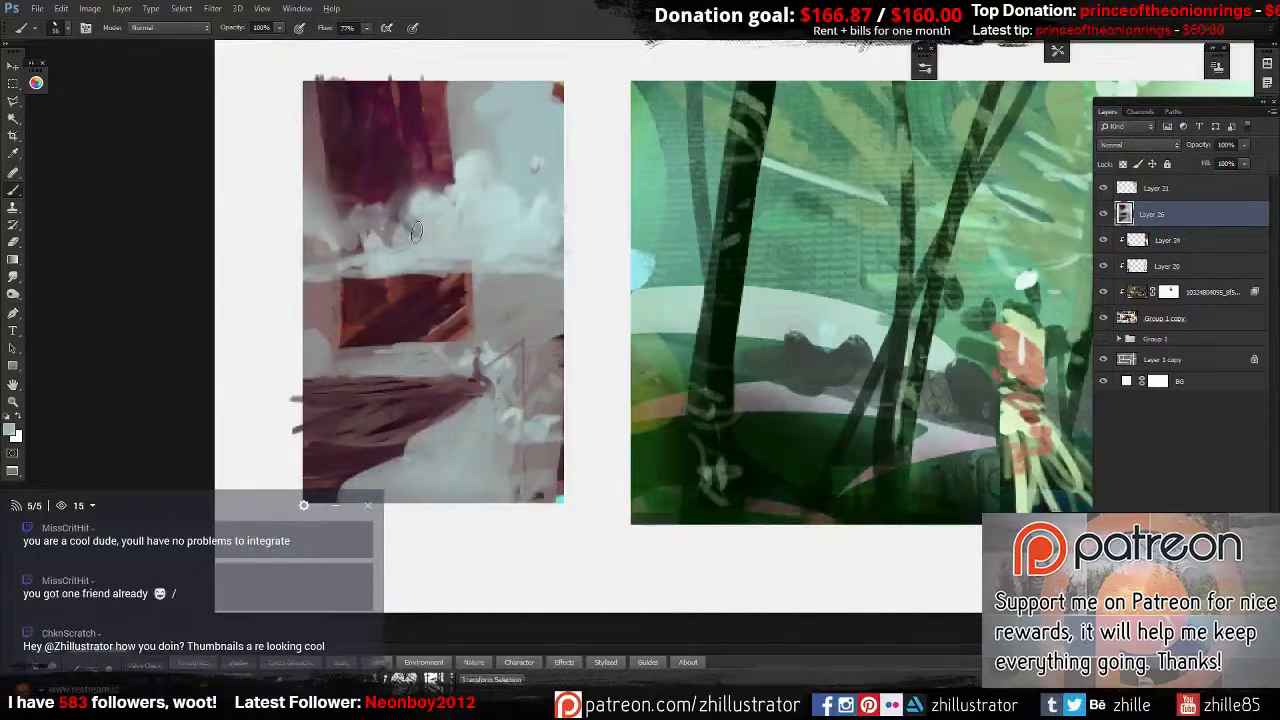
key("ctrl+minus")
key("m")
key("ctrl+minus")
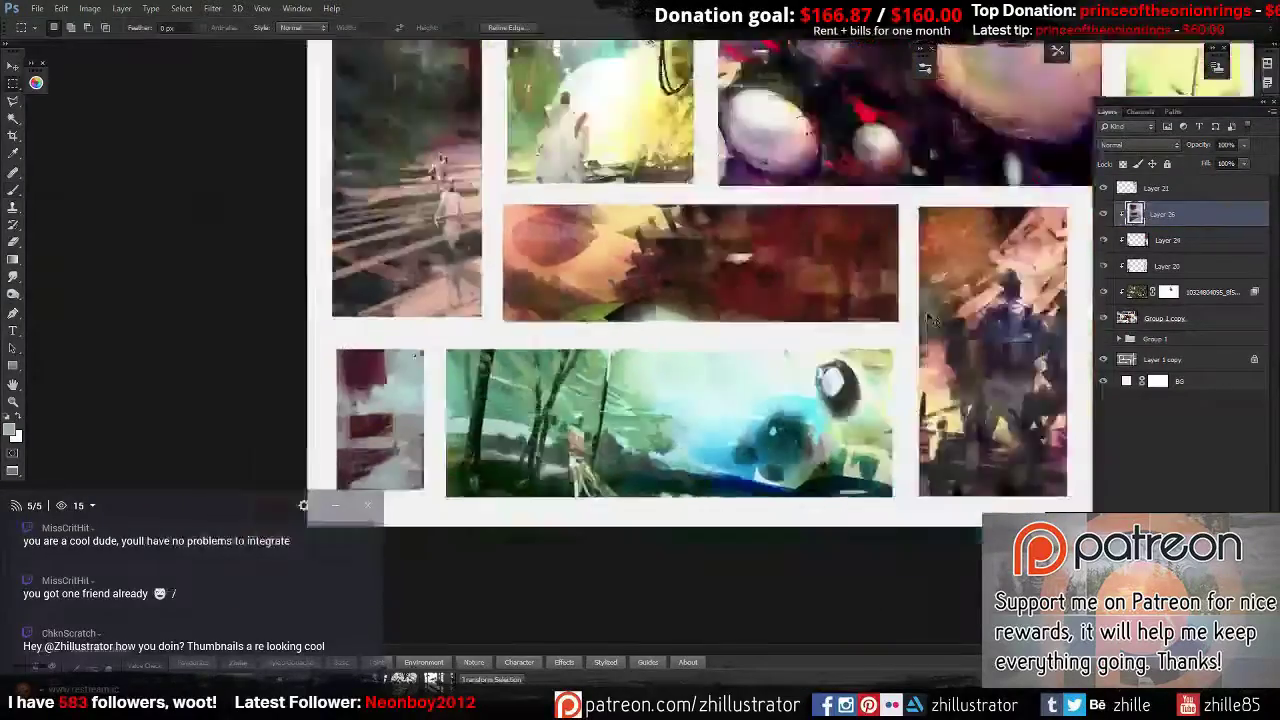
key("ctrl+minus")
Glance at the other open document, then return and pan to the robot thumbnail with the brush.
key("ctrl+Tab")
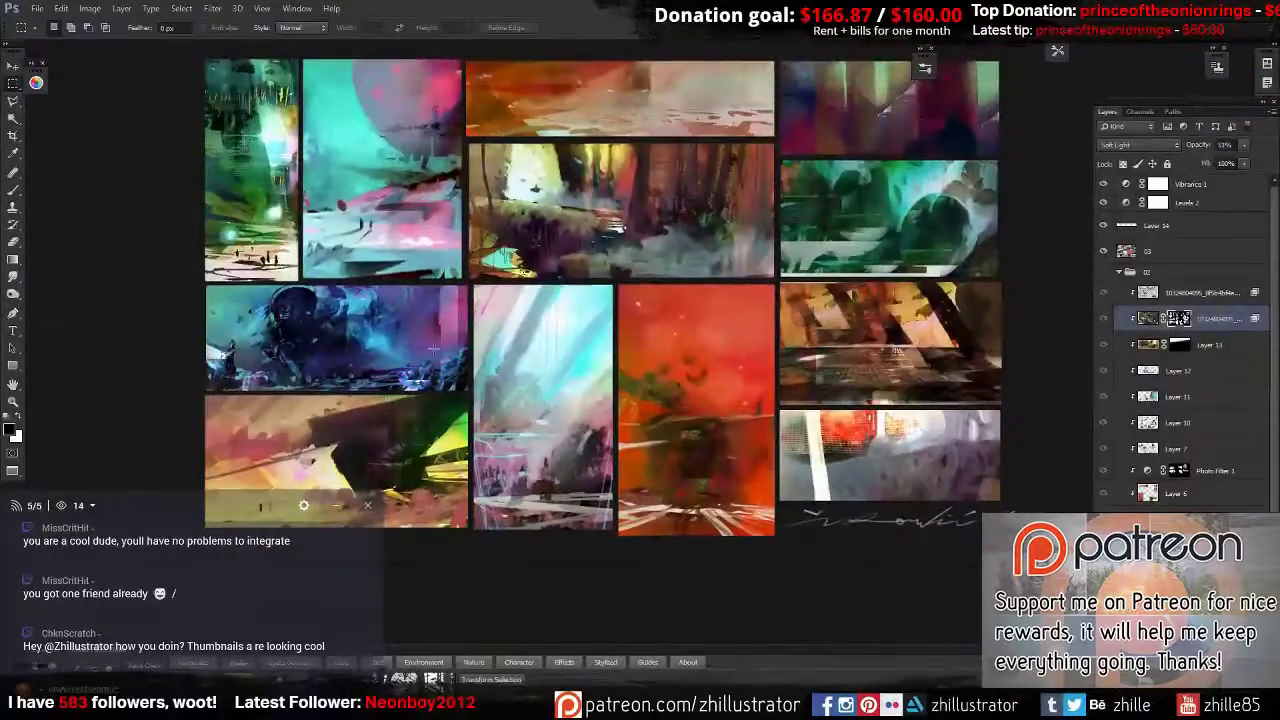
key("ctrl+Tab")
key("ctrl+plus")
key("b")
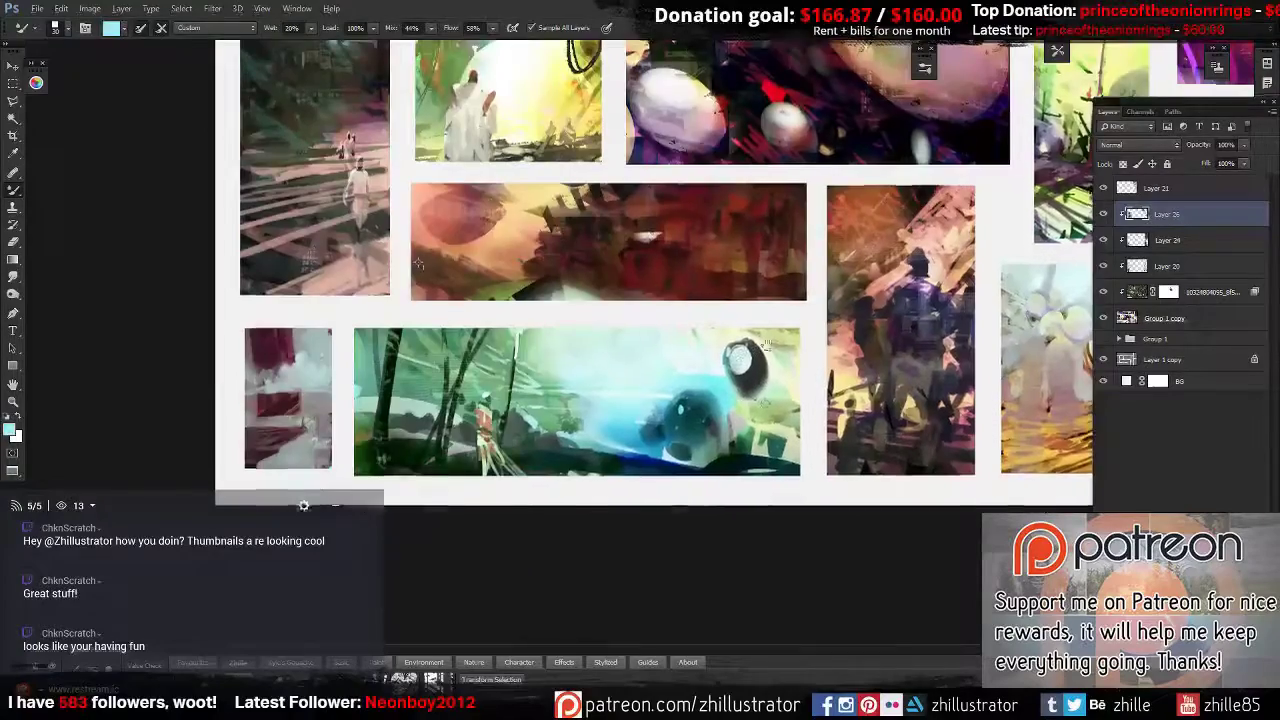
mouse_move(398, 357)
left_mouse_down()
mouse_move(290, 313)
mouse_move(184, 334)
left_mouse_up()
key("shift+b")
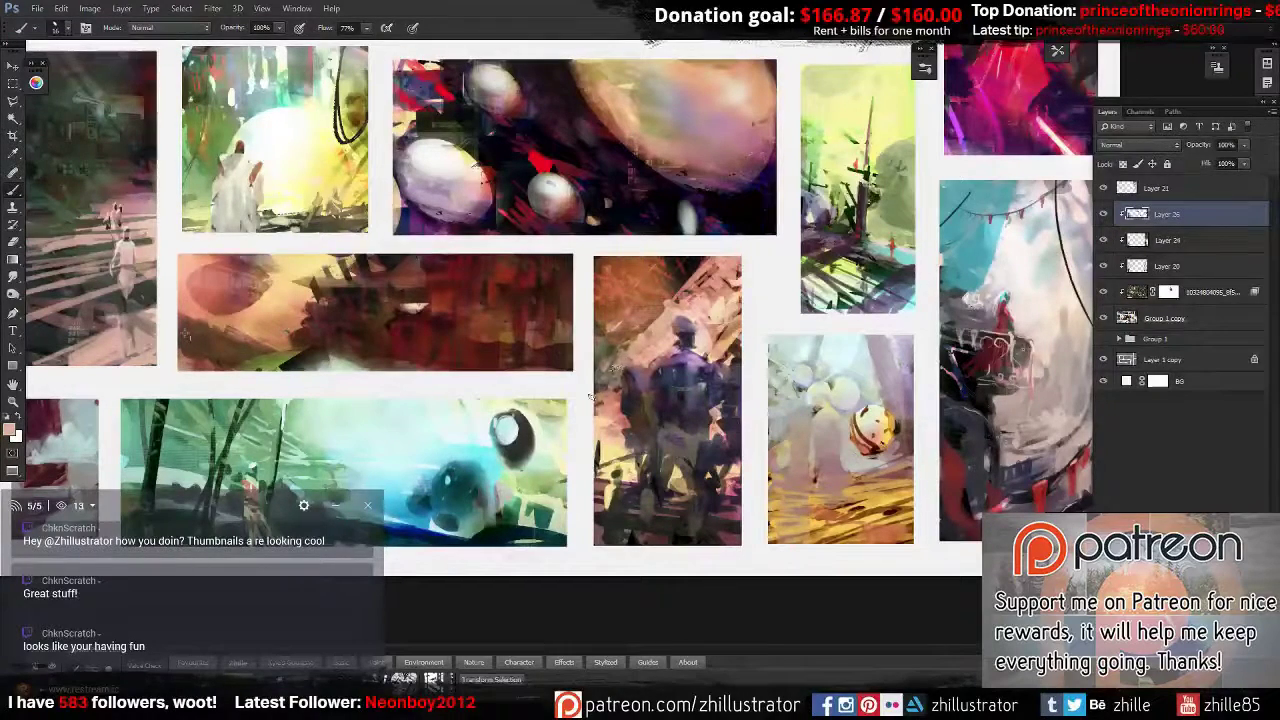
Reshape the robot's body with bright, light-yellow and dark strokes, sampling a tan from the painting.
left_click_drag(718, 335, 726, 268)
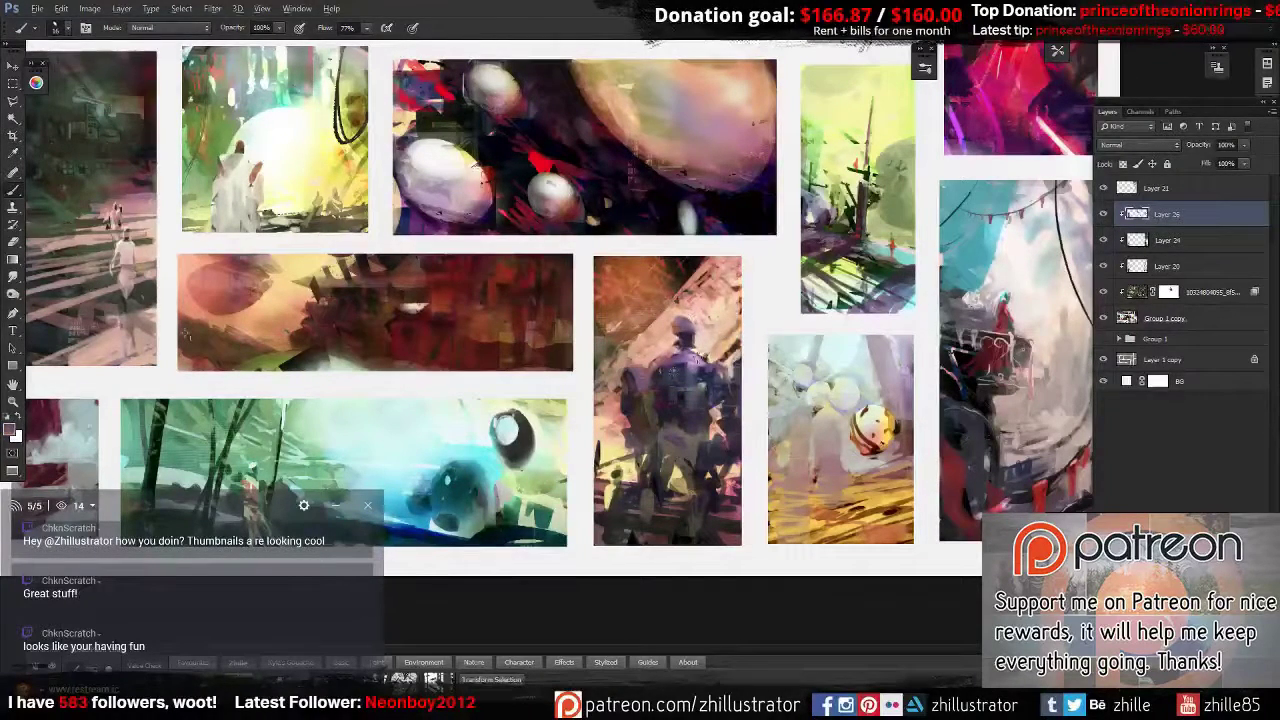
mouse_move(634, 372)
left_mouse_down()
mouse_move(646, 412)
mouse_move(634, 420)
mouse_move(656, 428)
left_mouse_up()
left_click(632, 430, "alt")
key("d")
left_click_drag(684, 492, 722, 460)
left_click_drag(600, 510, 612, 372)
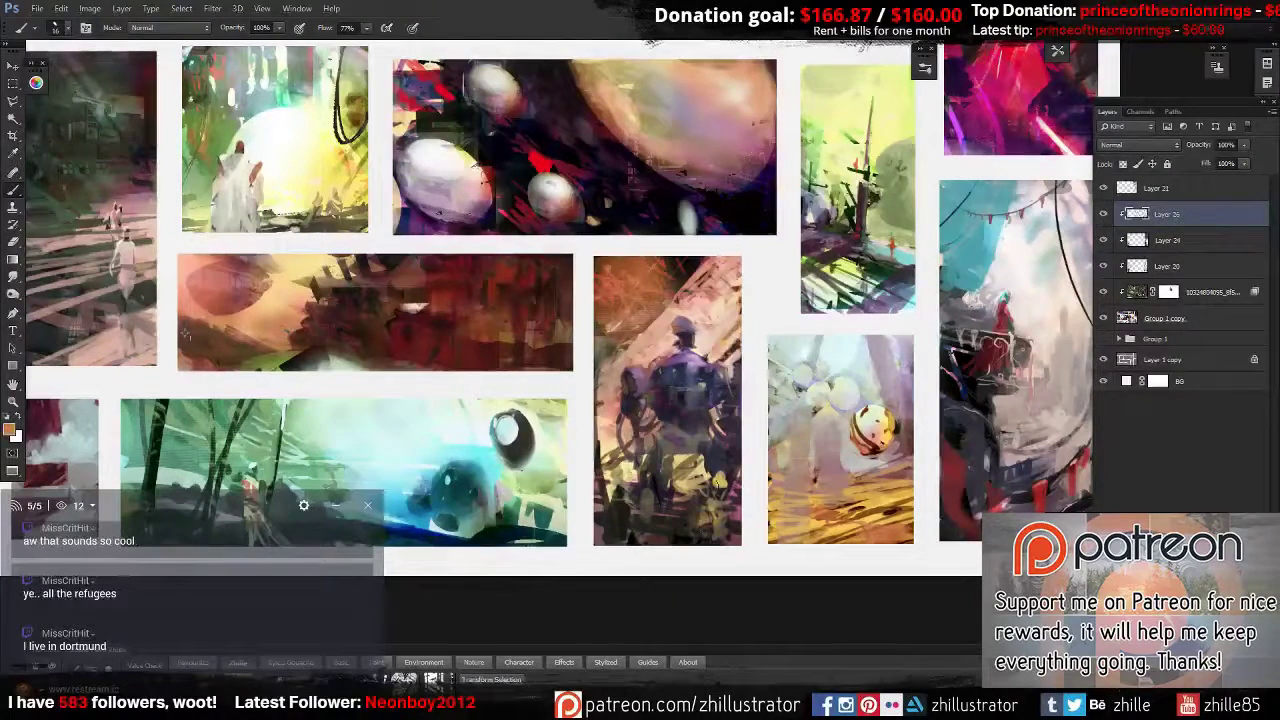
left_click_drag(666, 443, 700, 470)
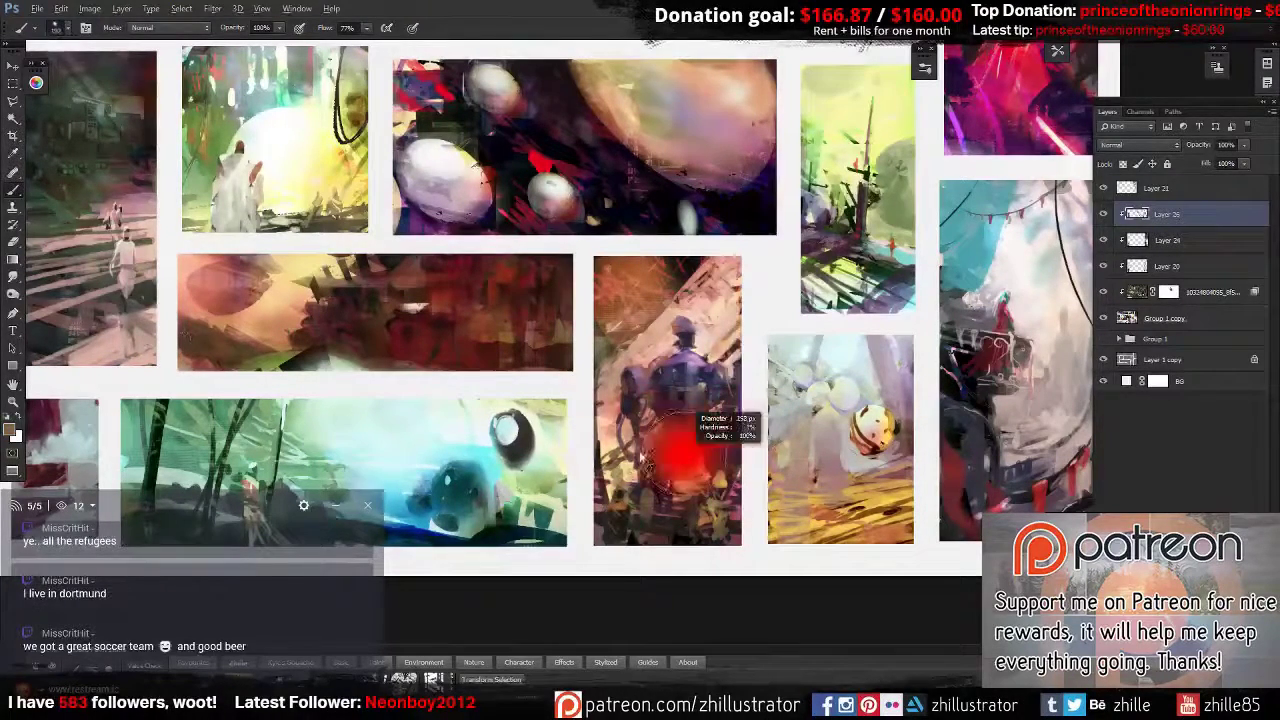
mouse_move(640, 420)
left_mouse_down()
mouse_move(747, 460)
mouse_move(670, 462)
mouse_move(760, 470)
left_mouse_up()
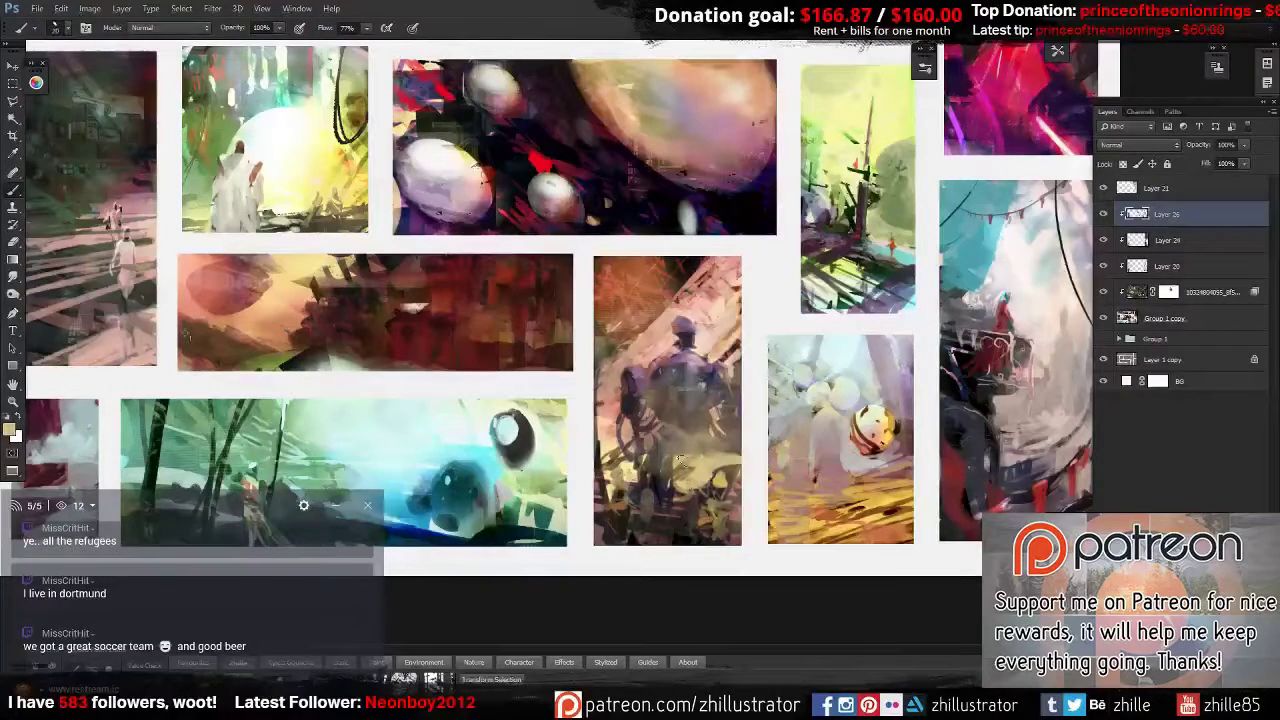
mouse_move(665, 470)
left_mouse_down()
mouse_move(727, 455)
mouse_move(619, 430)
left_mouse_up()
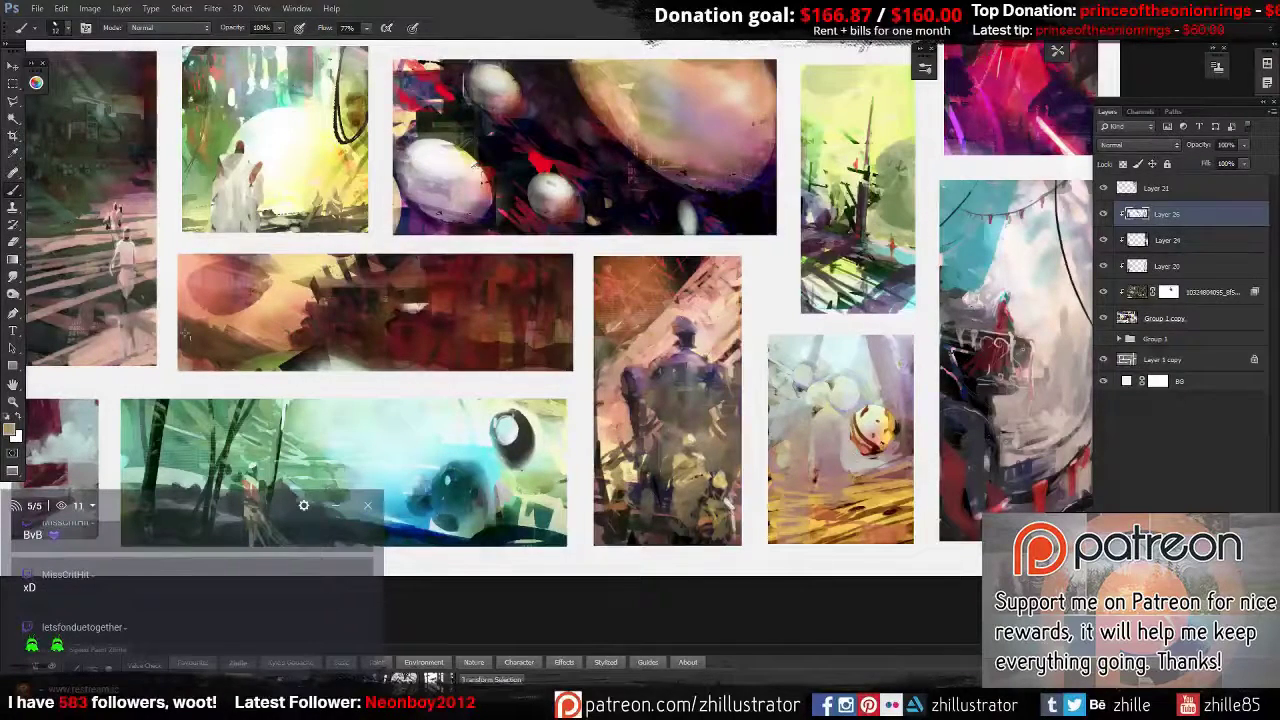
Brighten the robot's chest, Clone Stamp over its head, and add dark strokes below.
left_click(614, 498, "alt")
left_click_drag(692, 334, 692, 346)
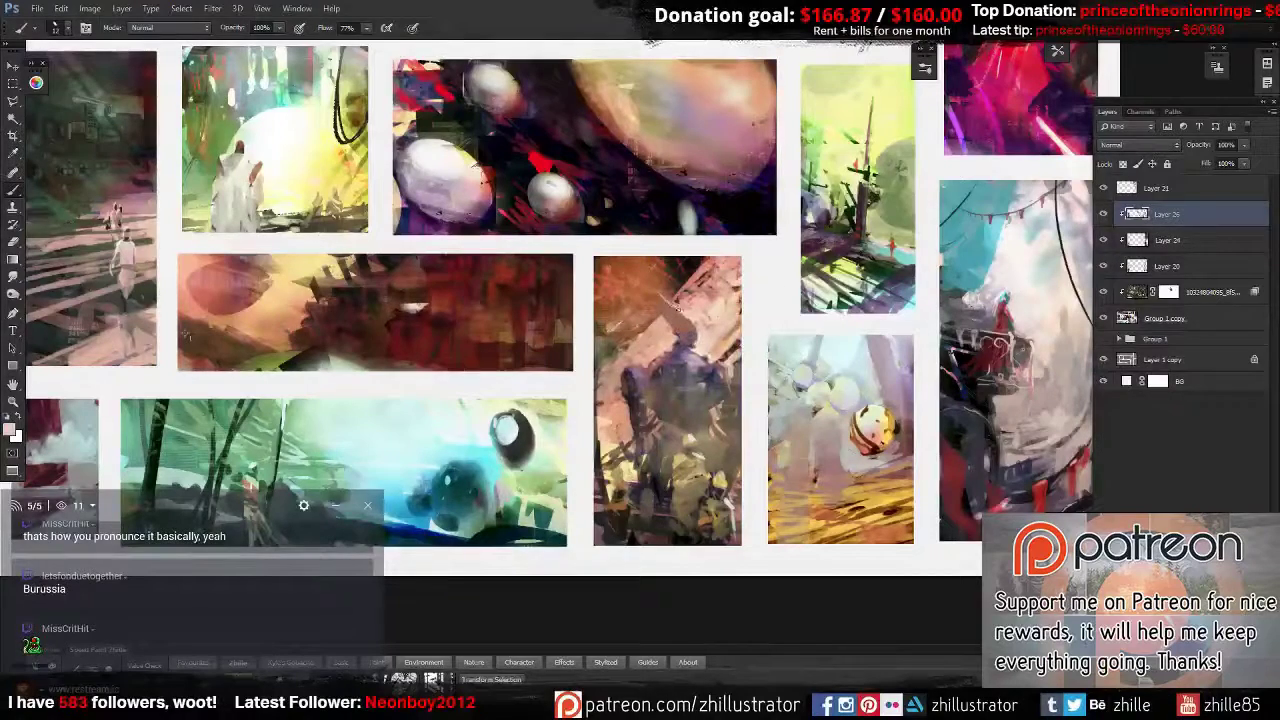
left_click(600, 330, "alt")
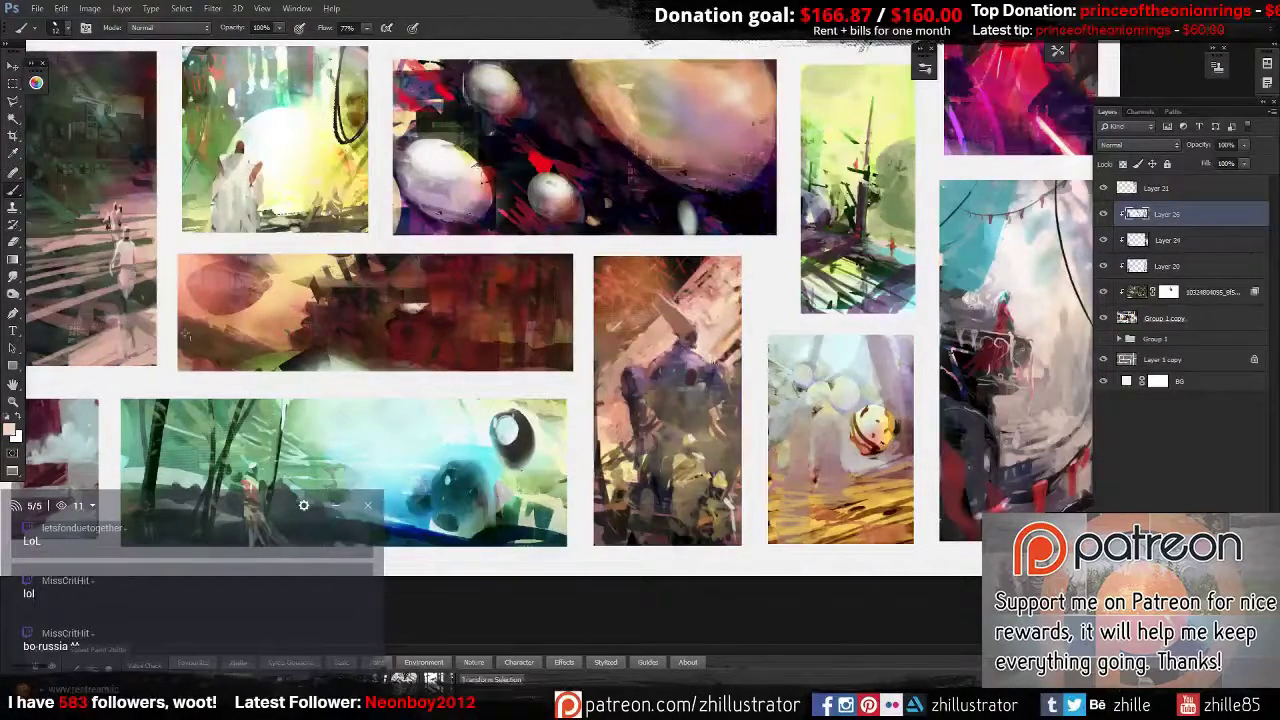
key("s")
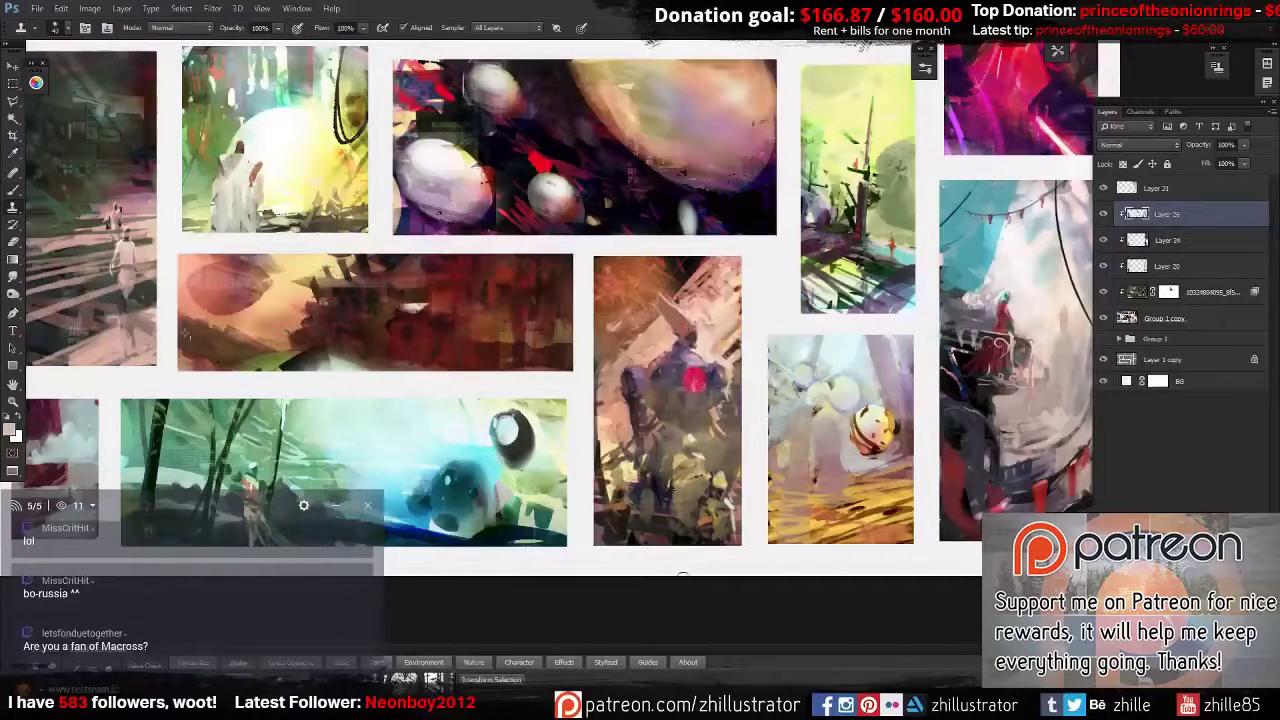
left_click_drag(711, 354, 693, 380)
key("b")
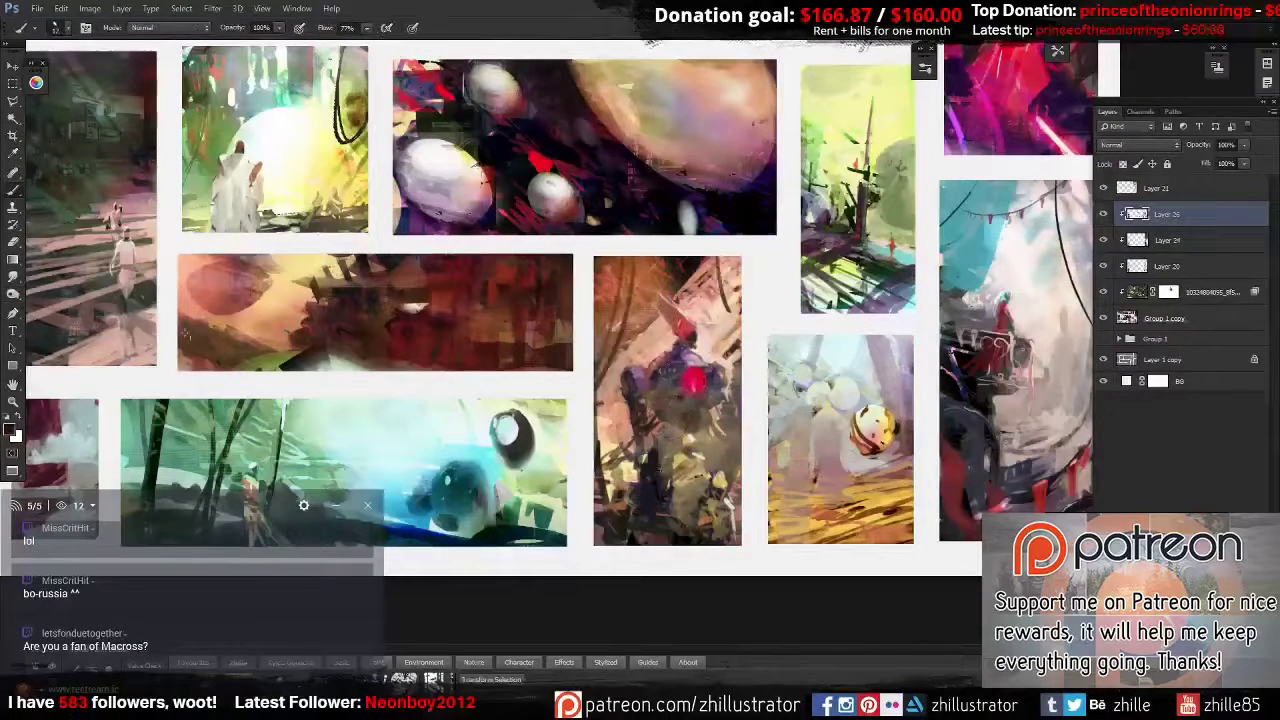
left_click_drag(638, 440, 632, 540)
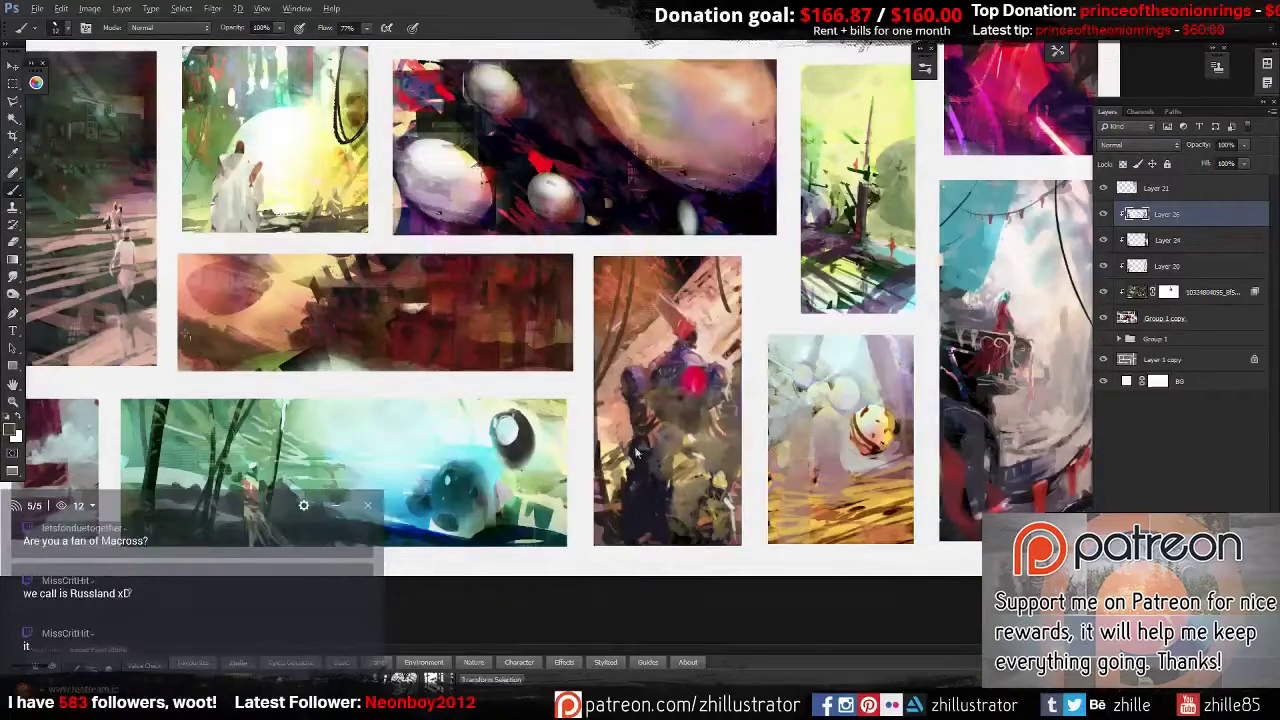
Add light strokes and a light grey diagonal blade across the robot painting.
scroll(633, 373, "up", 1)
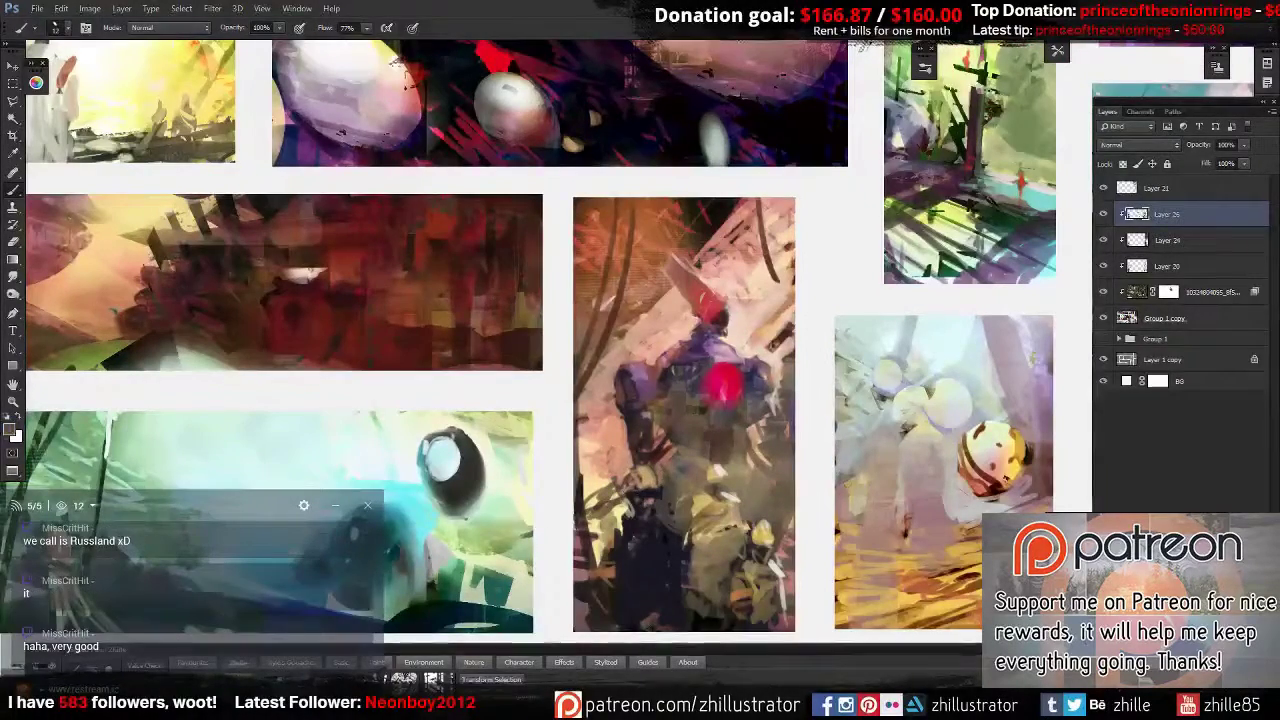
mouse_move(612, 569)
left_mouse_down()
mouse_move(652, 462)
mouse_move(720, 444)
mouse_move(705, 510)
left_mouse_up()
left_click_drag(700, 445, 765, 410)
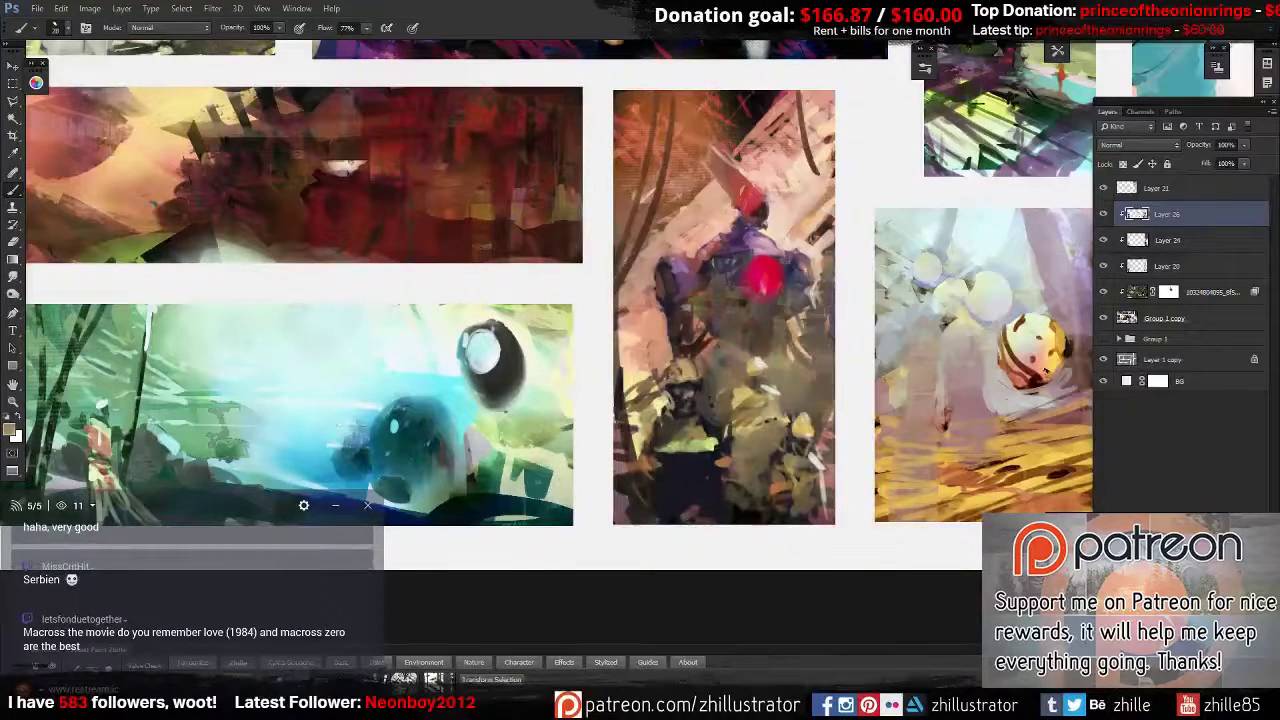
left_click_drag(690, 380, 720, 520)
left_click_drag(700, 460, 718, 515)
left_click_drag(720, 400, 758, 450)
left_click_drag(860, 355, 770, 410)
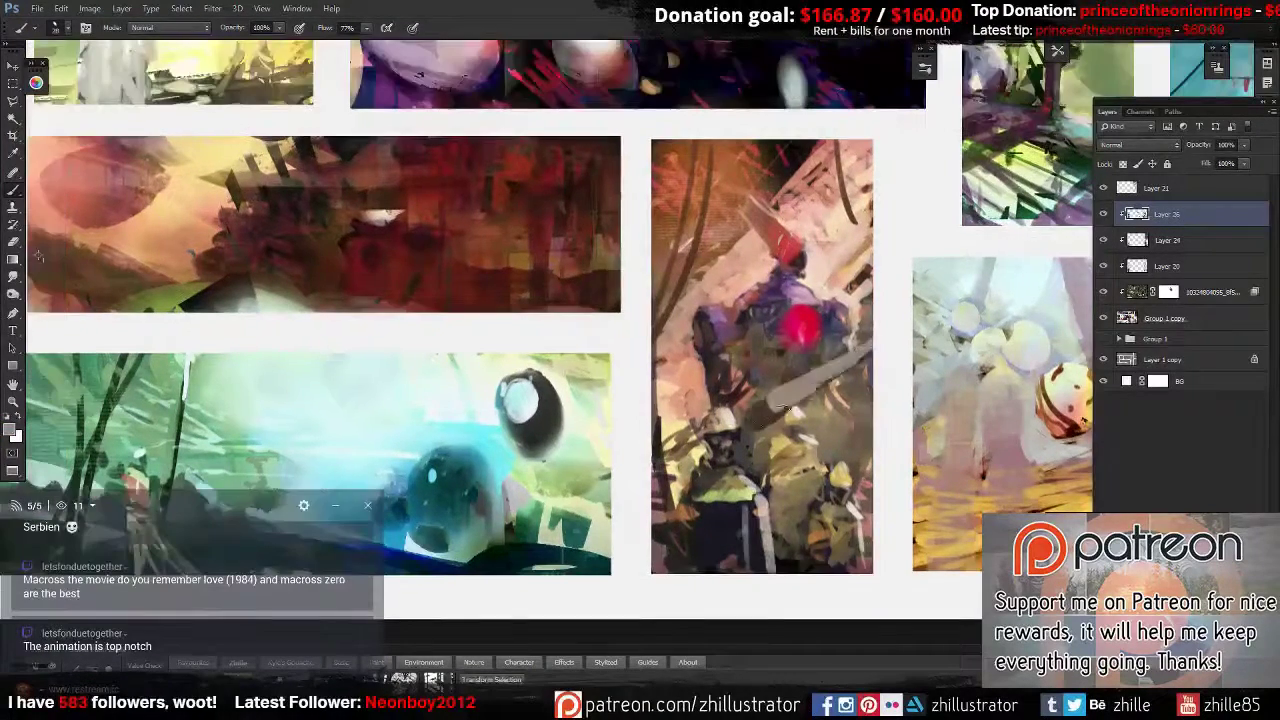
left_click_drag(860, 352, 765, 415)
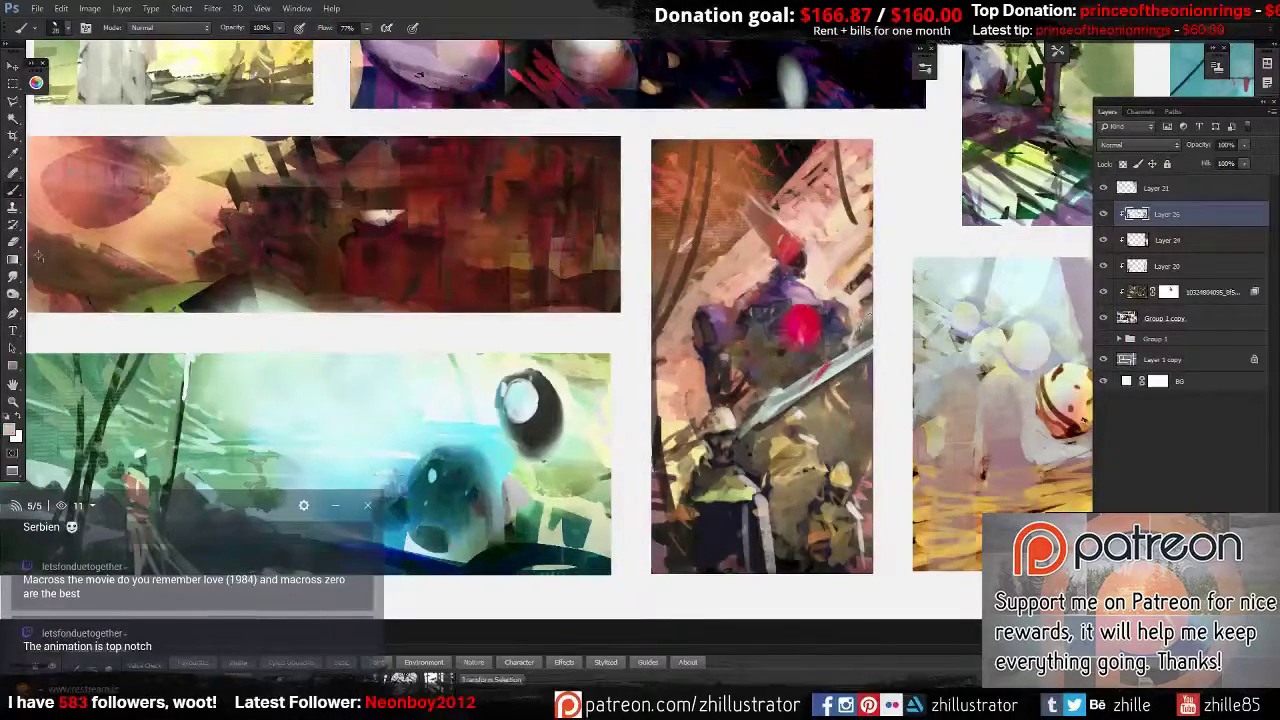
left_click(790, 390, "alt")
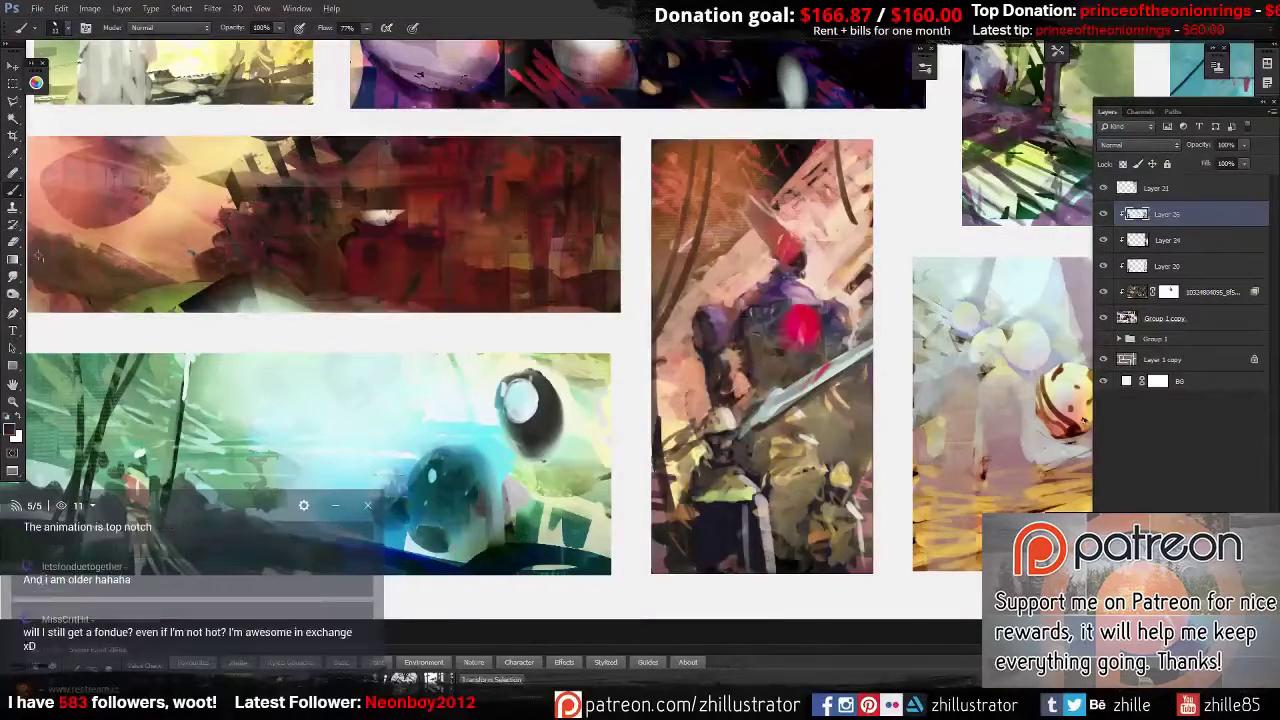
Set the brush to Color Dodge and paint a glowing streak across the wide red painting on the glow layer.
scroll(739, 485, "down", 3)
scroll(611, 471, "up", 2)
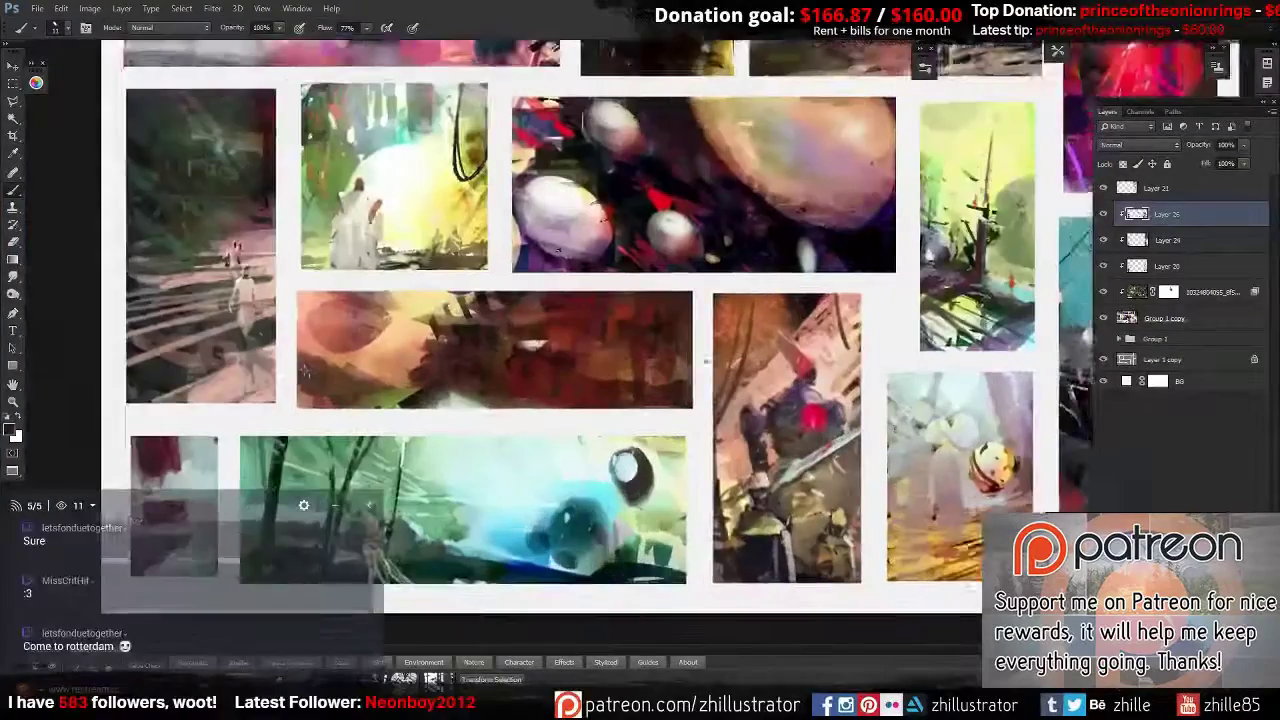
scroll(611, 471, "up", 1)
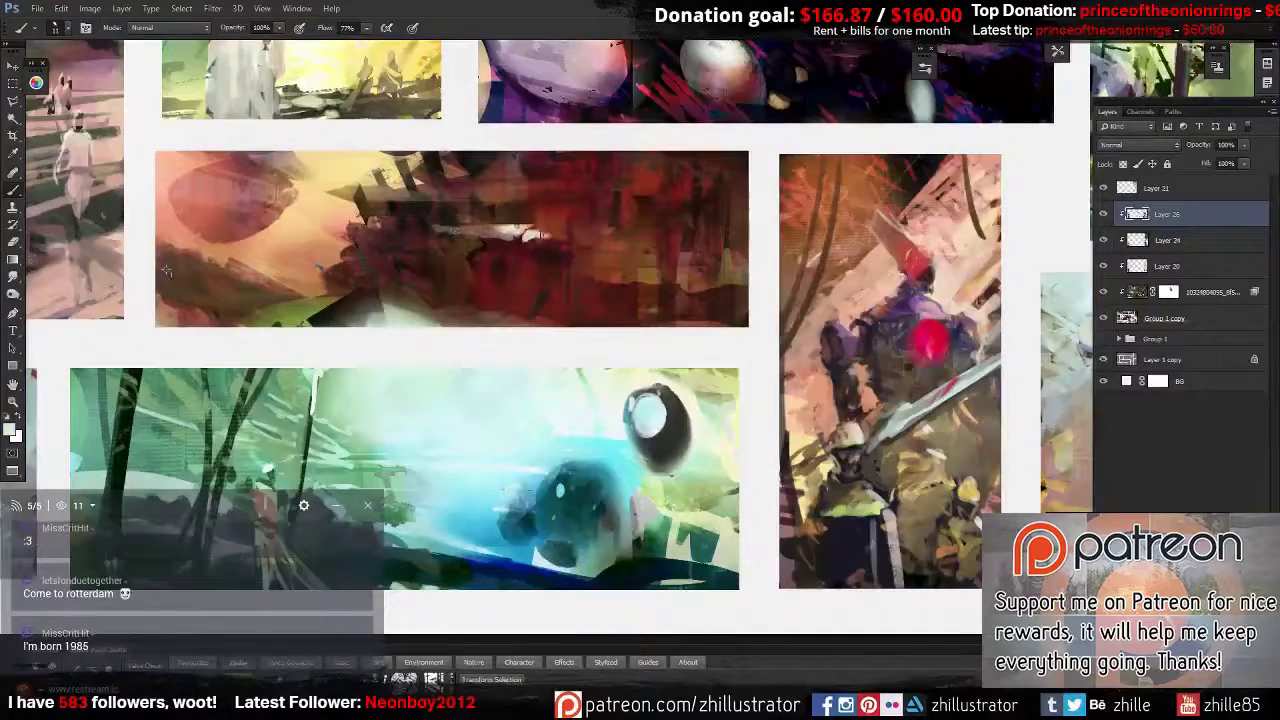
key("e")
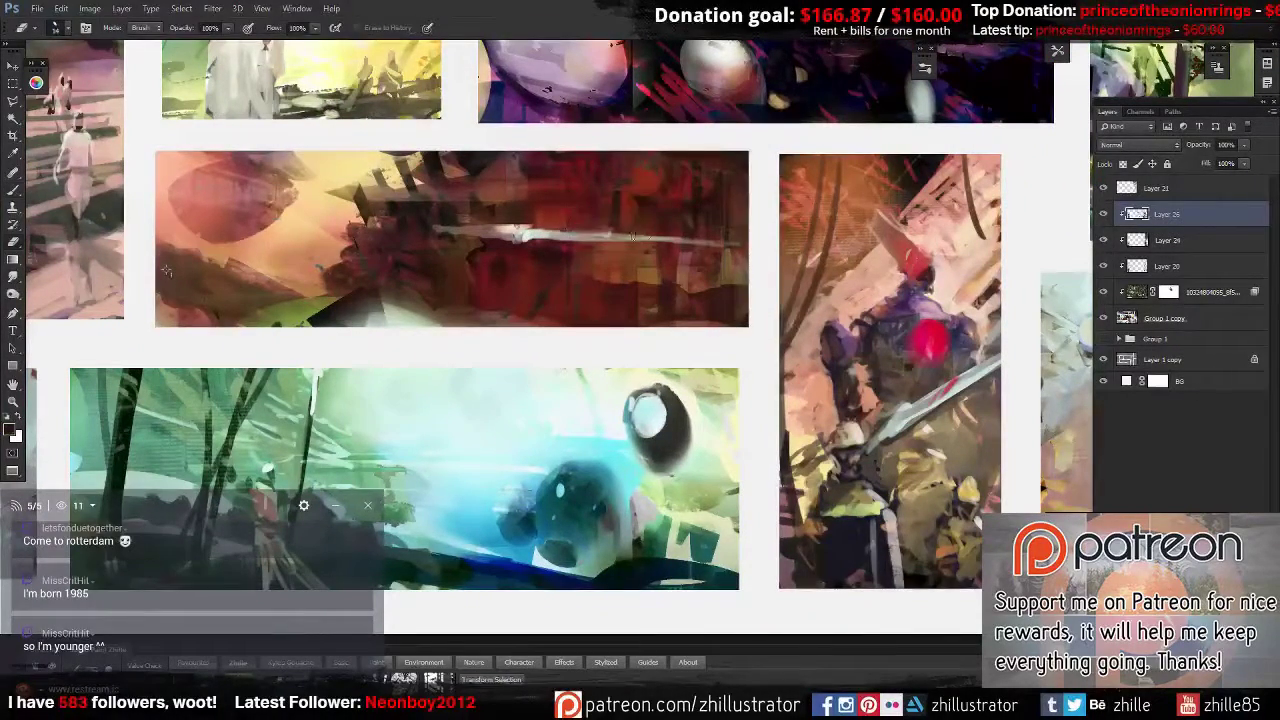
key("b")
left_click(524, 229)
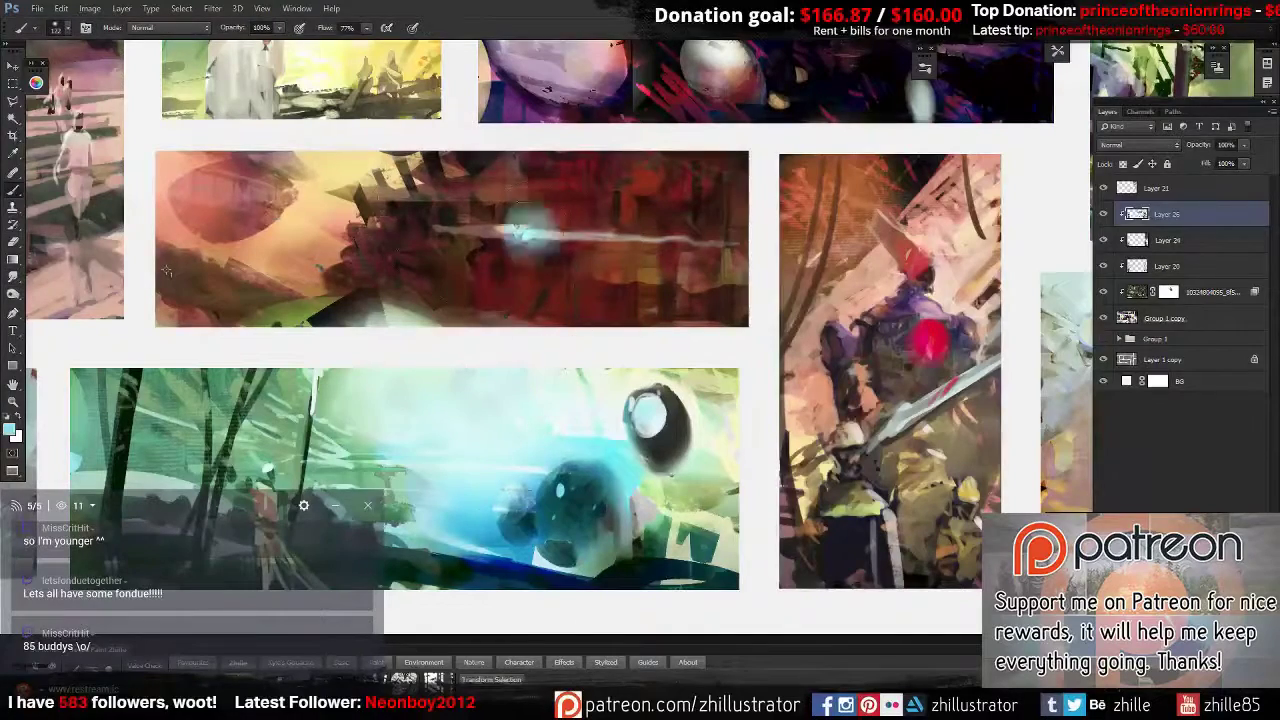
key("ctrl+z")
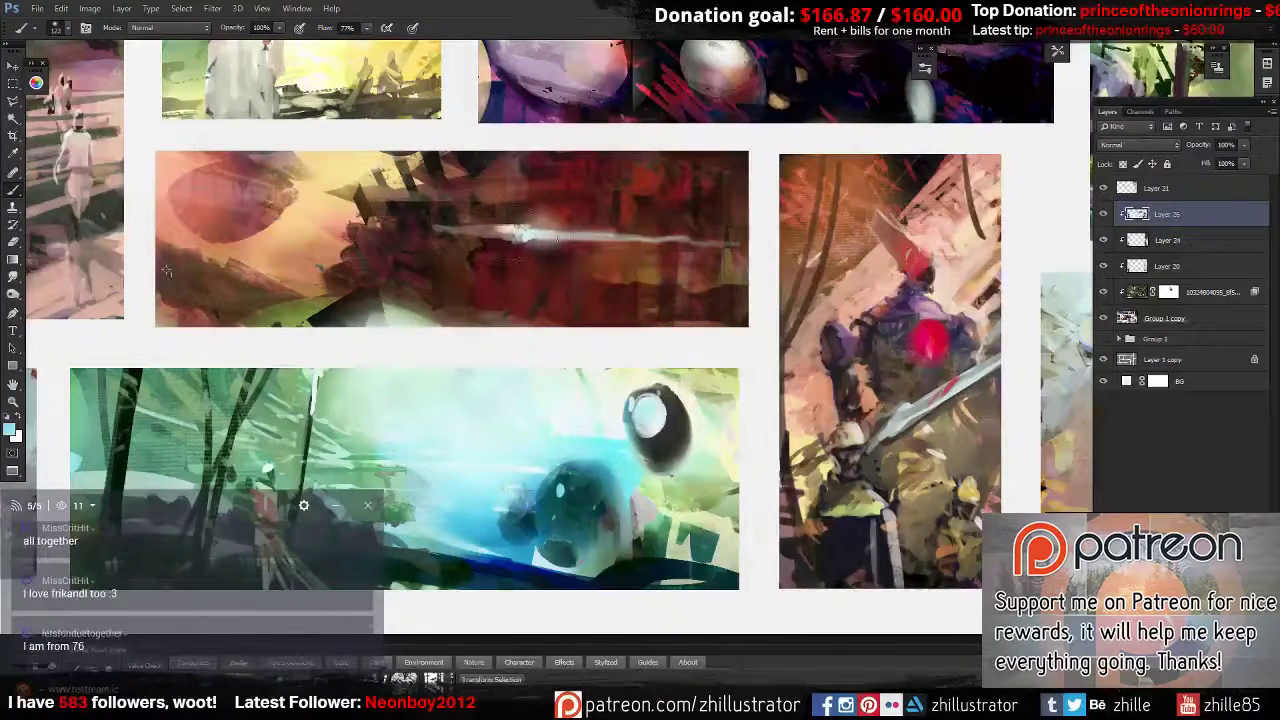
left_click(150, 27)
left_click(600, 376)
left_click(537, 233)
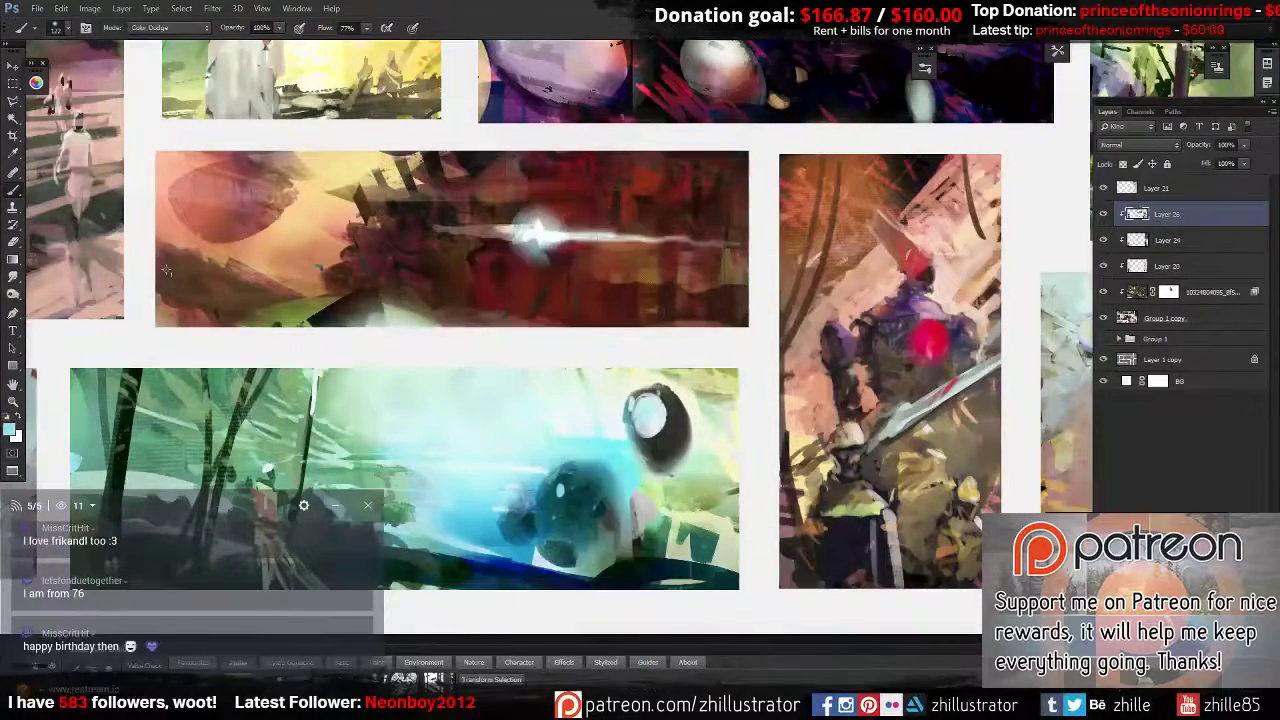
key("alt+bracketright")
left_click_drag(530, 236, 770, 240)
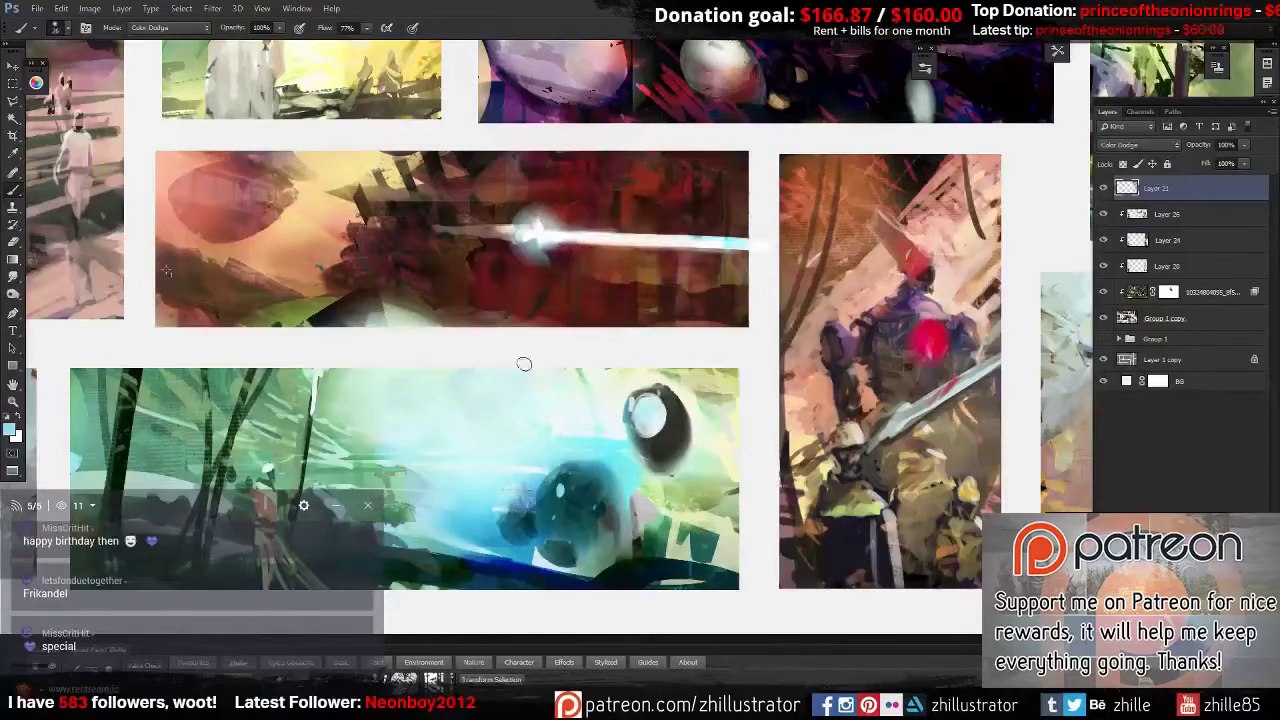
Brighten the white figures in the forest painting on Layer 26.
key("ctrl+minus")
key("ctrl+minus")
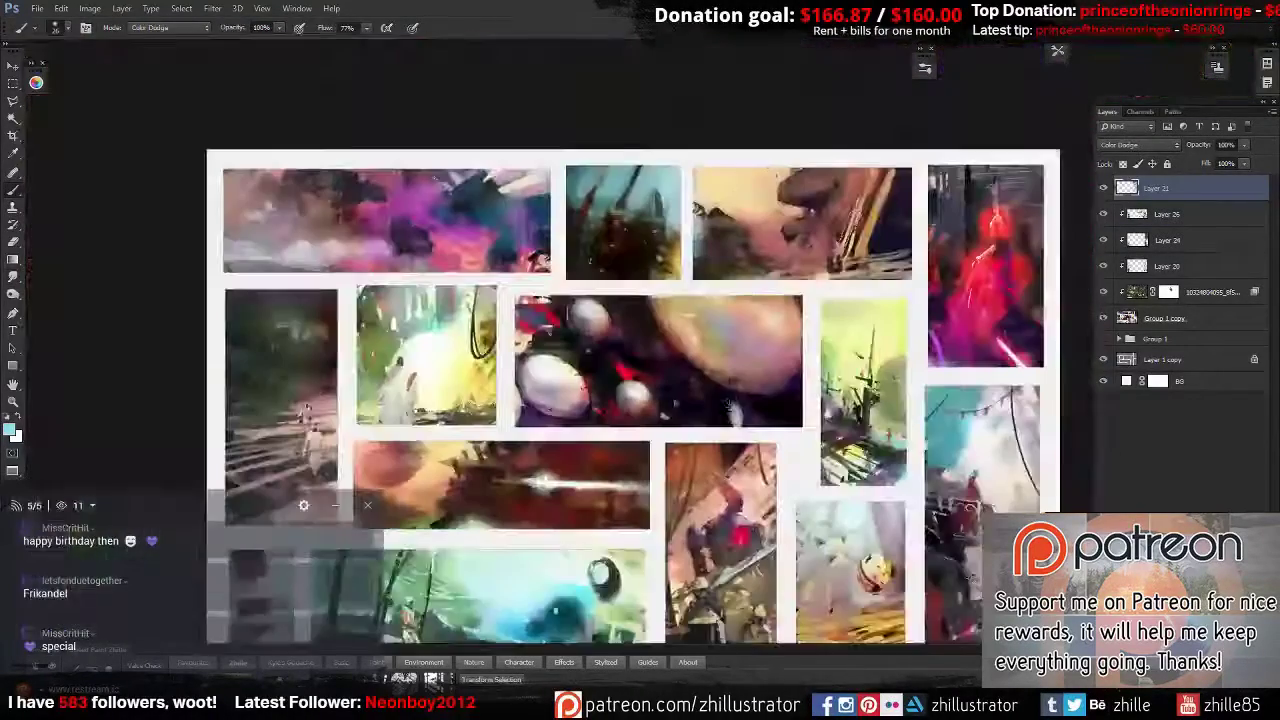
key("ctrl+plus")
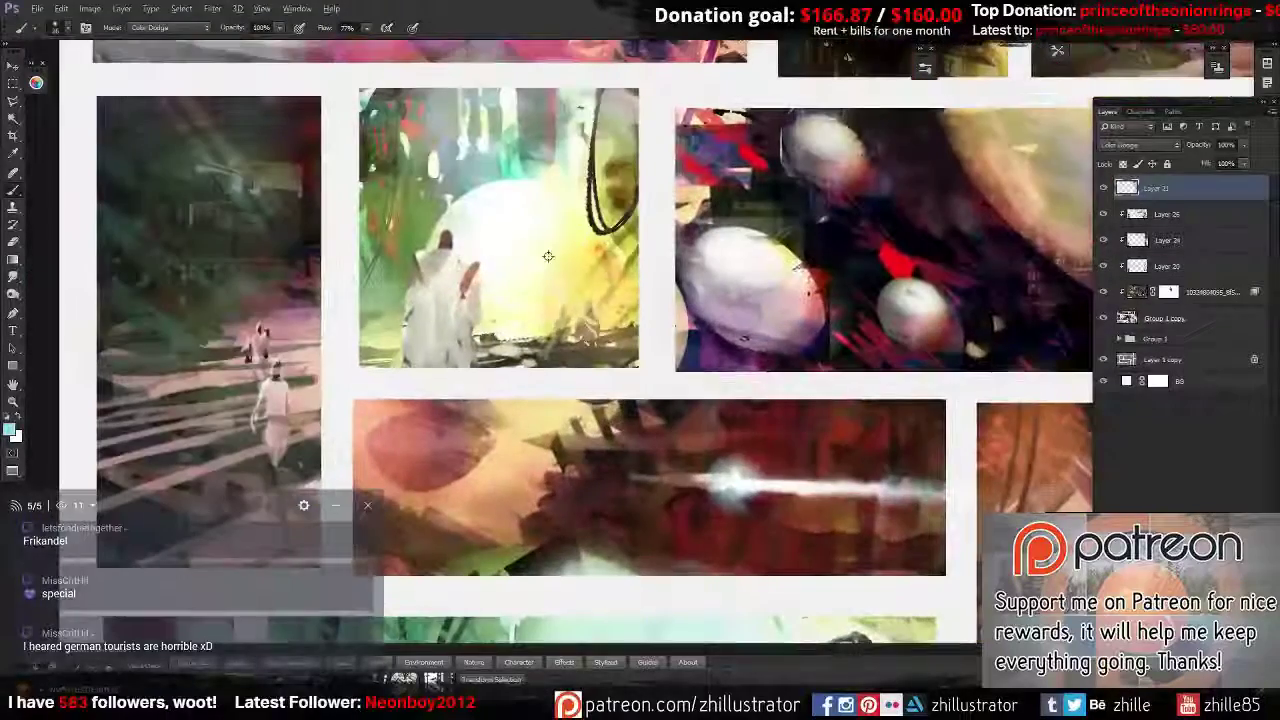
key("alt+bracketleft")
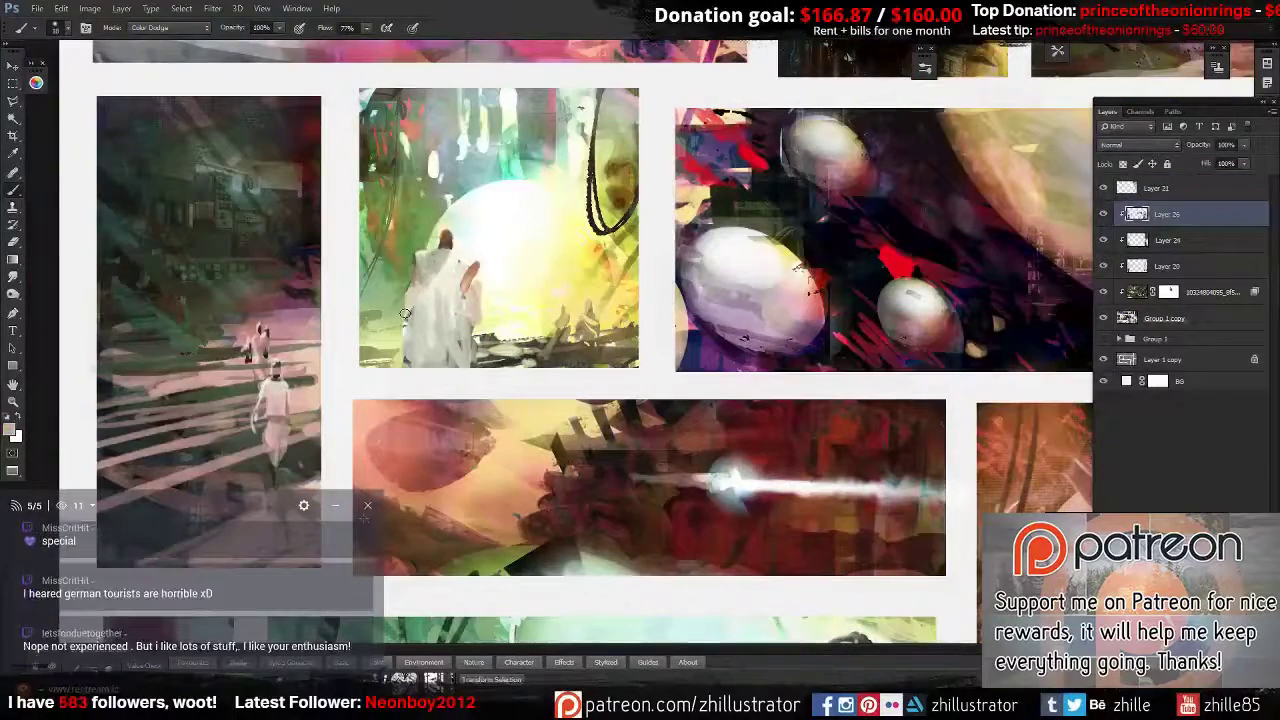
left_click_drag(400, 330, 372, 365)
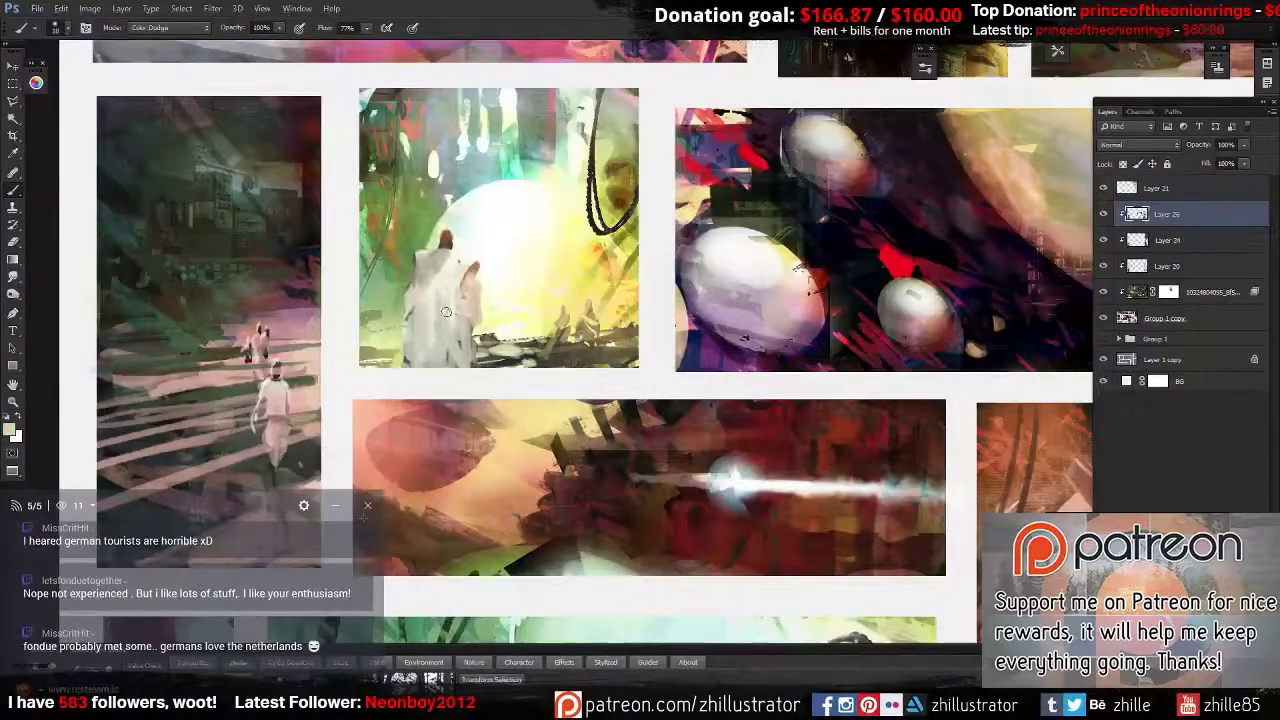
left_click_drag(395, 295, 405, 360)
left_click_drag(440, 295, 445, 365)
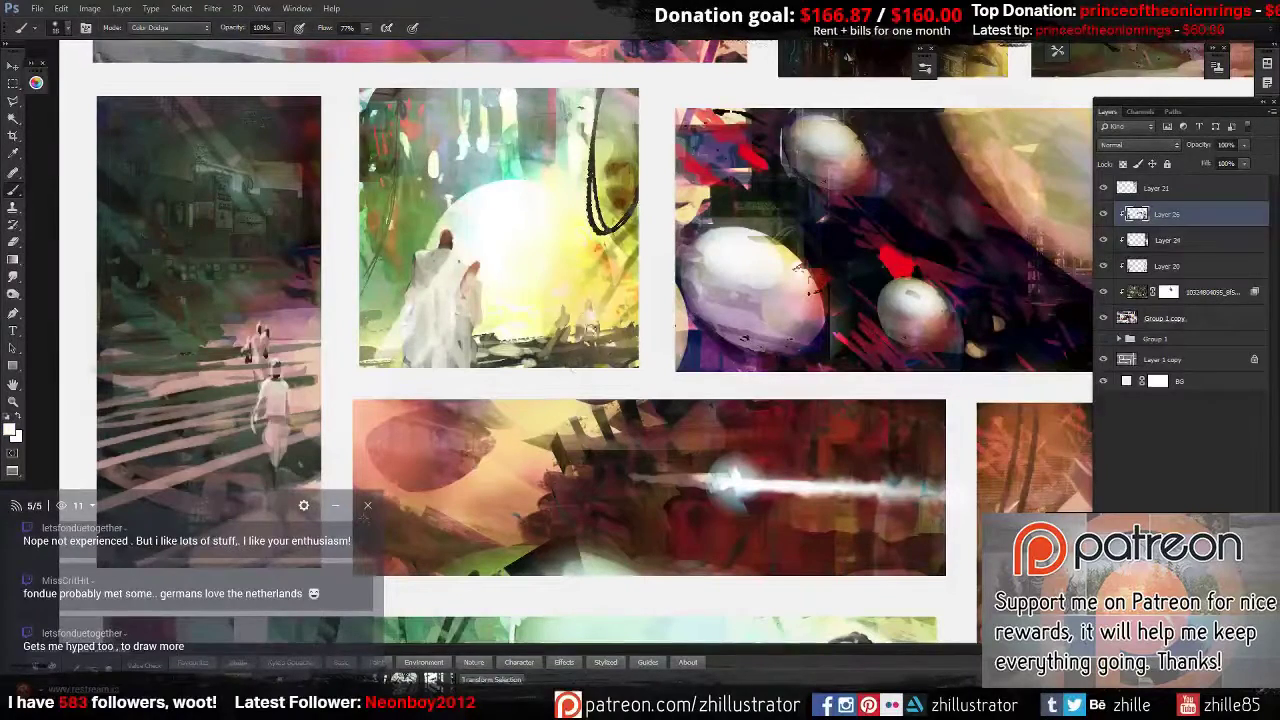
Try a Lasso selection around the figure area, then undo and redo the glow strokes.
key("l")
left_click_drag(545, 328, 505, 330)
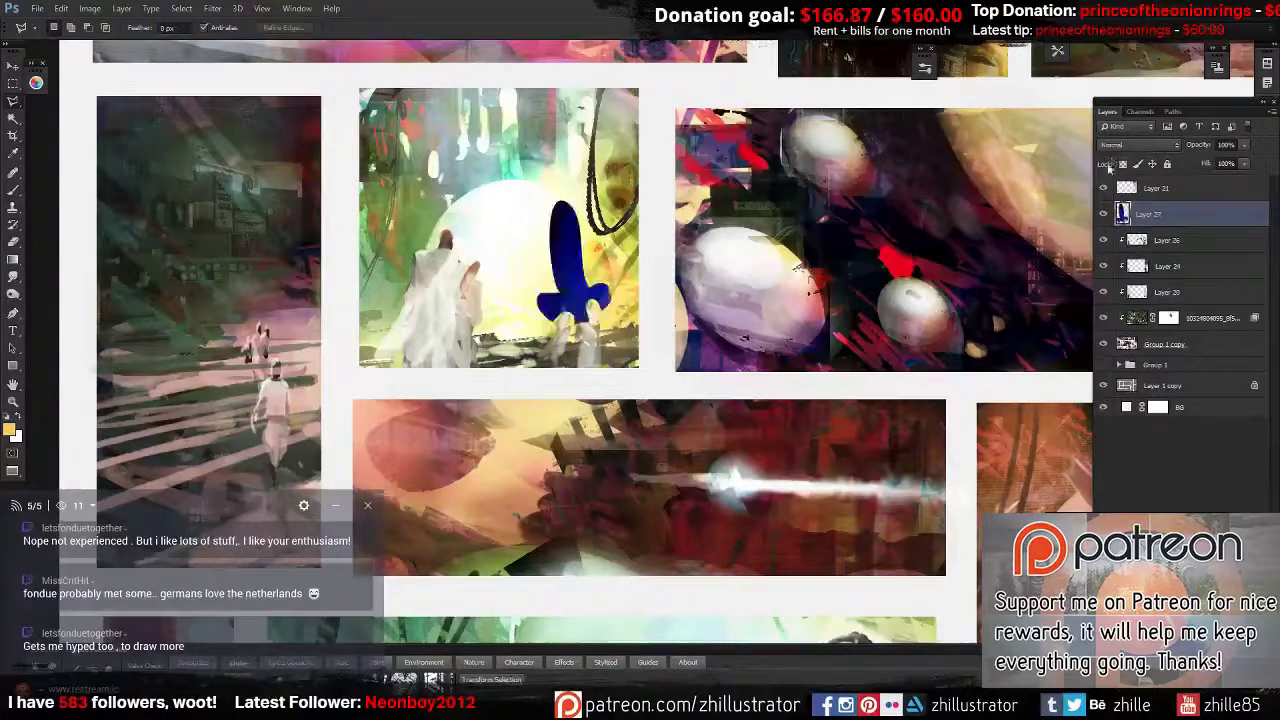
key("ctrl+z")
key("b")
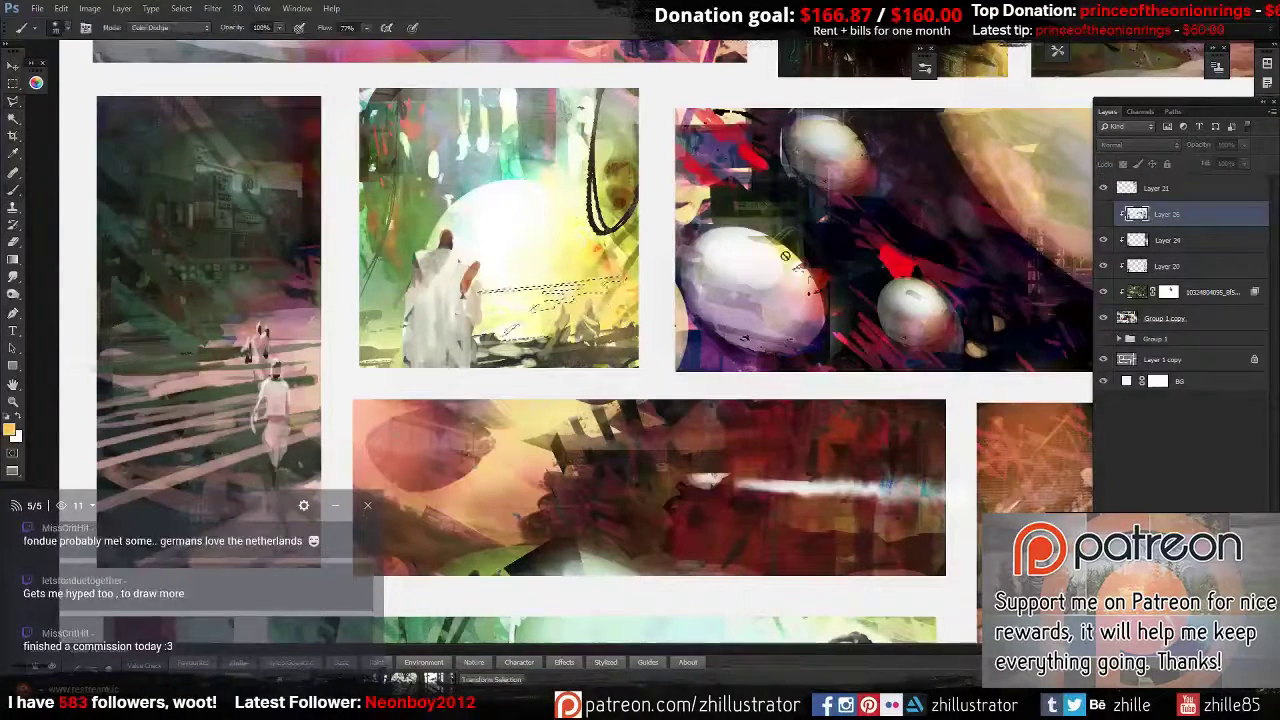
key("ctrl+z")
key("ctrl+z")
With a Normal-mode brush, add faint and dark orange strokes sampled from the forest painting; briefly check the browser.
key("shift+alt+n")
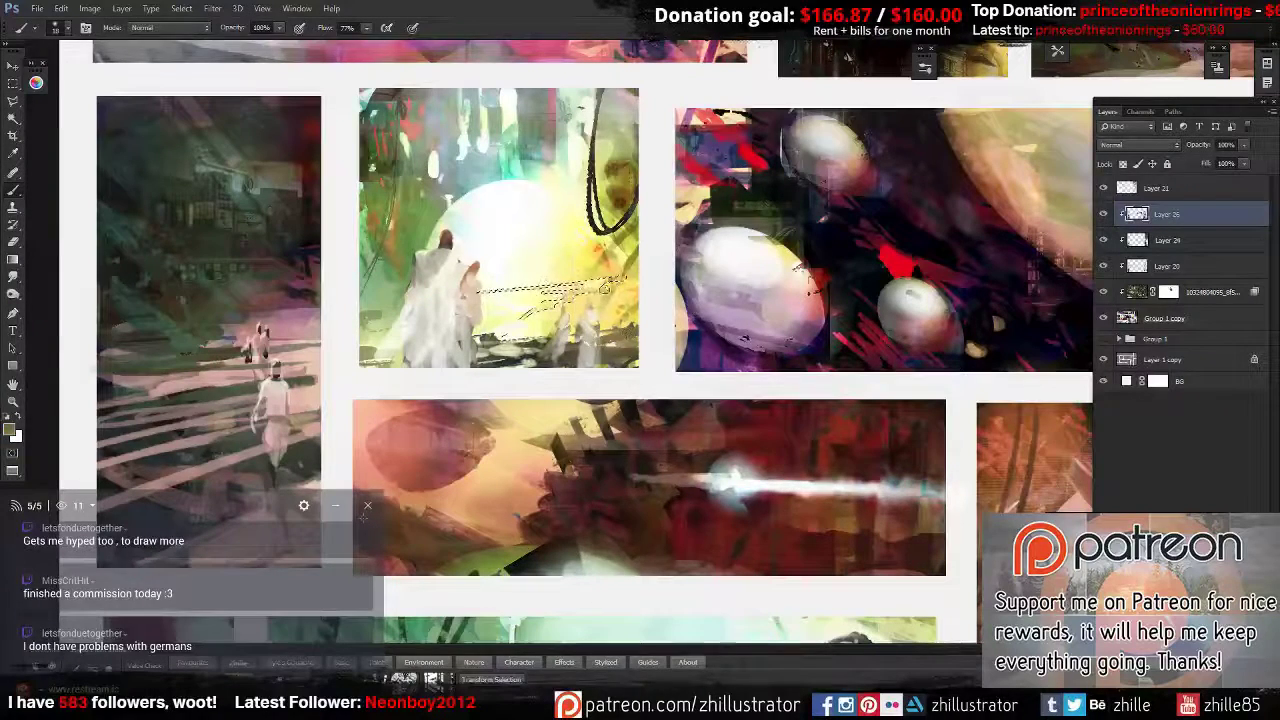
left_click(614, 271, "alt")
left_click_drag(480, 287, 597, 286)
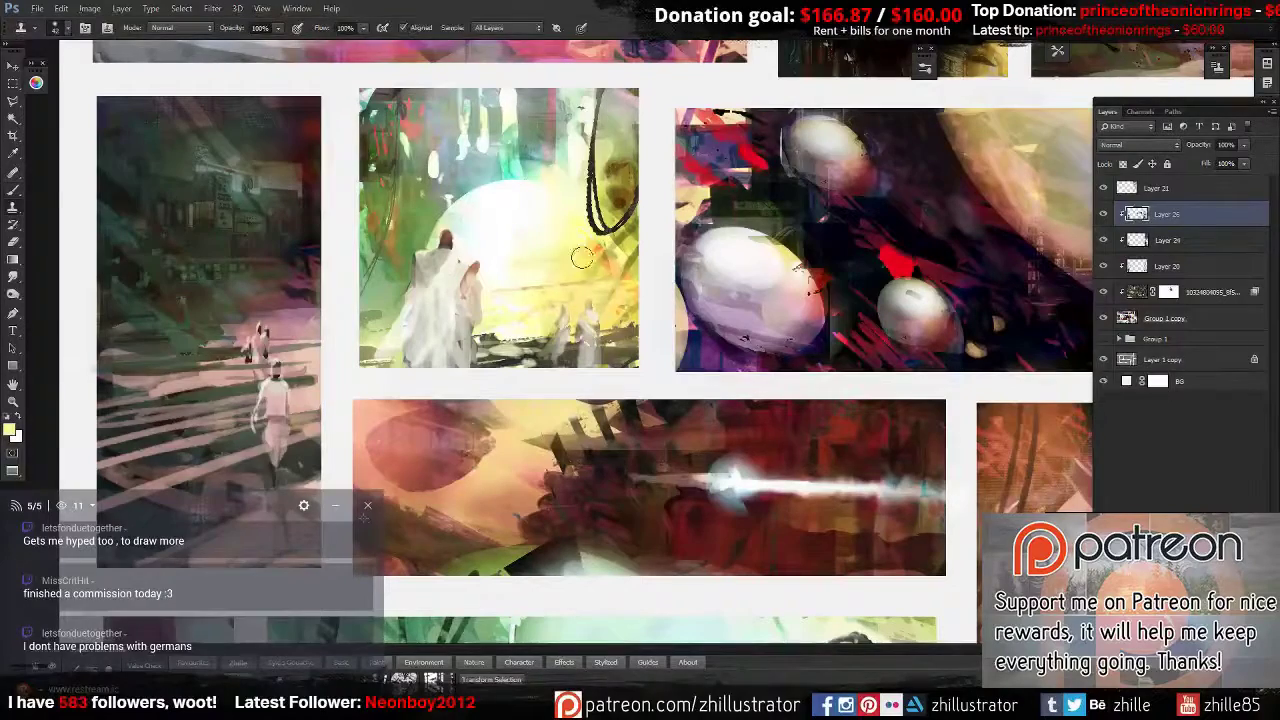
left_click(586, 243, "alt")
left_click_drag(612, 230, 622, 305)
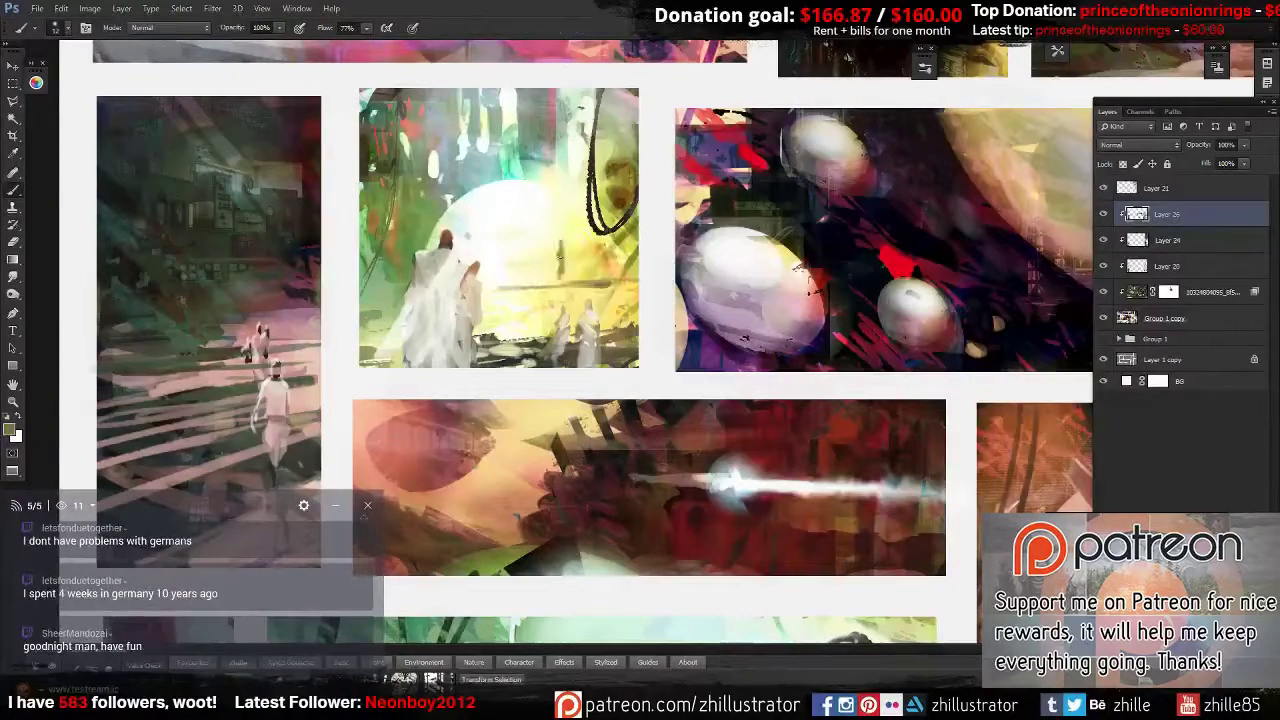
left_click(241, 593)
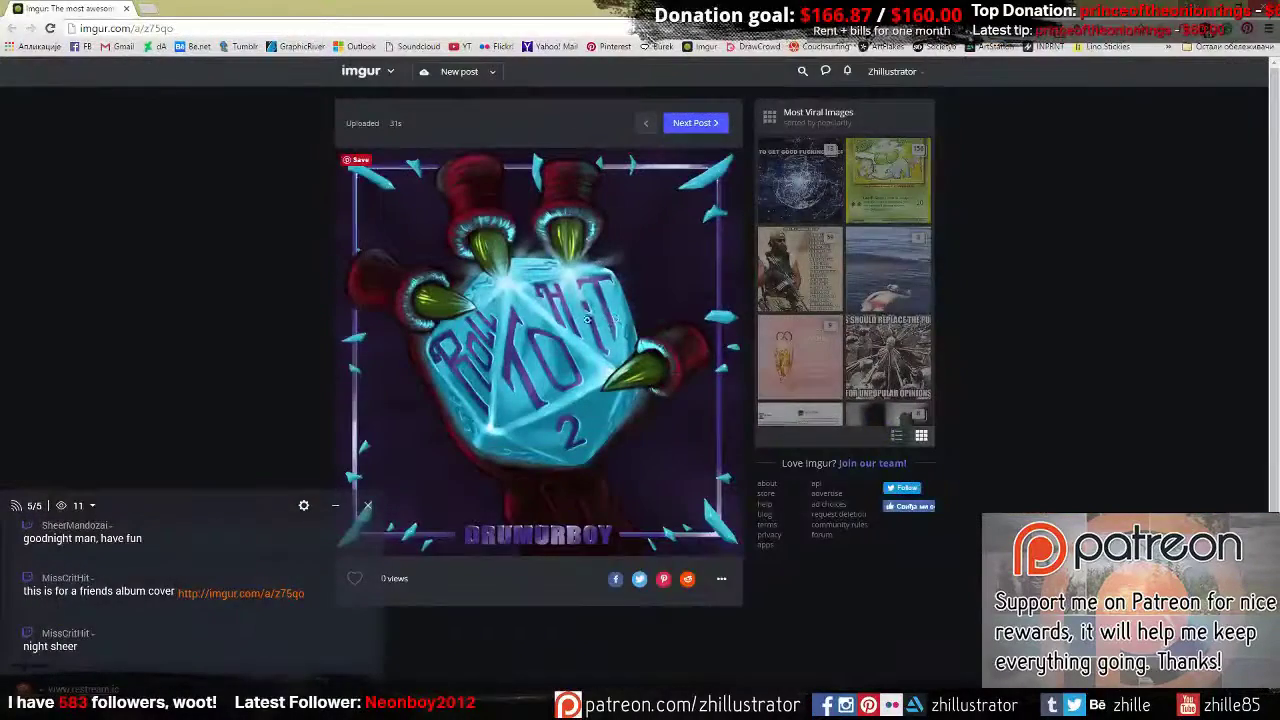
key("alt+Tab")
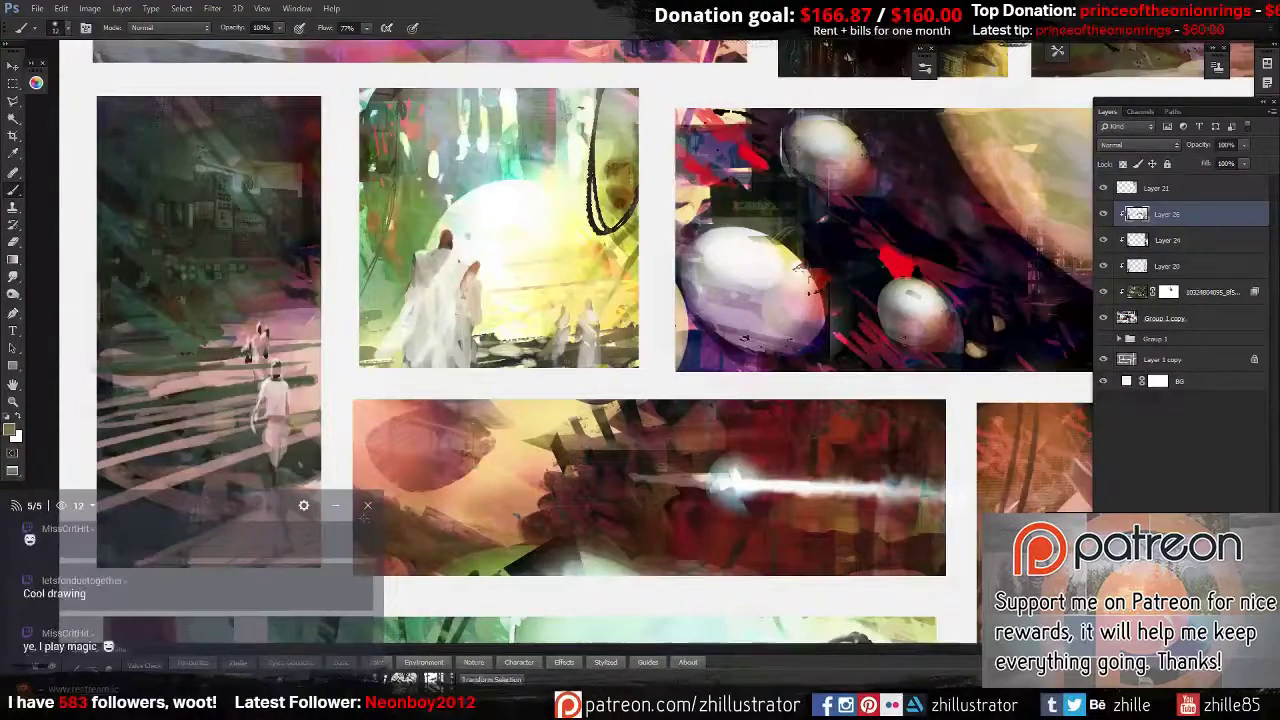
Zoom and pan to reveal the right-hand paintings and reselect Layer 26.
key("ctrl+0")
left_click(1190, 291)
key("ctrl+plus")
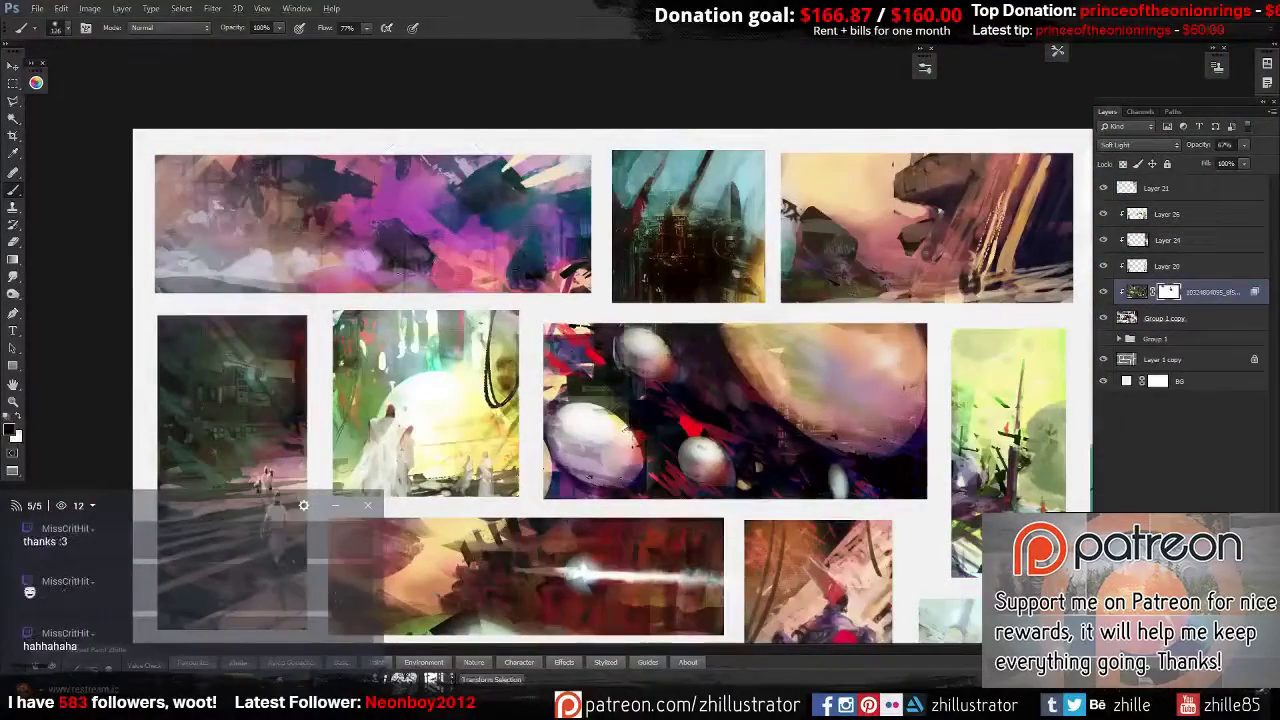
mouse_move(790, 190)
left_mouse_down()
mouse_move(591, 187)
mouse_move(700, 190)
left_mouse_up()
left_click(1107, 218)
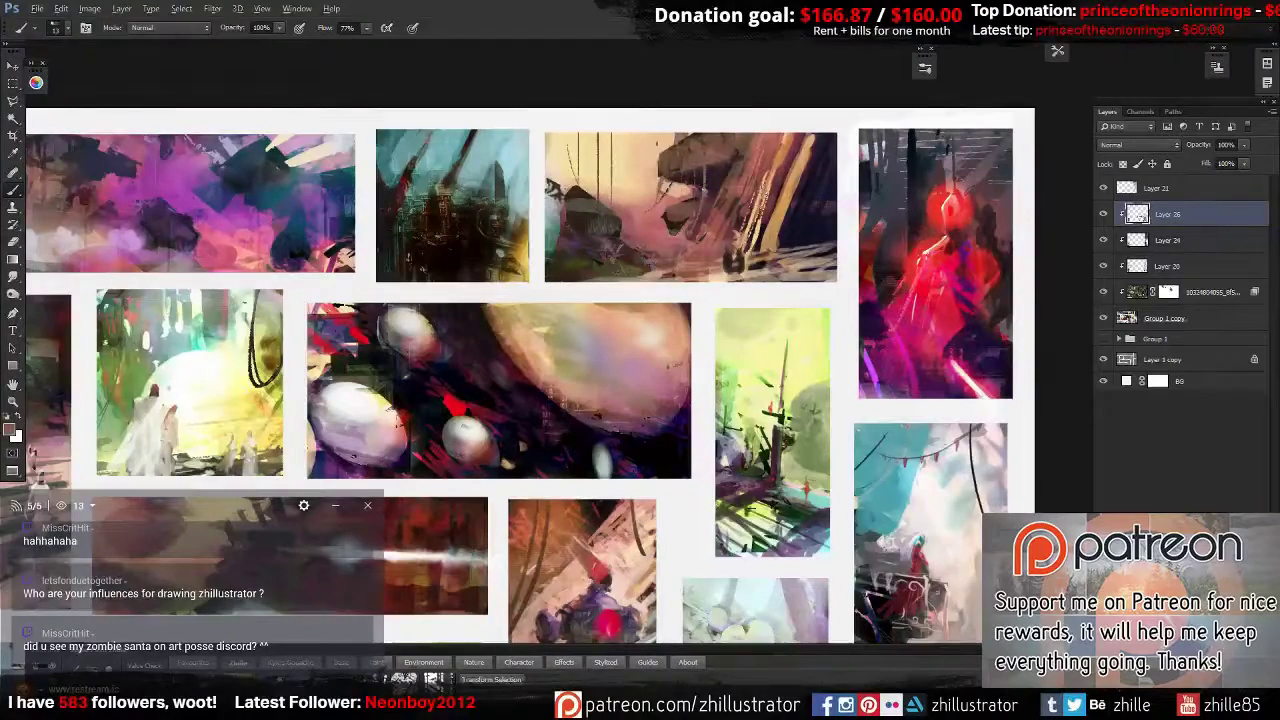
Copy and rotate a sliver beside the top-right painting, then cancel and undo it.
key("l")
left_click_drag(838, 130, 785, 245)
key("ctrl+j")
key("ctrl+t")
left_click_drag(880, 290, 852, 295)
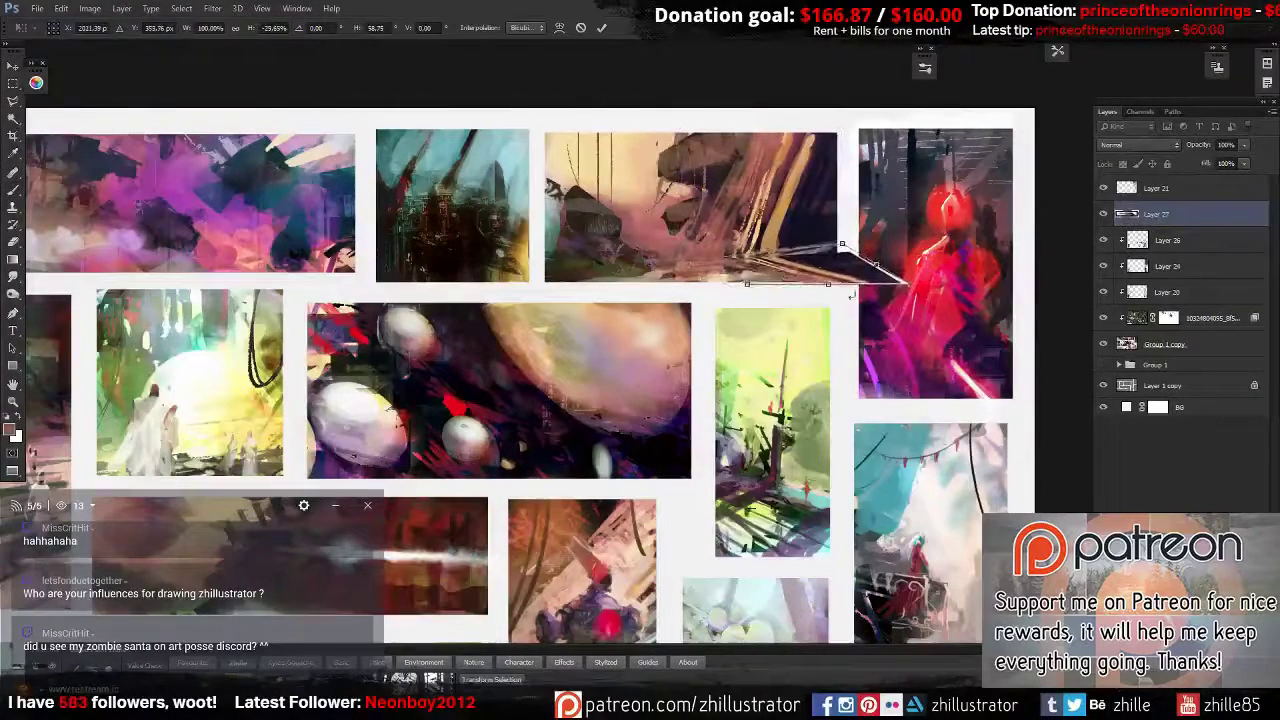
key("Escape")
key("b")
key("Delete")
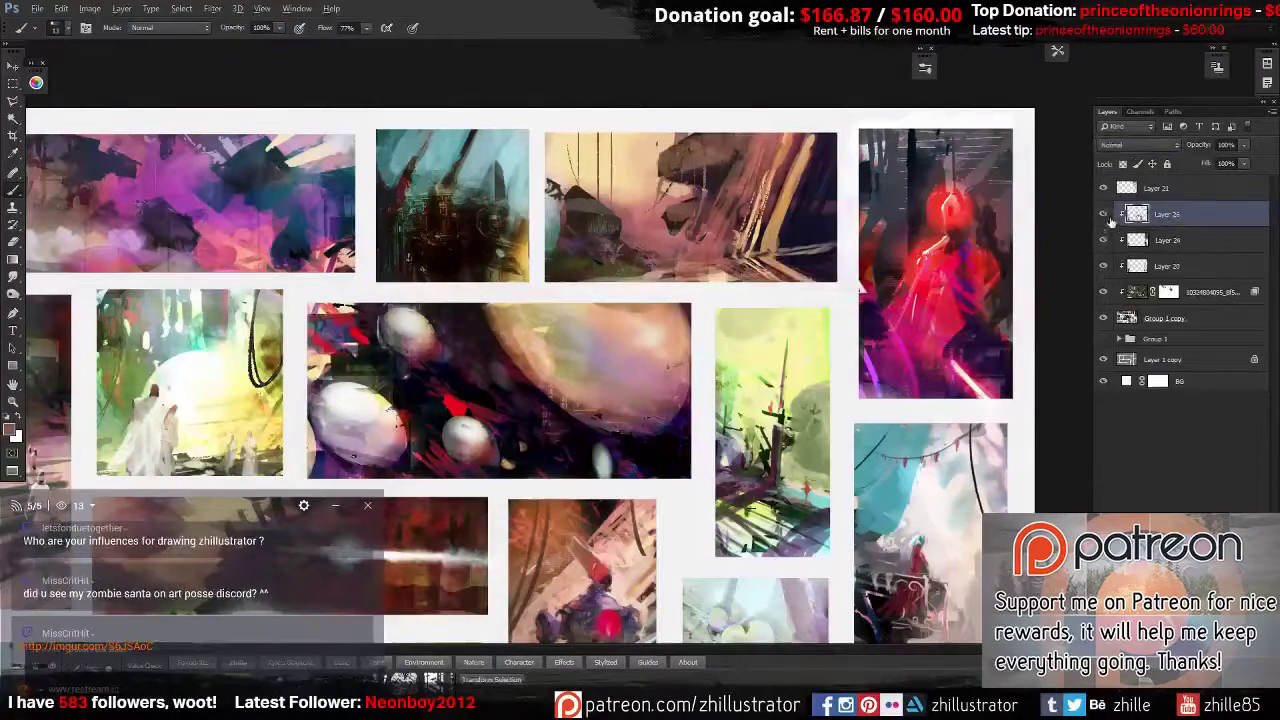
key("ctrl+z")
key("v")
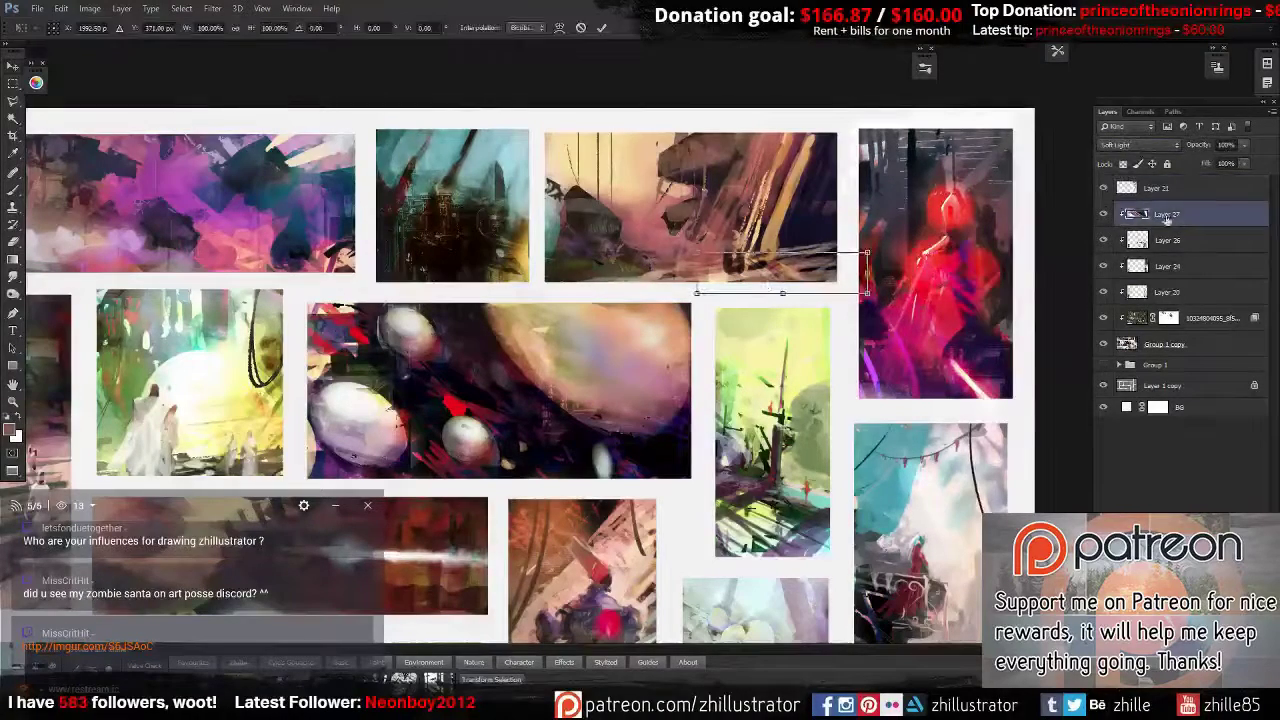
Try a brown fill over Layer 27, then undo it.
left_click(262, 8)
key("m")
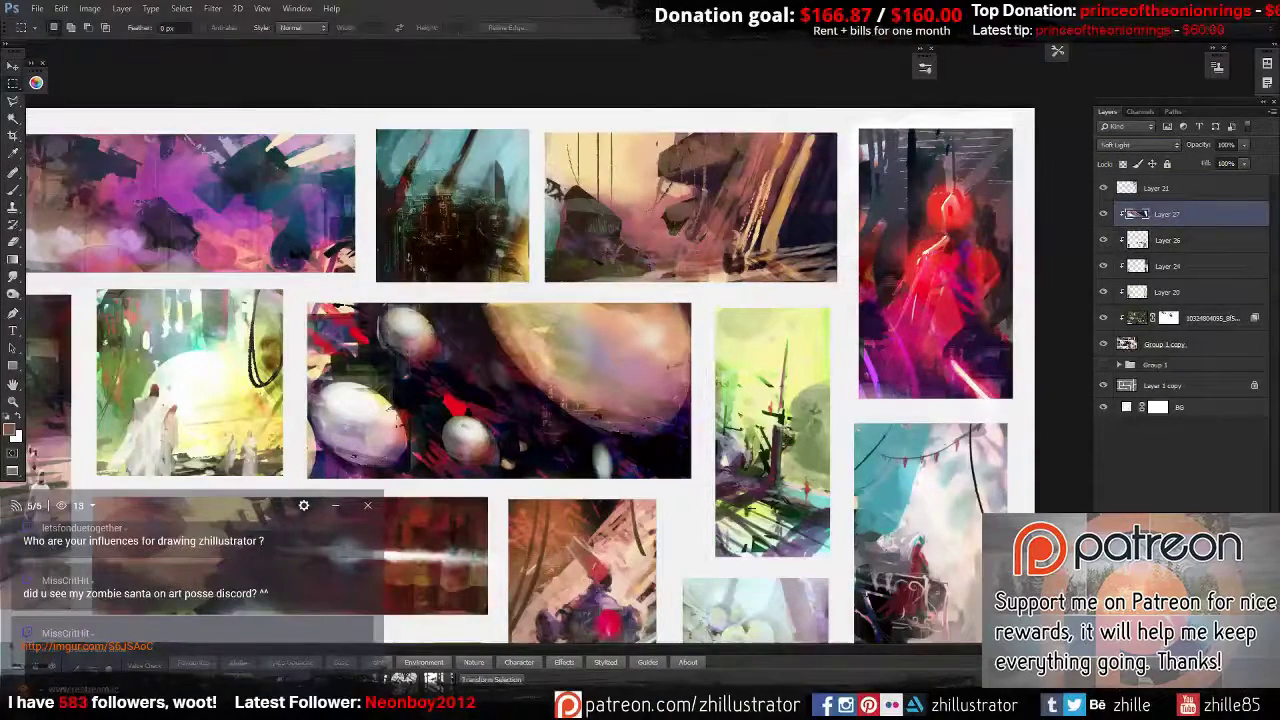
key("alt+BackSpace")
key("b")
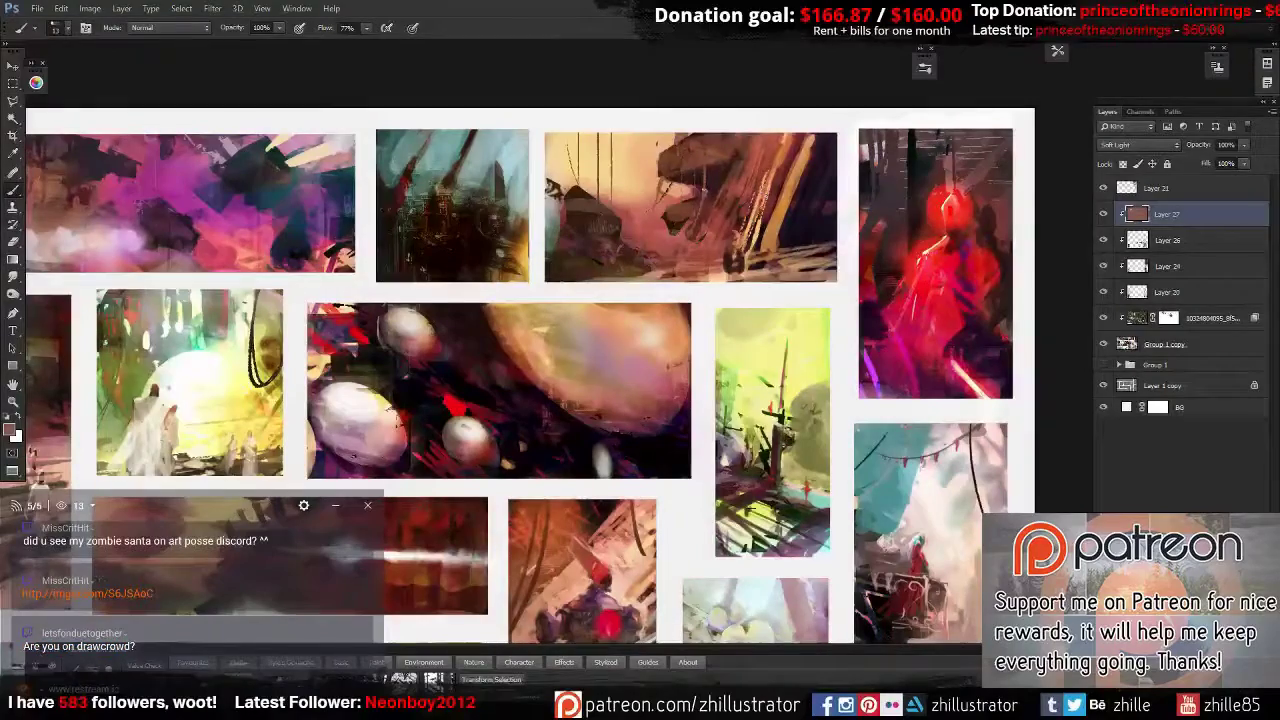
key("ctrl+z")
Fill a marquee over the top-centre painting to darken it, and add a new empty layer.
key("m")
mouse_move(540, 128)
left_mouse_down()
mouse_move(585, 168)
mouse_move(838, 284)
left_mouse_up()
key("alt+BackSpace")
key("b")
key("ctrl+shift+alt+n")
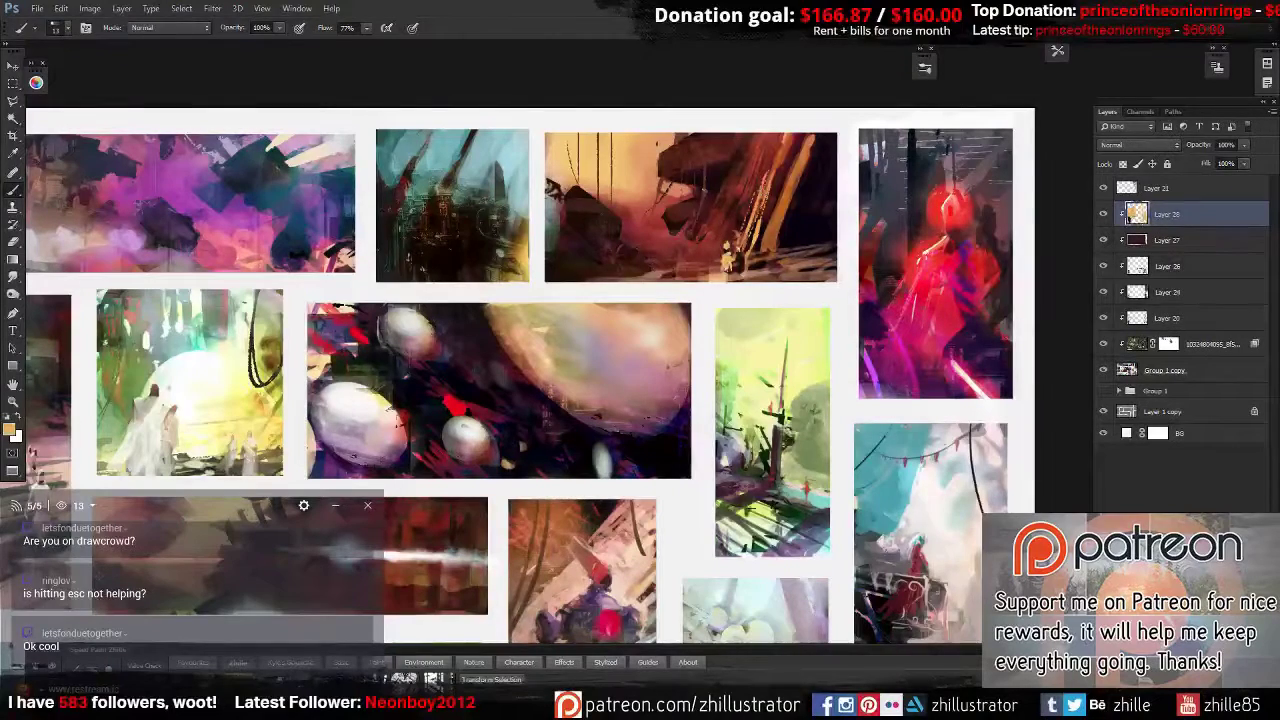
Add a yellow-orange glow to the top-centre painting on the color-dodge layer.
key("alt+bracketright")
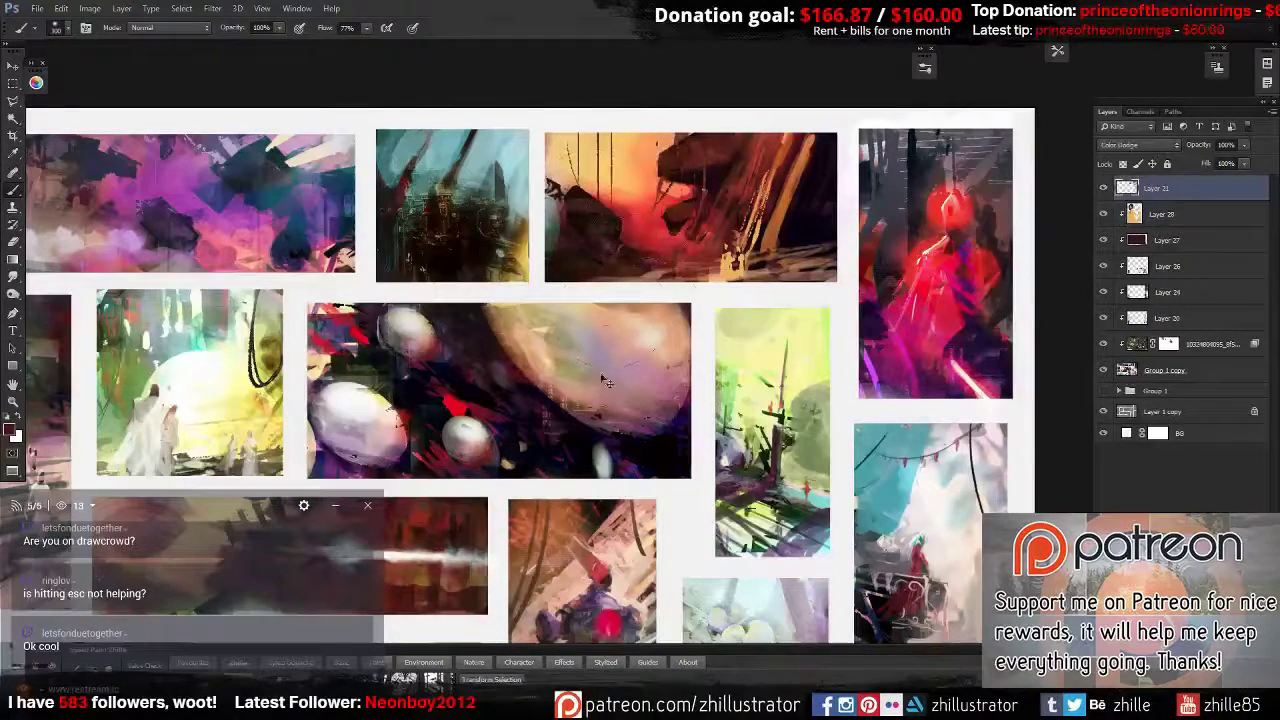
left_click_drag(610, 210, 670, 165)
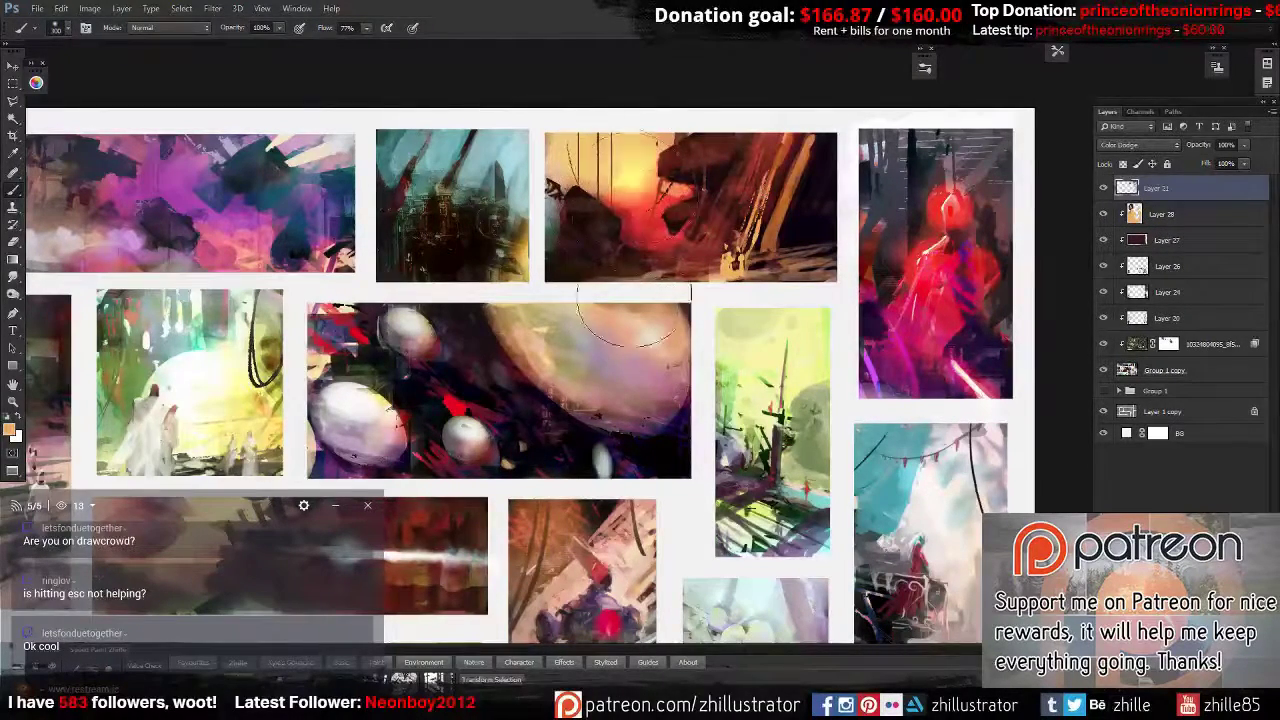
key("ctrl+minus")
key("alt+bracketleft")
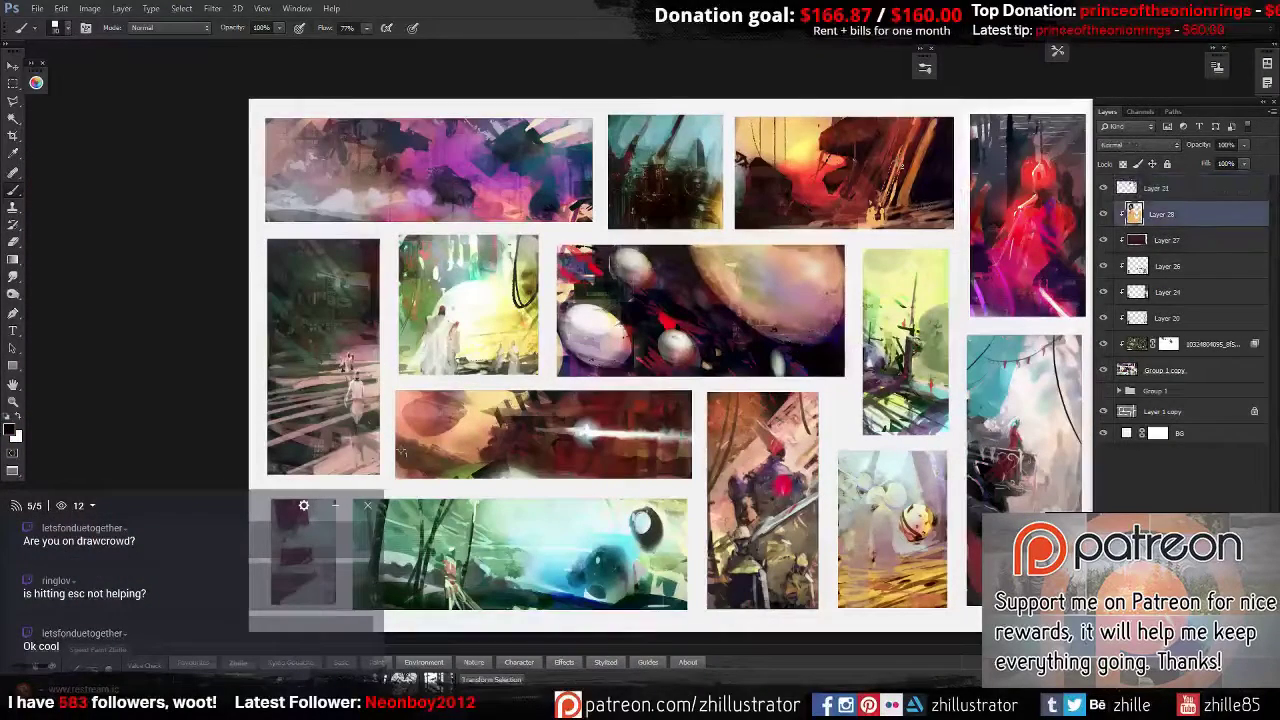
Rework the orange painting on Layer 28 with red, dark and yellow strokes.
left_click(870, 210, "alt")
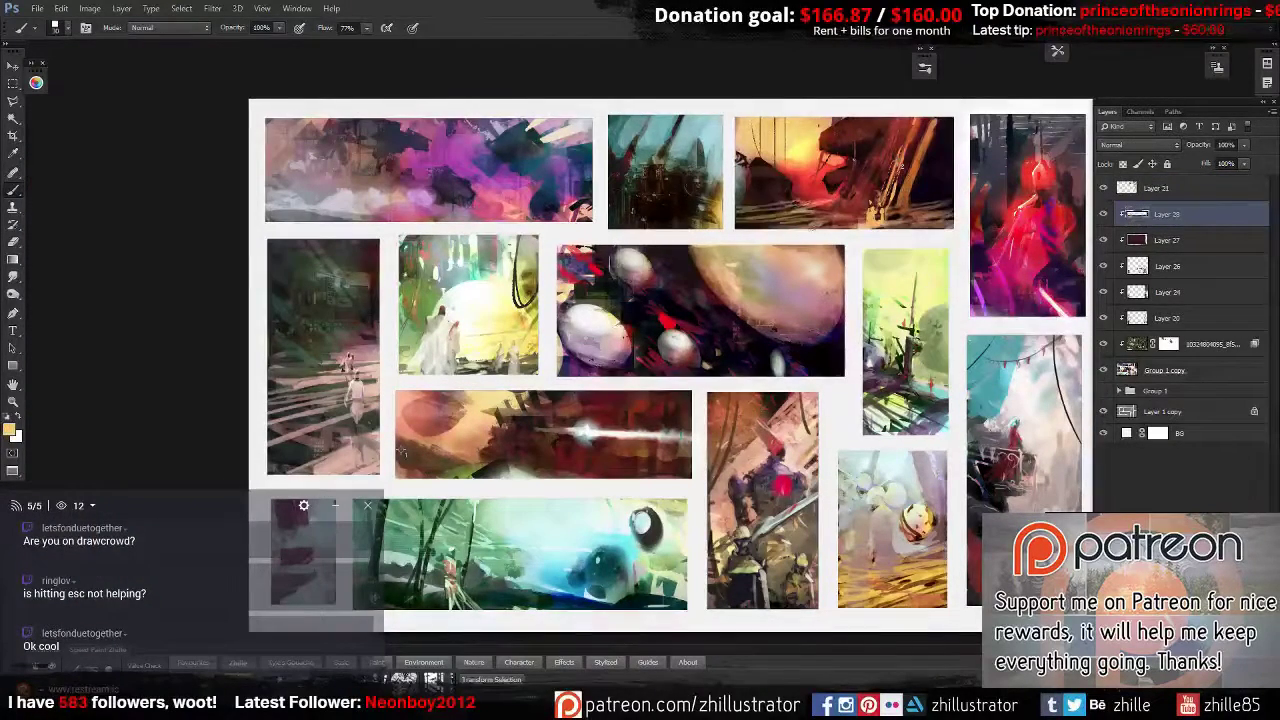
left_click(800, 180, "alt")
left_click_drag(772, 125, 778, 205)
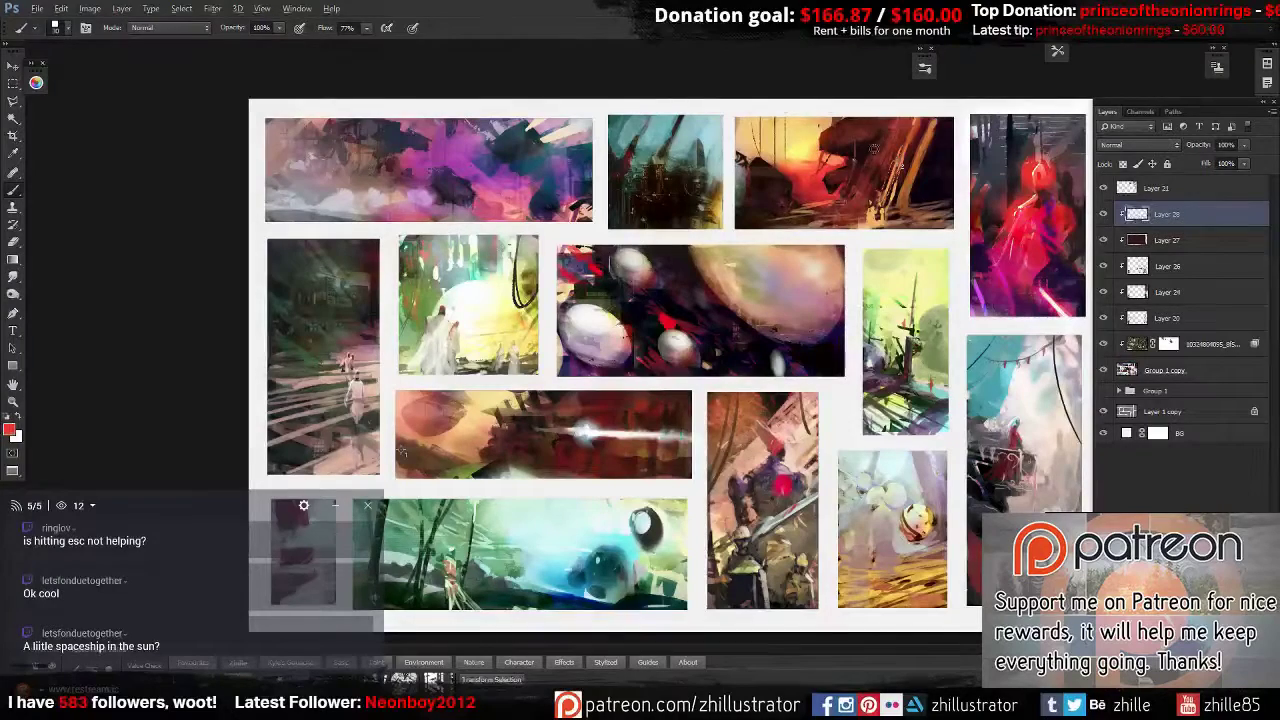
left_click_drag(873, 148, 950, 122)
left_click(800, 218, "alt")
left_click_drag(745, 224, 855, 214)
left_click_drag(735, 218, 862, 212)
left_click(747, 228, "alt")
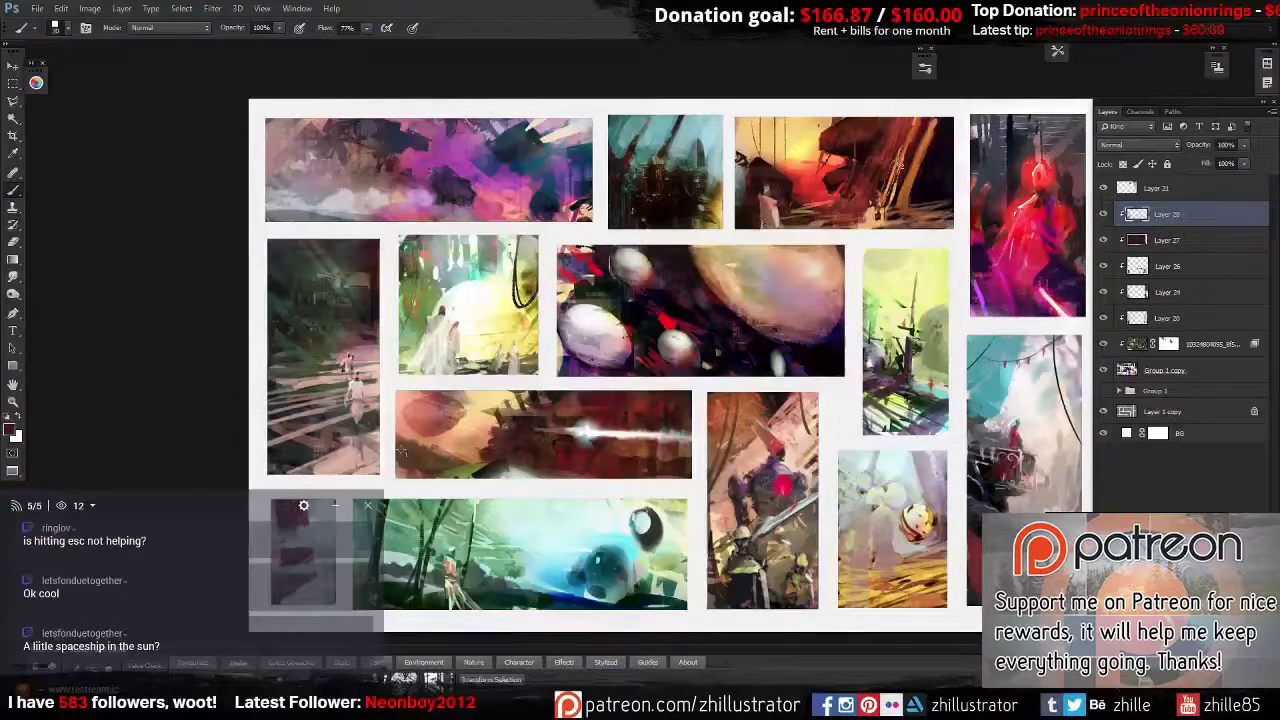
left_click_drag(812, 118, 824, 172)
mouse_move(740, 115)
left_mouse_down()
mouse_move(780, 195)
mouse_move(760, 210)
mouse_move(770, 160)
left_mouse_up()
left_click_drag(900, 120, 948, 226)
Change the BG fill layer colour to near-black 191919.
scroll(670, 360, "down", 5)
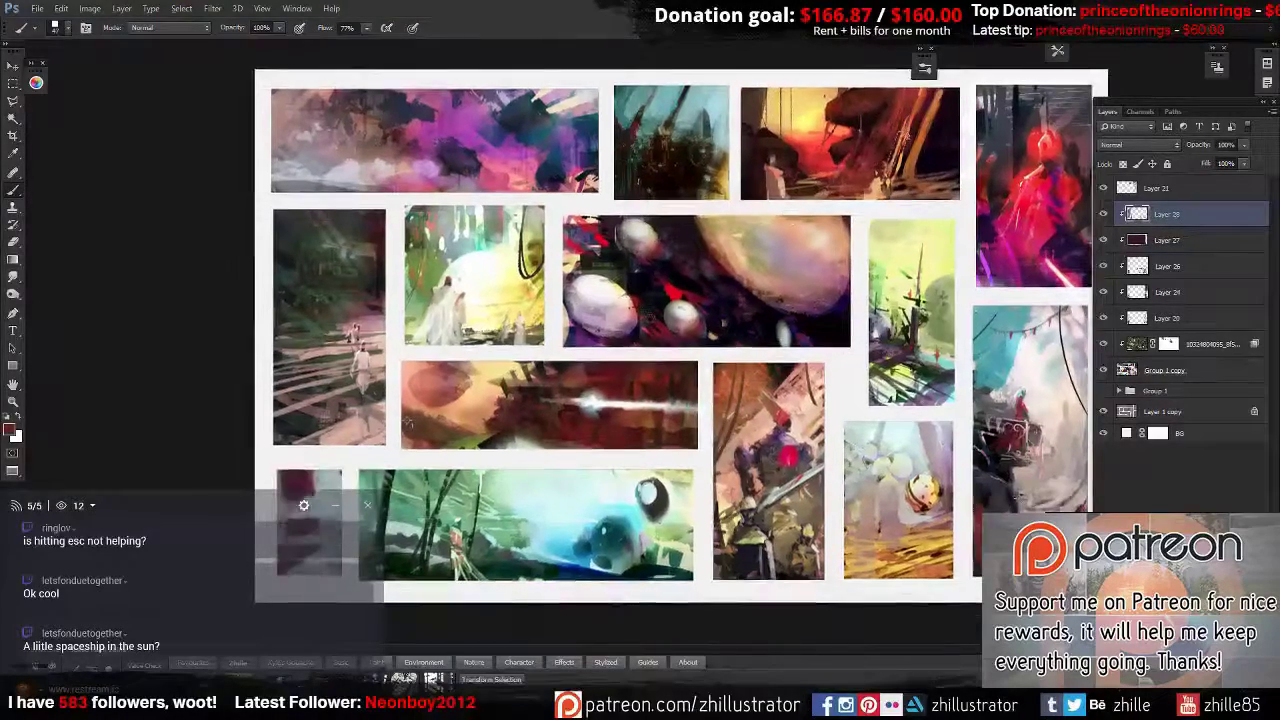
double_click(1127, 432)
left_click(573, 558)
left_click(877, 397)
Load a selection around all thumbnails from Group 1 copy and select Layer 28.
key("b")
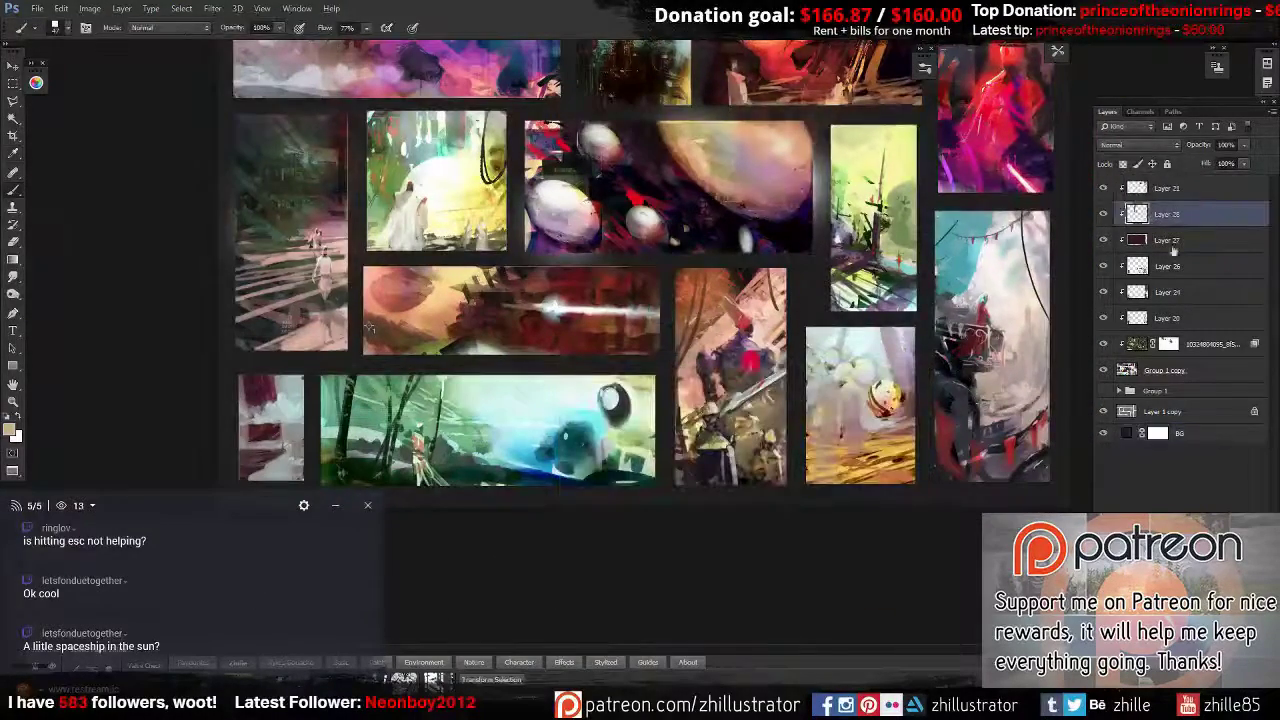
left_click(1127, 370, "ctrl")
left_click(1130, 371)
scroll(368, 331, "up", 2)
scroll(380, 400, "down", 3)
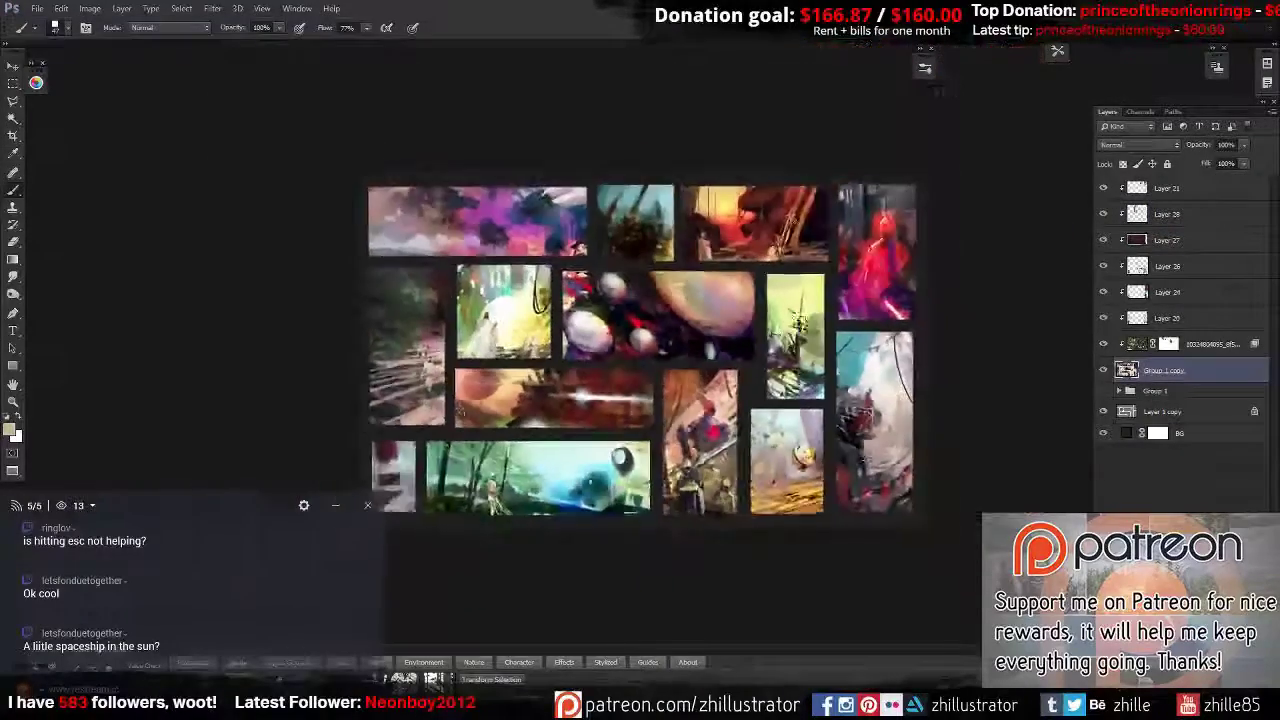
scroll(400, 500, "up", 5)
left_click(408, 570, "ctrl")
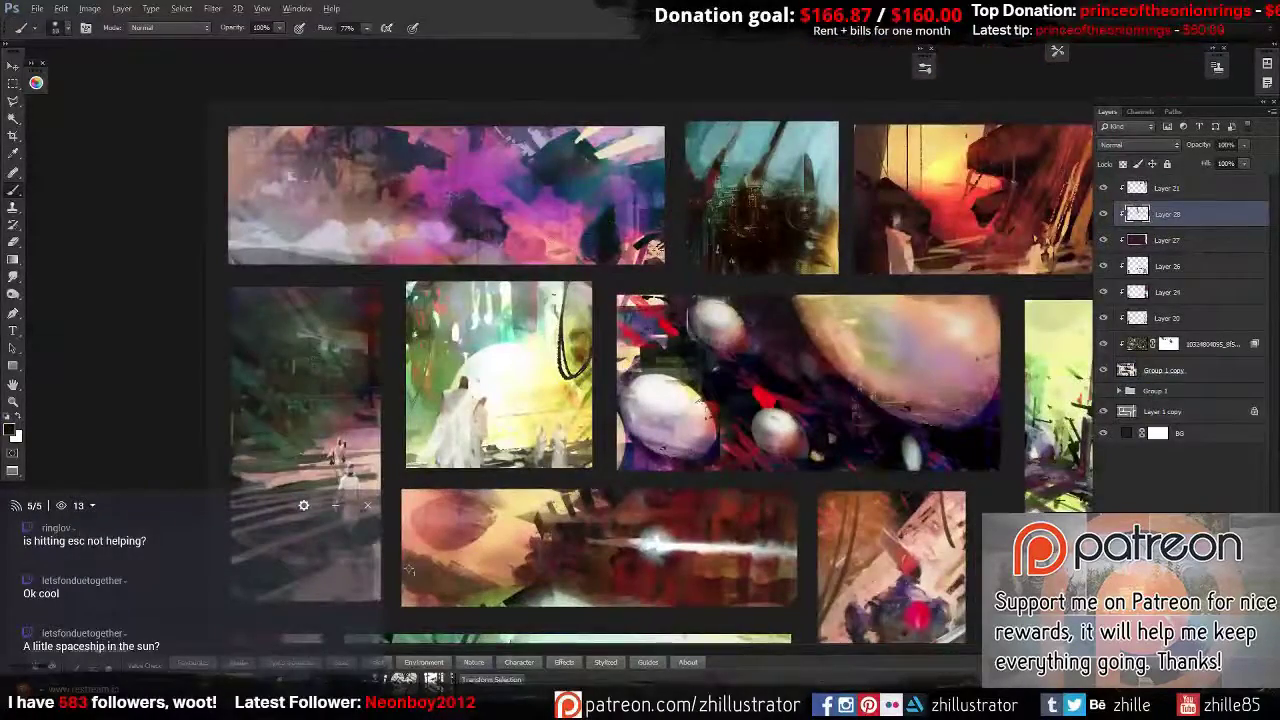
Repaint the top-left thumbnail with light, purple and dark strokes, sampling pinks from it.
left_click_drag(340, 215, 238, 178)
mouse_move(612, 262)
left_mouse_down()
mouse_move(430, 212)
mouse_move(466, 225)
mouse_move(330, 210)
left_mouse_up()
left_click_drag(565, 200, 335, 215)
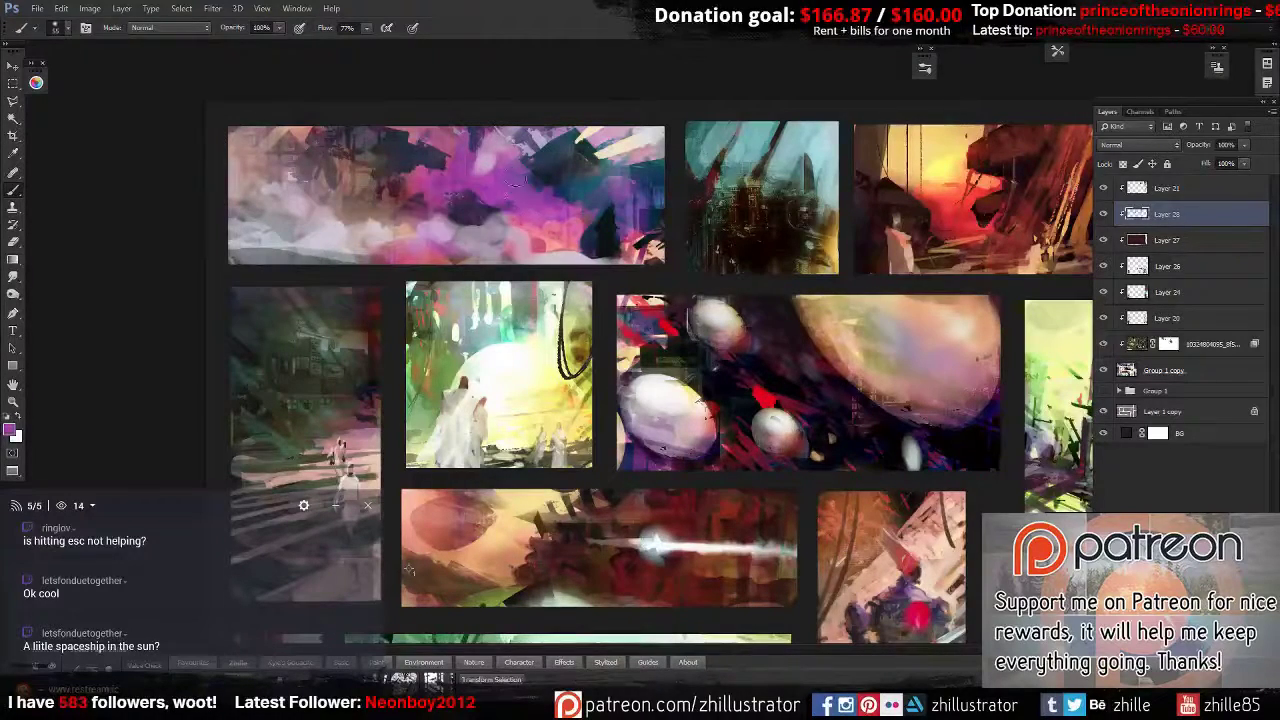
left_click_drag(540, 178, 502, 204)
mouse_move(590, 175)
left_mouse_down()
mouse_move(515, 205)
mouse_move(671, 248)
mouse_move(500, 235)
mouse_move(470, 245)
left_mouse_up()
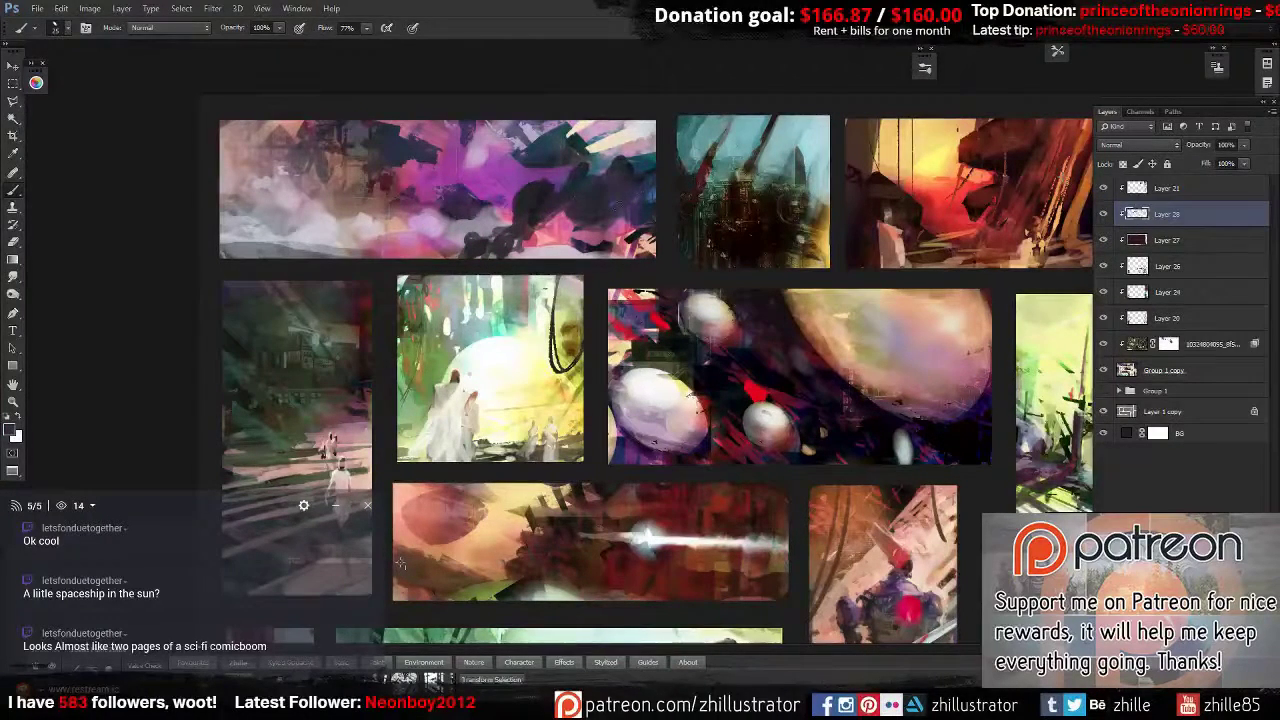
left_click(644, 139, "alt")
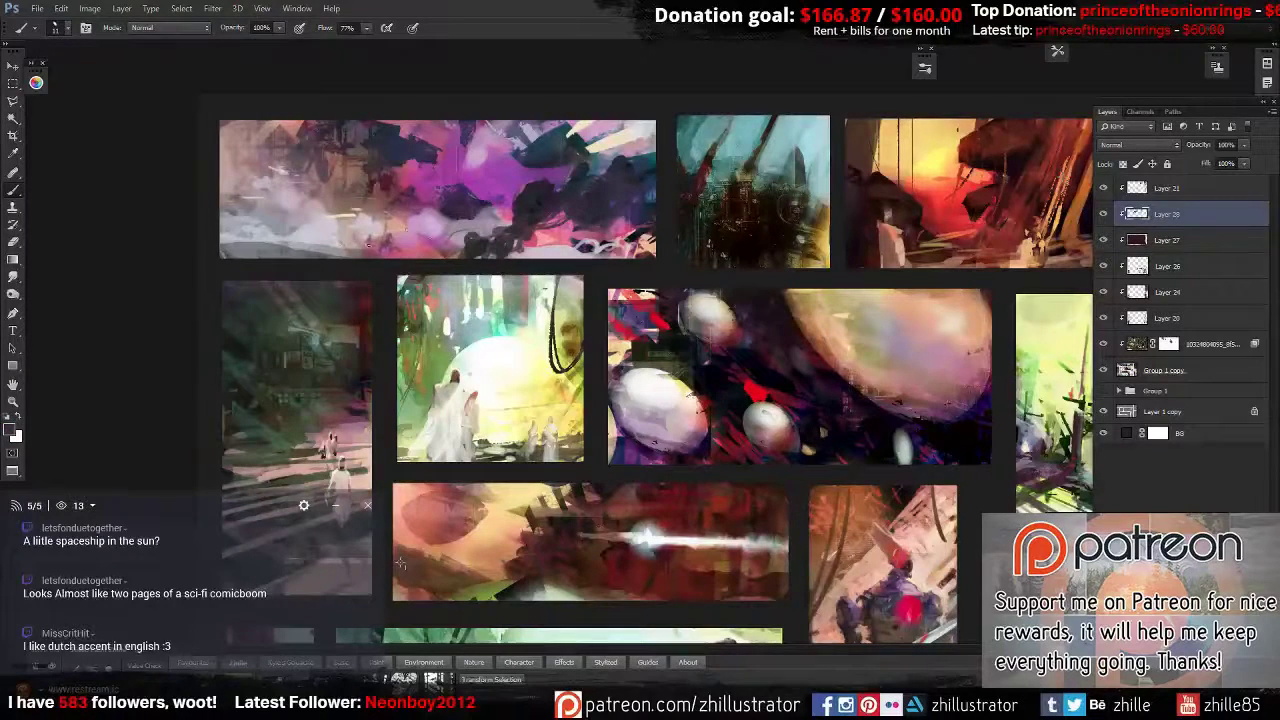
left_click(432, 149, "alt")
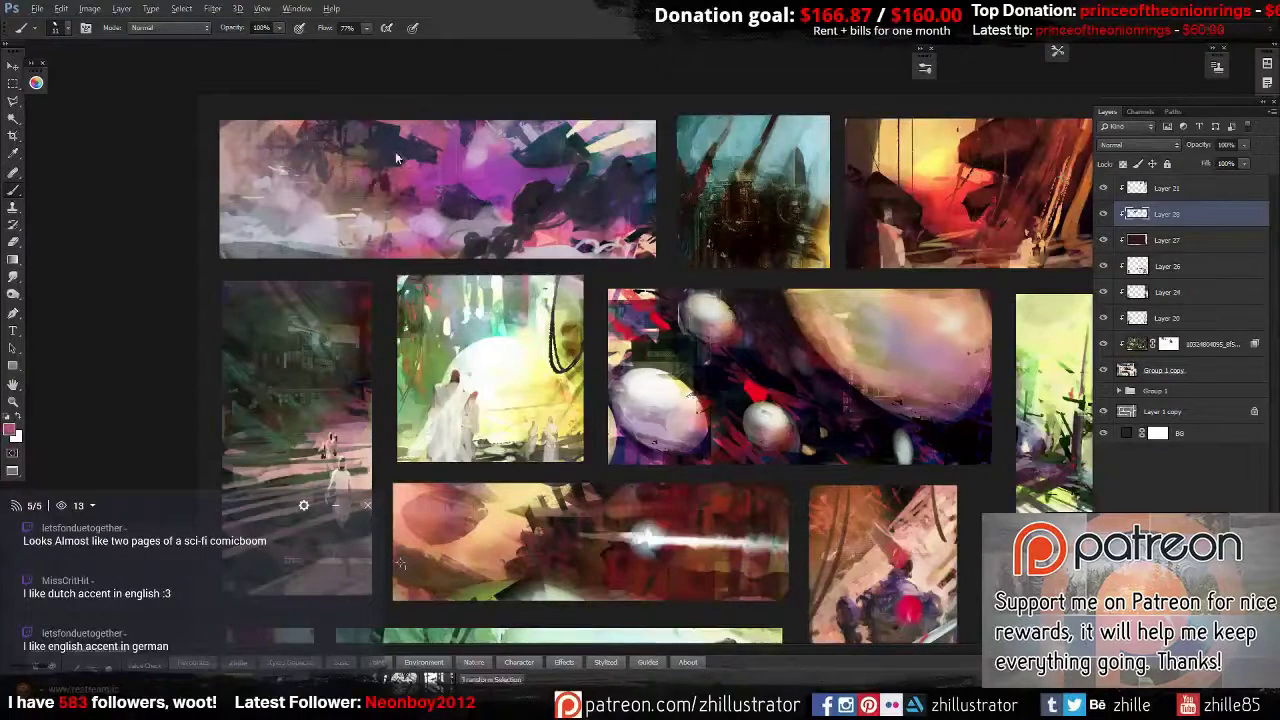
left_click(264, 236, "alt")
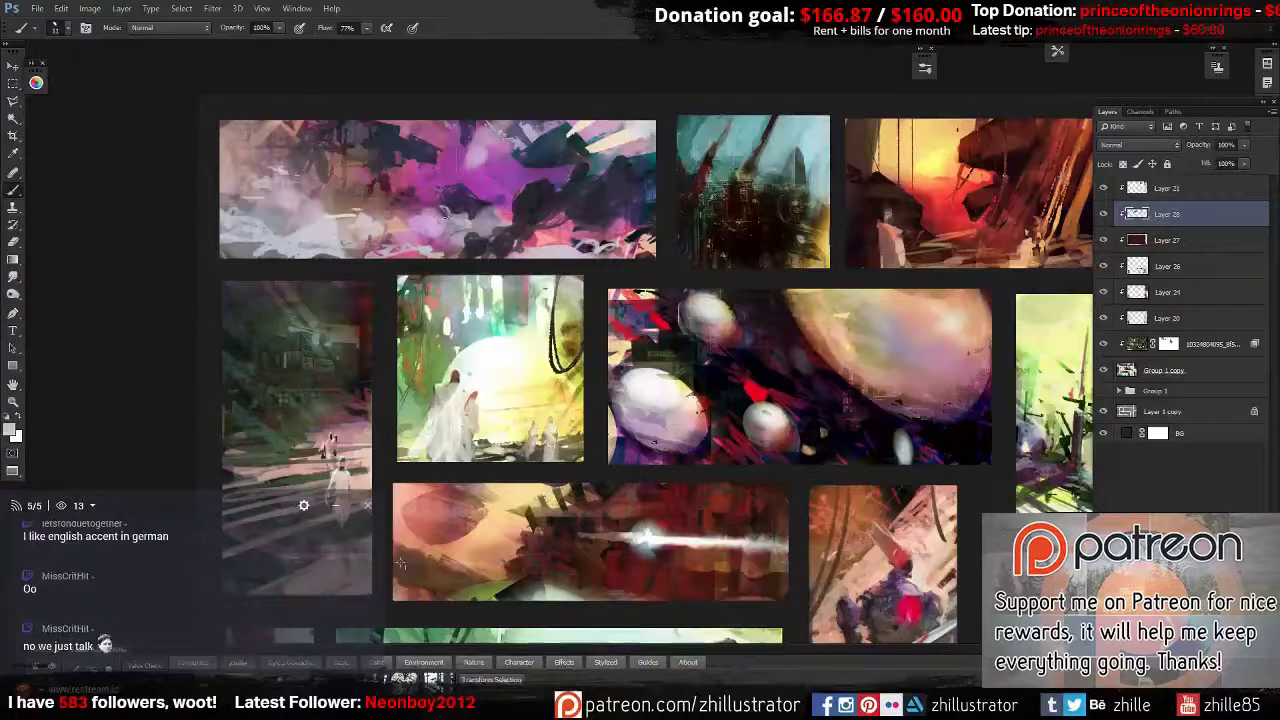
key("shift+b")
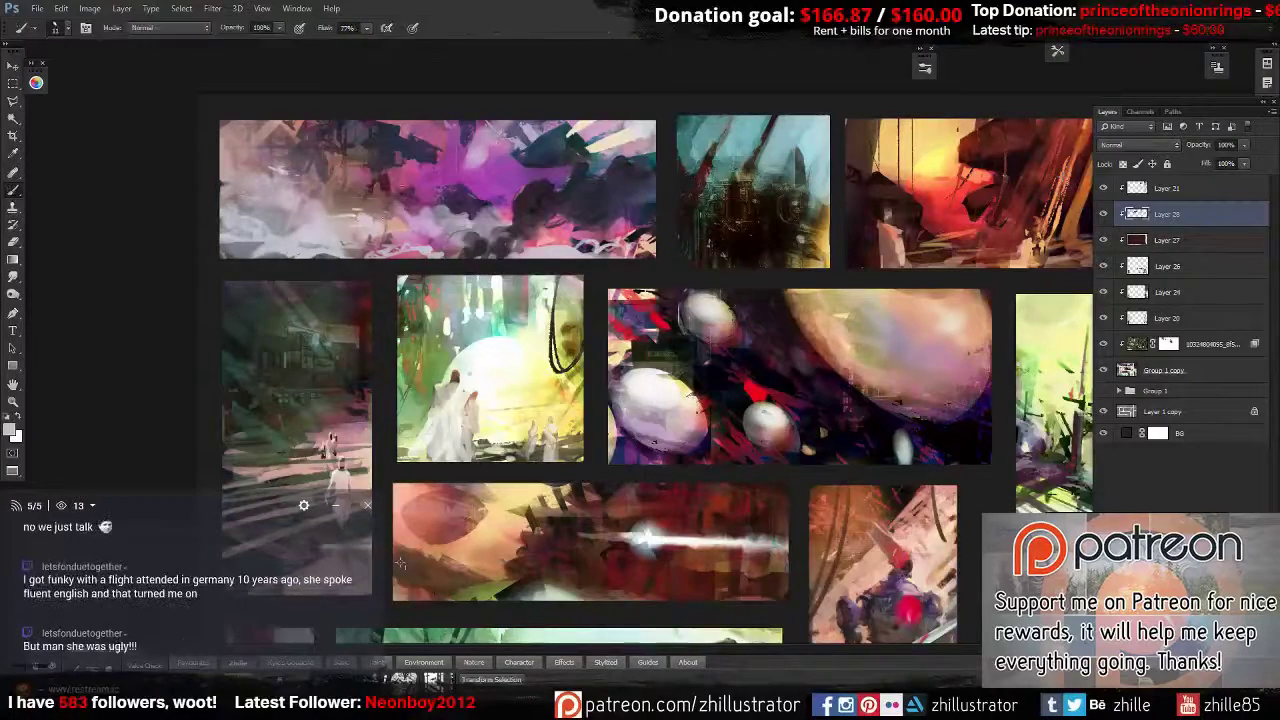
key("b")
left_click(468, 158, "alt")
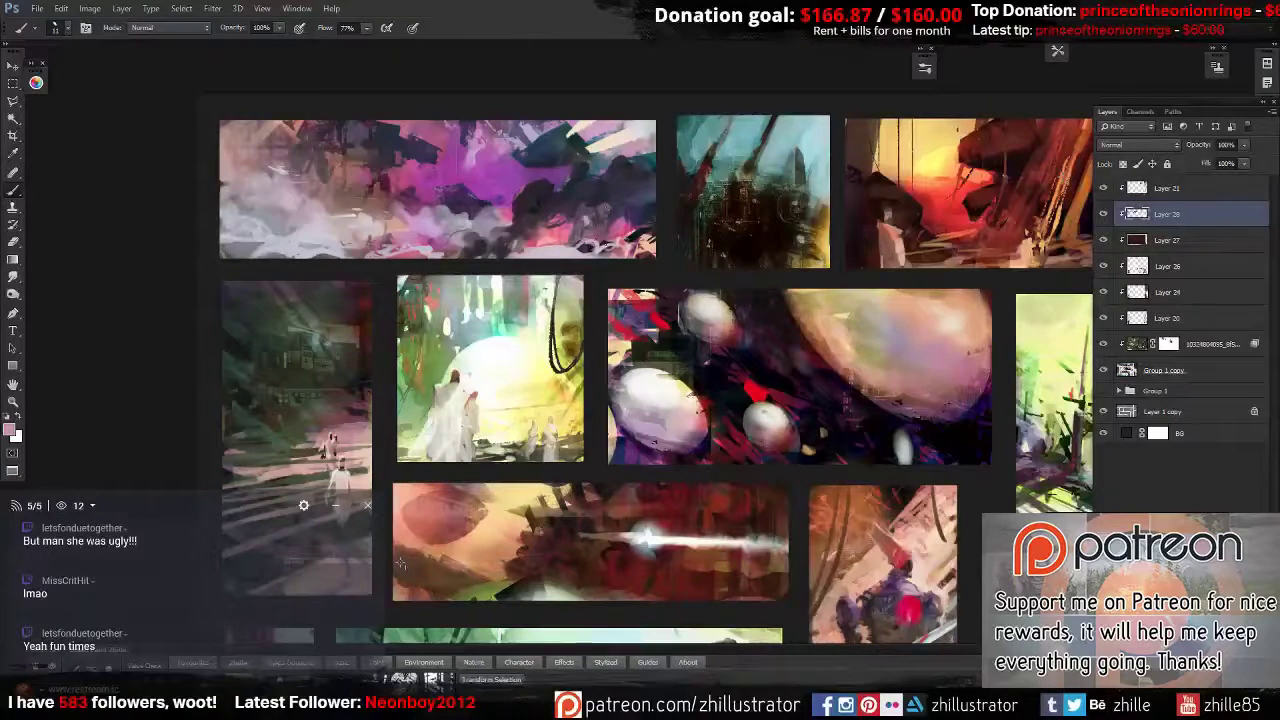
Switch to Clone Stamp, dismiss the undefined-source warning, and show the Clone Source settings.
key("s")
left_click(399, 563)
key("Return")
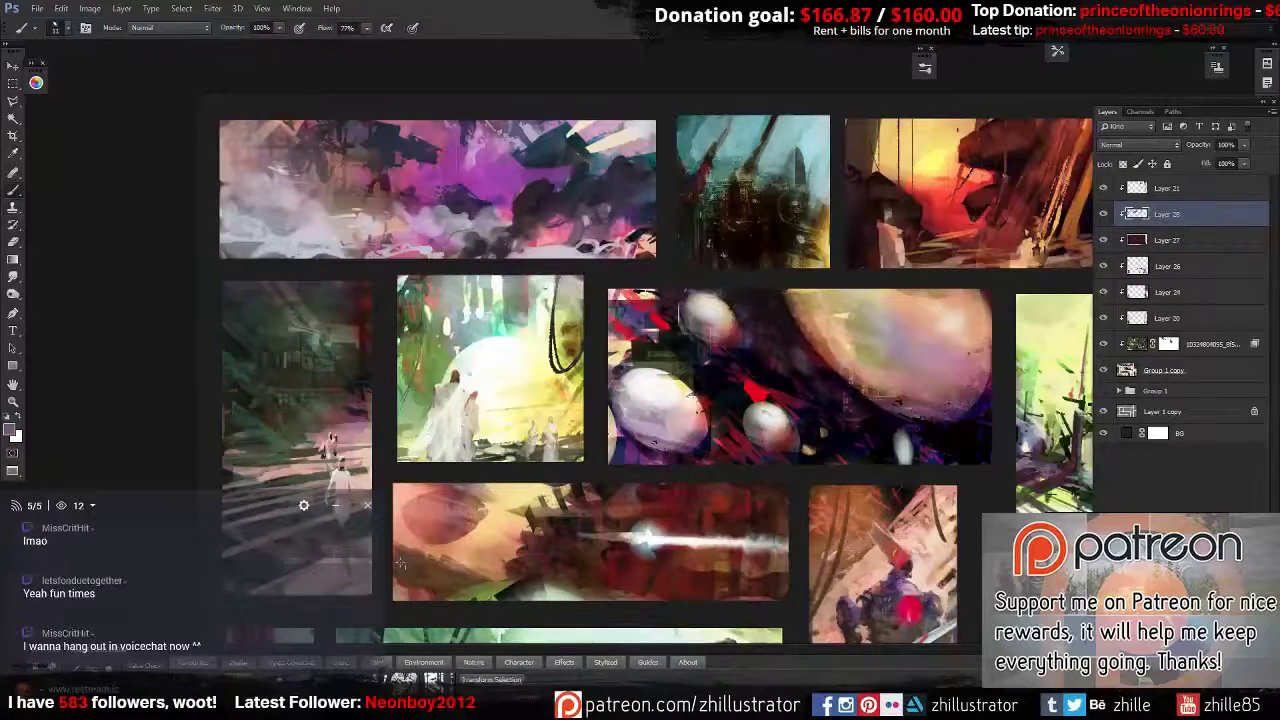
left_click(1217, 67)
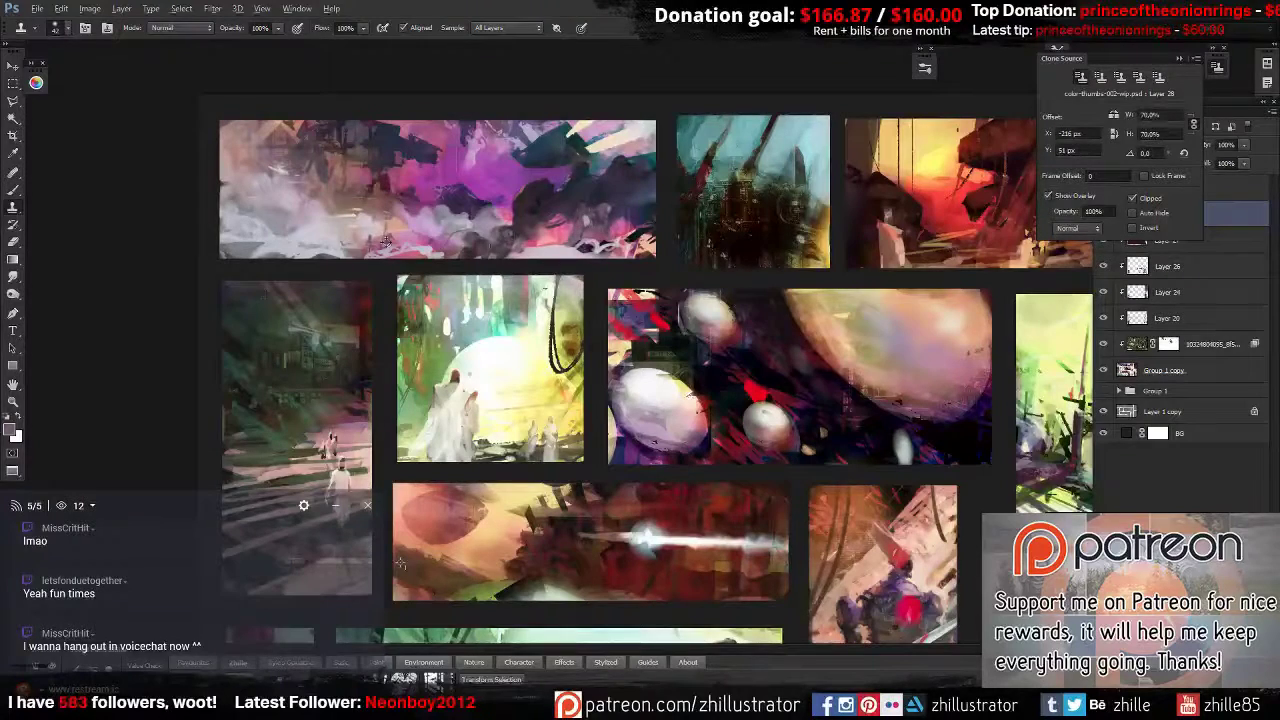
Select Layer 28 and add a new empty layer above it for painting the figure.
key("b")
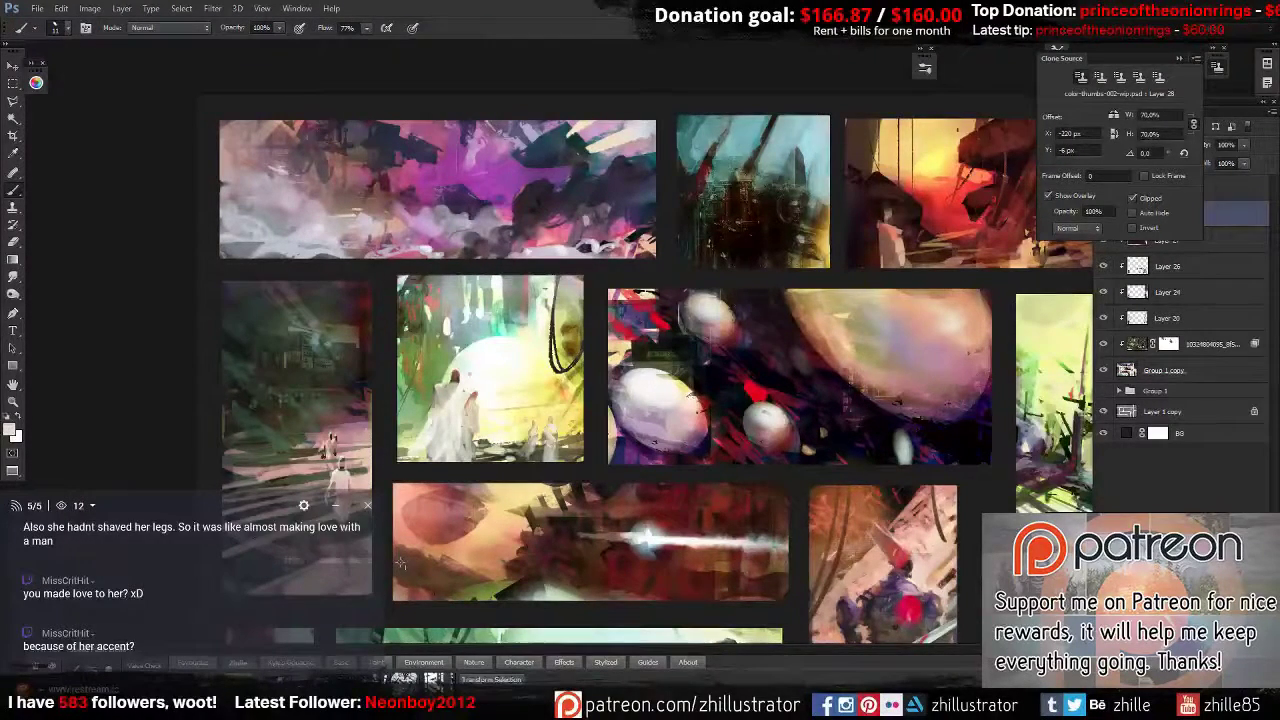
key("F7")
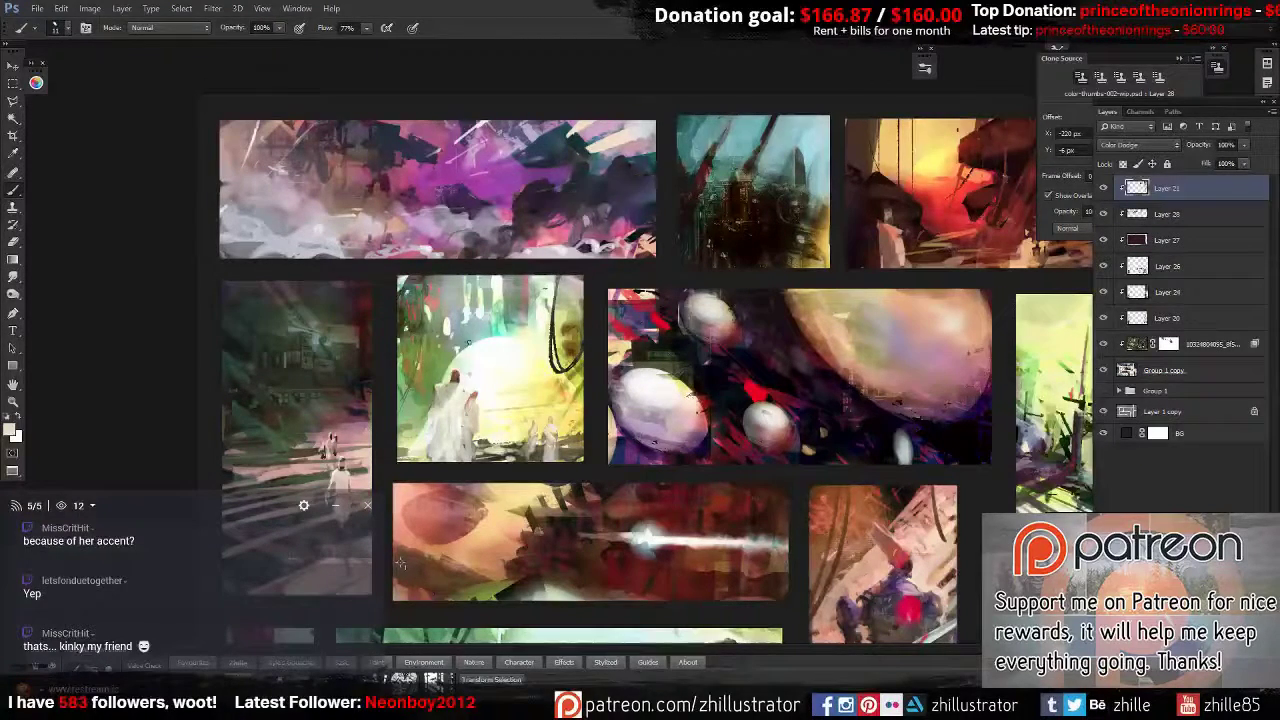
left_click(1152, 216)
scroll(612, 116, "up", 1)
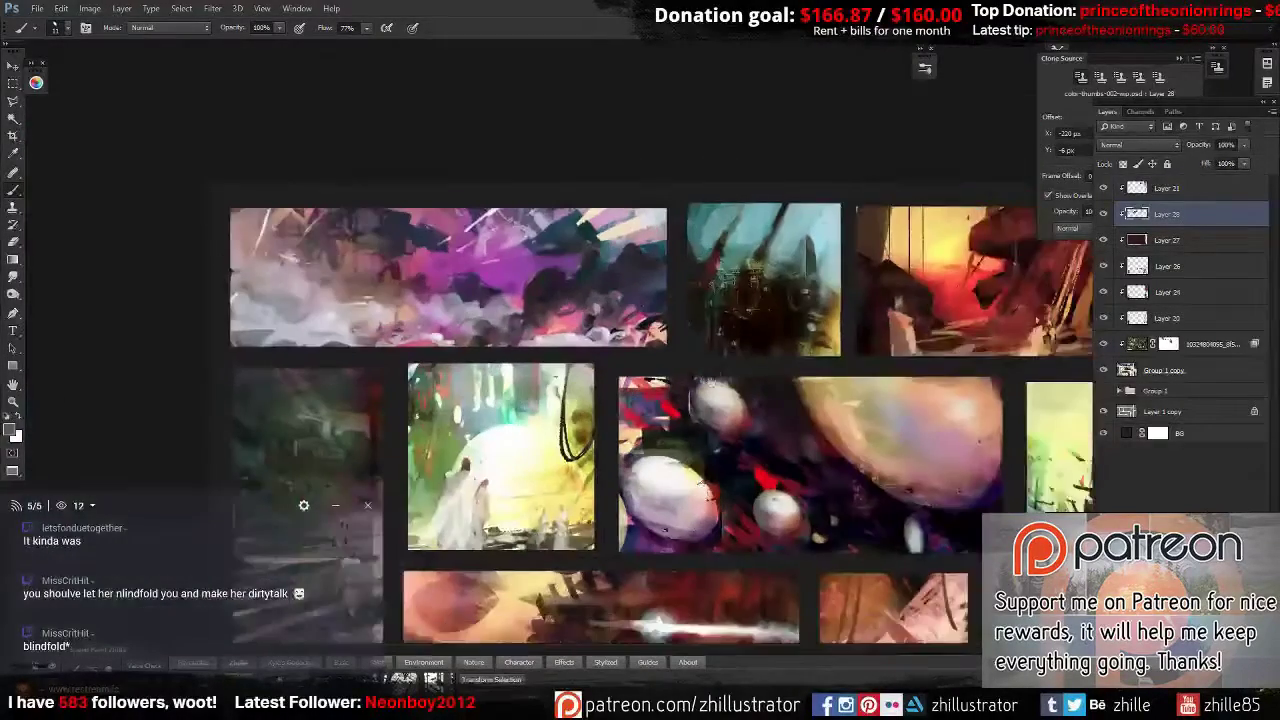
left_click_drag(445, 94, 505, 168)
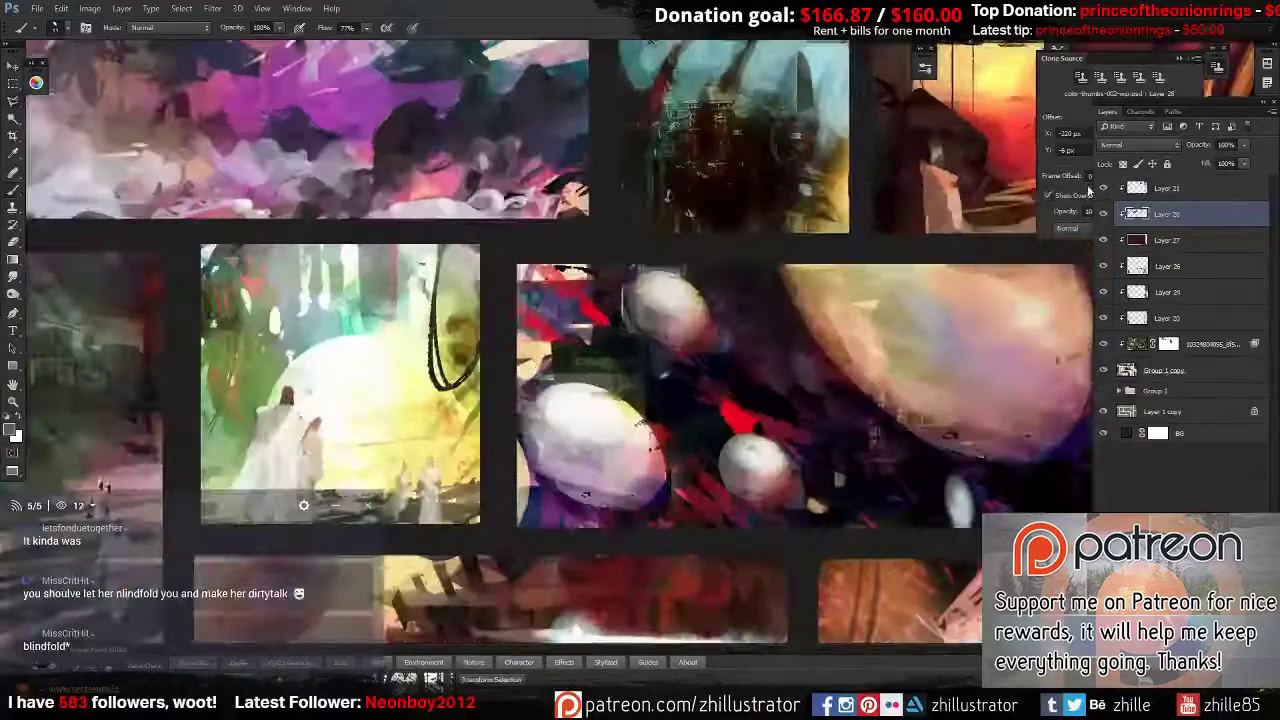
key("l")
key("ctrl+j")
scroll(506, 168, "down", 2)
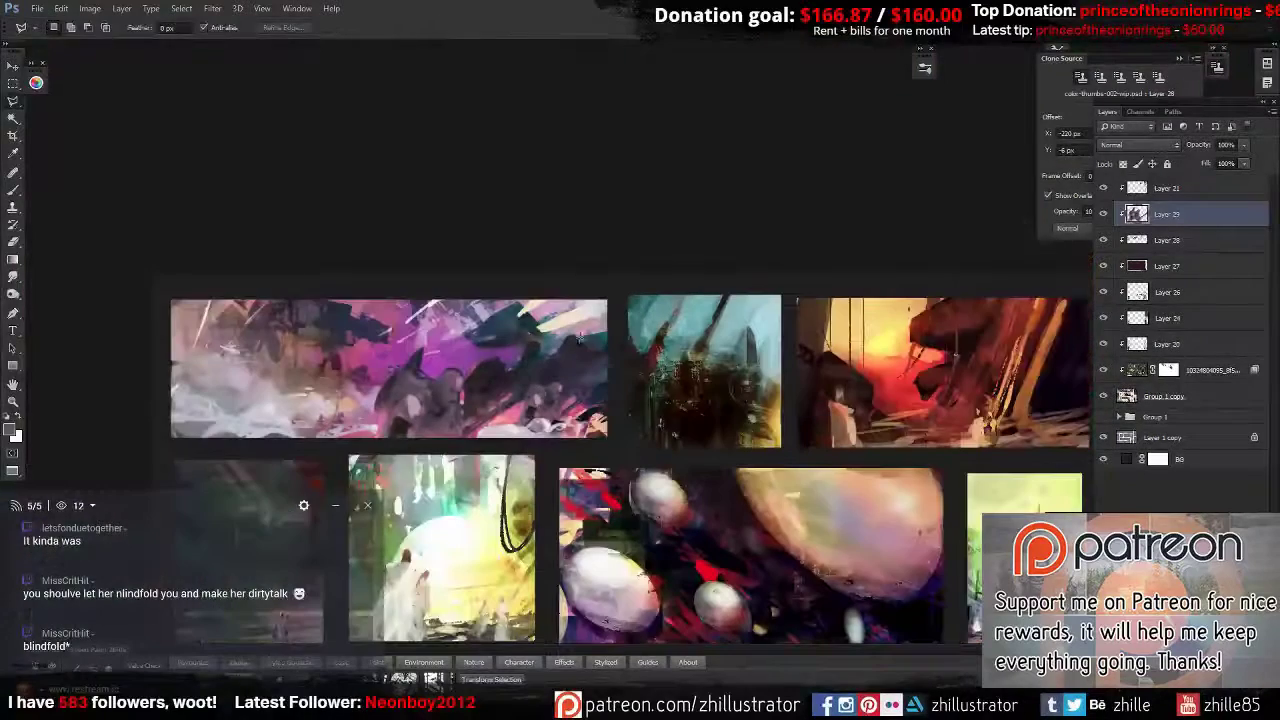
key("b")
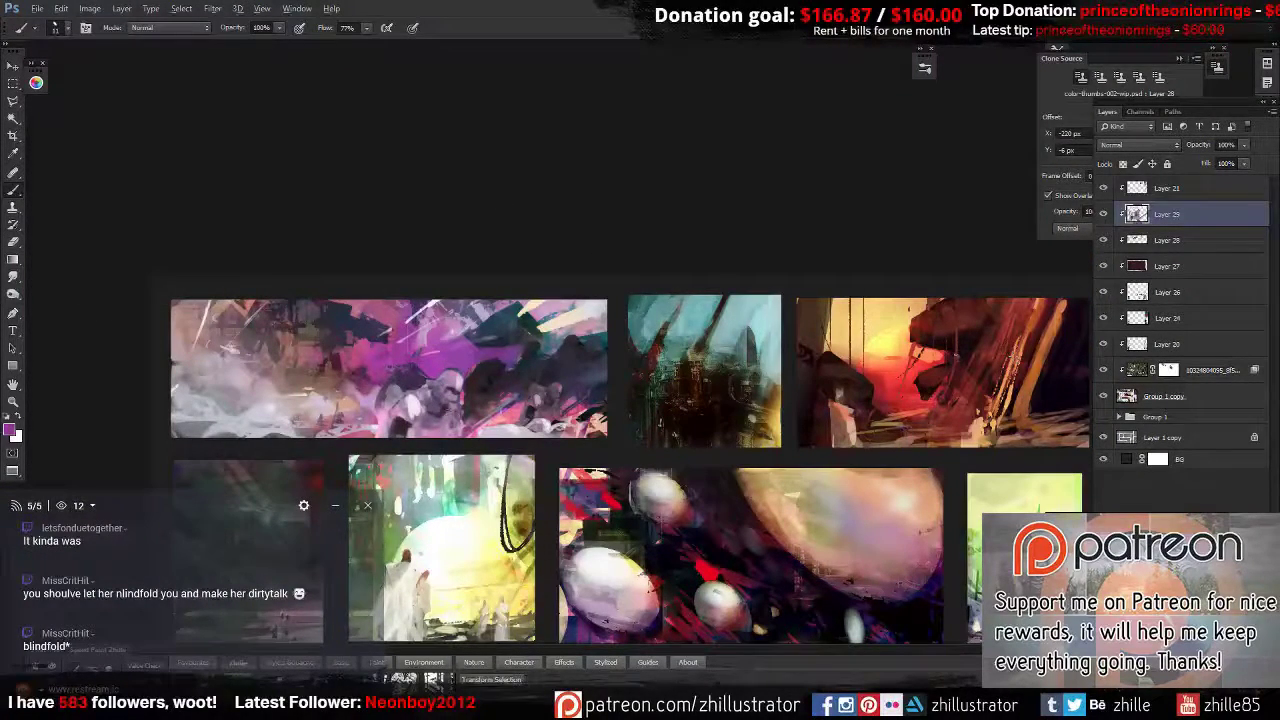
Sample light pink and dark tones for the helmeted figure, then add a Color Balance adjustment.
left_click(403, 418, "alt")
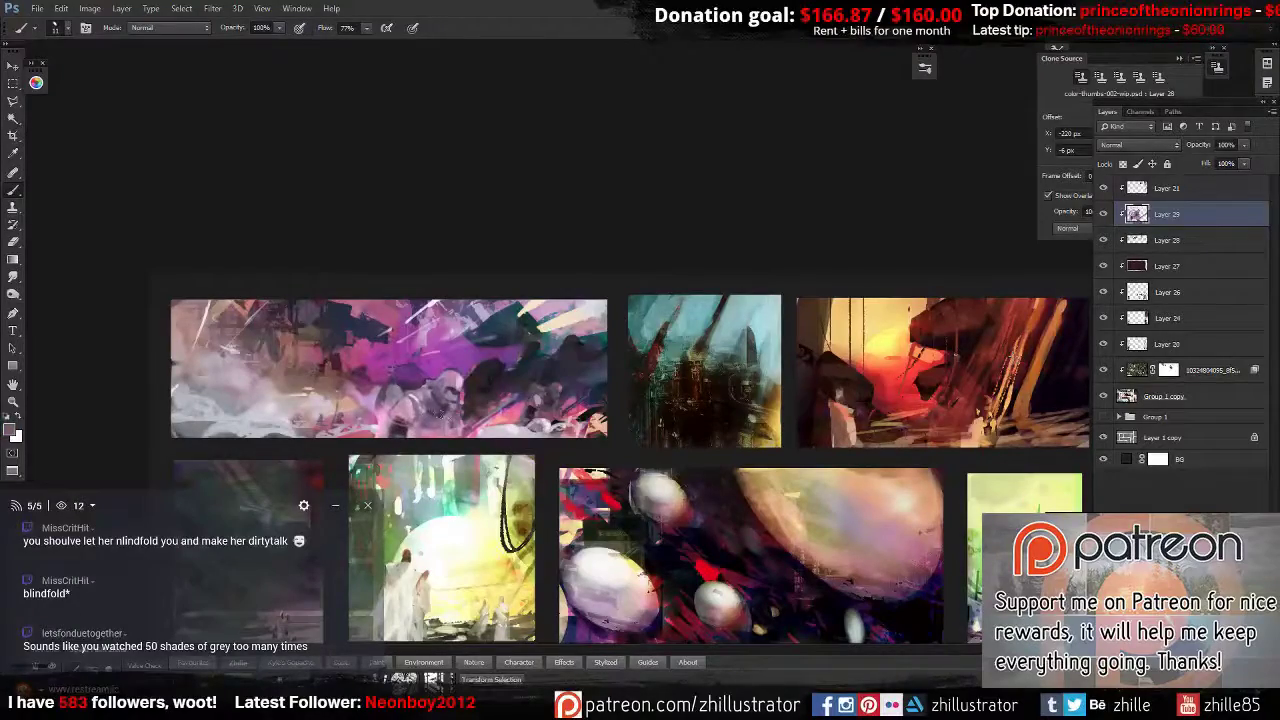
left_click(439, 415, "alt")
scroll(420, 457, "down", 2)
scroll(420, 457, "up", 4)
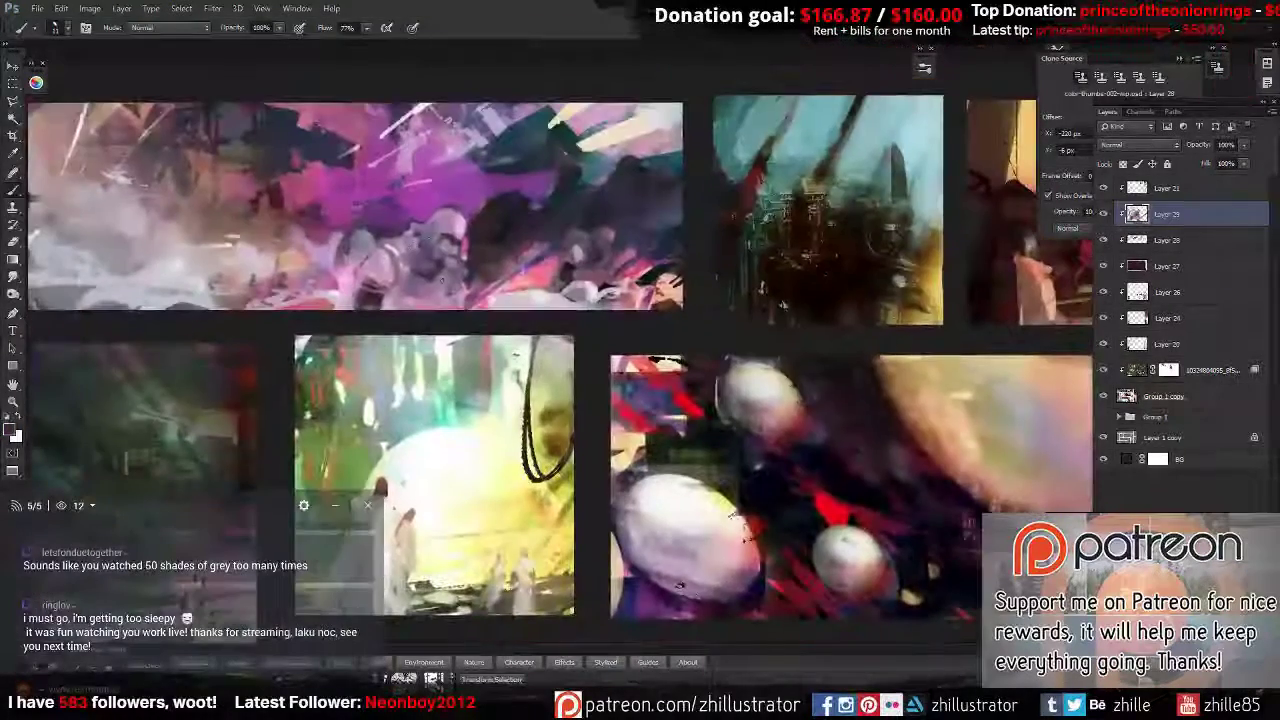
key("alt+bracketright")
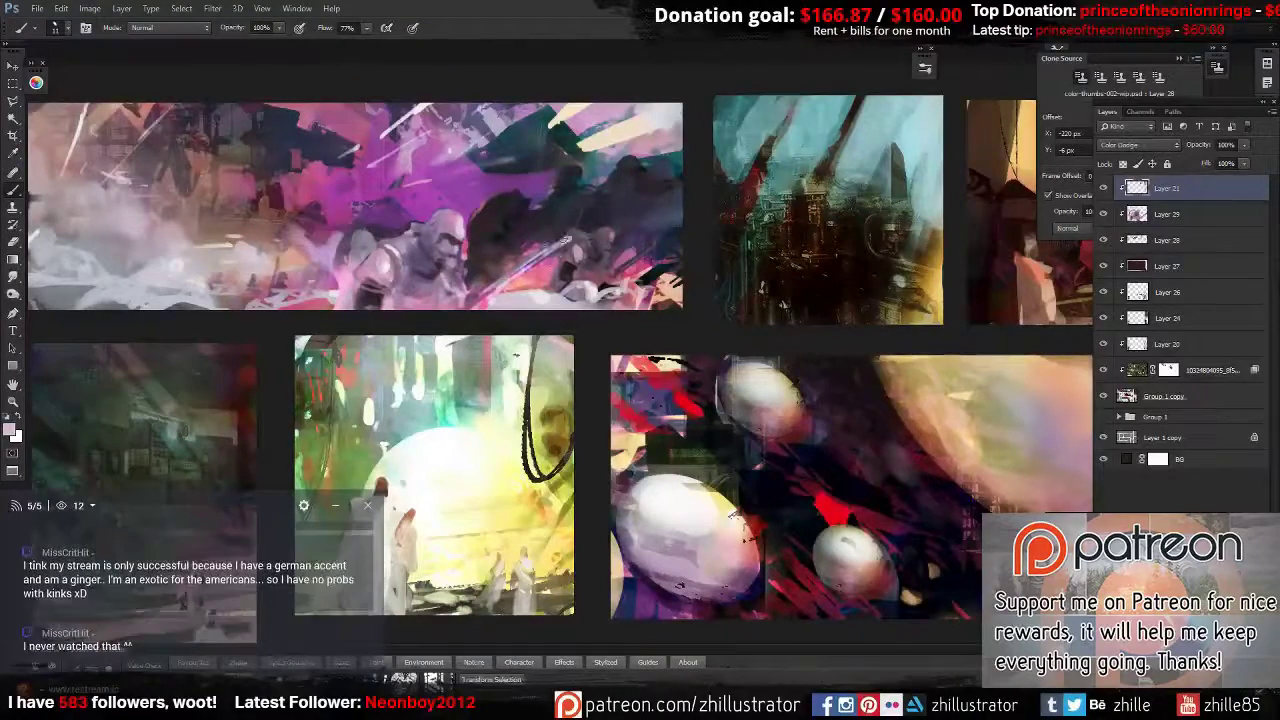
left_click_drag(650, 315, 604, 288)
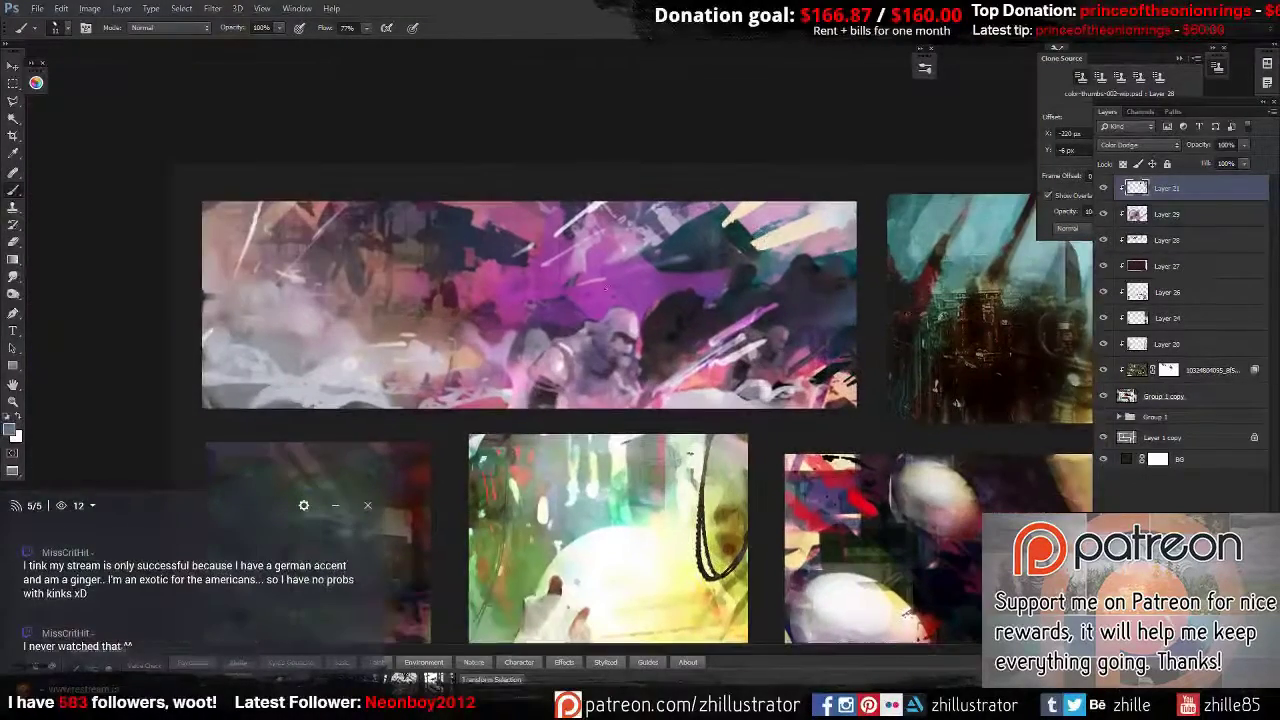
left_click(1125, 214)
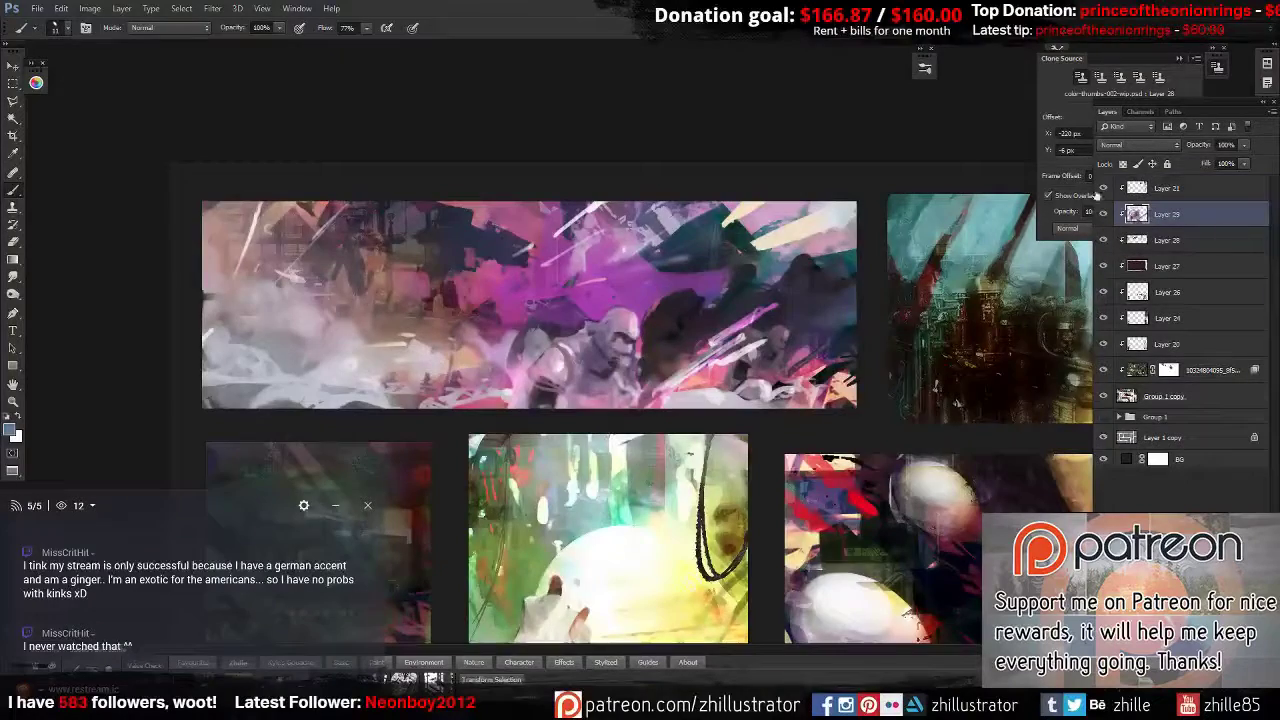
key("ctrl+minus")
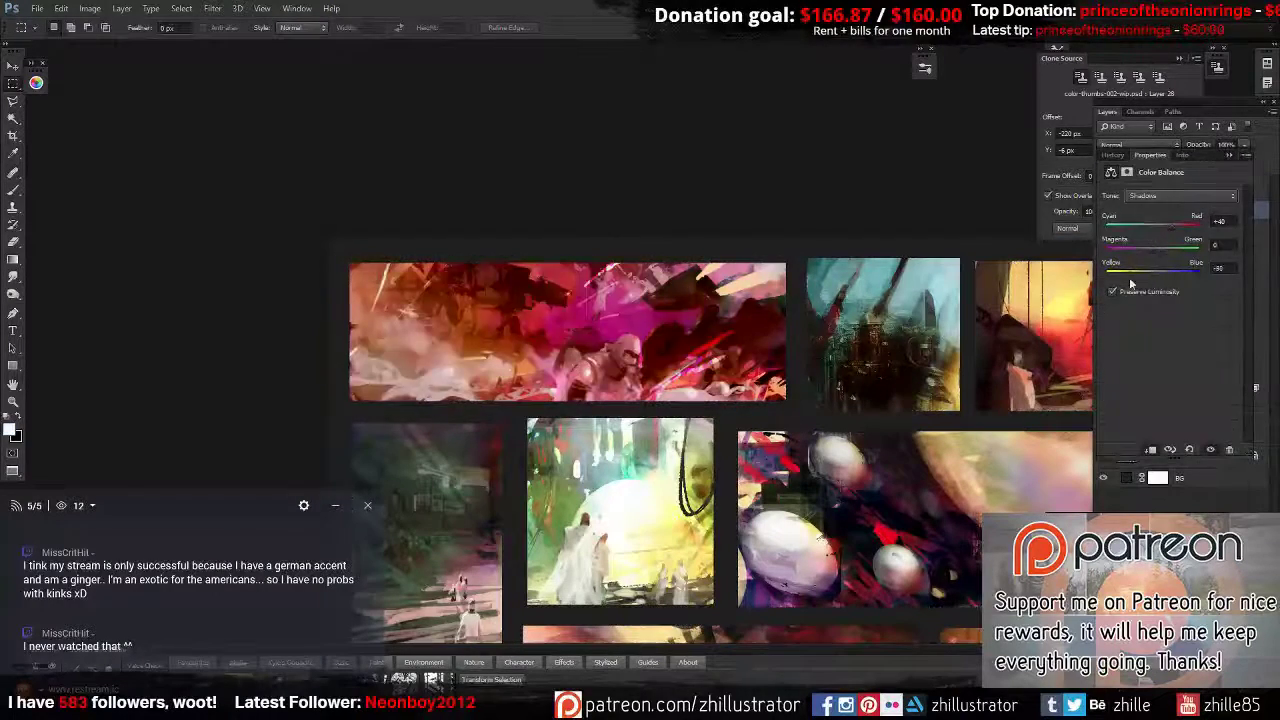
Shift the Color Balance highlights, invert its mask to black, and paint the warmth into parts.
left_click(1180, 195)
left_click(1150, 230)
left_click_drag(1155, 228, 1157, 228)
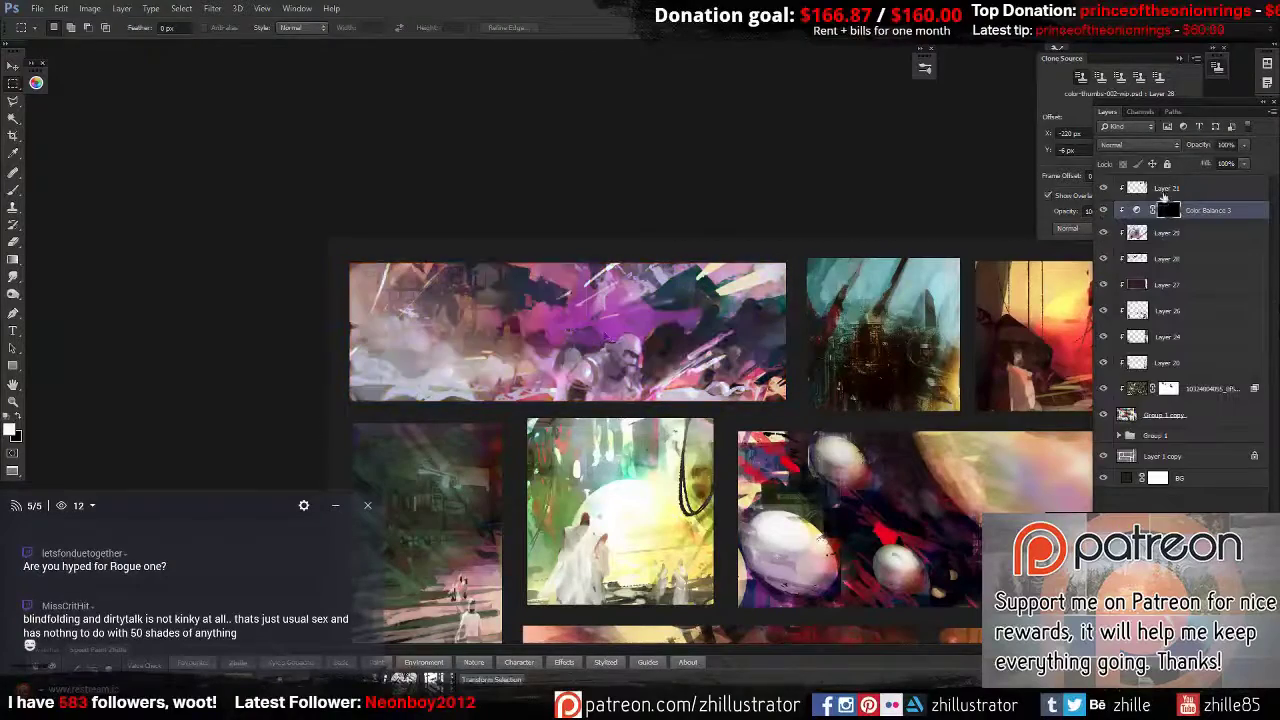
key("ctrl+i")
key("b")
mouse_move(560, 320)
left_mouse_down()
mouse_move(600, 470)
mouse_move(430, 202)
left_mouse_up()
Paint dark strokes over the top-left thumbnail.
left_click_drag(800, 300, 470, 300)
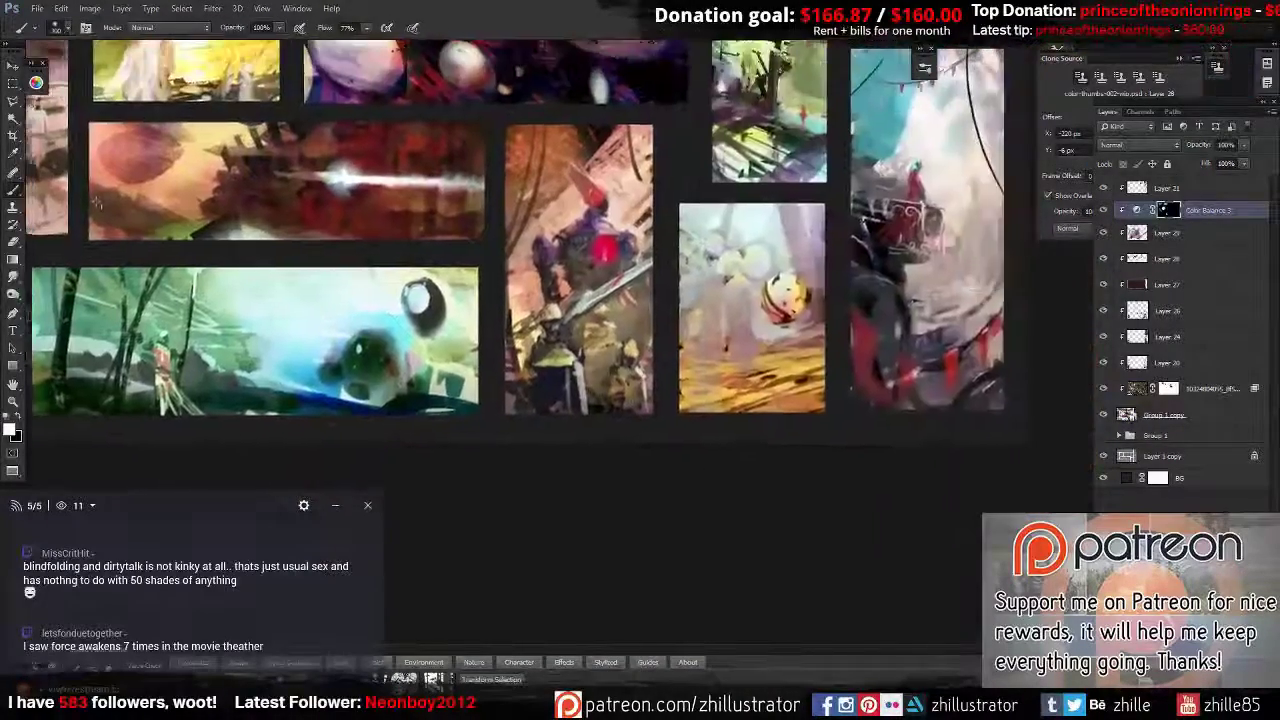
left_click_drag(700, 250, 560, 330)
left_click_drag(790, 150, 875, 440)
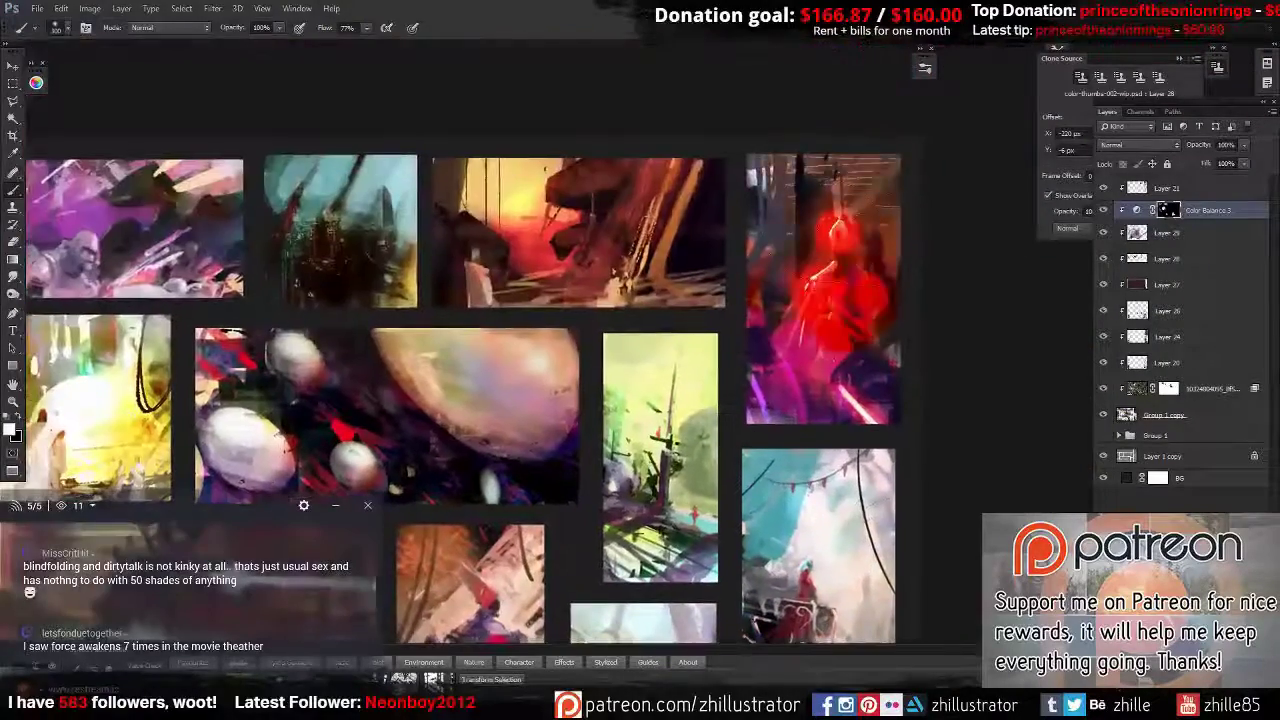
left_click_drag(500, 200, 770, 200)
left_click_drag(430, 200, 330, 250)
left_click_drag(560, 190, 320, 230)
Paint pink-purple haze and speckles on a new layer set to Overlay blend mode.
key("shift+ctrl+alt+n")
mouse_move(322, 186)
left_mouse_down()
mouse_move(420, 200)
mouse_move(245, 222)
left_mouse_up()
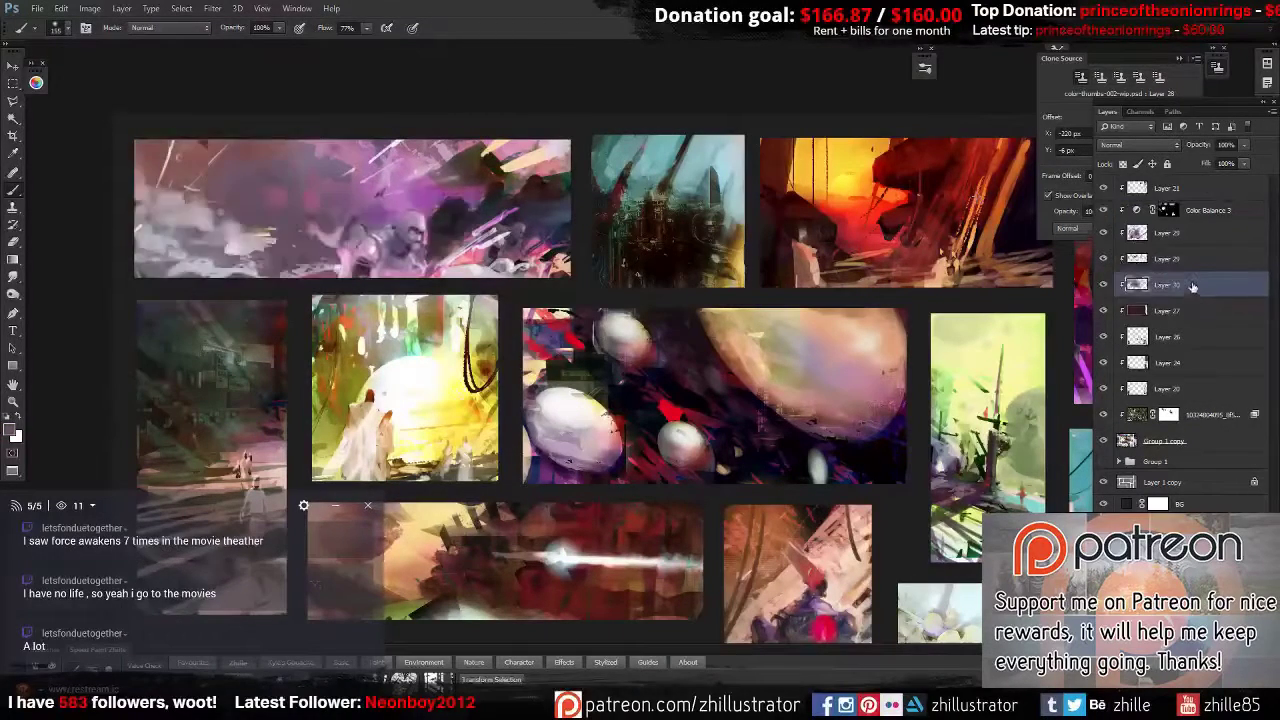
left_click_drag(470, 180, 330, 250)
left_click(1140, 145)
left_click(1133, 489)
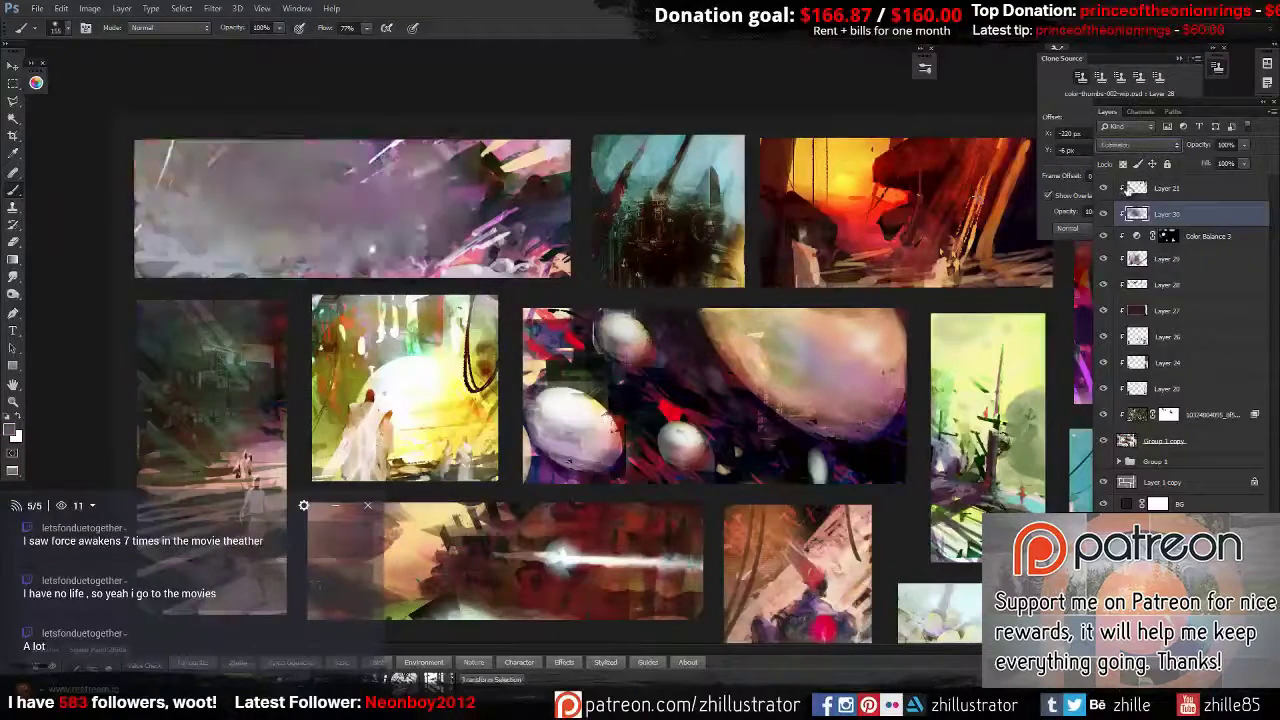
Stamp all visible thumbnails into Layer 31 with the dark background hidden, then show it again.
key("m")
key("ctrl+minus")
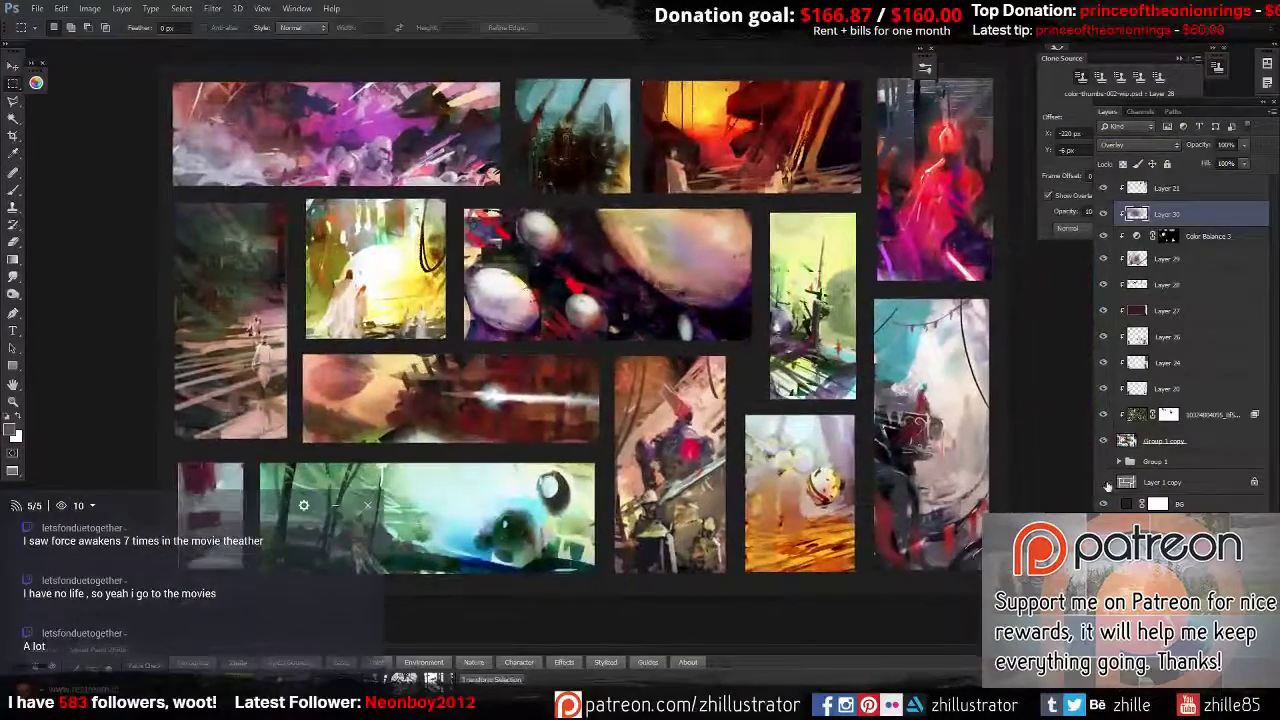
left_click(1104, 483)
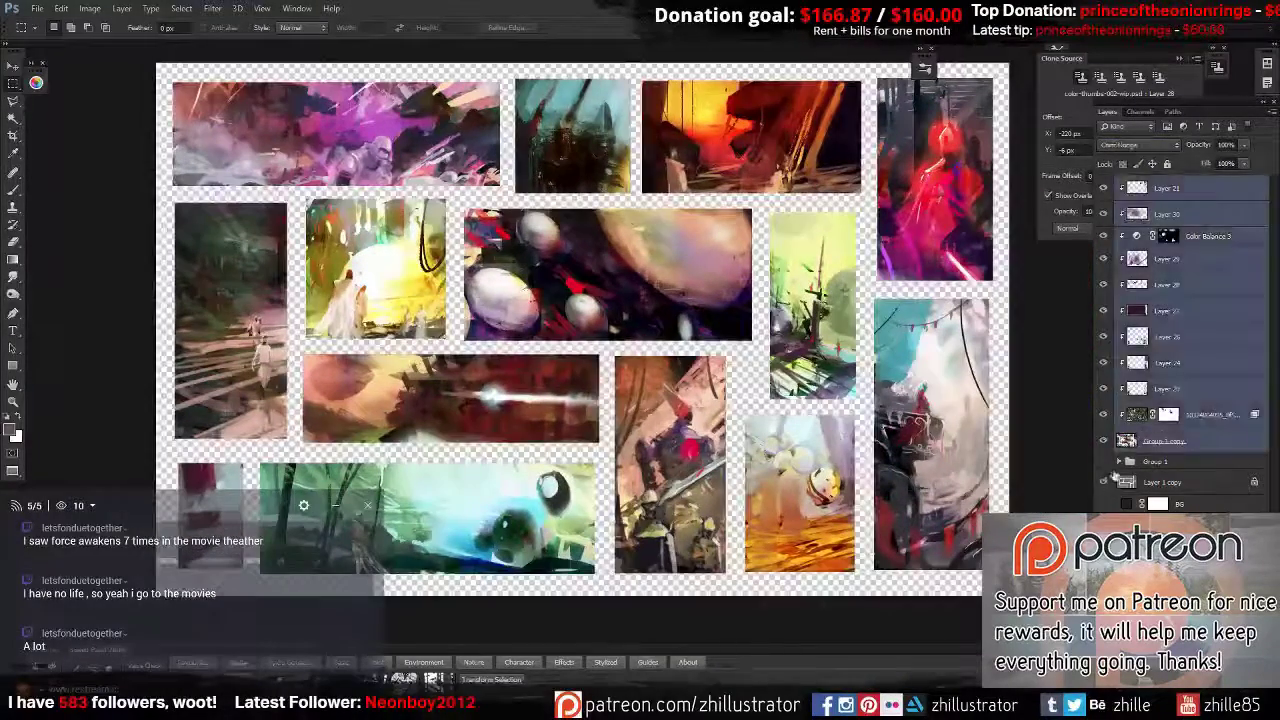
key("ctrl+shift+alt+e")
left_click(1121, 213)
key("b")
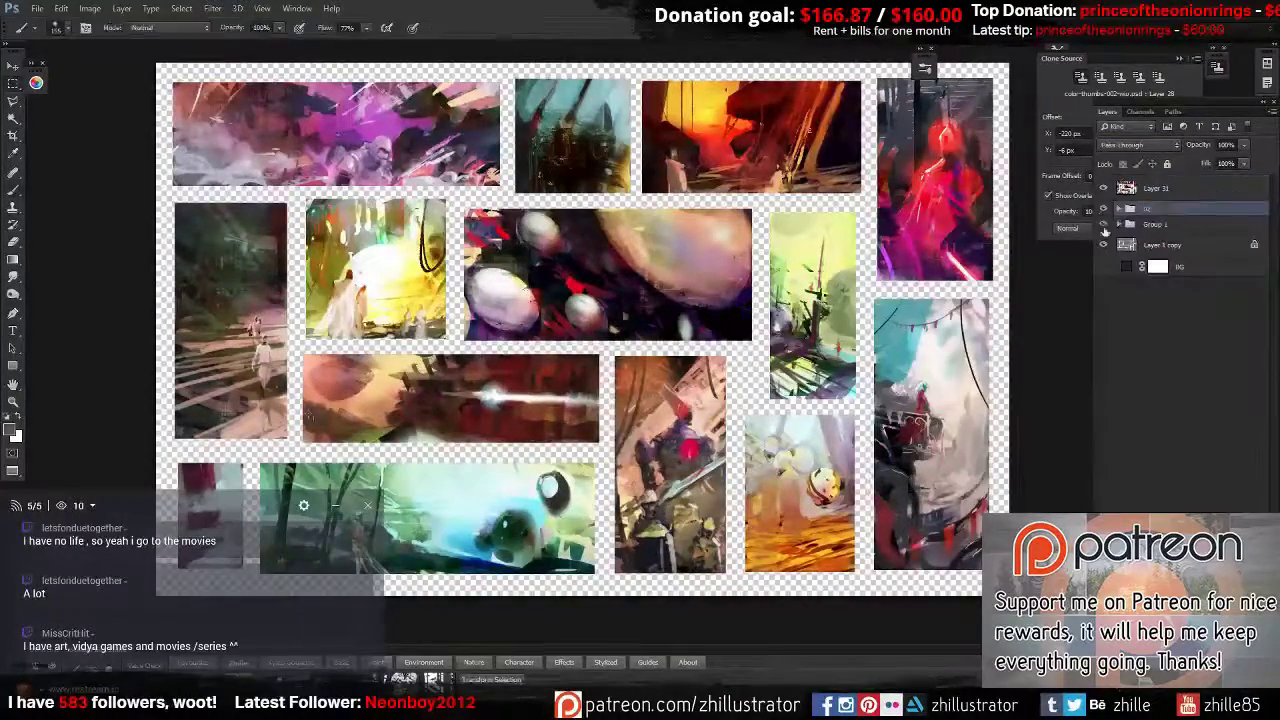
left_click(1160, 188)
left_click(1103, 266)
Add a Hue/Saturation adjustment shifting colours toward pink, hidden behind an inverted black mask.
left_click(1190, 520)
left_click(1178, 431)
left_click_drag(1150, 200, 1130, 200)
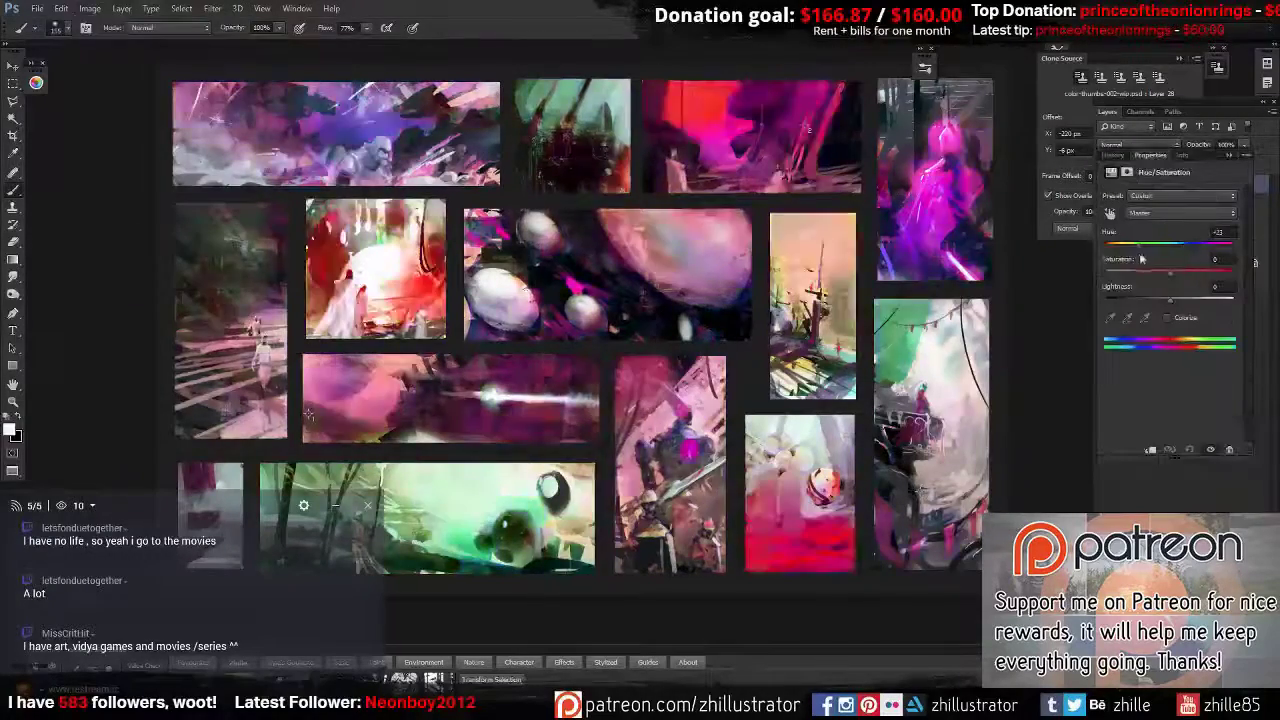
key("m")
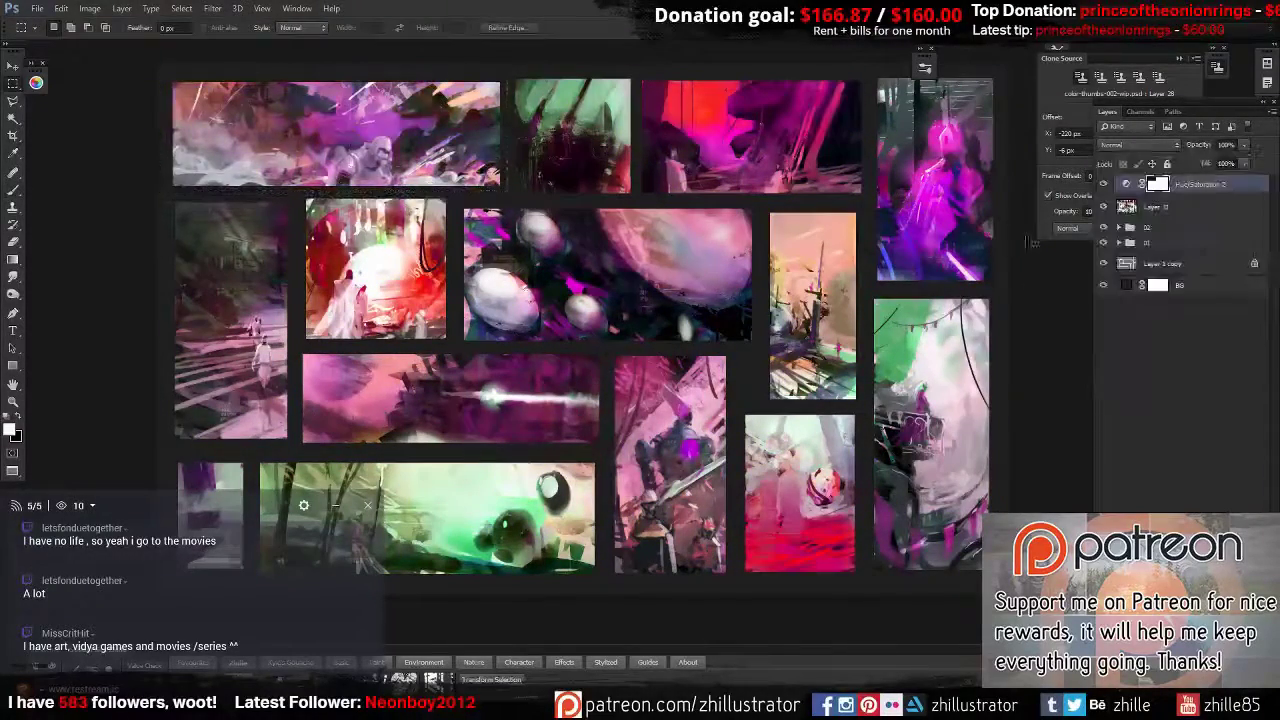
key("ctrl+i")
key("ctrl+d")
key("b")
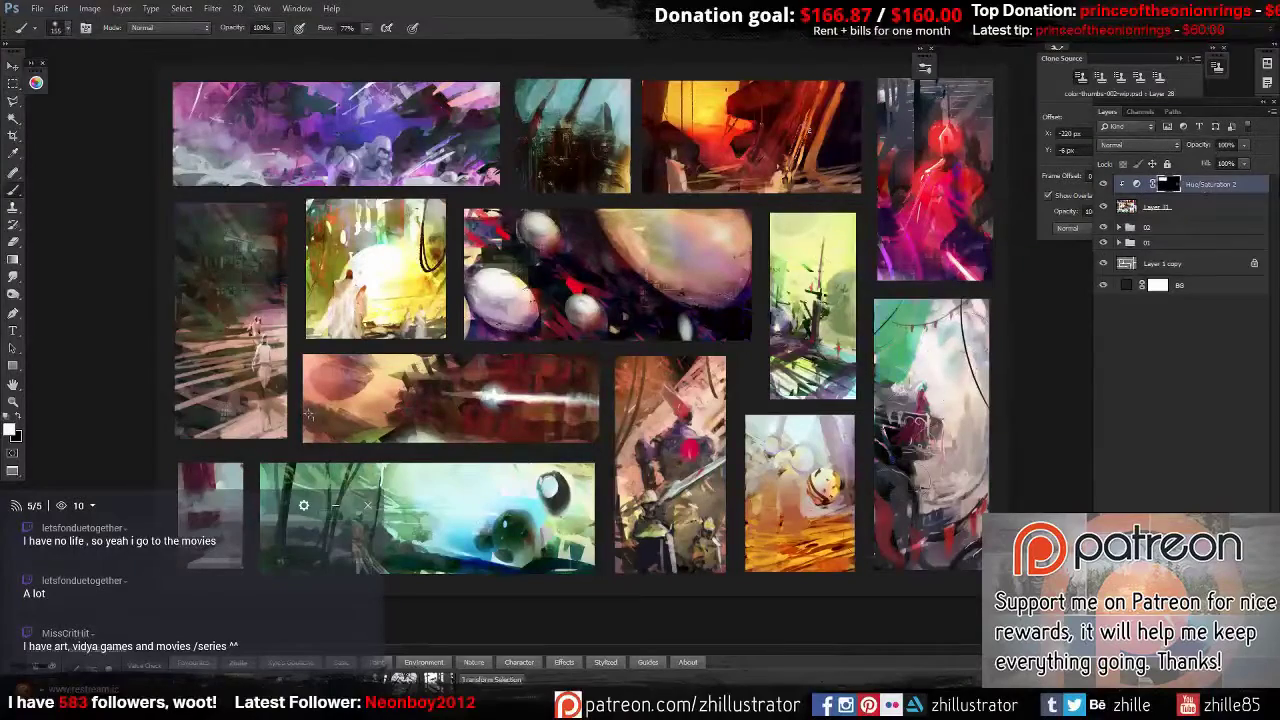
Paint the hue shift into the left thumbnails and merge it down into Layer 31.
left_click_drag(420, 250, 270, 405)
left_click_drag(551, 497, 579, 359)
mouse_move(336, 278)
left_mouse_down()
mouse_move(264, 298)
mouse_move(344, 426)
left_mouse_up()
key("ctrl+e")
key("e")
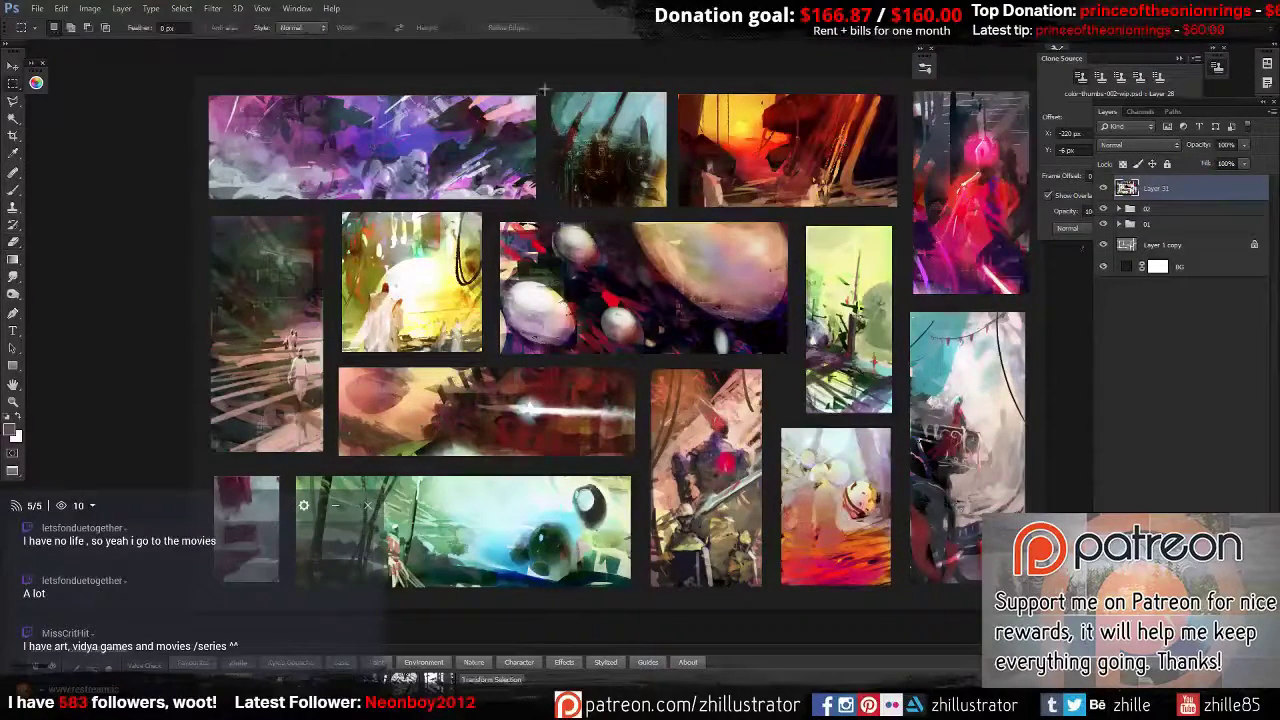
Set the background fill to black and shrink the top-middle thumbnail slightly.
double_click(1127, 266)
left_click(880, 397)
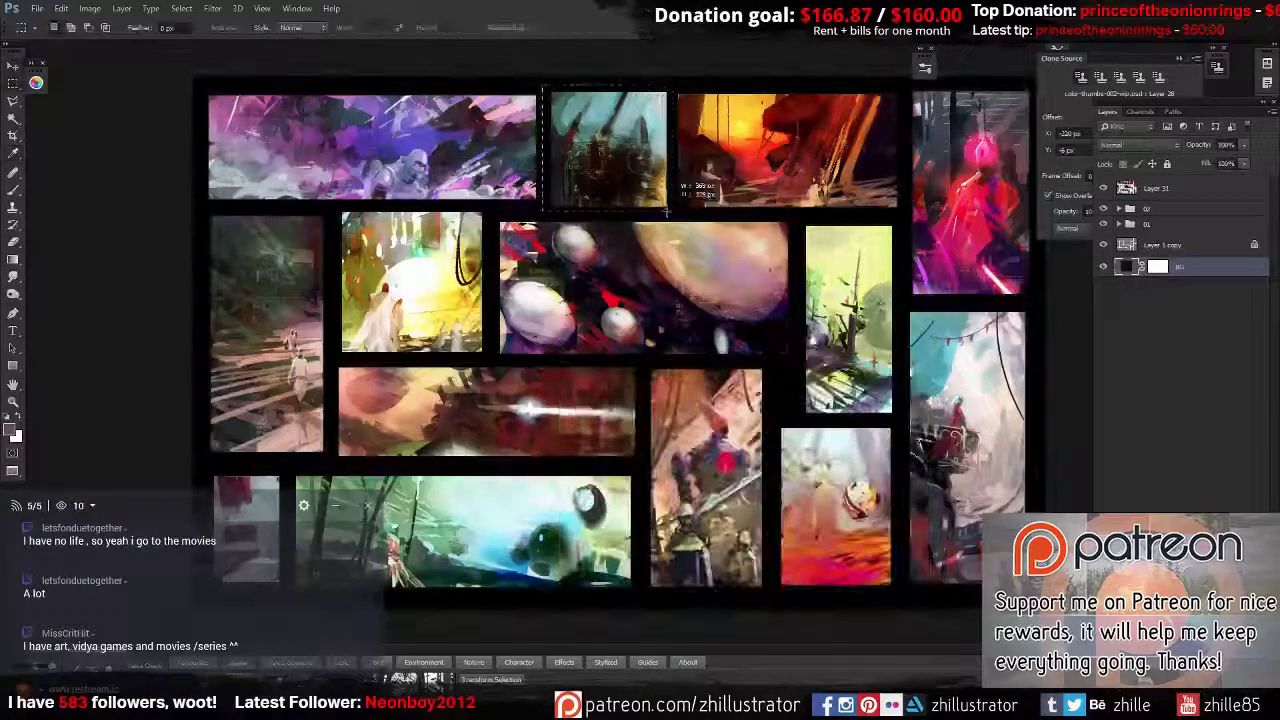
left_click_drag(664, 155, 656, 155)
key("Return")
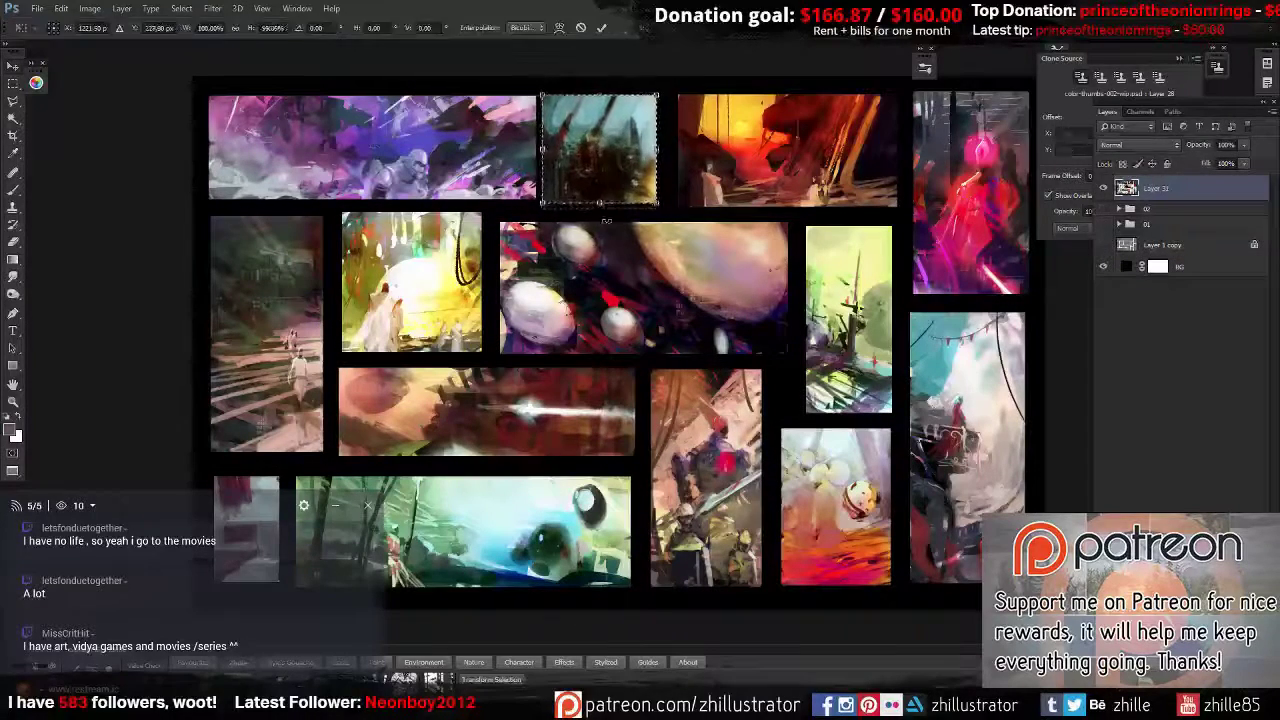
Move the orange, left forest, yellow and egg thumbnails up and left to close gaps.
key("m")
left_click_drag(661, 94, 880, 205)
key("v")
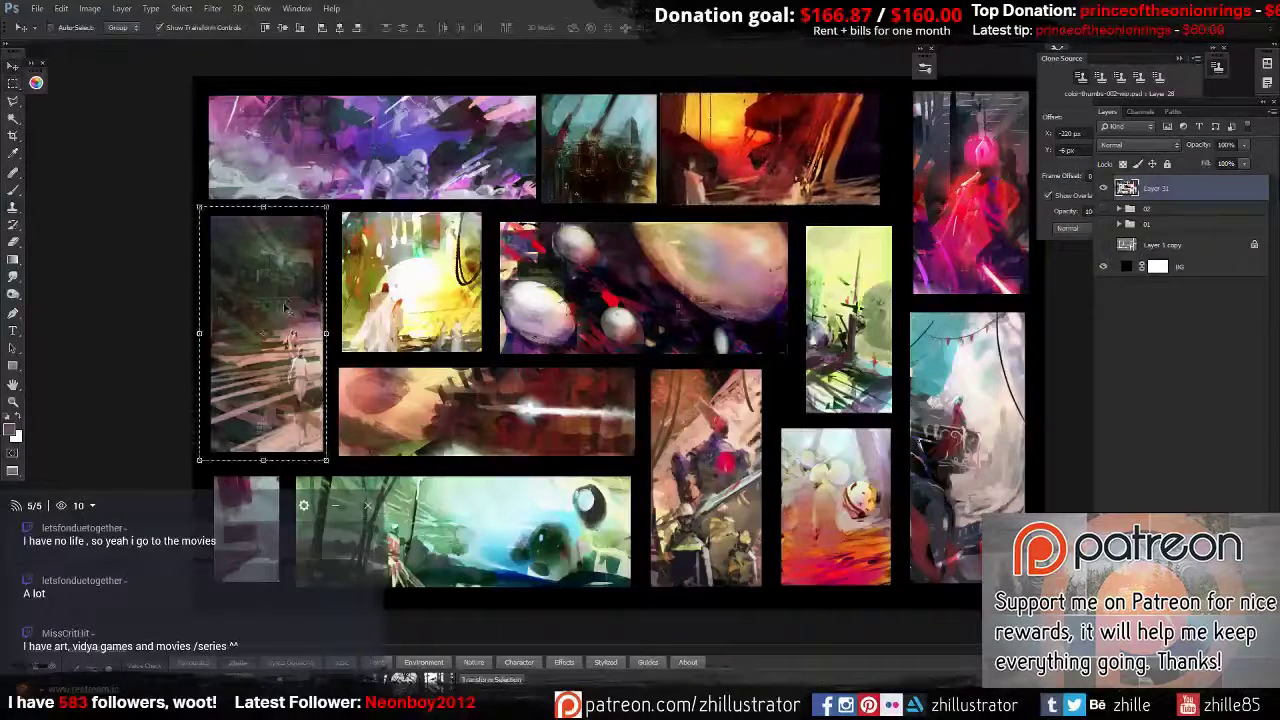
left_click_drag(265, 330, 263, 319)
left_click_drag(457, 296, 440, 289)
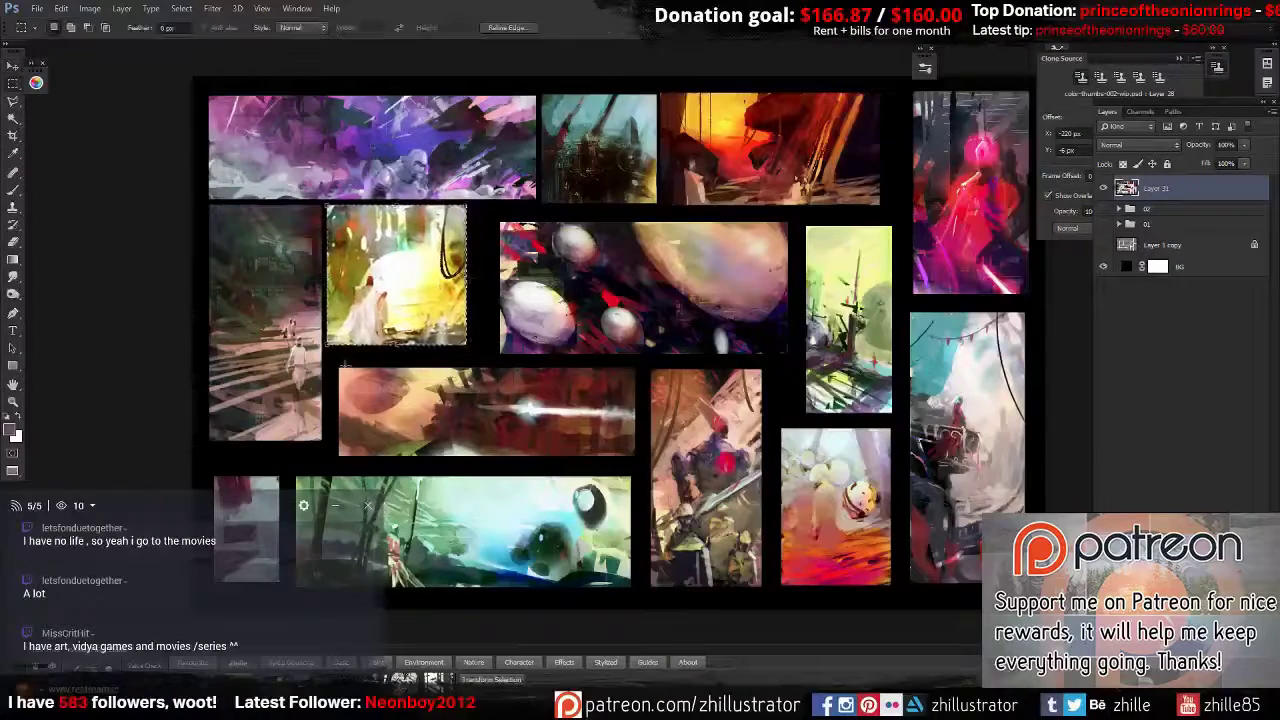
left_click_drag(646, 289, 618, 272)
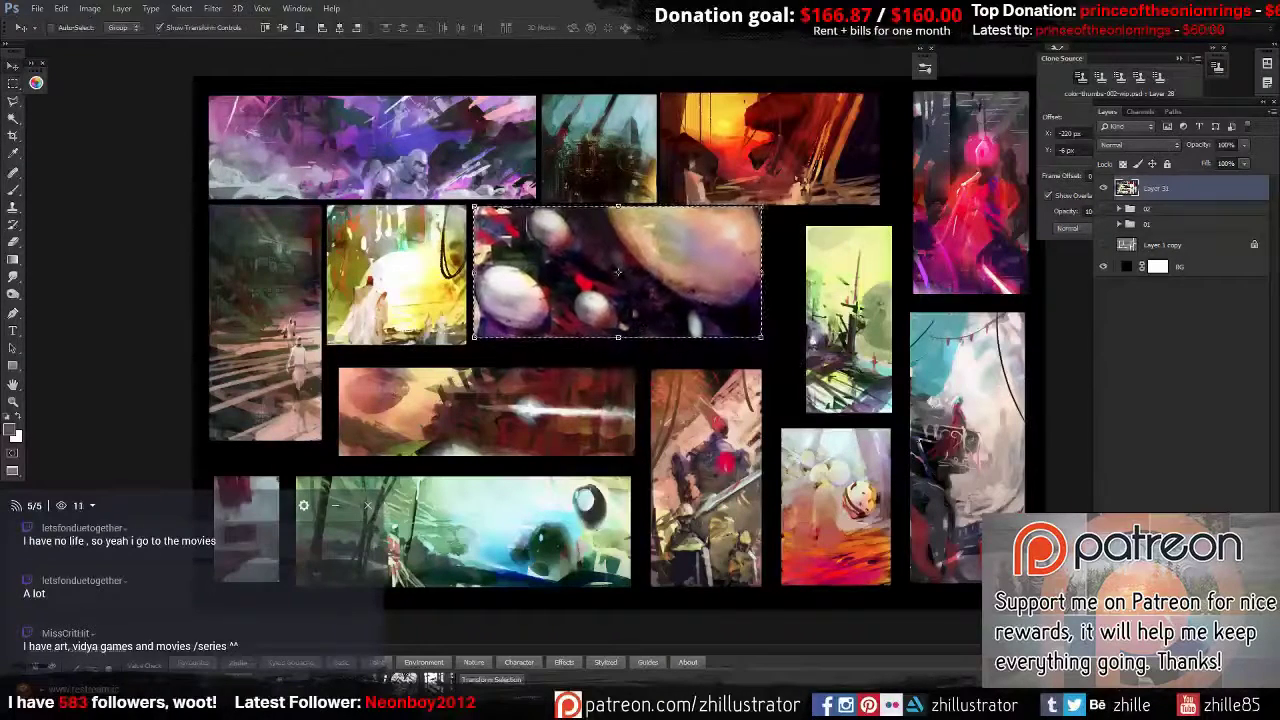
key("m")
Shift the green, egg and pink thumbnails left and up to tighten the layout.
left_click_drag(541, 77, 658, 205)
key("ctrl+d")
key("v")
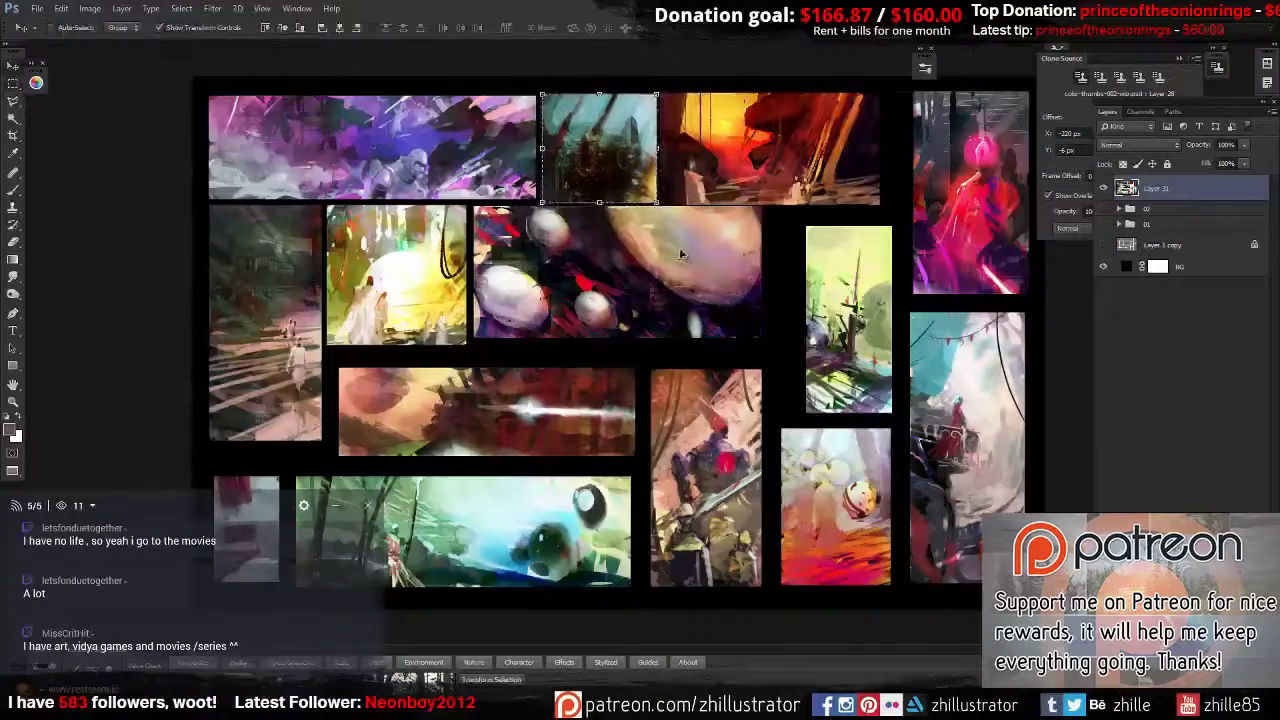
left_click_drag(685, 264, 623, 256)
left_click(555, 265)
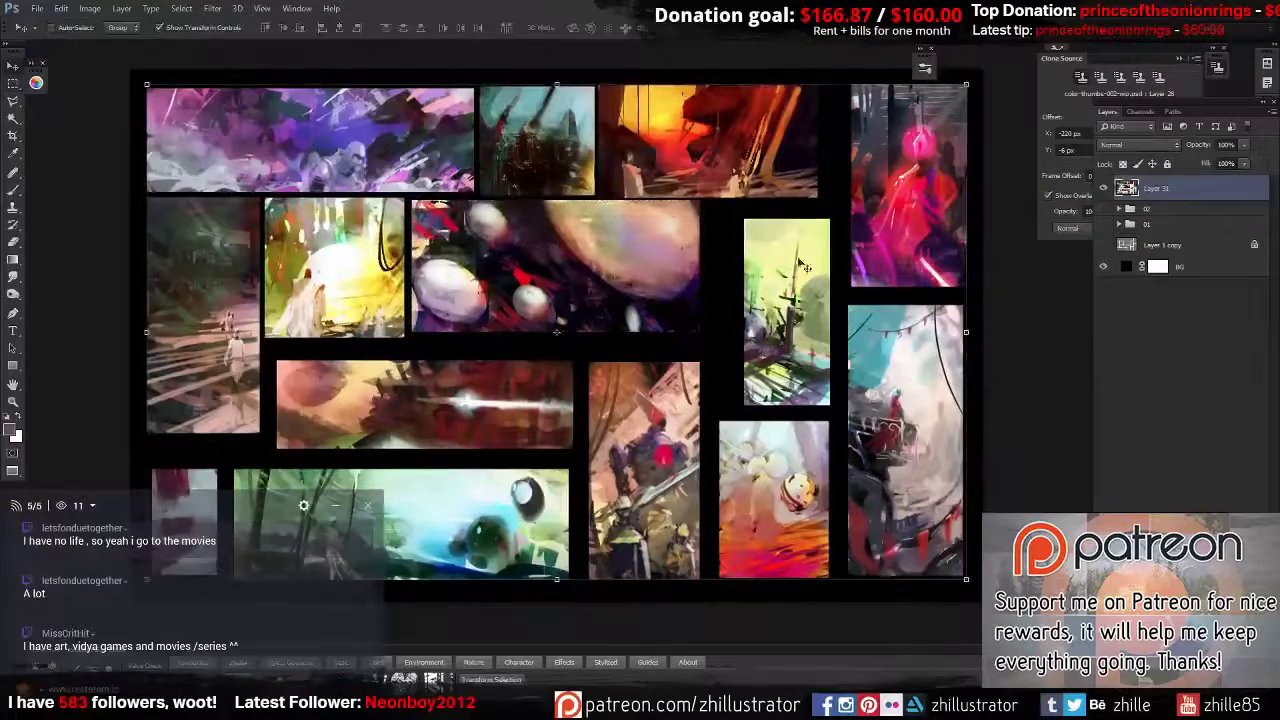
left_click_drag(827, 328, 786, 310)
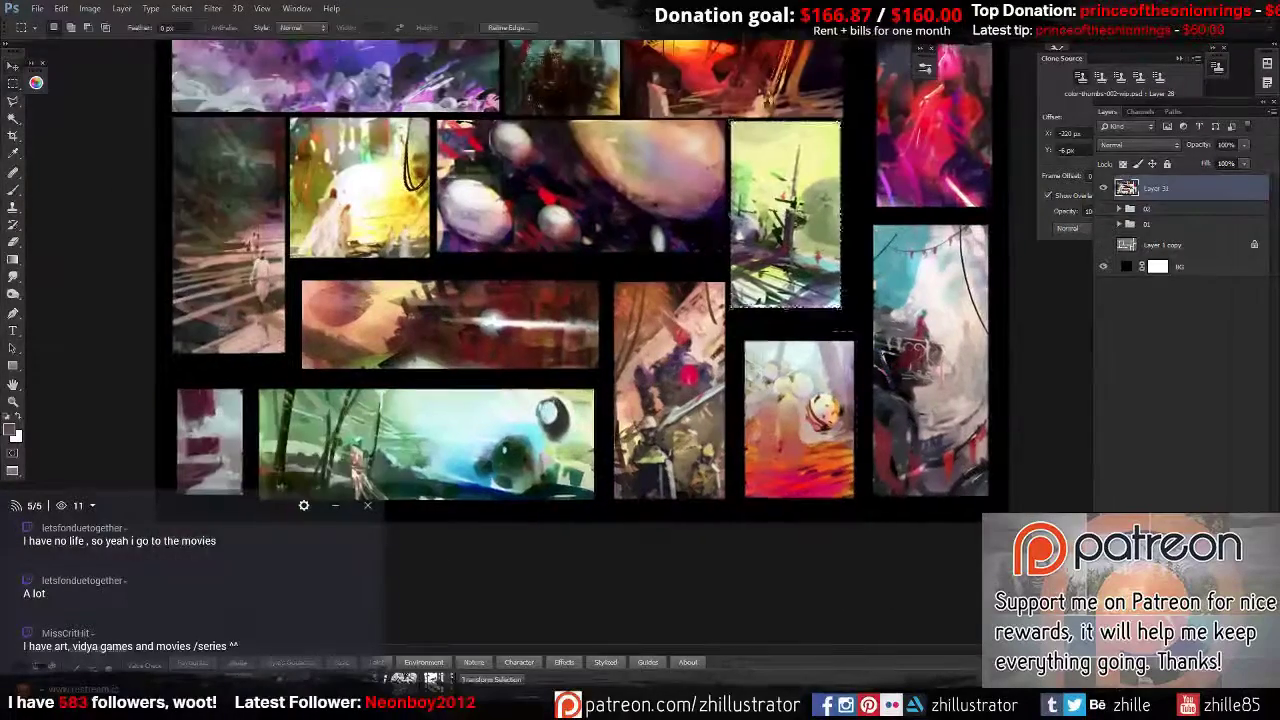
left_click_drag(778, 440, 770, 403)
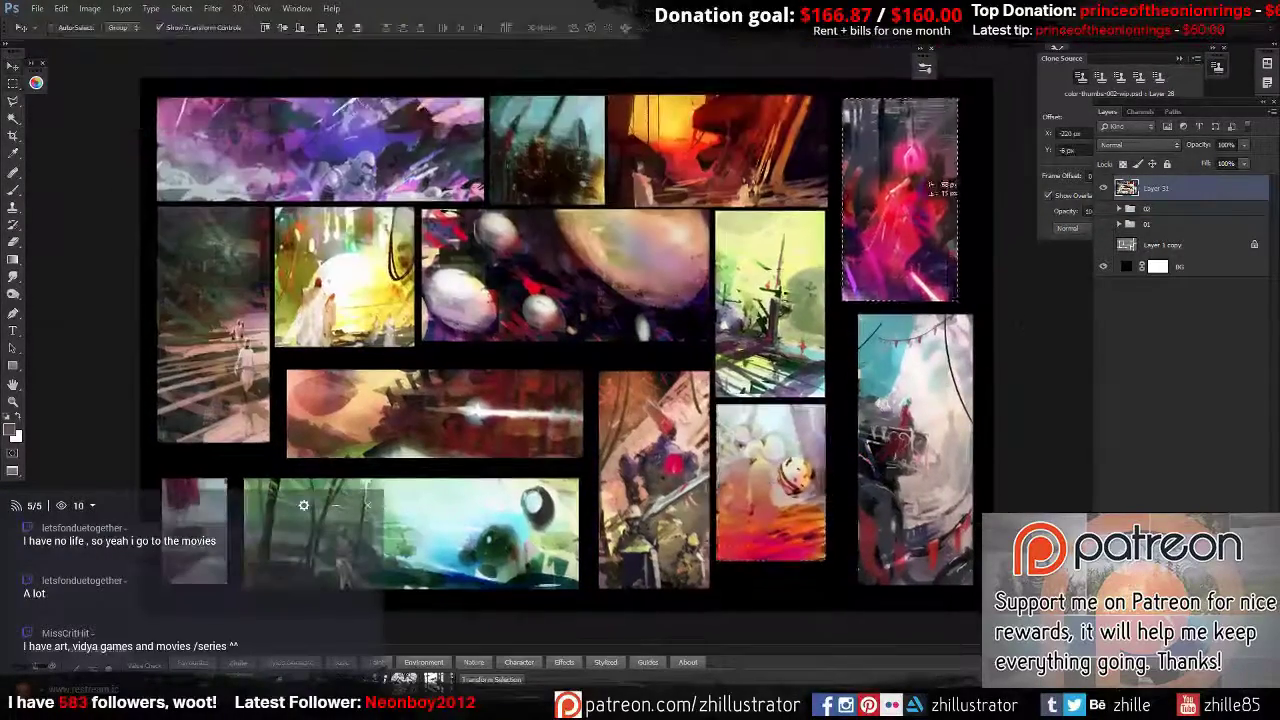
left_click_drag(905, 200, 877, 200)
Reposition the tall right, robot, red banner and lower green thumbnails, and widen the bottom-left one.
key("m")
left_click_drag(982, 306, 848, 602)
left_click_drag(900, 450, 874, 438)
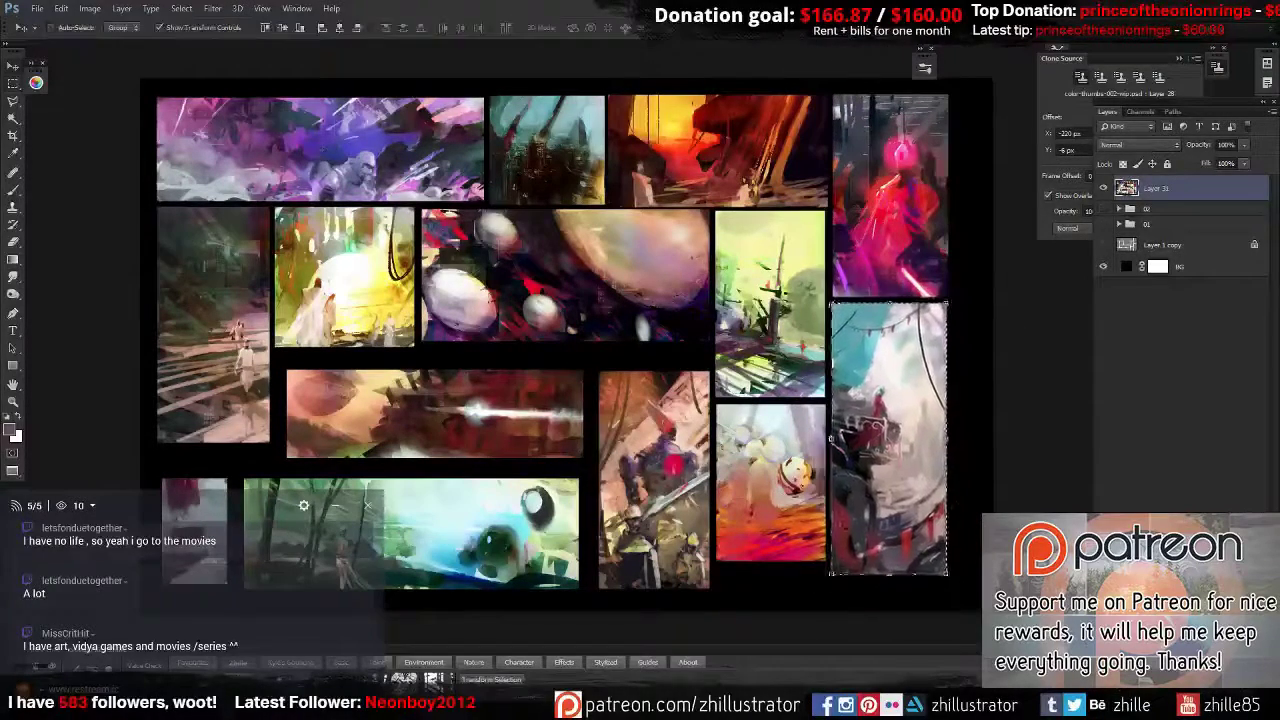
left_click_drag(638, 320, 729, 547)
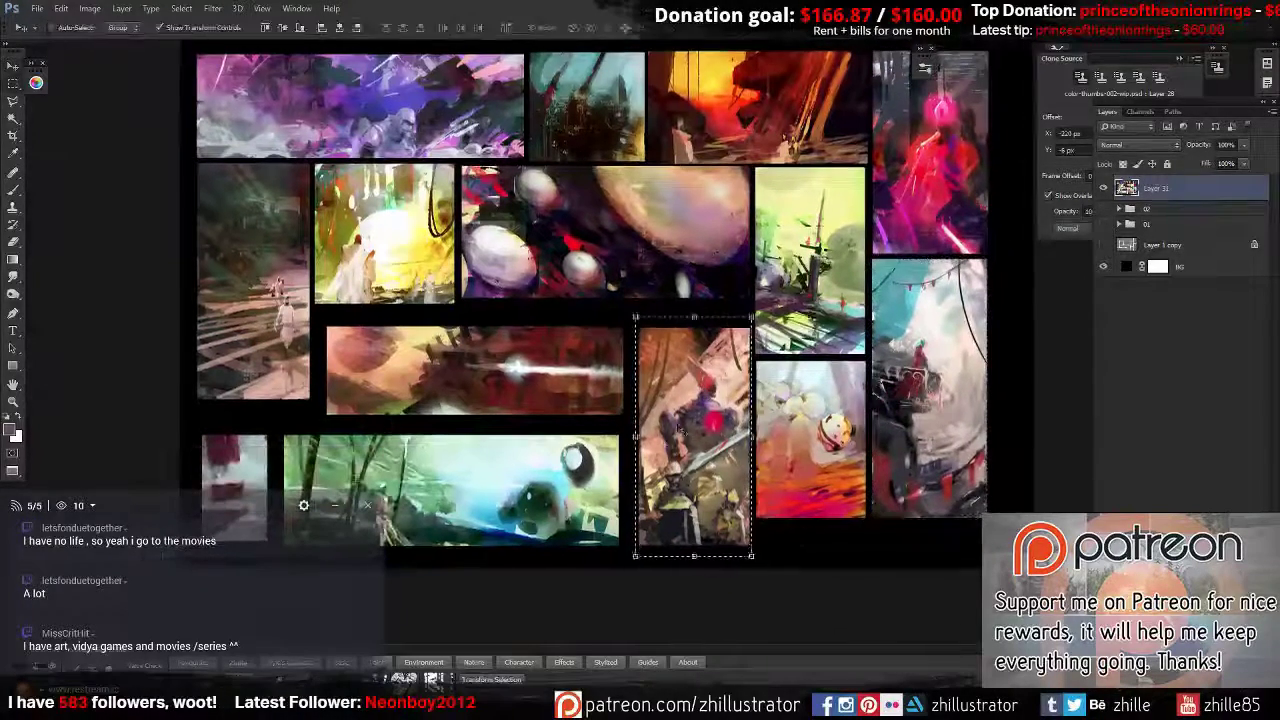
left_click_drag(700, 450, 702, 428)
left_click_drag(630, 318, 322, 412)
left_click_drag(477, 352, 457, 357)
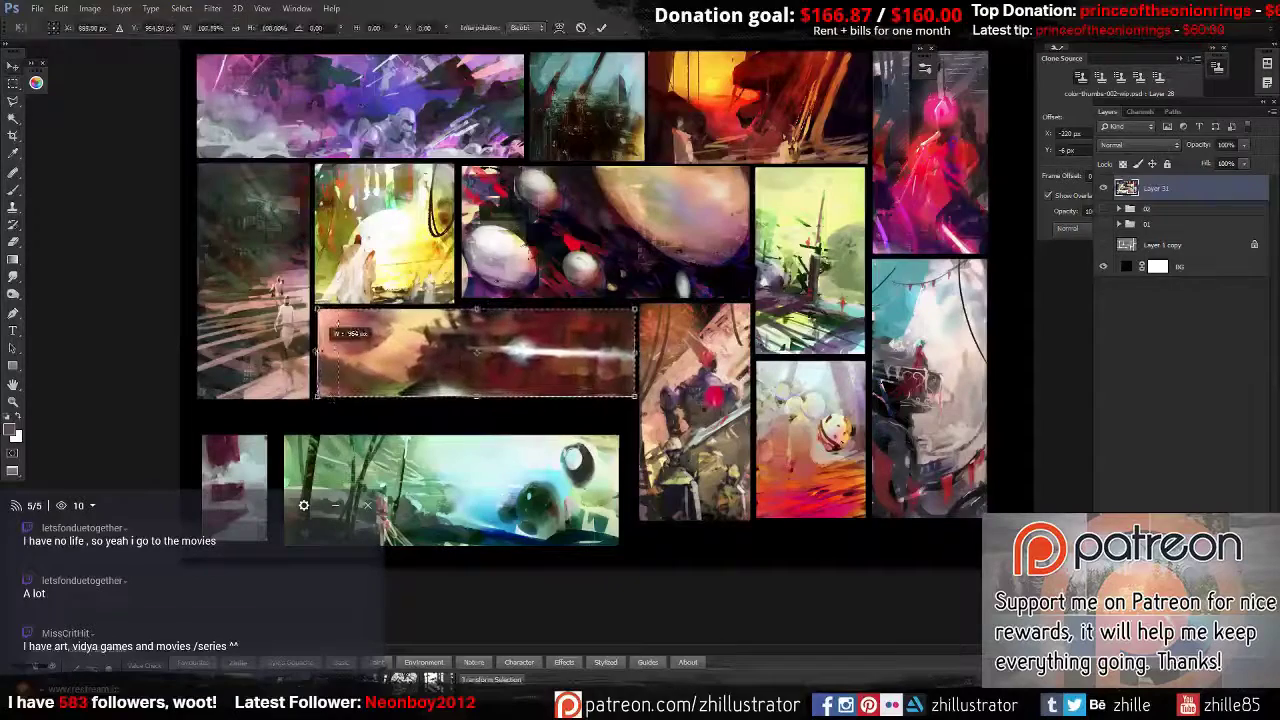
left_click_drag(542, 511, 557, 480)
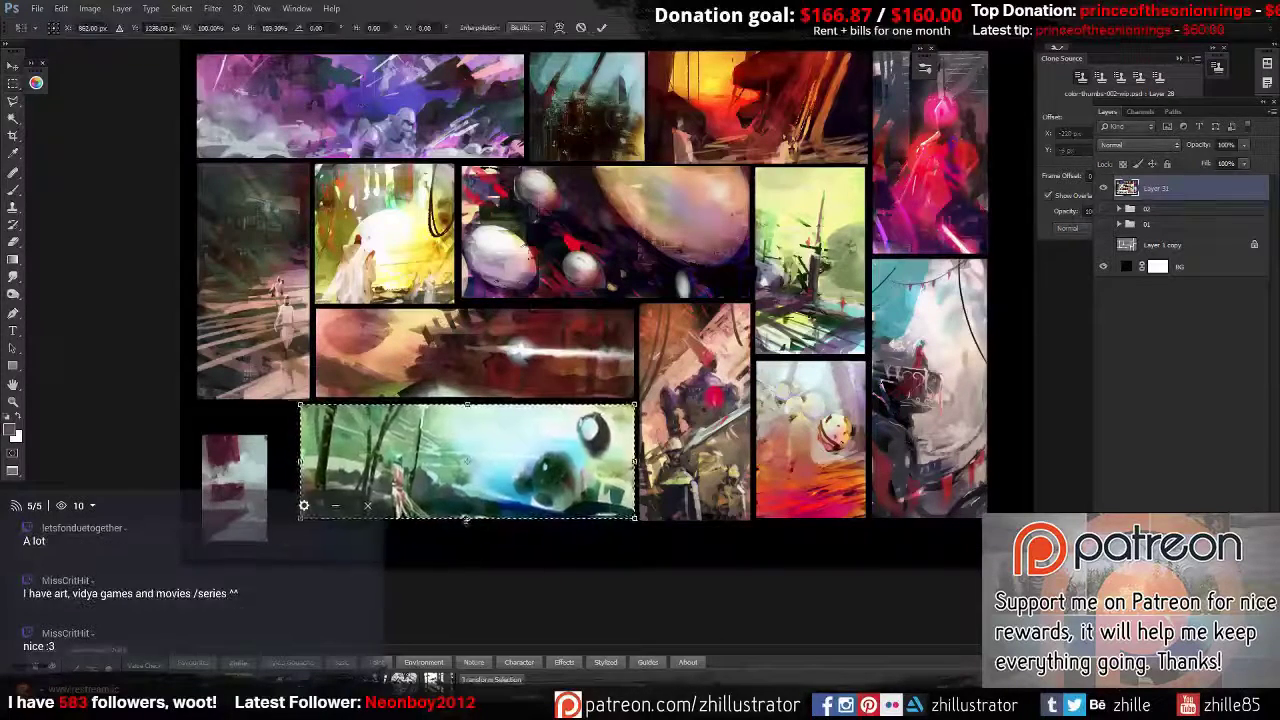
left_click_drag(240, 470, 203, 462)
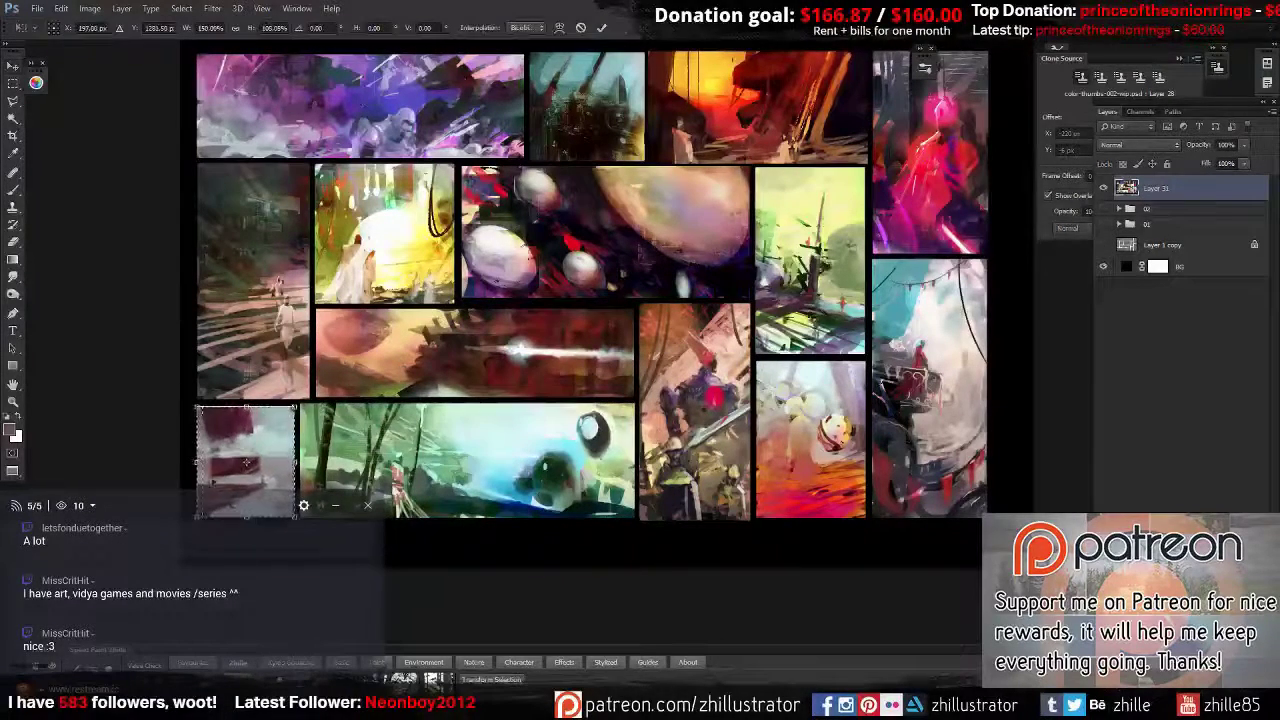
key("Return")
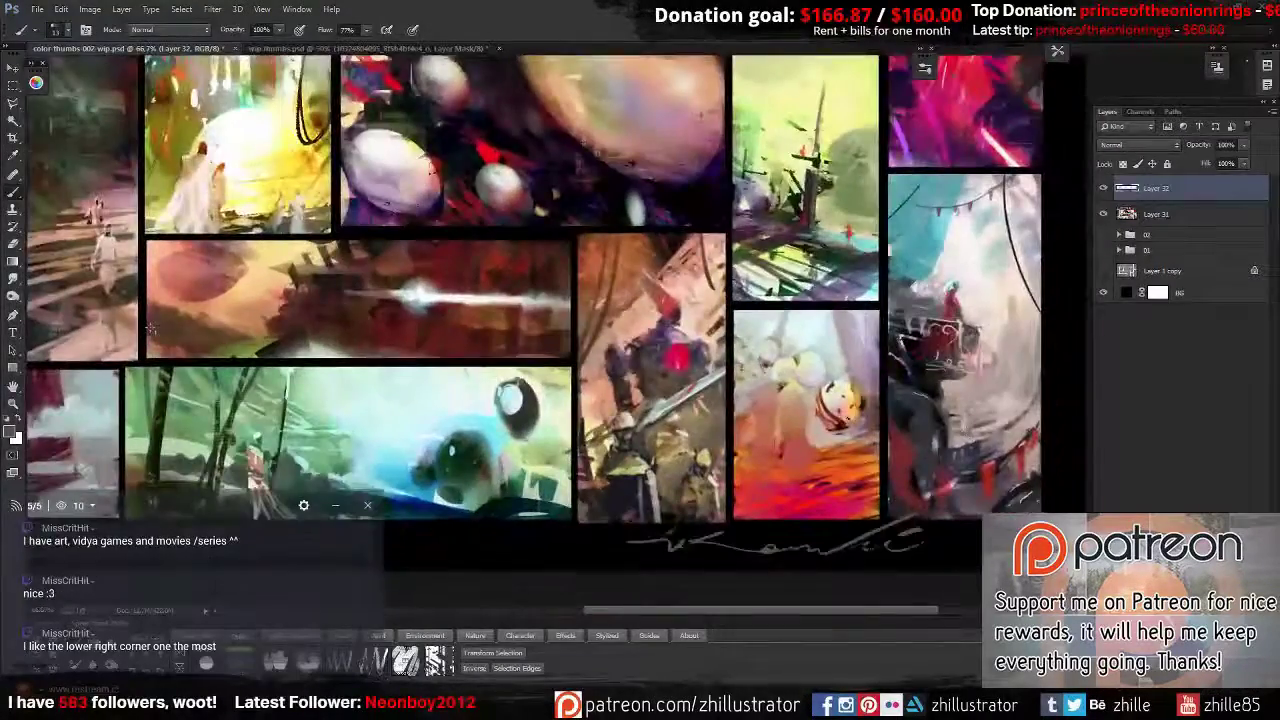
Switch to the Move tool while finishing the signature and white surround.
key("v")
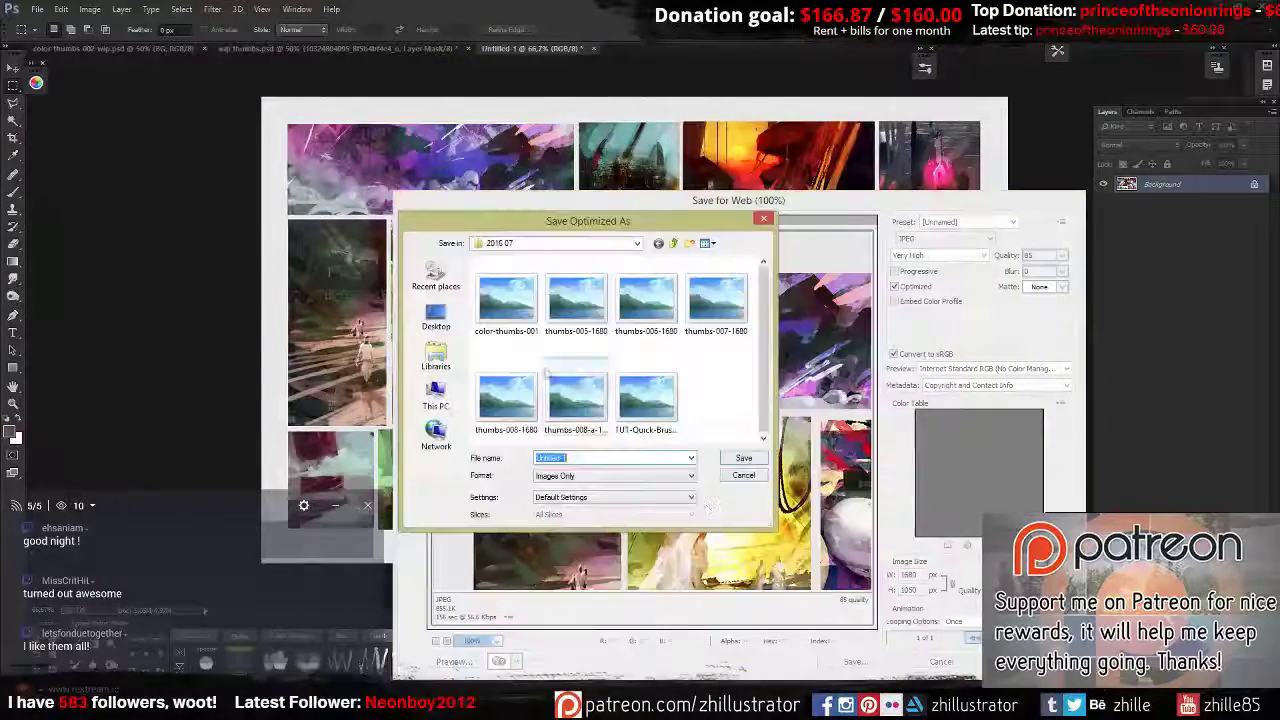
Confirm saving the Very High quality JPEG into the 2016 07 folder.
left_click(744, 459)
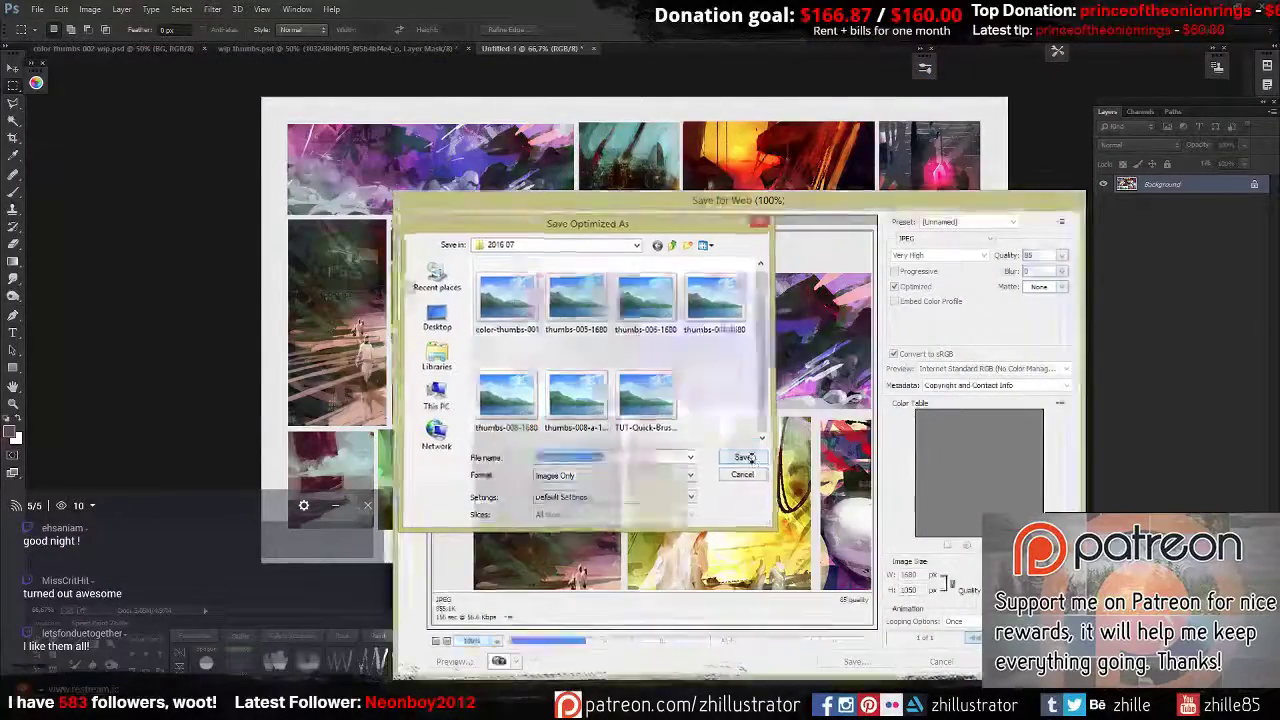